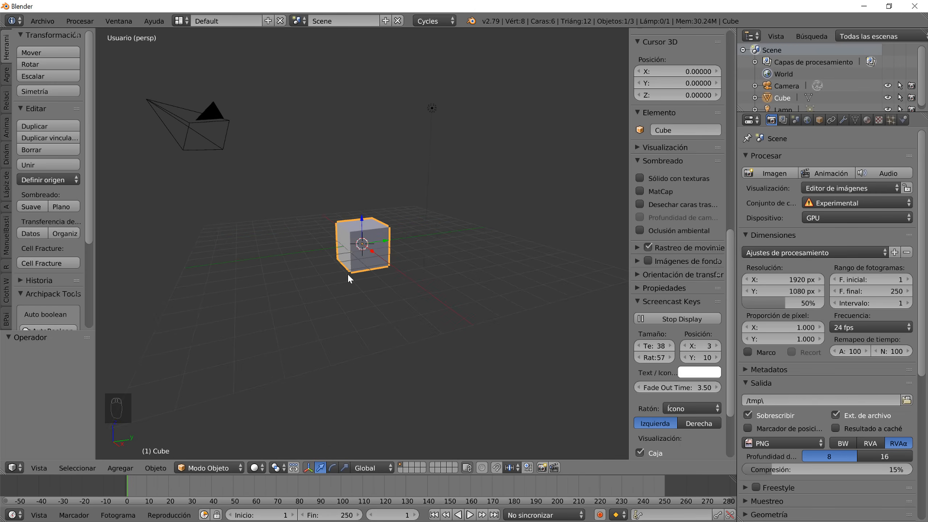
- Collapse the Screencast Keys settings and expand the background images settings of the 3D view
{"action": "middle_click_drag", "start_coordinate": [348, 278], "coordinate": [352, 282]}
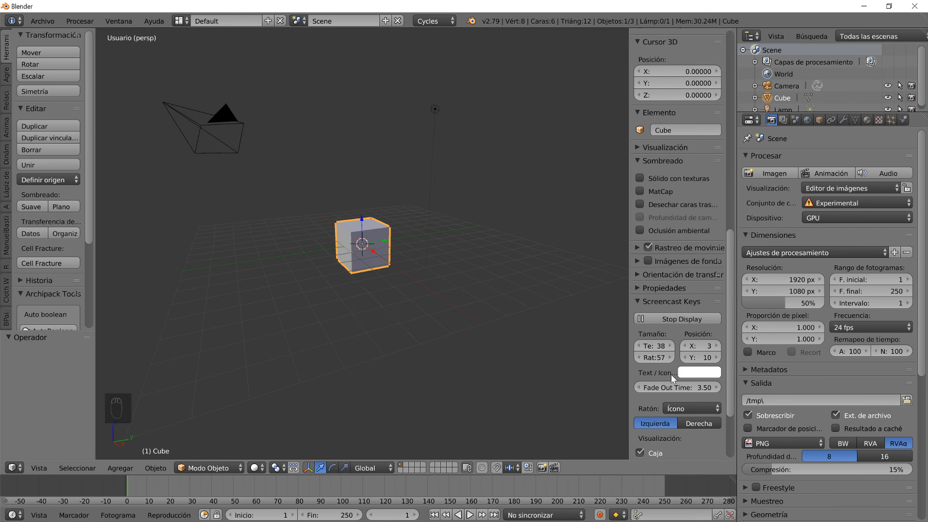
{"action": "left_click", "coordinate": [637, 301]}
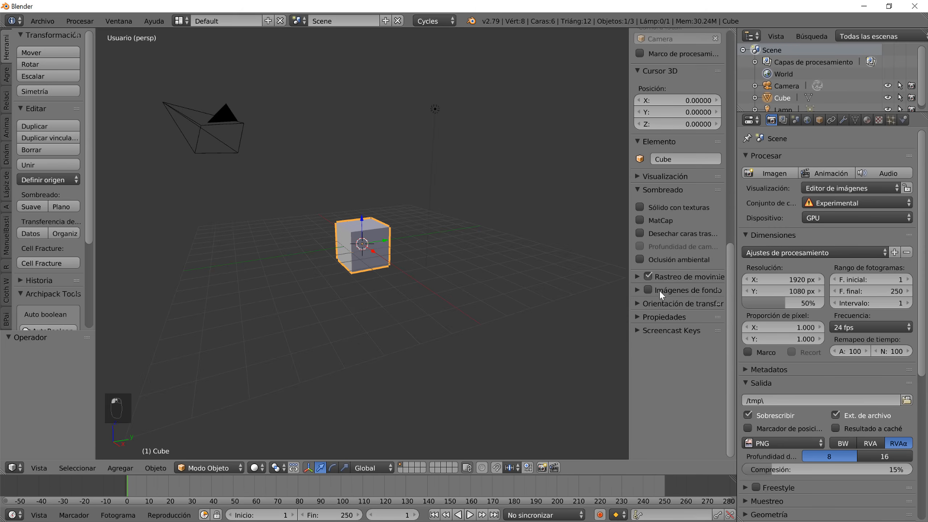
{"action": "left_click", "coordinate": [661, 248]}
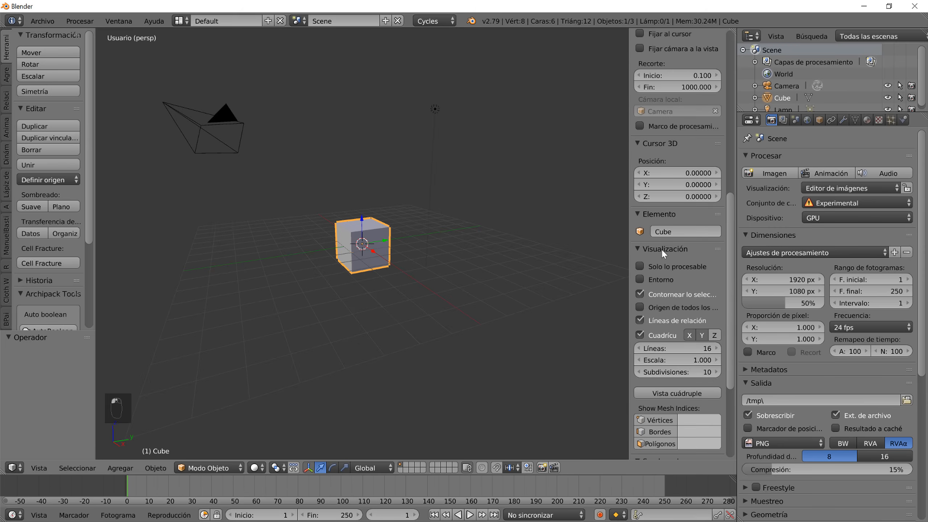
{"action": "left_click", "coordinate": [662, 248]}
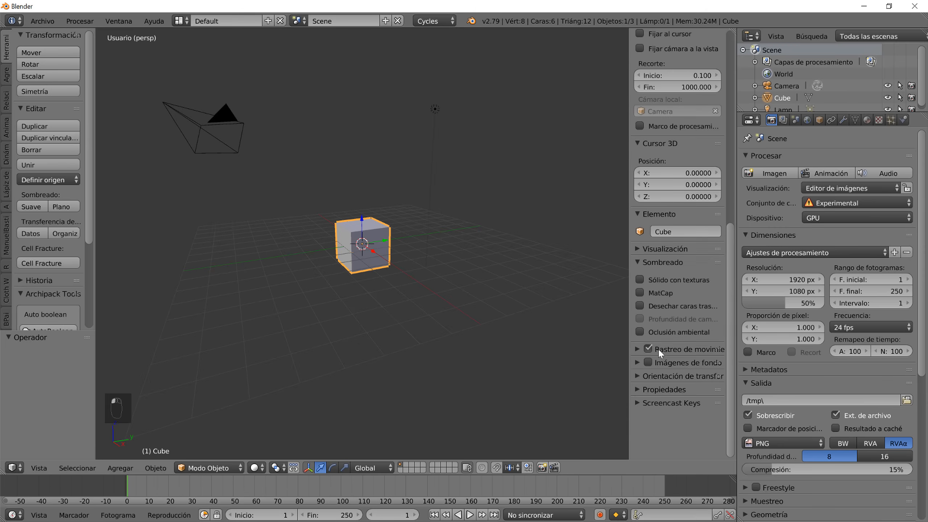
{"action": "left_click", "coordinate": [637, 361]}
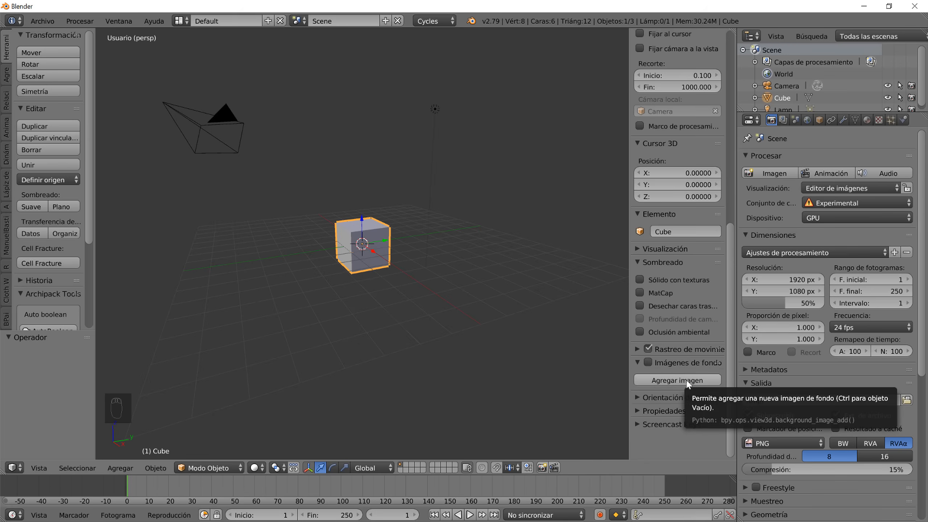
- Widen and split the properties area, and turn the new lower area into a UV/Image Editor
{"action": "left_click_drag", "start_coordinate": [738, 515], "coordinate": [669, 291]}
{"action": "left_click", "coordinate": [682, 298]}
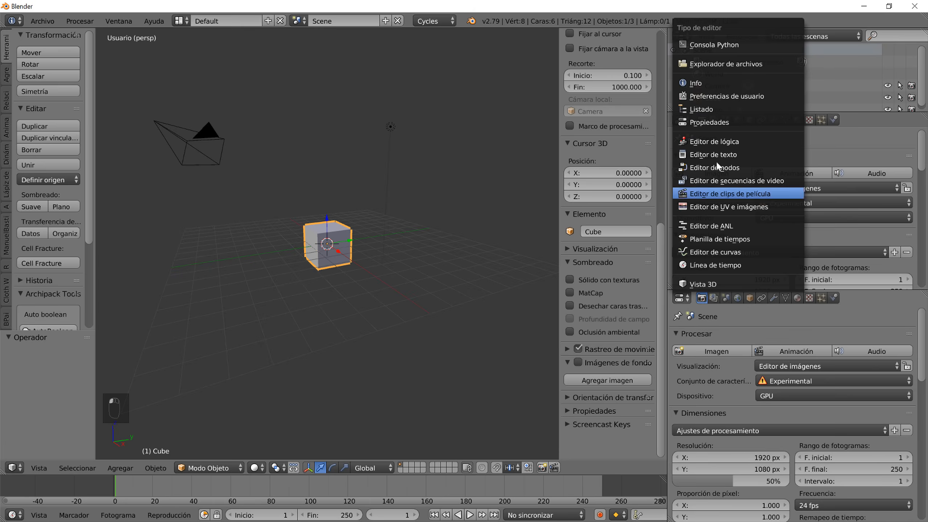
{"action": "left_click", "coordinate": [730, 207]}
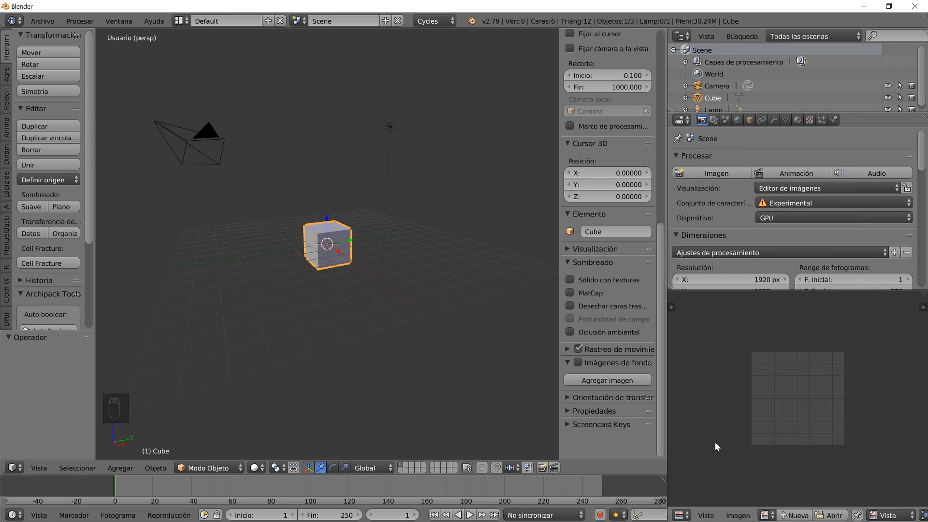
- Open Screenshot_1.jpg in the image editor as a reference photo, fit it in view and narrow that column of editors
{"action": "left_click", "coordinate": [829, 515]}
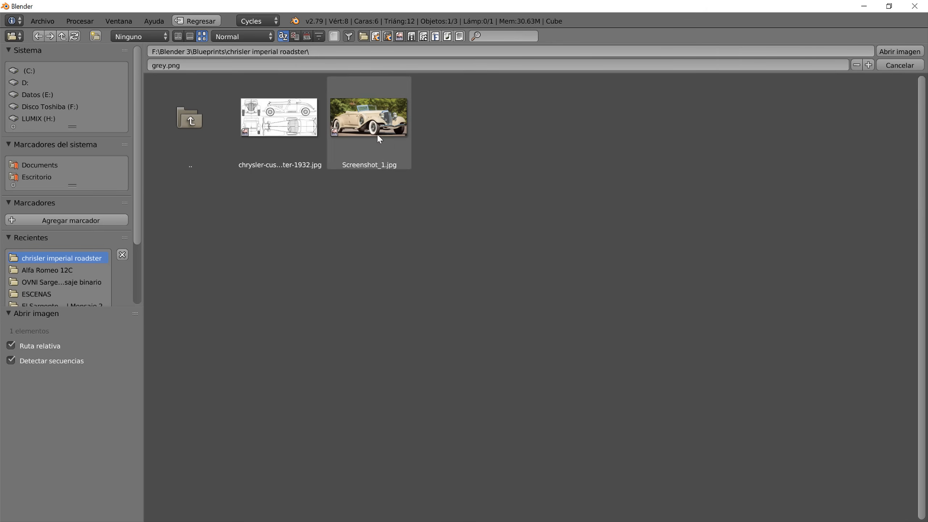
{"action": "left_click", "coordinate": [388, 152]}
{"action": "double_click", "coordinate": [380, 128]}
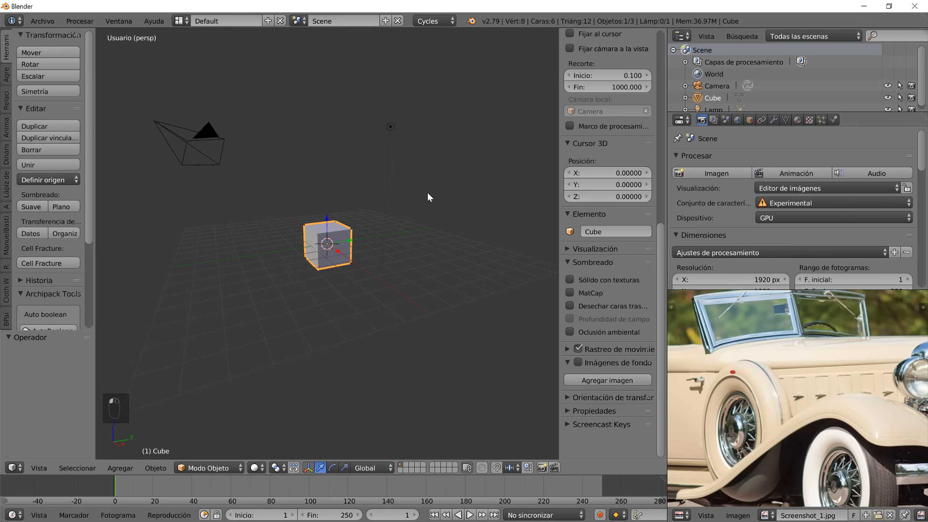
{"action": "scroll", "coordinate": [799, 445], "scroll_direction": "down", "scroll_amount": 4}
{"action": "scroll", "coordinate": [797, 444], "scroll_direction": "up", "scroll_amount": 2}
{"action": "scroll", "coordinate": [798, 445], "scroll_direction": "up", "scroll_amount": 1}
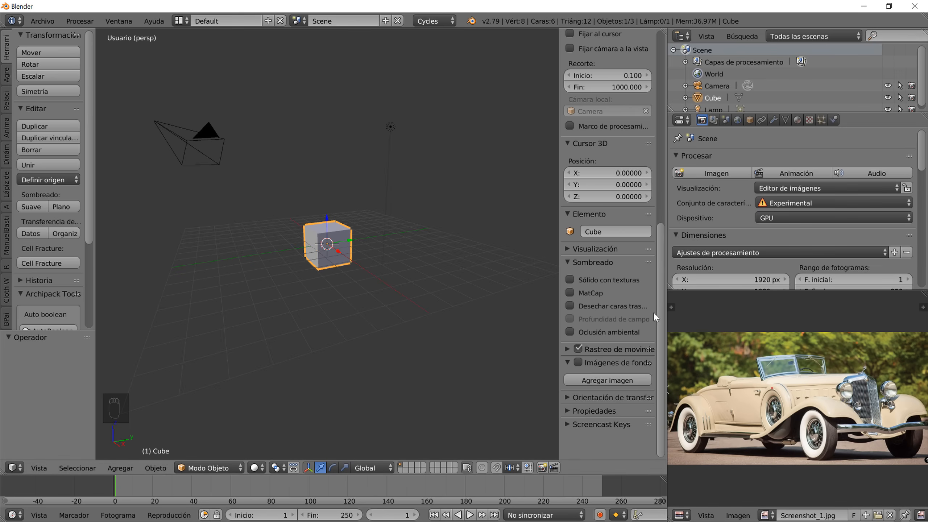
{"action": "left_click_drag", "start_coordinate": [667, 319], "coordinate": [743, 319]}
{"action": "scroll", "coordinate": [788, 394], "scroll_direction": "down", "scroll_amount": 1}
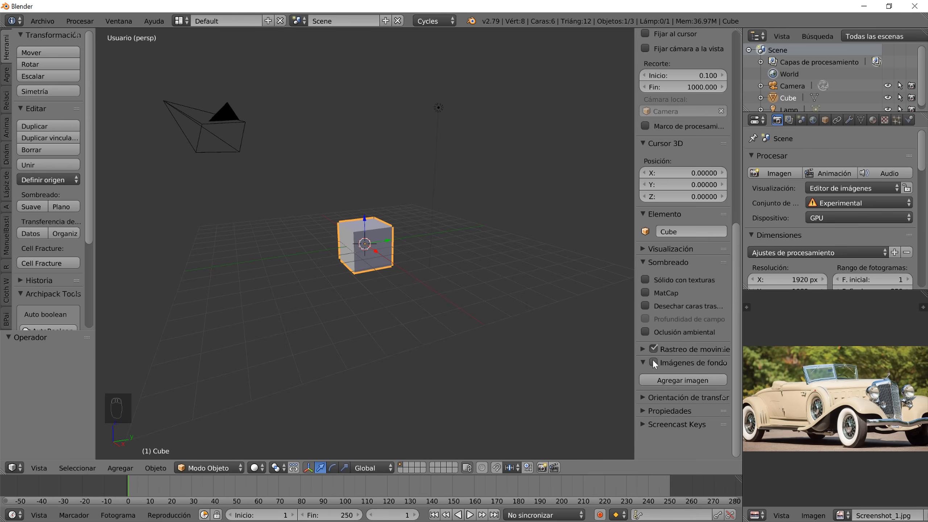
- Add a background image to the 3D view, loading the blueprint chrysler-custom-imperial-roadster-1932.jpg, and widen the settings sidebar
{"action": "left_click", "coordinate": [658, 381]}
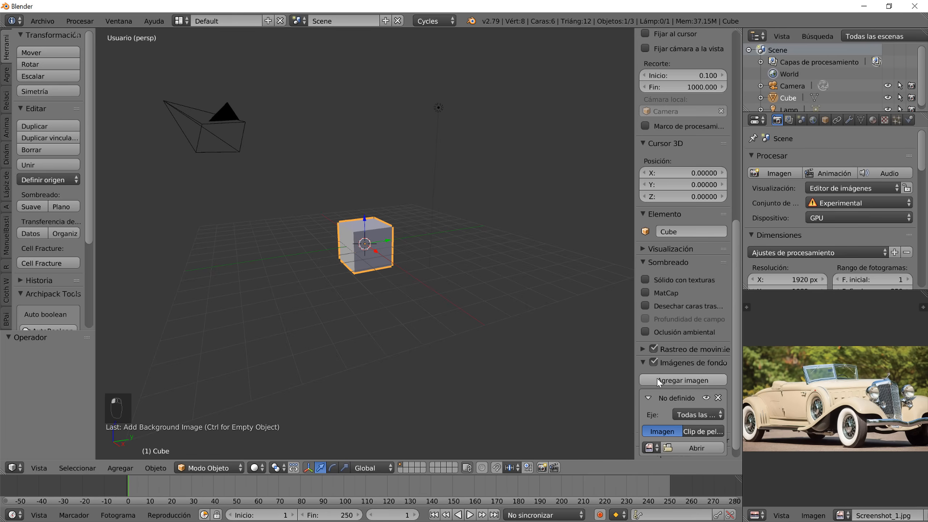
{"action": "left_click_drag", "start_coordinate": [635, 332], "coordinate": [568, 333]}
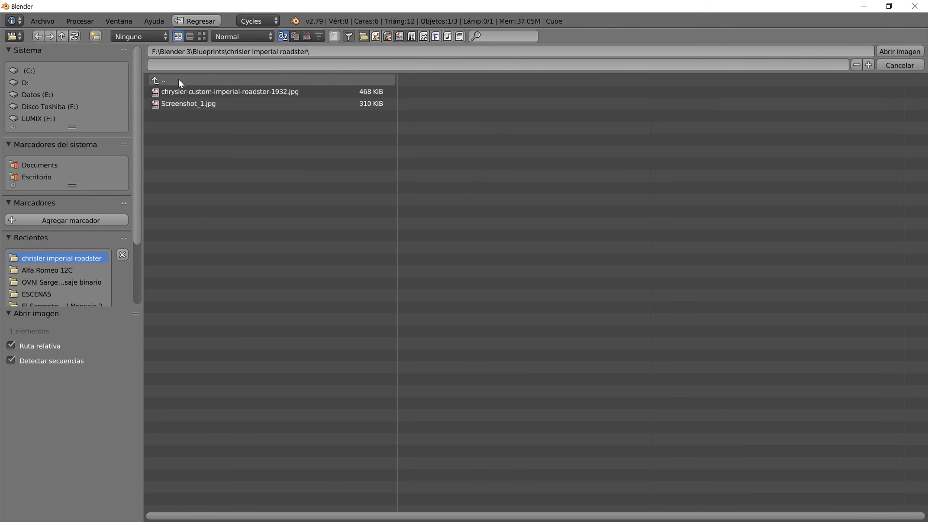
{"action": "left_click", "coordinate": [203, 38]}
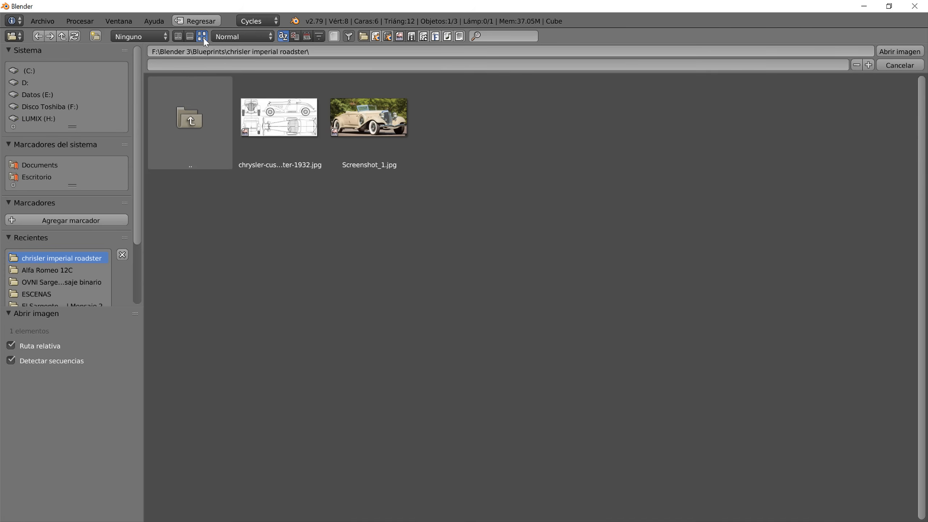
{"action": "left_click", "coordinate": [290, 133]}
{"action": "double_click", "coordinate": [290, 133]}
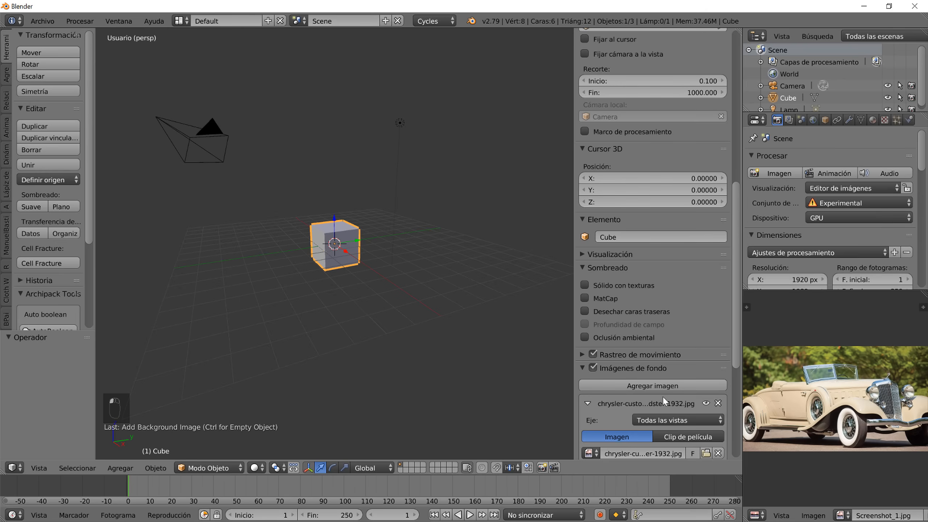
{"action": "scroll", "coordinate": [663, 396], "scroll_direction": "down", "scroll_amount": 3}
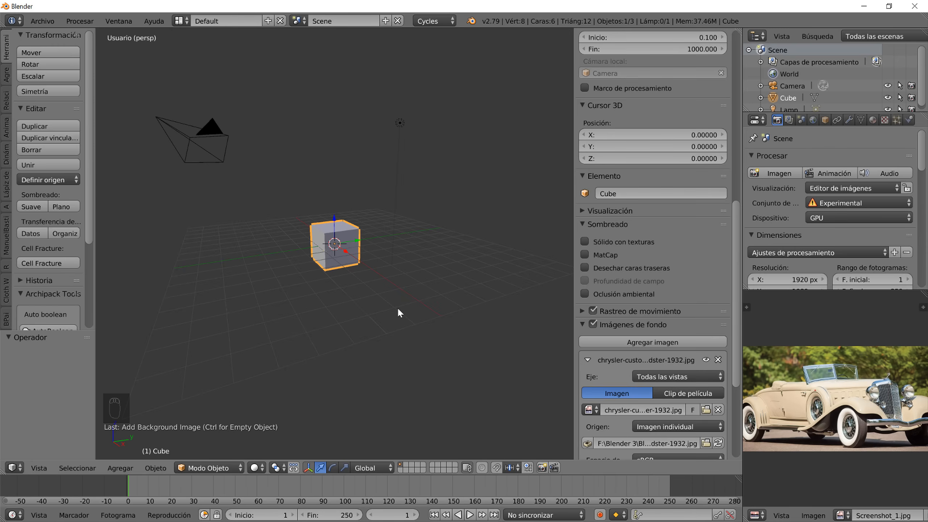
- Switch the 3D view to the top orthographic view to display the blueprint
{"action": "key", "text": "KP_7"}
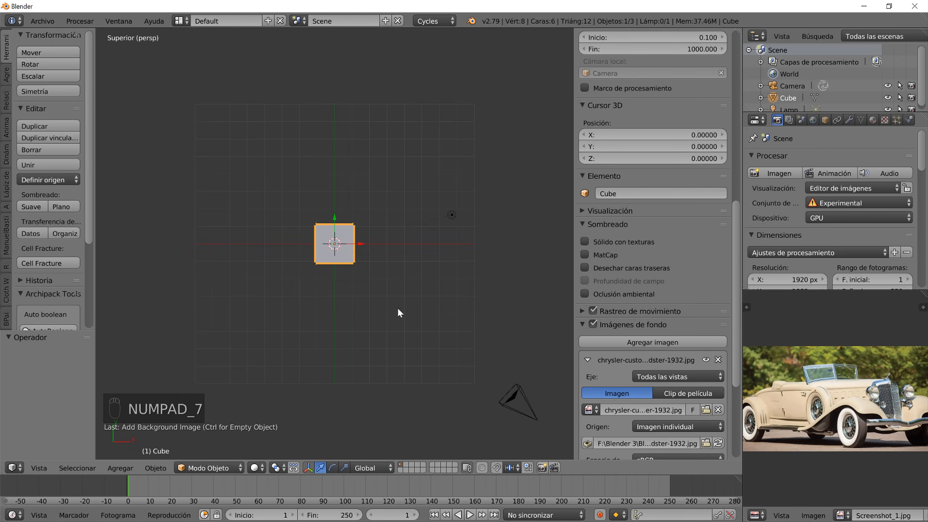
{"action": "key", "text": "KP_5"}
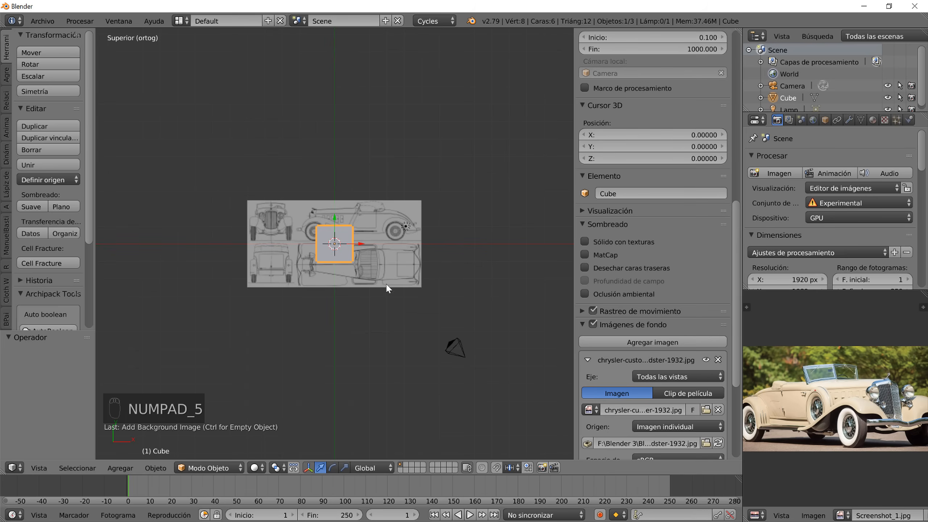
{"action": "key", "text": "KP_5"}
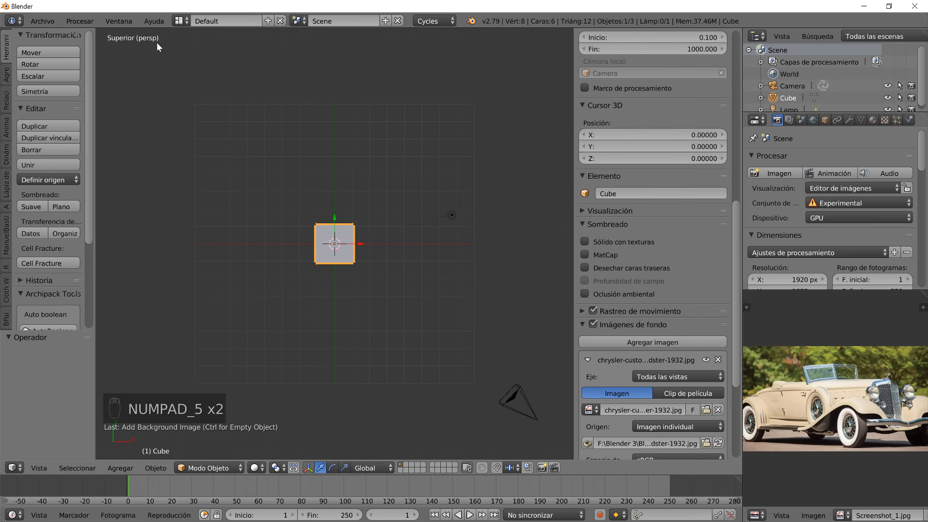
{"action": "key", "text": "KP_5"}
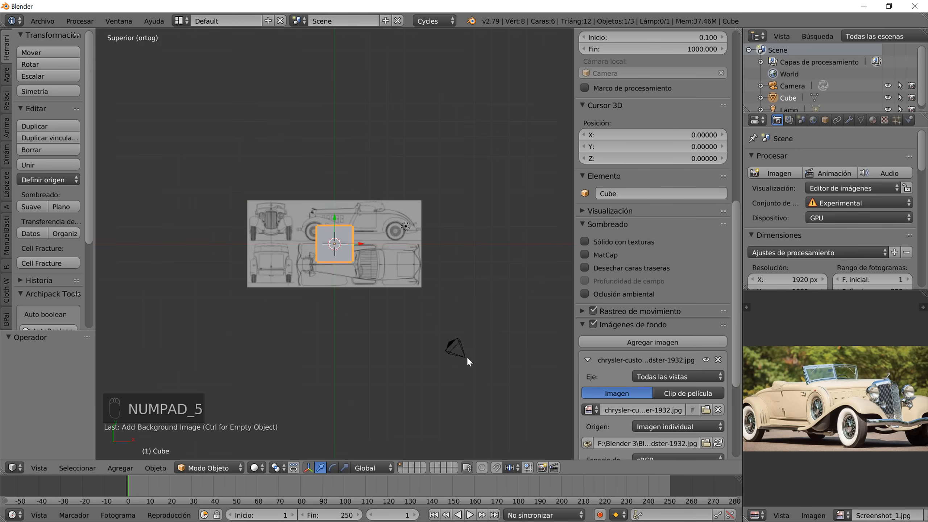
{"action": "scroll", "coordinate": [467, 356], "scroll_direction": "up", "scroll_amount": 3}
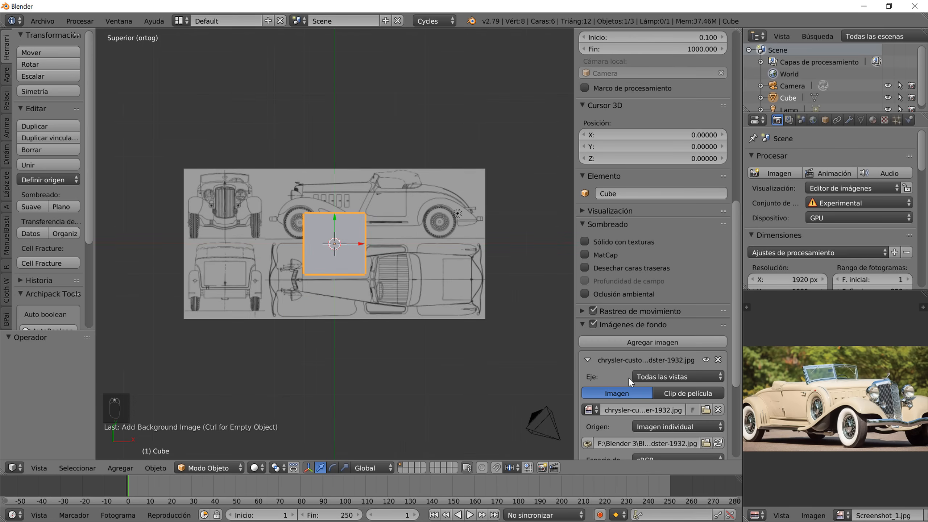
- Delete the default cube covering the blueprint
{"action": "right_click", "coordinate": [345, 263]}
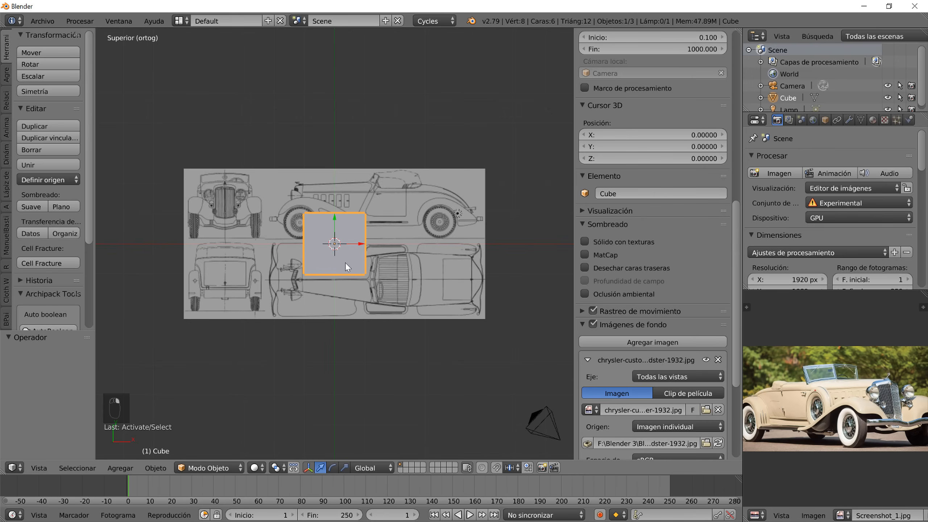
{"action": "key", "text": "x"}
{"action": "left_click", "coordinate": [322, 264]}
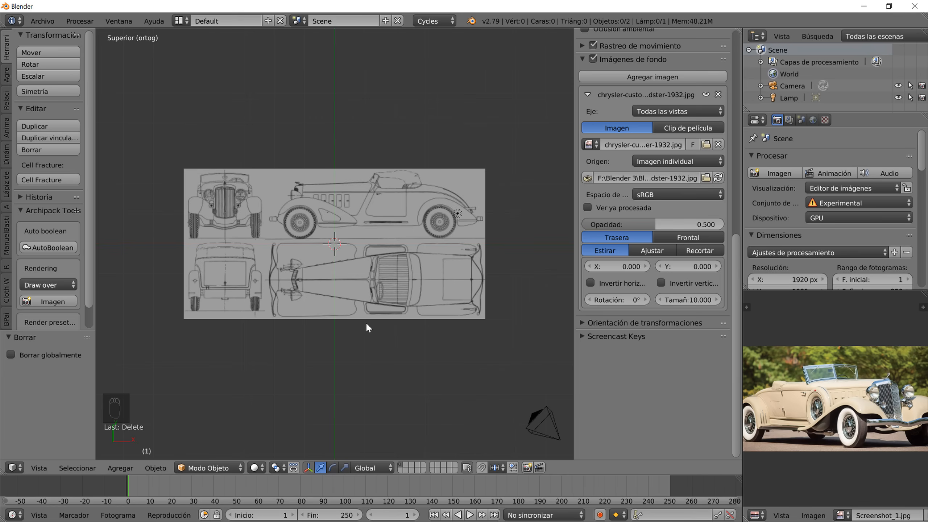
- Restrict the blueprint background image to the Superior (top) view axis
{"action": "scroll", "coordinate": [373, 291], "scroll_direction": "up", "scroll_amount": 2}
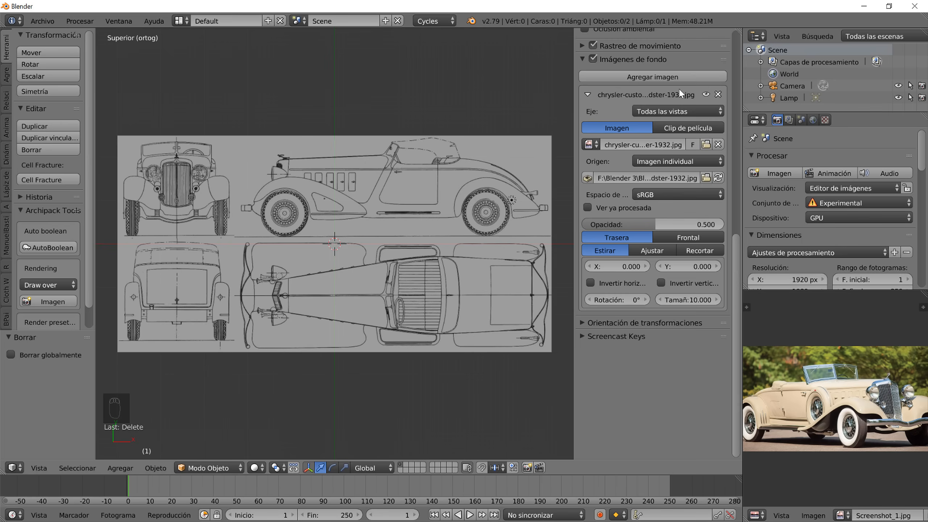
{"action": "left_click", "coordinate": [671, 112]}
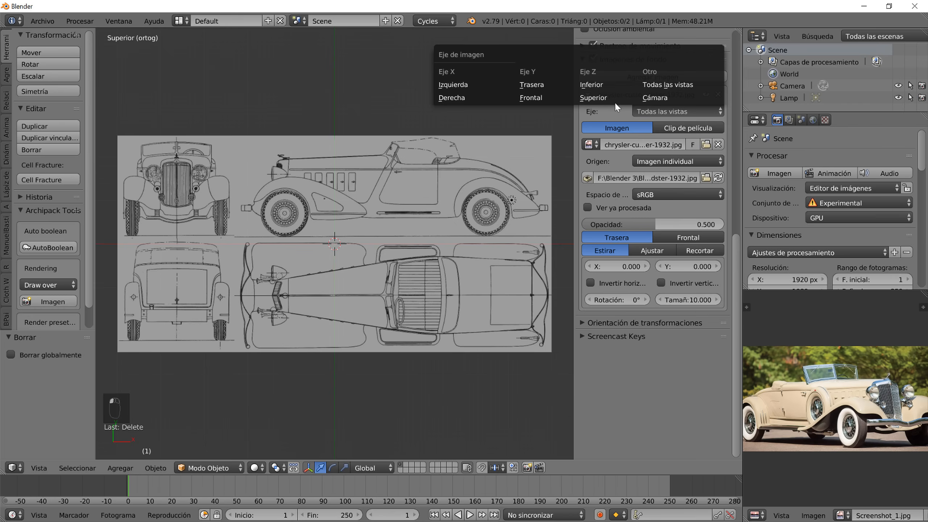
{"action": "left_click", "coordinate": [598, 96]}
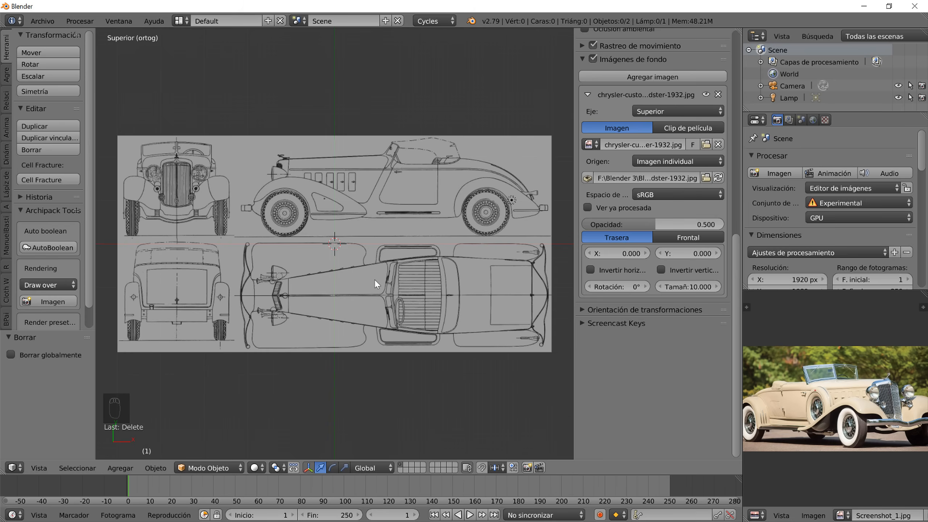
- Set the blueprint's X offset to 1.410 to line up the grille of the top-view drawing with the 3D cursor
{"action": "scroll", "coordinate": [359, 290], "scroll_direction": "up", "scroll_amount": 4}
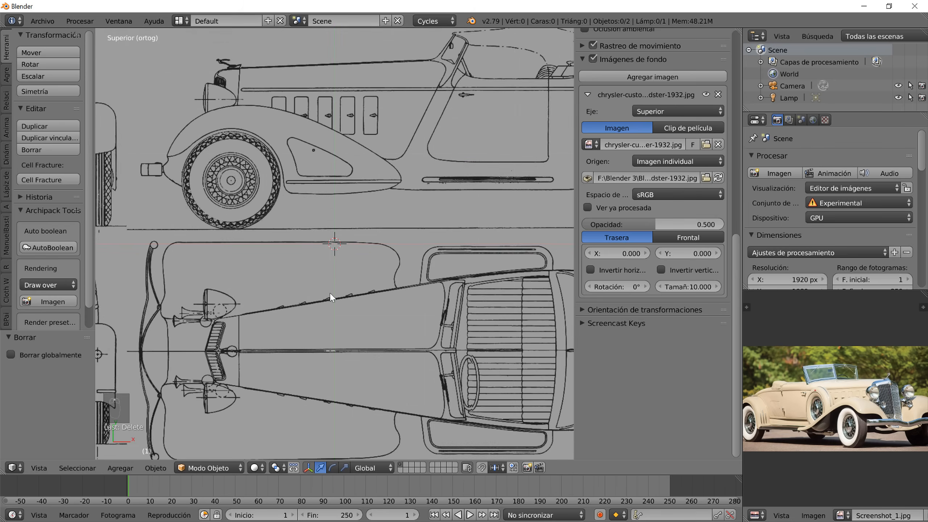
{"action": "middle_click_drag", "start_coordinate": [322, 296], "coordinate": [456, 196], "text": "shift"}
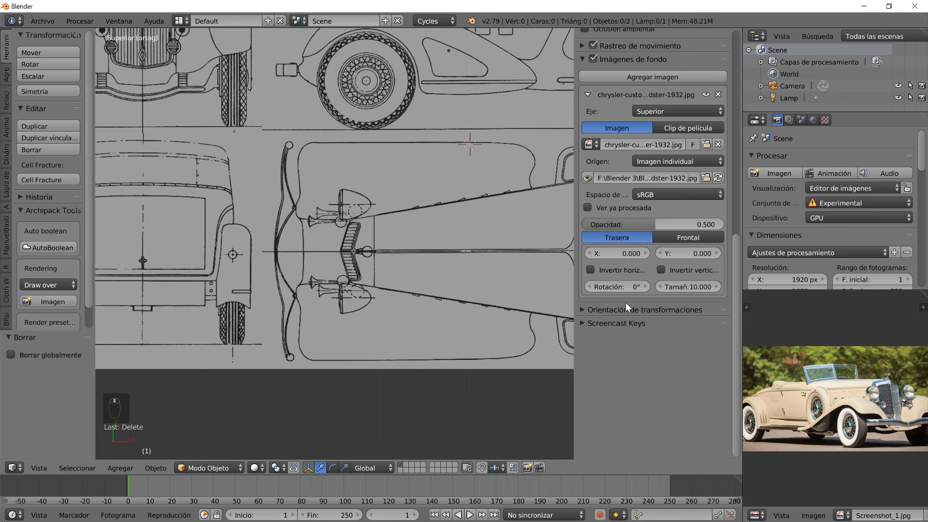
{"action": "left_click_drag", "start_coordinate": [616, 254], "coordinate": [645, 253]}
{"action": "scroll", "coordinate": [470, 294], "scroll_direction": "up", "scroll_amount": 4}
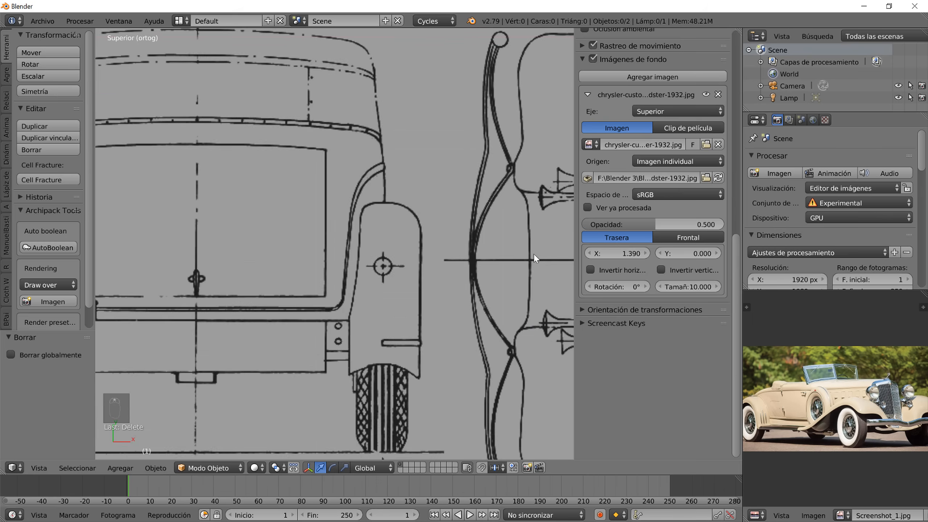
{"action": "middle_click_drag", "start_coordinate": [533, 255], "coordinate": [286, 222], "text": "shift"}
{"action": "scroll", "coordinate": [423, 258], "scroll_direction": "up", "scroll_amount": 3}
{"action": "scroll", "coordinate": [422, 258], "scroll_direction": "down", "scroll_amount": 4}
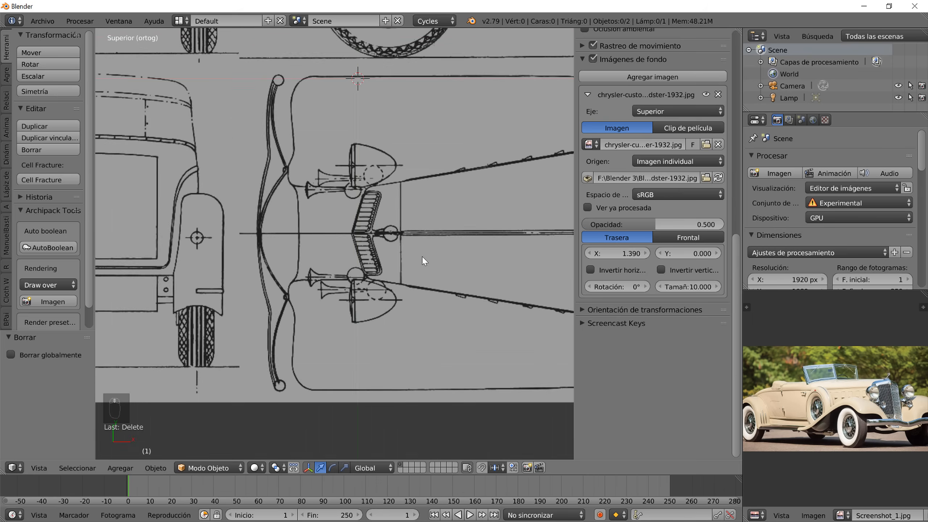
{"action": "scroll", "coordinate": [422, 257], "scroll_direction": "up", "scroll_amount": 5}
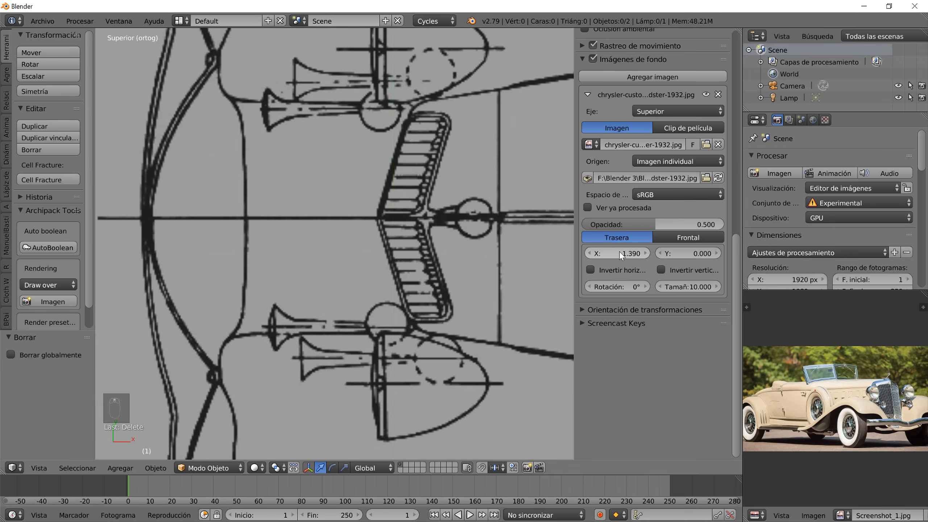
{"action": "mouse_move", "coordinate": [621, 256]}
{"action": "left_mouse_down"}
{"action": "mouse_move", "coordinate": [643, 256]}
{"action": "mouse_move", "coordinate": [629, 256]}
{"action": "left_mouse_up"}
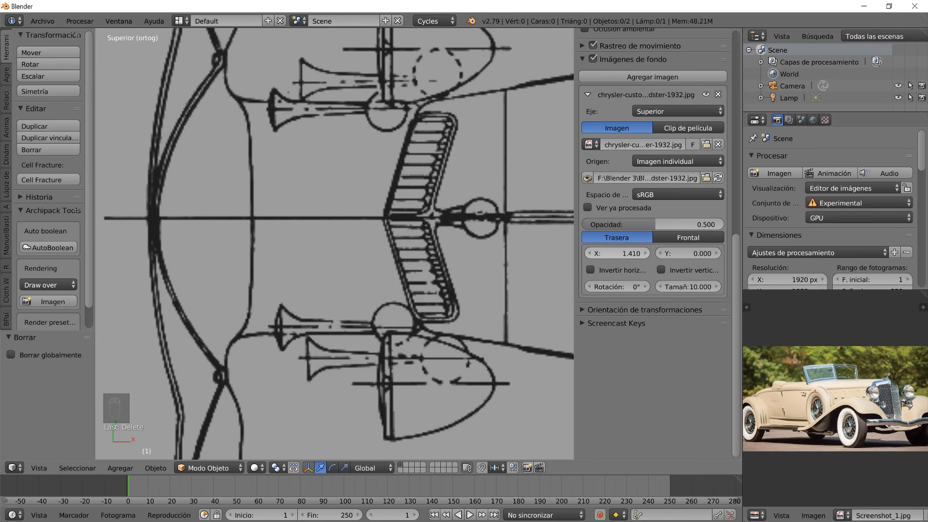
- Set the blueprint's Y offset to 2.390 to align the top-view drawing's centreline with the 3D cursor
{"action": "scroll", "coordinate": [473, 256], "scroll_direction": "down", "scroll_amount": 5}
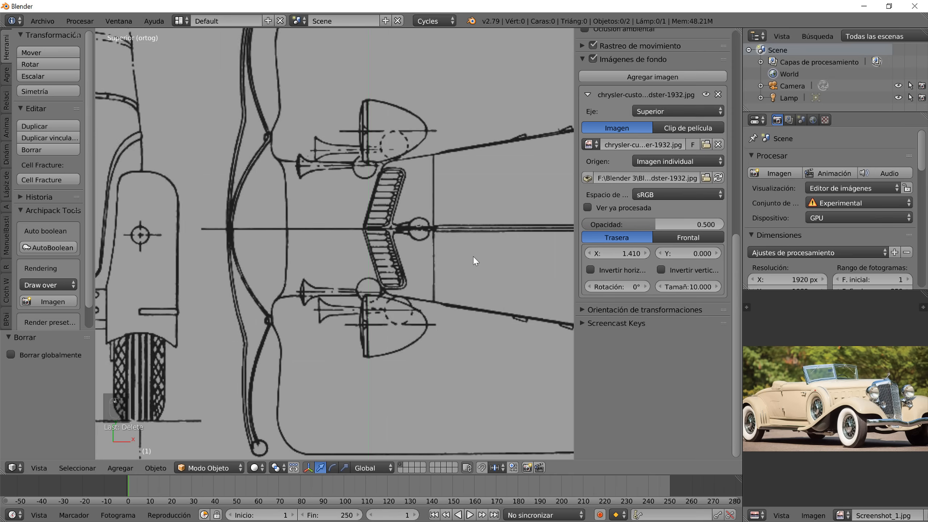
{"action": "middle_click_drag", "start_coordinate": [435, 170], "coordinate": [434, 250], "text": "shift"}
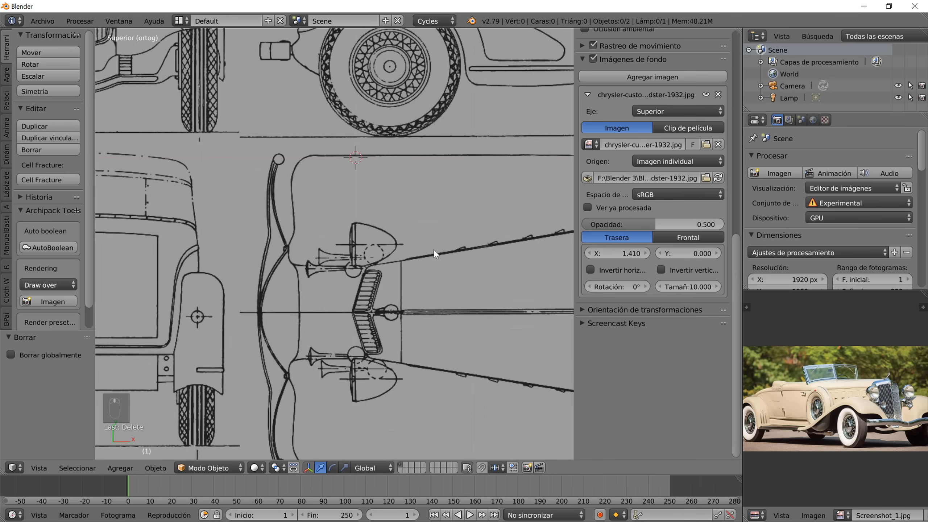
{"action": "left_click_drag", "start_coordinate": [684, 255], "coordinate": [719, 255]}
{"action": "scroll", "coordinate": [411, 176], "scroll_direction": "up", "scroll_amount": 3}
{"action": "middle_click_drag", "start_coordinate": [438, 81], "coordinate": [364, 420], "text": "shift"}
{"action": "scroll", "coordinate": [366, 210], "scroll_direction": "up", "scroll_amount": 3}
{"action": "scroll", "coordinate": [381, 193], "scroll_direction": "up", "scroll_amount": 3}
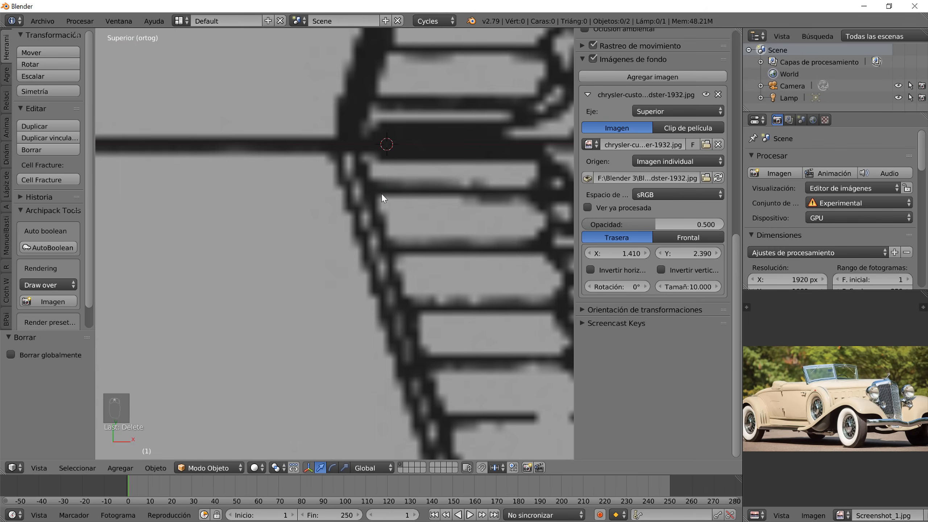
- Set the top-view blueprint's rotation to -90° so the car's front points downward
{"action": "scroll", "coordinate": [288, 130], "scroll_direction": "down", "scroll_amount": 8}
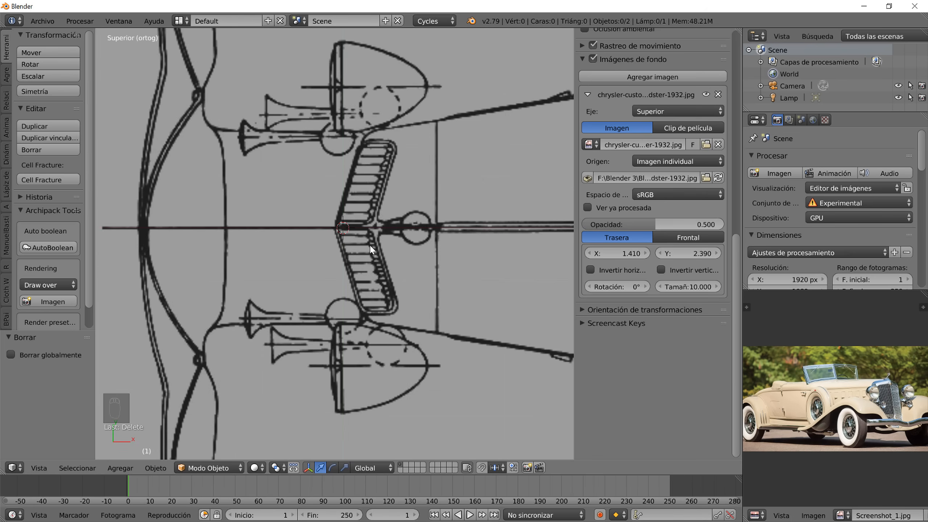
{"action": "scroll", "coordinate": [369, 245], "scroll_direction": "down", "scroll_amount": 6}
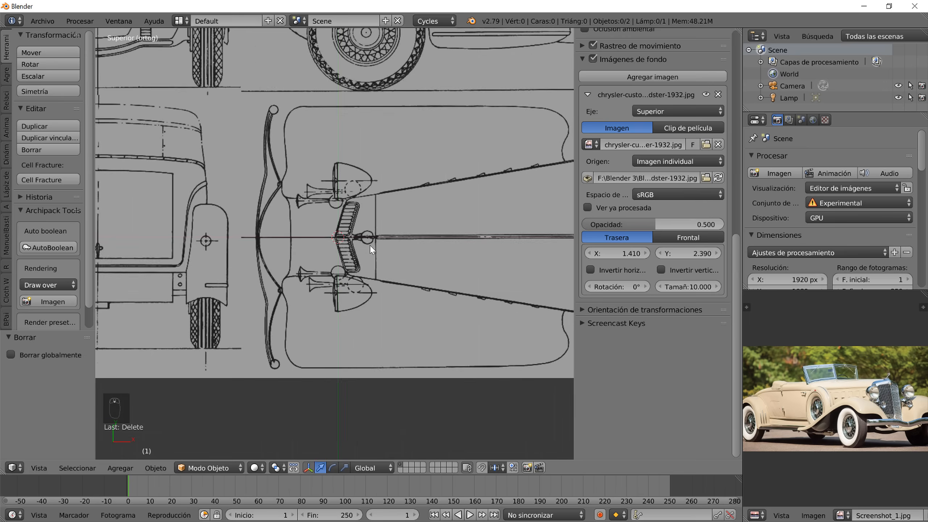
{"action": "left_click", "coordinate": [621, 288]}
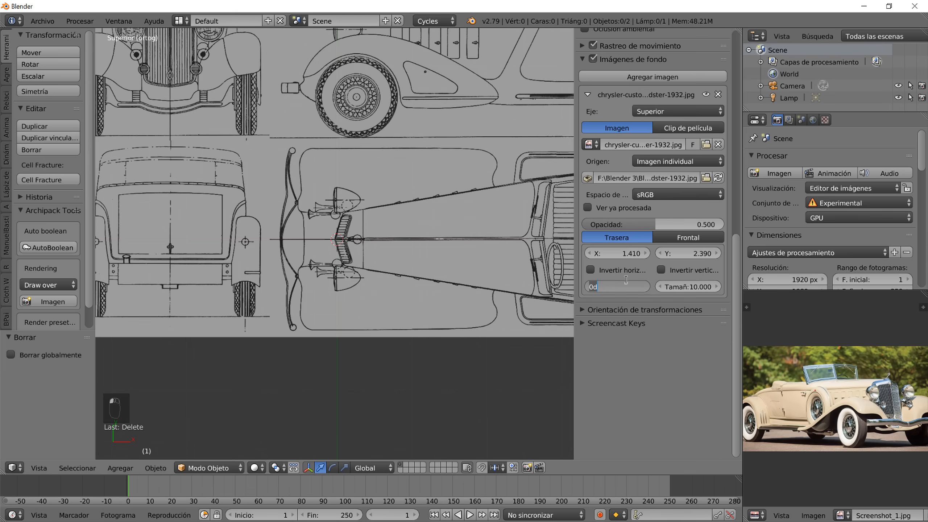
{"action": "type", "text": "90"}
{"action": "key", "text": "Return"}
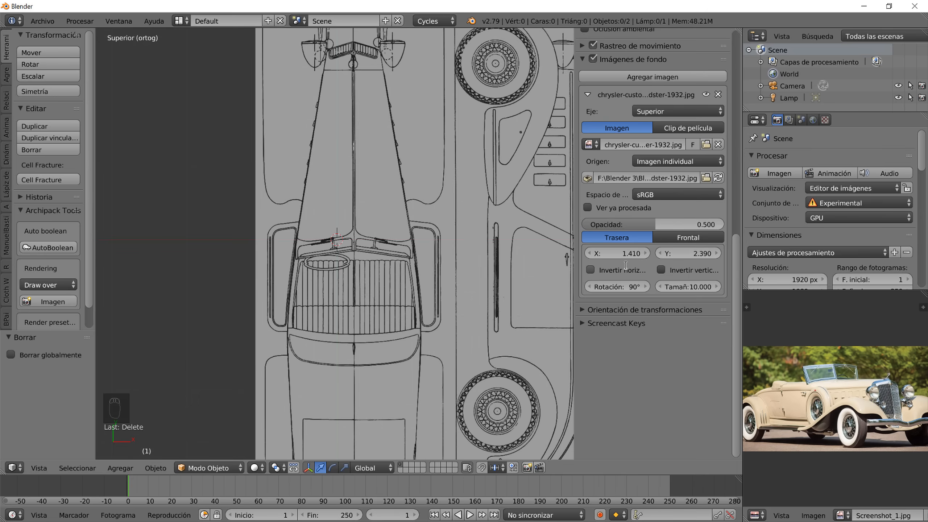
{"action": "left_click", "coordinate": [618, 284]}
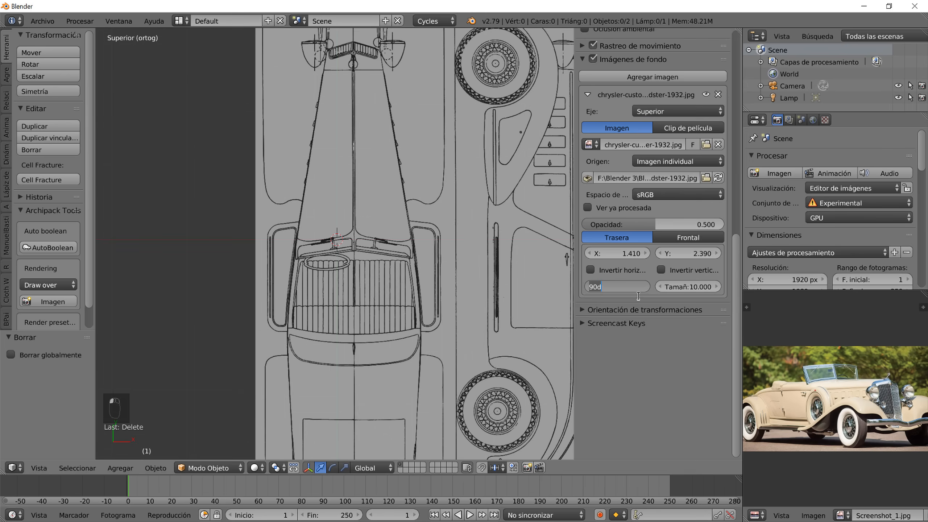
{"action": "type", "text": "-90"}
{"action": "key", "text": "Return"}
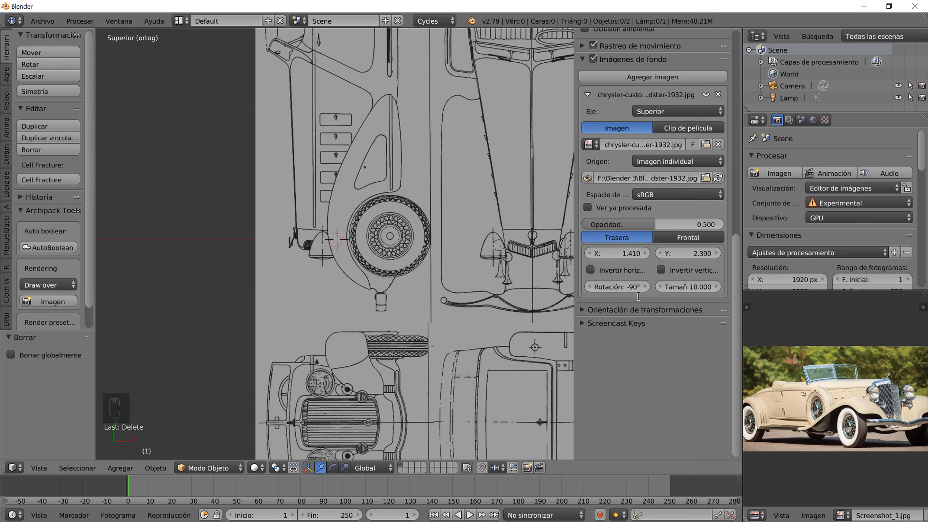
- Set the rotated blueprint's X offset to -1.193 to line up the top-view drawing's centreline with the 3D cursor
{"action": "left_click_drag", "start_coordinate": [622, 257], "coordinate": [498, 228]}
{"action": "scroll", "coordinate": [388, 211], "scroll_direction": "up", "scroll_amount": 10}
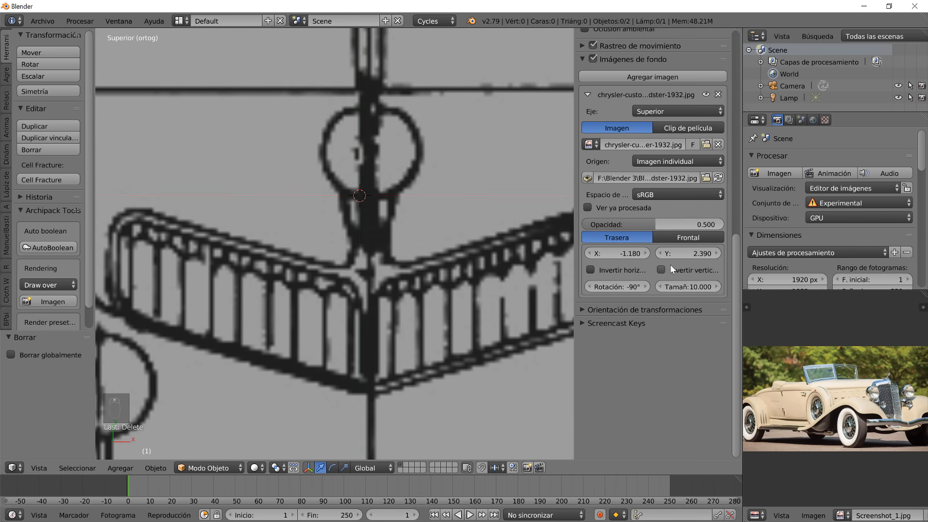
{"action": "left_click_drag", "start_coordinate": [615, 255], "coordinate": [615, 255]}
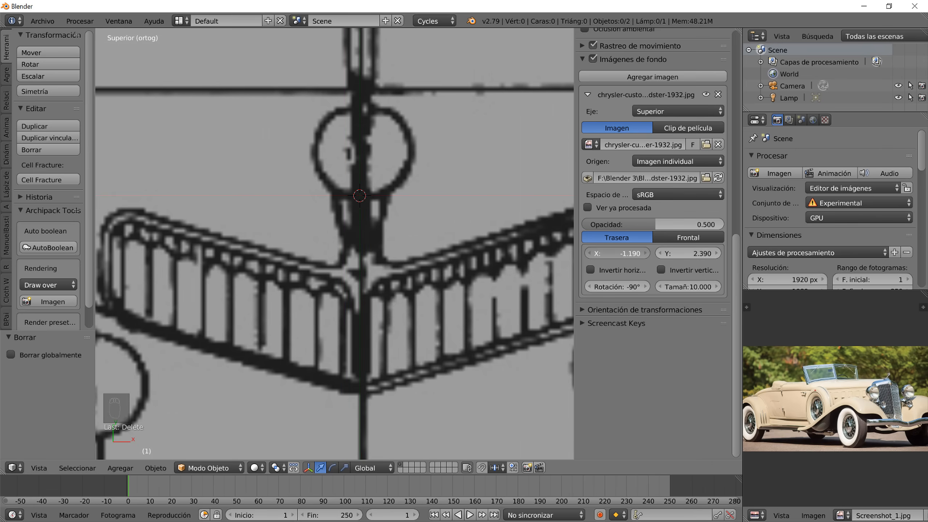
{"action": "left_click", "coordinate": [622, 254]}
{"action": "key", "text": "Return"}
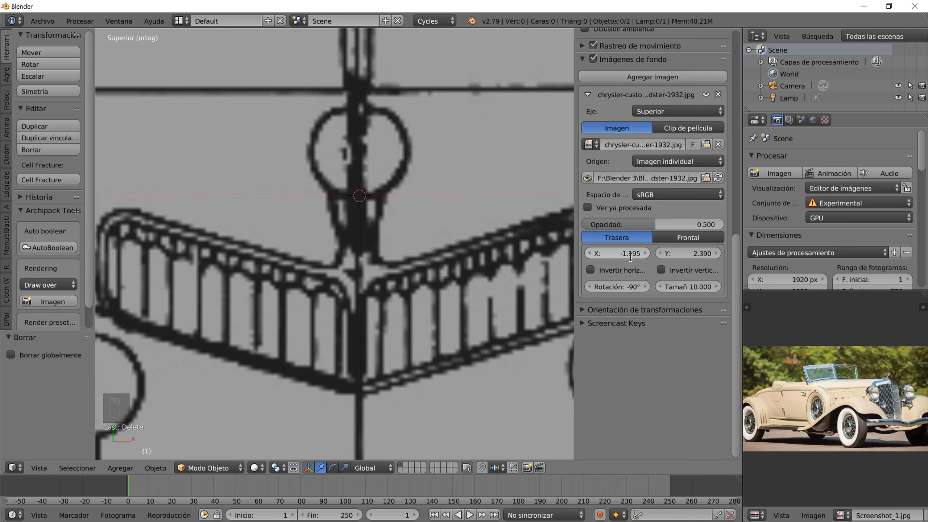
{"action": "left_click", "coordinate": [631, 257]}
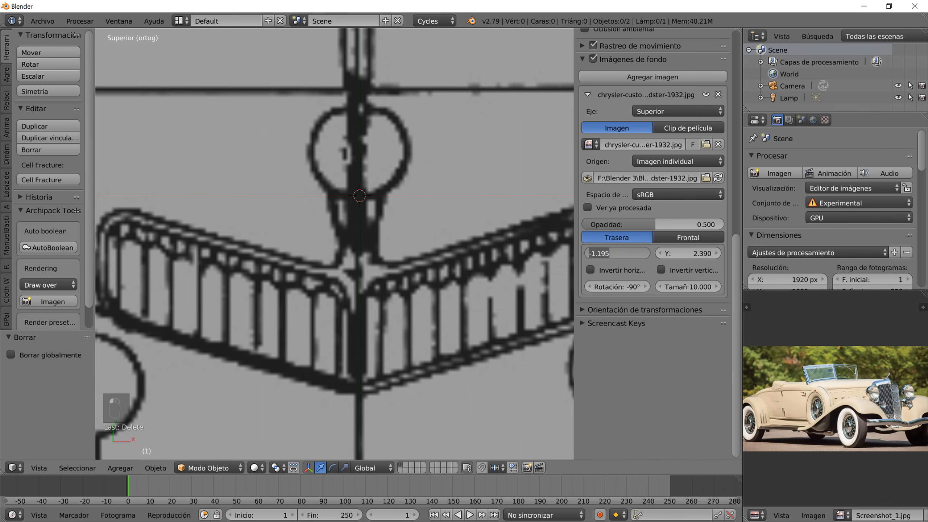
{"action": "type", "text": "-1.19"}
{"action": "key", "text": "Return"}
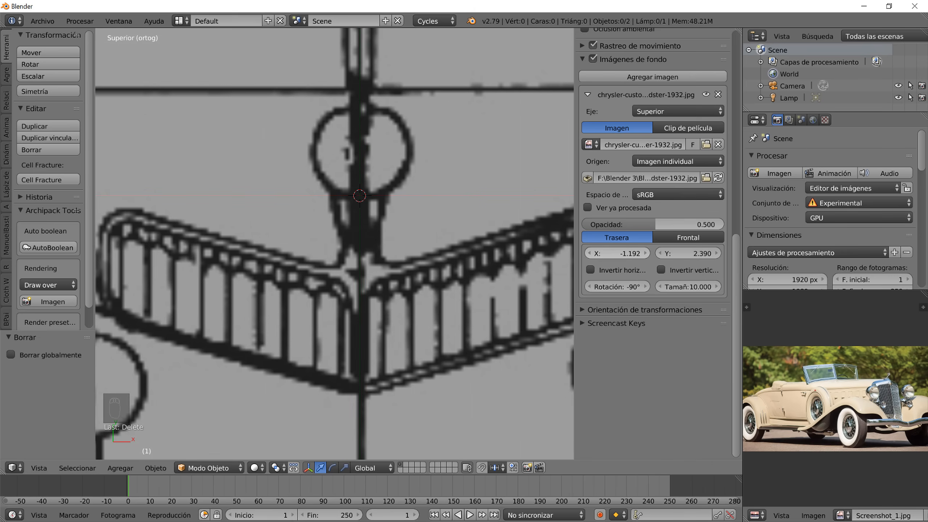
{"action": "left_click", "coordinate": [631, 257]}
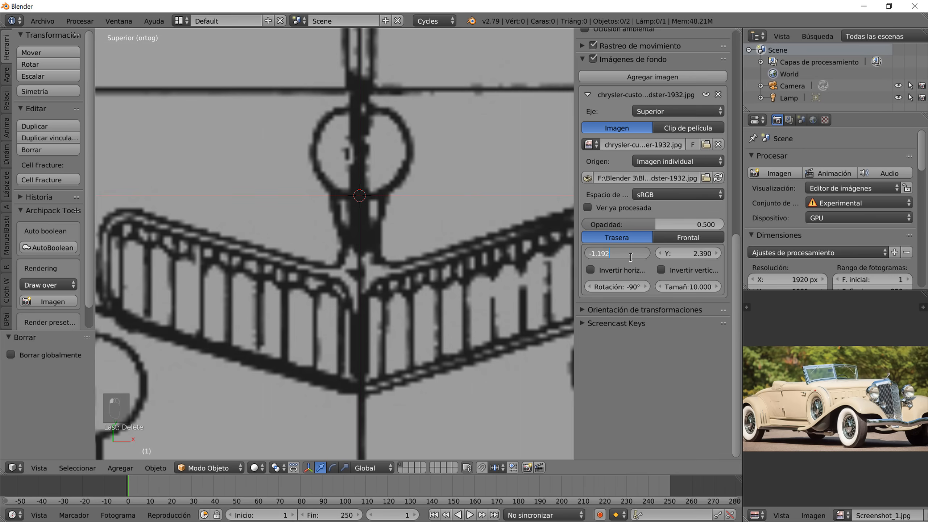
{"action": "type", "text": "-1.193"}
{"action": "key", "text": "Return"}
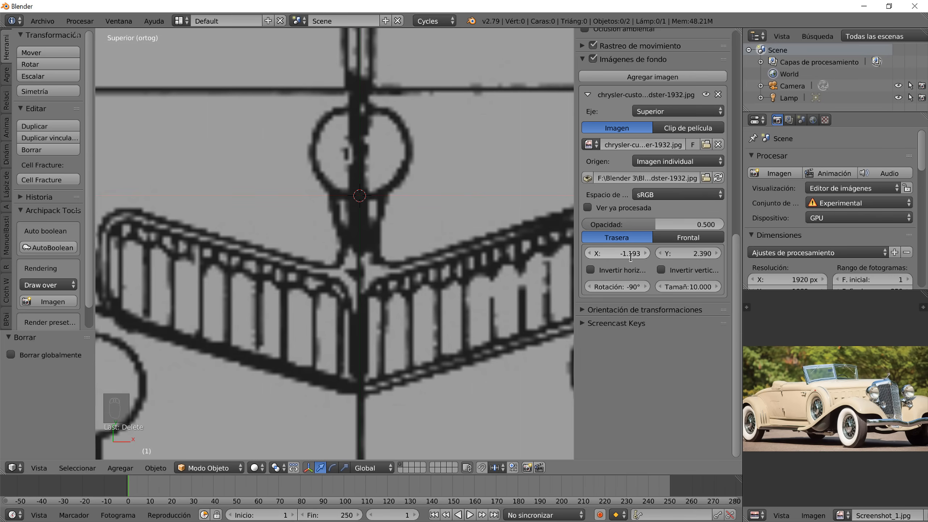
- Lower the top-view blueprint's opacity to 0.161 and set its Y offset to 2.890 to bring the grille tip to the 3D cursor
{"action": "scroll", "coordinate": [375, 278], "scroll_direction": "down", "scroll_amount": 3}
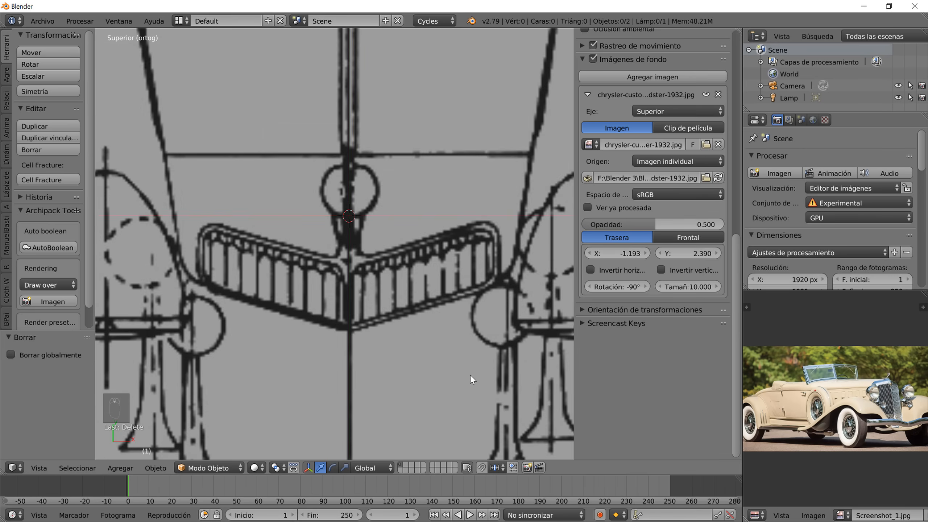
{"action": "scroll", "coordinate": [390, 199], "scroll_direction": "down", "scroll_amount": 5}
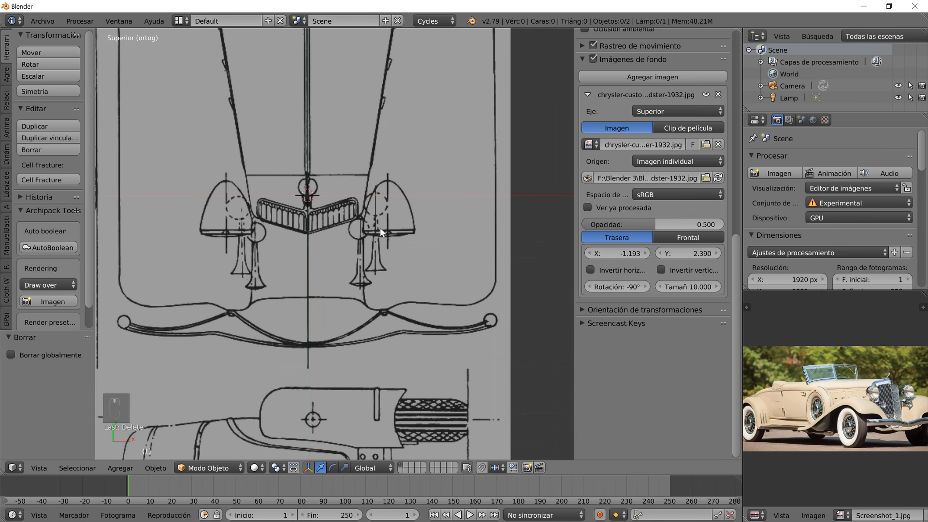
{"action": "scroll", "coordinate": [377, 278], "scroll_direction": "down", "scroll_amount": 3}
{"action": "scroll", "coordinate": [374, 279], "scroll_direction": "up", "scroll_amount": 3}
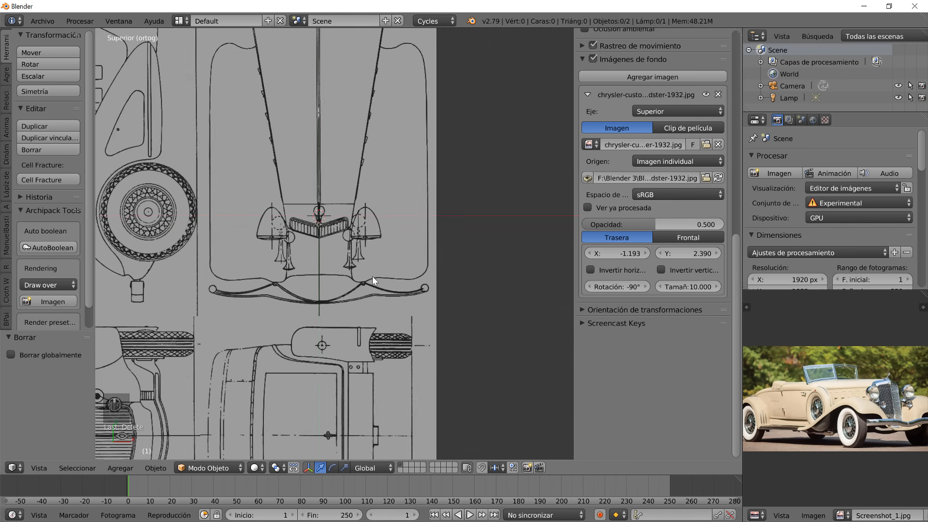
{"action": "scroll", "coordinate": [373, 281], "scroll_direction": "up", "scroll_amount": 2}
{"action": "scroll", "coordinate": [371, 209], "scroll_direction": "up", "scroll_amount": 3}
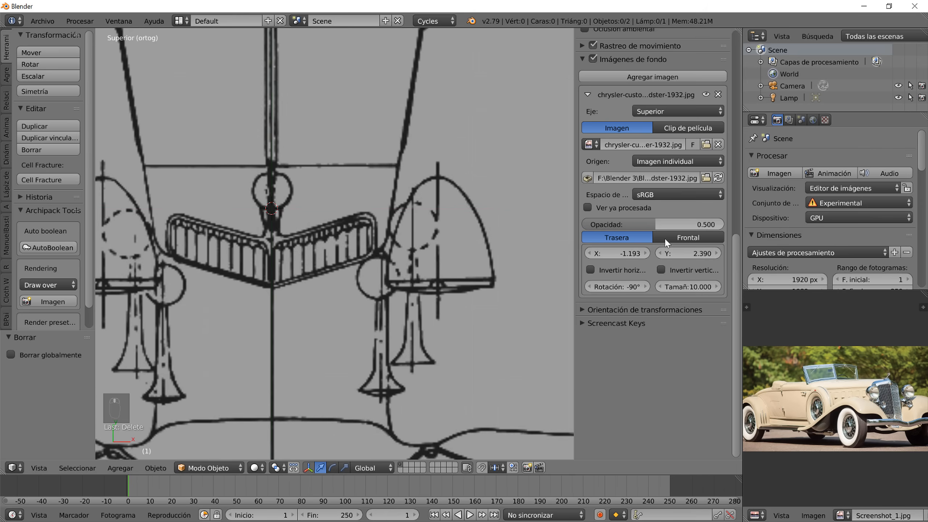
{"action": "left_click_drag", "start_coordinate": [657, 229], "coordinate": [585, 229]}
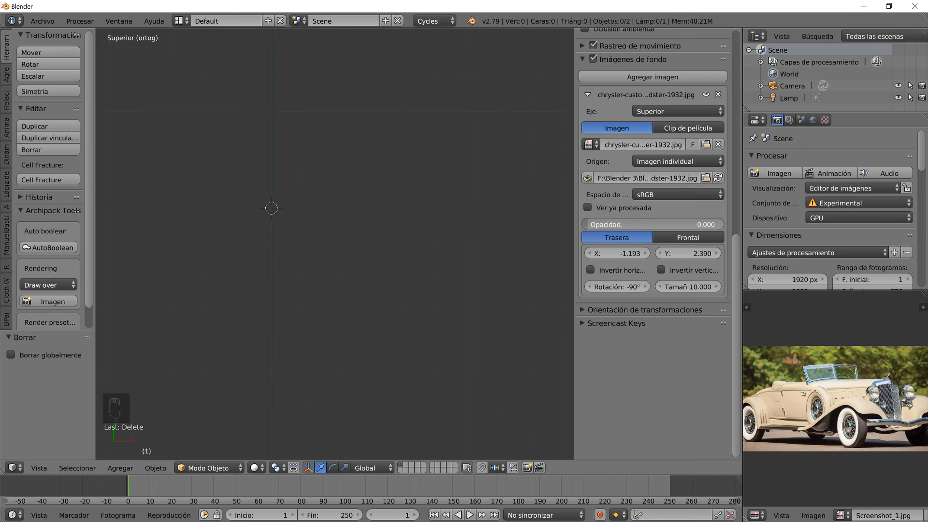
{"action": "left_click_drag", "start_coordinate": [585, 224], "coordinate": [598, 224]}
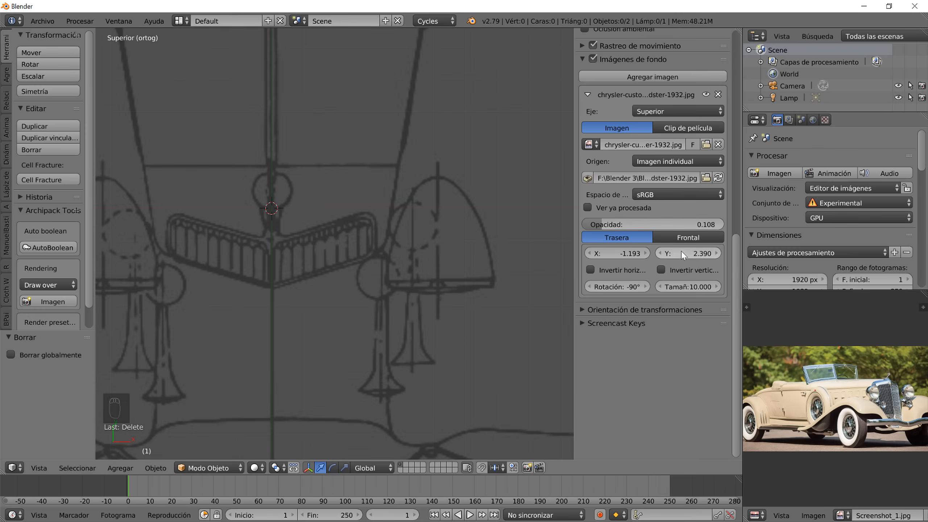
{"action": "left_click_drag", "start_coordinate": [694, 253], "coordinate": [720, 253]}
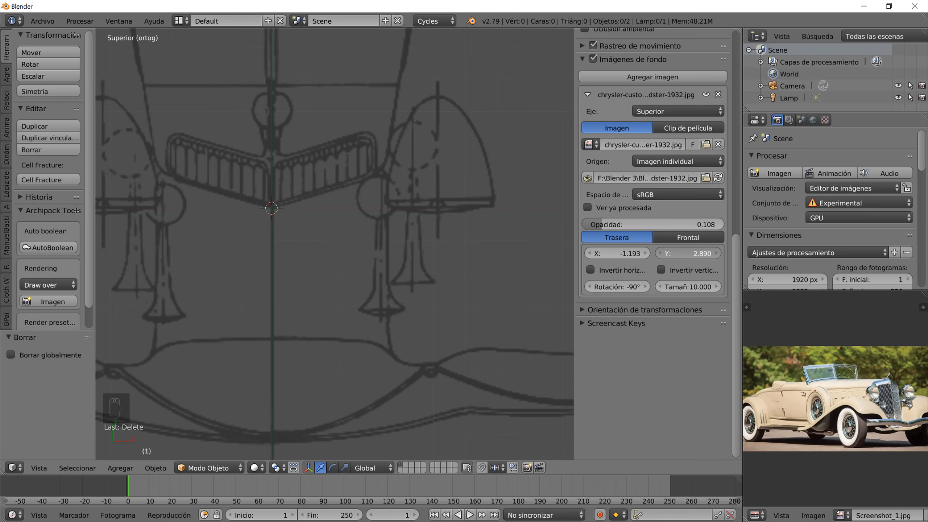
{"action": "scroll", "coordinate": [288, 231], "scroll_direction": "down", "scroll_amount": 8}
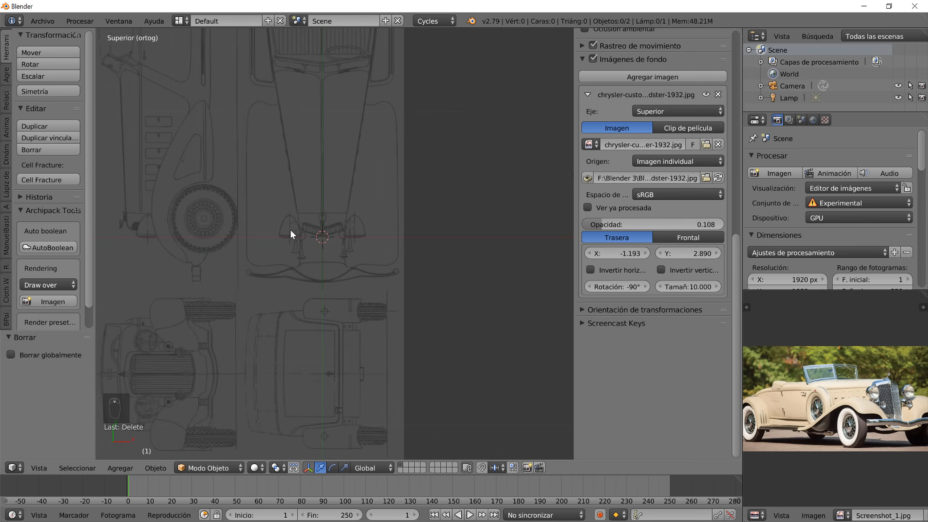
{"action": "mouse_move", "coordinate": [622, 222]}
{"action": "left_mouse_down"}
{"action": "mouse_move", "coordinate": [630, 222]}
{"action": "mouse_move", "coordinate": [608, 223]}
{"action": "left_mouse_up"}
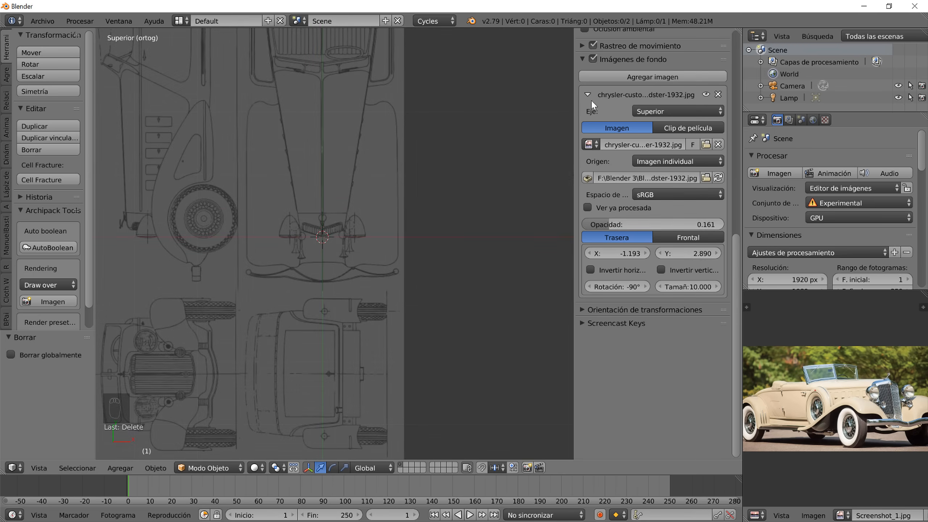
- Add a second background image restricted to the Frontal axis, using the already loaded Chrysler Imperial Roadster blueprint
{"action": "left_click", "coordinate": [681, 77]}
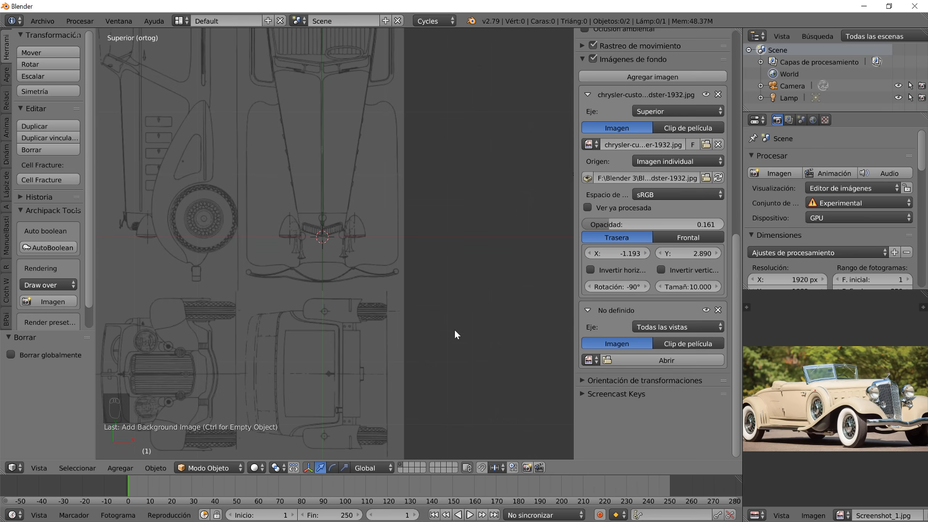
{"action": "key", "text": "KP_1"}
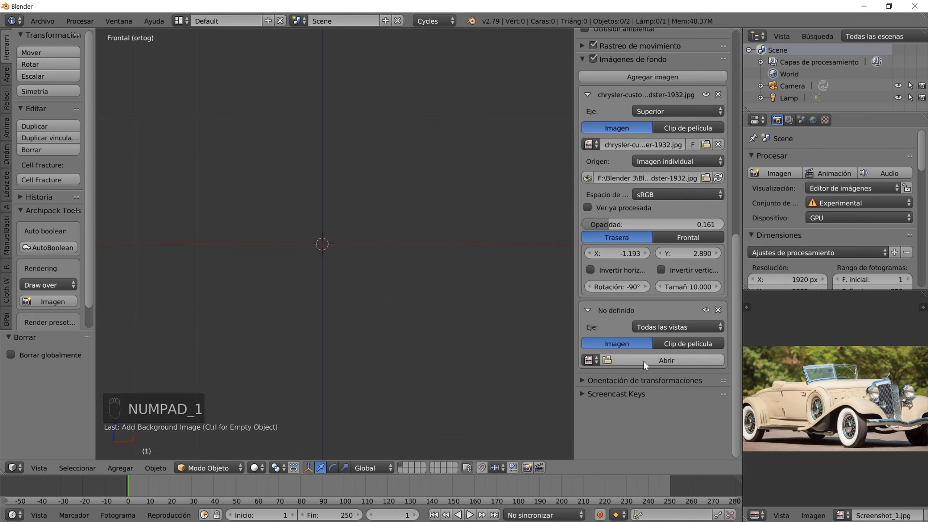
{"action": "left_click", "coordinate": [674, 326]}
{"action": "left_click", "coordinate": [679, 327]}
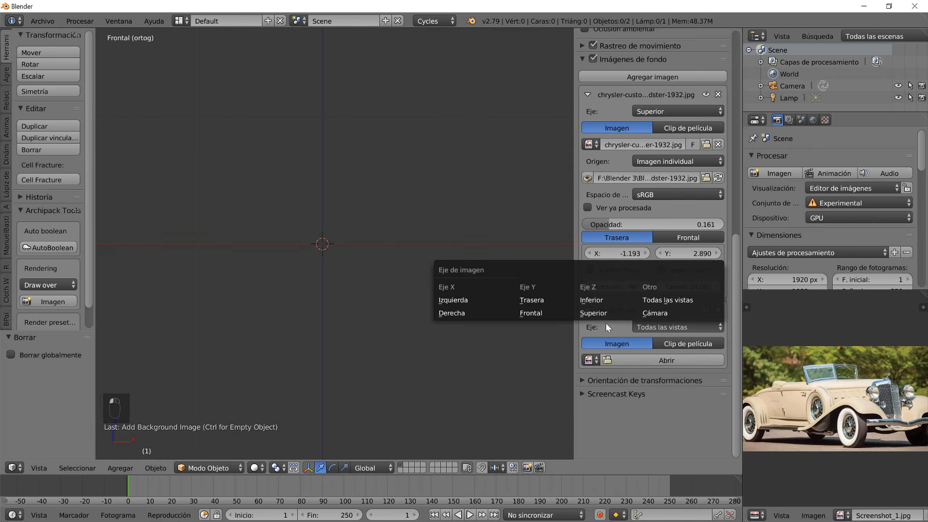
{"action": "left_click", "coordinate": [547, 312]}
{"action": "left_click", "coordinate": [593, 360]}
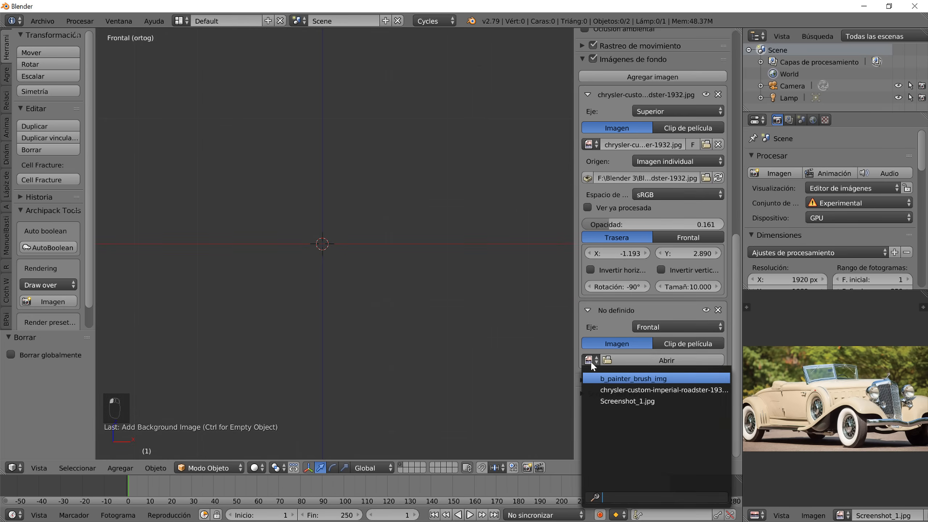
{"action": "left_click", "coordinate": [611, 386]}
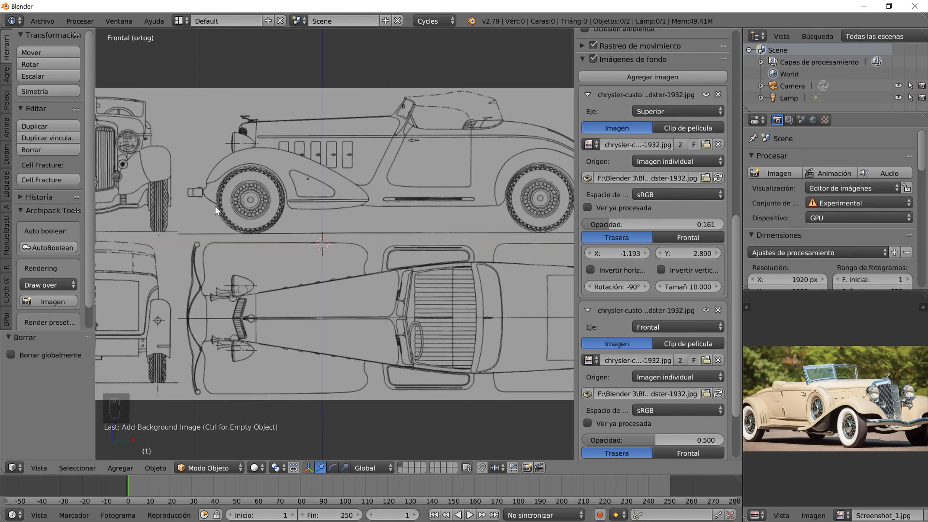
- Lower the front-view blueprint's opacity to 0.195 and set its X offset to 3.630 to centre the front drawing on the vertical axis
{"action": "middle_click_drag", "start_coordinate": [230, 262], "coordinate": [272, 262], "text": "shift"}
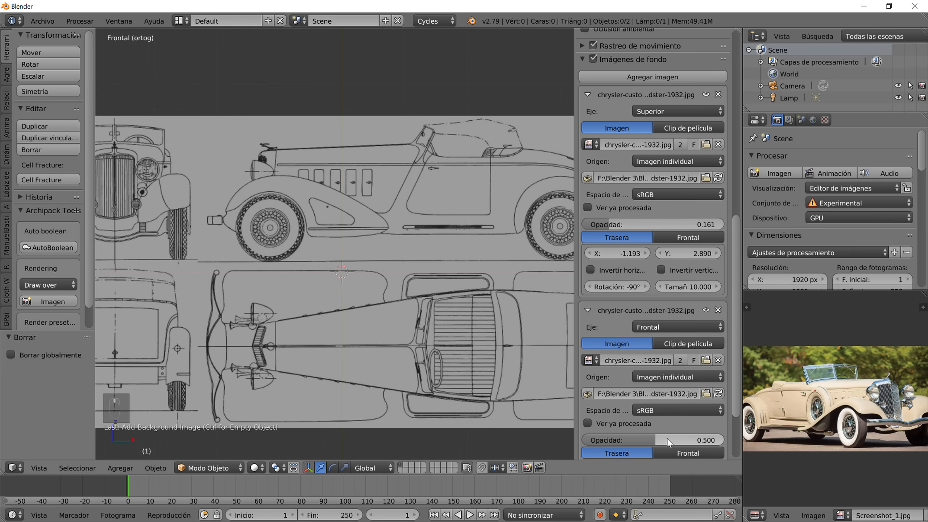
{"action": "left_click_drag", "start_coordinate": [654, 440], "coordinate": [612, 440]}
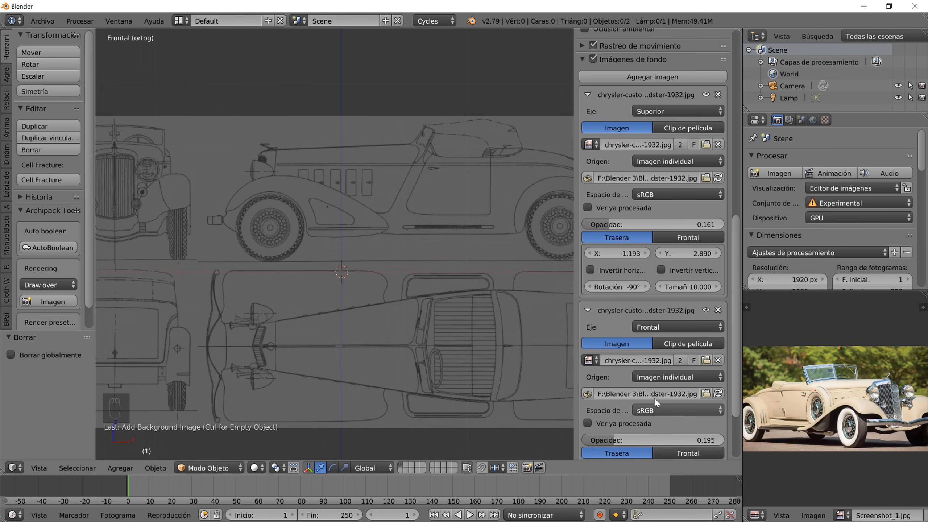
{"action": "scroll", "coordinate": [645, 397], "scroll_direction": "down", "scroll_amount": 5}
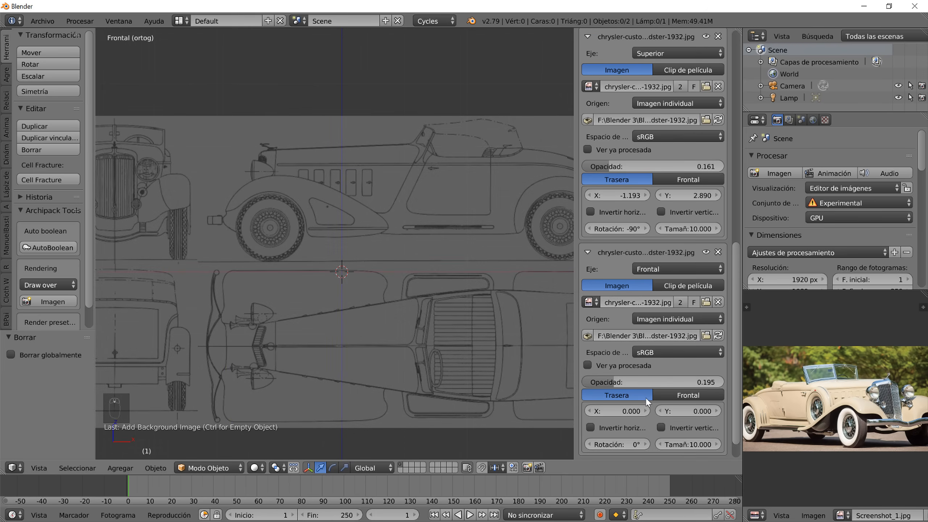
{"action": "left_click_drag", "start_coordinate": [610, 384], "coordinate": [700, 384]}
{"action": "scroll", "coordinate": [317, 244], "scroll_direction": "up", "scroll_amount": 8}
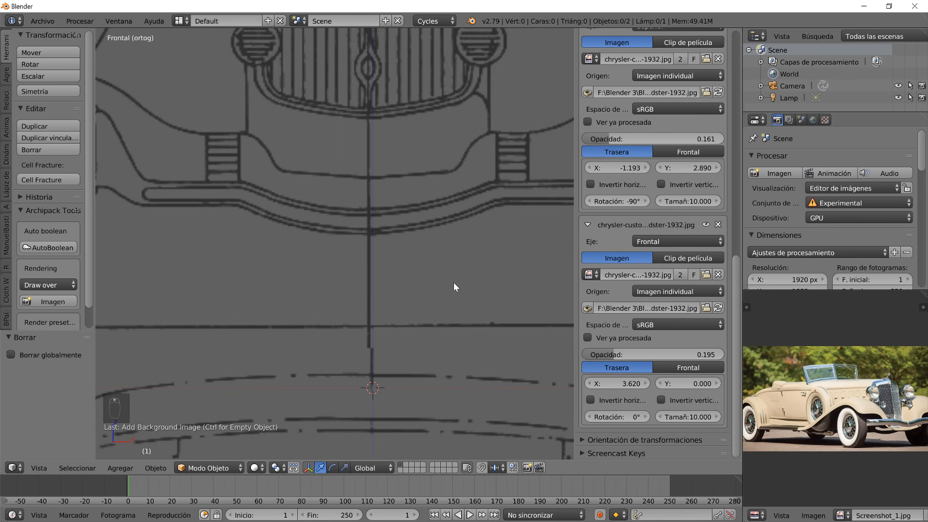
{"action": "left_click_drag", "start_coordinate": [611, 385], "coordinate": [612, 385]}
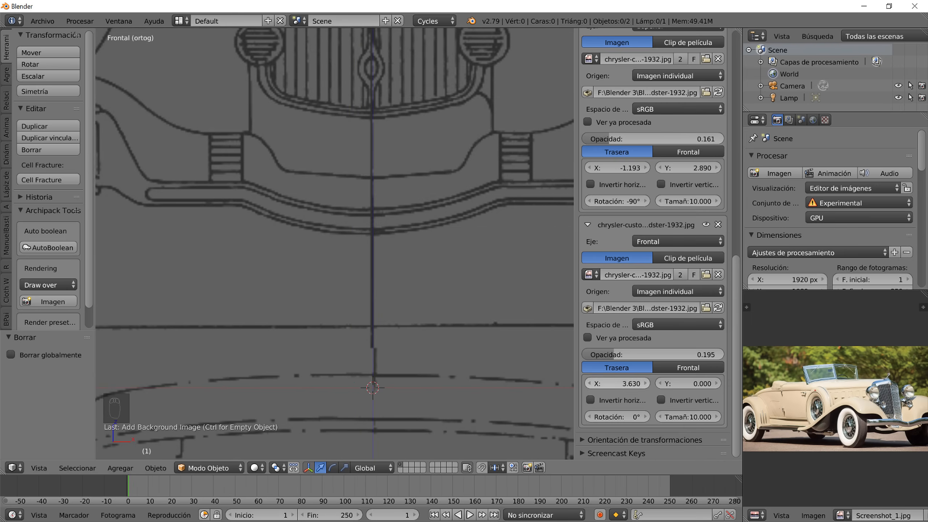
{"action": "scroll", "coordinate": [335, 297], "scroll_direction": "down", "scroll_amount": 5}
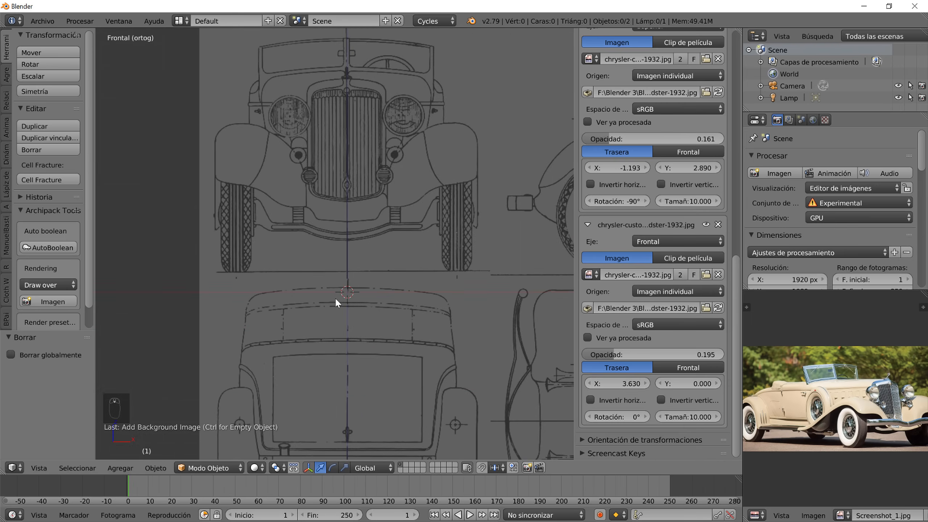
{"action": "scroll", "coordinate": [335, 298], "scroll_direction": "up", "scroll_amount": 3}
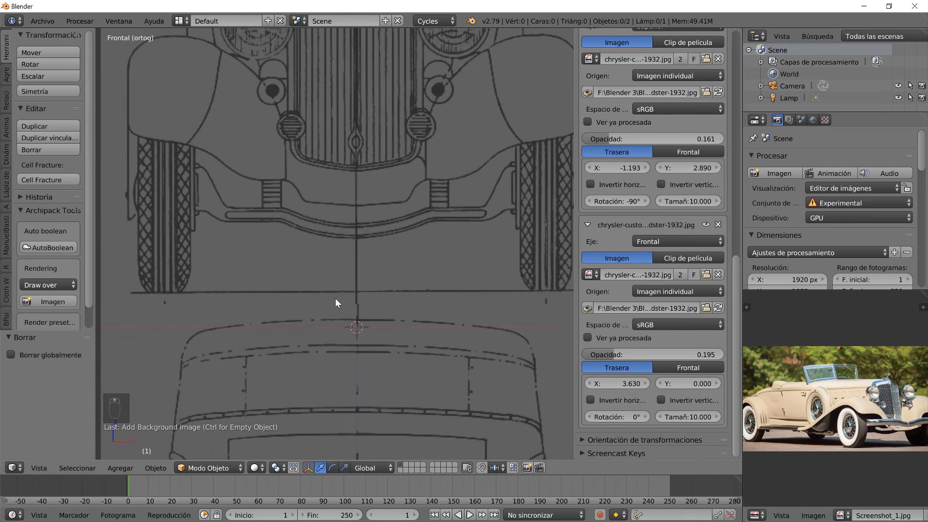
{"action": "scroll", "coordinate": [419, 280], "scroll_direction": "down", "scroll_amount": 6}
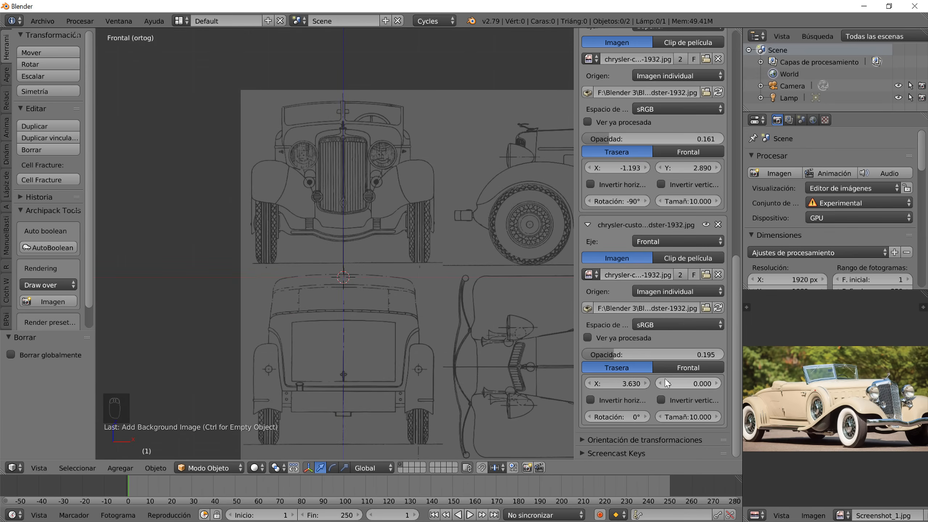
- Set the front-view blueprint's Y offset to -0.410 and rotation to 0.2° so its ground line sits level on the 3D cursor
{"action": "left_click_drag", "start_coordinate": [689, 383], "coordinate": [675, 383]}
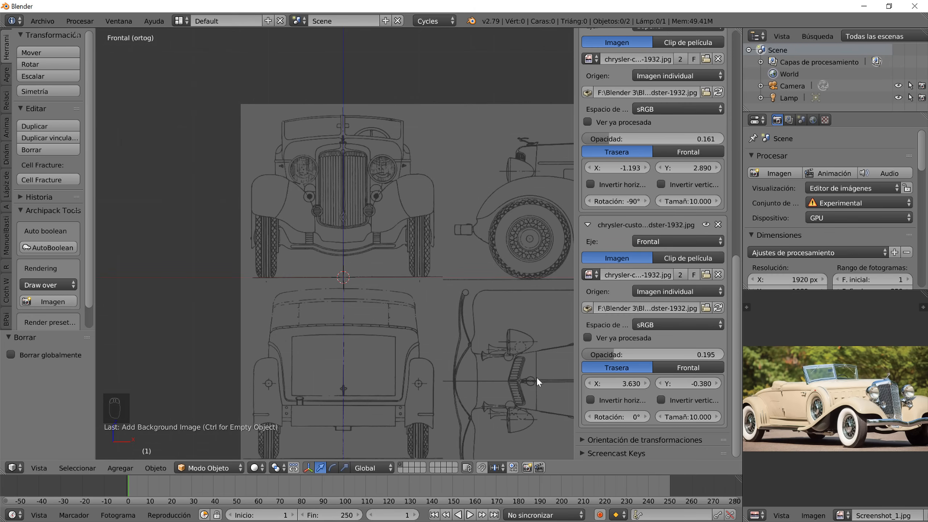
{"action": "scroll", "coordinate": [324, 333], "scroll_direction": "up", "scroll_amount": 4}
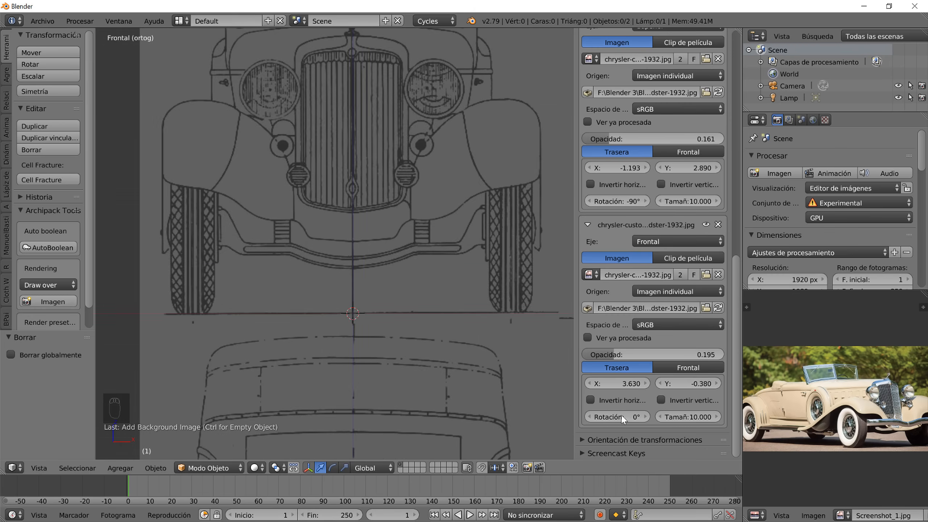
{"action": "left_click_drag", "start_coordinate": [617, 417], "coordinate": [624, 417]}
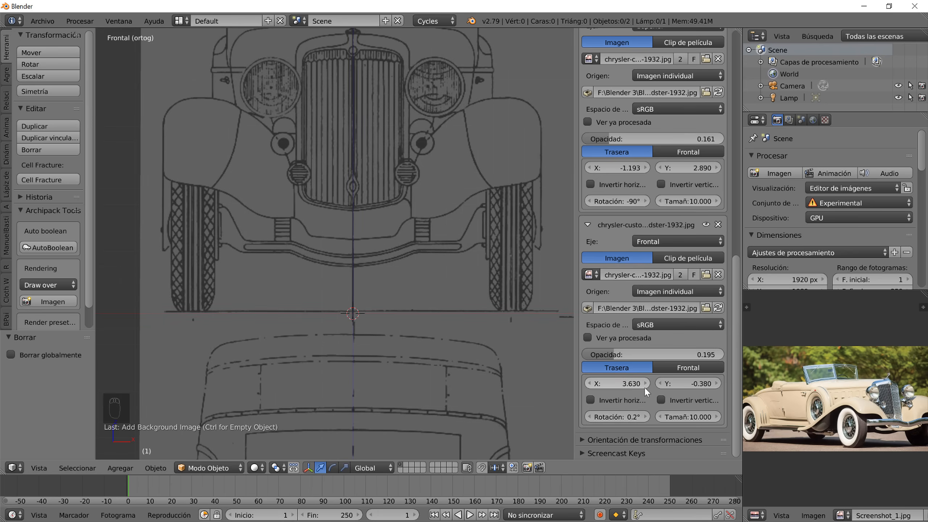
{"action": "left_click_drag", "start_coordinate": [683, 386], "coordinate": [677, 386]}
{"action": "scroll", "coordinate": [428, 348], "scroll_direction": "up", "scroll_amount": 3}
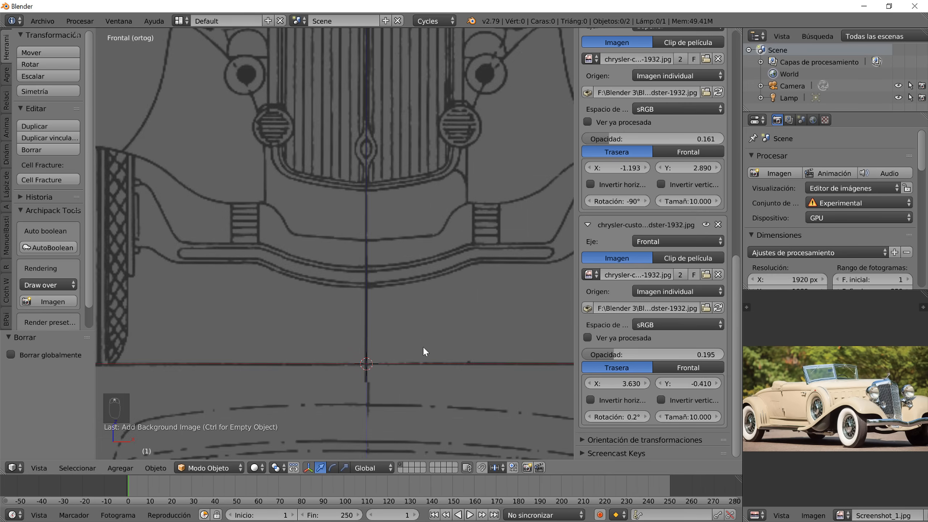
{"action": "scroll", "coordinate": [423, 346], "scroll_direction": "down", "scroll_amount": 6}
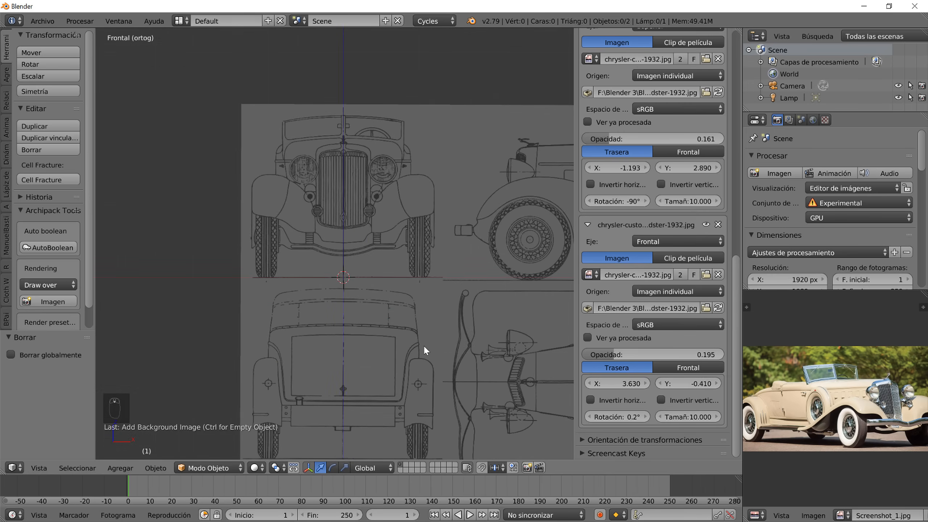
- Collapse the two existing background image entries and add a third one using the already loaded Chrysler Imperial Roadster blueprint
{"action": "left_click", "coordinate": [587, 224]}
{"action": "scroll", "coordinate": [605, 110], "scroll_direction": "up", "scroll_amount": 6}
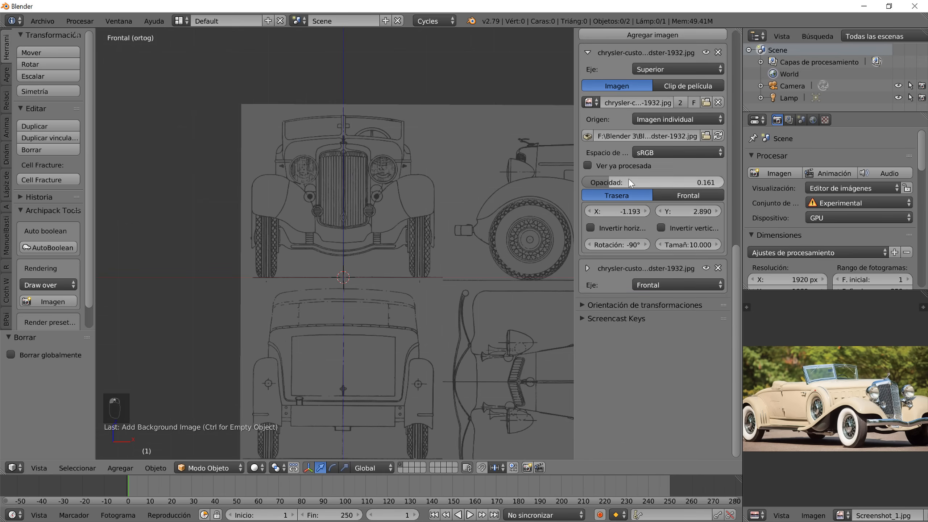
{"action": "left_click", "coordinate": [590, 110]}
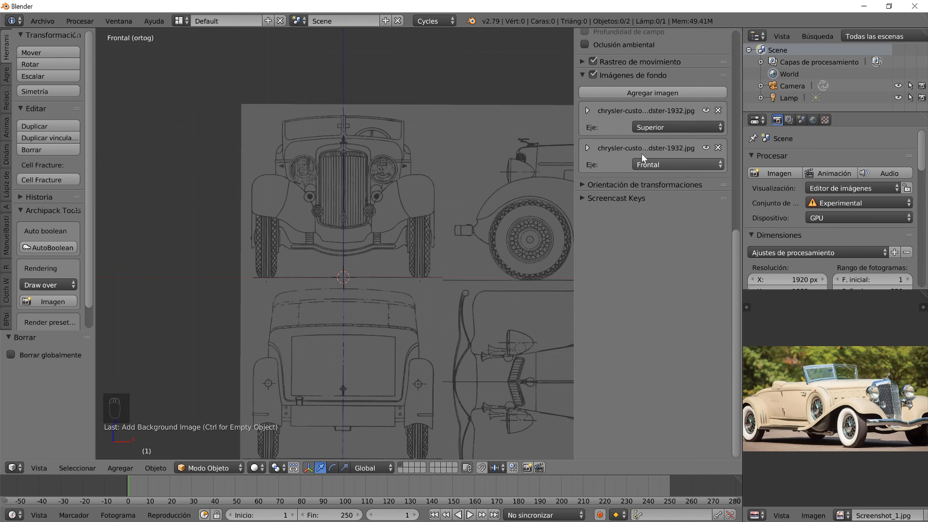
{"action": "left_click", "coordinate": [646, 93]}
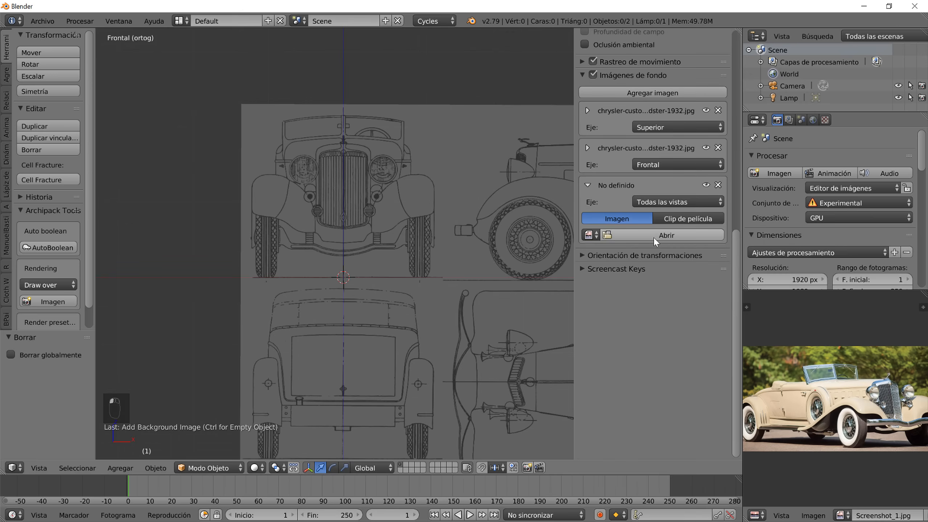
{"action": "left_click", "coordinate": [592, 235]}
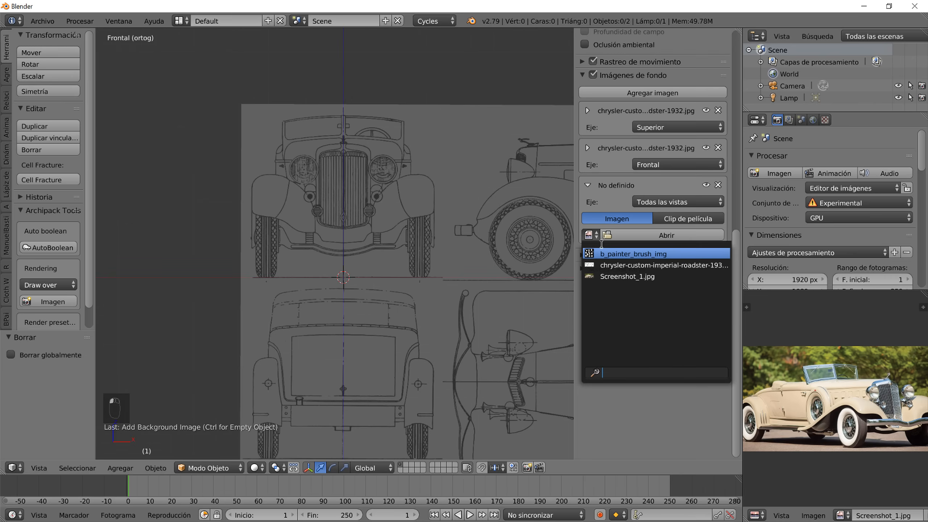
{"action": "left_click", "coordinate": [619, 265]}
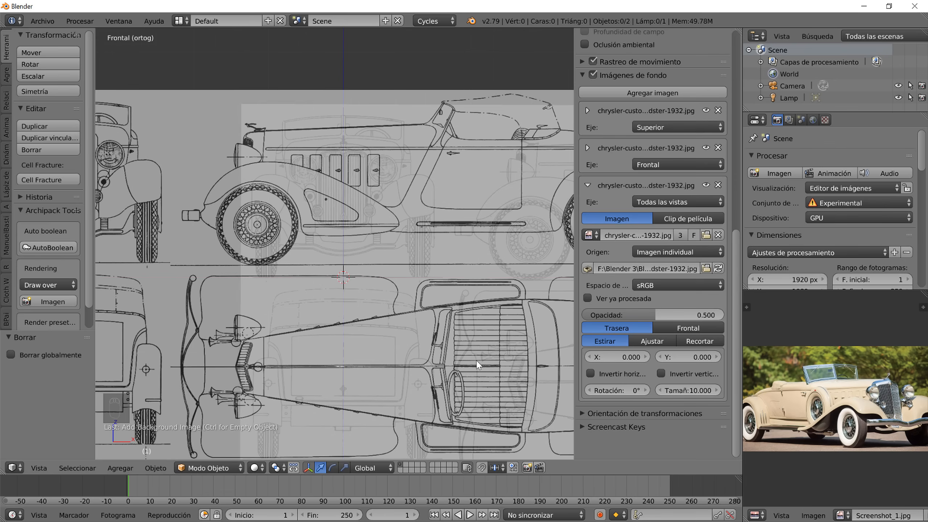
- Switch to the right orthographic view and restrict the third background image to the Derecha axis
{"action": "key", "text": "KP_3"}
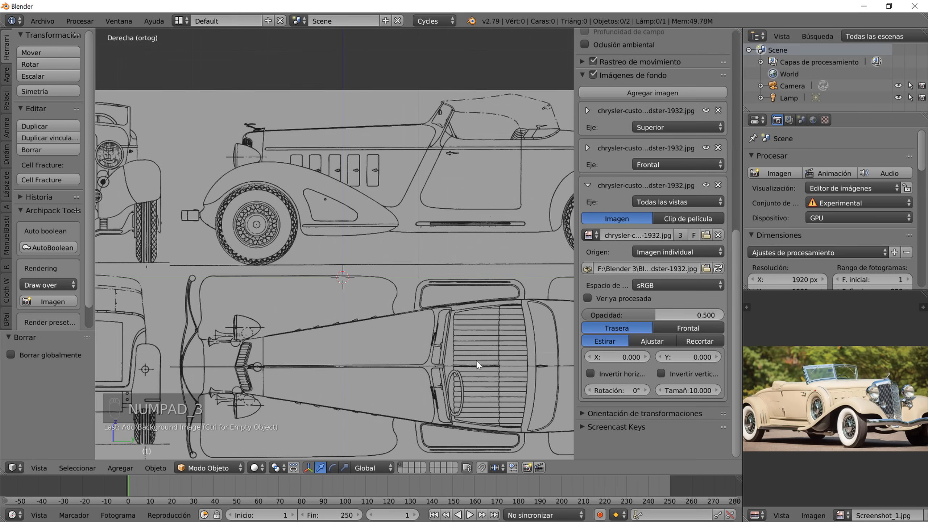
{"action": "left_click", "coordinate": [664, 285]}
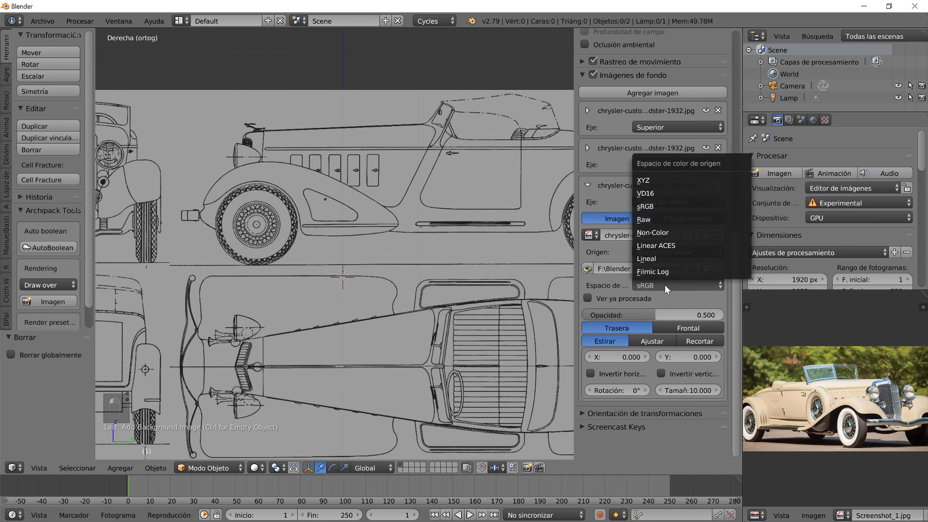
{"action": "left_click", "coordinate": [660, 201]}
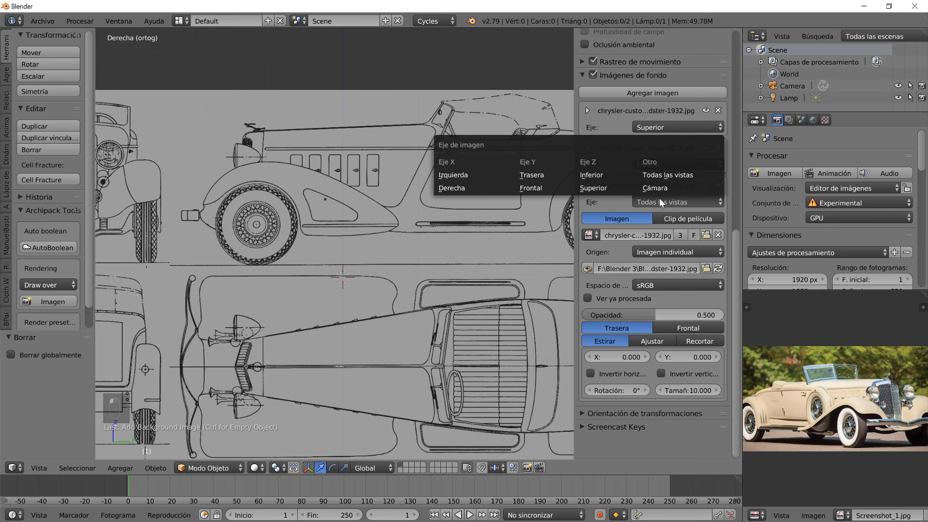
{"action": "left_click", "coordinate": [502, 187]}
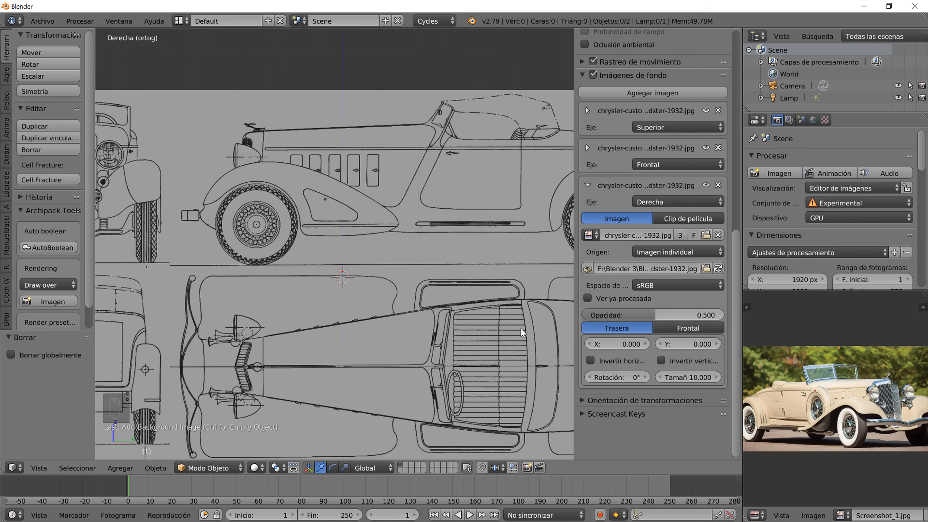
- Lower the right-view blueprint's opacity to 0.203 and set its X offset to 1.430 to line up the headlight front with the vertical axis
{"action": "scroll", "coordinate": [338, 239], "scroll_direction": "up", "scroll_amount": 2}
{"action": "left_click_drag", "start_coordinate": [715, 314], "coordinate": [676, 315]}
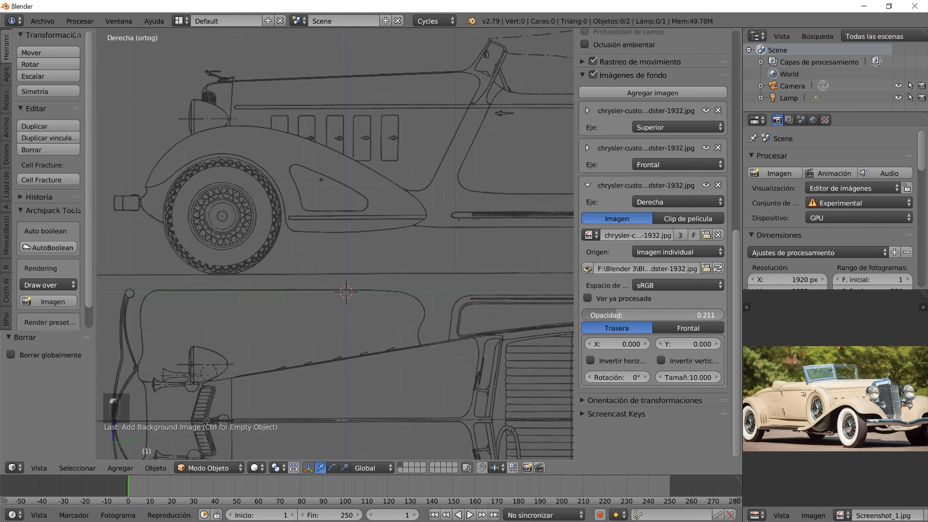
{"action": "left_click_drag", "start_coordinate": [617, 344], "coordinate": [679, 344]}
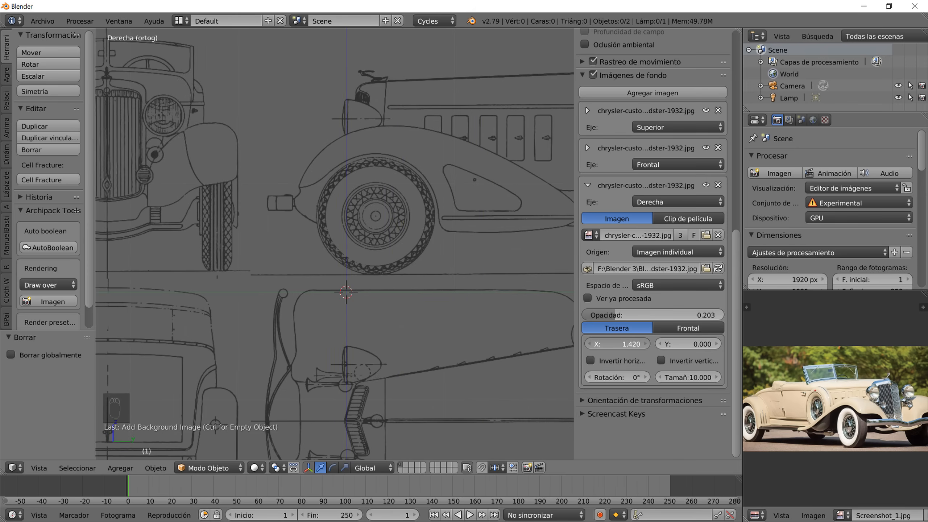
{"action": "scroll", "coordinate": [361, 210], "scroll_direction": "up", "scroll_amount": 5}
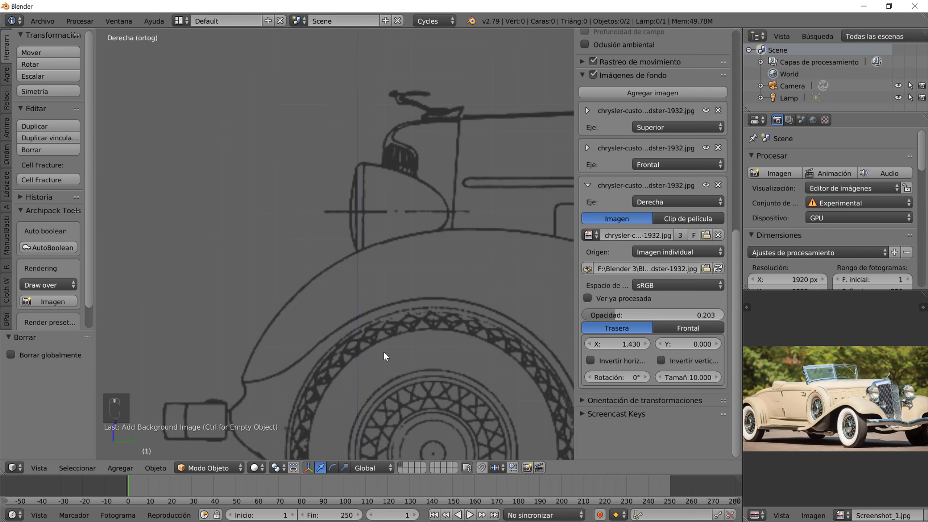
{"action": "scroll", "coordinate": [384, 357], "scroll_direction": "up", "scroll_amount": 2, "text": "shift"}
{"action": "scroll", "coordinate": [453, 377], "scroll_direction": "down", "scroll_amount": 6}
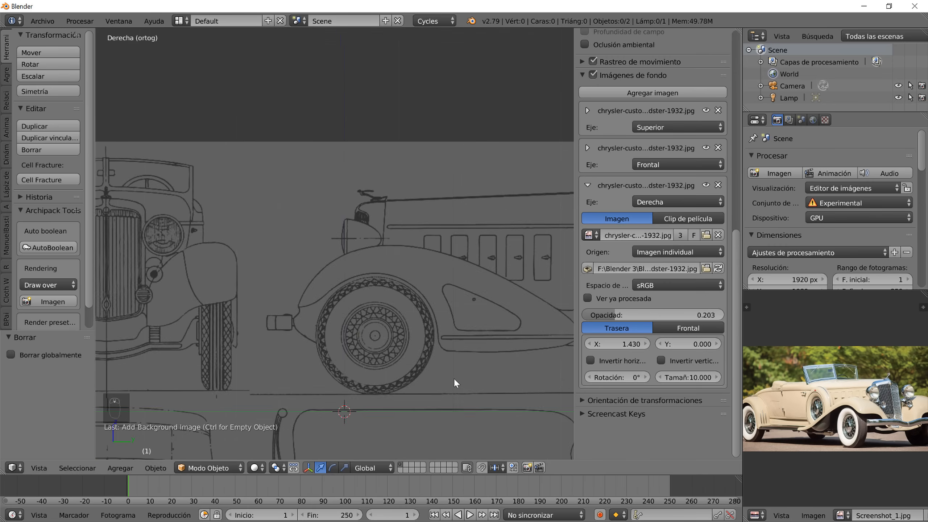
- Set the right-view blueprint's Y offset to -0.330 so the side drawing's ground line meets the 3D cursor
{"action": "scroll", "coordinate": [322, 318], "scroll_direction": "up", "scroll_amount": 4}
{"action": "scroll", "coordinate": [325, 319], "scroll_direction": "up", "scroll_amount": 2}
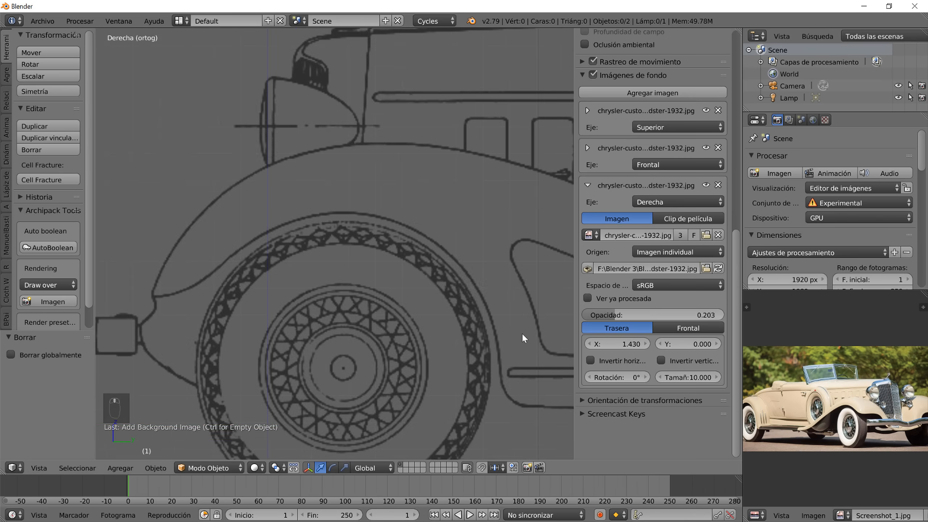
{"action": "scroll", "coordinate": [522, 339], "scroll_direction": "down", "scroll_amount": 1}
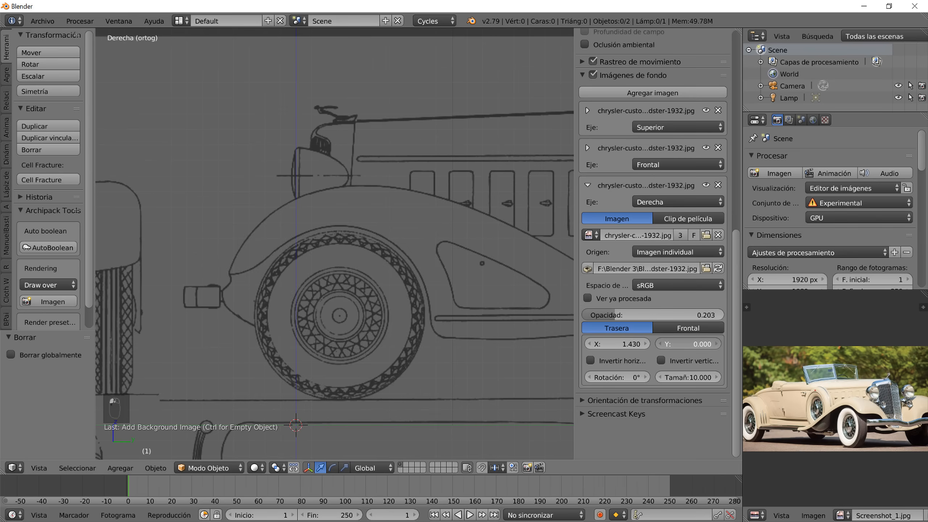
{"action": "left_click_drag", "start_coordinate": [688, 344], "coordinate": [650, 344]}
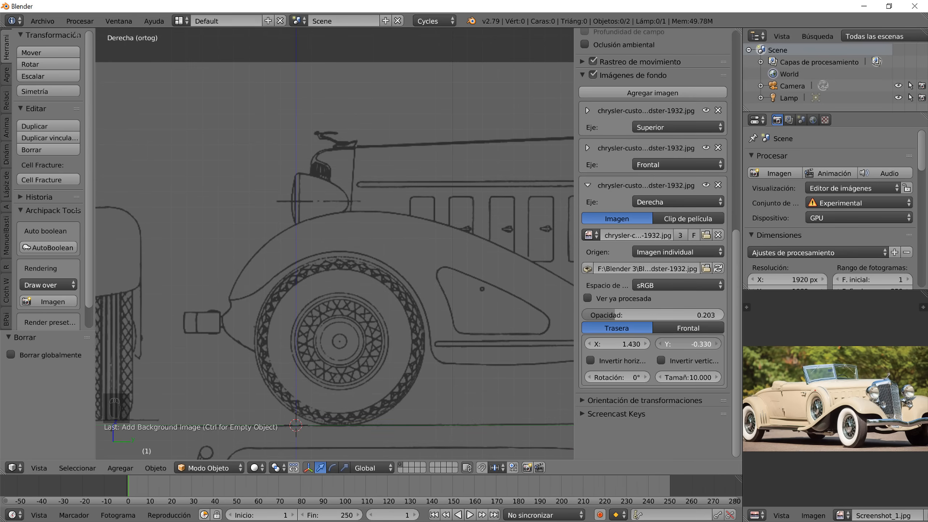
{"action": "scroll", "coordinate": [343, 336], "scroll_direction": "down", "scroll_amount": 6}
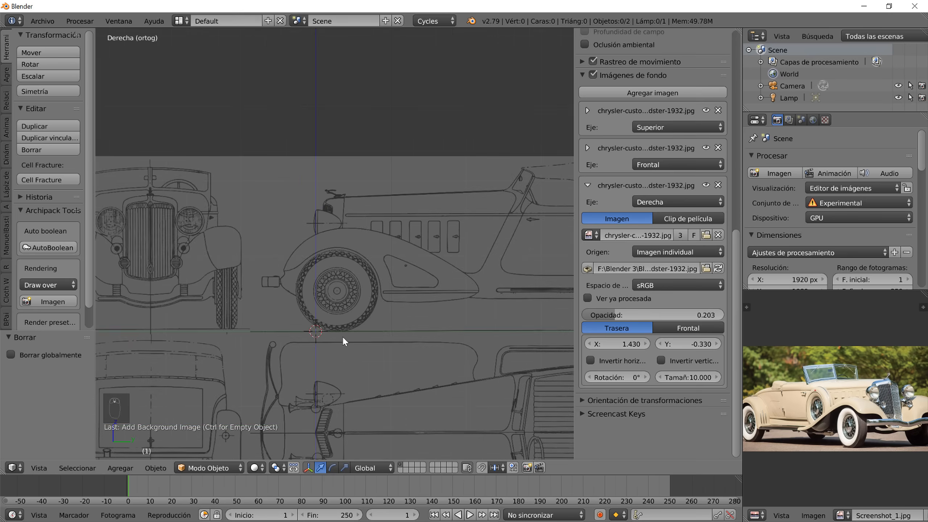
{"action": "middle_click_drag", "start_coordinate": [342, 335], "coordinate": [260, 339], "text": "shift"}
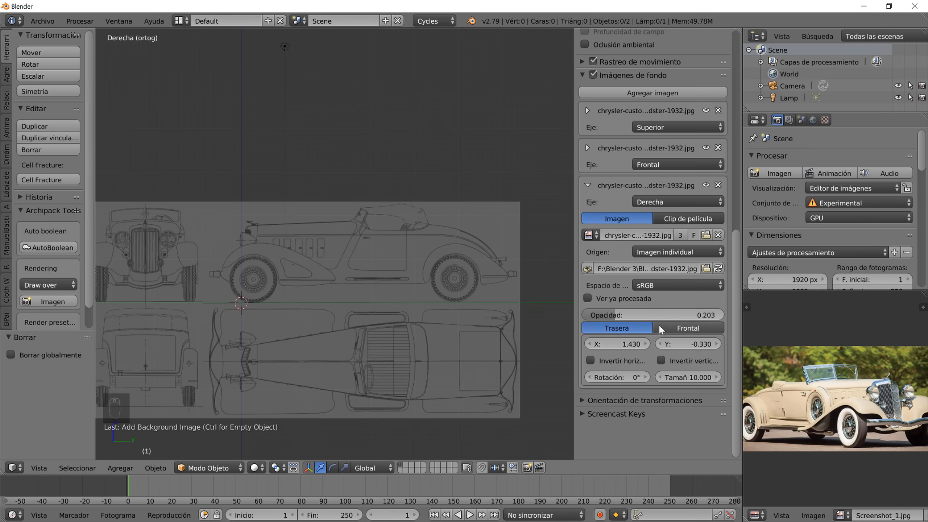
- Add a fourth background image restricted to the Trasera axis, using the loaded Chrysler Imperial Roadster blueprint, and show the back orthographic view
{"action": "left_click", "coordinate": [587, 183]}
{"action": "left_click", "coordinate": [668, 94]}
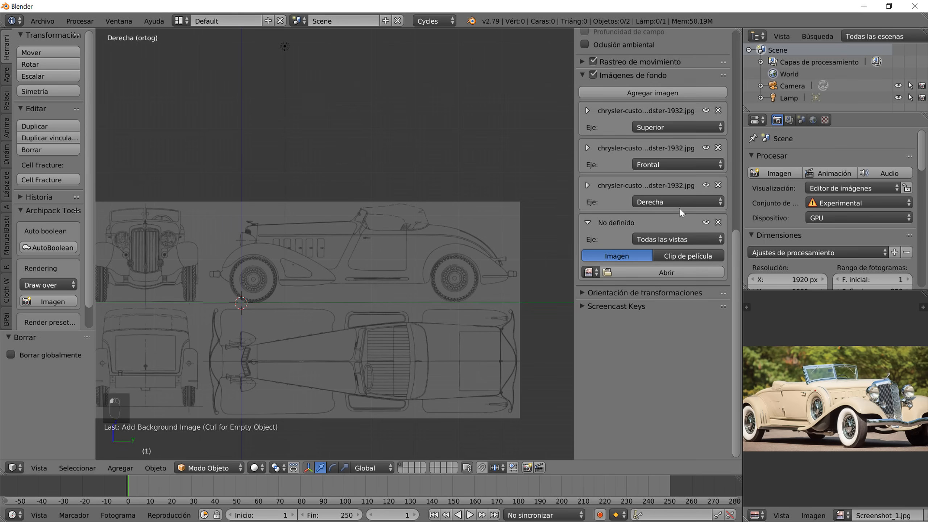
{"action": "left_click", "coordinate": [673, 238]}
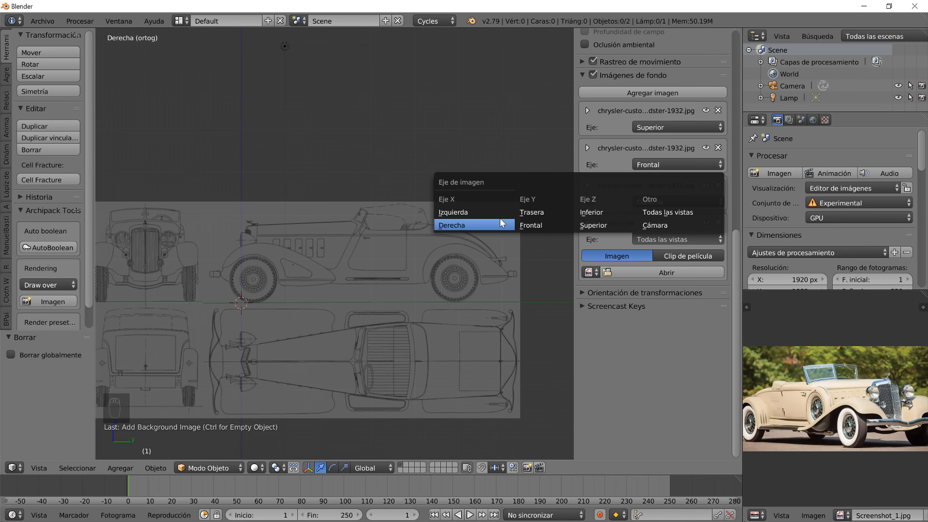
{"action": "left_click", "coordinate": [529, 213]}
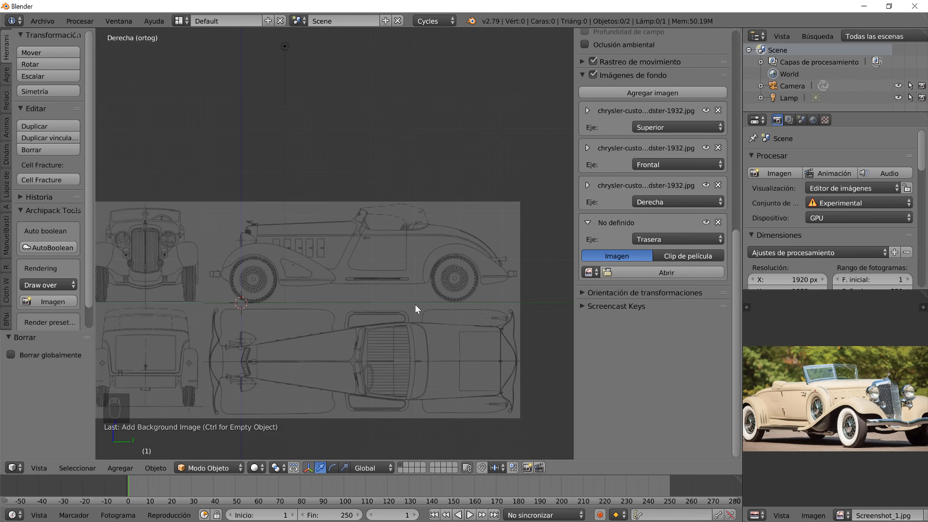
{"action": "key", "text": "ctrl+KP_1"}
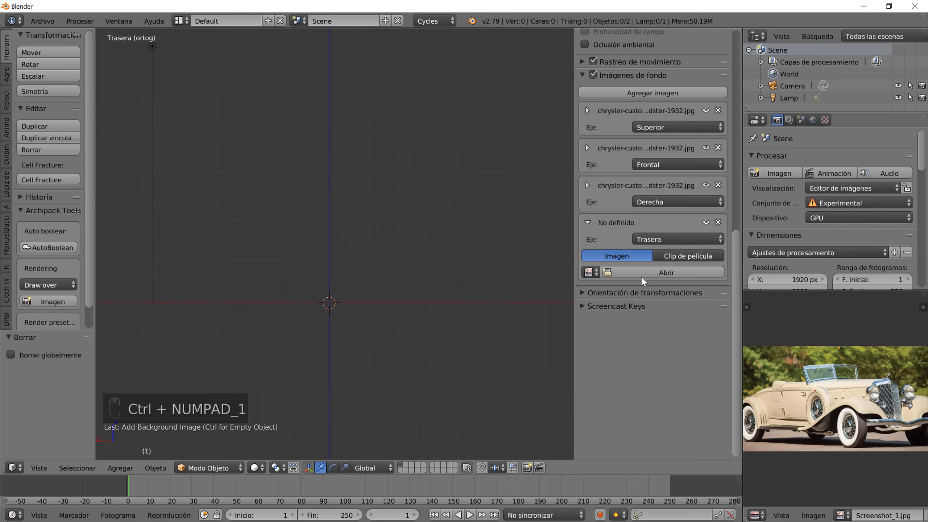
{"action": "left_click", "coordinate": [589, 272]}
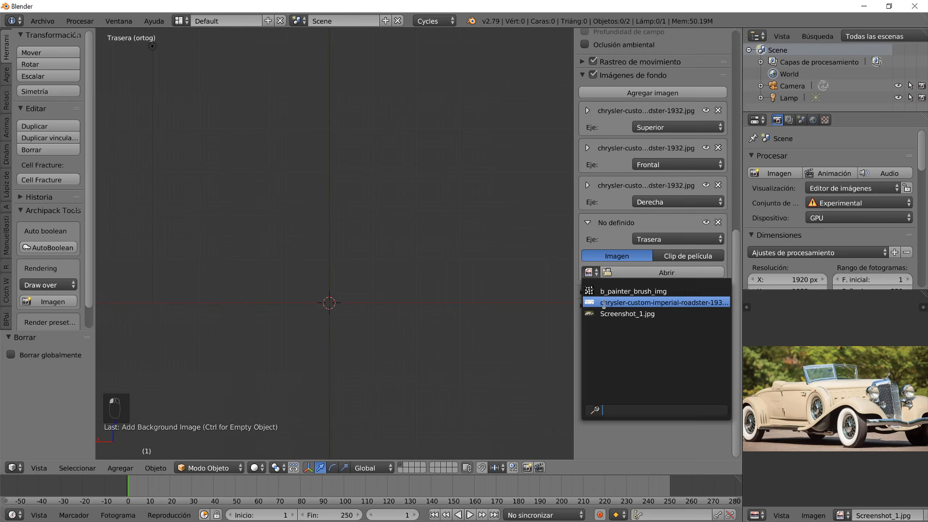
{"action": "left_click", "coordinate": [603, 302]}
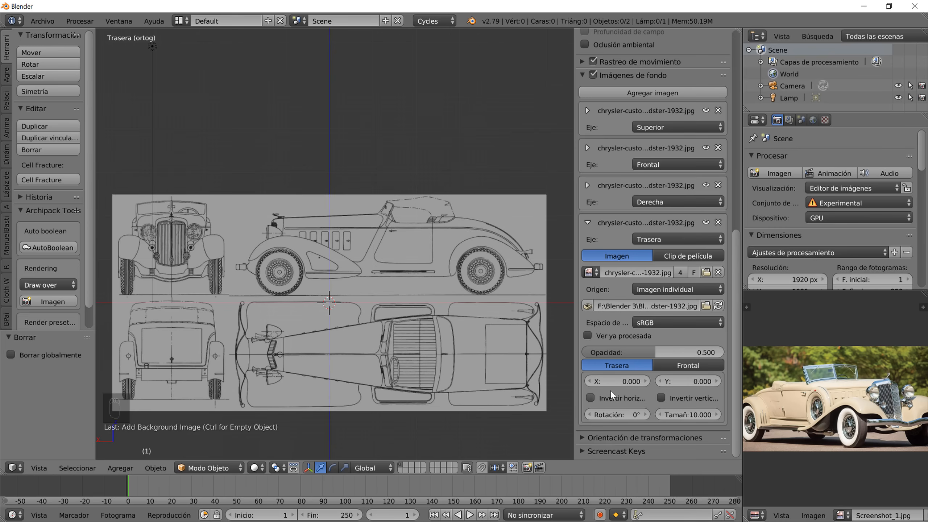
- Set the rear-view blueprint's X offset to 3.630 to centre the rear drawing on the vertical axis
{"action": "scroll", "coordinate": [334, 342], "scroll_direction": "up", "scroll_amount": 3}
{"action": "left_click_drag", "start_coordinate": [625, 381], "coordinate": [665, 381]}
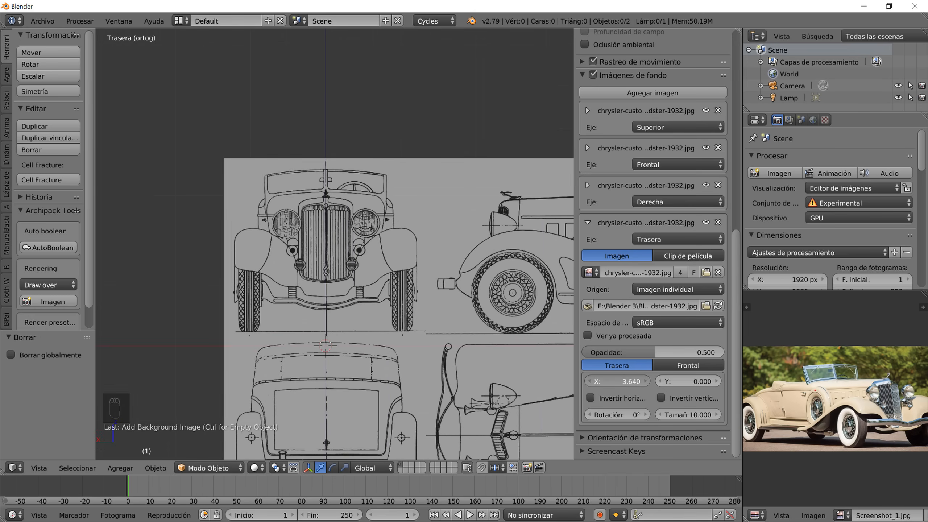
{"action": "scroll", "coordinate": [338, 420], "scroll_direction": "up", "scroll_amount": 5}
{"action": "middle_click_drag", "start_coordinate": [338, 419], "coordinate": [357, 158], "text": "shift"}
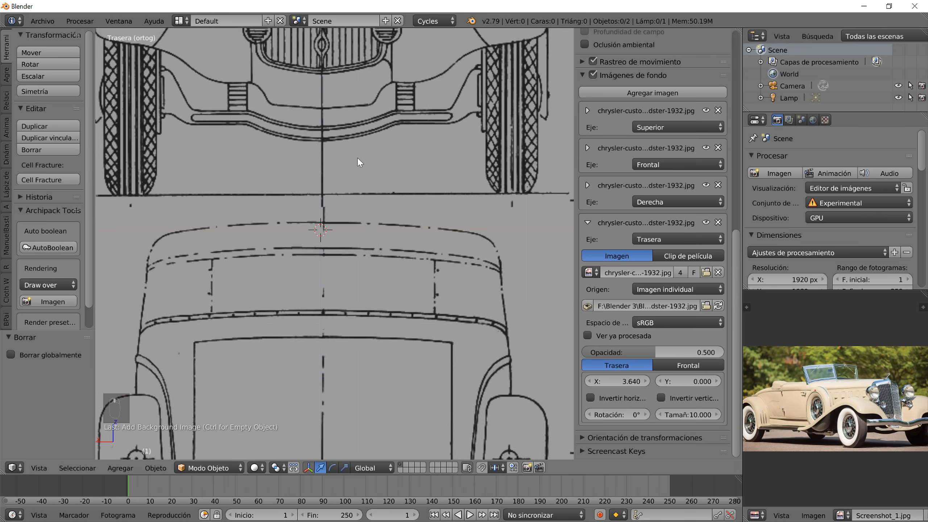
{"action": "left_click_drag", "start_coordinate": [612, 381], "coordinate": [609, 381]}
{"action": "scroll", "coordinate": [337, 405], "scroll_direction": "up", "scroll_amount": 8}
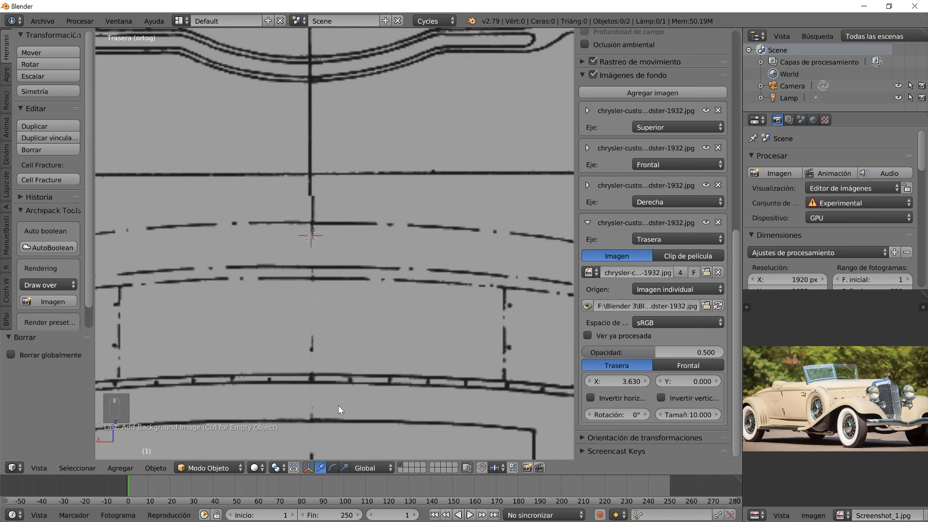
{"action": "middle_click_drag", "start_coordinate": [351, 402], "coordinate": [379, 197], "text": "shift"}
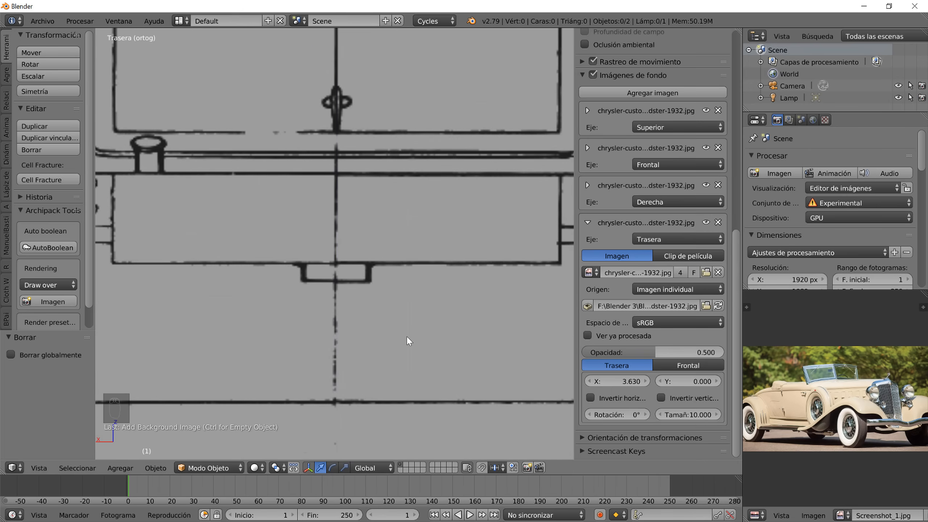
- Lower the rear-view blueprint's opacity to 0.164 and set its Y offset to 4.450 to bring the rear drawing's ground line to the 3D cursor
{"action": "scroll", "coordinate": [407, 337], "scroll_direction": "down", "scroll_amount": 6}
{"action": "left_click_drag", "start_coordinate": [656, 352], "coordinate": [609, 352]}
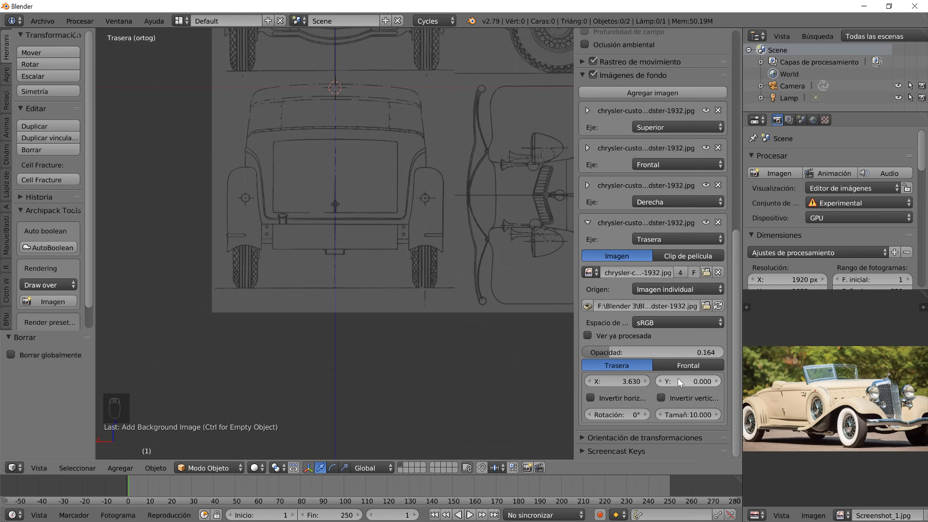
{"action": "mouse_move", "coordinate": [678, 382]}
{"action": "left_mouse_down"}
{"action": "mouse_move", "coordinate": [724, 381]}
{"action": "mouse_move", "coordinate": [678, 381]}
{"action": "left_mouse_up"}
{"action": "middle_click_drag", "start_coordinate": [350, 128], "coordinate": [349, 320], "text": "shift"}
{"action": "scroll", "coordinate": [349, 320], "scroll_direction": "up", "scroll_amount": 3}
{"action": "scroll", "coordinate": [407, 416], "scroll_direction": "up", "scroll_amount": 5}
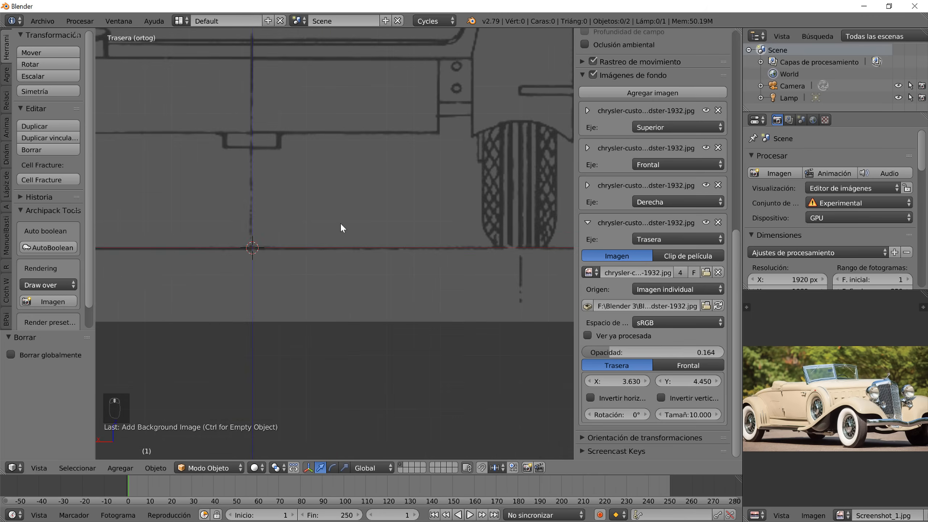
- Try an X offset of 3.635 for the rear-view blueprint to line up its centre with the vertical axis
{"action": "scroll", "coordinate": [323, 298], "scroll_direction": "down", "scroll_amount": 2}
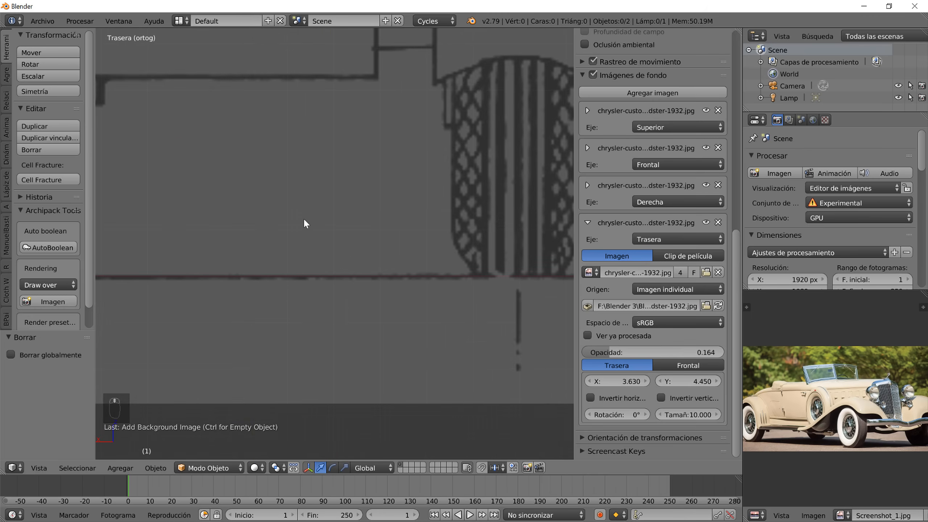
{"action": "scroll", "coordinate": [304, 216], "scroll_direction": "down", "scroll_amount": 4}
{"action": "scroll", "coordinate": [304, 269], "scroll_direction": "down", "scroll_amount": 2}
{"action": "scroll", "coordinate": [306, 269], "scroll_direction": "up", "scroll_amount": 7}
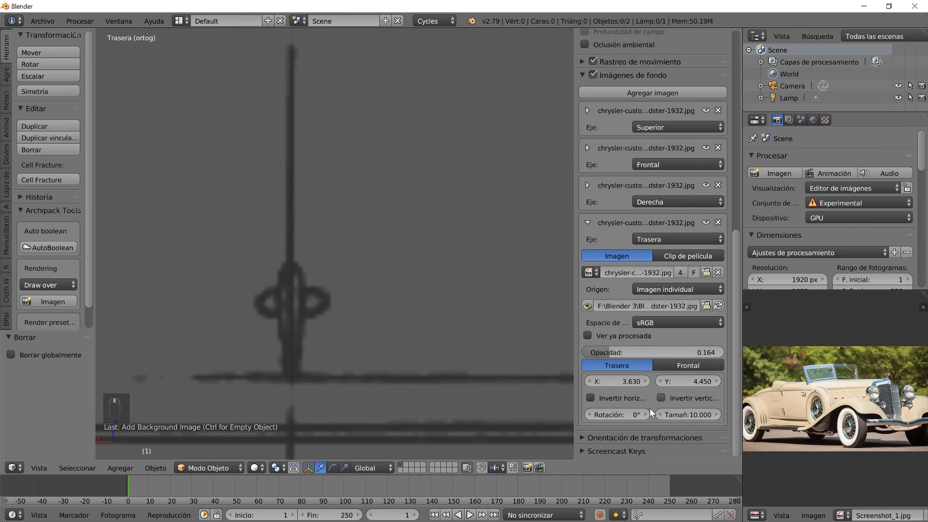
{"action": "left_click_drag", "start_coordinate": [624, 383], "coordinate": [624, 384]}
{"action": "left_click", "coordinate": [628, 384]}
{"action": "left_click", "coordinate": [630, 381]}
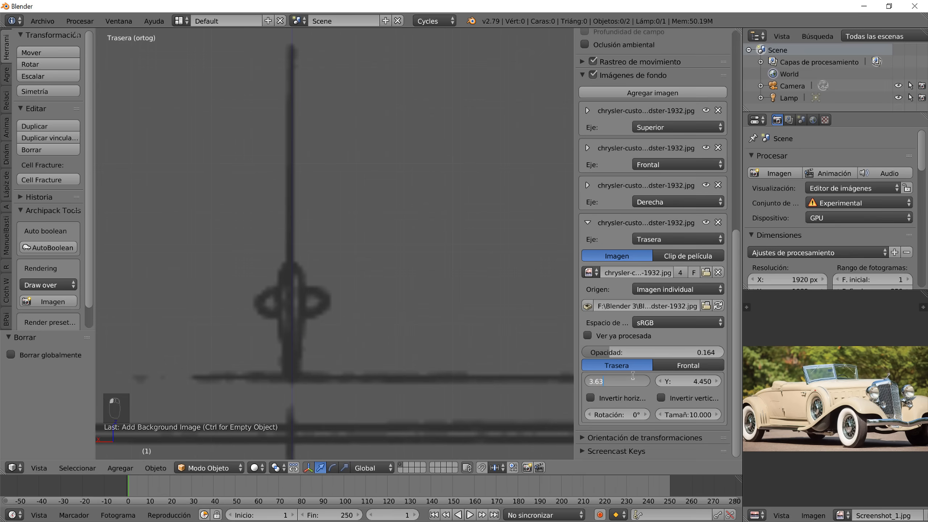
{"action": "type", "text": "5"}
{"action": "key", "text": "Return"}
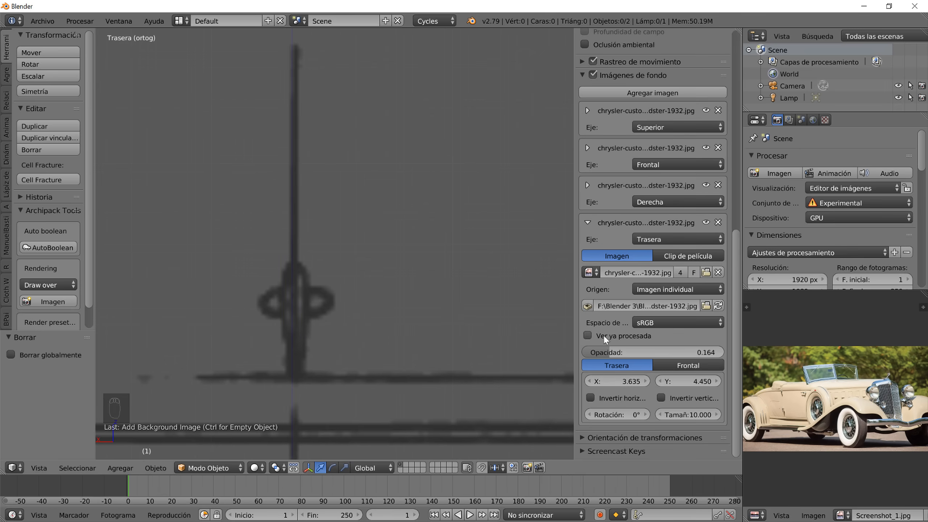
- Set the rear-view blueprint's X offset to 3.632 and check the rear drawing's alignment with the vertical axis
{"action": "left_click", "coordinate": [631, 383]}
{"action": "left_click", "coordinate": [630, 383]}
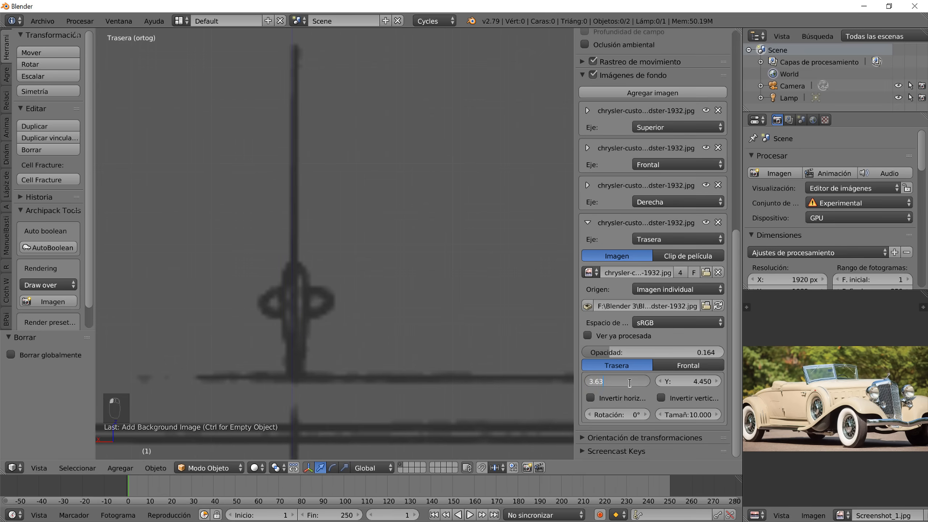
{"action": "key", "text": "Return"}
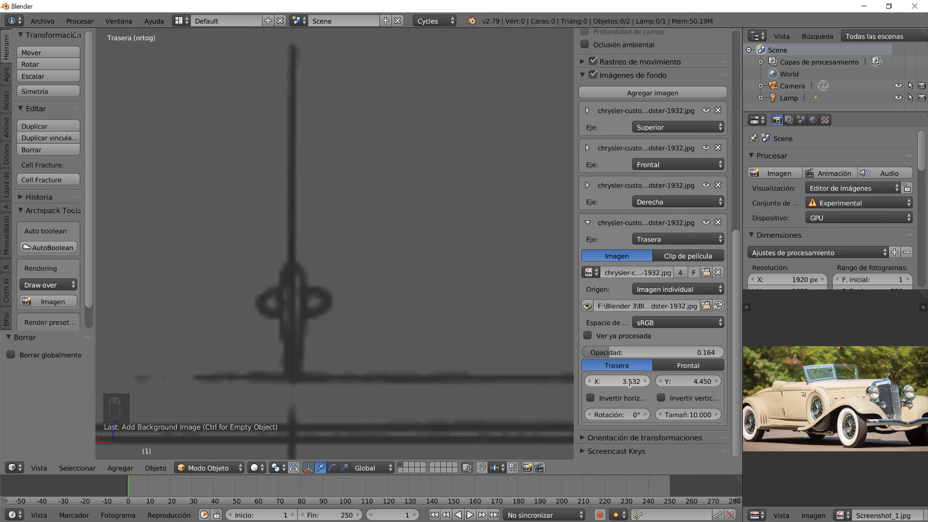
{"action": "scroll", "coordinate": [323, 334], "scroll_direction": "down", "scroll_amount": 1}
{"action": "scroll", "coordinate": [324, 333], "scroll_direction": "down", "scroll_amount": 5, "text": "alt"}
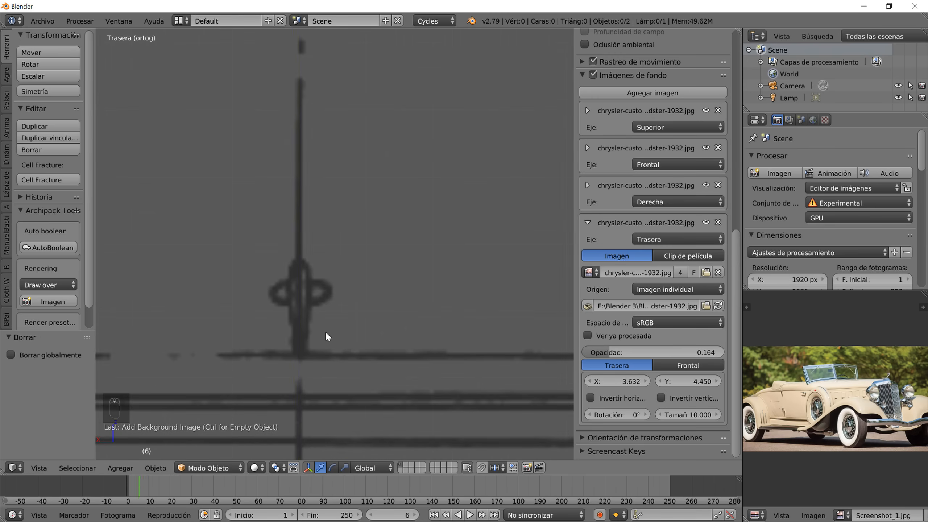
{"action": "scroll", "coordinate": [327, 336], "scroll_direction": "down", "scroll_amount": 4, "text": "alt"}
{"action": "scroll", "coordinate": [327, 335], "scroll_direction": "down", "scroll_amount": 5}
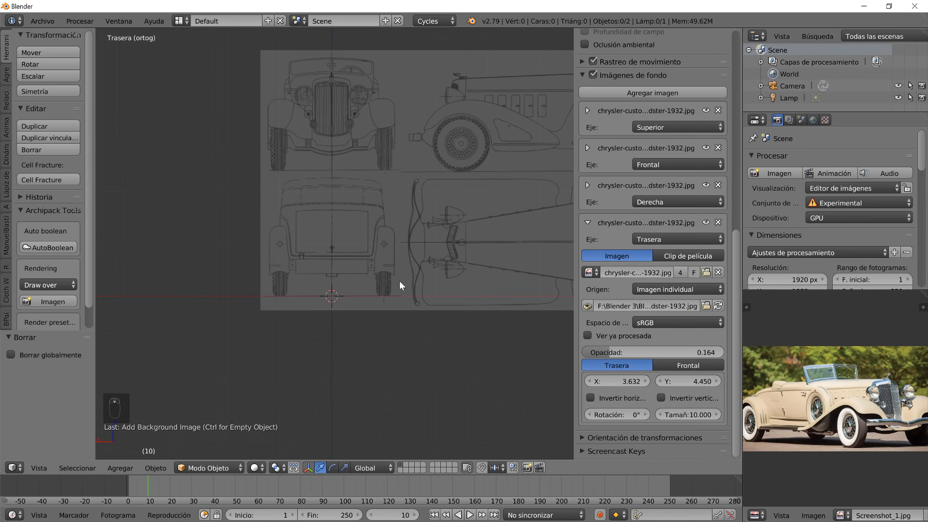
{"action": "scroll", "coordinate": [353, 321], "scroll_direction": "down", "scroll_amount": 6}
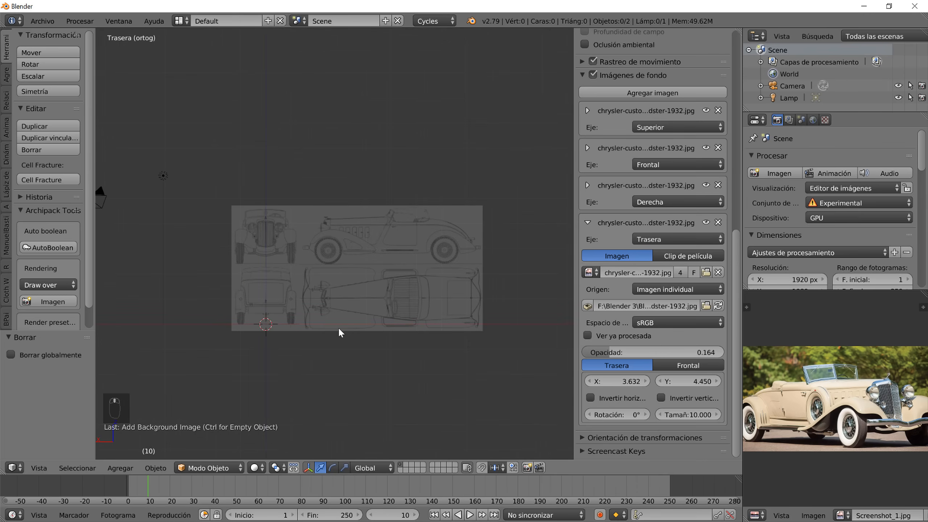
- Save the scene as "Chrisler Imperial Curso" in the chrisler imperial roadster folder
{"action": "left_click", "coordinate": [45, 23]}
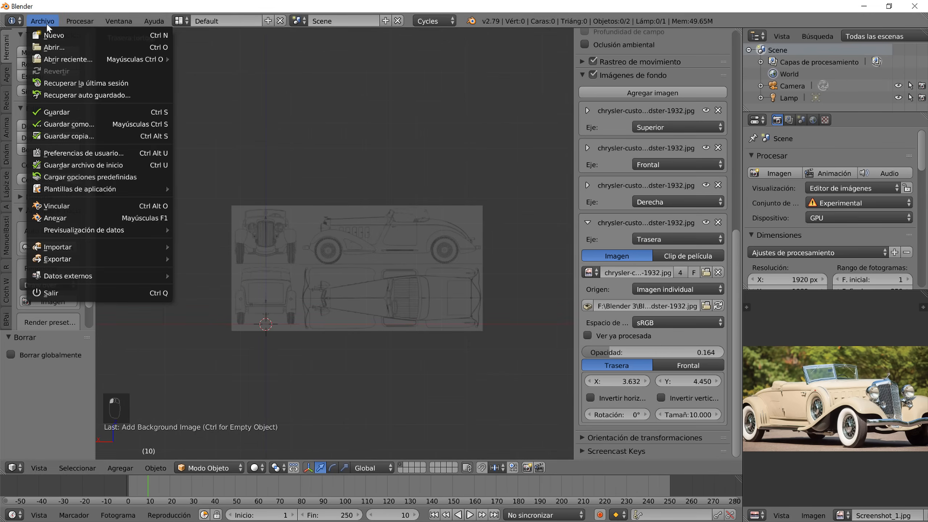
{"action": "left_click", "coordinate": [89, 122]}
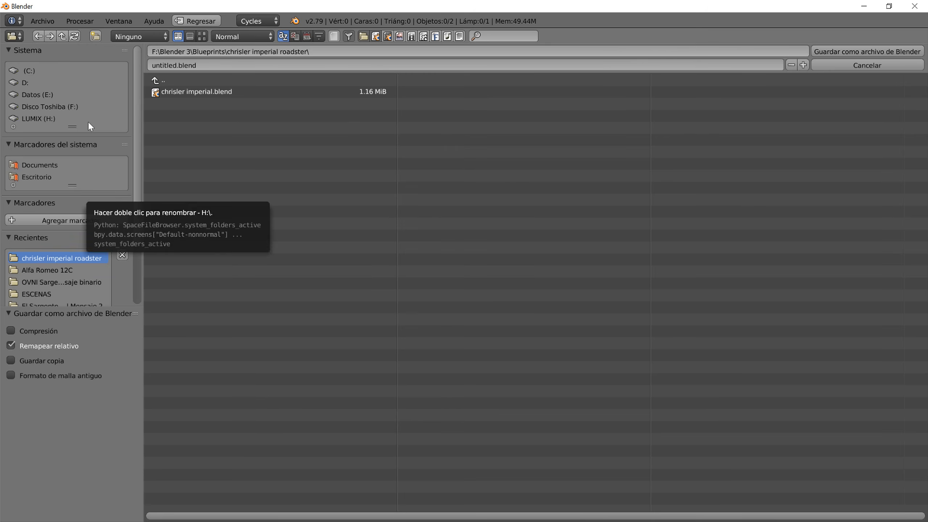
{"action": "left_click", "coordinate": [215, 65]}
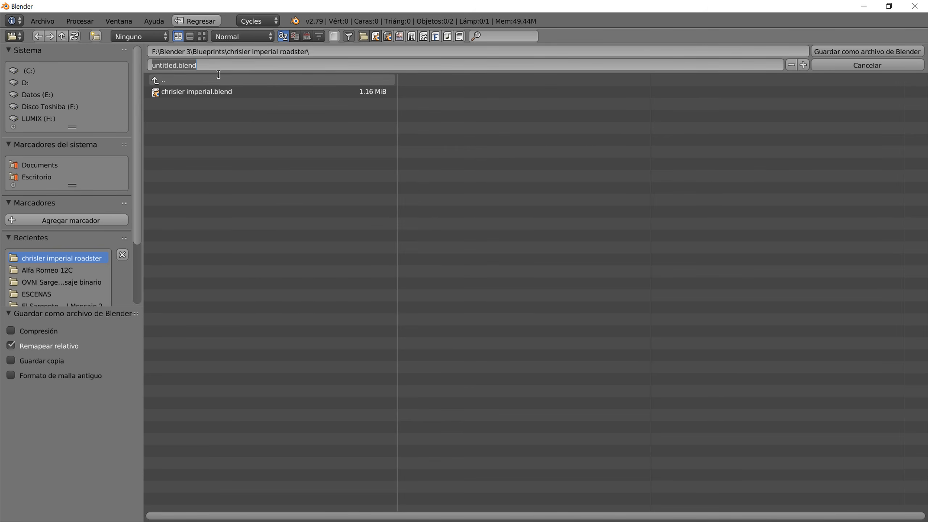
{"action": "type", "text": "Chrisler"}
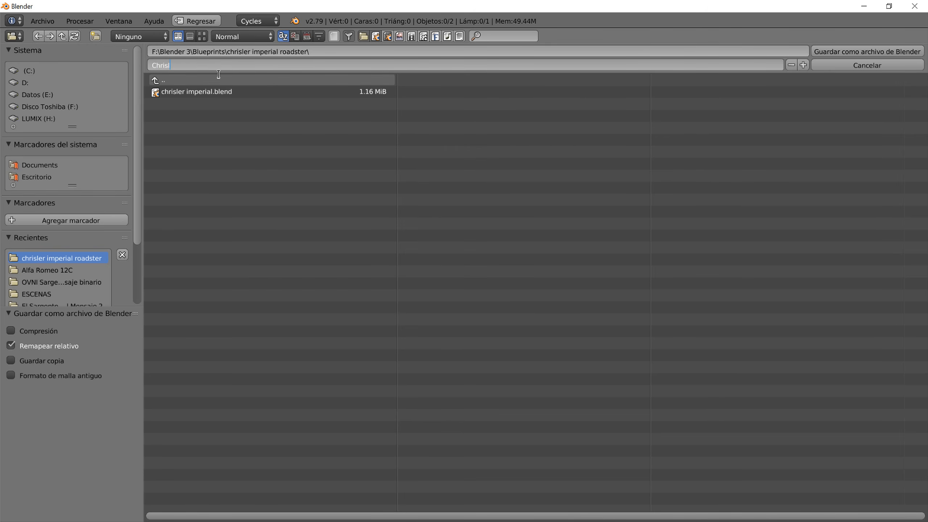
{"action": "type", "text": " Imperial Curso"}
{"action": "key", "text": "Return"}
{"action": "left_click", "coordinate": [851, 53]}
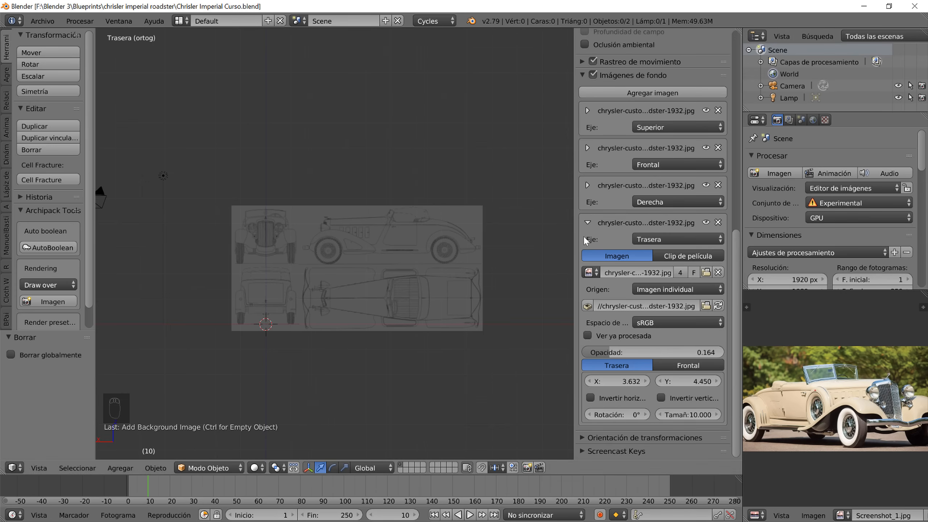
- Collapse the rear-view blueprint's settings and split the 3D viewport into a quad view
{"action": "left_click", "coordinate": [589, 222]}
{"action": "scroll", "coordinate": [631, 133], "scroll_direction": "up", "scroll_amount": 5}
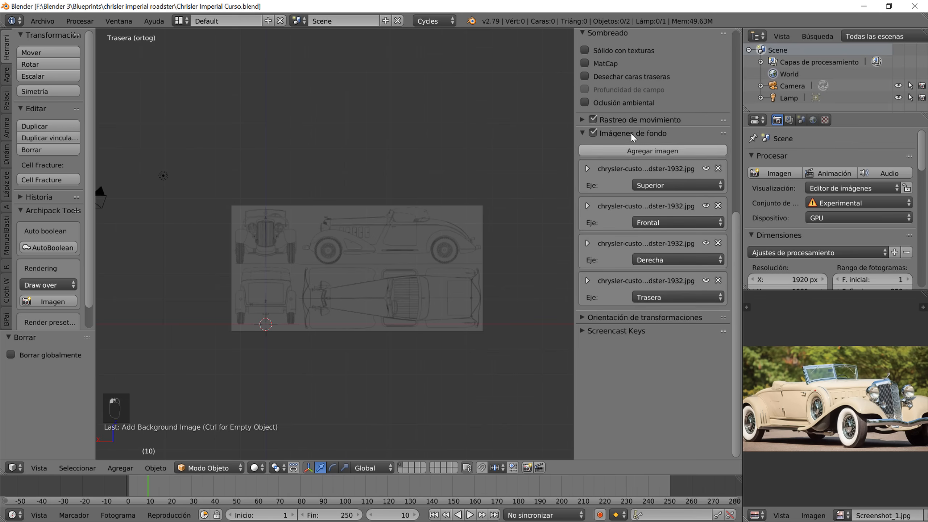
{"action": "scroll", "coordinate": [657, 190], "scroll_direction": "up", "scroll_amount": 10}
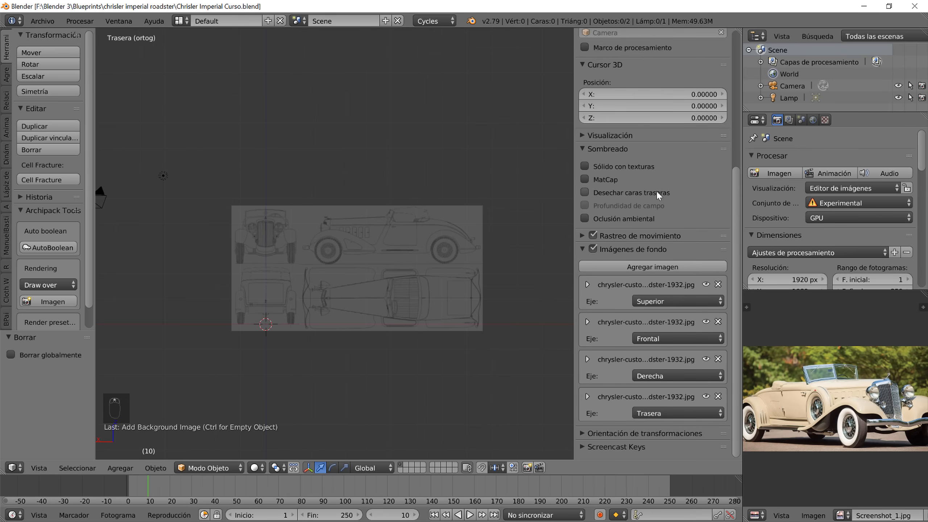
{"action": "left_click", "coordinate": [640, 207]}
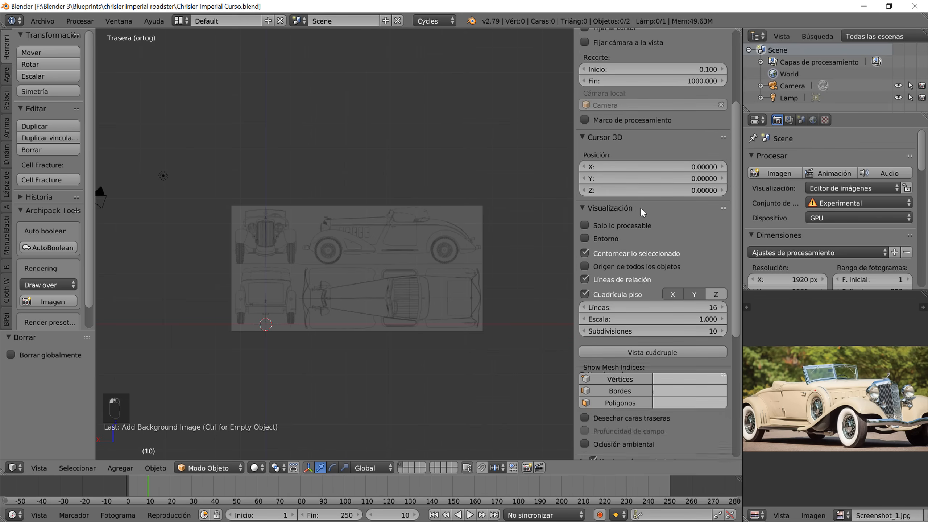
{"action": "left_click", "coordinate": [650, 352]}
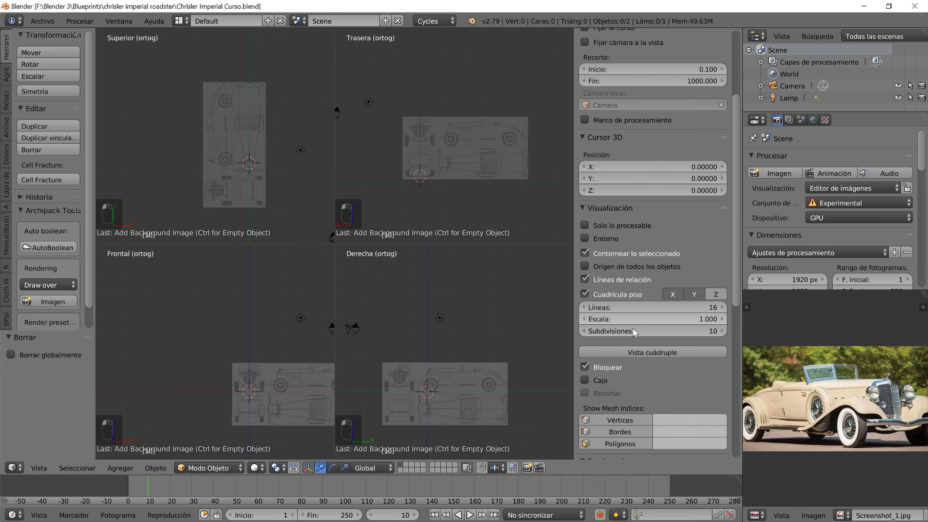
- Widen the 3D viewport and hide its tool shelf and properties region to enlarge the four views
{"action": "left_click_drag", "start_coordinate": [746, 307], "coordinate": [791, 316]}
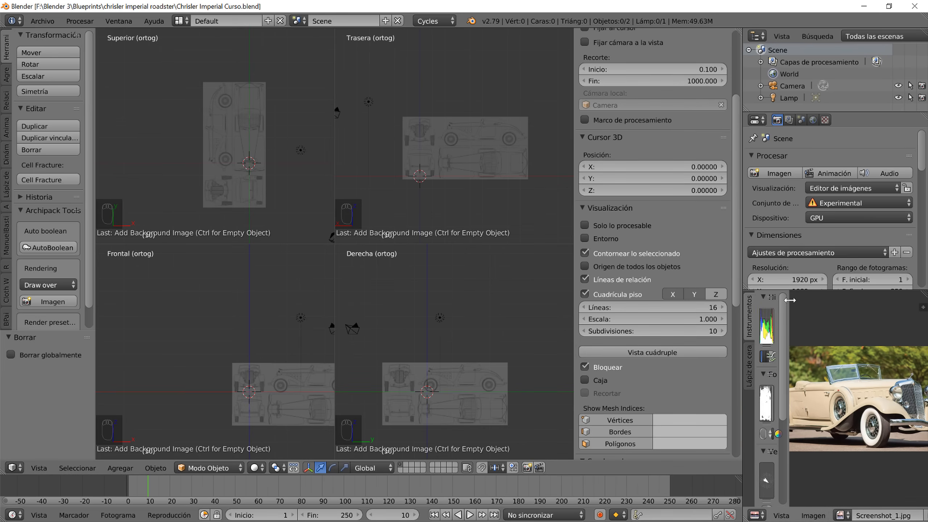
{"action": "left_click_drag", "start_coordinate": [788, 302], "coordinate": [781, 268]}
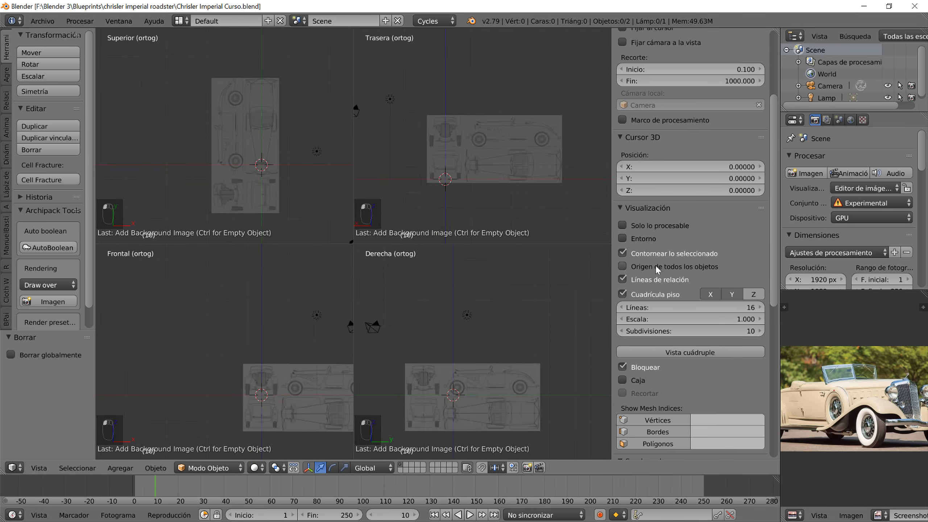
{"action": "key", "text": "t"}
{"action": "key", "text": "n"}
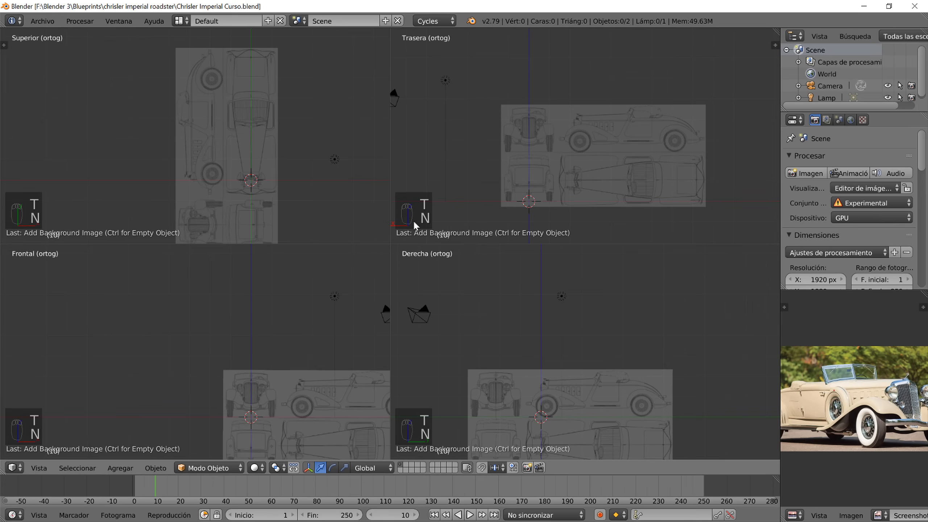
- Frame the car's top and rear drawings around the 3D cursor in the top and back quad views
{"action": "scroll", "coordinate": [232, 177], "scroll_direction": "up", "scroll_amount": 5}
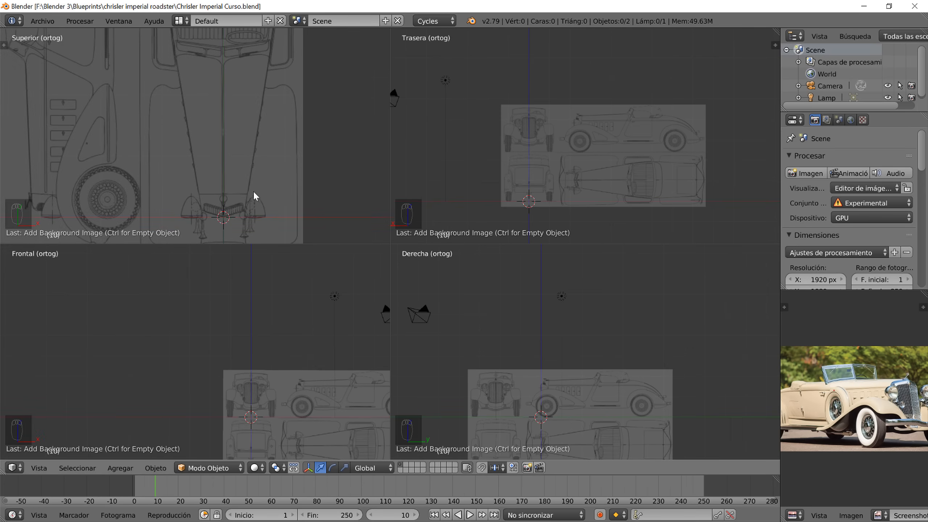
{"action": "middle_click_drag", "start_coordinate": [253, 190], "coordinate": [207, 170], "text": "shift"}
{"action": "scroll", "coordinate": [585, 199], "scroll_direction": "up", "scroll_amount": 4}
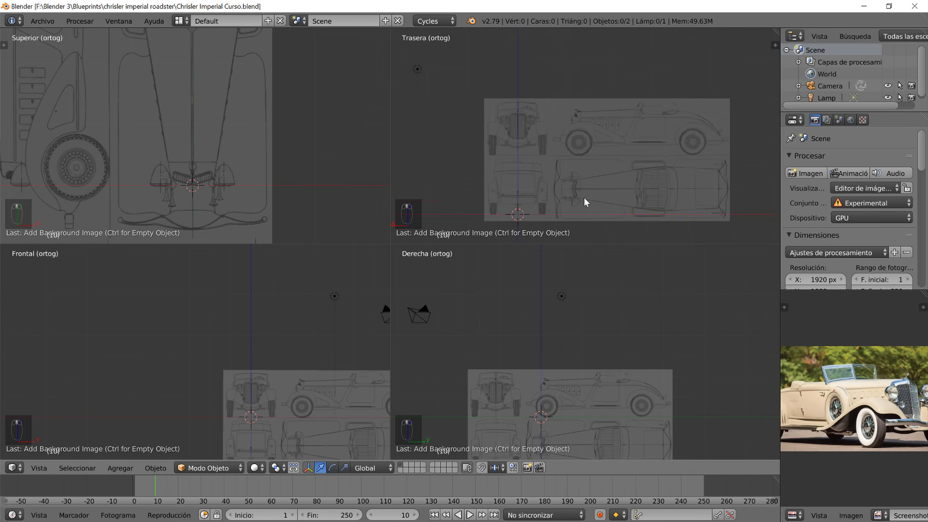
{"action": "middle_click_drag", "start_coordinate": [491, 180], "coordinate": [629, 60], "text": "shift"}
{"action": "scroll", "coordinate": [566, 199], "scroll_direction": "up", "scroll_amount": 3}
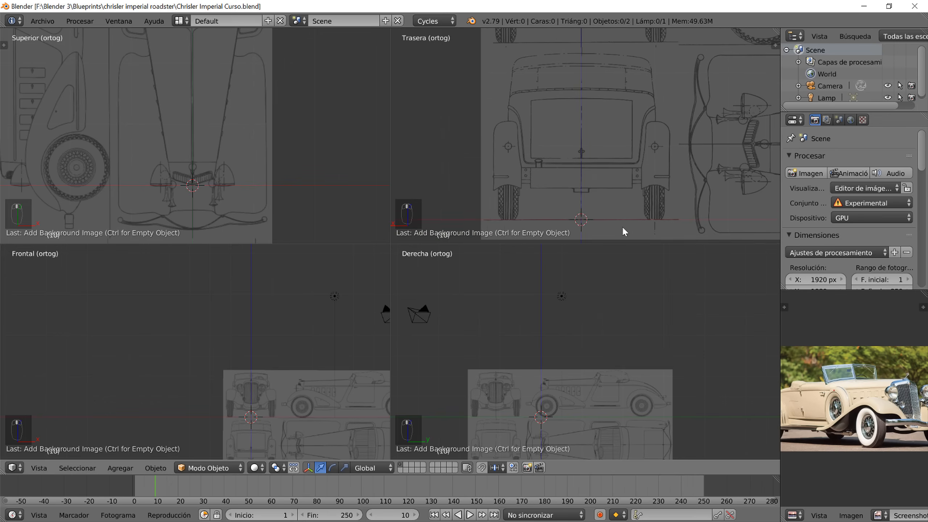
- Frame the car's side and front drawings around the 3D cursor in the right and front quad views
{"action": "middle_click_drag", "start_coordinate": [568, 414], "coordinate": [576, 350], "text": "shift"}
{"action": "scroll", "coordinate": [591, 373], "scroll_direction": "up", "scroll_amount": 3}
{"action": "scroll", "coordinate": [591, 373], "scroll_direction": "up", "scroll_amount": 2}
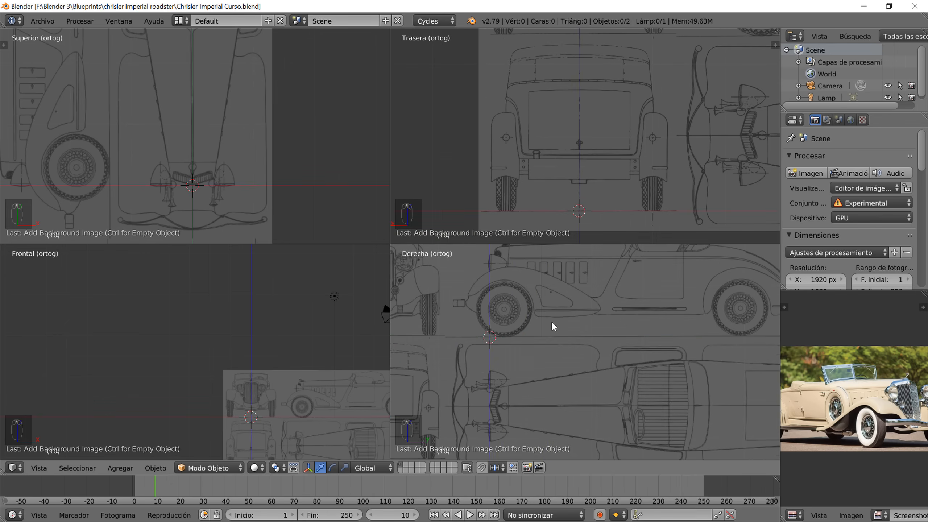
{"action": "middle_click_drag", "start_coordinate": [551, 320], "coordinate": [560, 352], "text": "shift"}
{"action": "middle_click_drag", "start_coordinate": [335, 413], "coordinate": [226, 333], "text": "shift"}
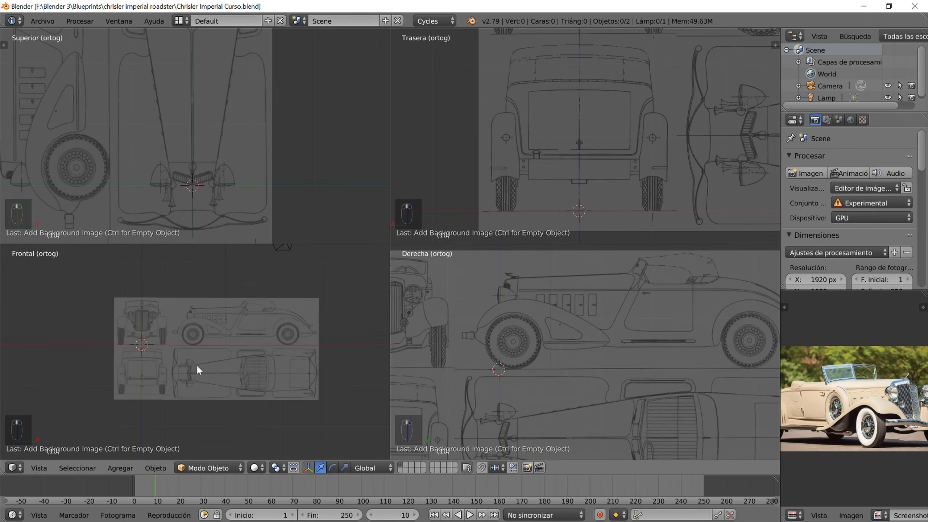
{"action": "scroll", "coordinate": [184, 364], "scroll_direction": "up", "scroll_amount": 3}
{"action": "middle_click_drag", "start_coordinate": [175, 358], "coordinate": [230, 372], "text": "shift"}
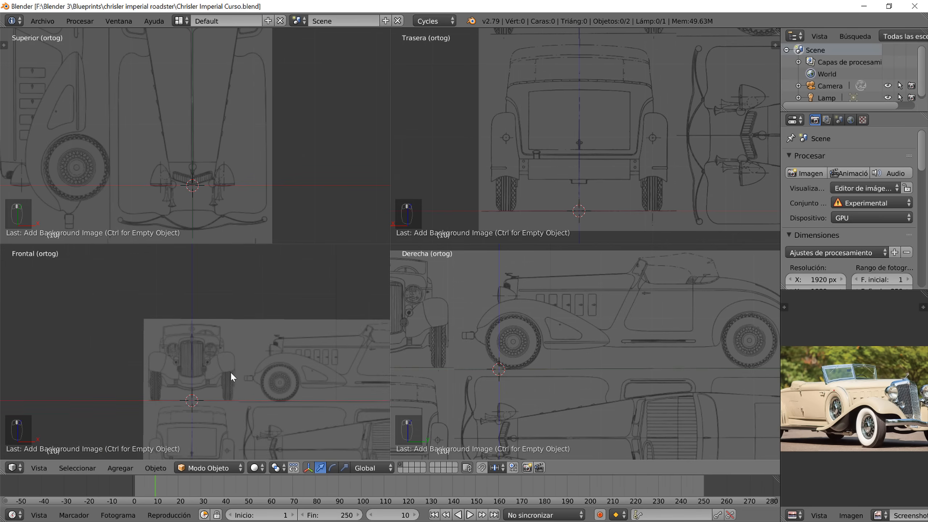
{"action": "scroll", "coordinate": [230, 371], "scroll_direction": "up", "scroll_amount": 4}
{"action": "scroll", "coordinate": [240, 376], "scroll_direction": "down", "scroll_amount": 3}
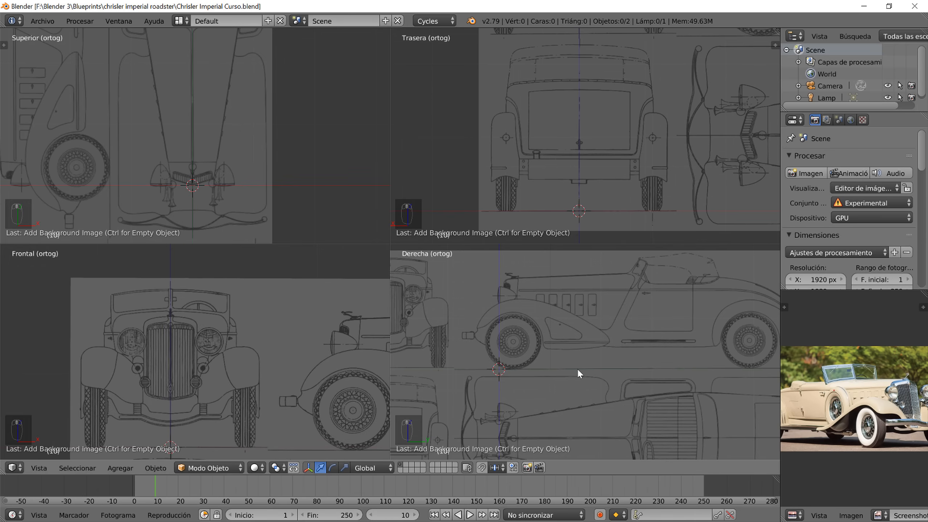
- Add a cube mesh at the 3D cursor as a reference over the blueprints
{"action": "key", "text": "shift+a"}
{"action": "mouse_move", "coordinate": [557, 328]}
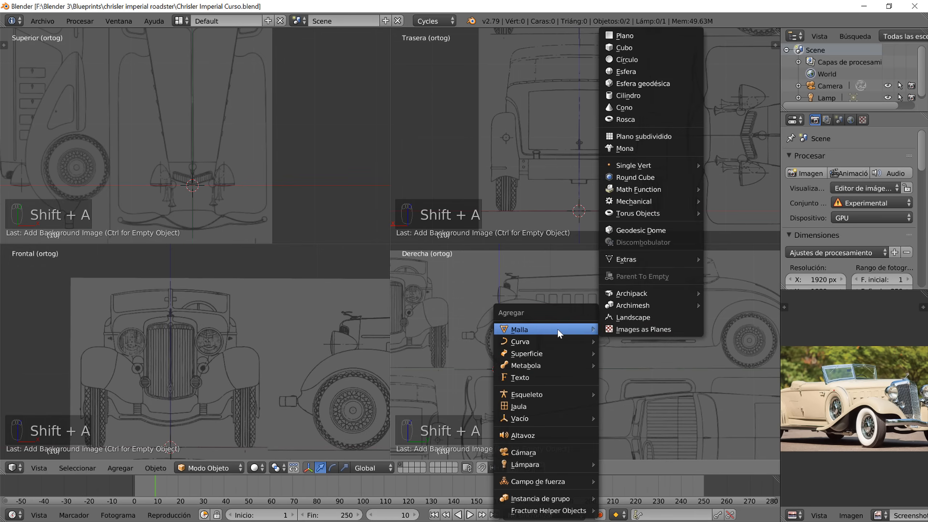
{"action": "left_click", "coordinate": [643, 48]}
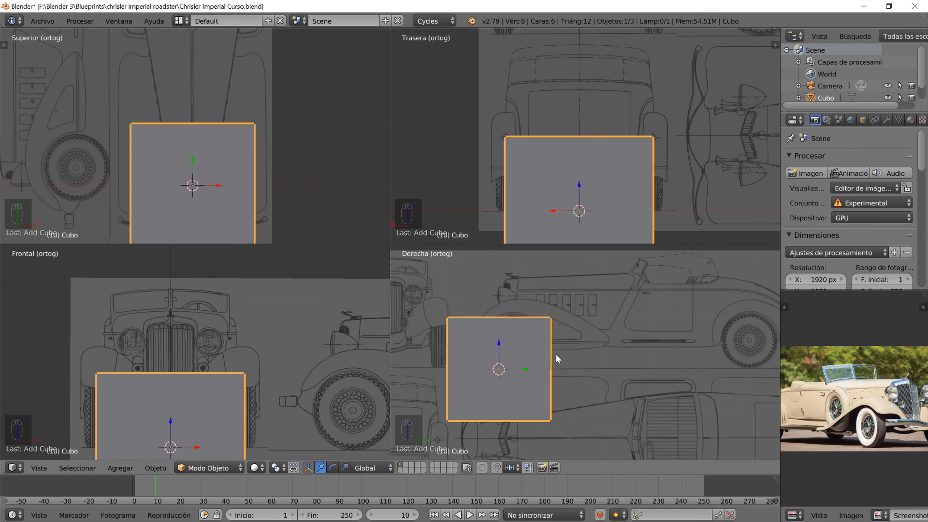
- Set the top-view (Superior) background image to display in front of objects (Frontal) so its drawing overlays the cube
{"action": "key", "text": "n"}
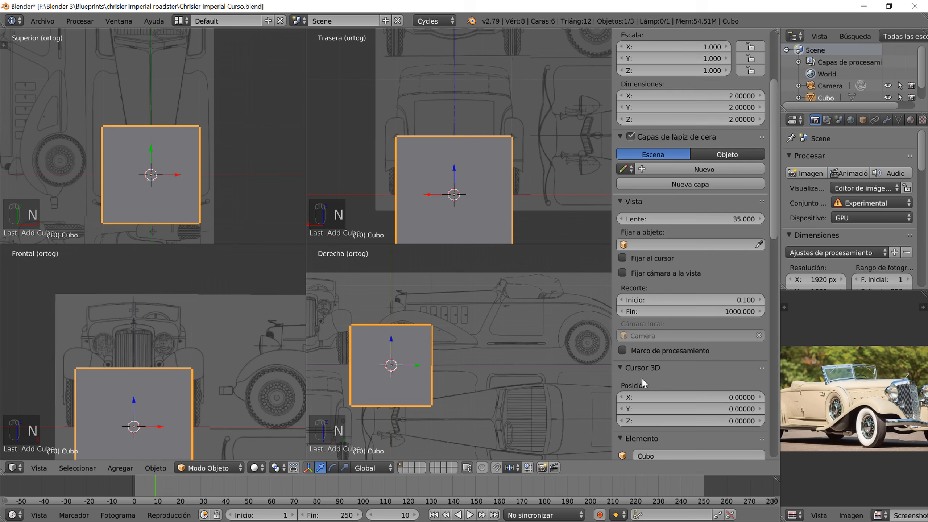
{"action": "scroll", "coordinate": [673, 342], "scroll_direction": "down", "scroll_amount": 10}
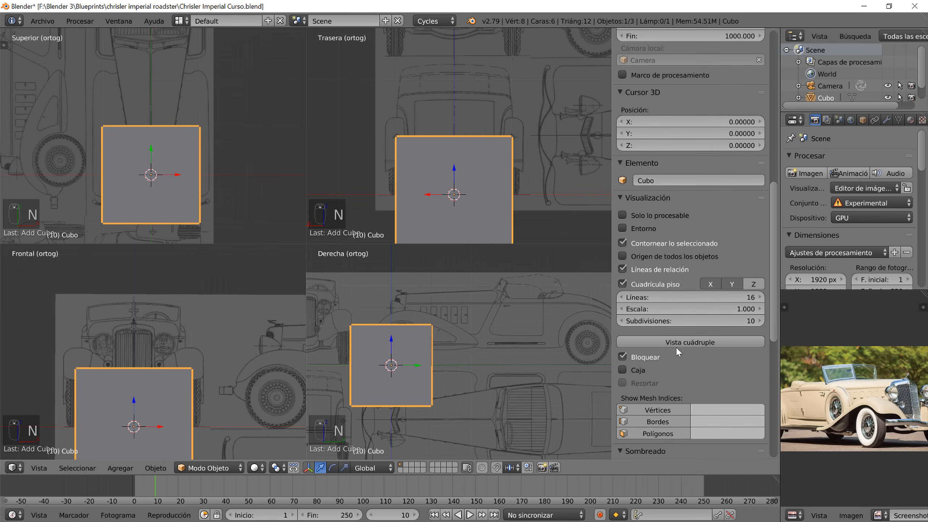
{"action": "scroll", "coordinate": [676, 347], "scroll_direction": "down", "scroll_amount": 20}
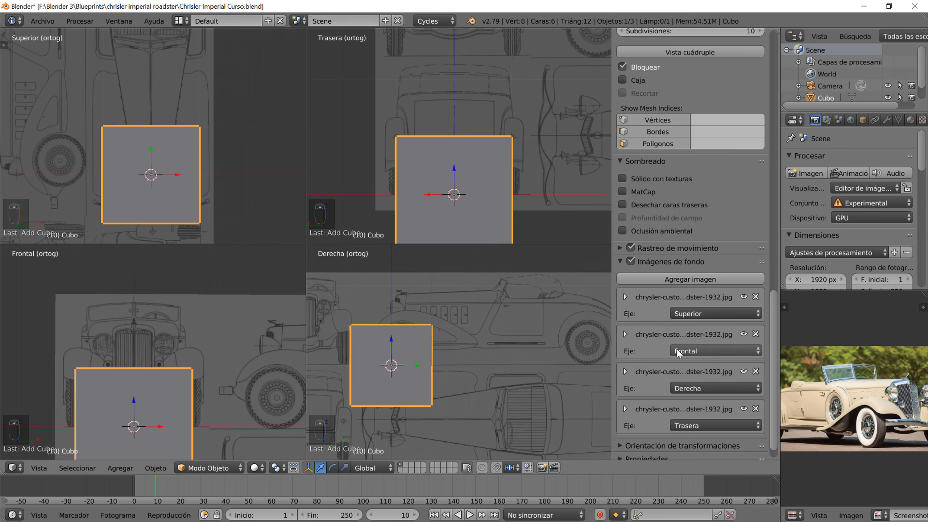
{"action": "left_click", "coordinate": [625, 297]}
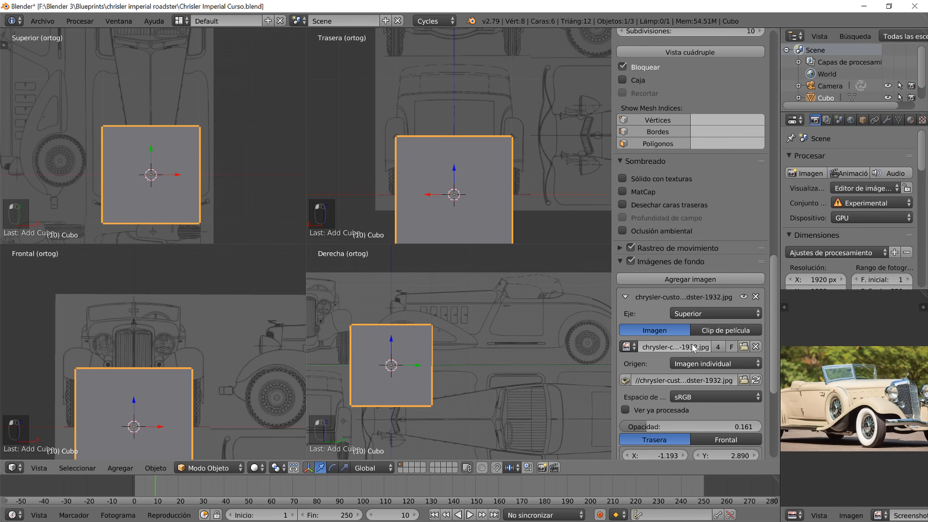
{"action": "scroll", "coordinate": [675, 397], "scroll_direction": "down", "scroll_amount": 1}
{"action": "scroll", "coordinate": [675, 398], "scroll_direction": "down", "scroll_amount": 3}
{"action": "left_click", "coordinate": [711, 381]}
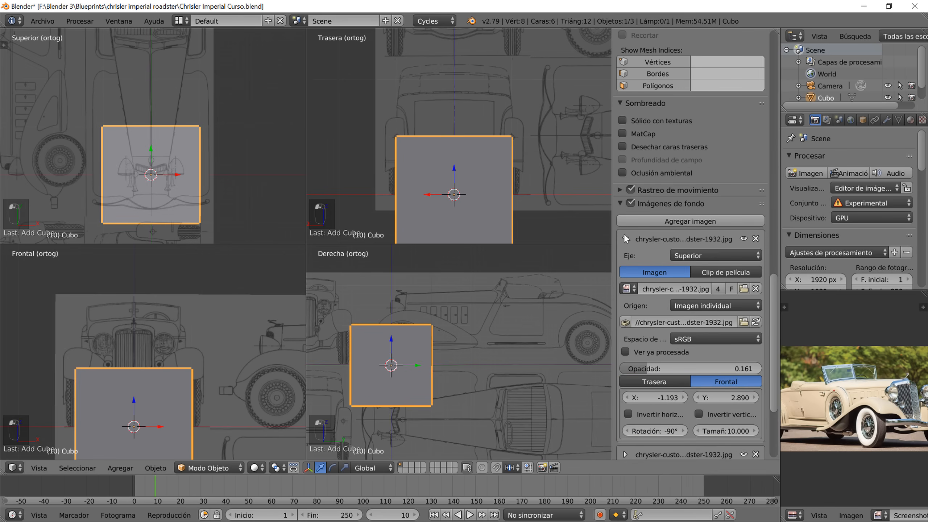
- Set the front-view (Frontal axis) background image to display in front of objects
{"action": "left_click", "coordinate": [625, 238]}
{"action": "left_click", "coordinate": [626, 276]}
{"action": "scroll", "coordinate": [643, 311], "scroll_direction": "down", "scroll_amount": 5}
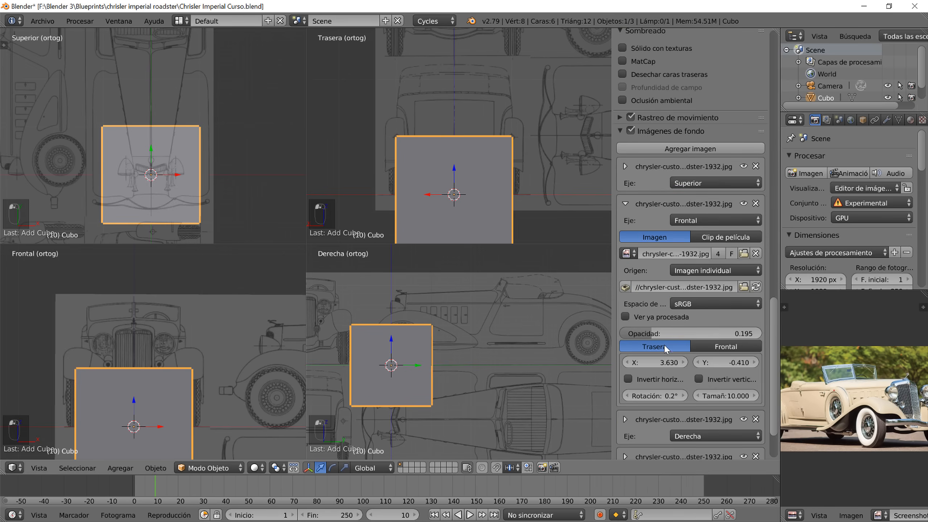
{"action": "left_click", "coordinate": [710, 342]}
{"action": "left_click", "coordinate": [624, 203]}
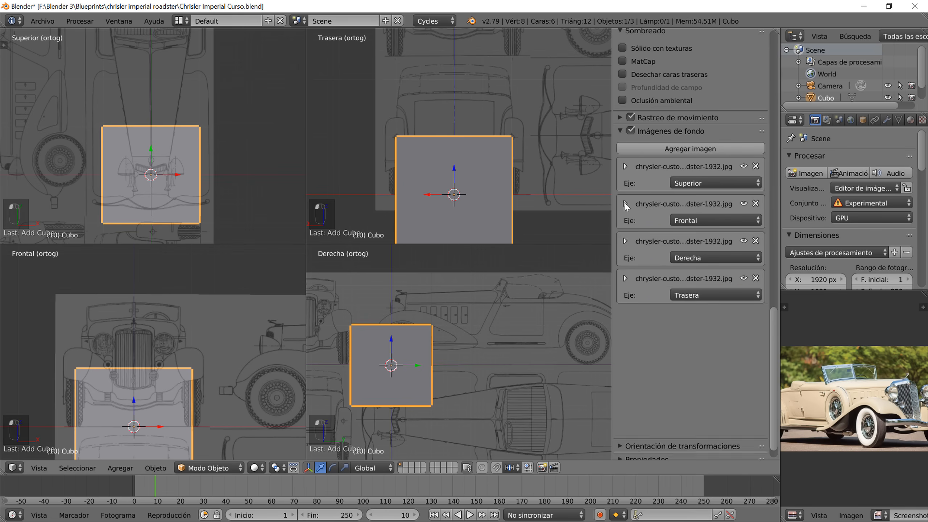
- Set the right-view (Derecha) and back-view (Trasera) background images to display in front of objects
{"action": "left_click", "coordinate": [625, 240]}
{"action": "left_click", "coordinate": [716, 384]}
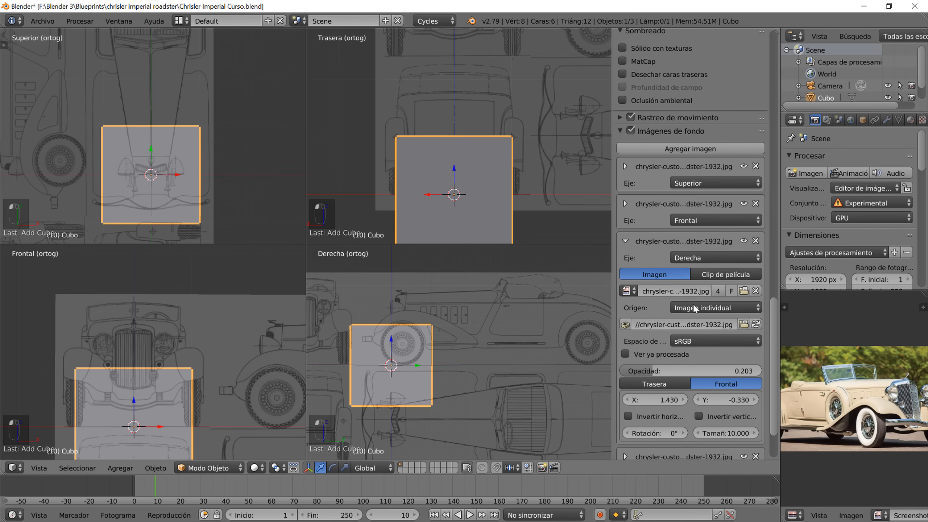
{"action": "left_click", "coordinate": [625, 239]}
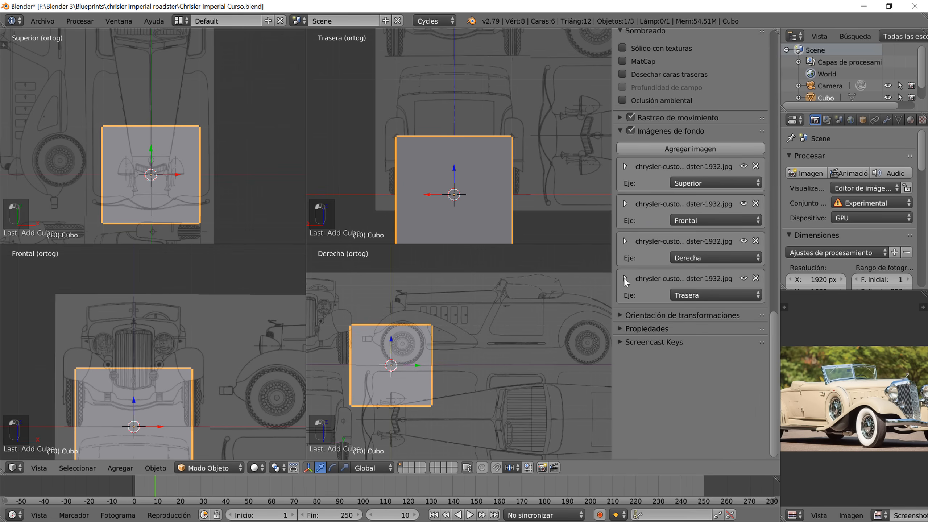
{"action": "left_click", "coordinate": [625, 278]}
{"action": "left_click", "coordinate": [726, 421]}
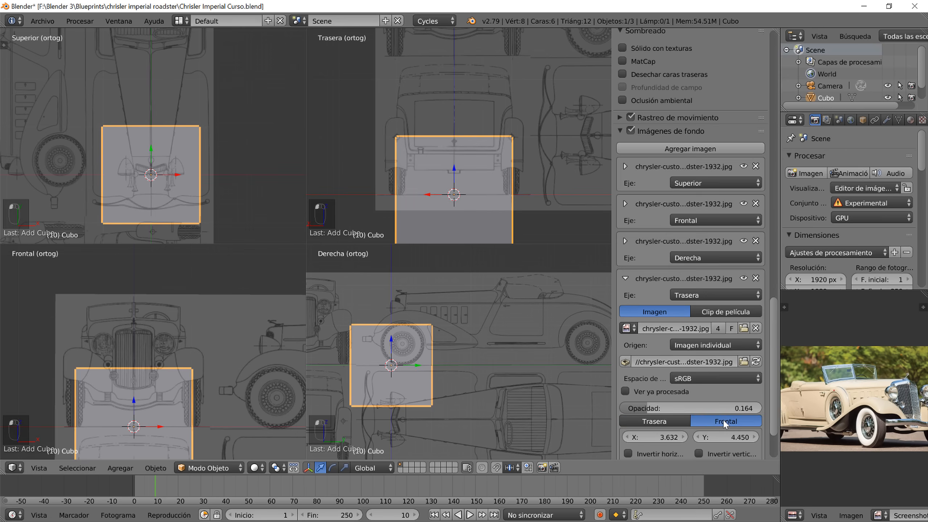
{"action": "left_click", "coordinate": [625, 279]}
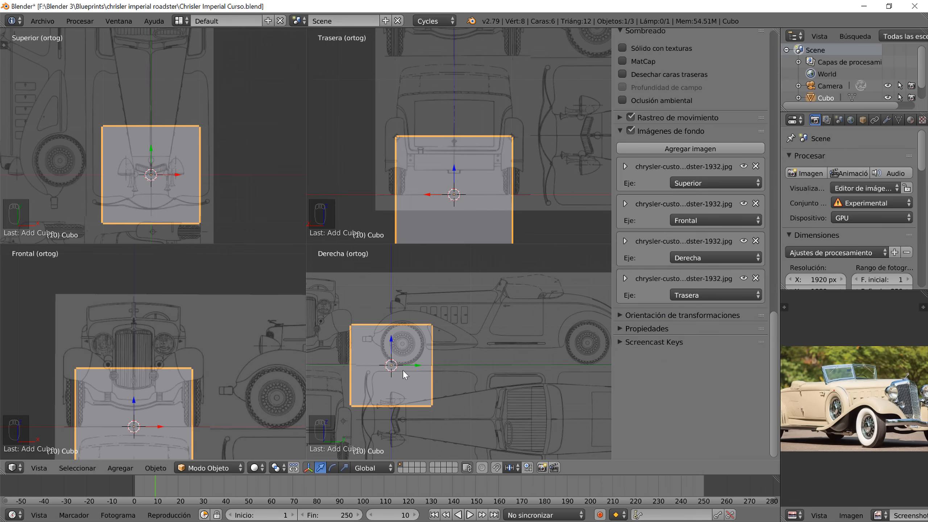
- Put the cube in Edit Mode, widen the reference photo area and turn it into a 3D View showing the cube in perspective
{"action": "key", "text": "Tab"}
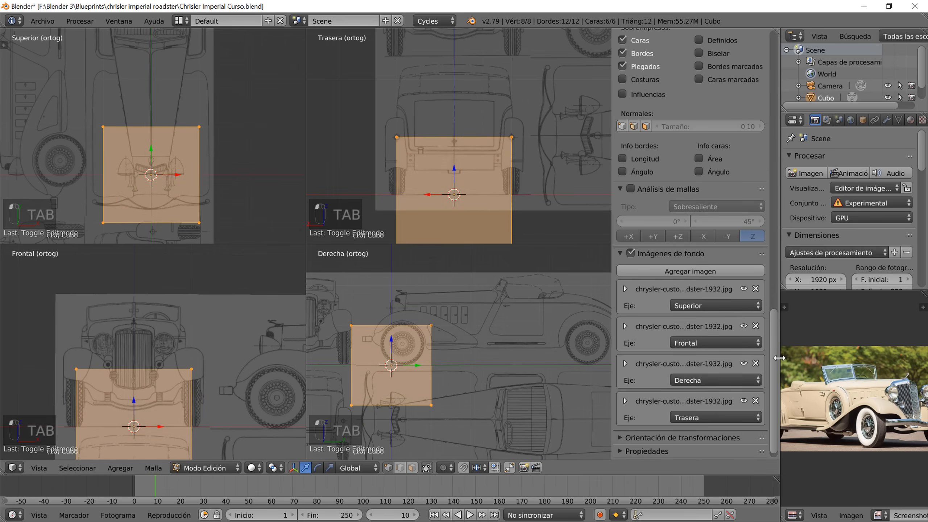
{"action": "left_click_drag", "start_coordinate": [778, 356], "coordinate": [726, 357]}
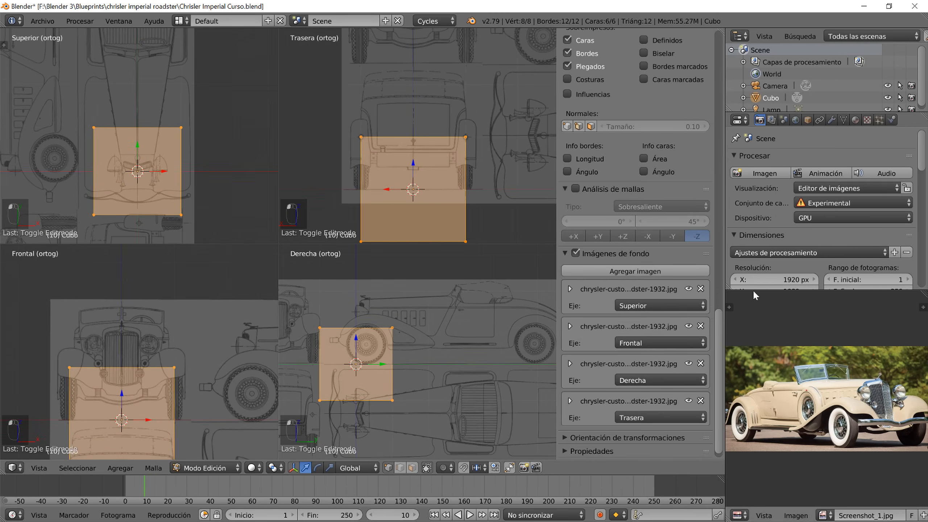
{"action": "left_click", "coordinate": [739, 516]}
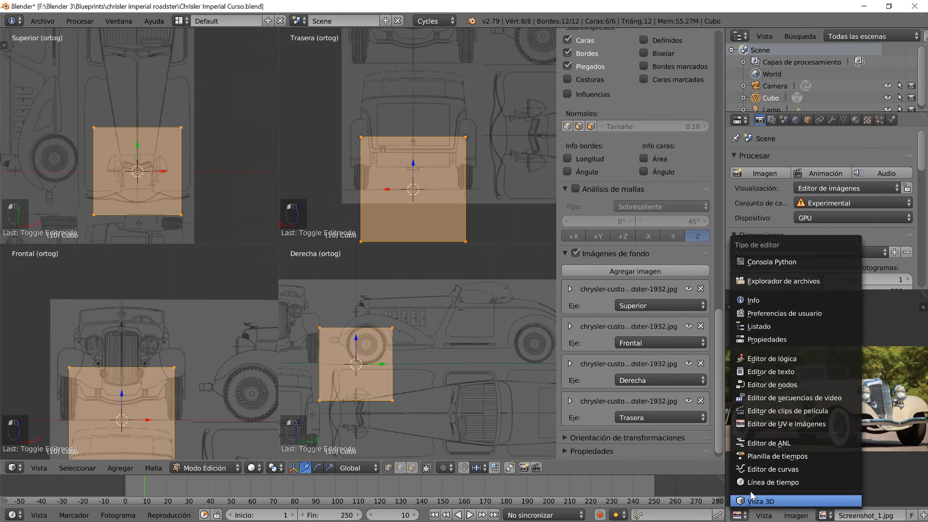
{"action": "left_click", "coordinate": [786, 503]}
{"action": "middle_click_drag", "start_coordinate": [787, 372], "coordinate": [788, 375]}
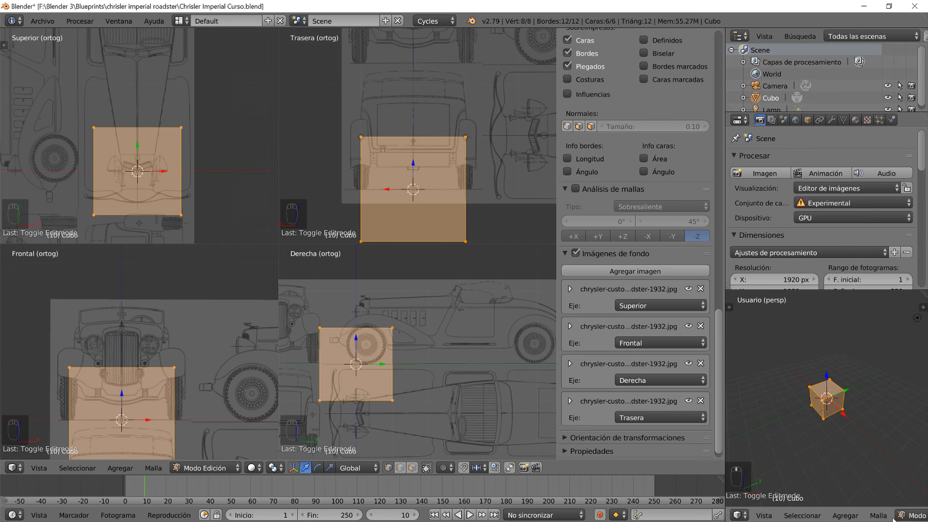
{"action": "scroll", "coordinate": [894, 519], "scroll_direction": "down", "scroll_amount": 6}
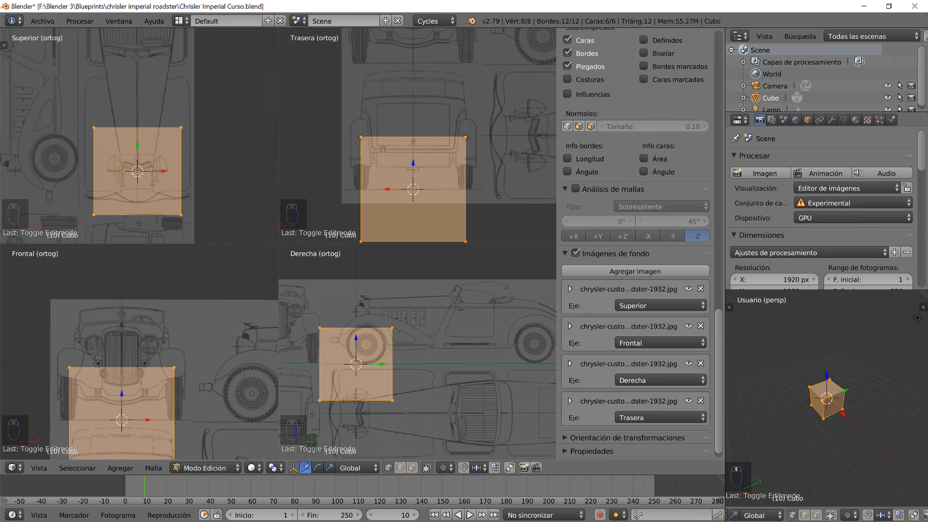
- Lengthen the cube by moving its rear face along Y towards the car's tail, and return to Object Mode
{"action": "right_click", "coordinate": [834, 406]}
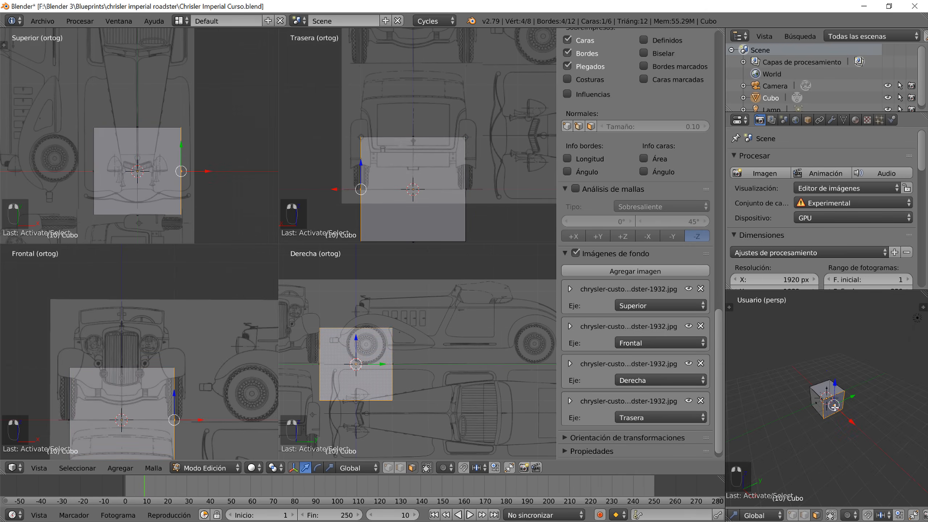
{"action": "right_click", "coordinate": [818, 401]}
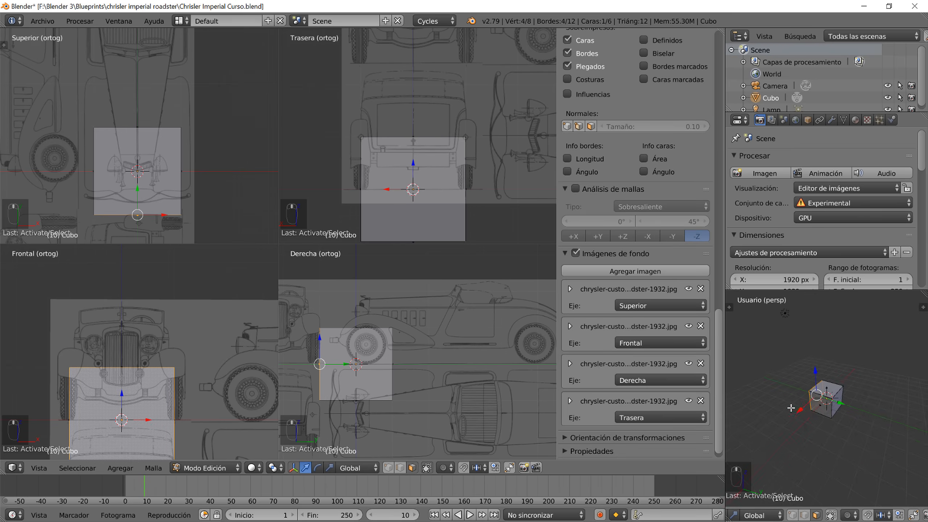
{"action": "right_click", "coordinate": [843, 402]}
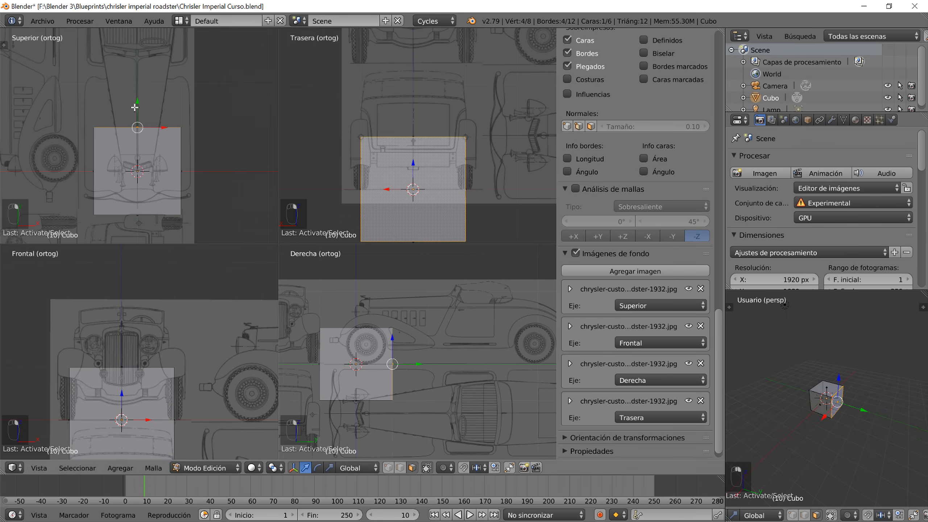
{"action": "key", "text": "e"}
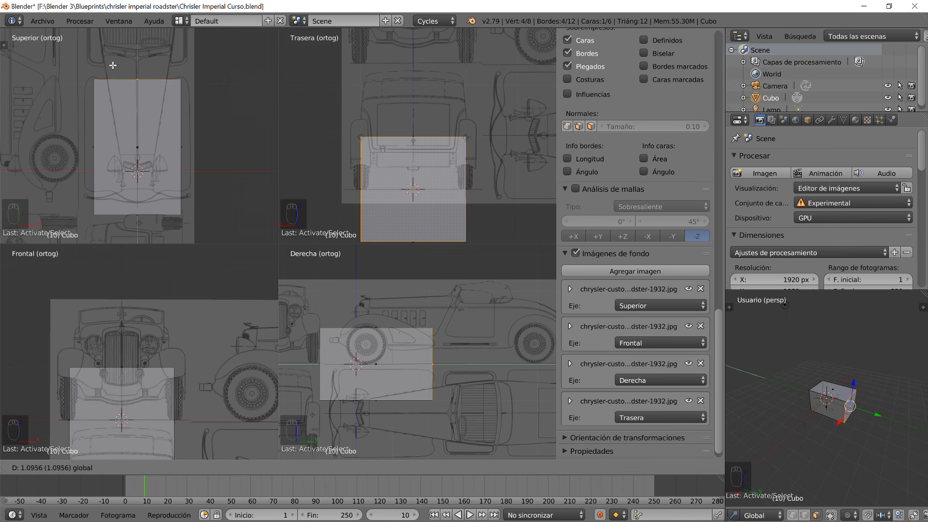
{"action": "left_click", "coordinate": [447, 346]}
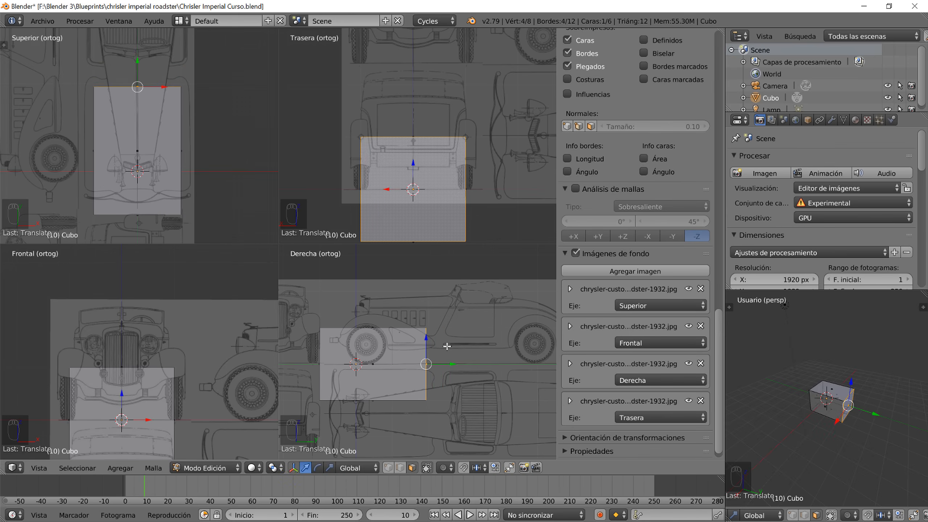
{"action": "mouse_move", "coordinate": [137, 62]}
{"action": "left_mouse_down"}
{"action": "mouse_move", "coordinate": [142, 53]}
{"action": "mouse_move", "coordinate": [128, 47]}
{"action": "left_mouse_up"}
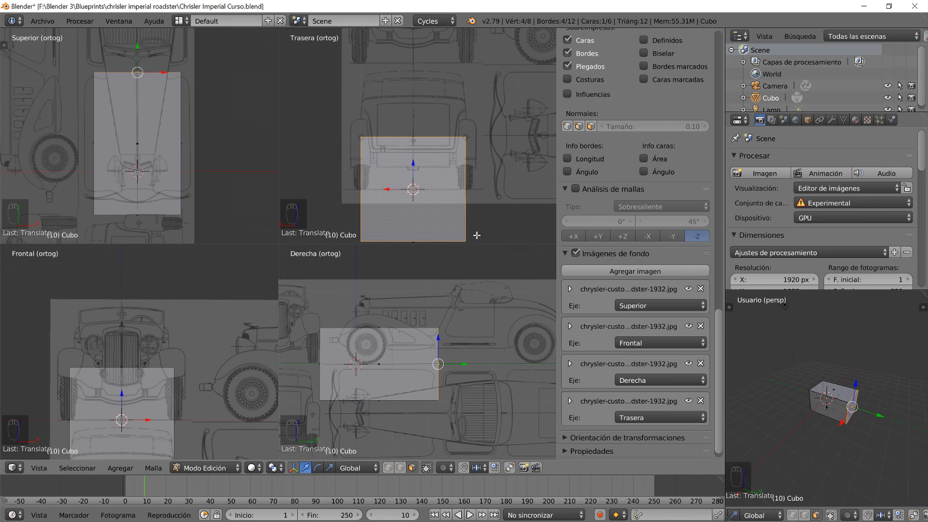
{"action": "key", "text": "Tab"}
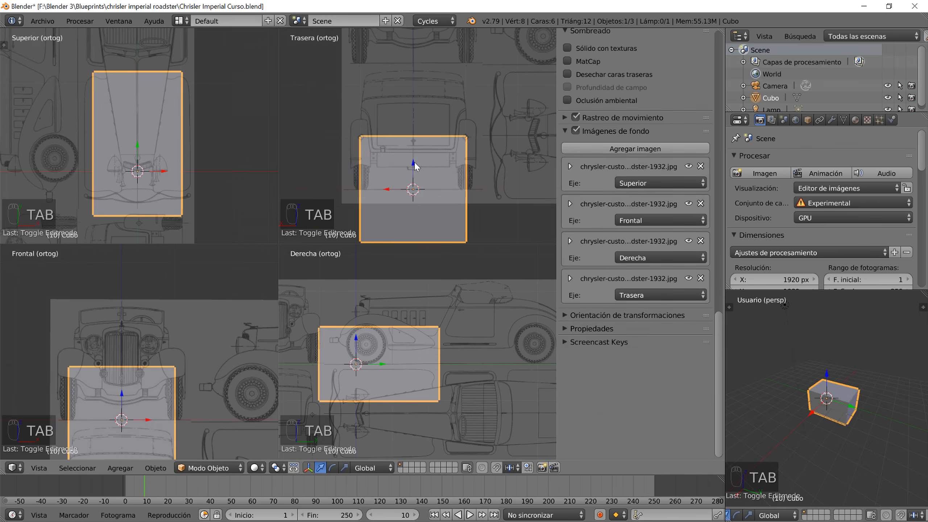
- Raise the block along Z until its base meets the bottom of the wheels, and hide the properties sidebar
{"action": "left_click_drag", "start_coordinate": [415, 162], "coordinate": [412, 105]}
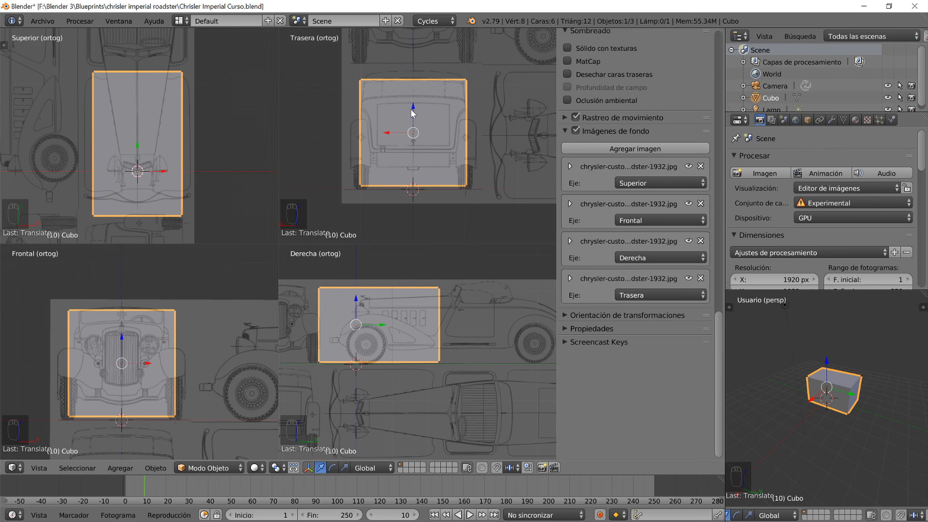
{"action": "left_click_drag", "start_coordinate": [412, 109], "coordinate": [413, 106]}
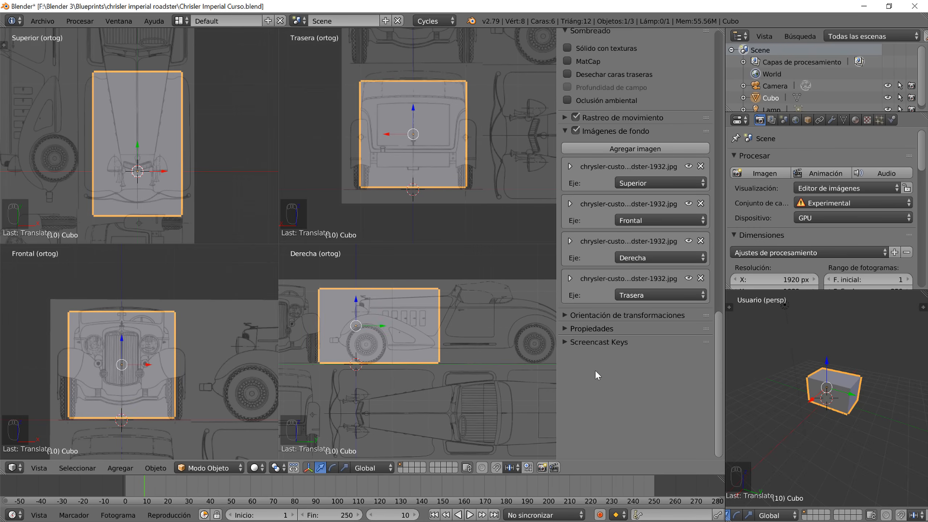
{"action": "key", "text": "n"}
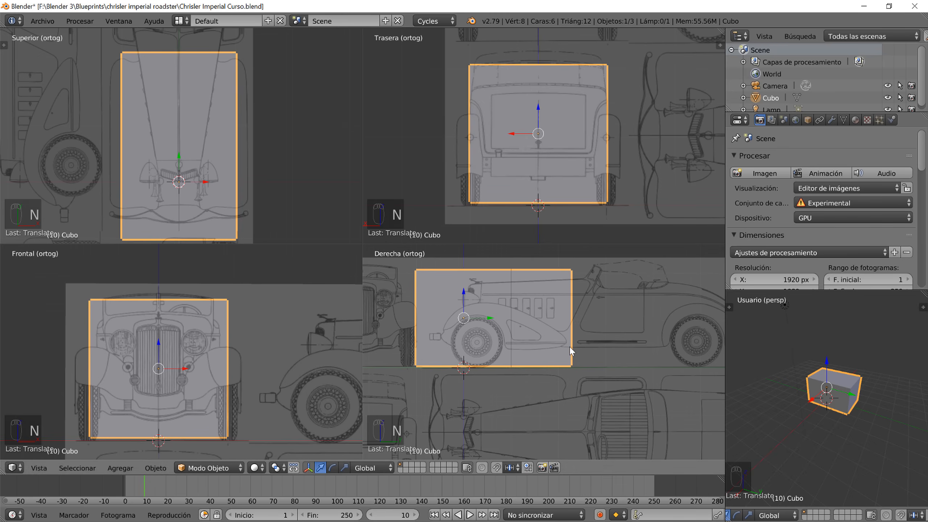
- Slide the block rearward along Y in the right view until it spans from the hood louvres to the rear wheel
{"action": "left_click_drag", "start_coordinate": [489, 319], "coordinate": [576, 336]}
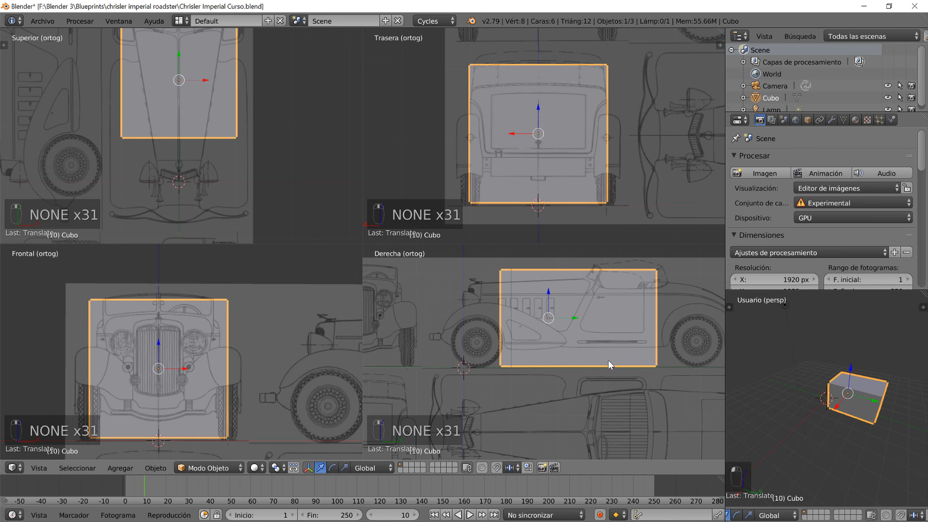
{"action": "middle_click_drag", "start_coordinate": [619, 331], "coordinate": [529, 336], "text": "shift"}
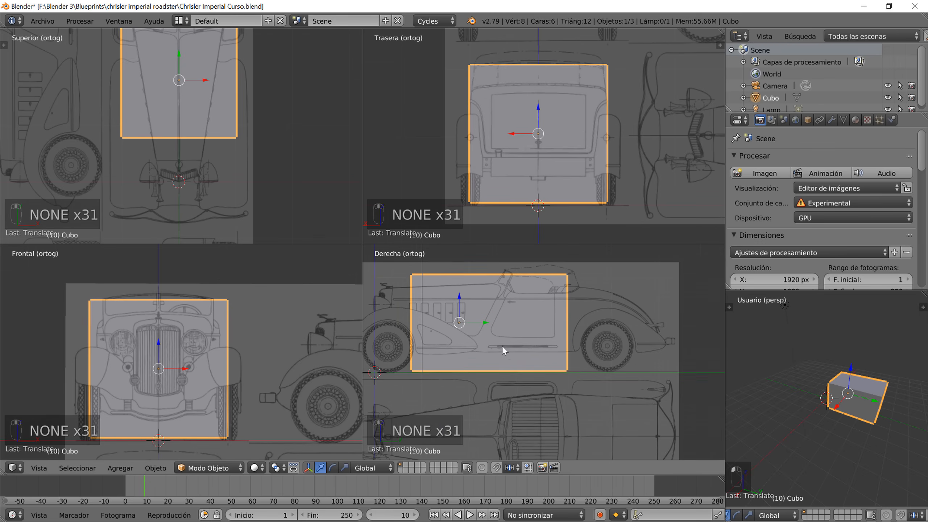
{"action": "key", "text": "g"}
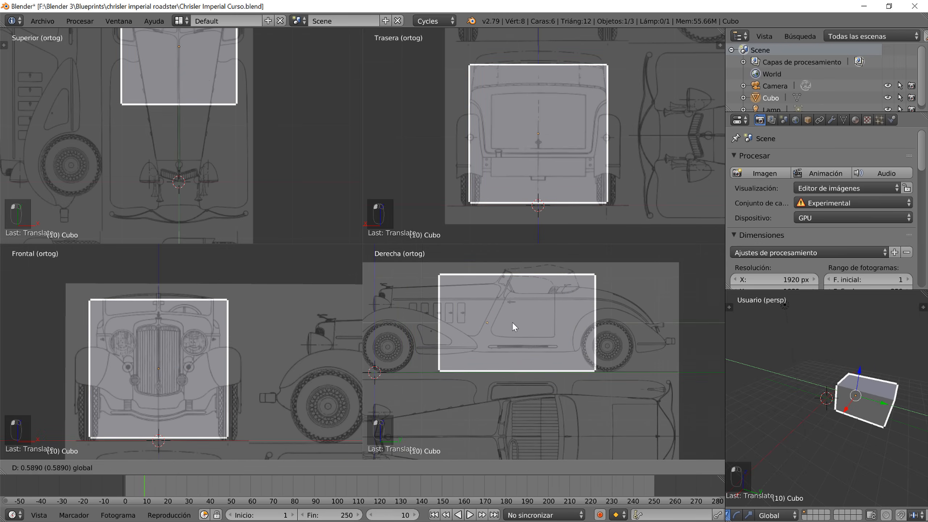
{"action": "left_click", "coordinate": [513, 328]}
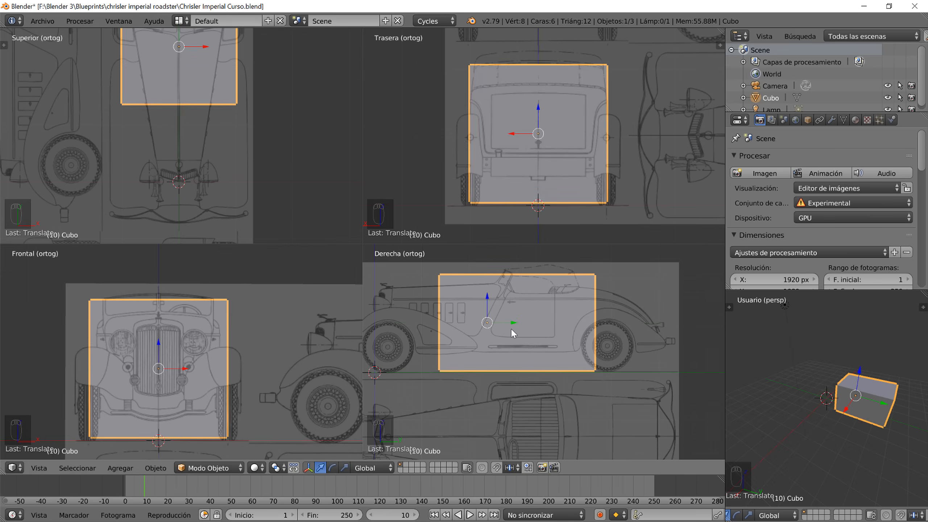
{"action": "key", "text": "s"}
{"action": "key", "text": "x"}
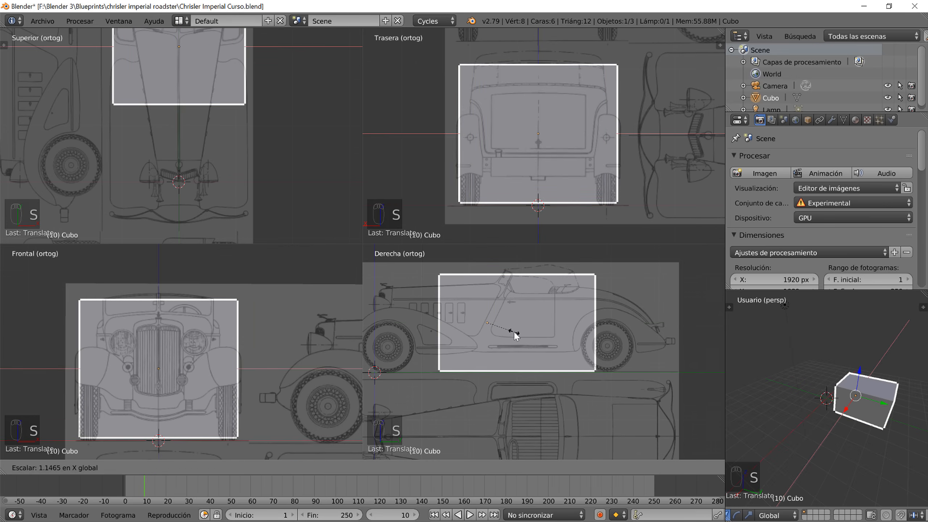
{"action": "right_click", "coordinate": [515, 335]}
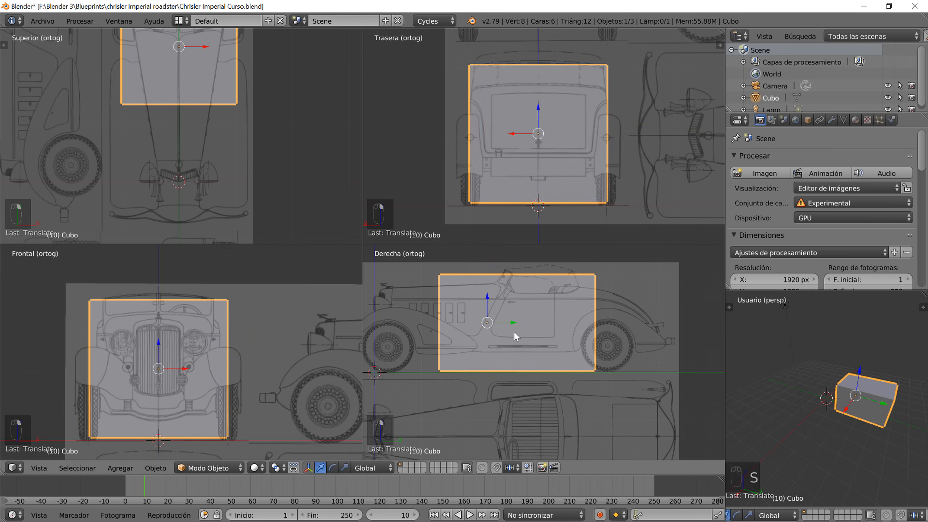
- Scale the block along Y until it is nearly as long as the car's side drawing
{"action": "key", "text": "s"}
{"action": "key", "text": "y"}
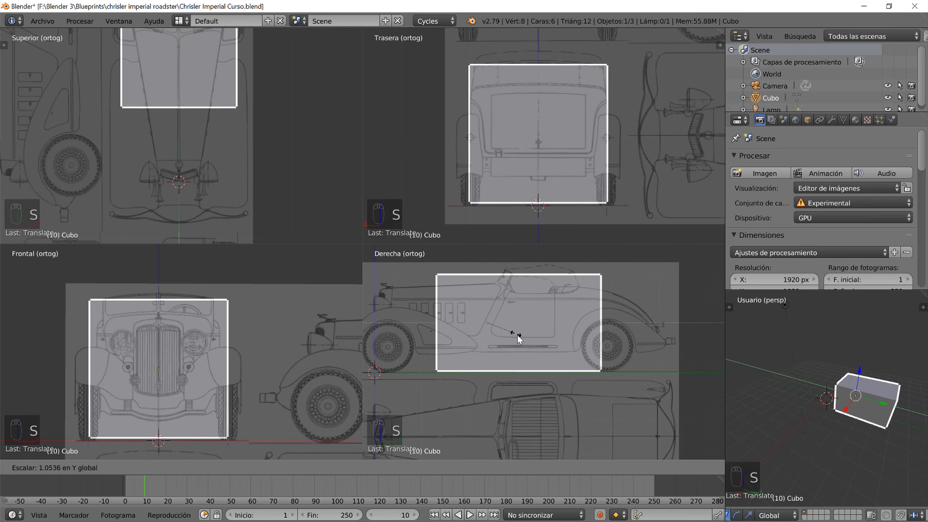
{"action": "left_click", "coordinate": [527, 359]}
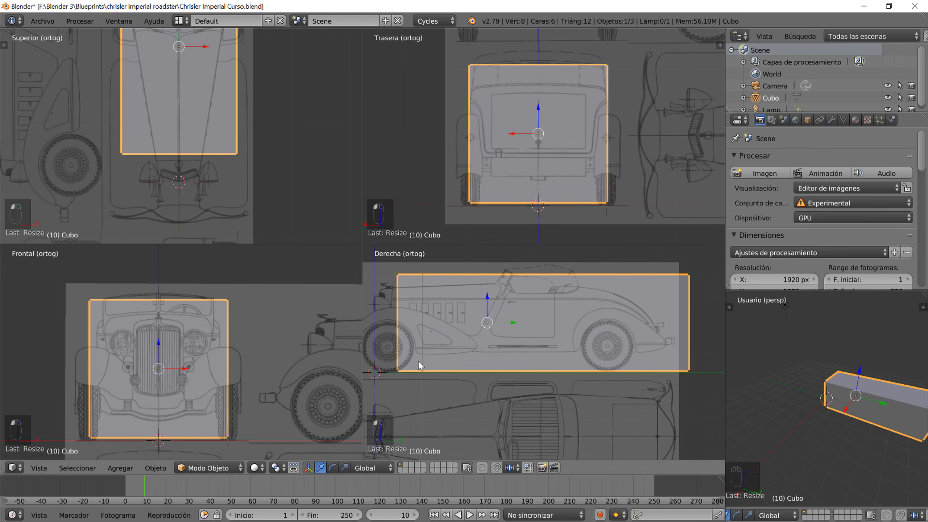
- Move the block forward along Y so it lies within the car's outline in the top and right views
{"action": "scroll", "coordinate": [152, 116], "scroll_direction": "down", "scroll_amount": 3}
{"action": "middle_click_drag", "start_coordinate": [187, 103], "coordinate": [200, 187], "text": "shift"}
{"action": "scroll", "coordinate": [200, 187], "scroll_direction": "down", "scroll_amount": 2}
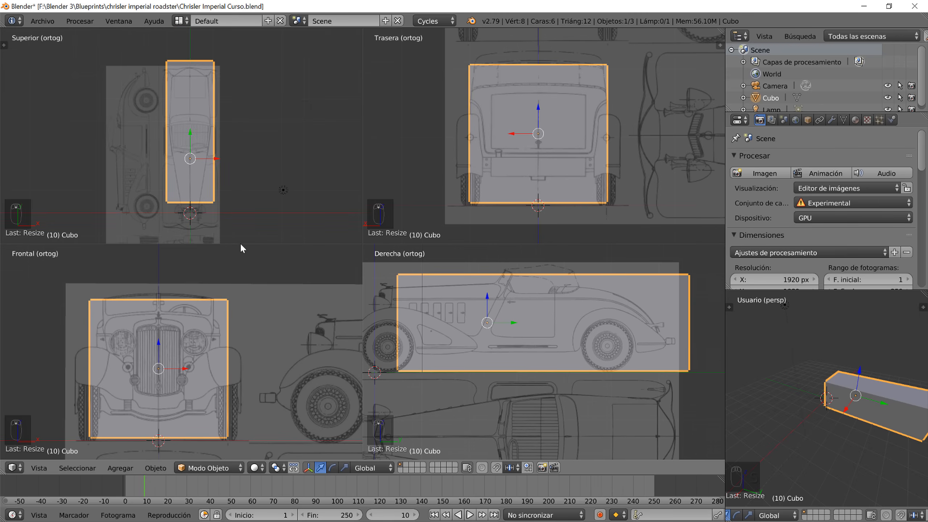
{"action": "key", "text": "g"}
{"action": "key", "text": "y"}
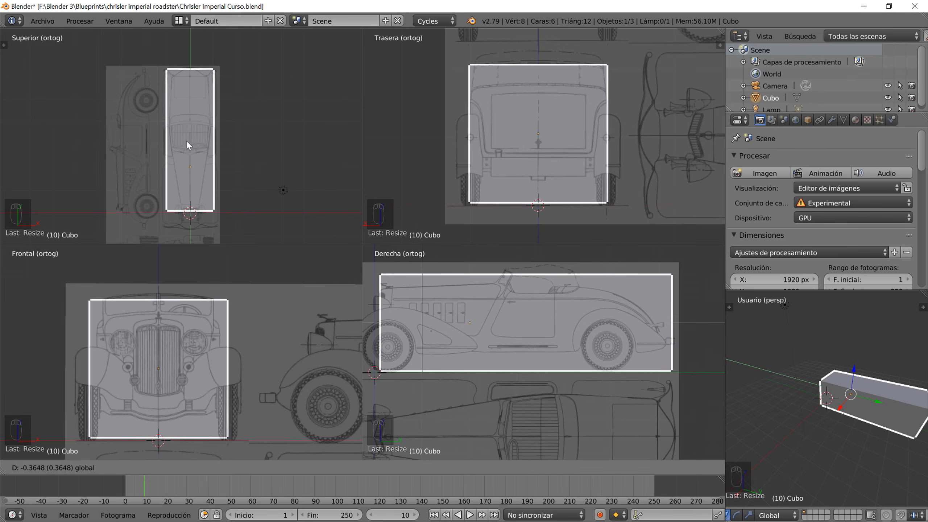
{"action": "left_click", "coordinate": [186, 141]}
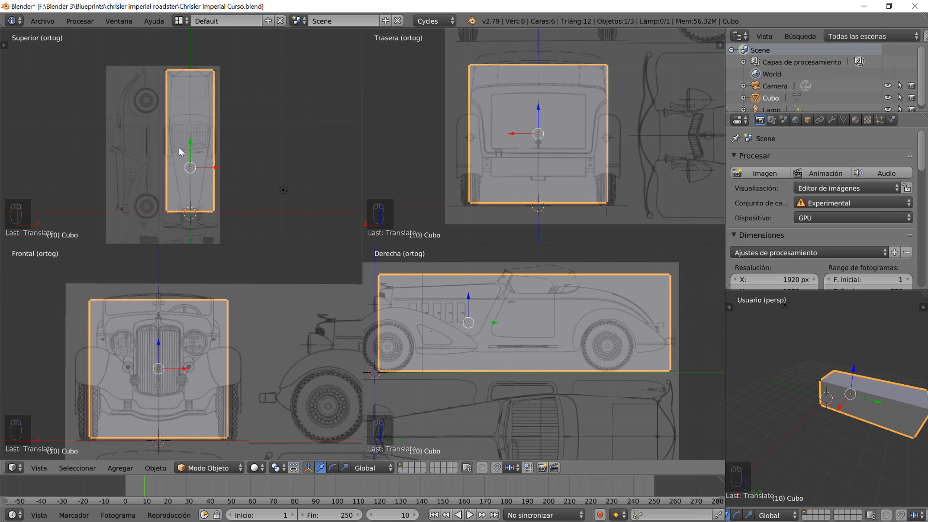
- Examine where the block's front edge falls against the front wheel in the right view and the grille in the top view
{"action": "scroll", "coordinate": [501, 342], "scroll_direction": "up", "scroll_amount": 7}
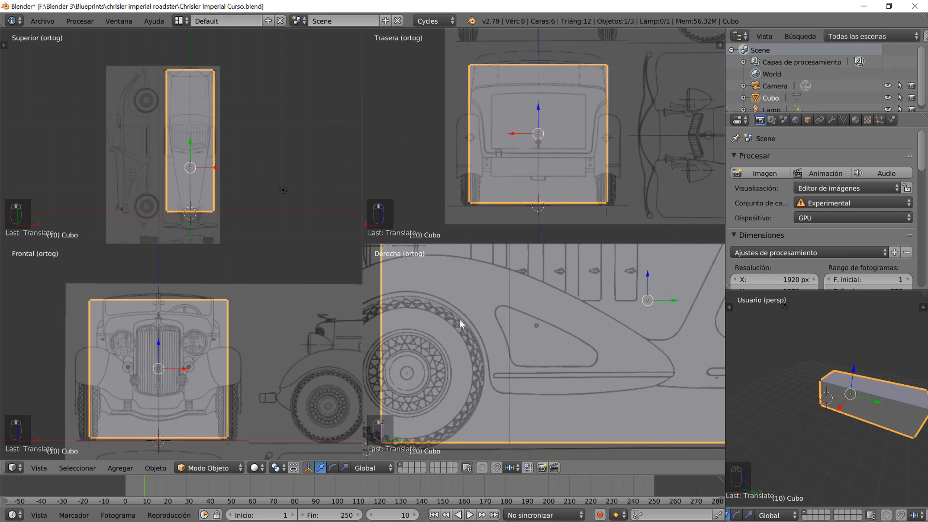
{"action": "middle_click_drag", "start_coordinate": [507, 347], "coordinate": [509, 338], "text": "shift"}
{"action": "scroll", "coordinate": [236, 210], "scroll_direction": "up", "scroll_amount": 4}
{"action": "middle_click_drag", "start_coordinate": [227, 229], "coordinate": [253, 121], "text": "shift"}
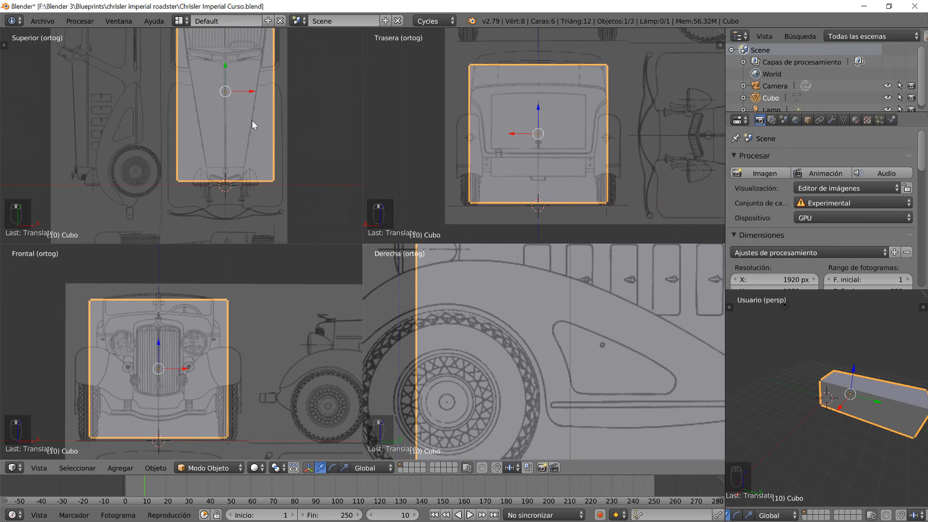
{"action": "scroll", "coordinate": [247, 197], "scroll_direction": "up", "scroll_amount": 4}
{"action": "scroll", "coordinate": [247, 196], "scroll_direction": "up", "scroll_amount": 2}
{"action": "middle_click_drag", "start_coordinate": [246, 196], "coordinate": [194, 113], "text": "shift"}
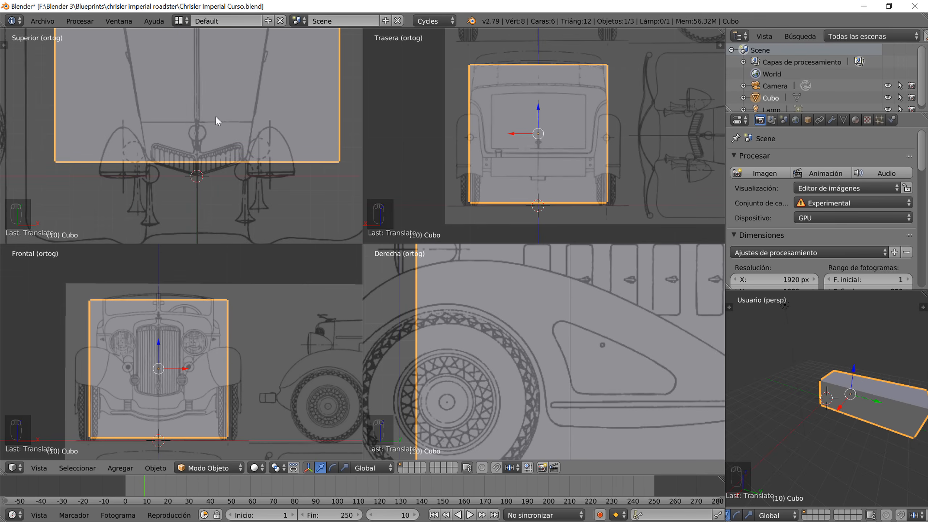
- Move the block forward along Y until its front edge reaches the tip of the grille in the top view
{"action": "key", "text": "g"}
{"action": "key", "text": "y"}
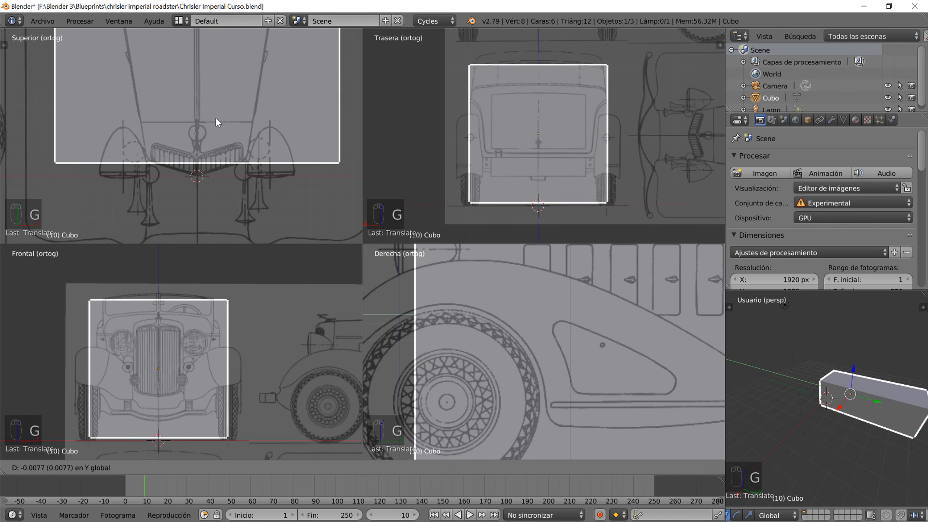
{"action": "left_click", "coordinate": [221, 191]}
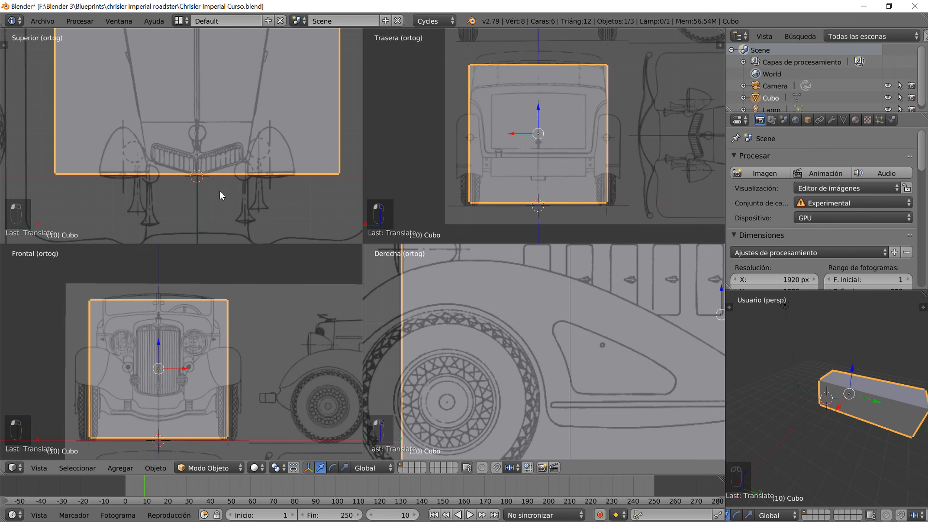
- Extend the block's rear face backward along Y to the outer edge of the rear bumper in the top view
{"action": "scroll", "coordinate": [221, 146], "scroll_direction": "down", "scroll_amount": 4}
{"action": "scroll", "coordinate": [222, 144], "scroll_direction": "down", "scroll_amount": 2}
{"action": "middle_click_drag", "start_coordinate": [220, 119], "coordinate": [233, 40], "text": "shift"}
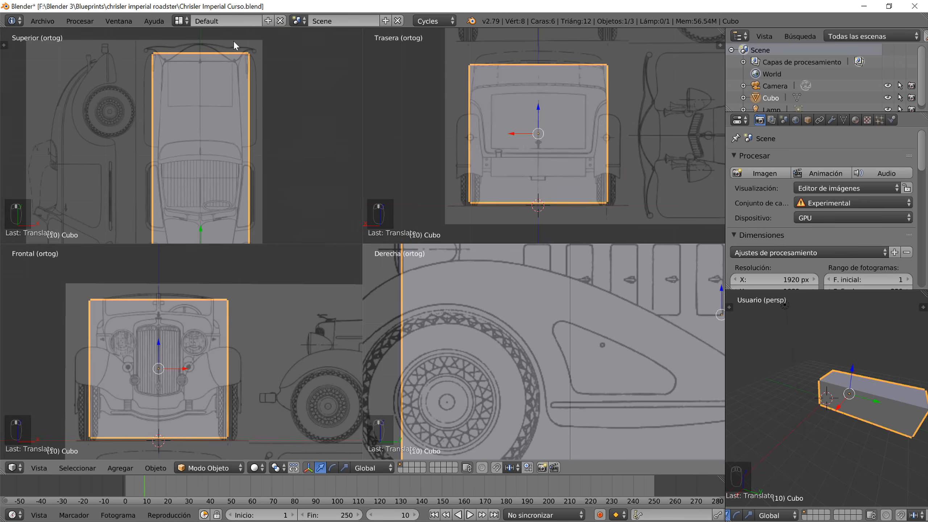
{"action": "key", "text": "Tab"}
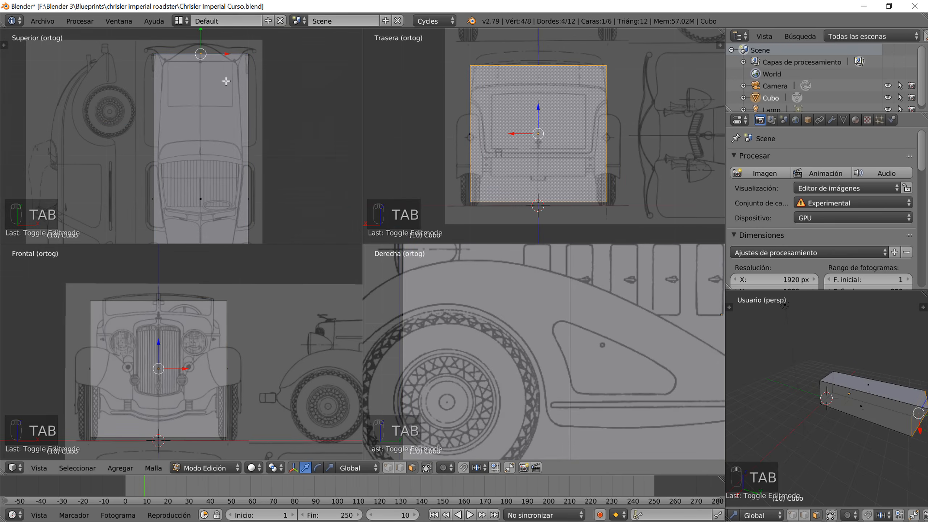
{"action": "middle_click_drag", "start_coordinate": [204, 77], "coordinate": [206, 184], "text": "shift"}
{"action": "scroll", "coordinate": [207, 179], "scroll_direction": "up", "scroll_amount": 5}
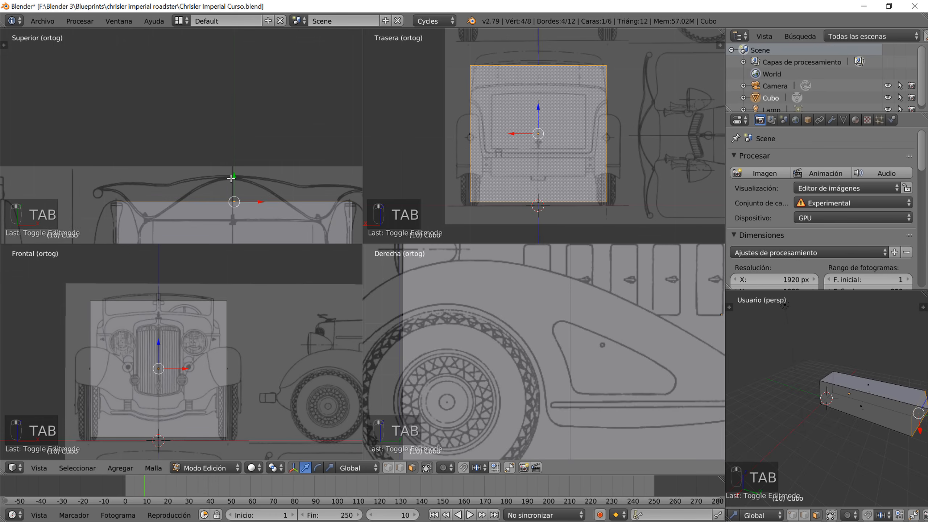
{"action": "key", "text": "g"}
{"action": "key", "text": "y"}
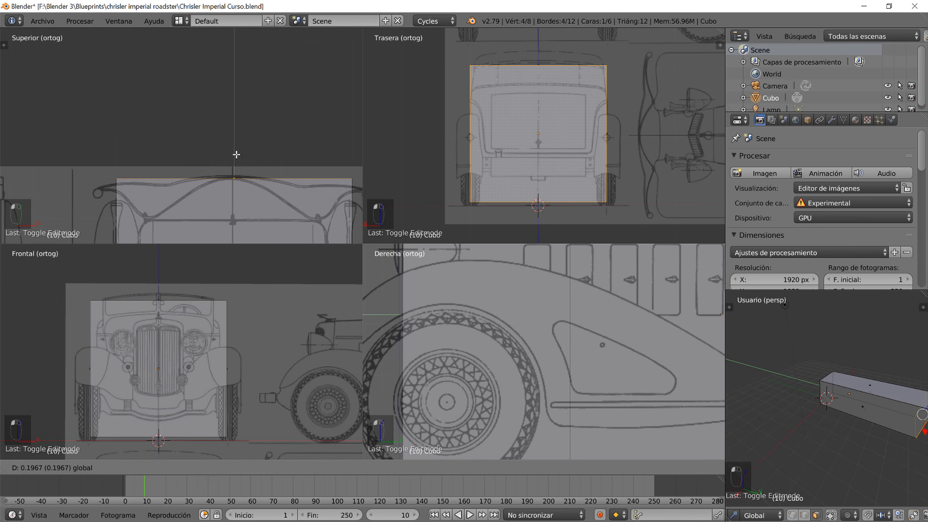
{"action": "left_click", "coordinate": [236, 156]}
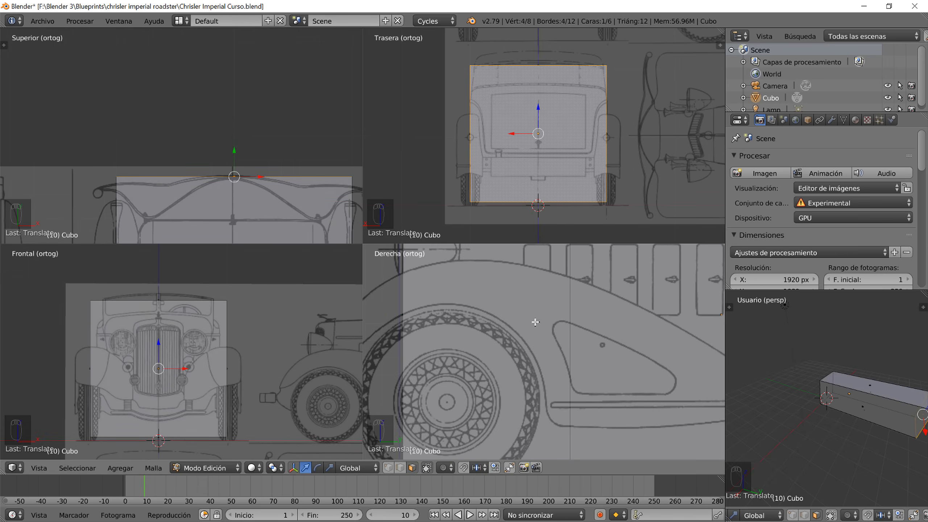
- Lower the block's top face along Z to the level of the hood and the base of the windshield
{"action": "scroll", "coordinate": [577, 346], "scroll_direction": "down", "scroll_amount": 5}
{"action": "scroll", "coordinate": [577, 345], "scroll_direction": "down", "scroll_amount": 4}
{"action": "middle_click_drag", "start_coordinate": [656, 353], "coordinate": [614, 343], "text": "shift"}
{"action": "scroll", "coordinate": [610, 333], "scroll_direction": "up", "scroll_amount": 3}
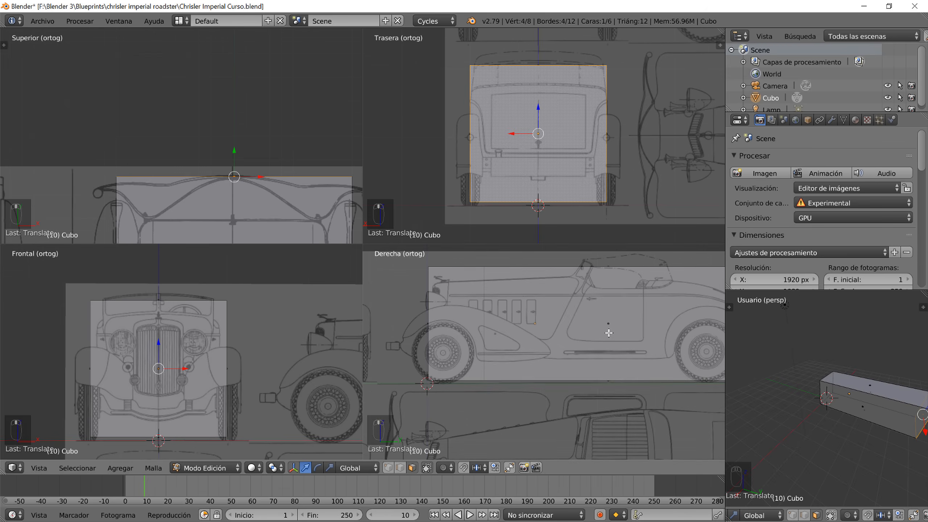
{"action": "right_click", "coordinate": [882, 394]}
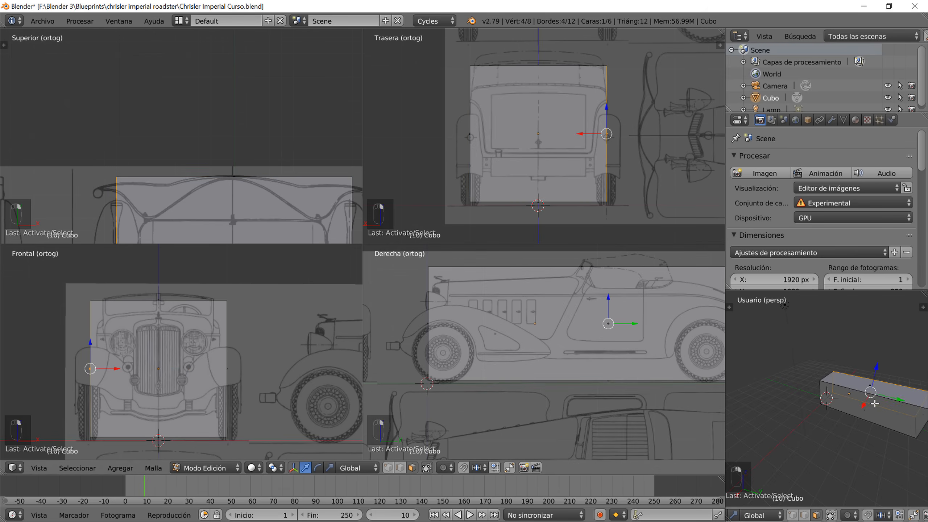
{"action": "right_click", "coordinate": [871, 386]}
{"action": "scroll", "coordinate": [620, 288], "scroll_direction": "up", "scroll_amount": 3}
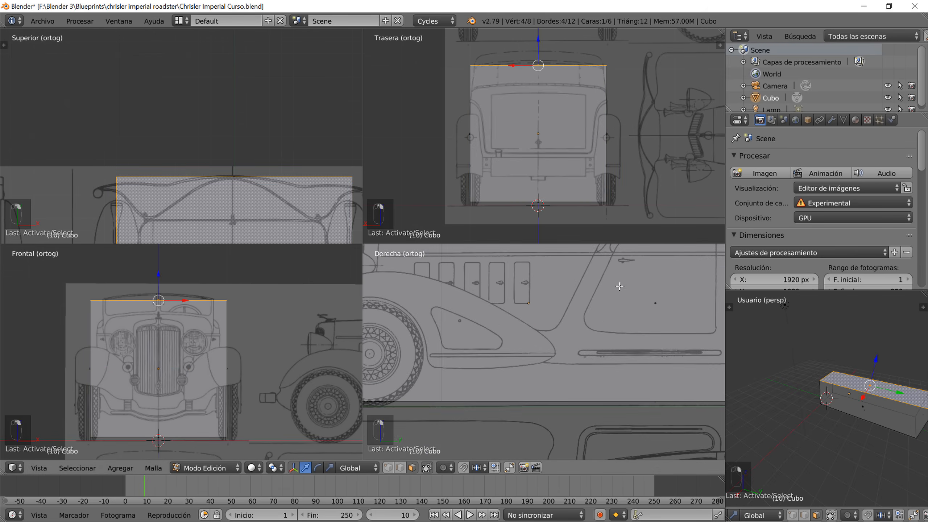
{"action": "middle_click_drag", "start_coordinate": [574, 380], "coordinate": [568, 392], "text": "shift"}
{"action": "left_click_drag", "start_coordinate": [601, 280], "coordinate": [602, 298]}
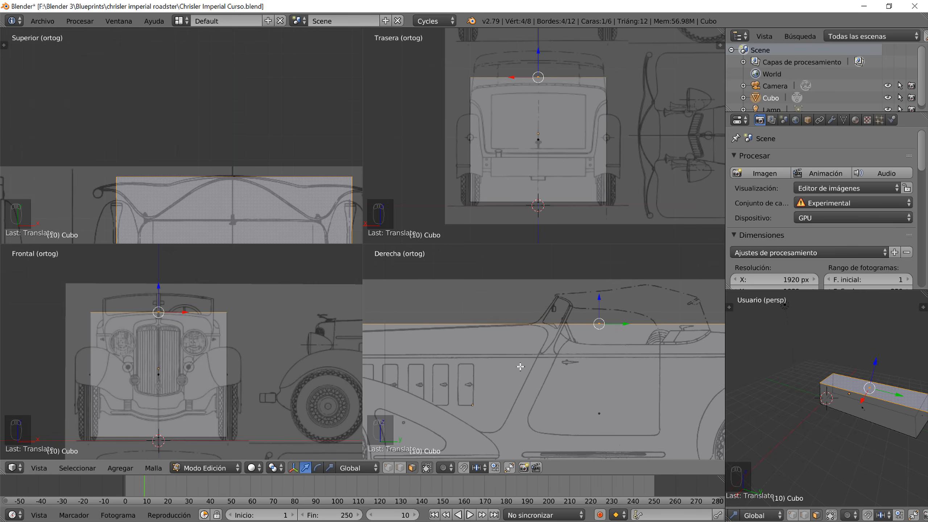
- Raise the block's bottom face along Z to the underside of the running board in the right view
{"action": "middle_click_drag", "start_coordinate": [520, 366], "coordinate": [652, 305], "text": "shift"}
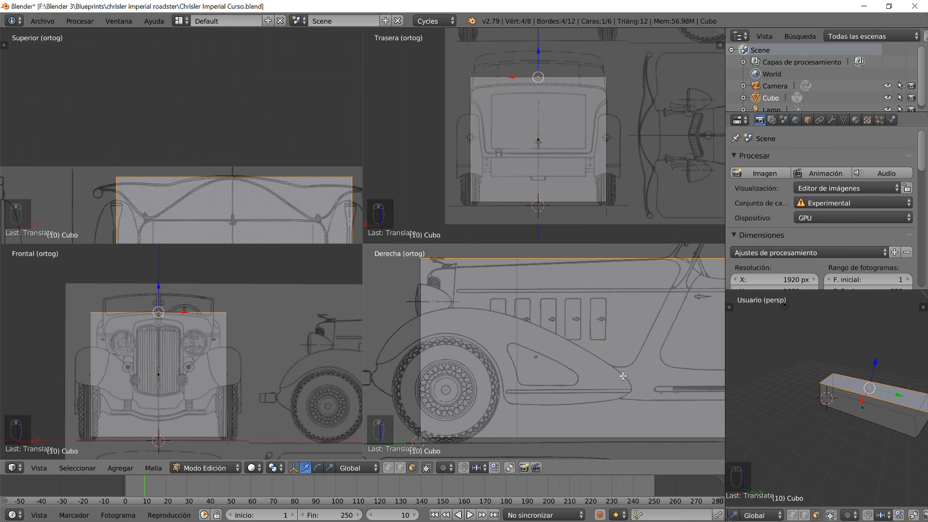
{"action": "middle_click_drag", "start_coordinate": [623, 376], "coordinate": [540, 356], "text": "shift"}
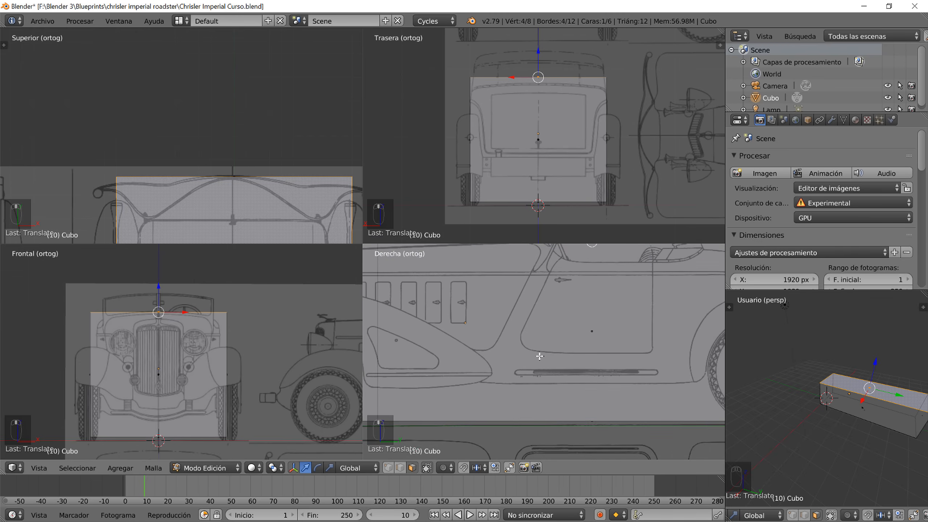
{"action": "middle_click_drag", "start_coordinate": [837, 421], "coordinate": [850, 384]}
{"action": "right_click", "coordinate": [869, 392]}
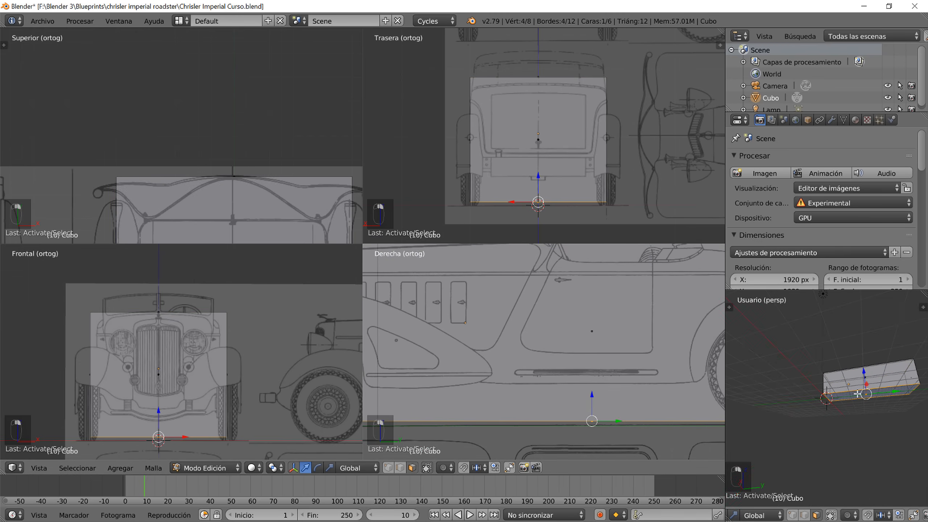
{"action": "left_click_drag", "start_coordinate": [590, 394], "coordinate": [597, 357]}
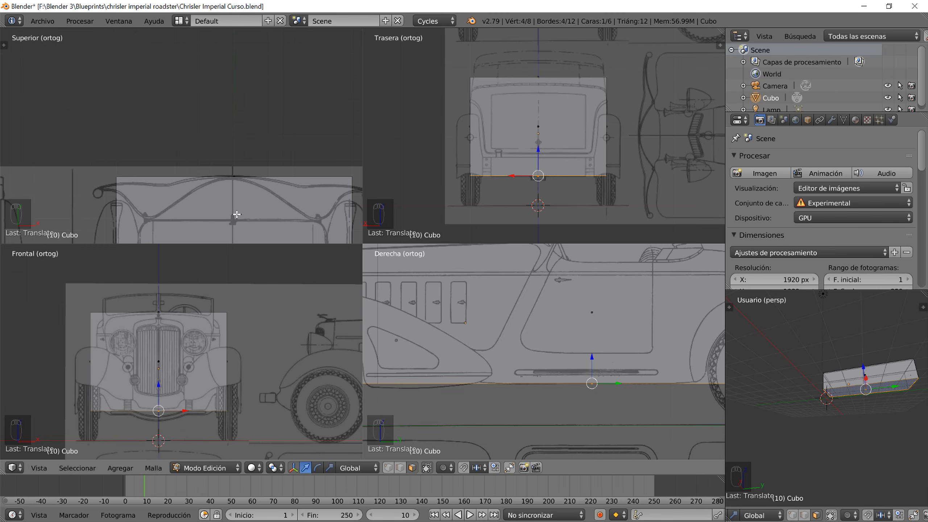
- Leave mesh editing and examine how the resized block fits the car drawings in the top, rear, right and perspective views
{"action": "middle_click_drag", "start_coordinate": [218, 208], "coordinate": [230, 80], "text": "shift"}
{"action": "scroll", "coordinate": [224, 107], "scroll_direction": "down", "scroll_amount": 7}
{"action": "middle_click_drag", "start_coordinate": [228, 216], "coordinate": [247, 85], "text": "shift"}
{"action": "scroll", "coordinate": [255, 177], "scroll_direction": "up", "scroll_amount": 1}
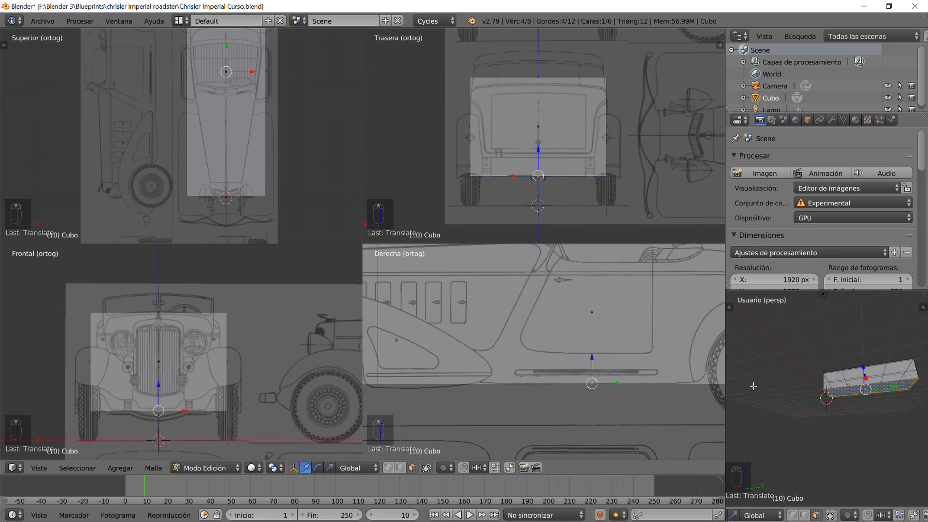
{"action": "middle_click_drag", "start_coordinate": [844, 393], "coordinate": [829, 379]}
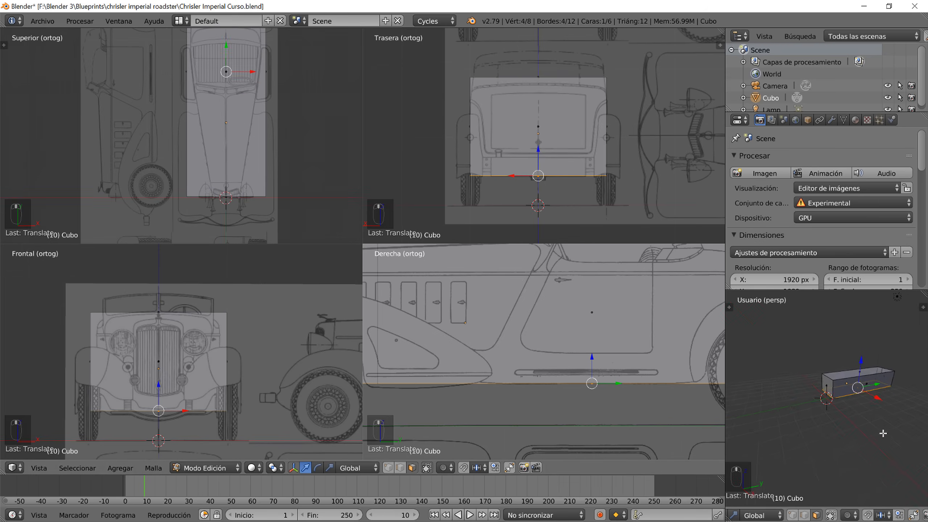
{"action": "key", "text": "Tab"}
{"action": "scroll", "coordinate": [553, 312], "scroll_direction": "down", "scroll_amount": 4}
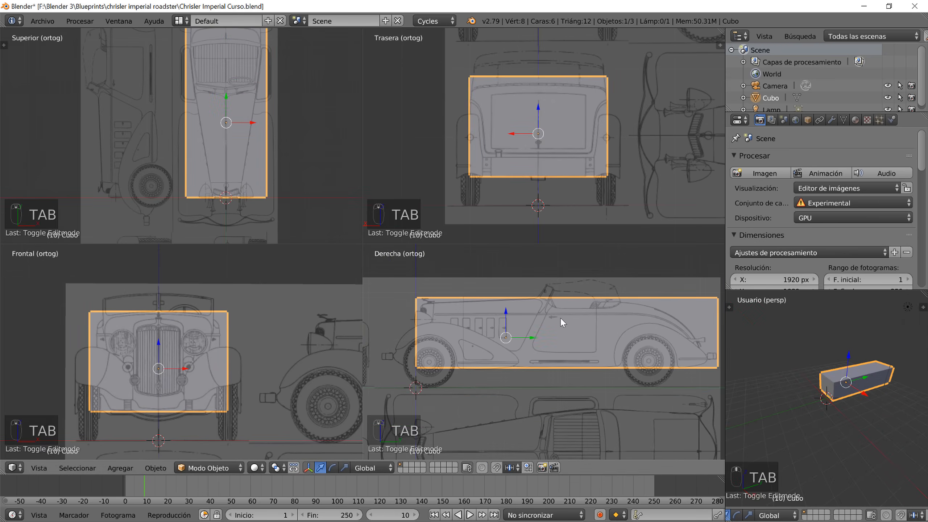
{"action": "scroll", "coordinate": [516, 167], "scroll_direction": "up", "scroll_amount": 2}
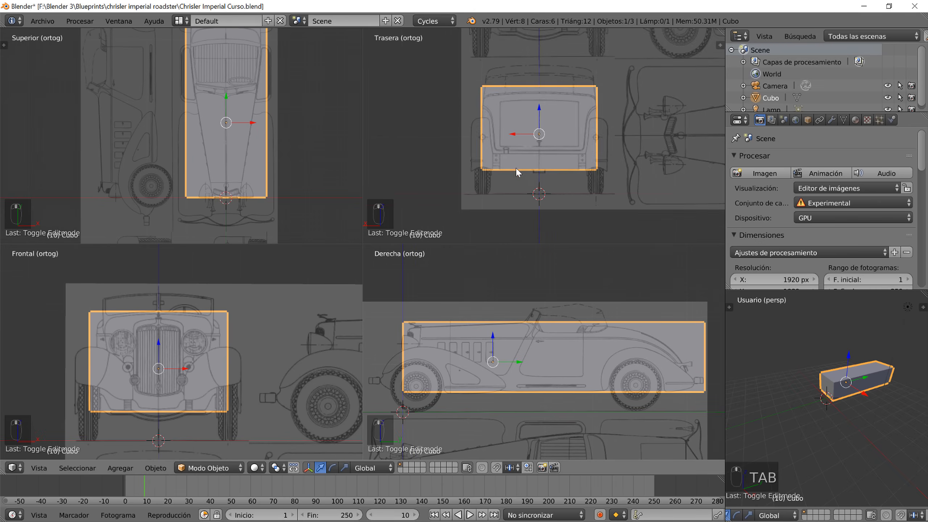
{"action": "middle_click_drag", "start_coordinate": [236, 125], "coordinate": [234, 171], "text": "shift"}
{"action": "scroll", "coordinate": [222, 163], "scroll_direction": "down", "scroll_amount": 2}
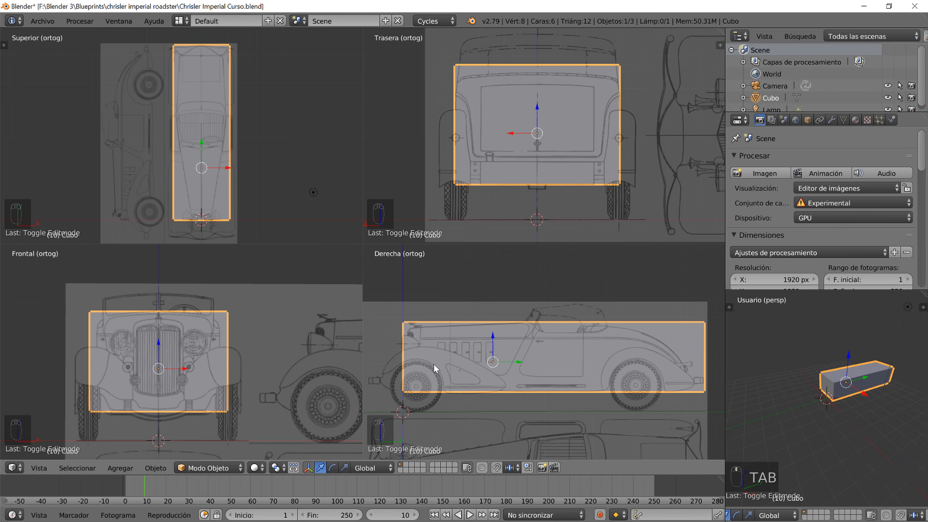
- Scale the block's front face down uniformly until its sides lie near the outer edges of the headlights in the front view
{"action": "key", "text": "Tab"}
{"action": "right_click", "coordinate": [825, 389]}
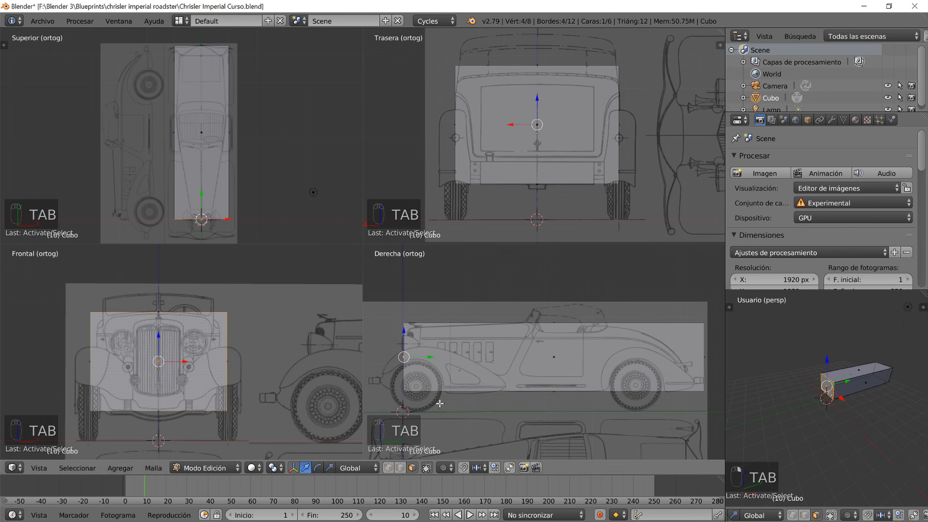
{"action": "key", "text": "s"}
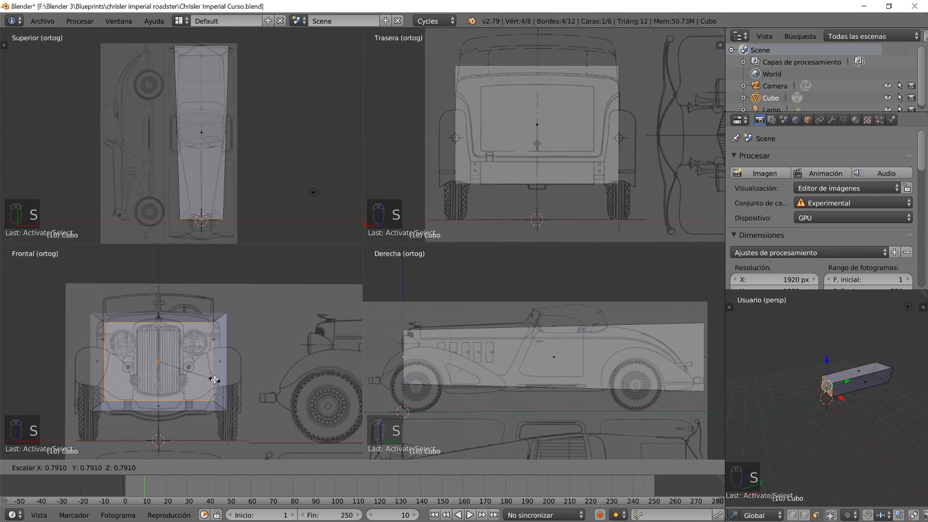
{"action": "left_click", "coordinate": [214, 380]}
{"action": "scroll", "coordinate": [220, 402], "scroll_direction": "up", "scroll_amount": 3}
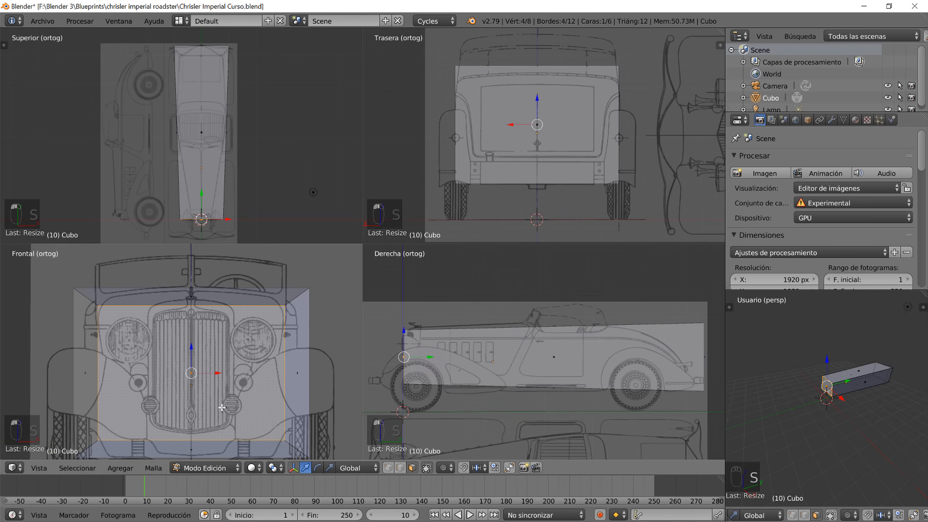
{"action": "key", "text": "s"}
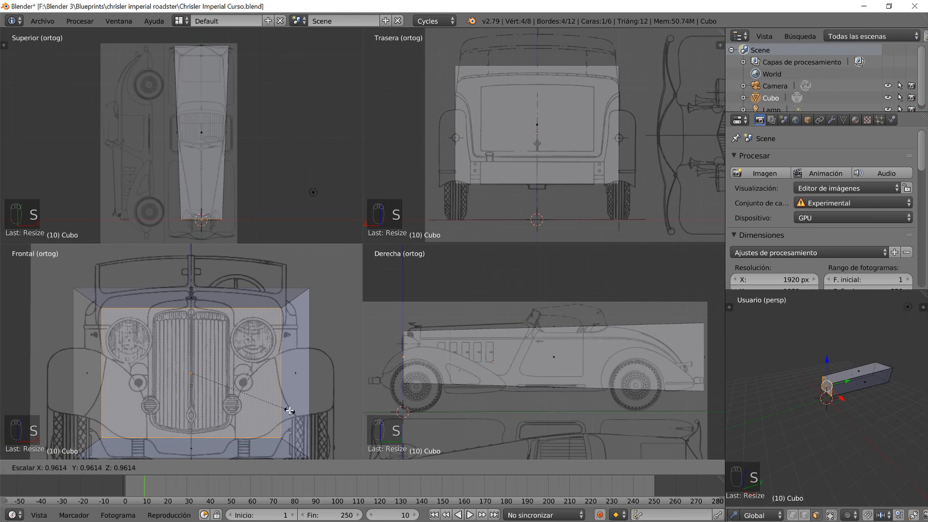
{"action": "left_click", "coordinate": [287, 409]}
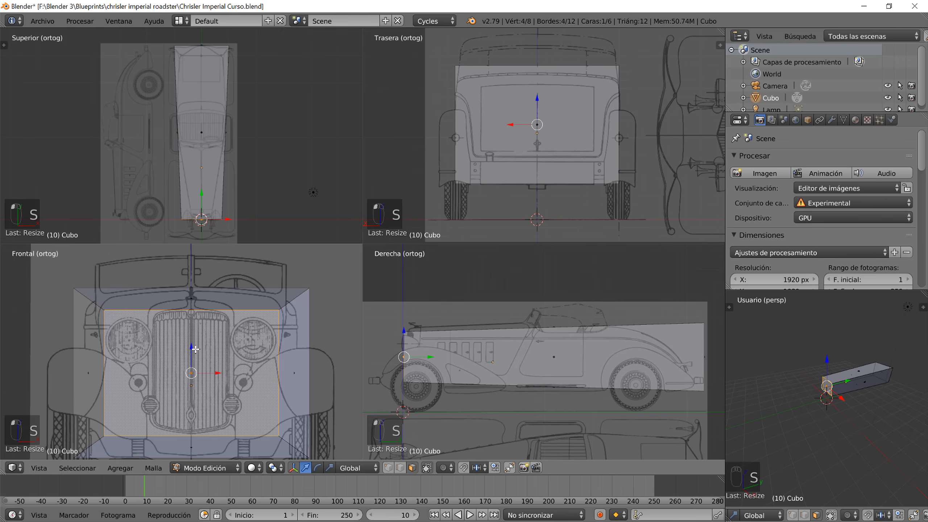
- Raise the front face slightly along Z and narrow it along X until it matches the radiator grille in the front view
{"action": "left_click_drag", "start_coordinate": [195, 349], "coordinate": [193, 348]}
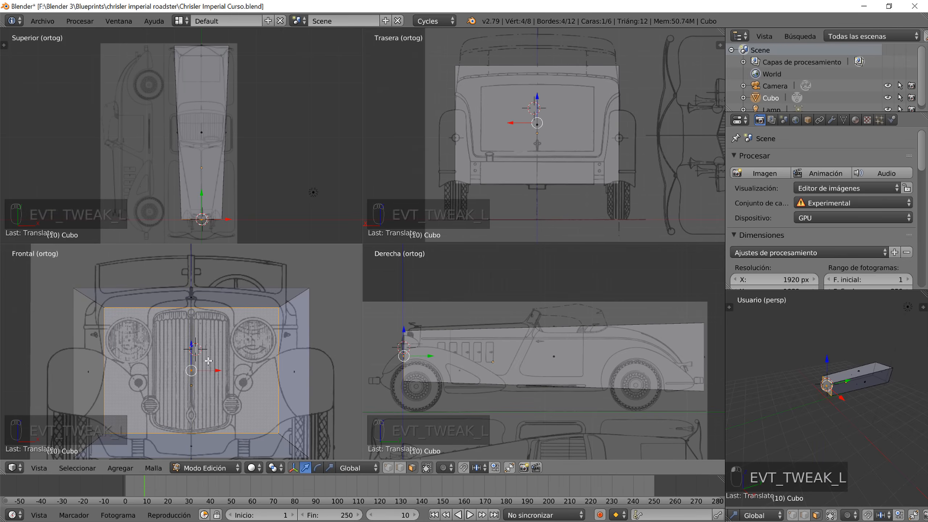
{"action": "key", "text": "s"}
{"action": "left_click", "coordinate": [196, 362]}
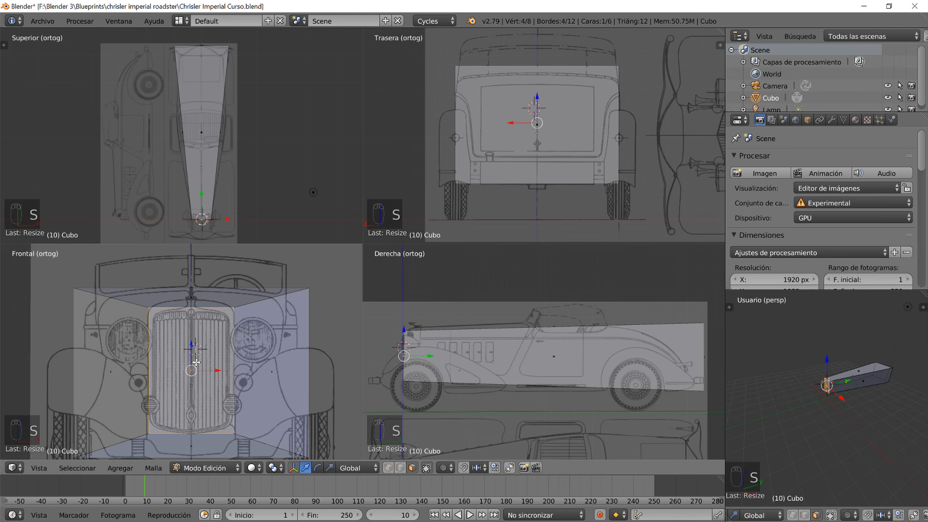
{"action": "key", "text": "s"}
{"action": "key", "text": "x"}
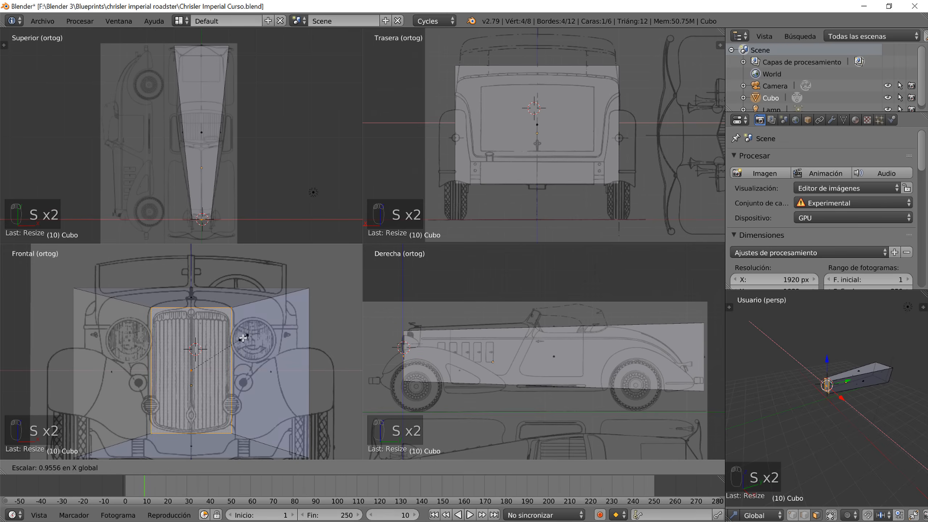
{"action": "left_click", "coordinate": [239, 341]}
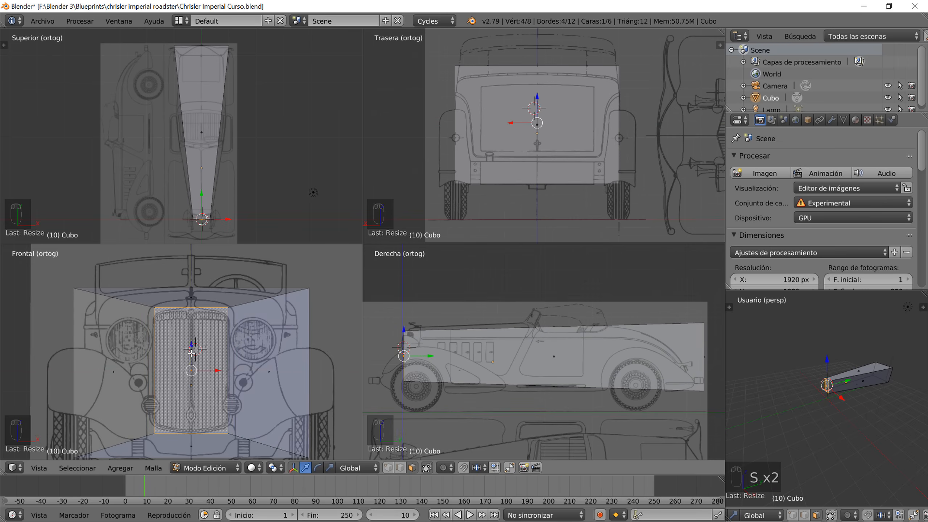
{"action": "left_click_drag", "start_coordinate": [193, 347], "coordinate": [194, 345]}
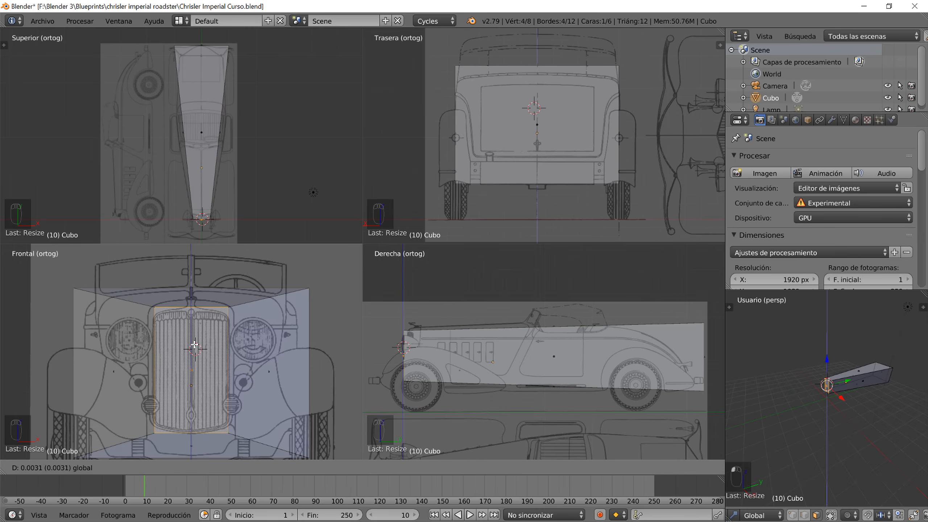
{"action": "left_click", "coordinate": [194, 345]}
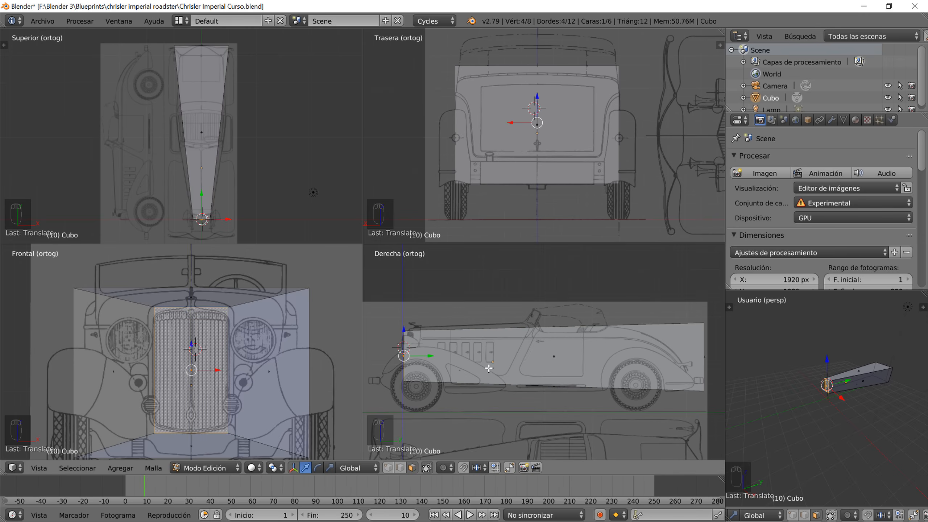
- Cut an edge loop around the block just behind the radiator, at the front seam of the hood in the right view
{"action": "scroll", "coordinate": [449, 361], "scroll_direction": "up", "scroll_amount": 3}
{"action": "middle_click_drag", "start_coordinate": [426, 375], "coordinate": [542, 391], "text": "shift"}
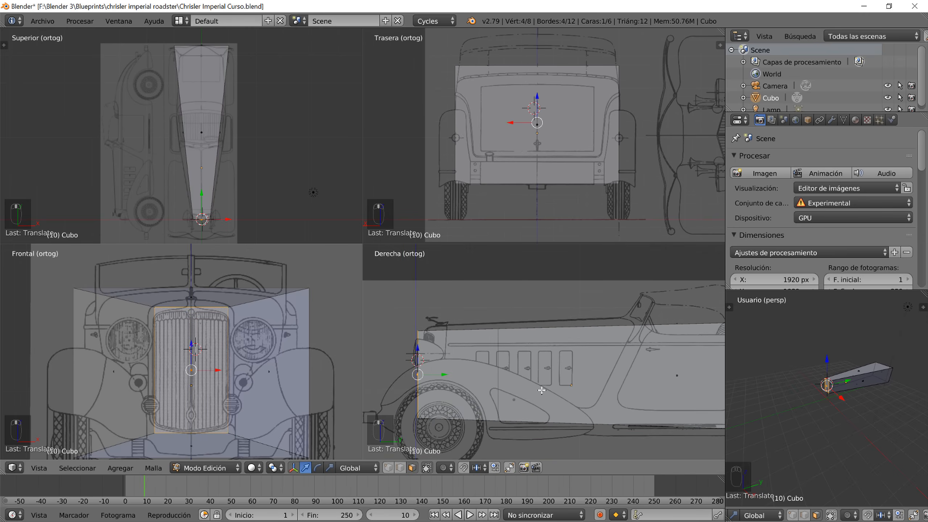
{"action": "scroll", "coordinate": [460, 377], "scroll_direction": "up", "scroll_amount": 1}
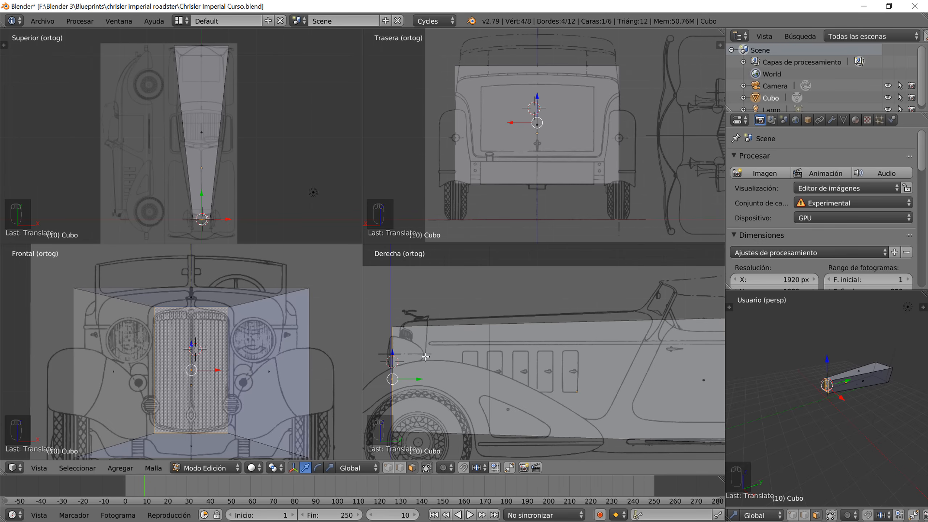
{"action": "scroll", "coordinate": [604, 376], "scroll_direction": "down", "scroll_amount": 2}
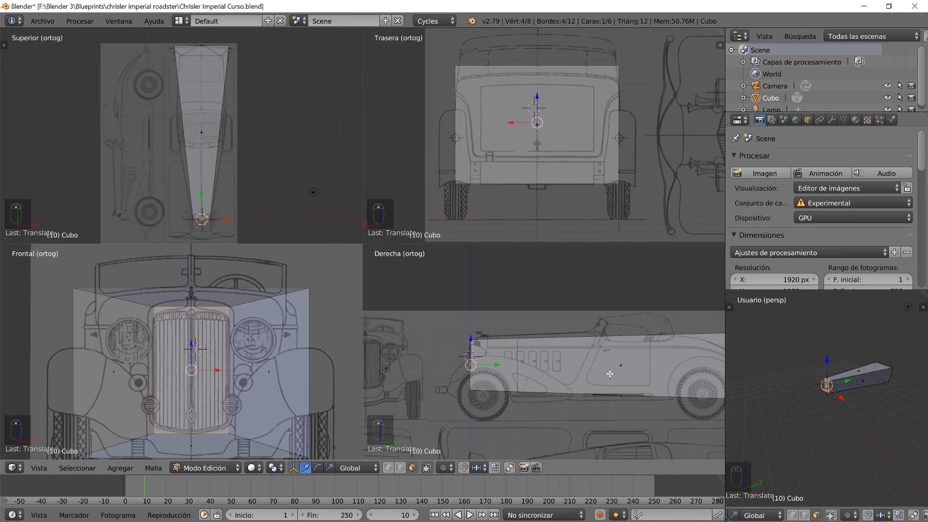
{"action": "key", "text": "ctrl+r"}
{"action": "left_click", "coordinate": [610, 340]}
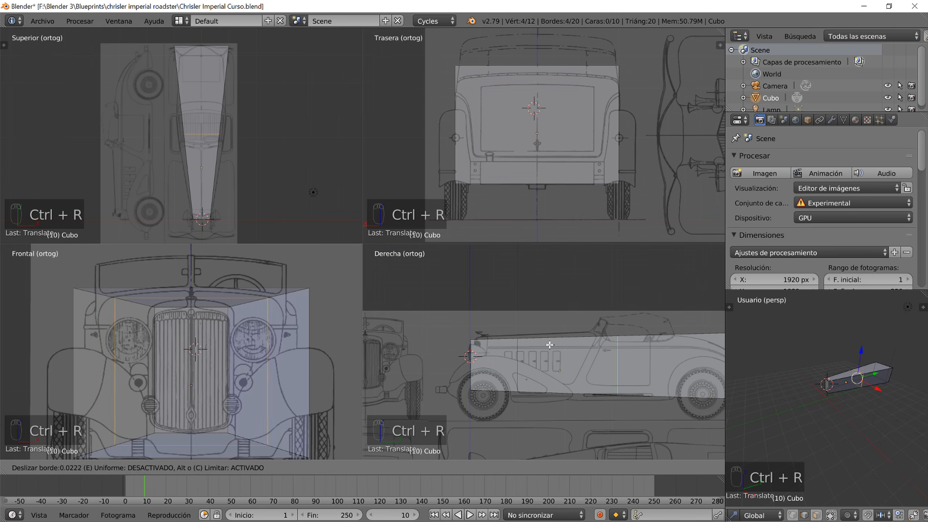
{"action": "left_click", "coordinate": [477, 351]}
- Scale the new front loop up slightly overall, and stretch it along Z by about 1.077 to reach the hood line
{"action": "scroll", "coordinate": [516, 374], "scroll_direction": "up", "scroll_amount": 4}
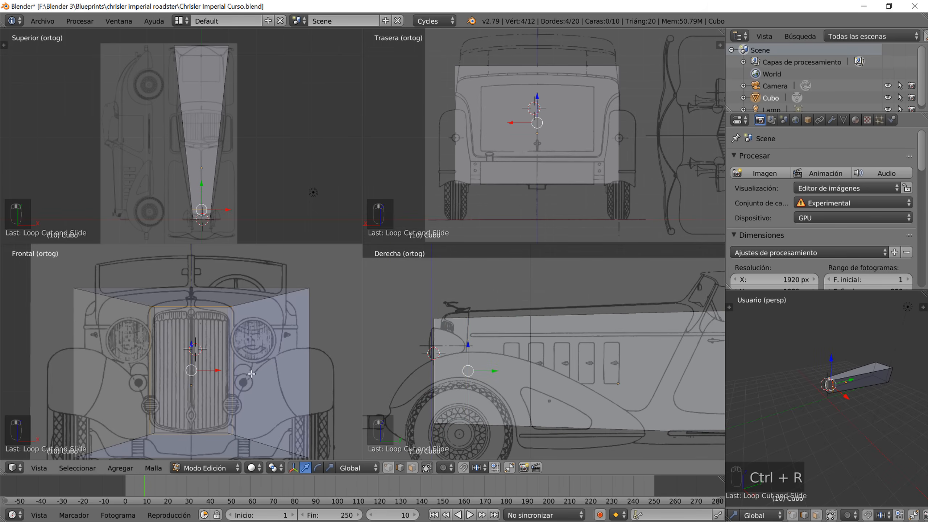
{"action": "key", "text": "s"}
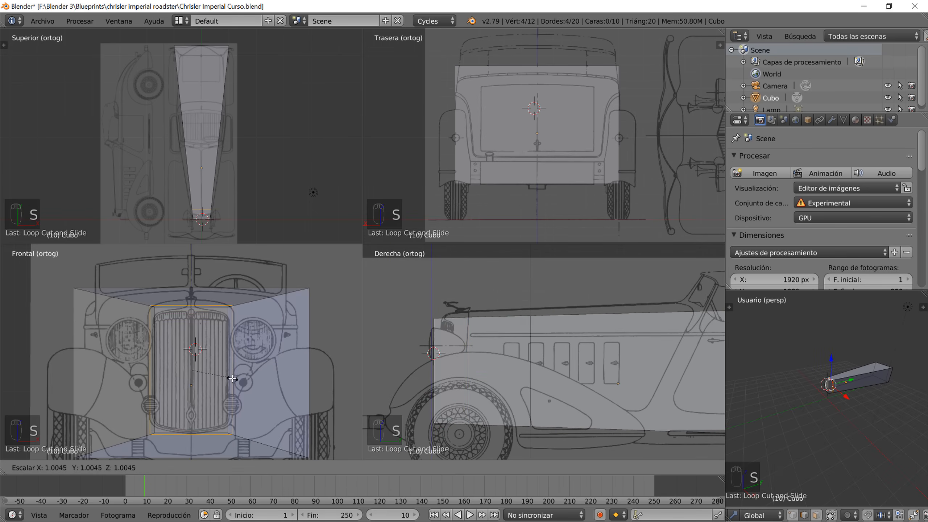
{"action": "left_click", "coordinate": [240, 387]}
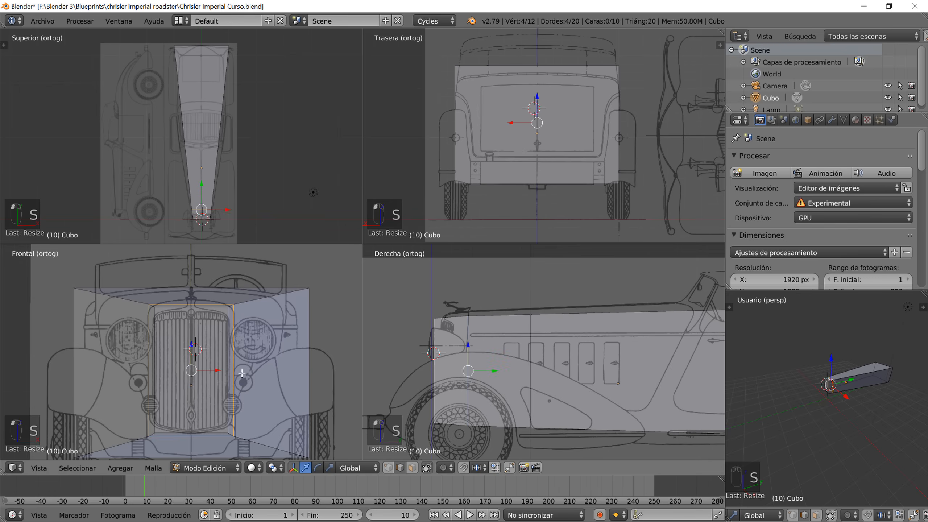
{"action": "key", "text": "s"}
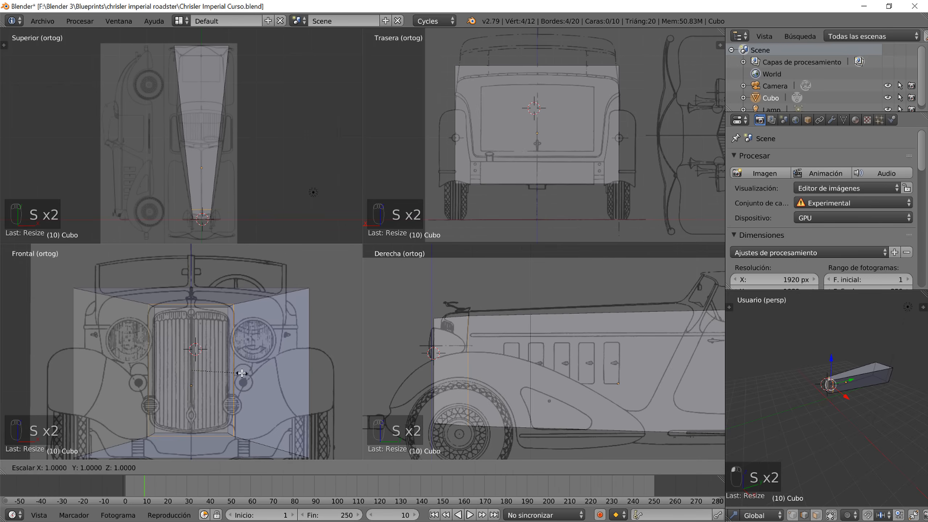
{"action": "key", "text": "z"}
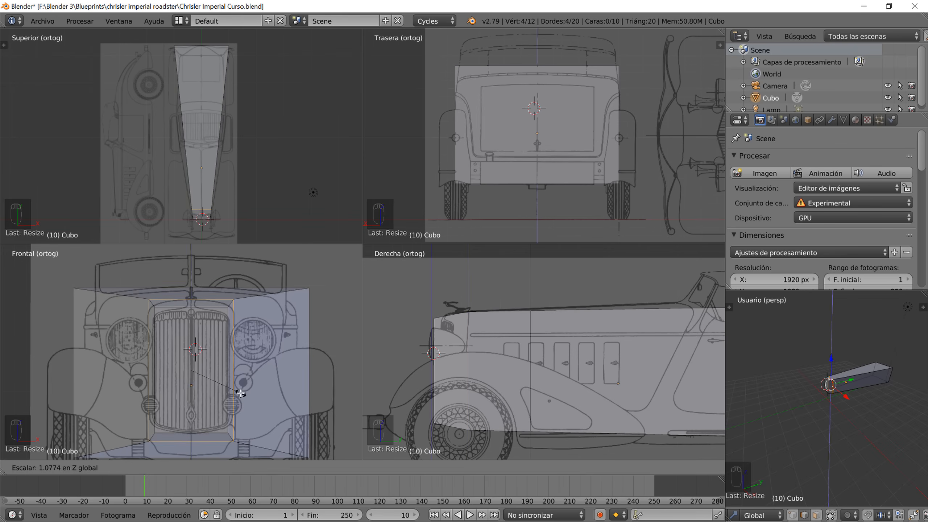
{"action": "left_click", "coordinate": [240, 393]}
- Lower the bottom edge of the front loop along Z to the level of the body's underside in the right view
{"action": "scroll", "coordinate": [656, 439], "scroll_direction": "down", "scroll_amount": 3}
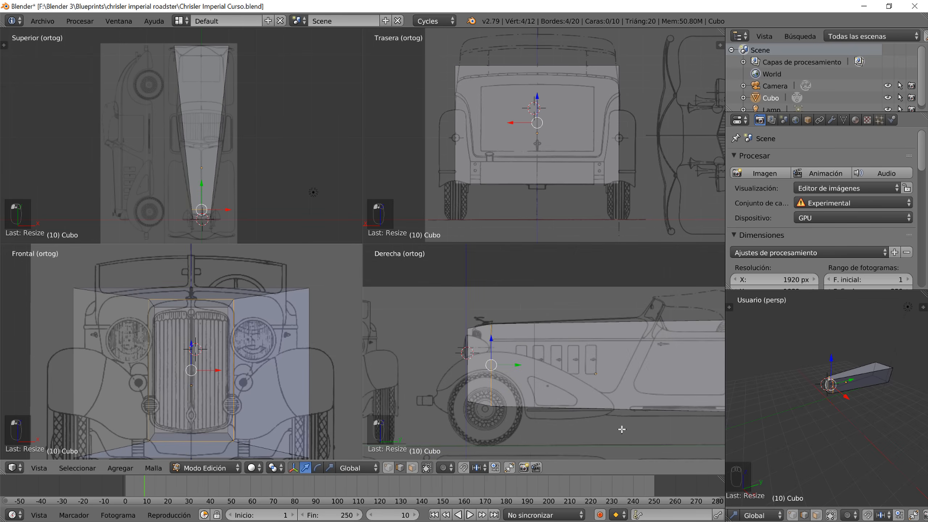
{"action": "middle_click_drag", "start_coordinate": [585, 419], "coordinate": [598, 403], "text": "shift"}
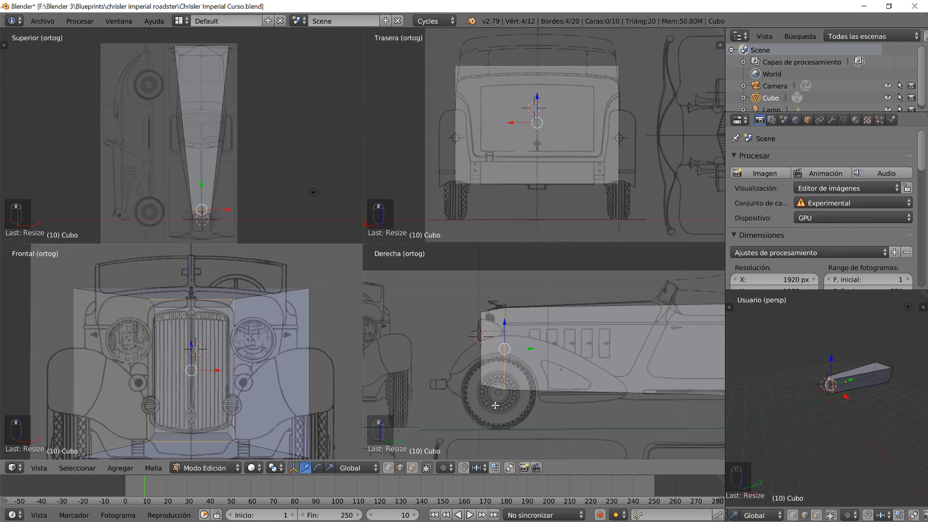
{"action": "mouse_move", "coordinate": [837, 421]}
{"action": "middle_mouse_down"}
{"action": "mouse_move", "coordinate": [853, 419]}
{"action": "mouse_move", "coordinate": [841, 418]}
{"action": "middle_mouse_up"}
{"action": "right_click", "coordinate": [831, 376]}
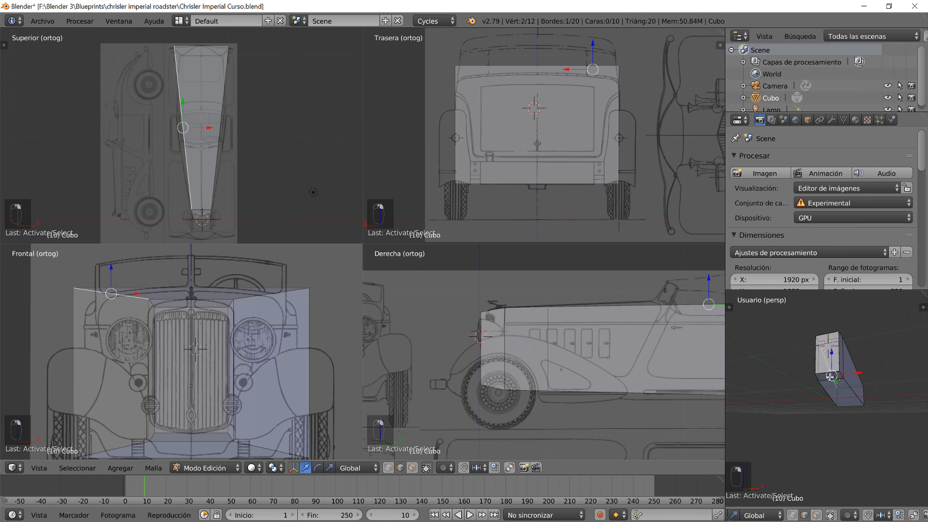
{"action": "right_click", "coordinate": [830, 380]}
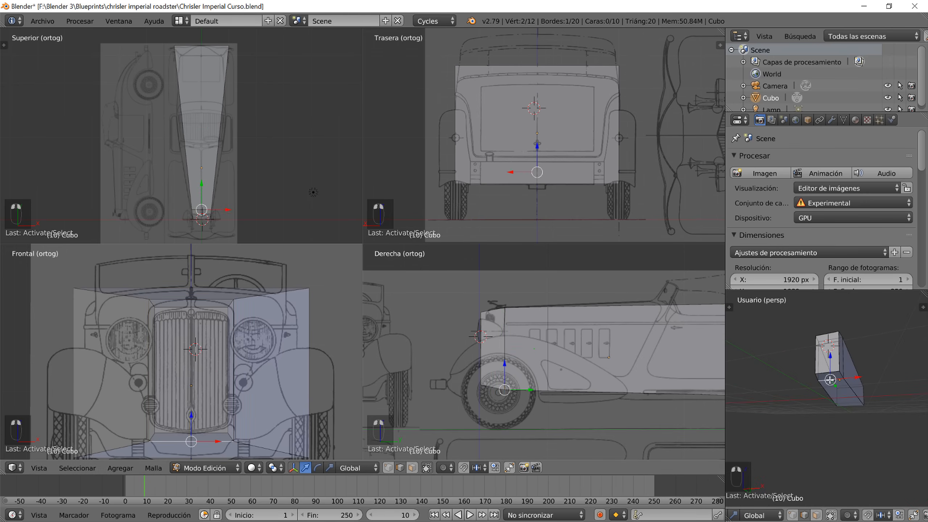
{"action": "left_click_drag", "start_coordinate": [503, 362], "coordinate": [500, 373]}
- Cut a second edge loop around the block just ahead of the door, near the windshield base in the right view
{"action": "scroll", "coordinate": [657, 423], "scroll_direction": "up", "scroll_amount": 3}
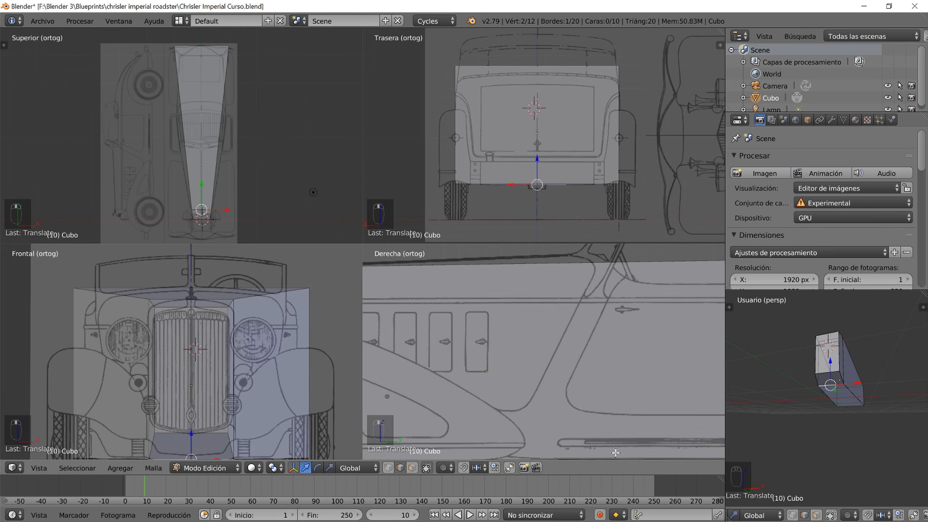
{"action": "scroll", "coordinate": [588, 388], "scroll_direction": "down", "scroll_amount": 5}
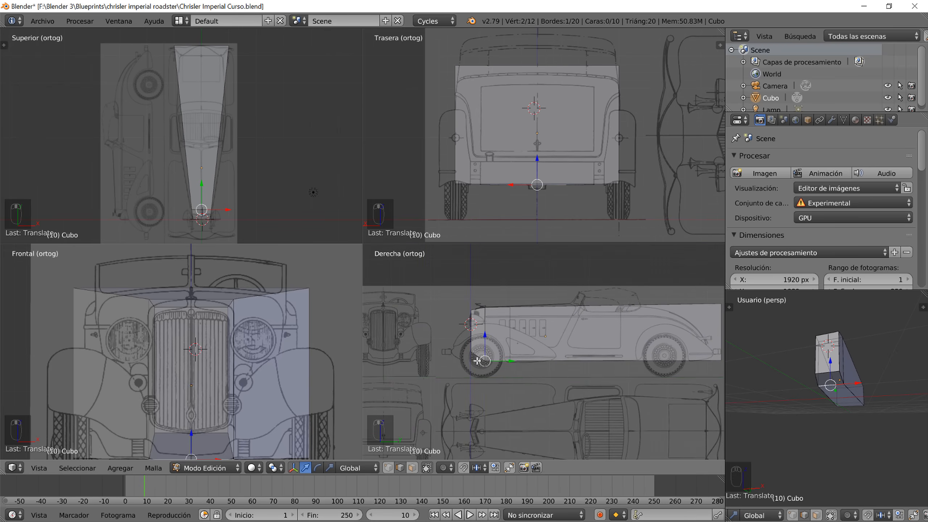
{"action": "scroll", "coordinate": [478, 360], "scroll_direction": "up", "scroll_amount": 2}
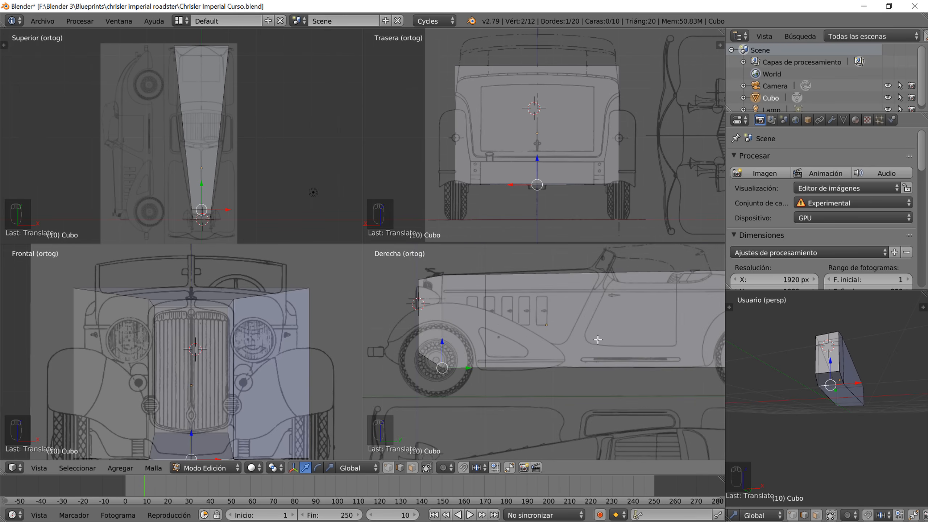
{"action": "key", "text": "ctrl+r"}
{"action": "left_click", "coordinate": [646, 277]}
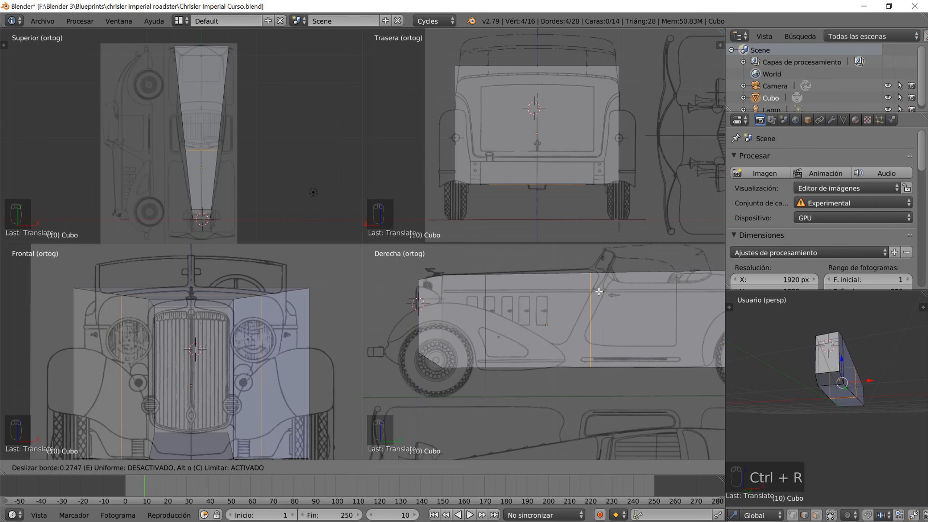
{"action": "left_click", "coordinate": [600, 292]}
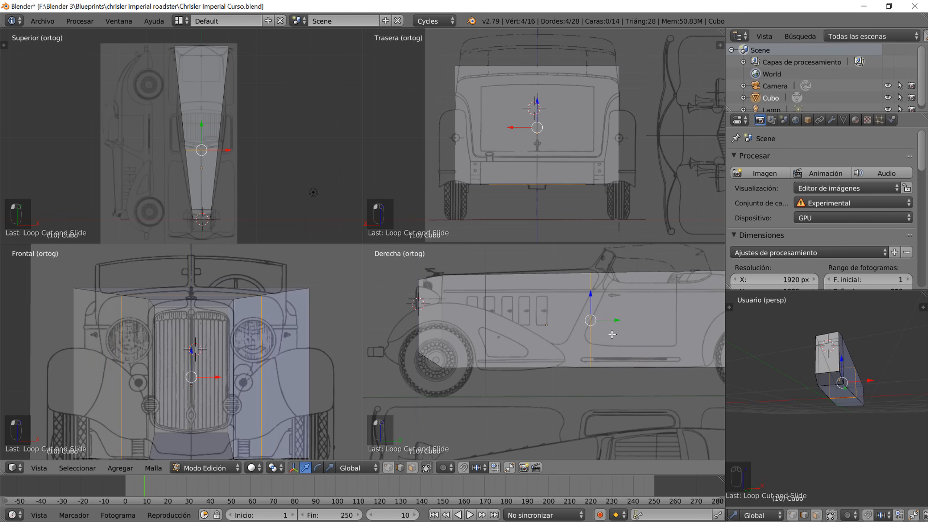
- Move the second loop's bottom edge forward along Y to the lower end of the slanted seam ahead of the door
{"action": "right_click", "coordinate": [848, 401]}
{"action": "middle_click_drag", "start_coordinate": [833, 417], "coordinate": [769, 426]}
{"action": "scroll", "coordinate": [852, 413], "scroll_direction": "down", "scroll_amount": 2}
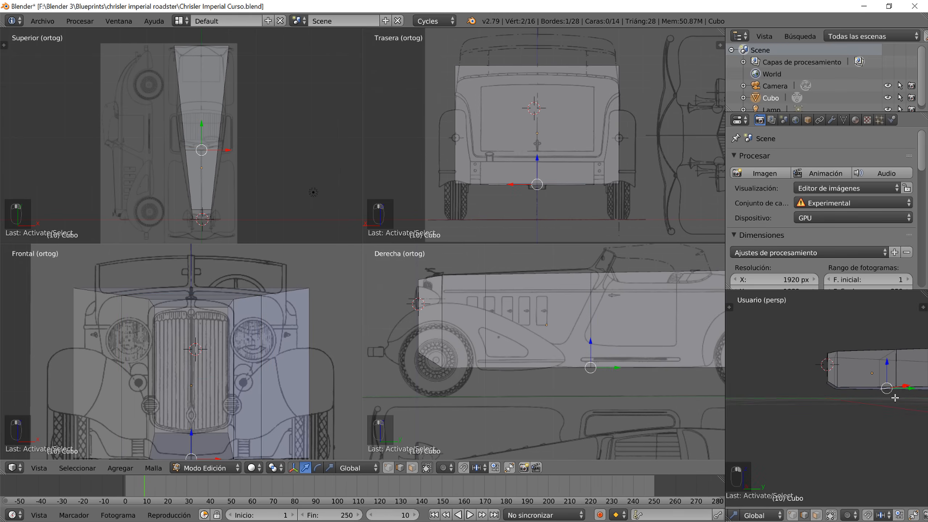
{"action": "middle_click_drag", "start_coordinate": [888, 410], "coordinate": [868, 437]}
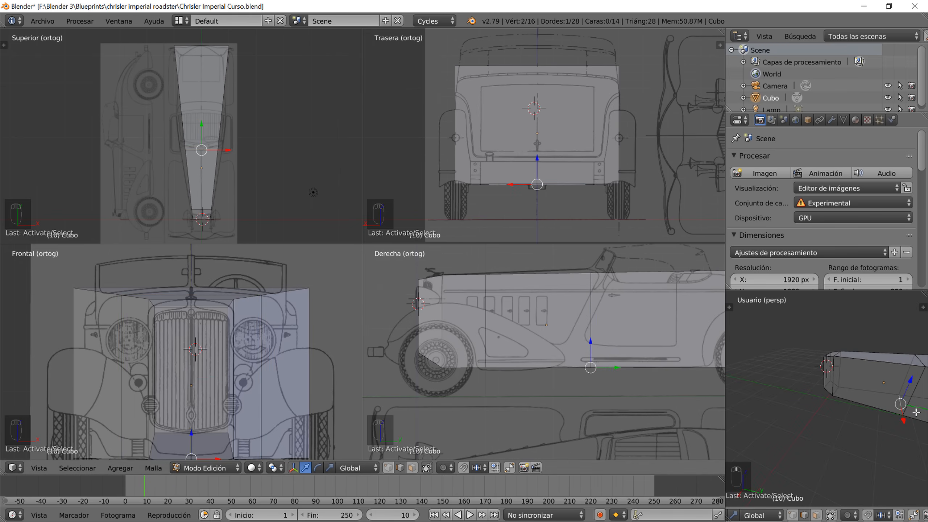
{"action": "middle_click_drag", "start_coordinate": [894, 422], "coordinate": [855, 420]}
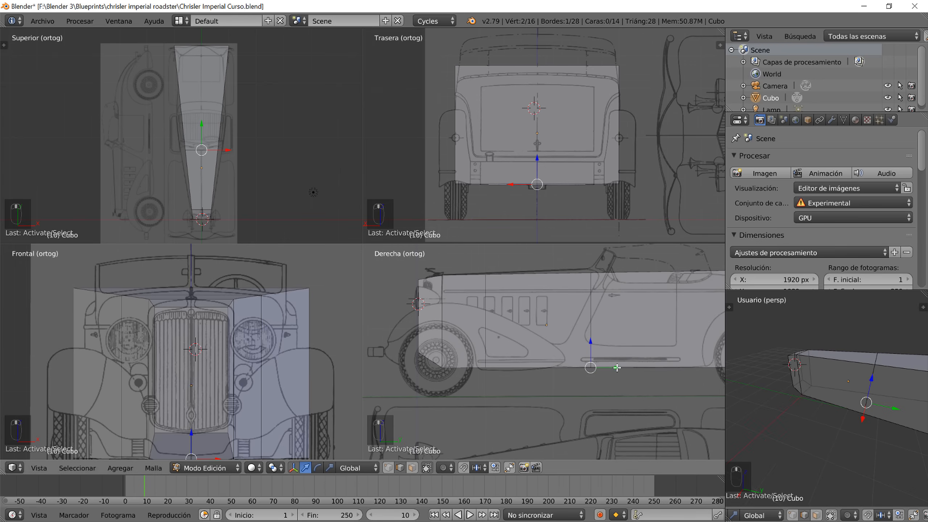
{"action": "left_click_drag", "start_coordinate": [617, 367], "coordinate": [582, 367]}
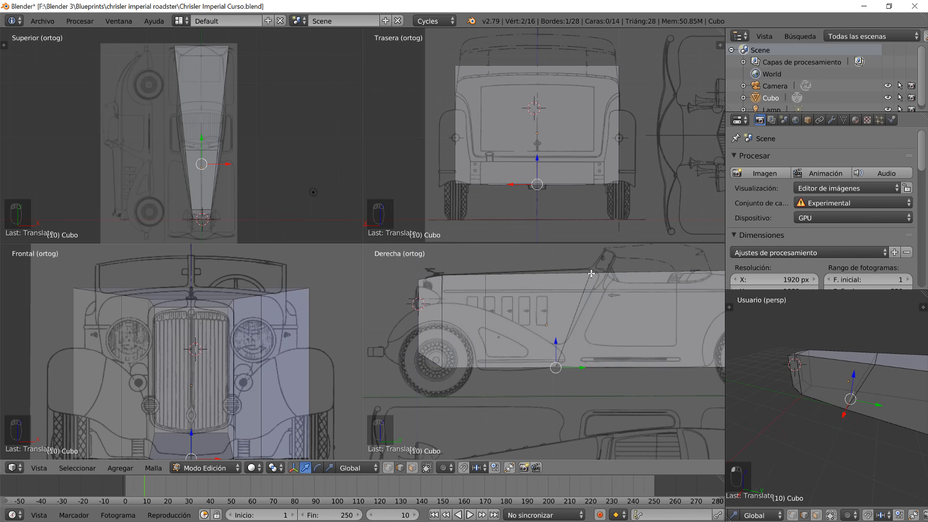
- Move the second loop's top edge rearward along Y to the base of the windshield
{"action": "right_click", "coordinate": [877, 356]}
{"action": "middle_click_drag", "start_coordinate": [879, 387], "coordinate": [862, 422]}
{"action": "left_click_drag", "start_coordinate": [616, 273], "coordinate": [625, 277]}
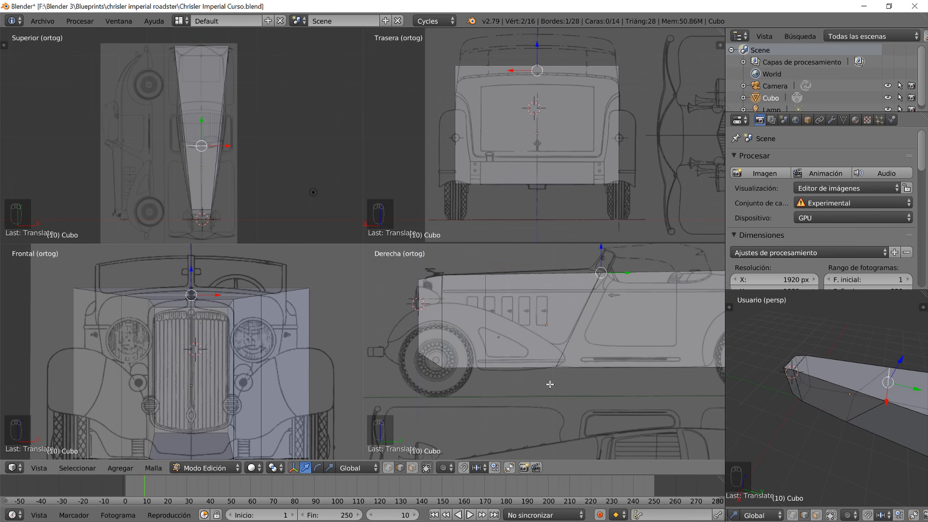
- Nudge the second loop's bottom edge slightly farther forward along Y to match the slanted seam in the right view
{"action": "mouse_move", "coordinate": [863, 414]}
{"action": "middle_mouse_down"}
{"action": "mouse_move", "coordinate": [877, 428]}
{"action": "mouse_move", "coordinate": [880, 416]}
{"action": "middle_mouse_up"}
{"action": "right_click", "coordinate": [860, 389]}
{"action": "right_click", "coordinate": [854, 393]}
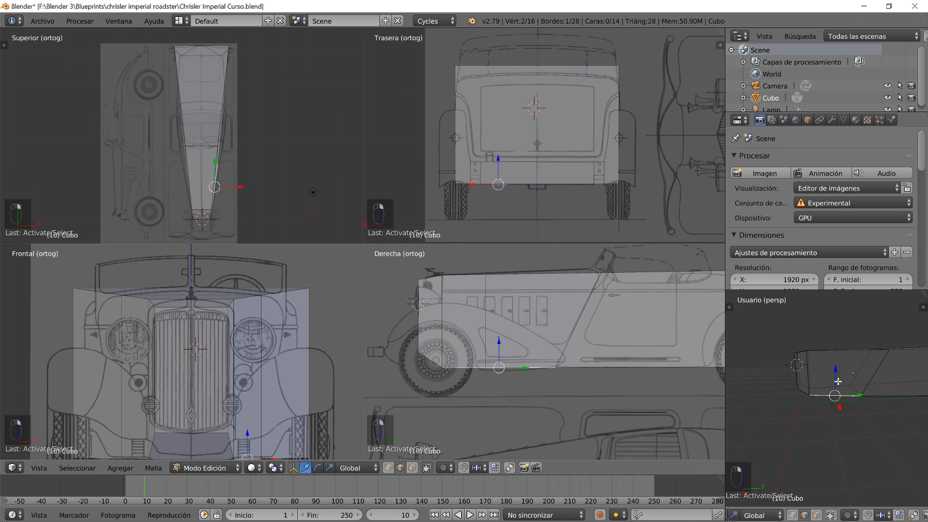
{"action": "right_click", "coordinate": [855, 390]}
{"action": "key", "text": "g"}
{"action": "key", "text": "y"}
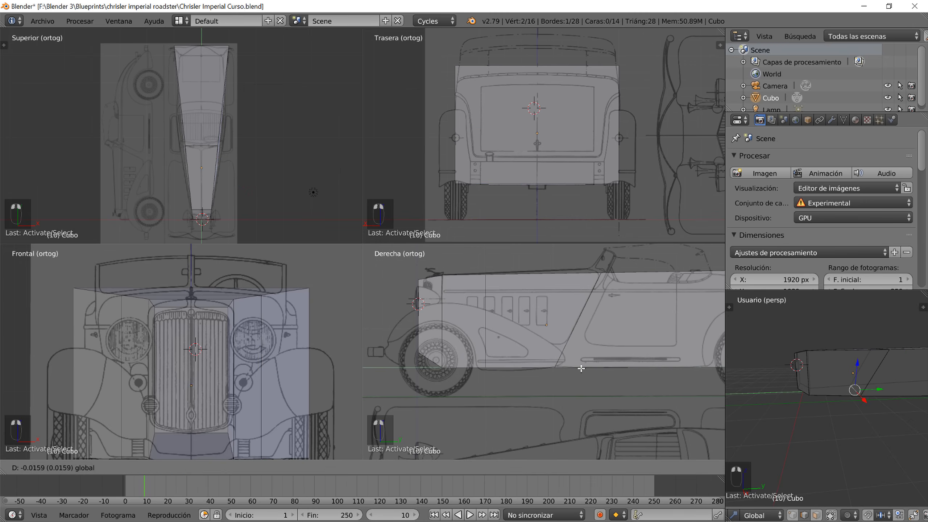
{"action": "left_click", "coordinate": [581, 368]}
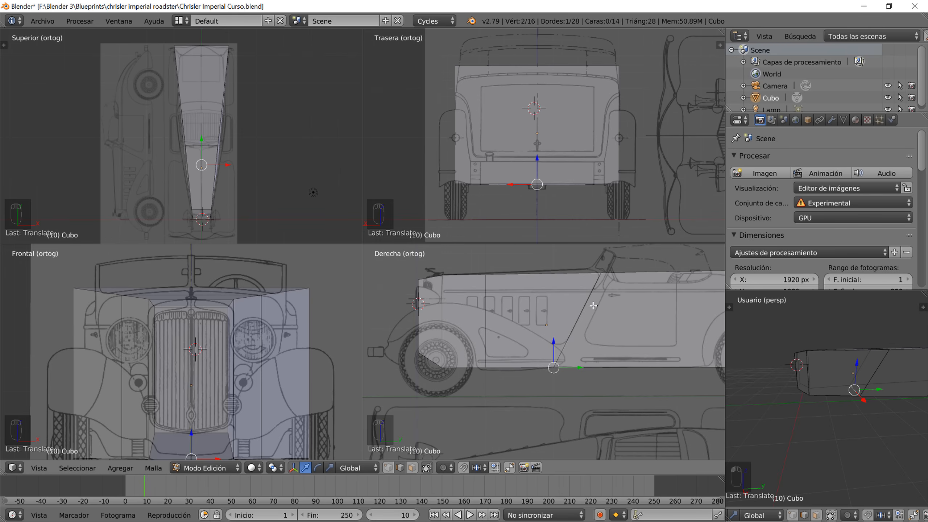
- Select the whole slanted loop and widen it along X by about 1.33 toward the body's outline
{"action": "right_click", "coordinate": [263, 315]}
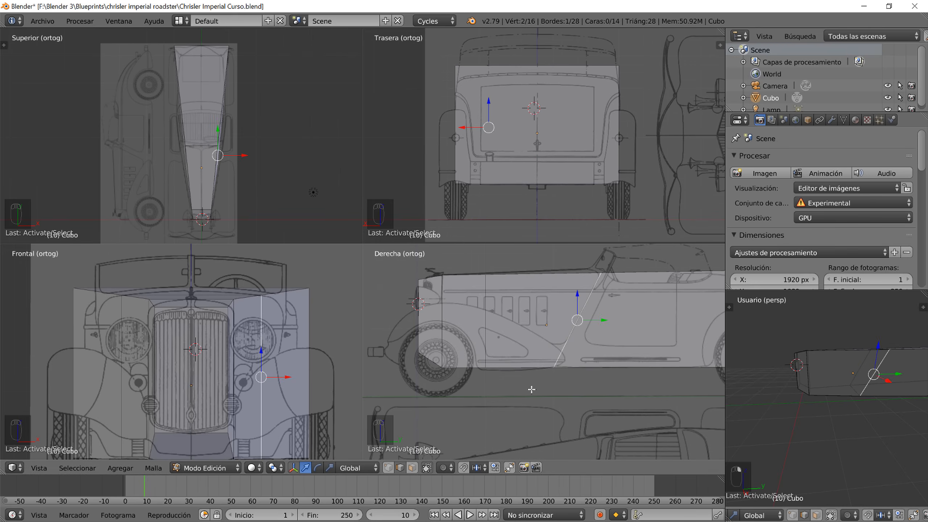
{"action": "right_click", "coordinate": [263, 337], "text": "alt"}
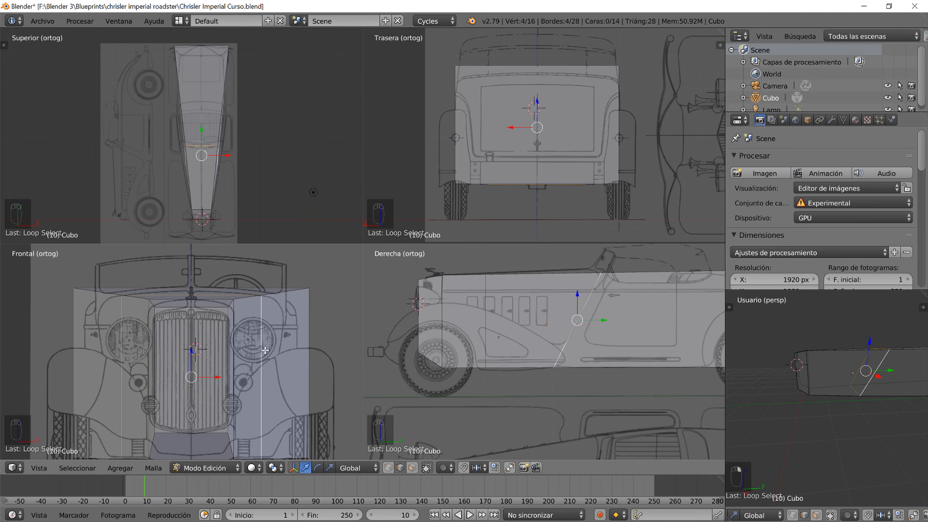
{"action": "key", "text": "s"}
{"action": "key", "text": "x"}
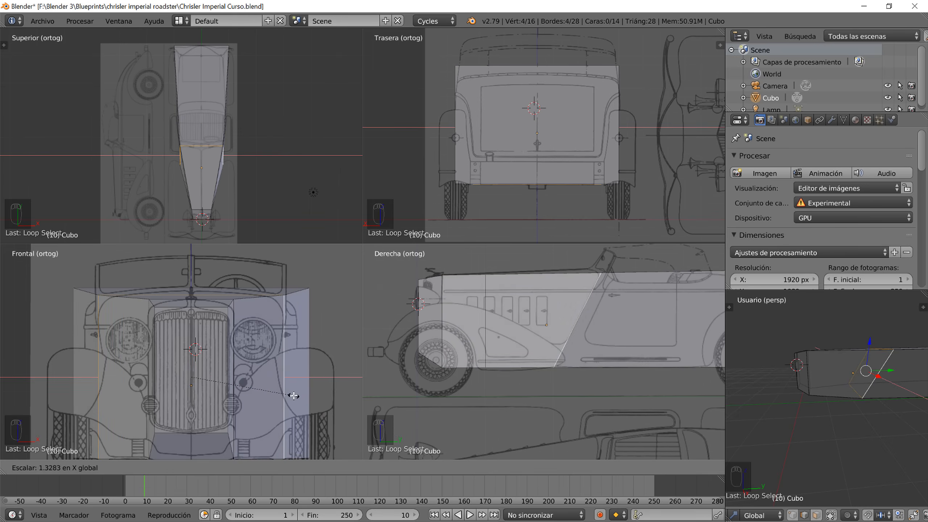
{"action": "left_click", "coordinate": [293, 395]}
- Raise the slanted loop's top edge slightly along Z to the cowl line beneath the windshield
{"action": "right_click", "coordinate": [190, 292]}
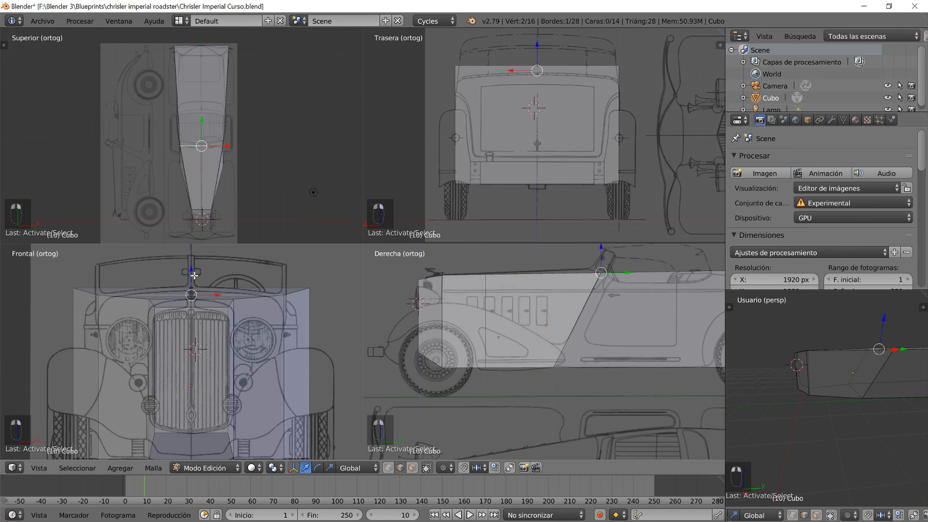
{"action": "key", "text": "g"}
{"action": "key", "text": "z"}
{"action": "left_click_drag", "start_coordinate": [192, 270], "coordinate": [193, 270]}
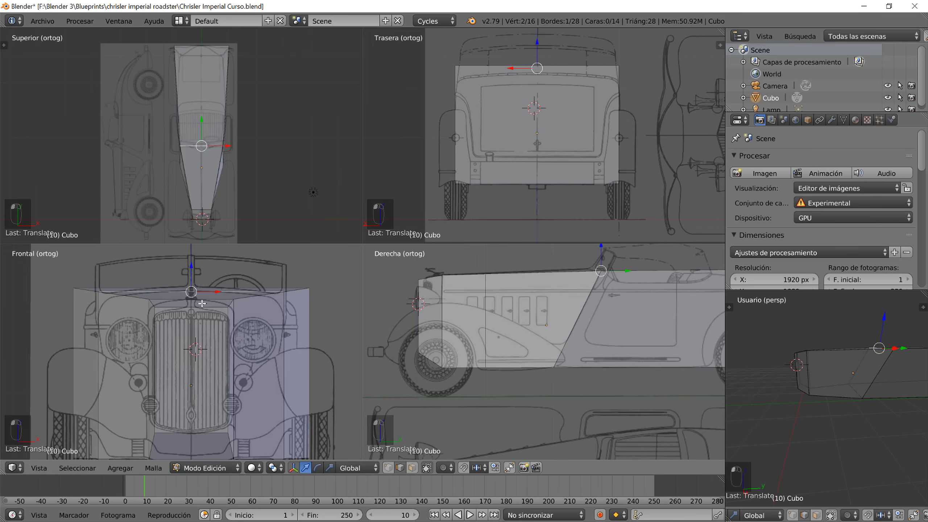
- Select the slanted loop's bottom edge and narrow it along X to about 0.85 to match the body outline
{"action": "scroll", "coordinate": [208, 373], "scroll_direction": "down", "scroll_amount": 1}
{"action": "middle_click_drag", "start_coordinate": [213, 400], "coordinate": [240, 352], "text": "shift"}
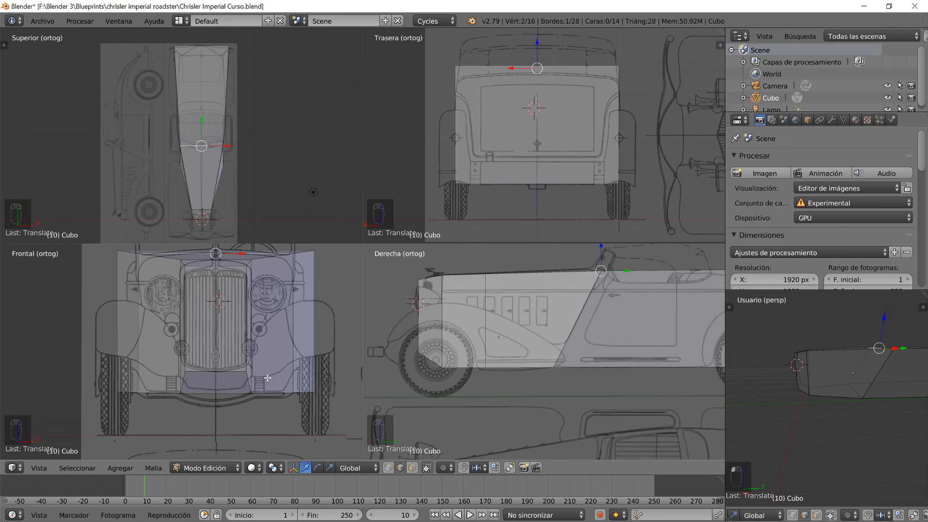
{"action": "middle_click_drag", "start_coordinate": [214, 302], "coordinate": [220, 353], "text": "shift"}
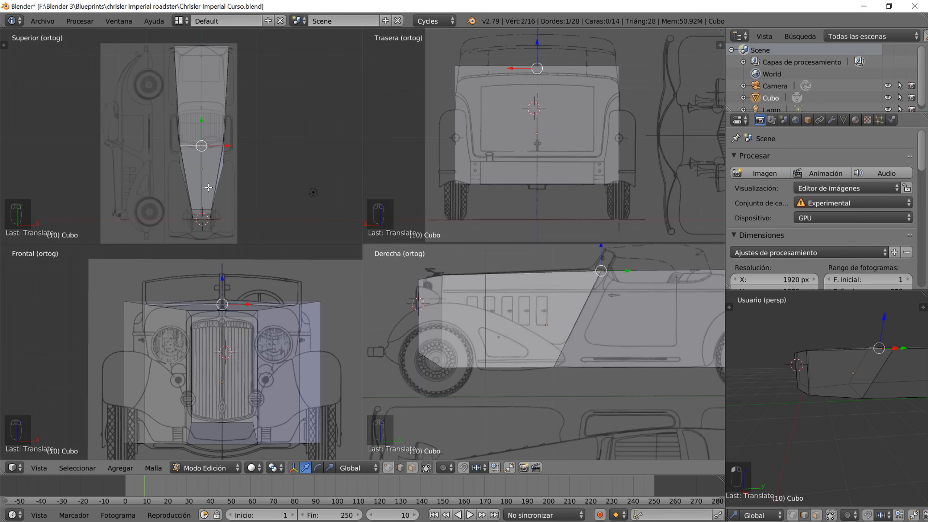
{"action": "scroll", "coordinate": [205, 187], "scroll_direction": "up", "scroll_amount": 5}
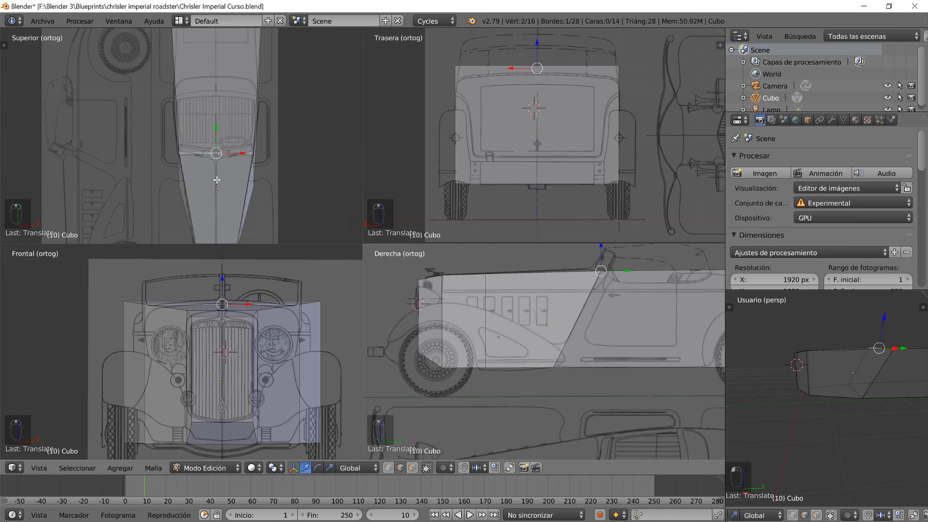
{"action": "right_click", "coordinate": [855, 389]}
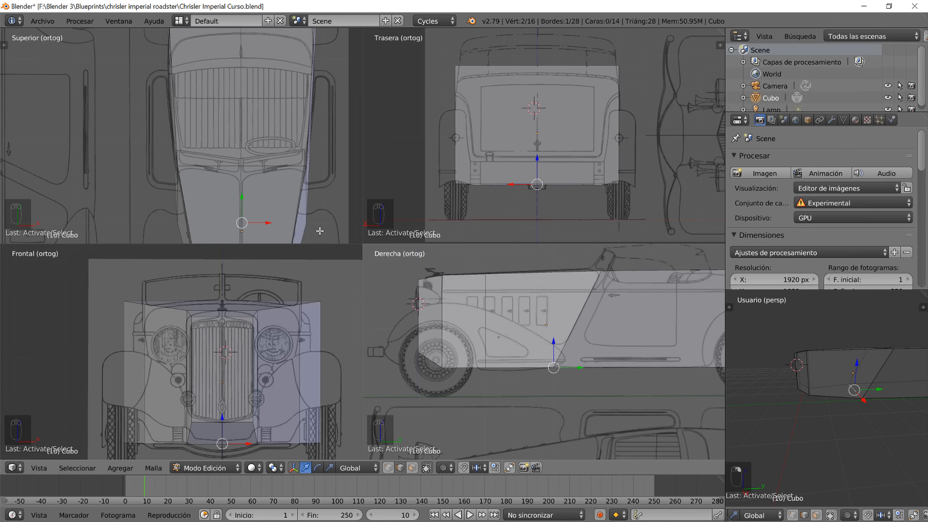
{"action": "key", "text": "s"}
{"action": "key", "text": "x"}
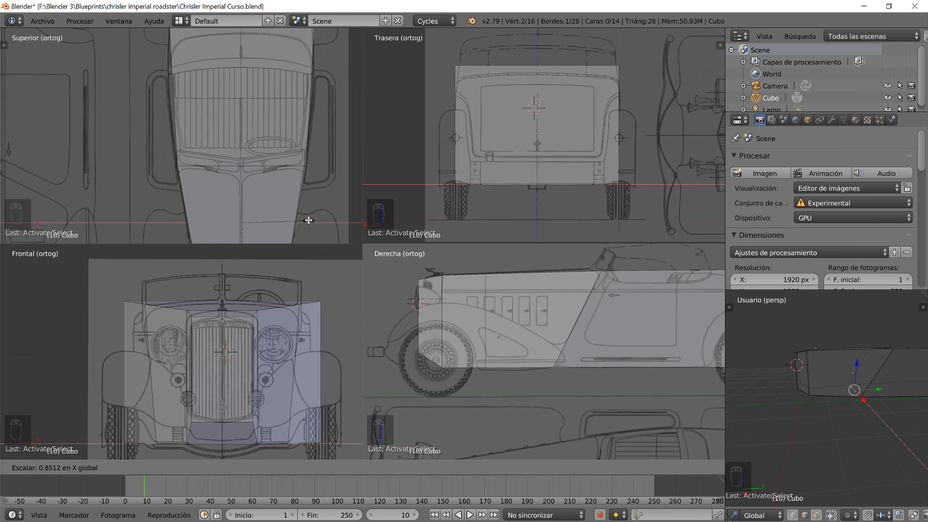
{"action": "left_click", "coordinate": [306, 217]}
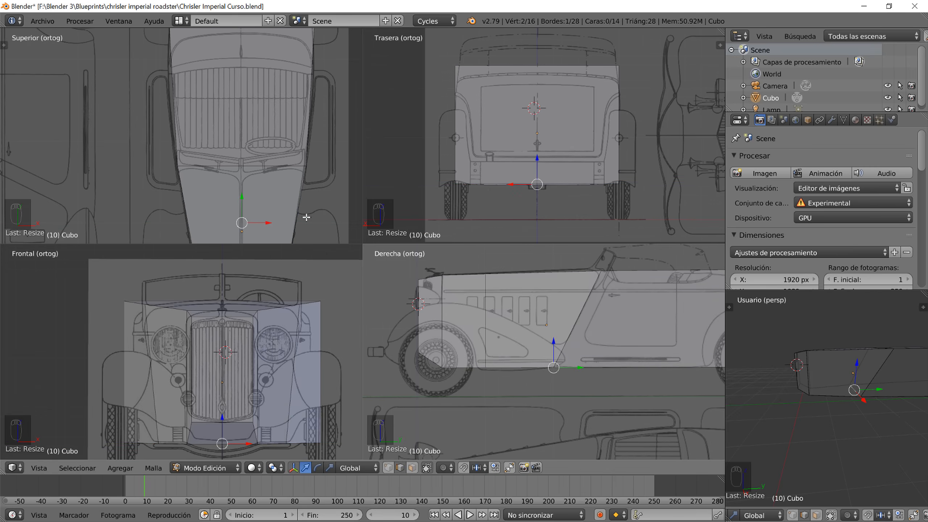
- Add an edge loop just behind the slanted seam, at the front of the door, with an edge slide of about 0.89
{"action": "scroll", "coordinate": [304, 220], "scroll_direction": "down", "scroll_amount": 1}
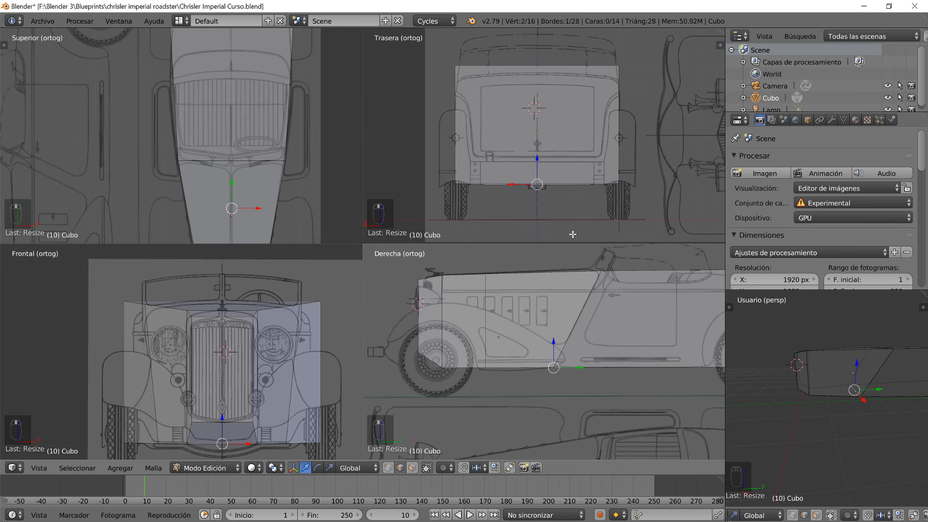
{"action": "middle_click_drag", "start_coordinate": [844, 394], "coordinate": [826, 358]}
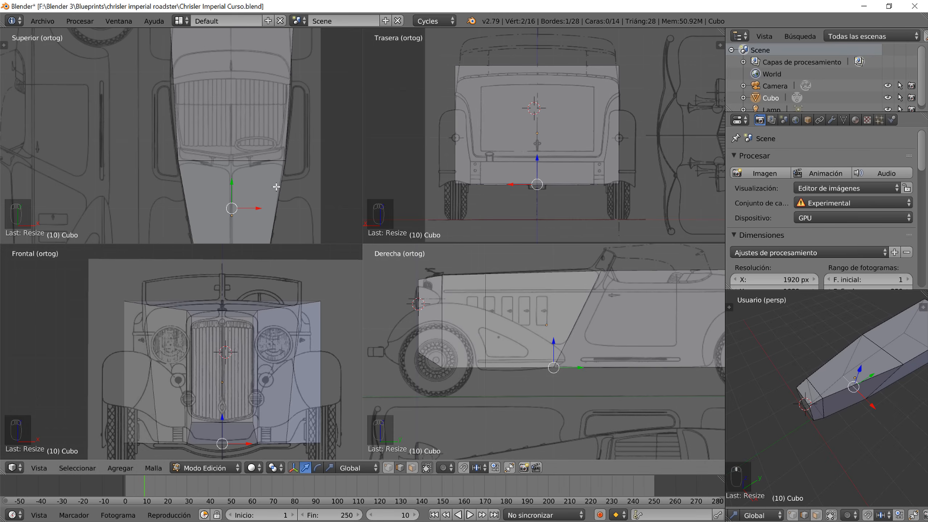
{"action": "middle_click_drag", "start_coordinate": [873, 385], "coordinate": [868, 384]}
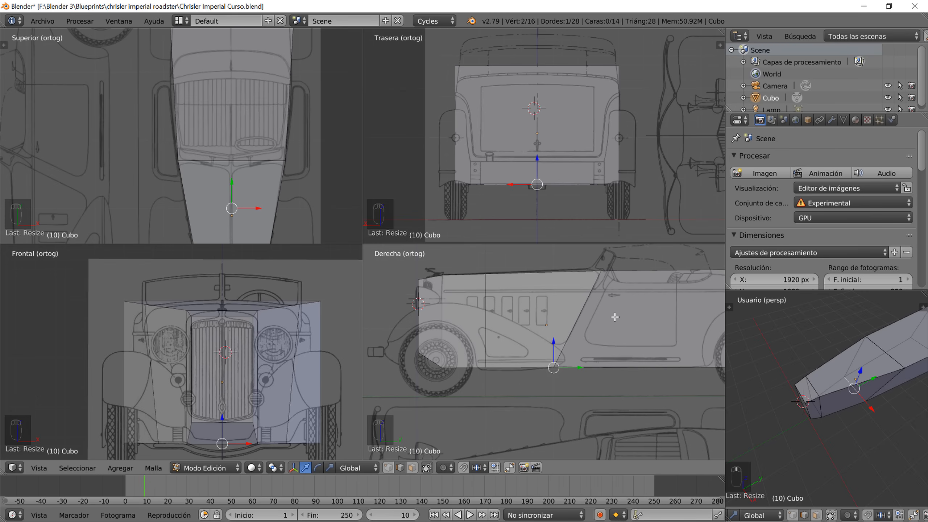
{"action": "scroll", "coordinate": [612, 311], "scroll_direction": "up", "scroll_amount": 3}
{"action": "scroll", "coordinate": [568, 356], "scroll_direction": "down", "scroll_amount": 2}
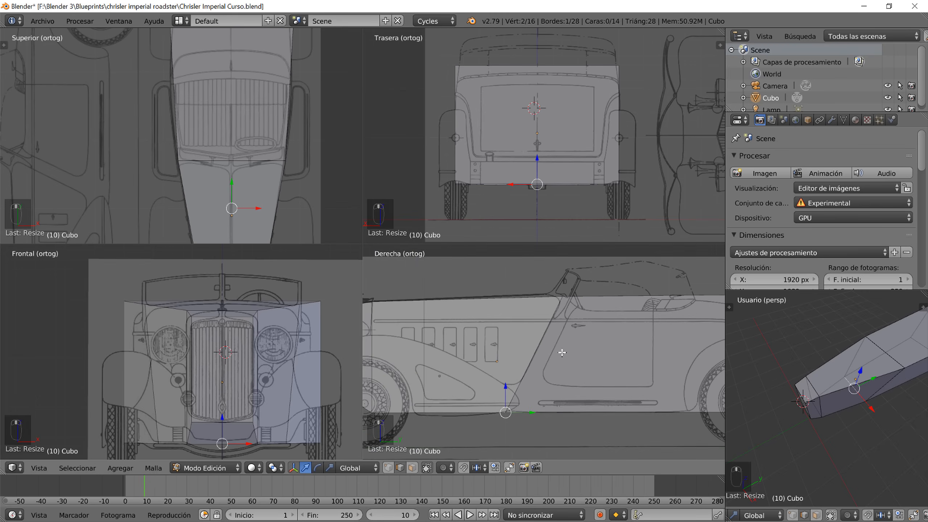
{"action": "key", "text": "ctrl+r"}
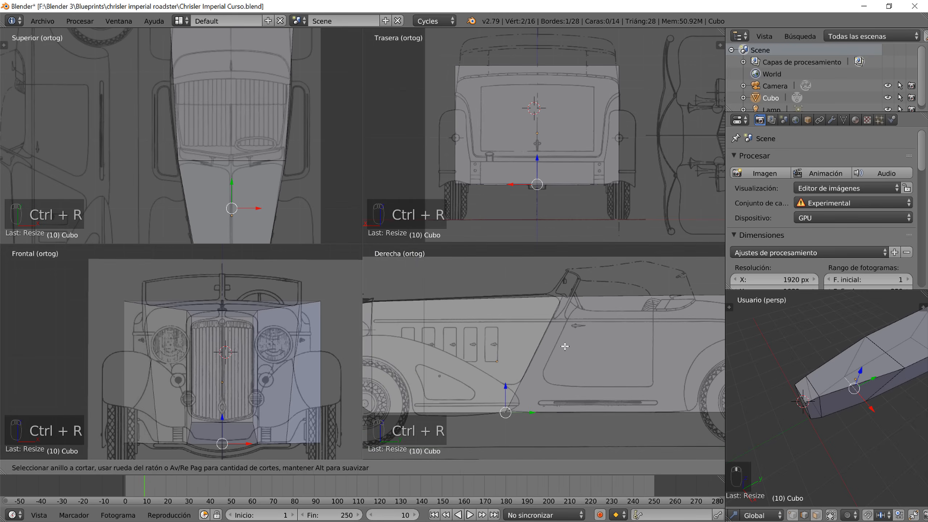
{"action": "left_click", "coordinate": [590, 299]}
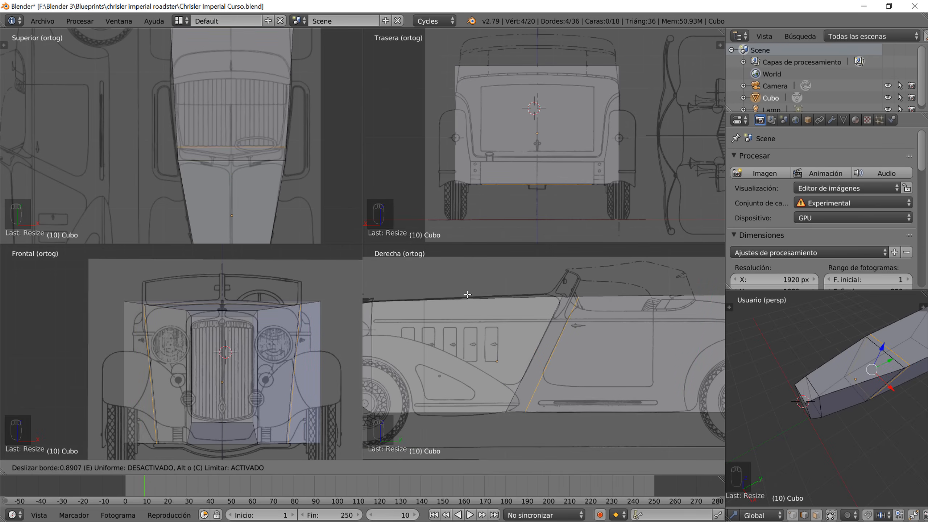
{"action": "left_click", "coordinate": [467, 294]}
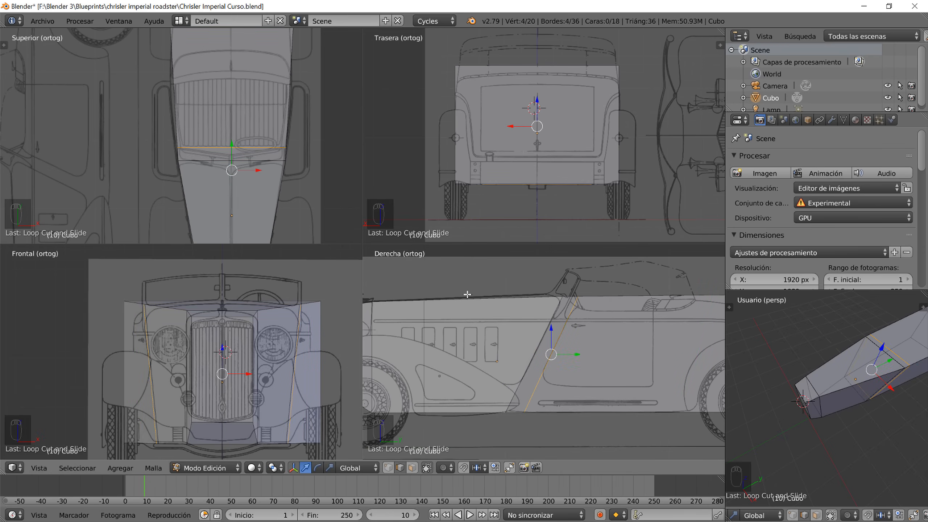
- Select the new loop's top edge, lower it to the door's upper line and shift it slightly forward
{"action": "right_click", "coordinate": [875, 371]}
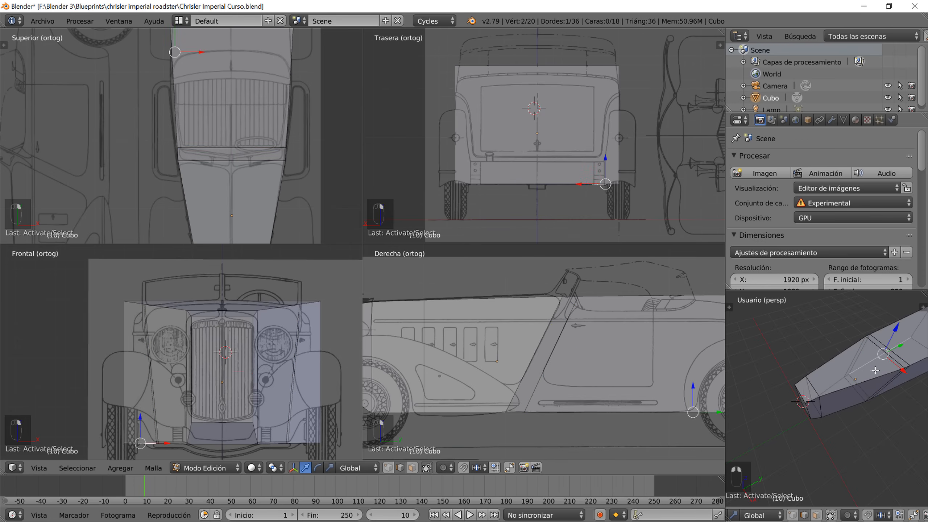
{"action": "right_click", "coordinate": [885, 345]}
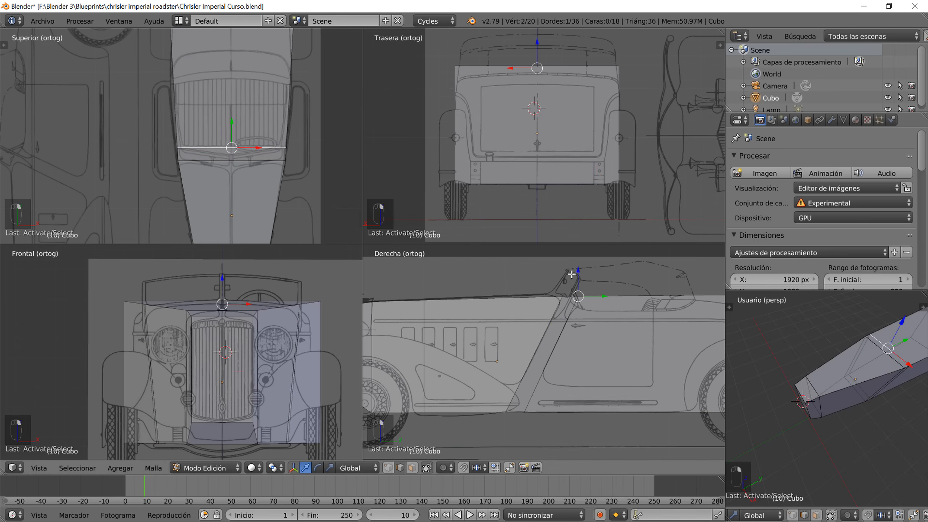
{"action": "left_click_drag", "start_coordinate": [579, 269], "coordinate": [600, 310]}
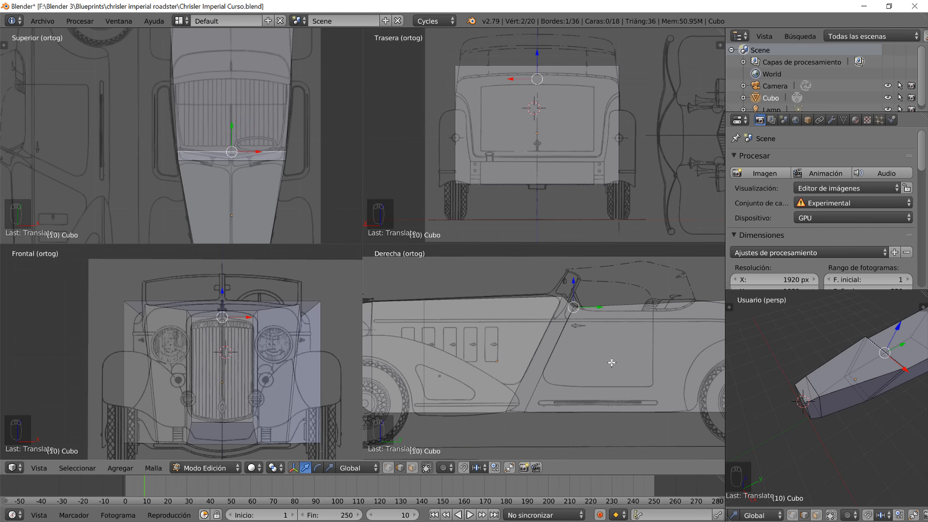
- Add an edge loop across the rear part of the door with an edge slide of about 0.37
{"action": "key", "text": "ctrl+r"}
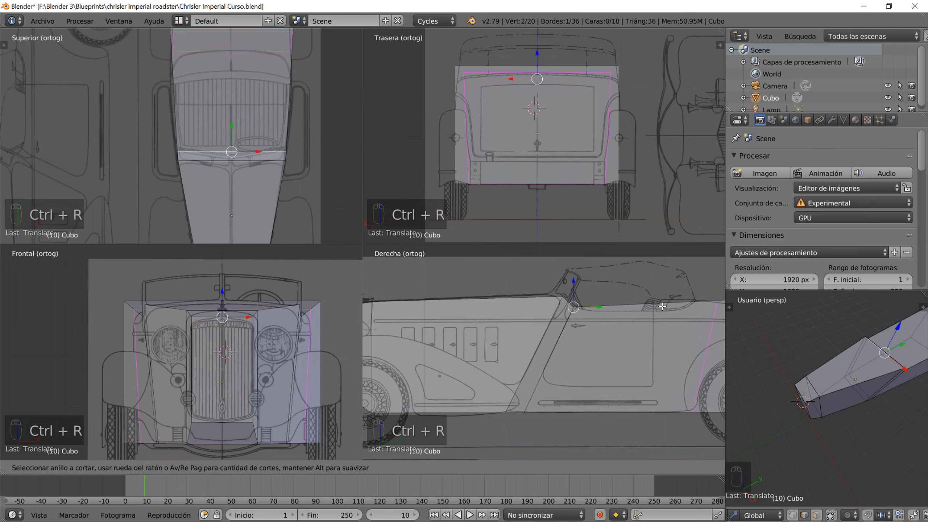
{"action": "left_click", "coordinate": [663, 306]}
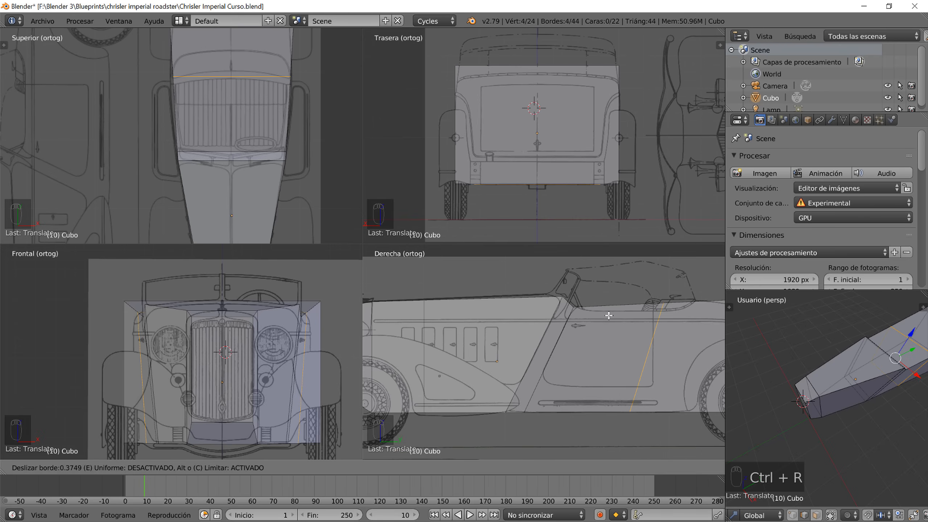
{"action": "left_click", "coordinate": [609, 317]}
- Scale the rear door loop along Y until it stands vertical in the right view
{"action": "scroll", "coordinate": [614, 356], "scroll_direction": "down", "scroll_amount": 2}
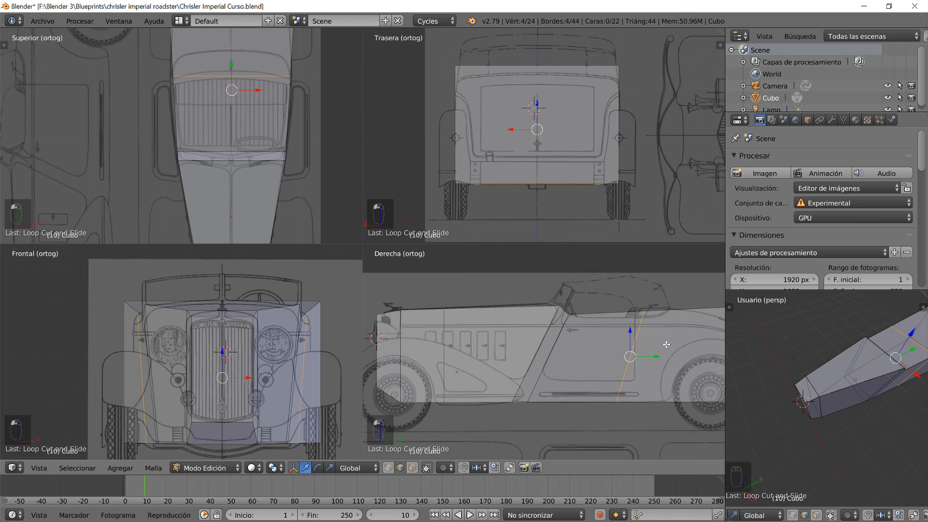
{"action": "scroll", "coordinate": [613, 356], "scroll_direction": "up", "scroll_amount": 4}
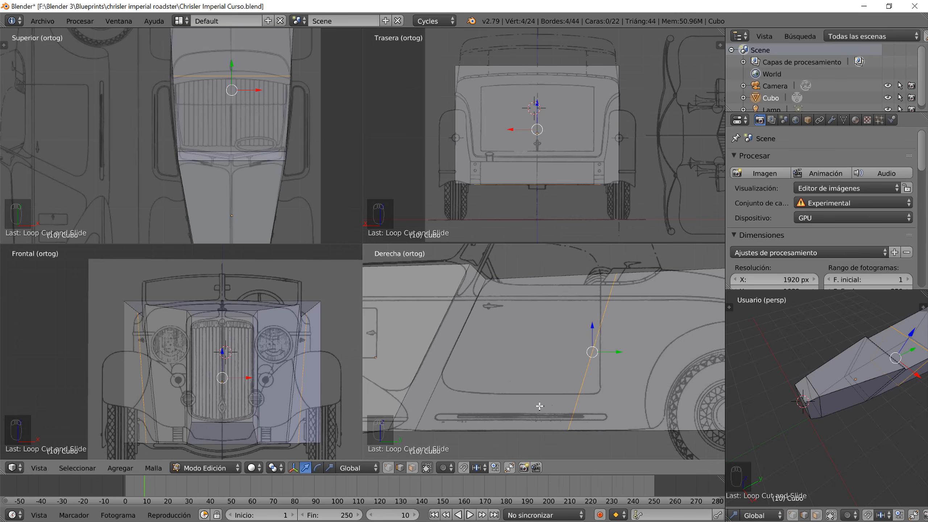
{"action": "key", "text": "s"}
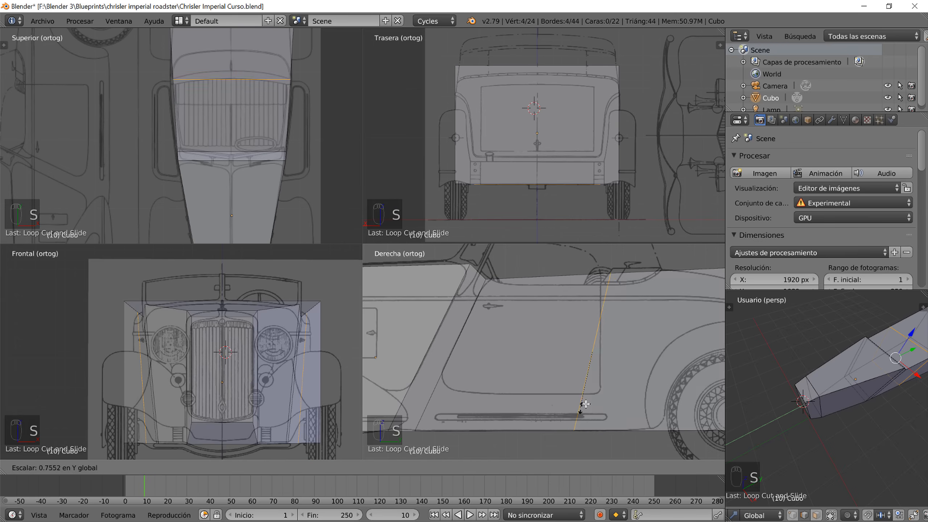
{"action": "left_click", "coordinate": [486, 401]}
{"action": "key", "text": "s"}
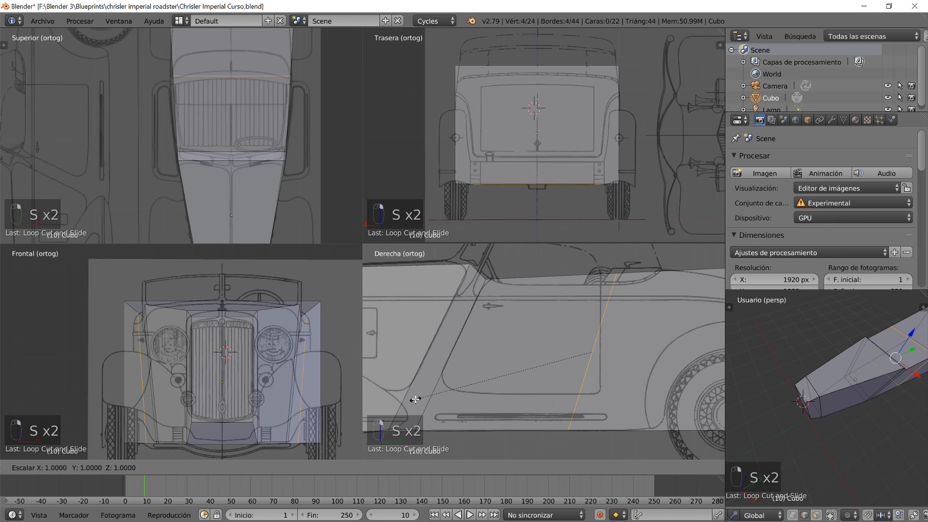
{"action": "left_click", "coordinate": [539, 373]}
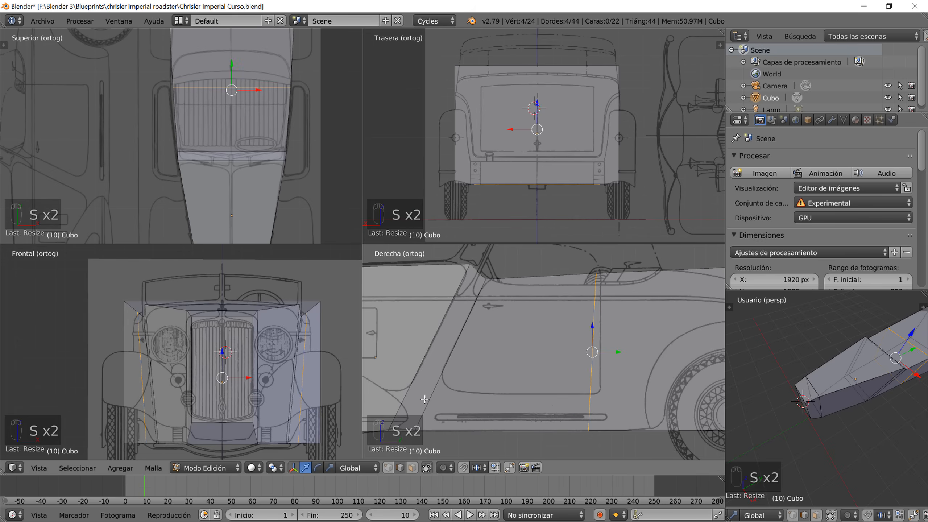
{"action": "key", "text": "s"}
{"action": "left_click", "coordinate": [583, 373]}
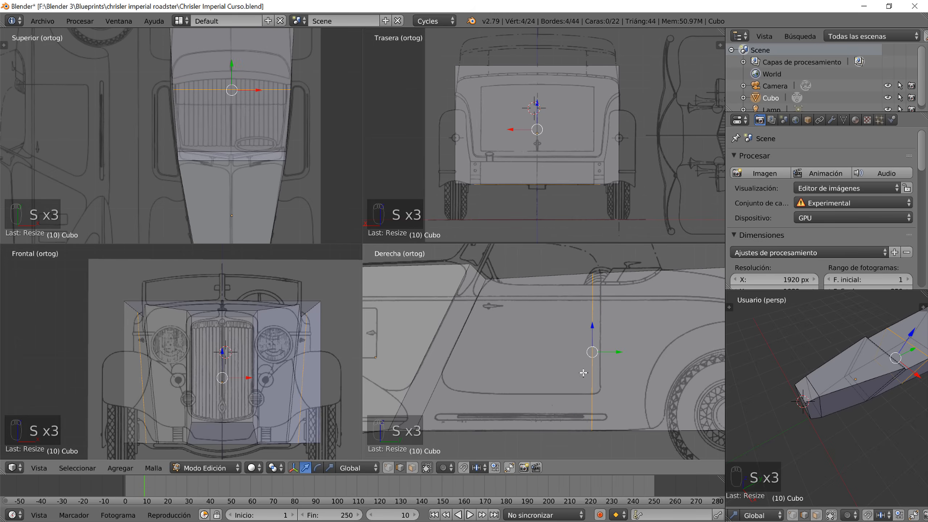
{"action": "key", "text": "s"}
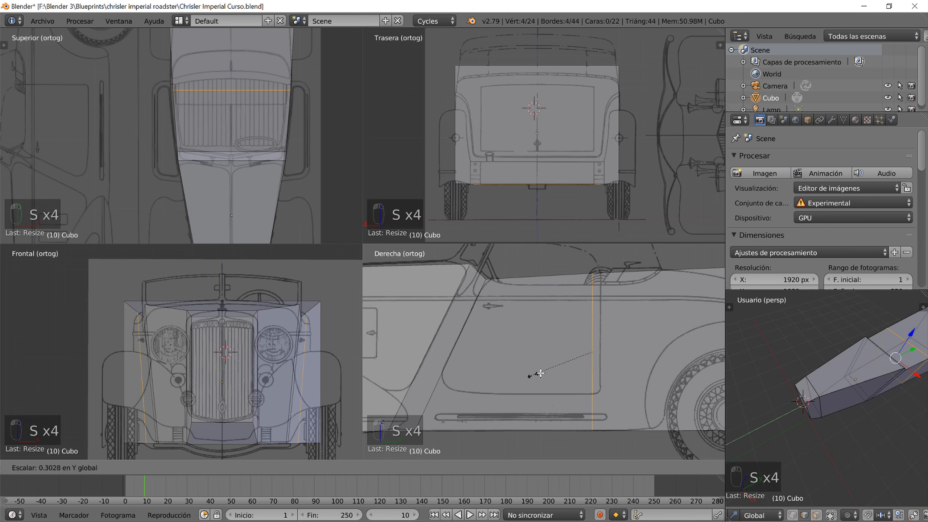
{"action": "left_click", "coordinate": [580, 358]}
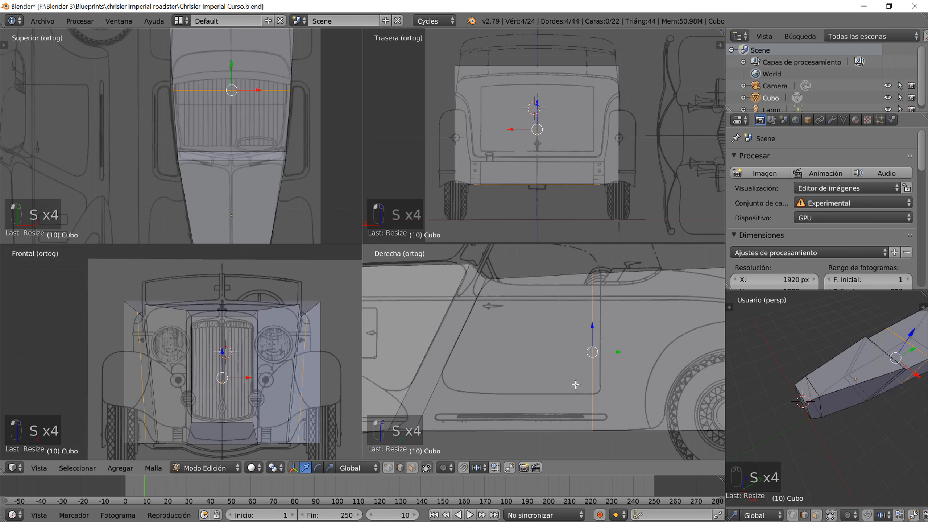
- Move the vertical loop rearward along Y to the door's rear edge and lower its top edge to the cockpit line
{"action": "left_click_drag", "start_coordinate": [618, 352], "coordinate": [628, 354]}
{"action": "right_click", "coordinate": [910, 341]}
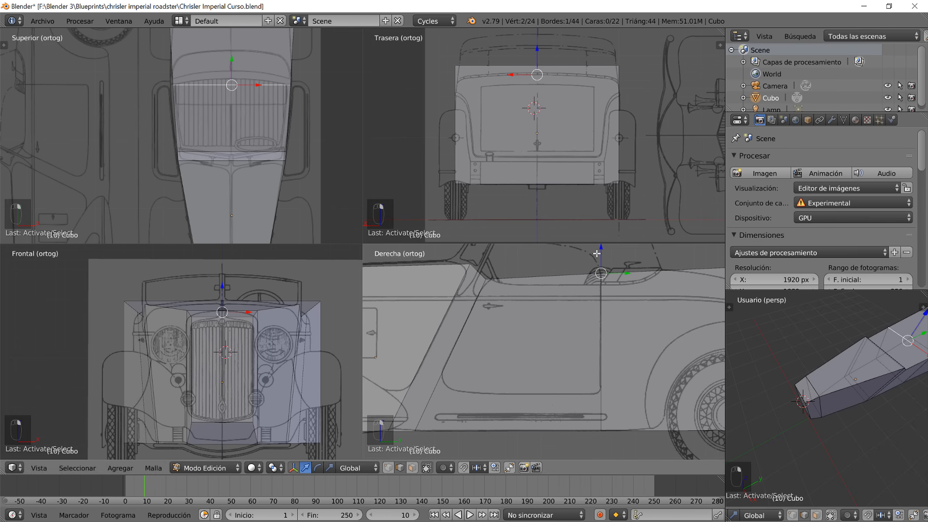
{"action": "left_click_drag", "start_coordinate": [603, 250], "coordinate": [605, 285]}
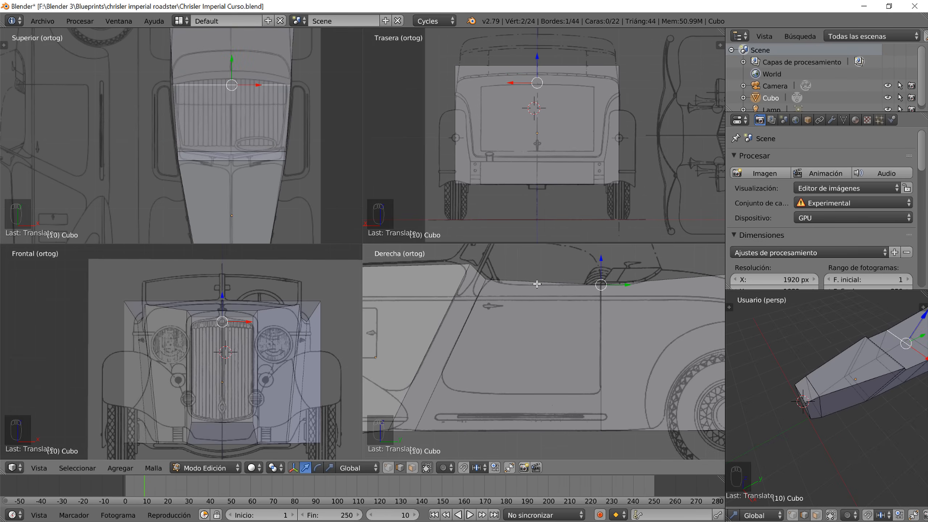
- Add an edge loop behind the door and slide it forward to the rear end of the cockpit opening
{"action": "middle_click_drag", "start_coordinate": [601, 332], "coordinate": [508, 340], "text": "shift"}
{"action": "middle_click_drag", "start_coordinate": [633, 353], "coordinate": [562, 347], "text": "shift"}
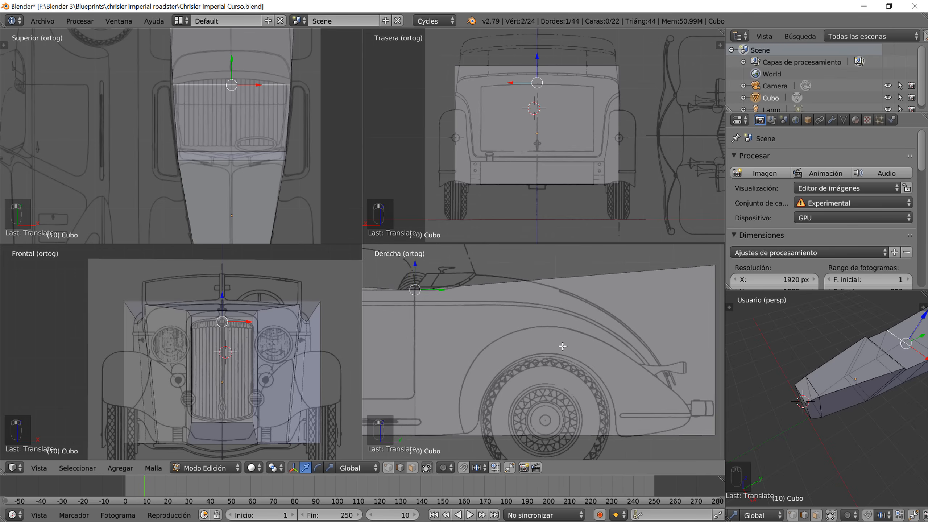
{"action": "key", "text": "ctrl+r"}
{"action": "left_click", "coordinate": [586, 284]}
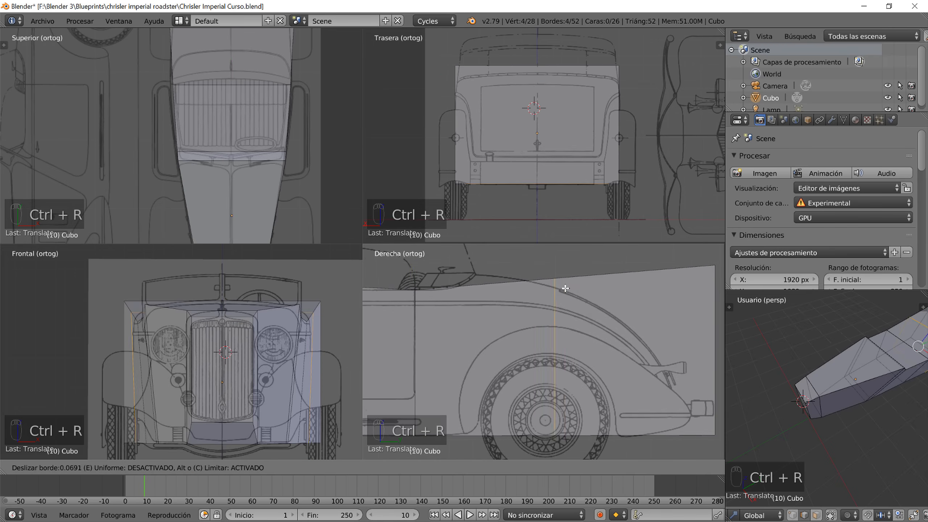
{"action": "left_click", "coordinate": [499, 304]}
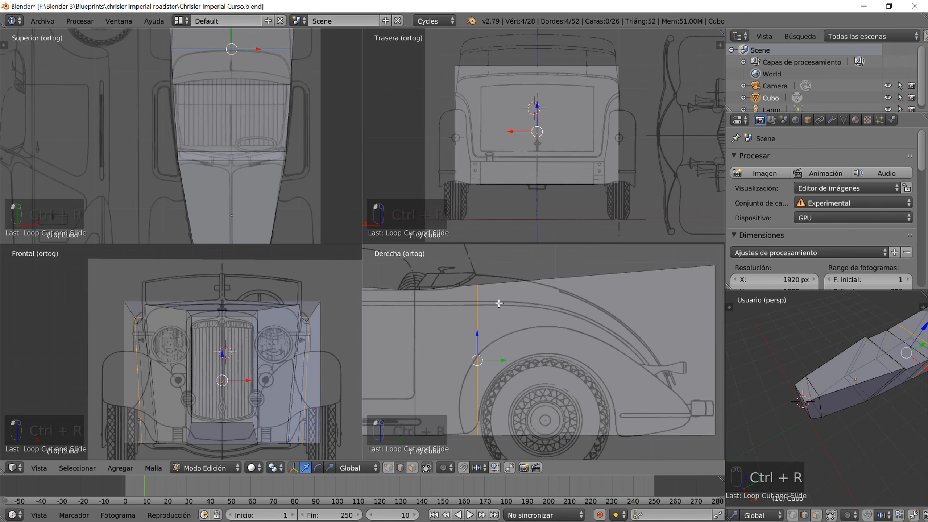
- Select that loop's top edge and raise it along Z to the start of the rear deck curve
{"action": "middle_click_drag", "start_coordinate": [882, 382], "coordinate": [760, 424], "text": "shift"}
{"action": "right_click", "coordinate": [793, 392]}
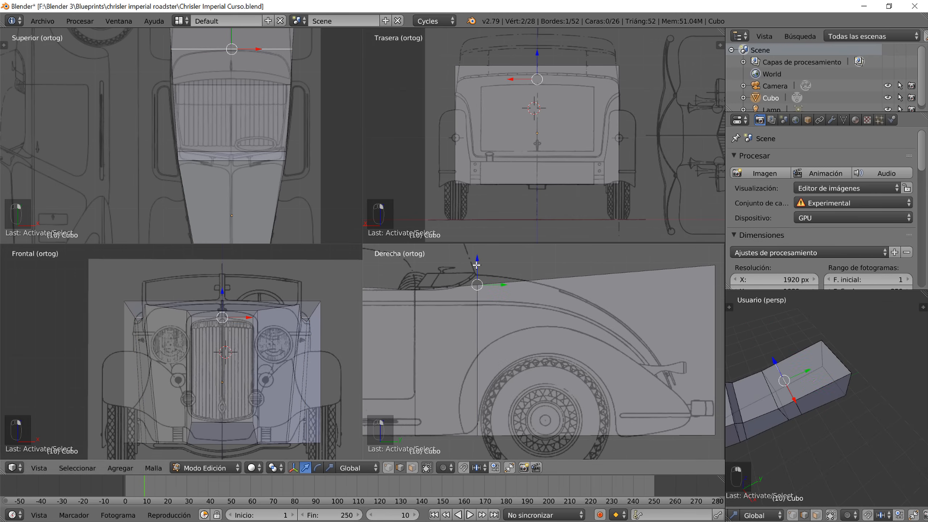
{"action": "left_click_drag", "start_coordinate": [477, 260], "coordinate": [482, 256]}
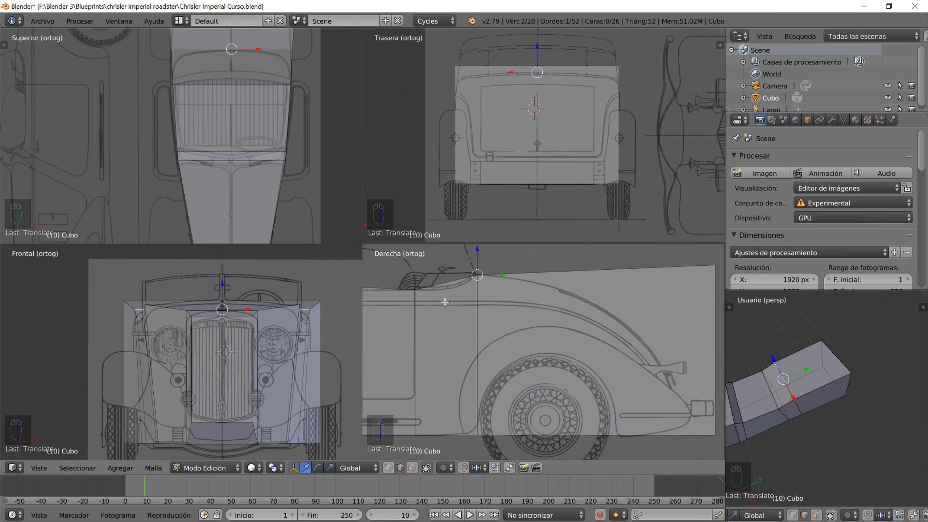
- Add an edge loop midway between the door's rear edge and the loop at the cockpit's rear end
{"action": "key", "text": "ctrl+r"}
{"action": "left_click", "coordinate": [443, 282]}
{"action": "left_click", "coordinate": [443, 282]}
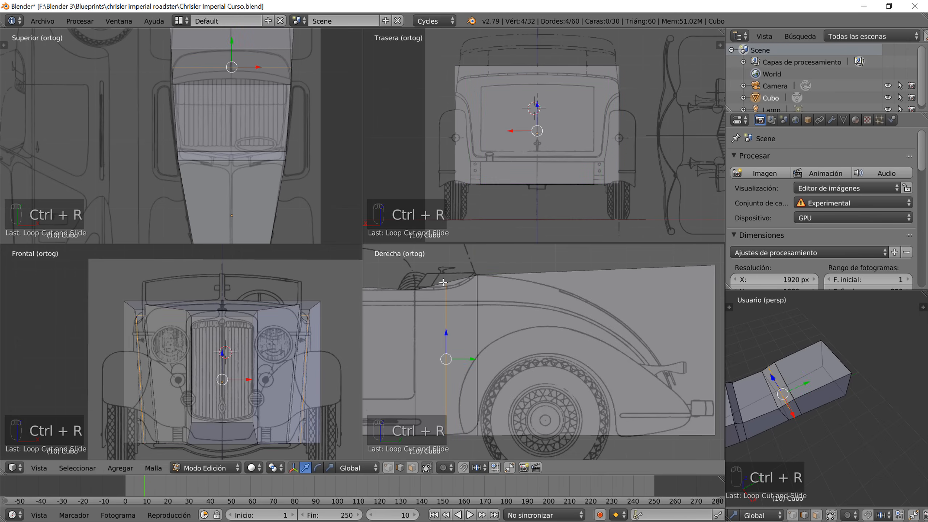
- Select the middle loop's top edge and lower it along Z to follow the curved cockpit line
{"action": "right_click", "coordinate": [782, 389]}
{"action": "right_click", "coordinate": [782, 403]}
{"action": "middle_click_drag", "start_coordinate": [765, 423], "coordinate": [789, 398]}
{"action": "left_click_drag", "start_coordinate": [448, 262], "coordinate": [447, 267]}
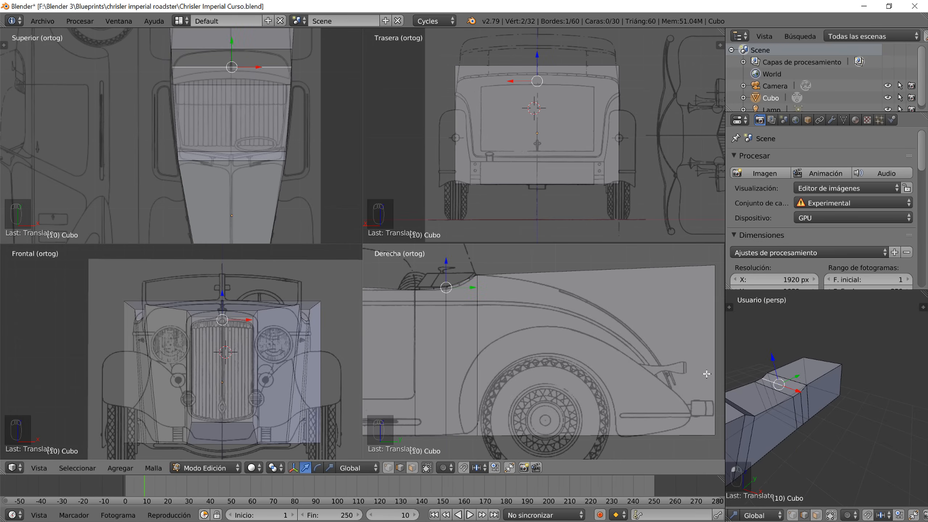
- Select the body's rearmost top edge and lower it along Z to the level of the rear bumper
{"action": "right_click", "coordinate": [839, 361]}
{"action": "middle_click_drag", "start_coordinate": [647, 362], "coordinate": [555, 372], "text": "shift"}
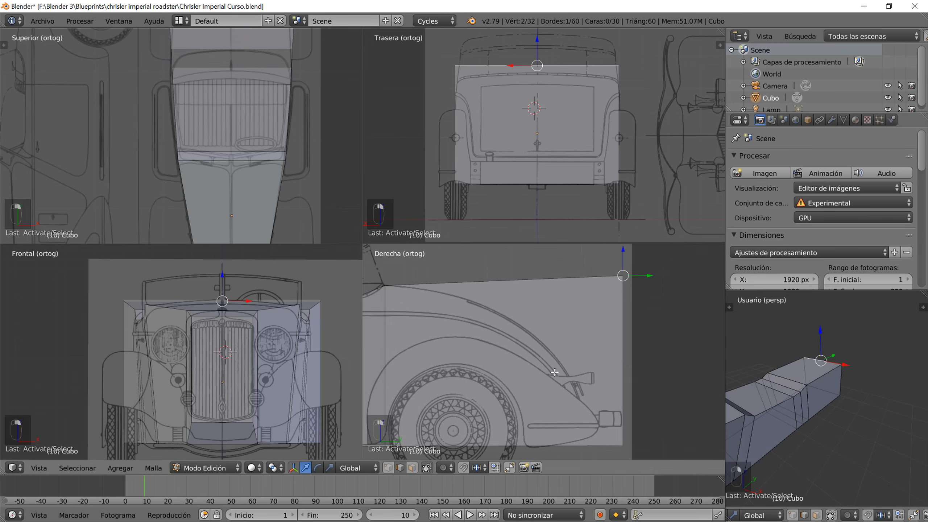
{"action": "left_click_drag", "start_coordinate": [623, 249], "coordinate": [622, 383]}
- Switch to face selection and move the rear end face forward along Y to the front of the rear bumper
{"action": "scroll", "coordinate": [868, 421], "scroll_direction": "down", "scroll_amount": 3}
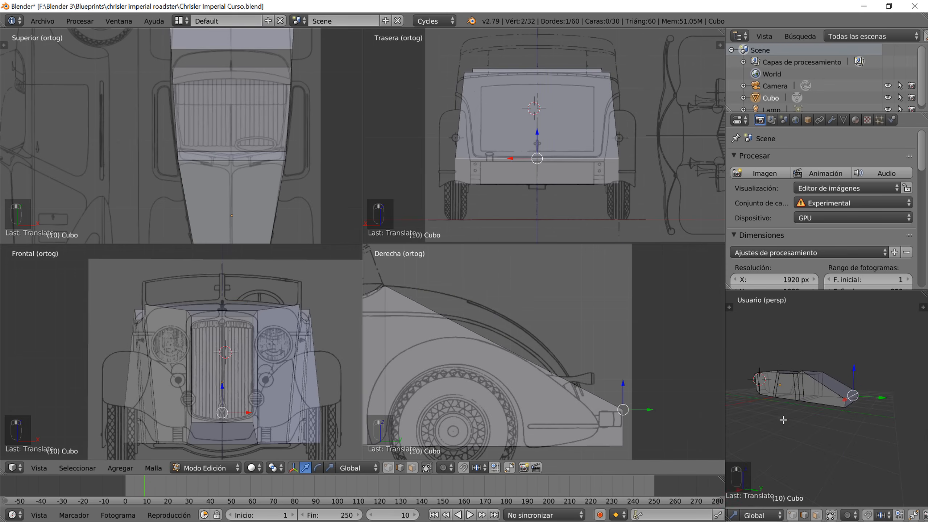
{"action": "left_click", "coordinate": [817, 516]}
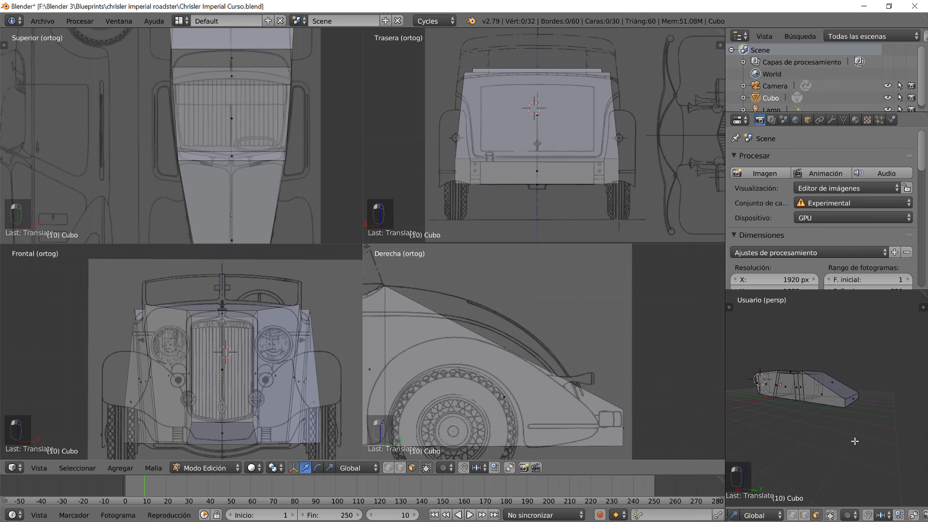
{"action": "right_click", "coordinate": [850, 409]}
{"action": "left_click_drag", "start_coordinate": [882, 402], "coordinate": [877, 405]}
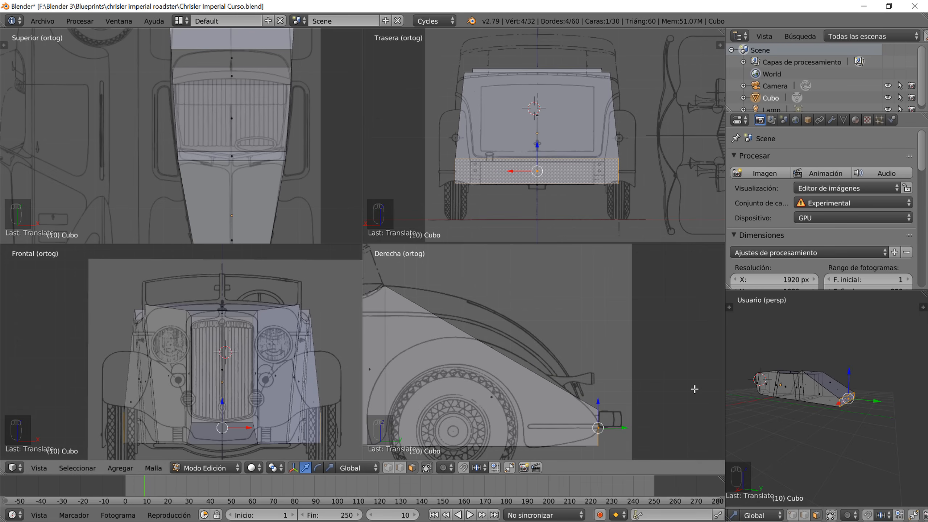
- Add a loop cut midway along the sloped tail section and raise its top edge about 0.32 to meet the side blueprint's curve
{"action": "key", "text": "ctrl+r"}
{"action": "left_click", "coordinate": [474, 352]}
{"action": "left_click", "coordinate": [474, 351]}
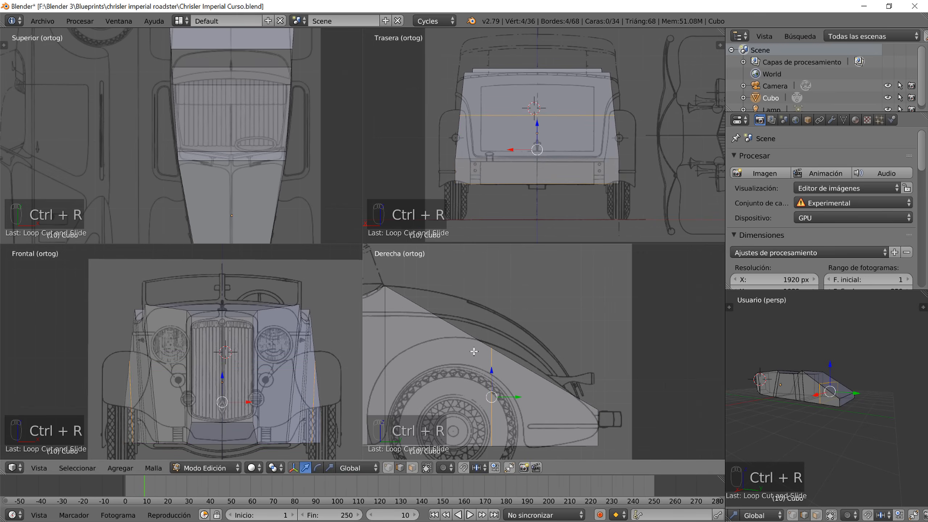
{"action": "right_click", "coordinate": [834, 382]}
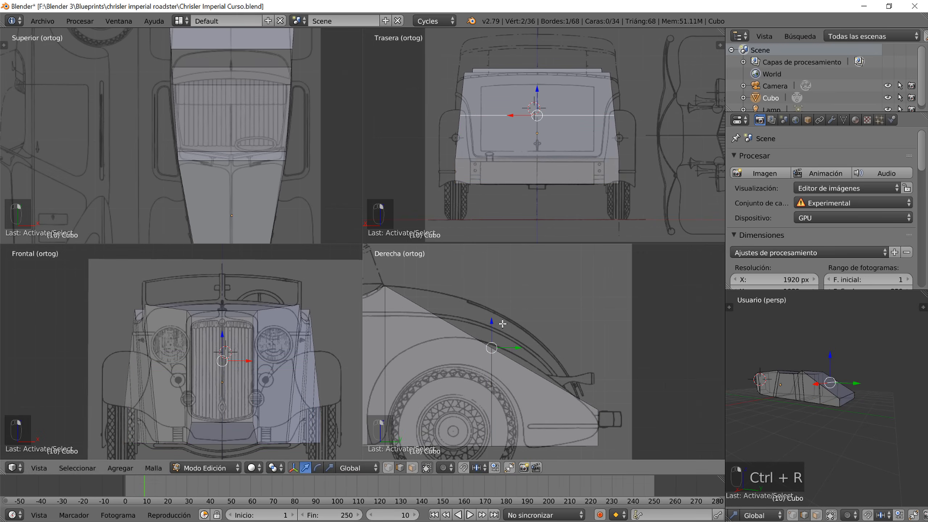
{"action": "key", "text": "g"}
{"action": "key", "text": "z"}
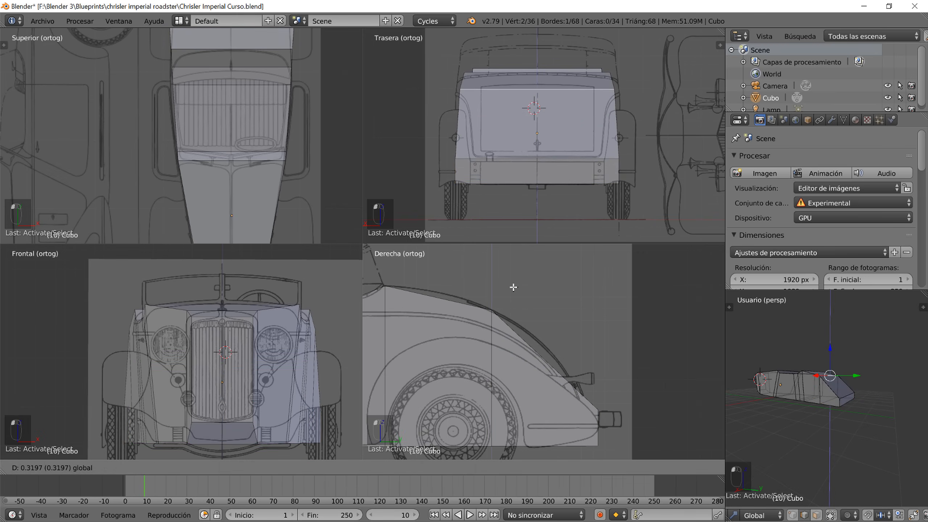
{"action": "left_click", "coordinate": [513, 288]}
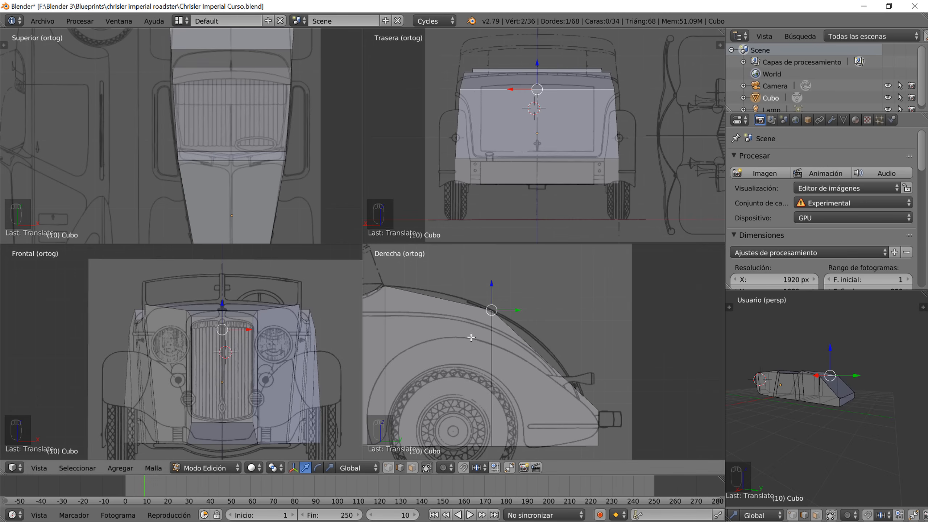
- Add a loop cut through the middle of the body section ahead of the previous cut and raise its top edge to the blueprint outline
{"action": "key", "text": "ctrl+r"}
{"action": "left_click", "coordinate": [440, 304]}
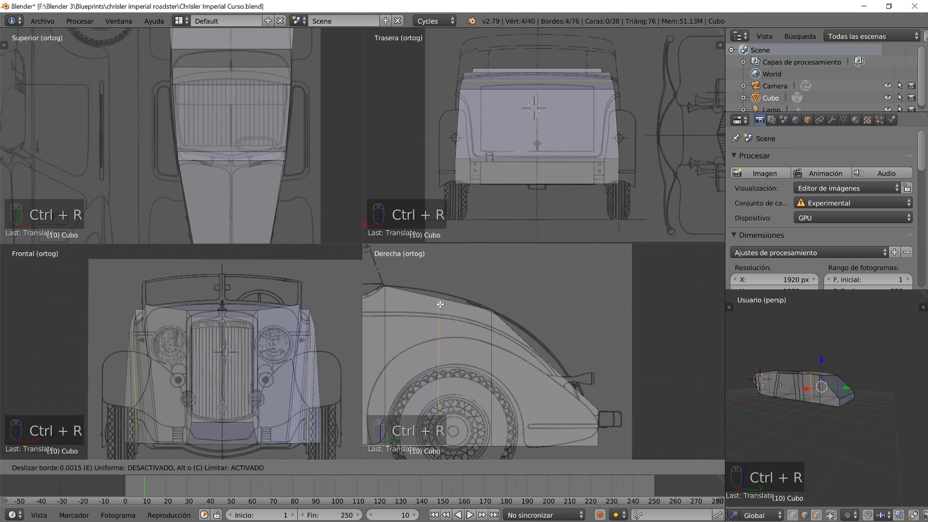
{"action": "left_click", "coordinate": [440, 304]}
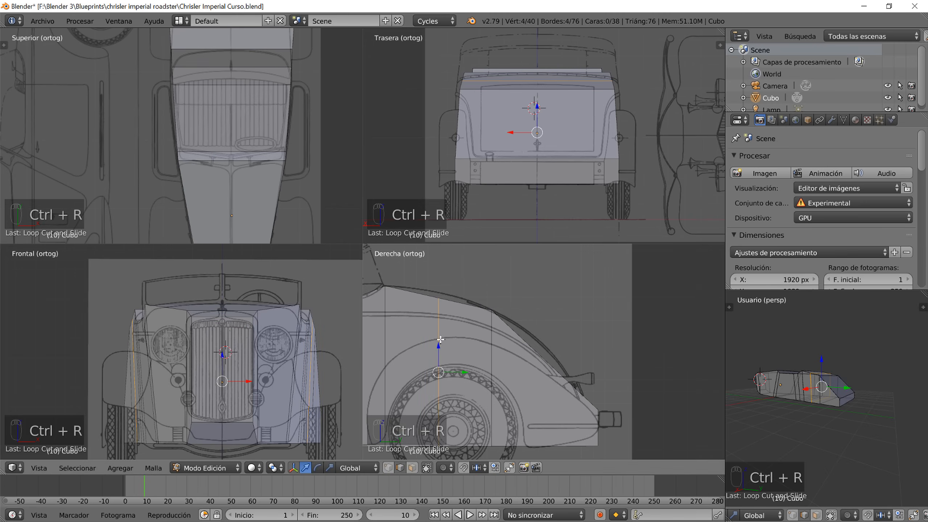
{"action": "middle_click_drag", "start_coordinate": [848, 388], "coordinate": [832, 371]}
{"action": "scroll", "coordinate": [832, 371], "scroll_direction": "up", "scroll_amount": 3}
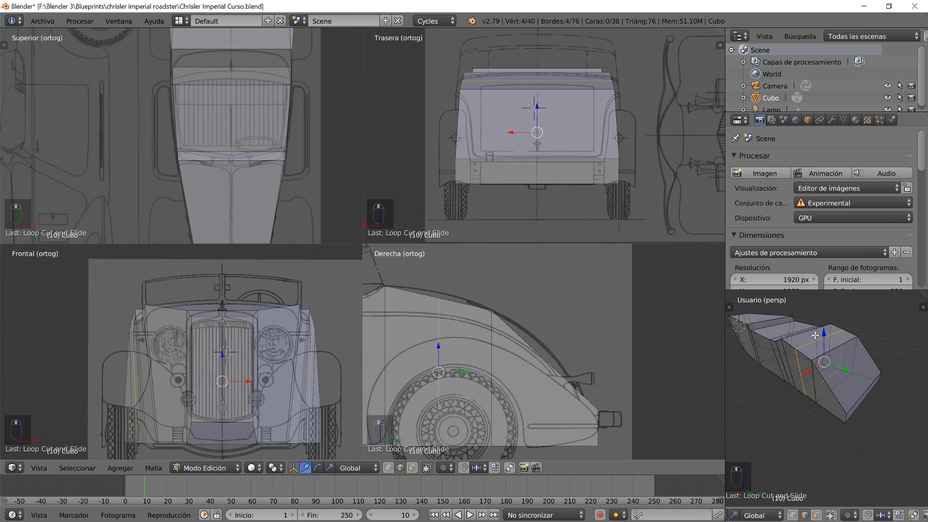
{"action": "right_click", "coordinate": [816, 341]}
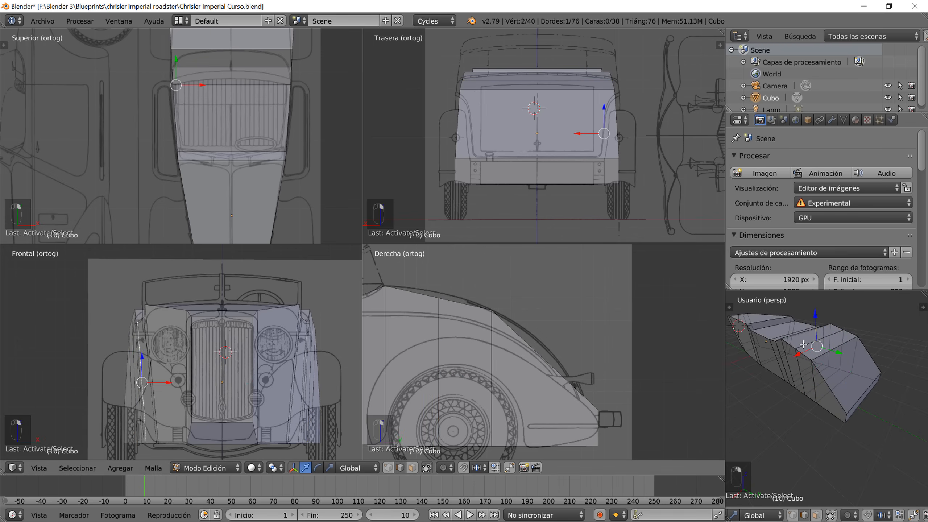
{"action": "right_click", "coordinate": [804, 343]}
{"action": "left_click_drag", "start_coordinate": [440, 277], "coordinate": [440, 269]}
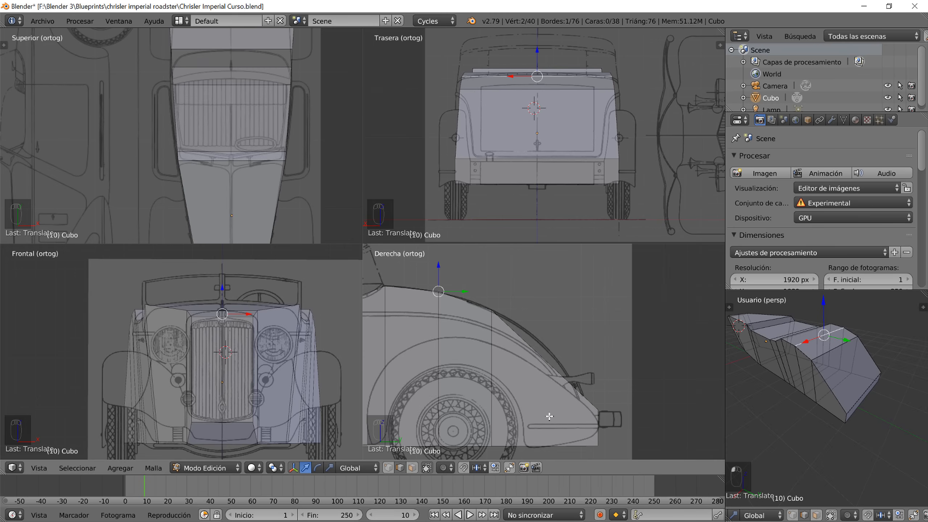
- Add a loop cut midway through the rearmost section and raise its top edge onto the blueprint's tail curve
{"action": "key", "text": "ctrl+r"}
{"action": "left_click", "coordinate": [544, 364]}
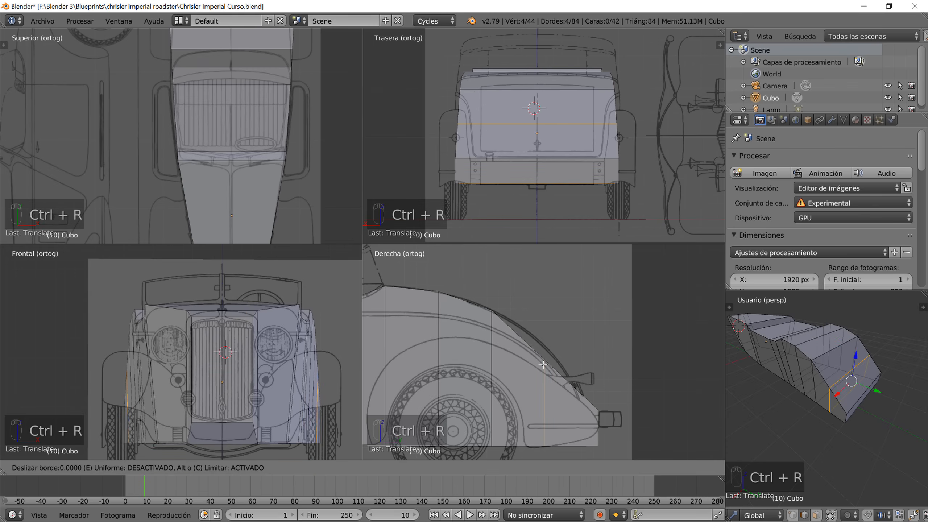
{"action": "left_click", "coordinate": [543, 365]}
{"action": "right_click", "coordinate": [846, 379]}
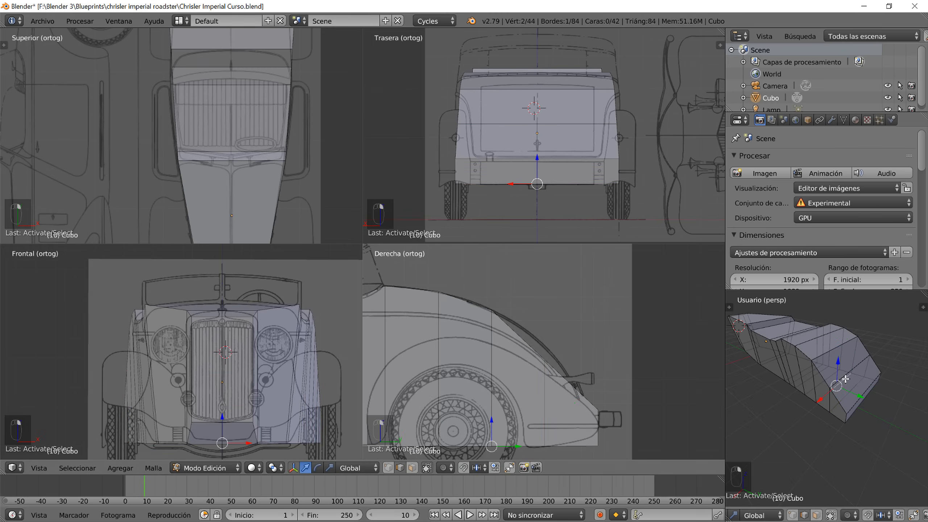
{"action": "right_click", "coordinate": [857, 364]}
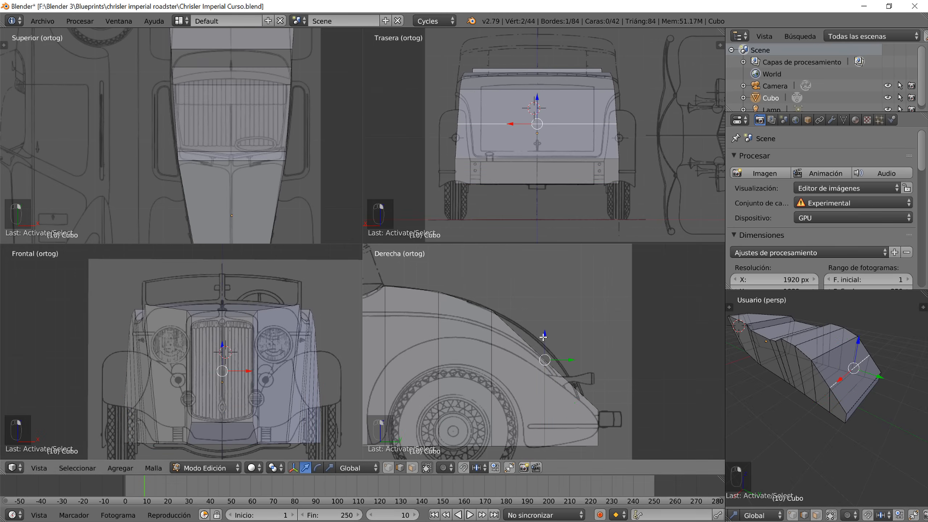
{"action": "left_click_drag", "start_coordinate": [543, 337], "coordinate": [585, 358]}
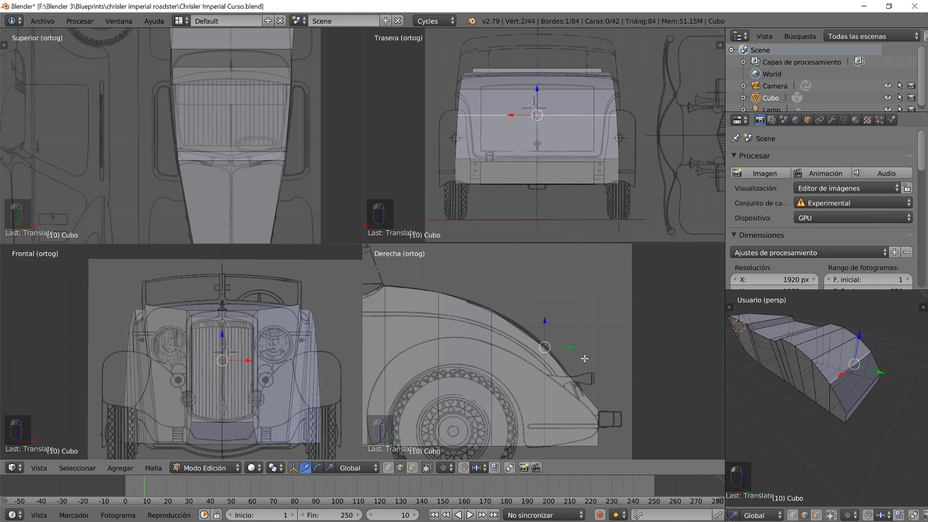
- Shift the tail end's upper edge slightly forward and raise its lower edge to match the side blueprint
{"action": "right_click", "coordinate": [865, 397]}
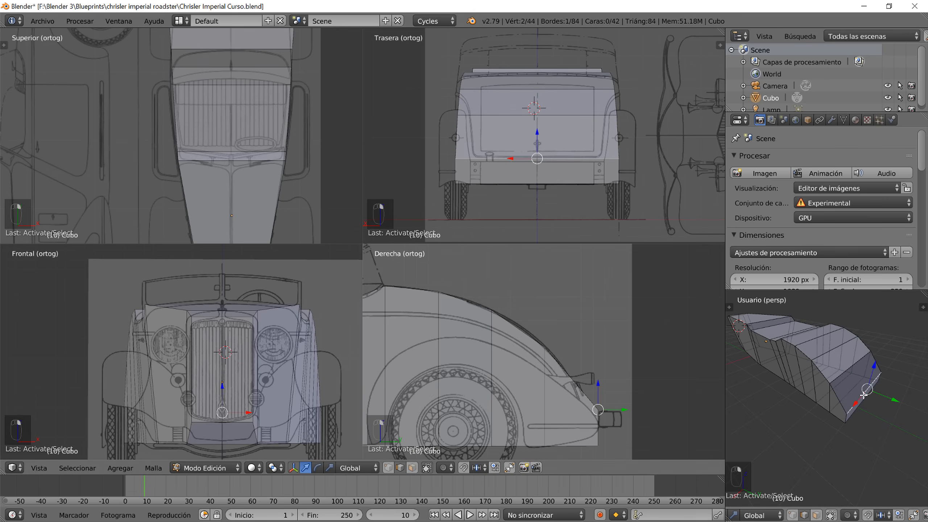
{"action": "left_click_drag", "start_coordinate": [624, 408], "coordinate": [618, 408]}
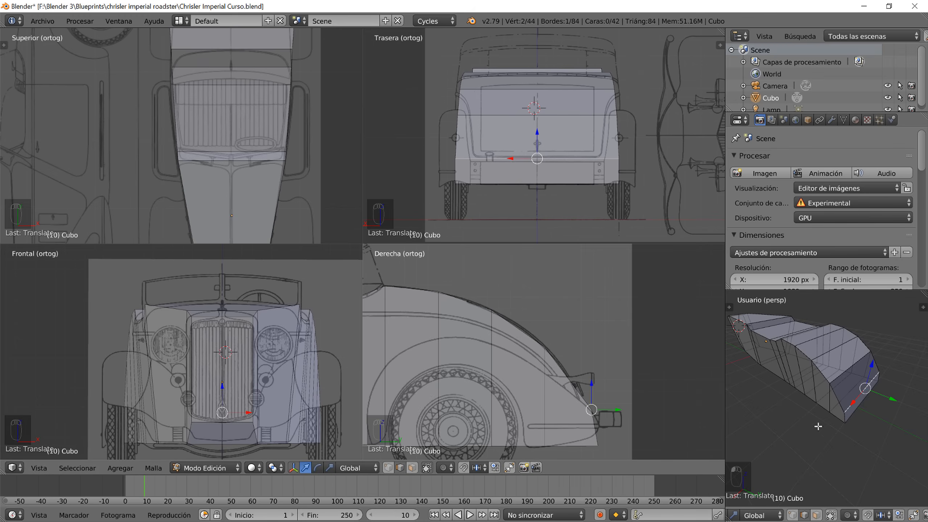
{"action": "key", "text": "ctrl+r"}
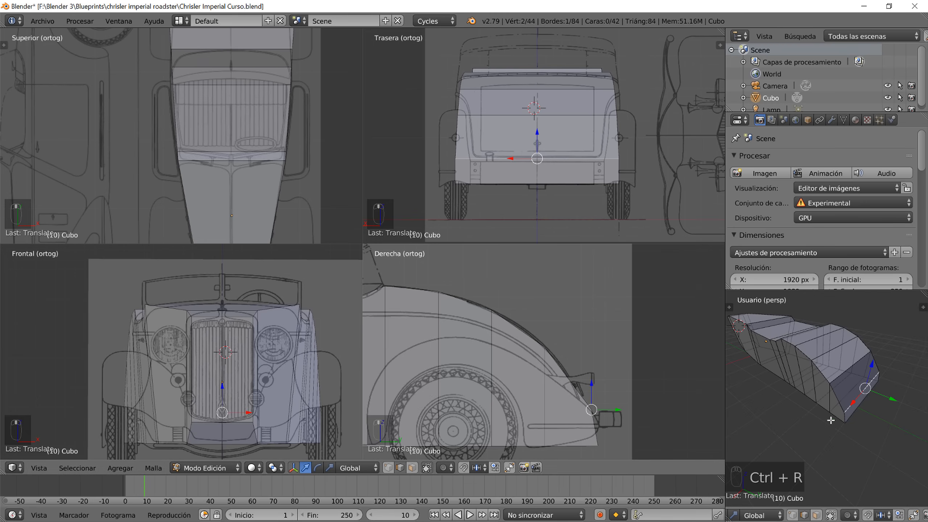
{"action": "right_click_drag", "start_coordinate": [856, 409], "coordinate": [872, 377]}
{"action": "key", "text": "z"}
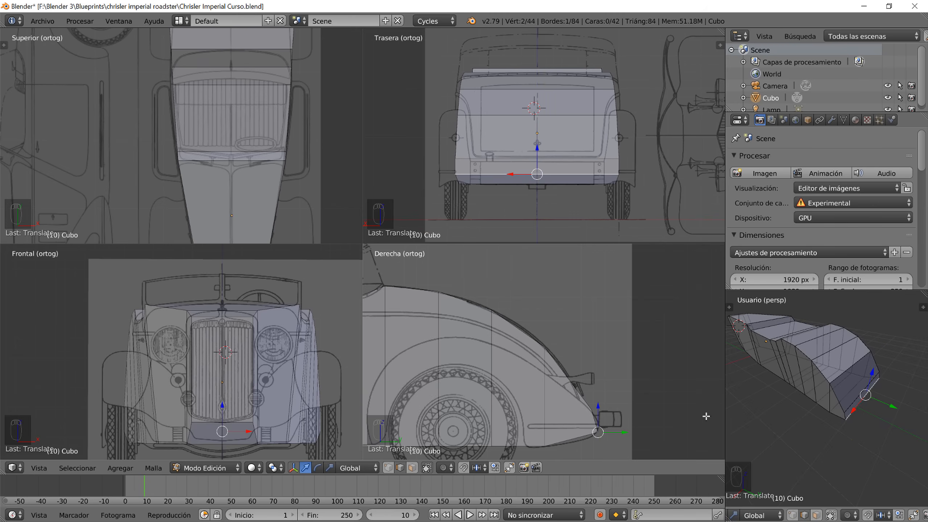
- Examine the body in perspective and compare the vertical side edges ahead of the rear wheel with the front blueprint
{"action": "scroll", "coordinate": [555, 397], "scroll_direction": "down", "scroll_amount": 5}
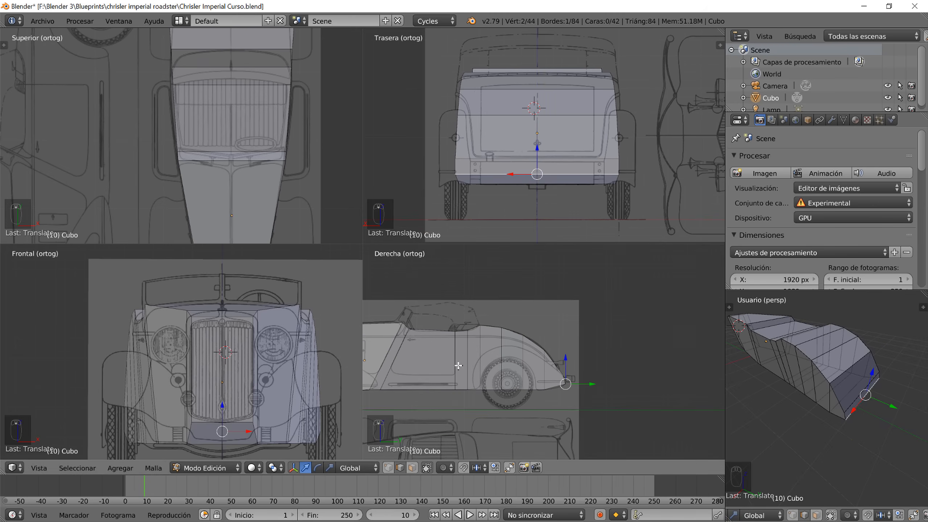
{"action": "scroll", "coordinate": [833, 393], "scroll_direction": "up", "scroll_amount": 3}
{"action": "scroll", "coordinate": [833, 393], "scroll_direction": "down", "scroll_amount": 6}
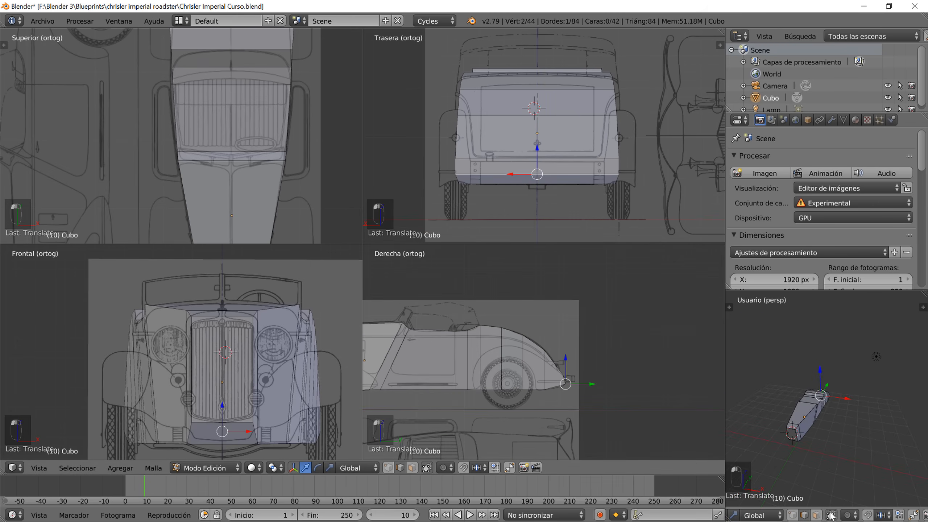
{"action": "scroll", "coordinate": [822, 445], "scroll_direction": "up", "scroll_amount": 5}
{"action": "middle_click_drag", "start_coordinate": [819, 447], "coordinate": [775, 428]}
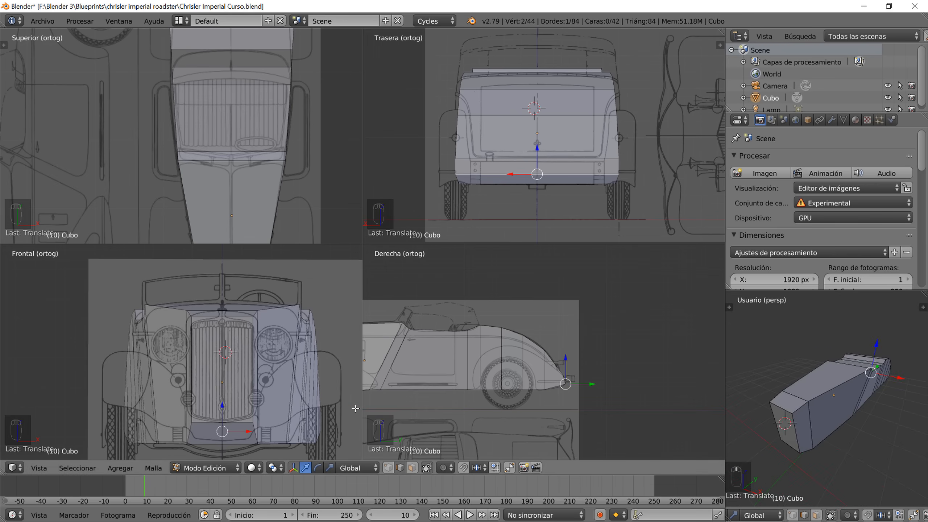
{"action": "scroll", "coordinate": [310, 403], "scroll_direction": "up", "scroll_amount": 2}
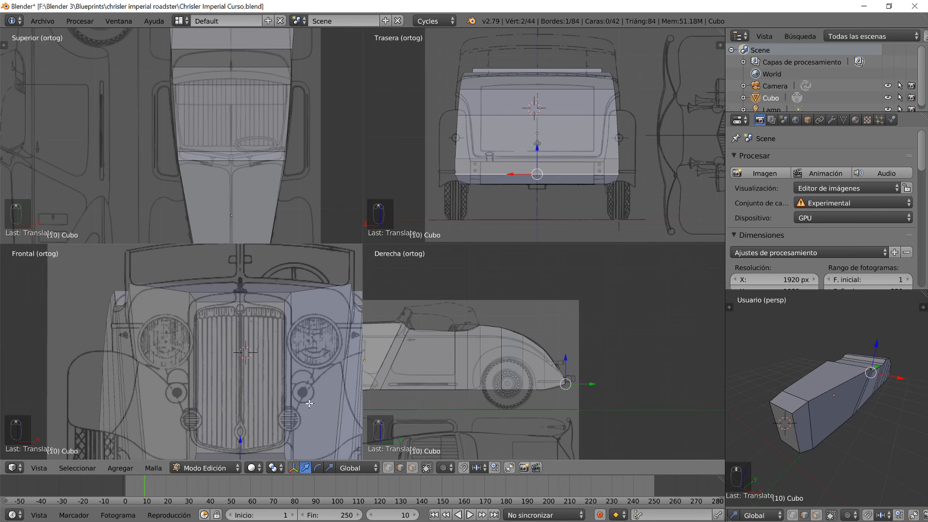
{"action": "scroll", "coordinate": [305, 398], "scroll_direction": "down", "scroll_amount": 1}
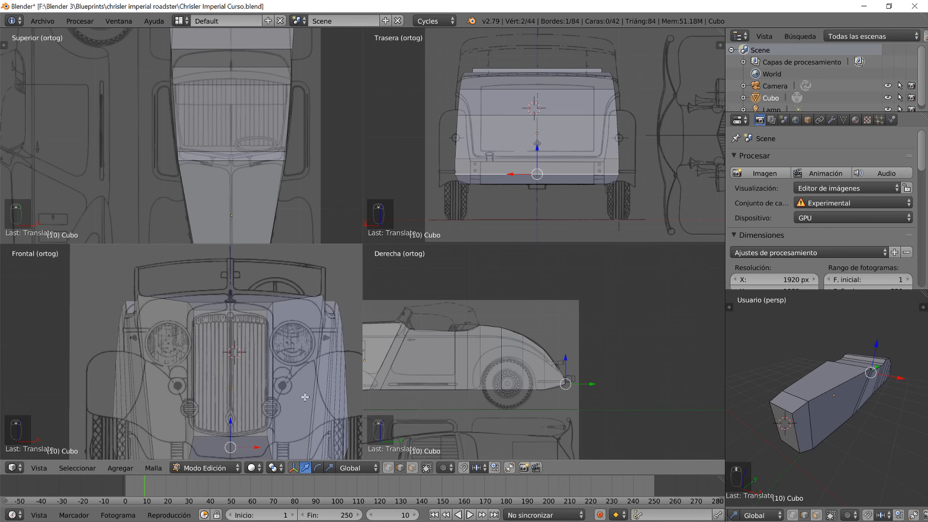
{"action": "right_click", "coordinate": [455, 375]}
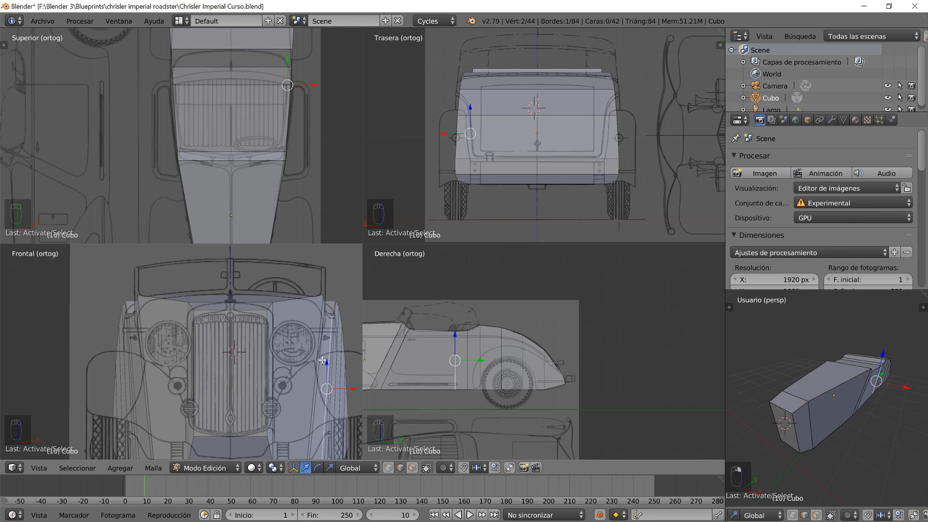
{"action": "right_click", "coordinate": [465, 367]}
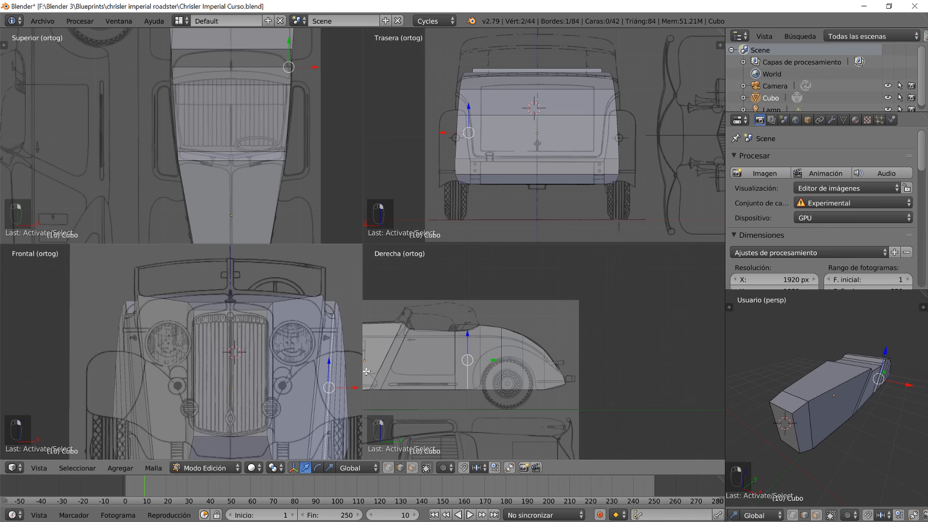
{"action": "scroll", "coordinate": [327, 365], "scroll_direction": "up", "scroll_amount": 4}
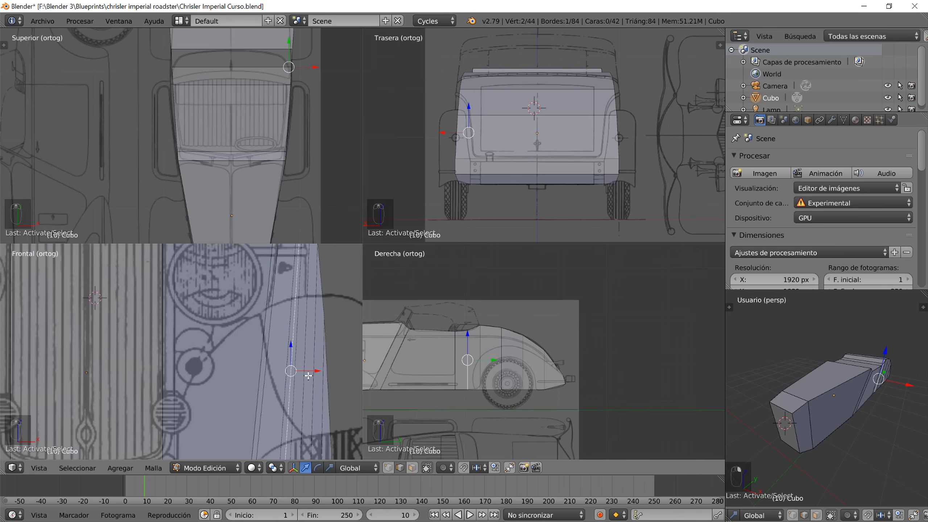
{"action": "scroll", "coordinate": [308, 376], "scroll_direction": "down", "scroll_amount": 3}
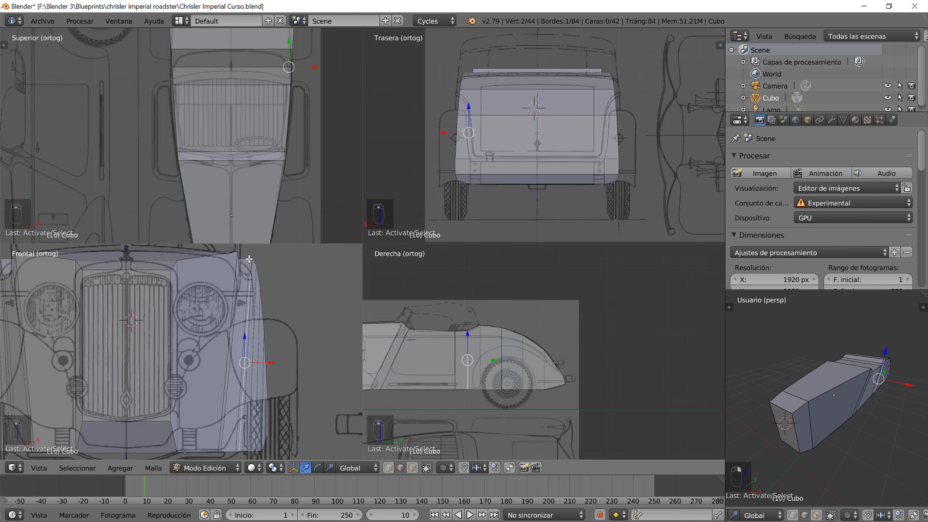
{"action": "right_click", "coordinate": [479, 362]}
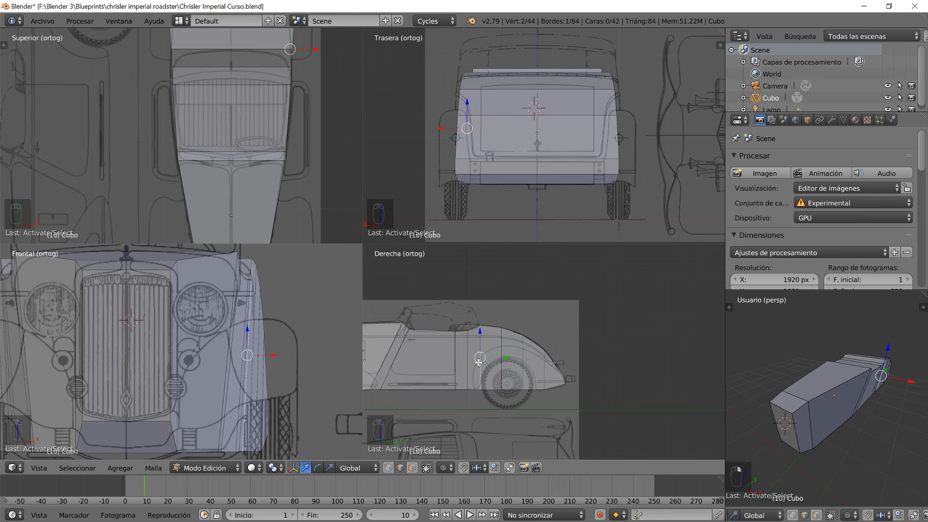
- Move the vertical side edges above and behind the rear wheel inward along X to taper one side of the tail
{"action": "right_click", "coordinate": [502, 367]}
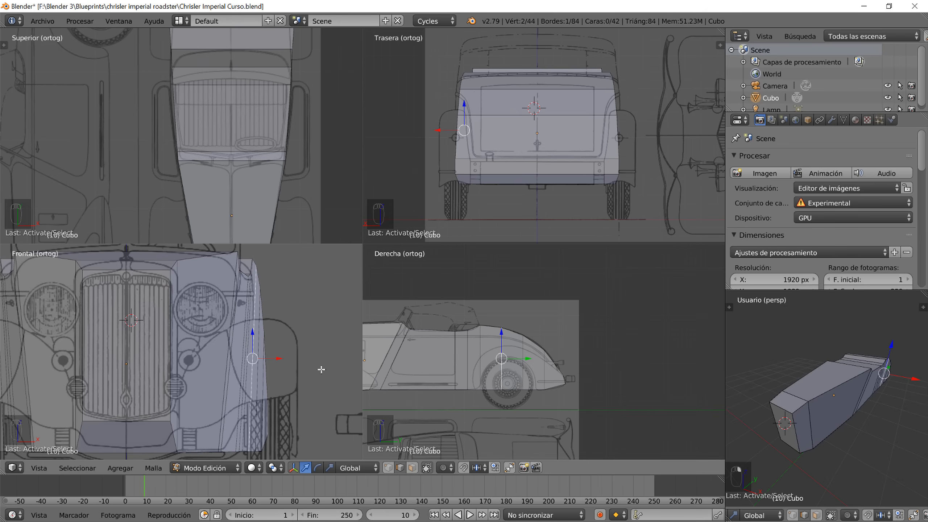
{"action": "left_click_drag", "start_coordinate": [280, 357], "coordinate": [276, 358]}
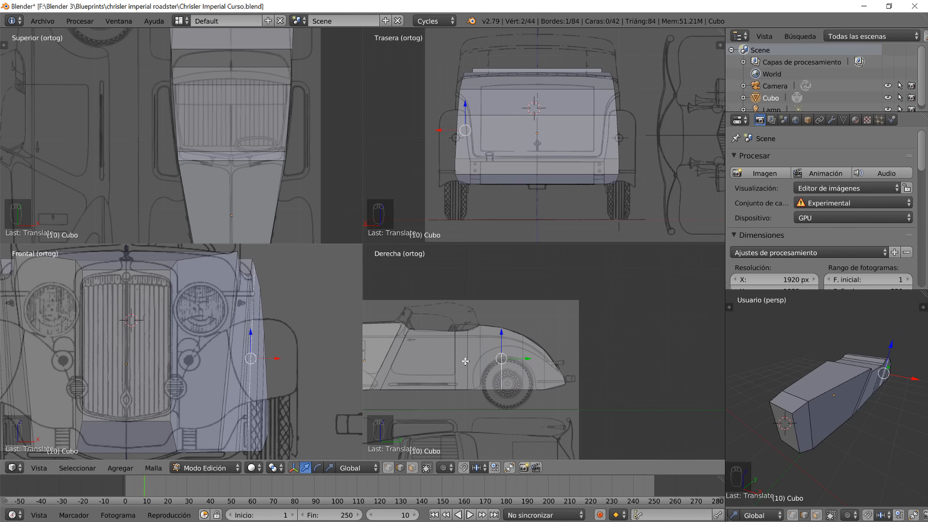
{"action": "right_click", "coordinate": [477, 365]}
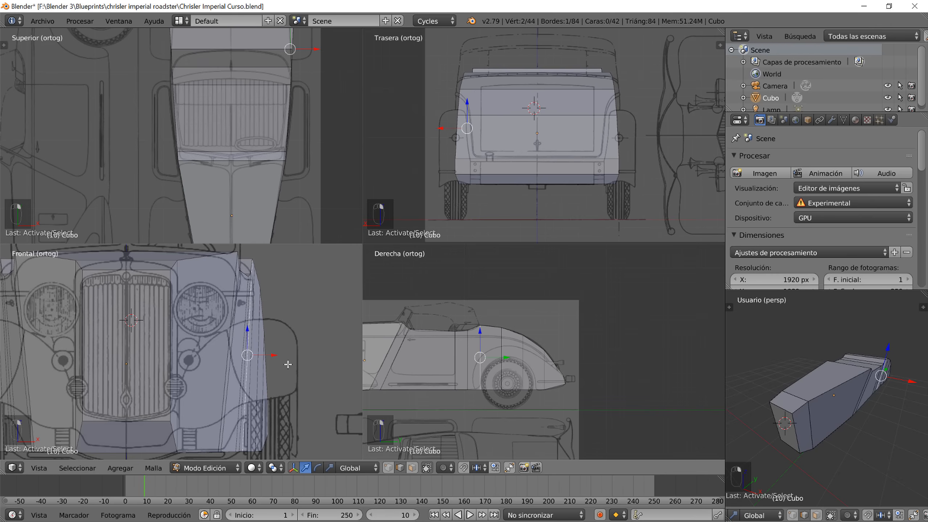
{"action": "right_click", "coordinate": [525, 373]}
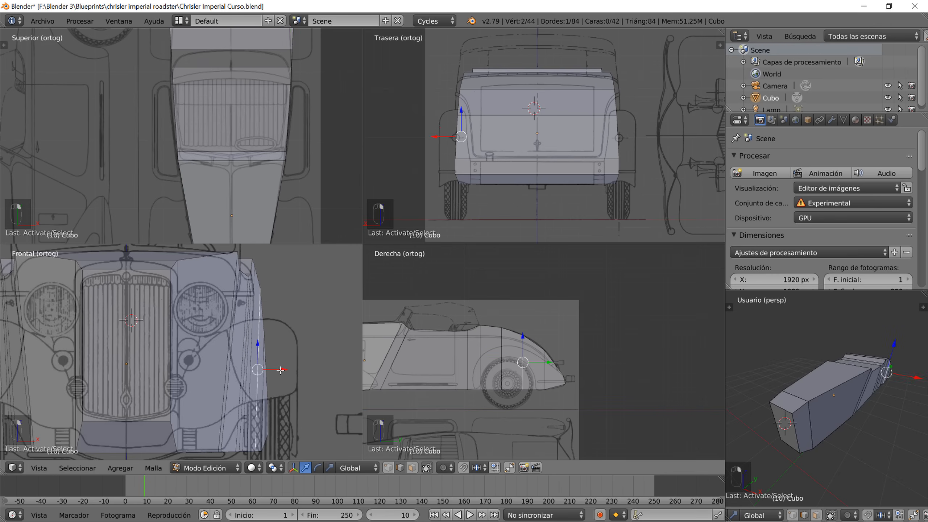
{"action": "left_click_drag", "start_coordinate": [280, 370], "coordinate": [273, 369]}
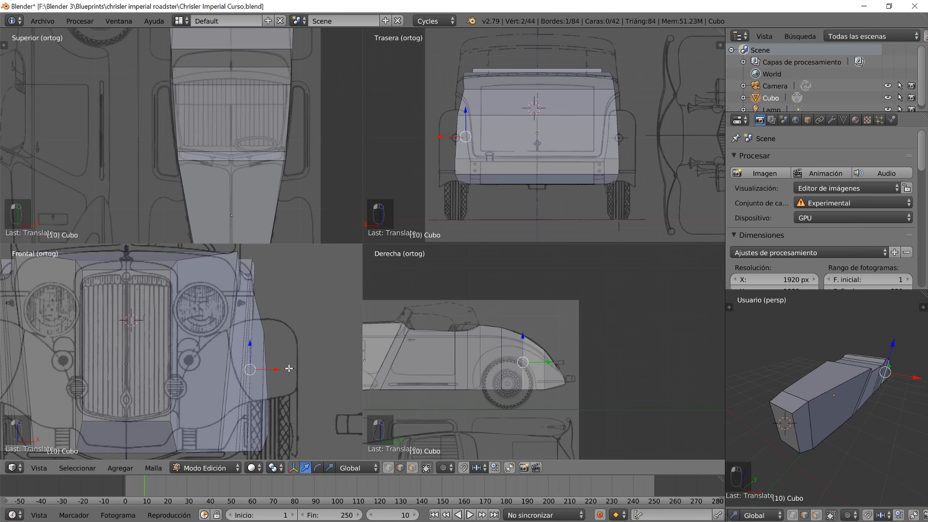
{"action": "right_click", "coordinate": [543, 377]}
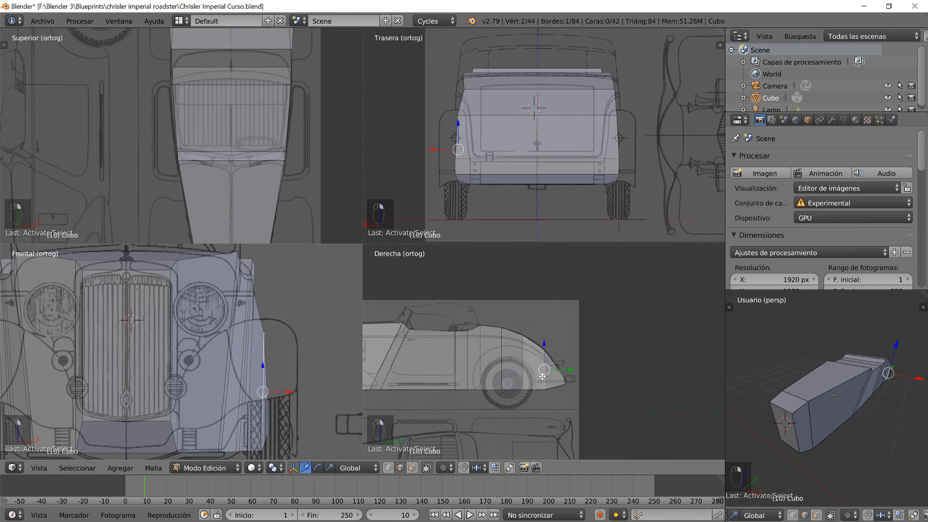
{"action": "left_click_drag", "start_coordinate": [291, 391], "coordinate": [272, 391]}
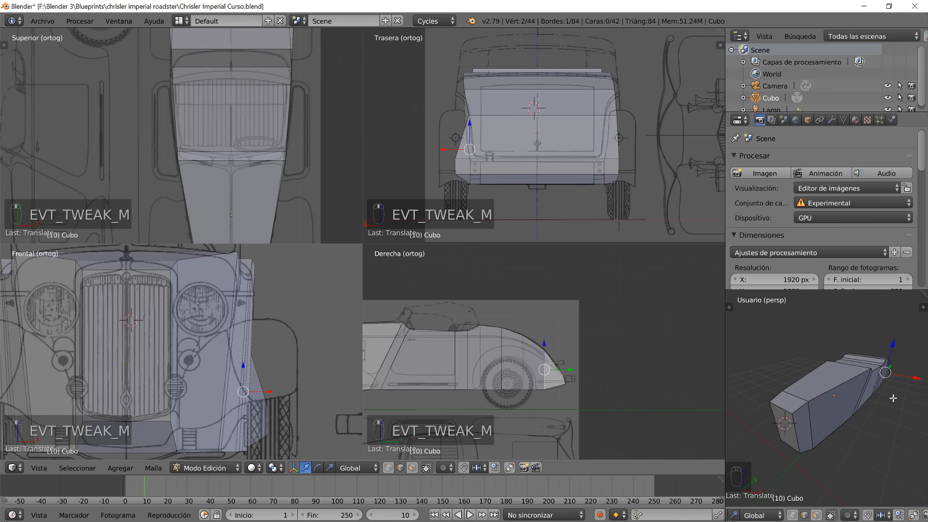
- Move the rearmost vertical side edge of the tail inward along X to line up with the body's side outline
{"action": "middle_click_drag", "start_coordinate": [893, 399], "coordinate": [803, 403]}
{"action": "right_click", "coordinate": [804, 402]}
{"action": "key", "text": "g"}
{"action": "key", "text": "x"}
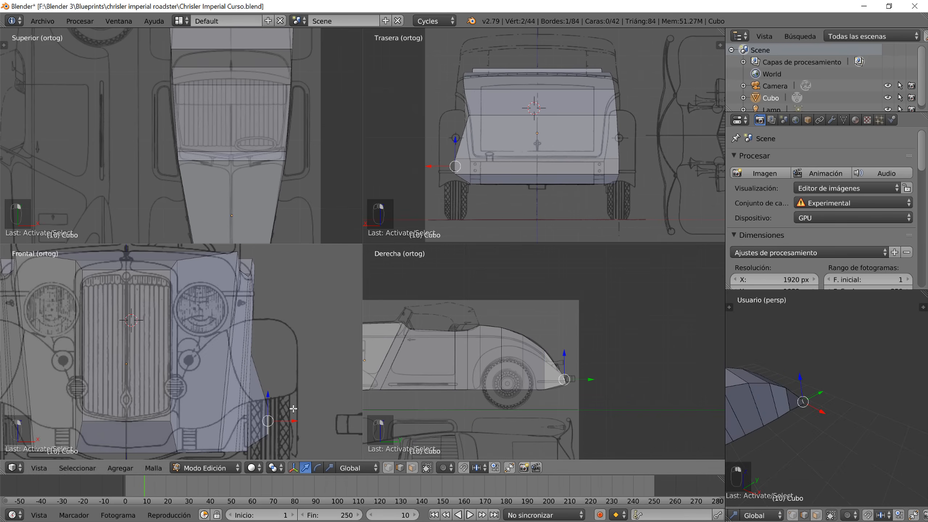
{"action": "left_click", "coordinate": [264, 427]}
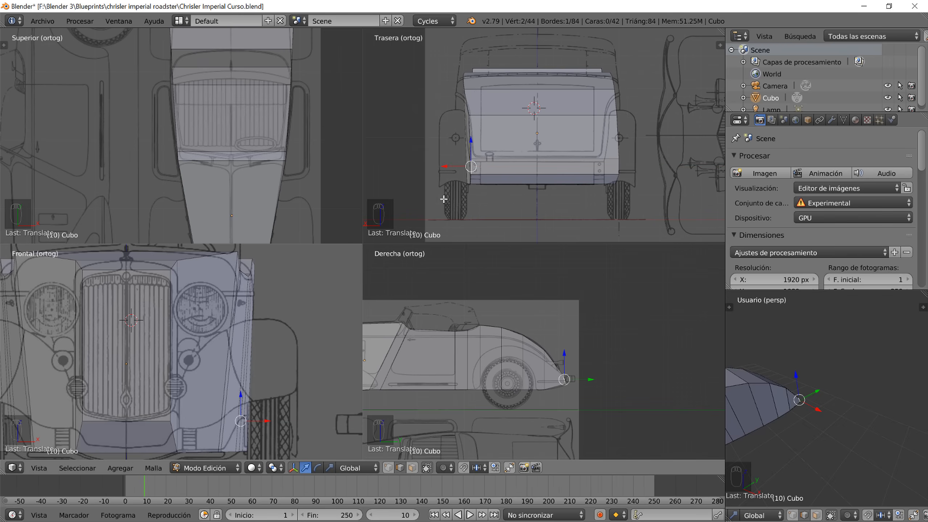
{"action": "scroll", "coordinate": [291, 317], "scroll_direction": "down", "scroll_amount": 3}
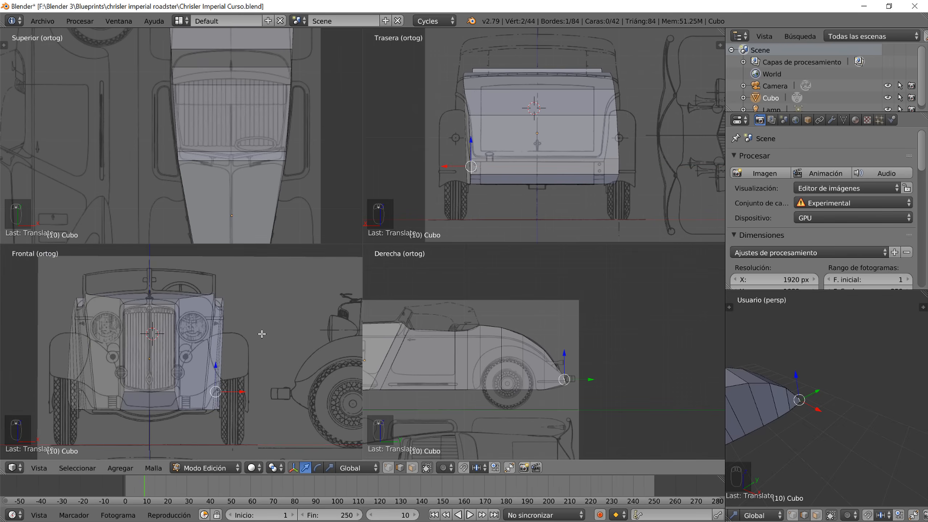
- Add a lengthwise loop cut down the middle of the whole body, running from nose to tail
{"action": "key", "text": "Tab"}
{"action": "scroll", "coordinate": [764, 373], "scroll_direction": "down", "scroll_amount": 5}
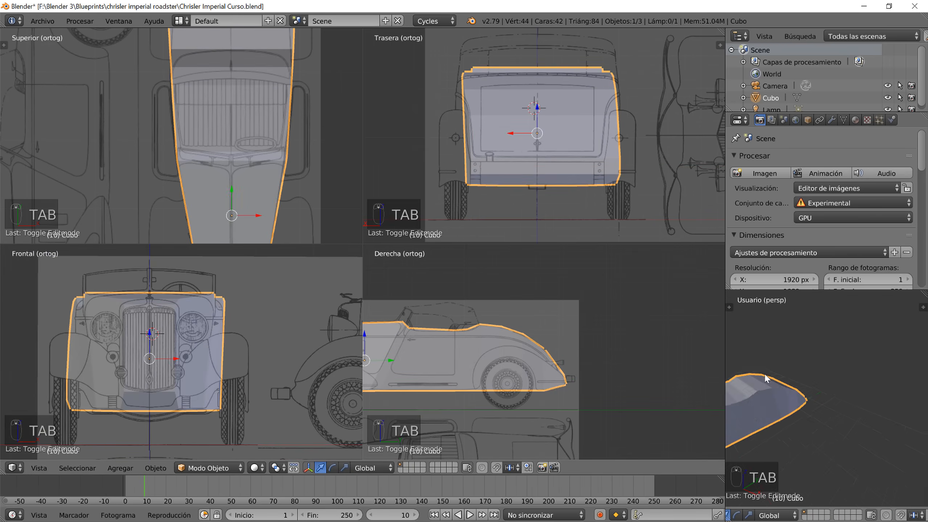
{"action": "middle_click_drag", "start_coordinate": [764, 374], "coordinate": [855, 371]}
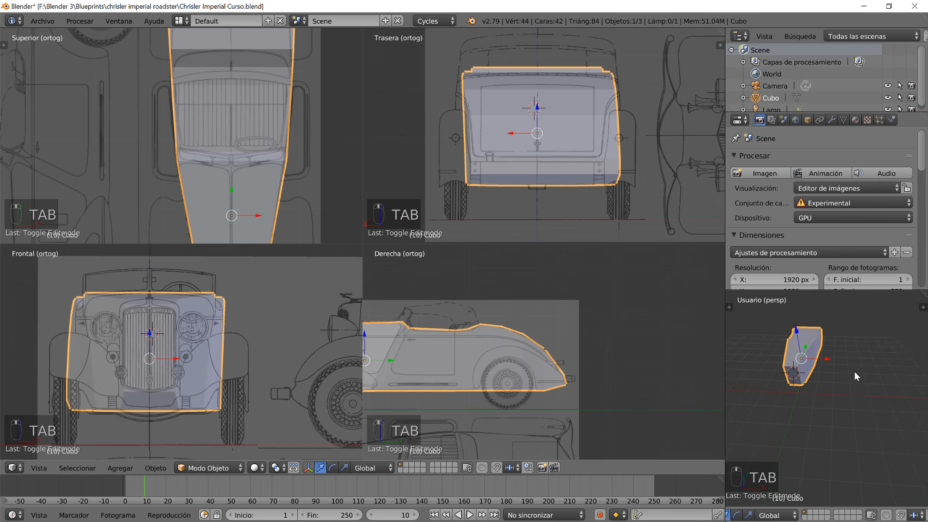
{"action": "key", "text": "KP_5"}
{"action": "key", "text": "KP_7"}
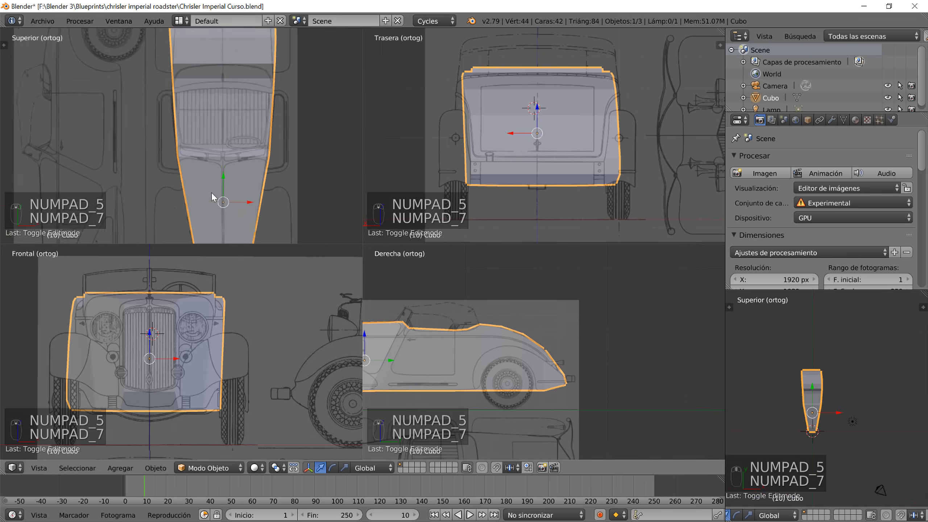
{"action": "scroll", "coordinate": [220, 202], "scroll_direction": "down", "scroll_amount": 5}
{"action": "key", "text": "Tab"}
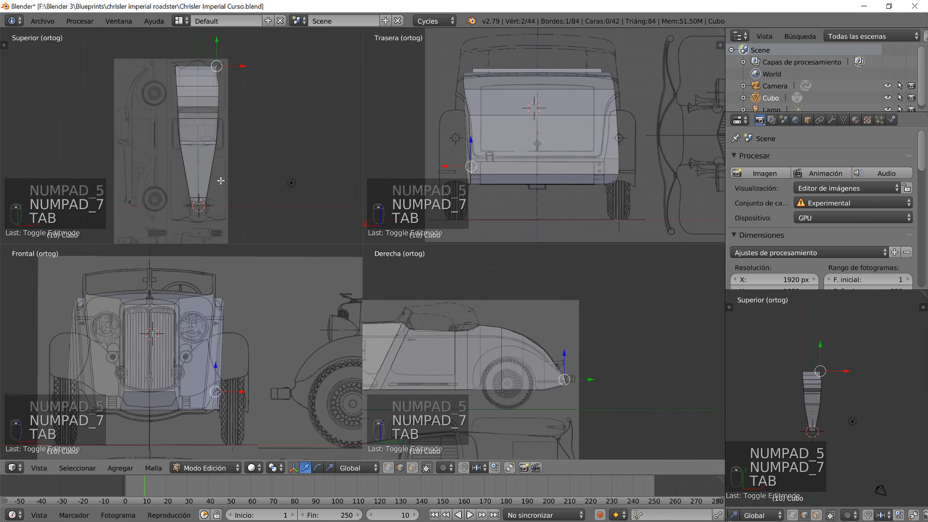
{"action": "key", "text": "ctrl+r"}
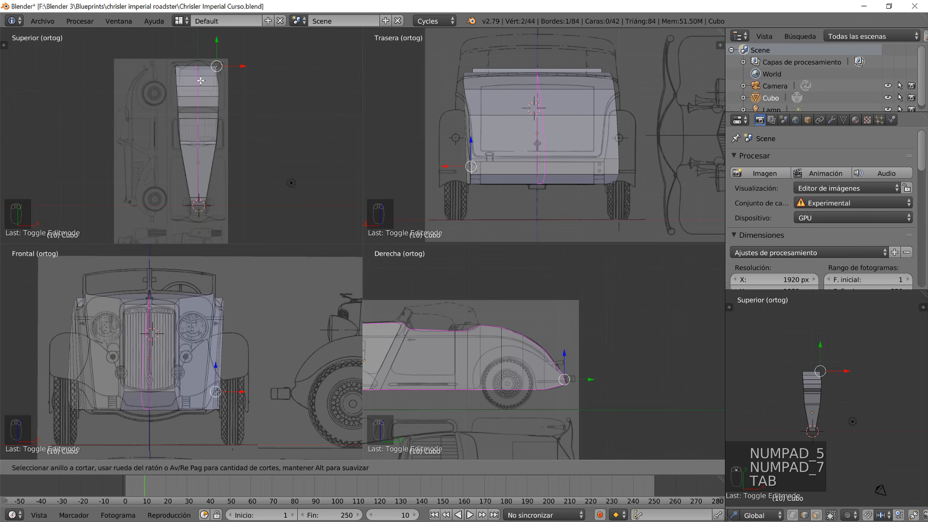
{"action": "left_click", "coordinate": [201, 81]}
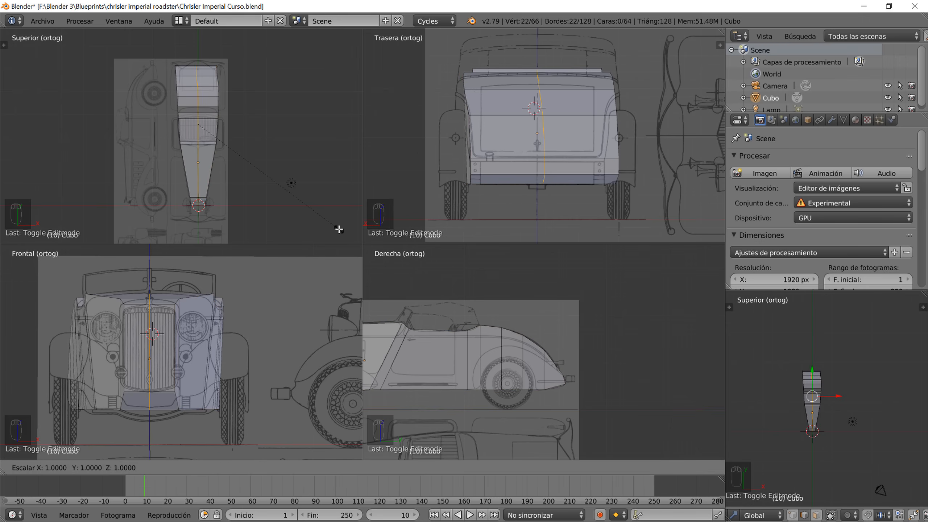
{"action": "left_click", "coordinate": [227, 131]}
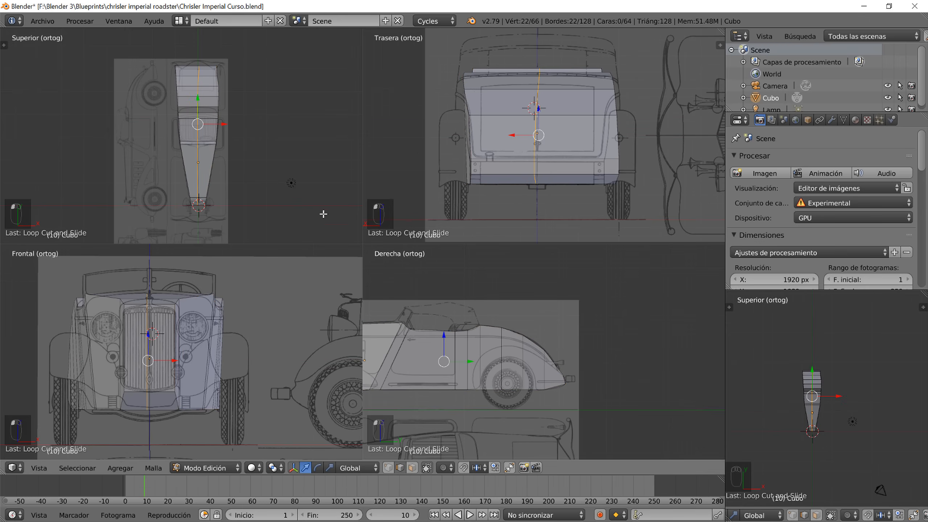
- Straighten the new centre loop by scaling it down along X onto the car's middle line
{"action": "key", "text": "s"}
{"action": "left_click", "coordinate": [241, 141]}
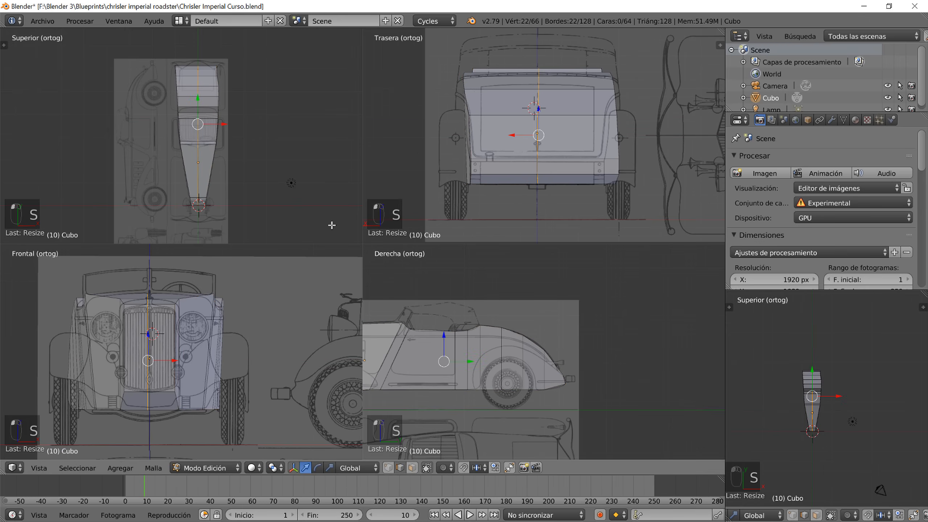
{"action": "key", "text": "s"}
{"action": "right_click", "coordinate": [240, 155]}
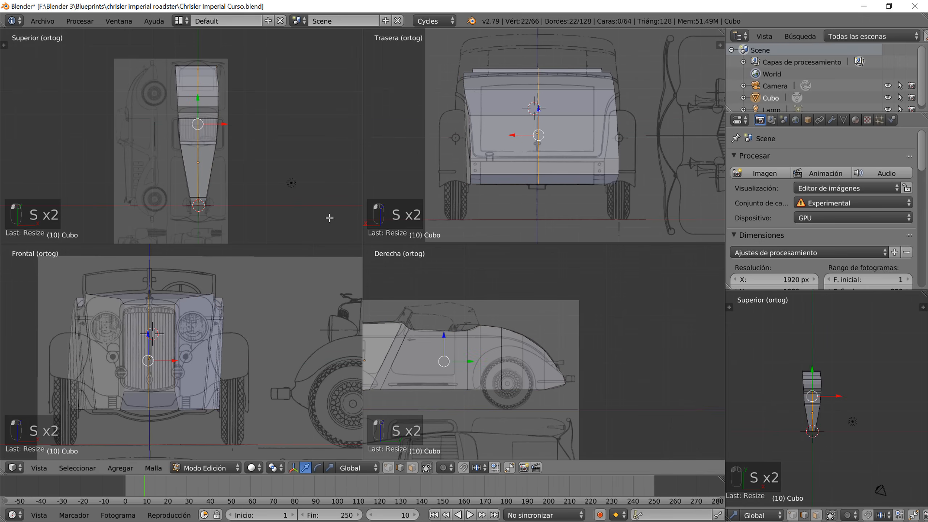
{"action": "key", "text": "s"}
{"action": "right_click", "coordinate": [242, 142]}
{"action": "key", "text": "s"}
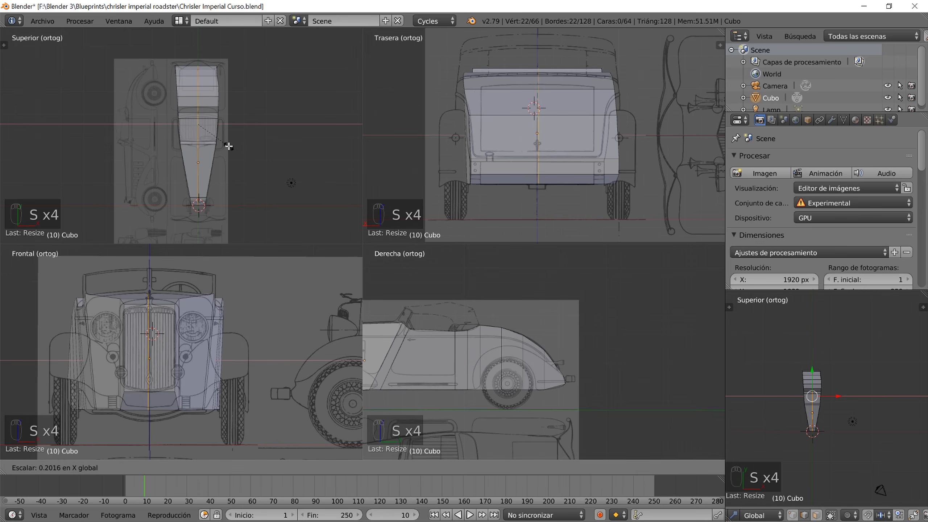
{"action": "left_click", "coordinate": [229, 146]}
{"action": "scroll", "coordinate": [181, 90], "scroll_direction": "up", "scroll_amount": 2}
{"action": "scroll", "coordinate": [187, 142], "scroll_direction": "up", "scroll_amount": 3}
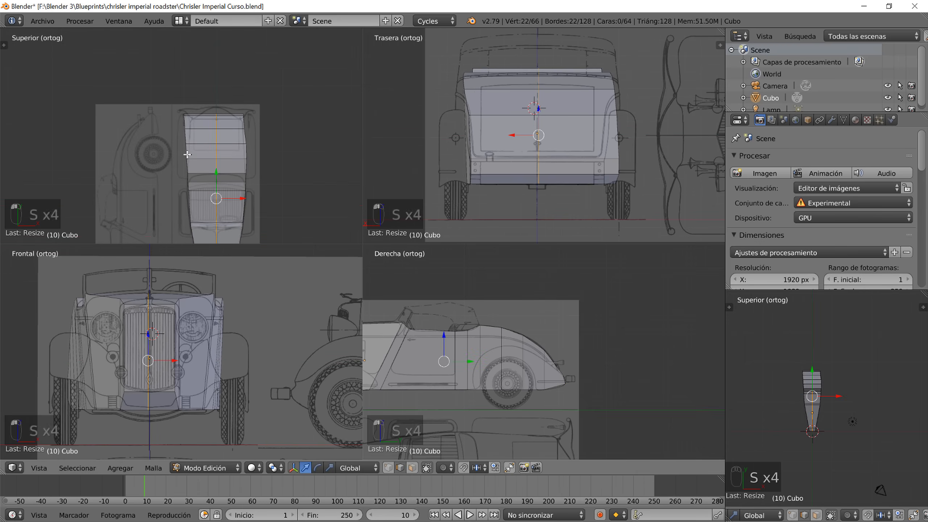
{"action": "scroll", "coordinate": [256, 139], "scroll_direction": "up", "scroll_amount": 5}
{"action": "scroll", "coordinate": [294, 137], "scroll_direction": "down", "scroll_amount": 1}
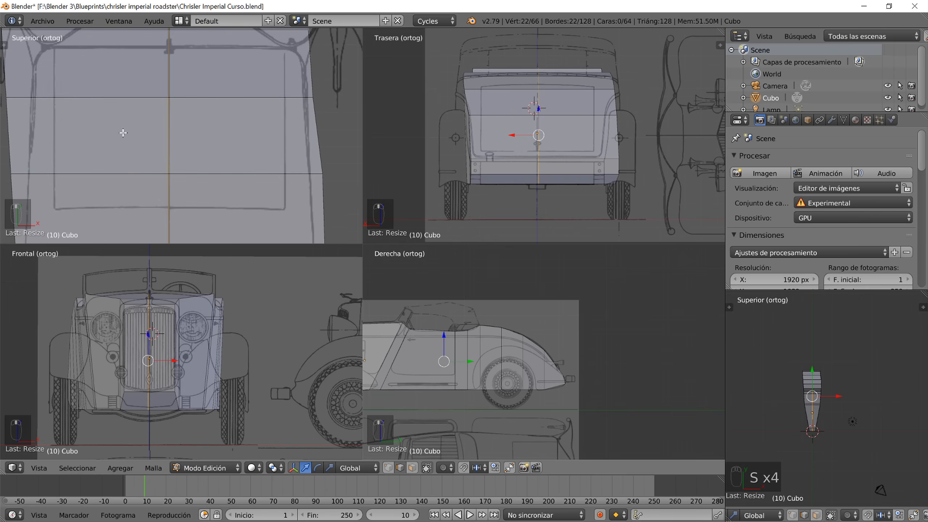
{"action": "scroll", "coordinate": [215, 128], "scroll_direction": "down", "scroll_amount": 6}
{"action": "scroll", "coordinate": [217, 128], "scroll_direction": "down", "scroll_amount": 2}
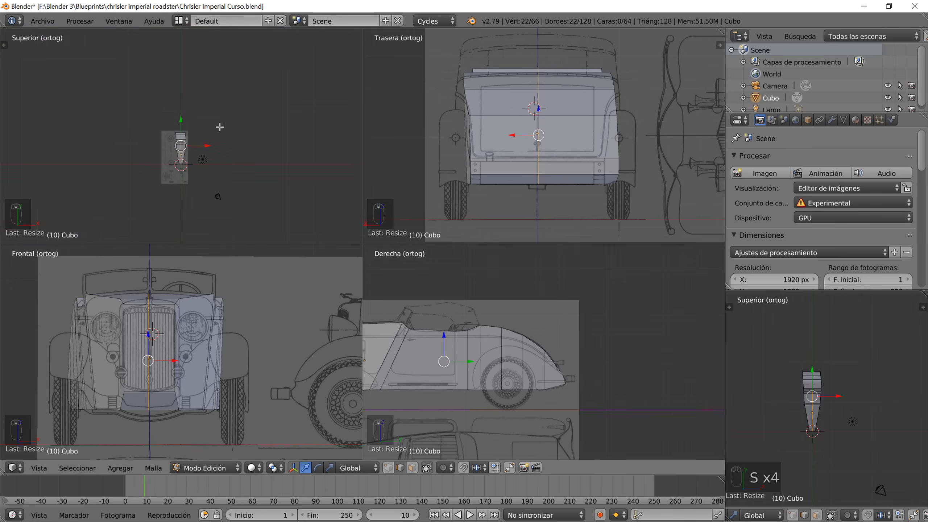
{"action": "key", "text": "s"}
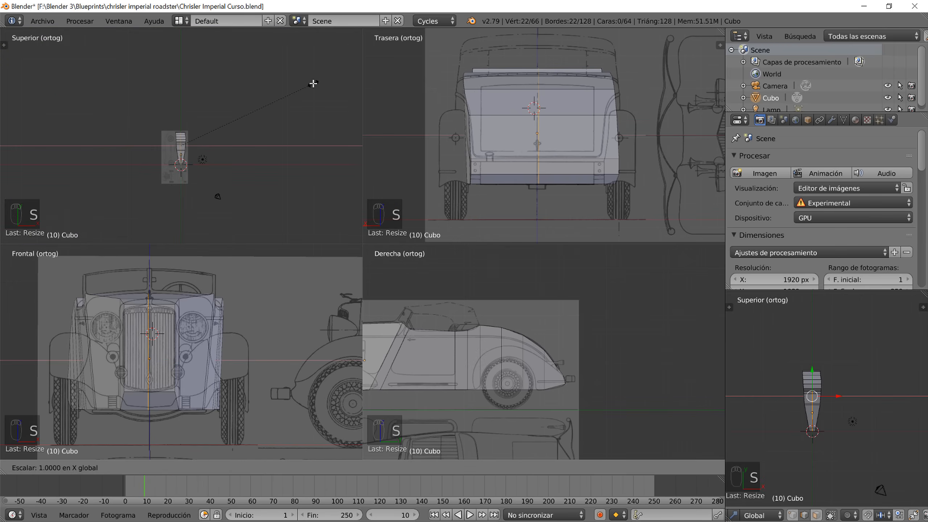
{"action": "right_click", "coordinate": [197, 153]}
- Delete all vertices on the negative X side of the centre loop, including the hidden lower ones, leaving half the body
{"action": "scroll", "coordinate": [197, 154], "scroll_direction": "up", "scroll_amount": 13}
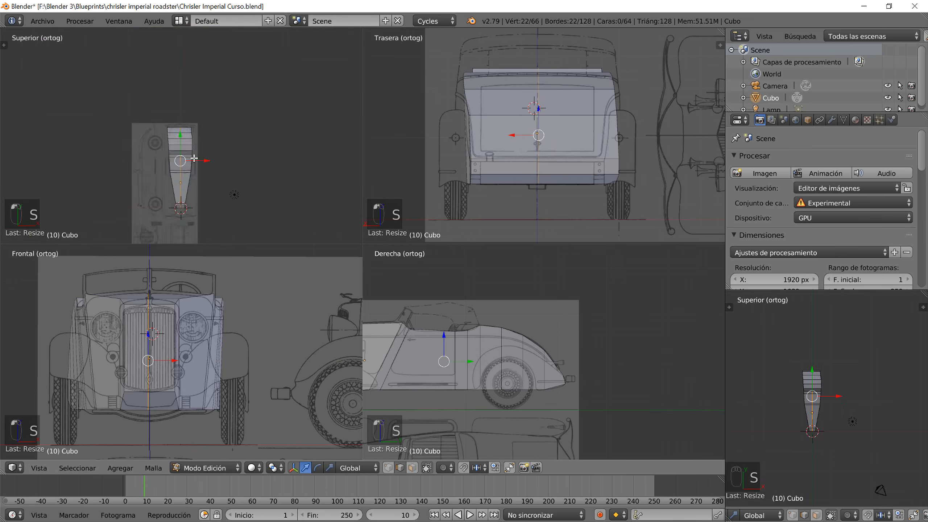
{"action": "middle_click_drag", "start_coordinate": [228, 185], "coordinate": [260, 137], "text": "shift"}
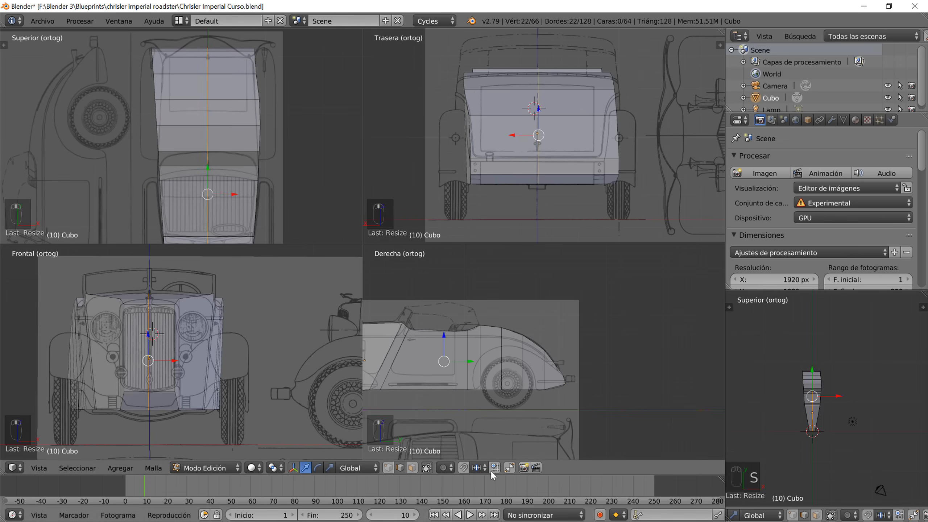
{"action": "key", "text": "a"}
{"action": "scroll", "coordinate": [230, 187], "scroll_direction": "down", "scroll_amount": 3}
{"action": "scroll", "coordinate": [230, 188], "scroll_direction": "down", "scroll_amount": 2}
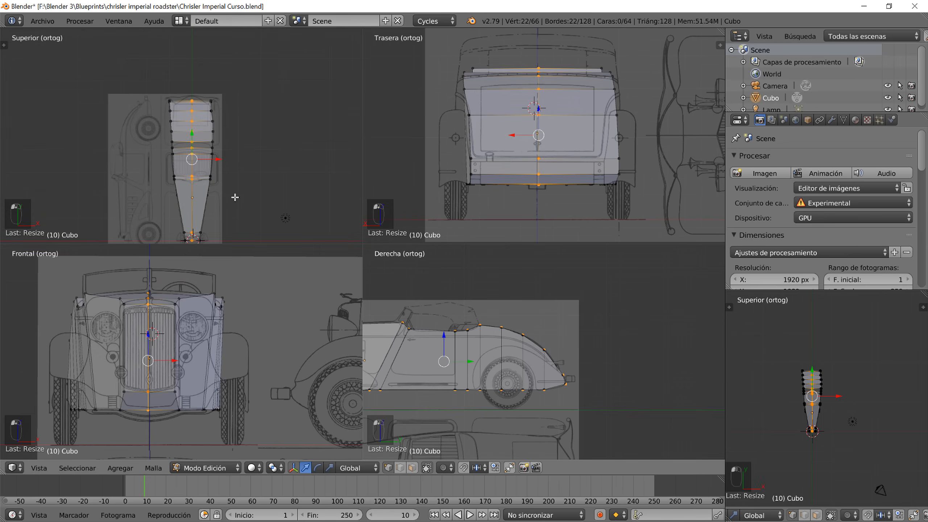
{"action": "middle_click_drag", "start_coordinate": [234, 197], "coordinate": [262, 146], "text": "shift"}
{"action": "key", "text": "a"}
{"action": "key", "text": "b"}
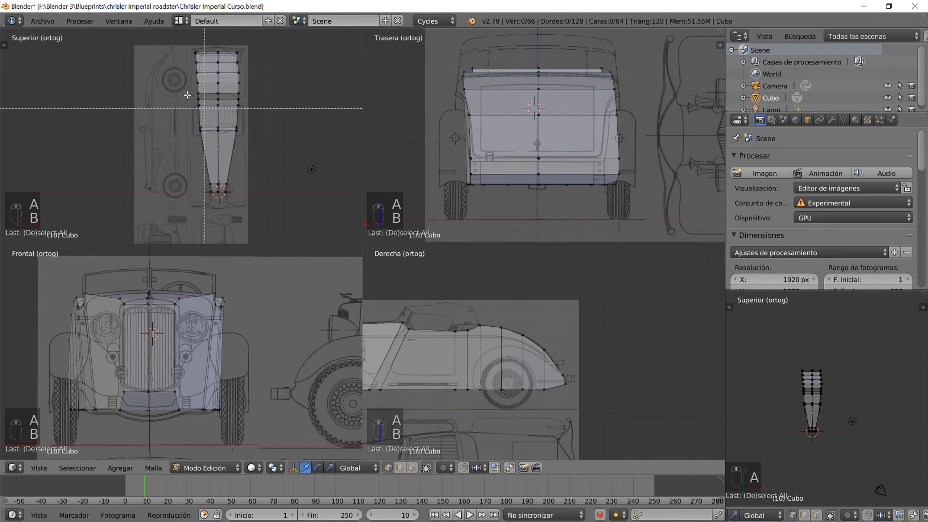
{"action": "left_click_drag", "start_coordinate": [158, 38], "coordinate": [215, 235]}
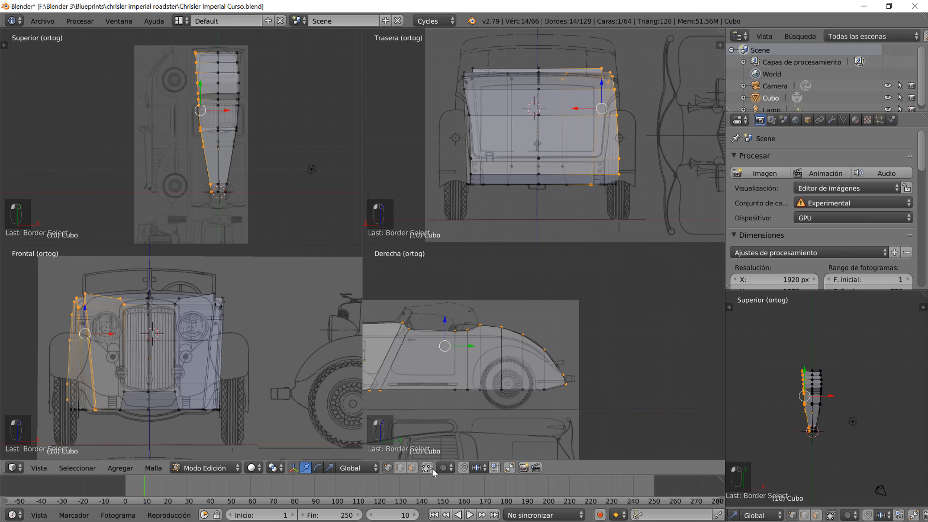
{"action": "key", "text": "b"}
{"action": "left_click_drag", "start_coordinate": [149, 79], "coordinate": [215, 242]}
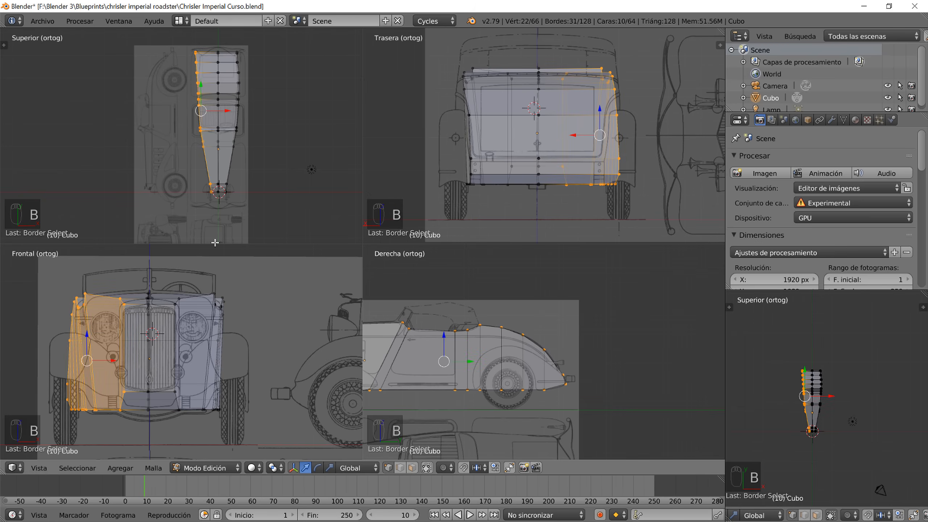
{"action": "key", "text": "x"}
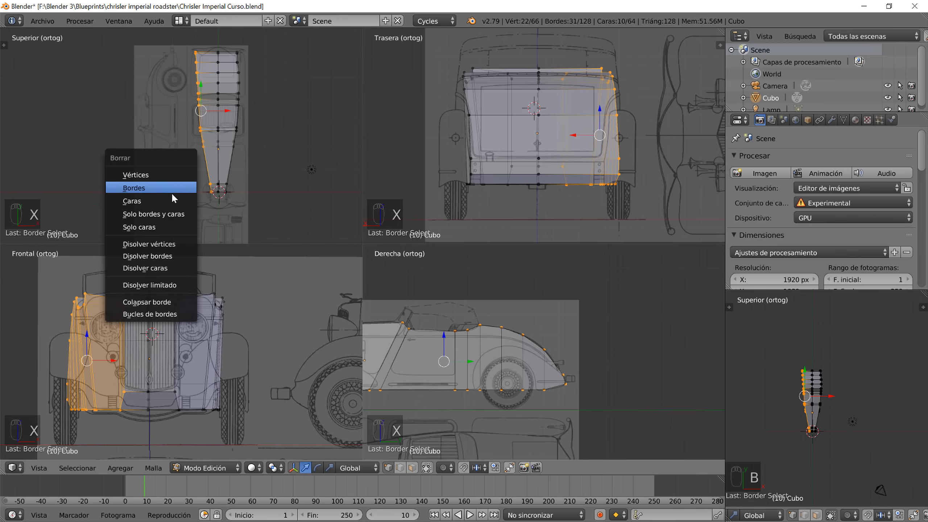
{"action": "left_click", "coordinate": [174, 174]}
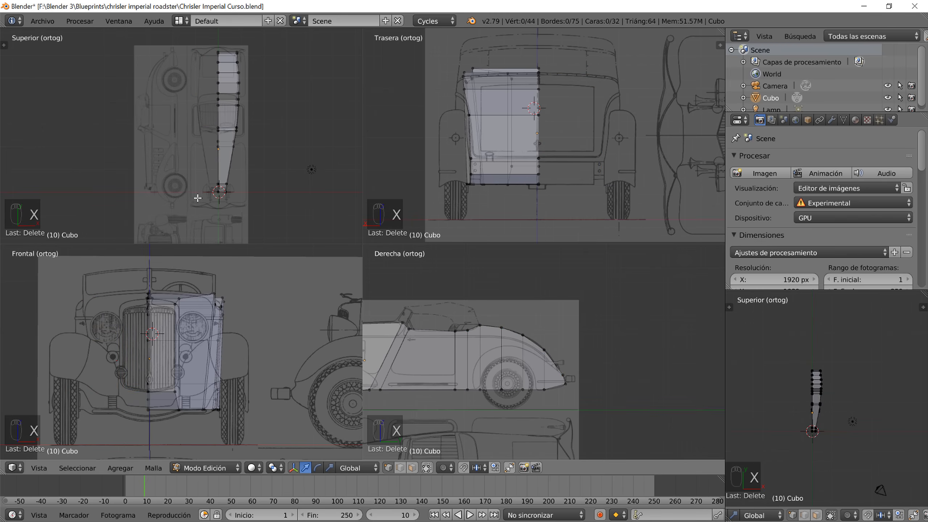
- Add a Mirror modifier on the X axis to the half body and check the mirrored shape in perspective
{"action": "left_click", "coordinate": [831, 120]}
{"action": "left_click", "coordinate": [812, 160]}
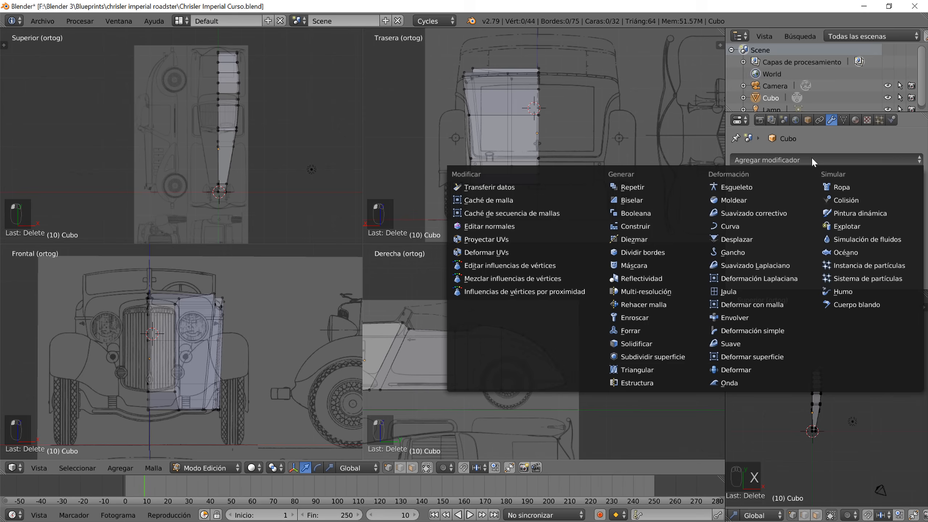
{"action": "left_click", "coordinate": [638, 279]}
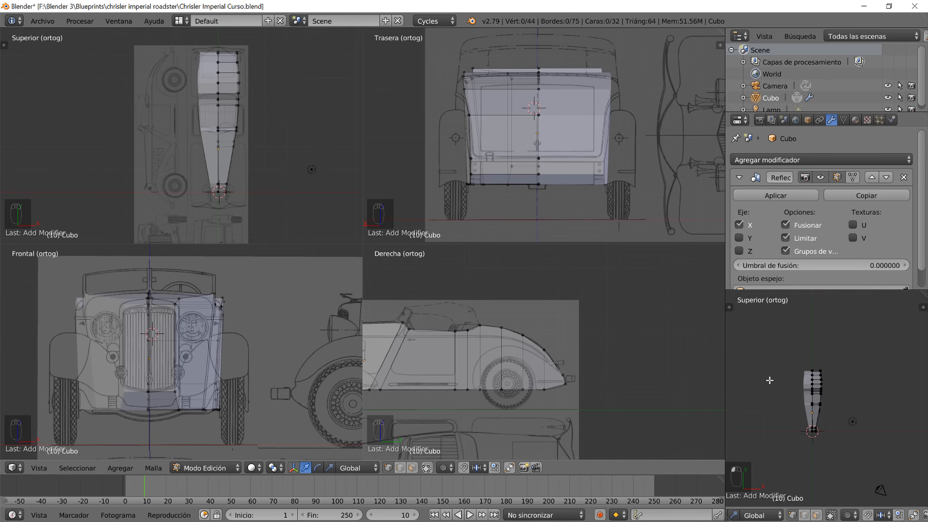
{"action": "key", "text": "Tab"}
{"action": "middle_click_drag", "start_coordinate": [794, 414], "coordinate": [831, 423]}
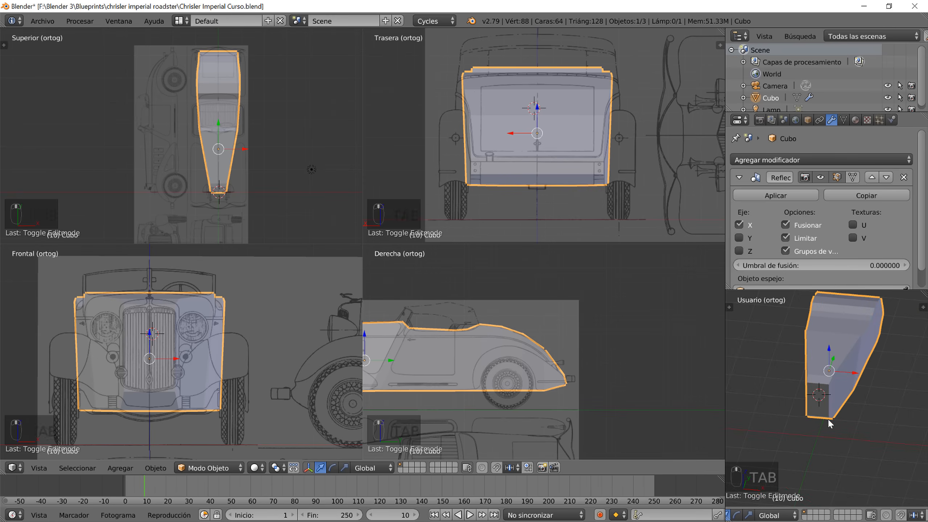
{"action": "scroll", "coordinate": [831, 421], "scroll_direction": "up", "scroll_amount": 5}
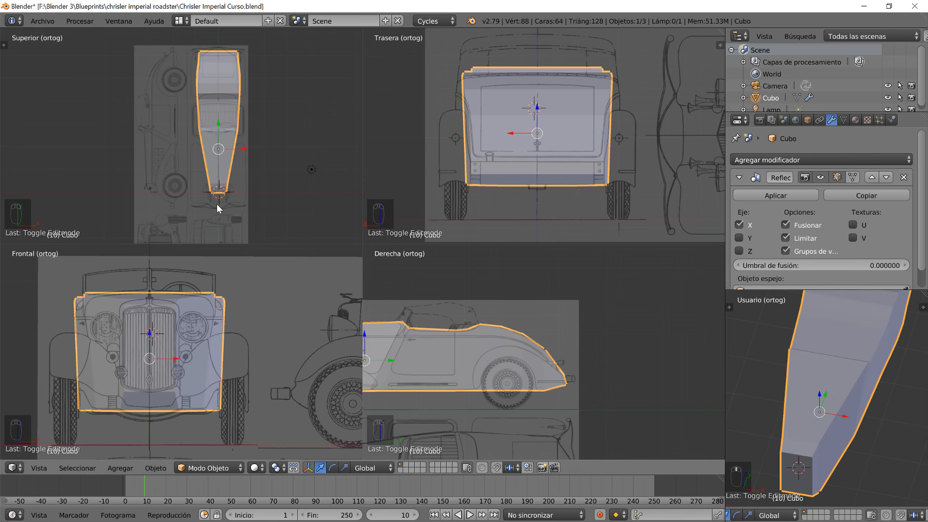
- Move the nose's outer vertical edge backward along Y by about 0.07 to follow the V-shaped grille in the top blueprint
{"action": "scroll", "coordinate": [223, 210], "scroll_direction": "up", "scroll_amount": 4}
{"action": "middle_click_drag", "start_coordinate": [283, 207], "coordinate": [262, 106], "text": "shift"}
{"action": "scroll", "coordinate": [260, 162], "scroll_direction": "up", "scroll_amount": 7}
{"action": "middle_click_drag", "start_coordinate": [320, 164], "coordinate": [113, 121], "text": "shift"}
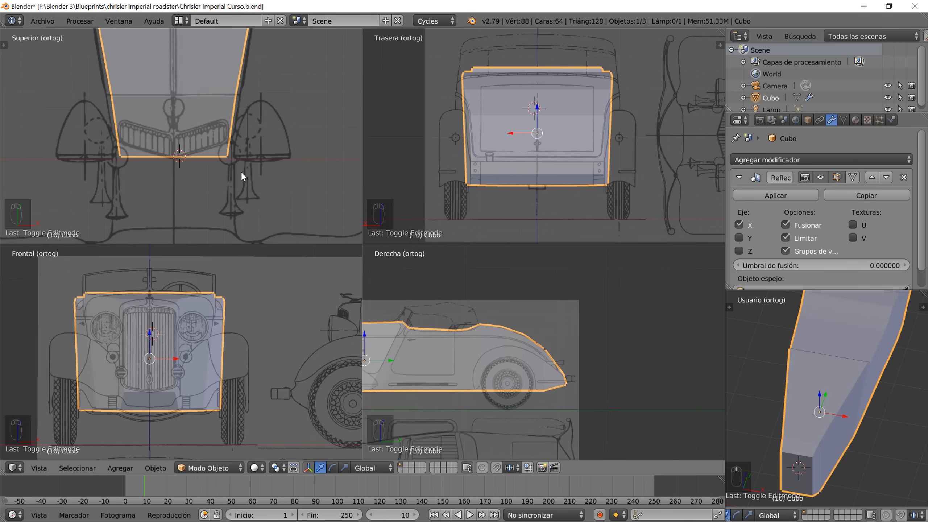
{"action": "key", "text": "Tab"}
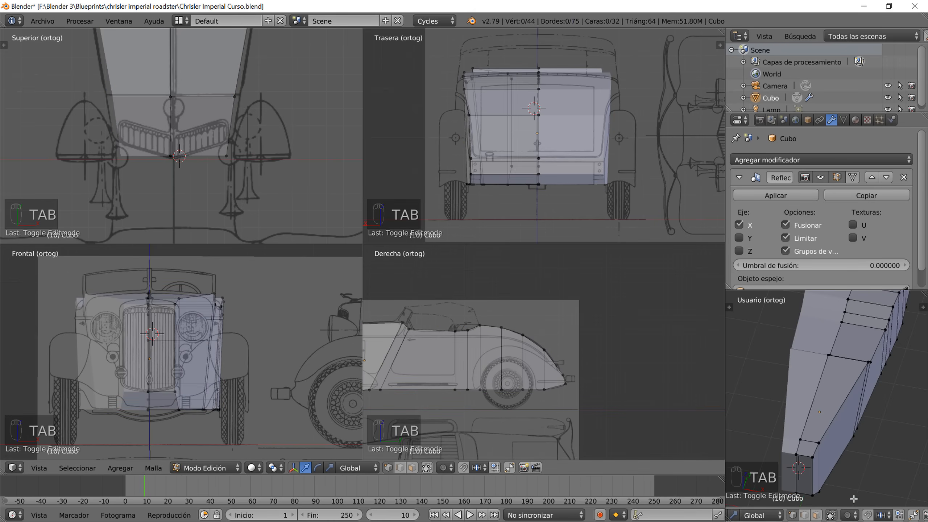
{"action": "left_click", "coordinate": [804, 515]}
{"action": "left_click", "coordinate": [811, 479]}
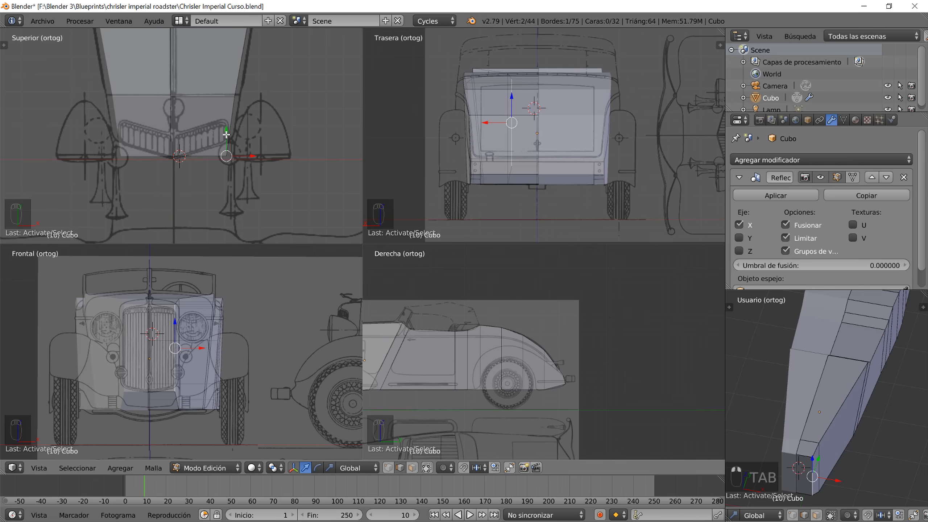
{"action": "left_click_drag", "start_coordinate": [226, 134], "coordinate": [228, 123]}
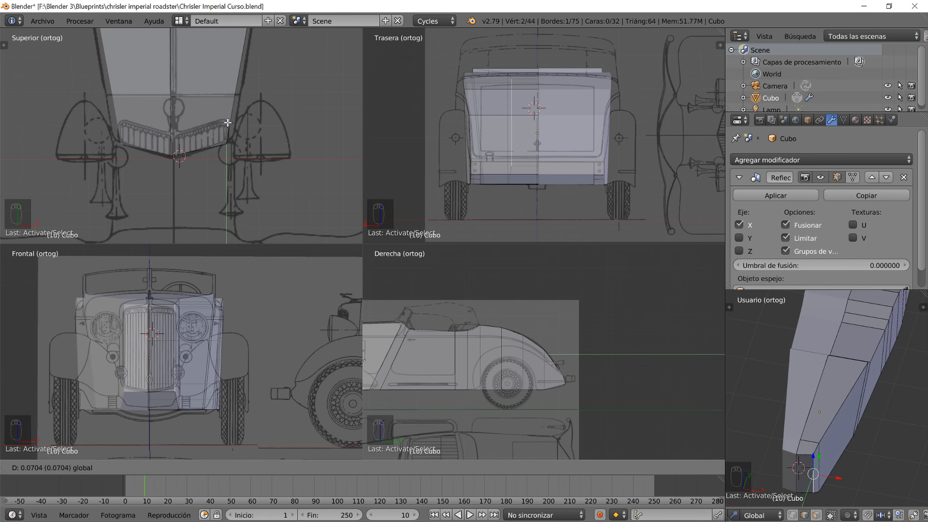
{"action": "left_click_drag", "start_coordinate": [227, 123], "coordinate": [228, 122]}
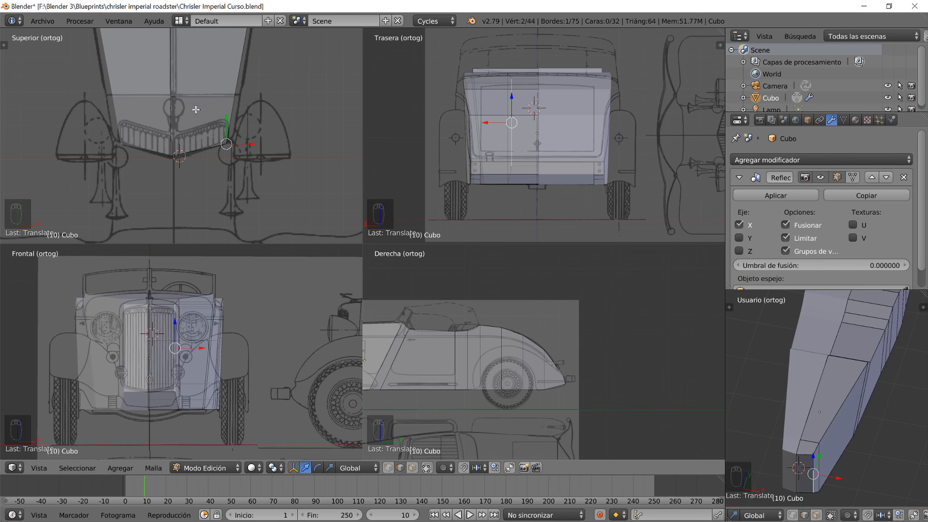
- Nudge the edge loop across the hood behind the grille slightly along Y, and inspect the whole mirrored body in Object Mode
{"action": "right_click", "coordinate": [201, 97], "text": "alt"}
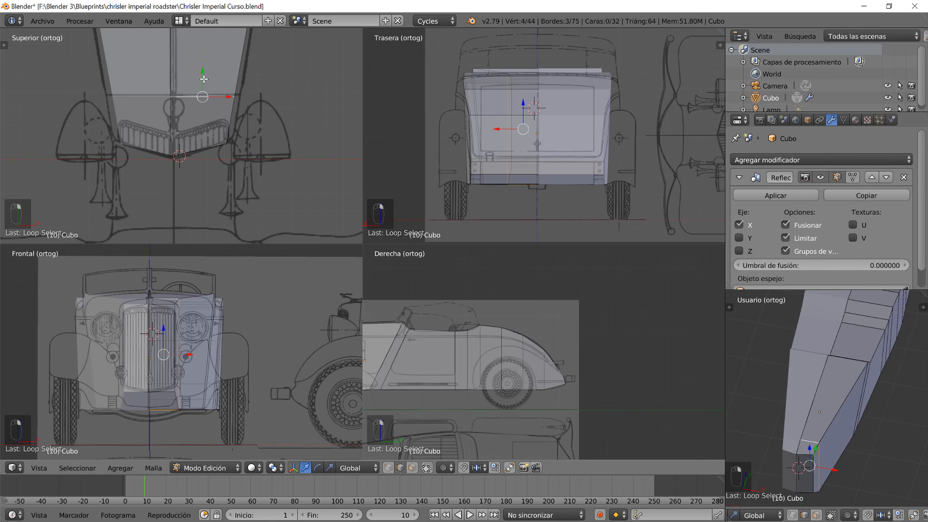
{"action": "left_click_drag", "start_coordinate": [204, 79], "coordinate": [204, 79]}
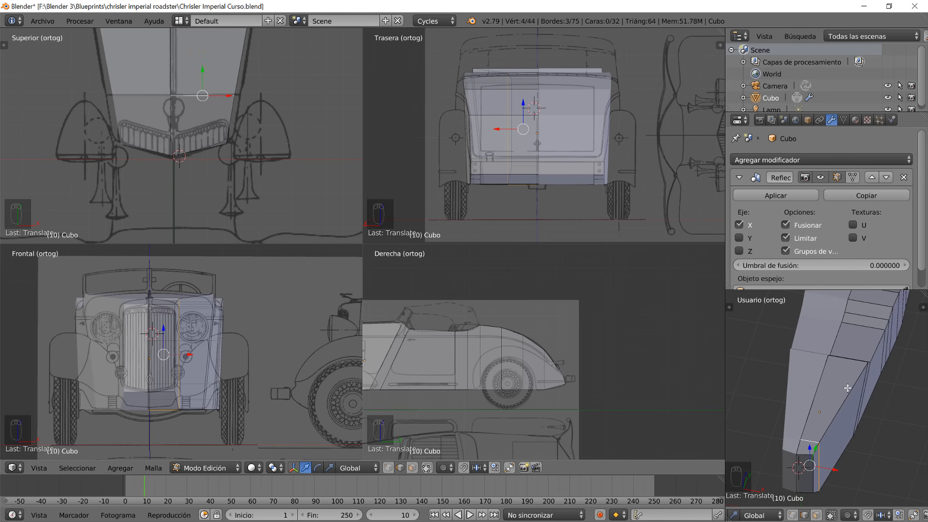
{"action": "key", "text": "Tab"}
{"action": "scroll", "coordinate": [863, 416], "scroll_direction": "down", "scroll_amount": 5}
{"action": "middle_click_drag", "start_coordinate": [863, 415], "coordinate": [825, 409]}
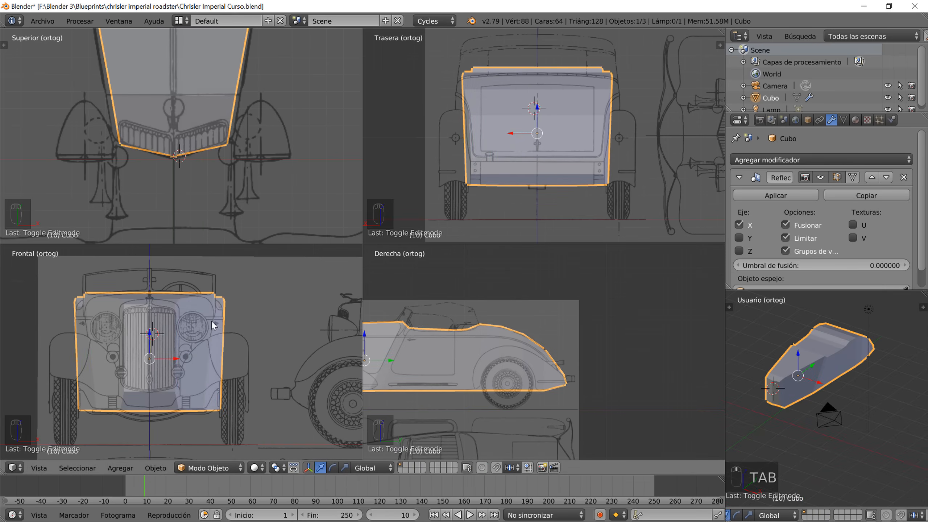
{"action": "scroll", "coordinate": [219, 316], "scroll_direction": "up", "scroll_amount": 3}
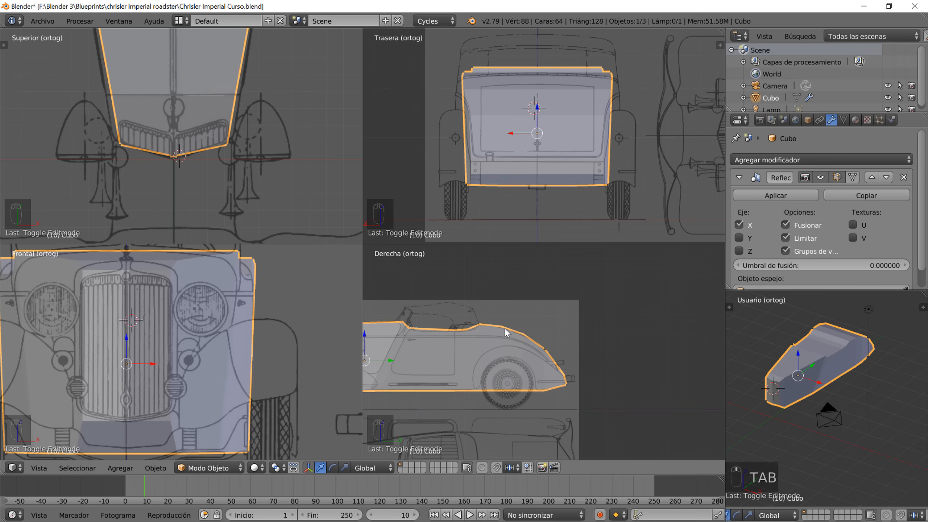
- Bevel the lengthwise edge loop along the body's upper side, from nose to tail, with three segments
{"action": "key", "text": "Tab"}
{"action": "right_click", "coordinate": [799, 372], "text": "alt"}
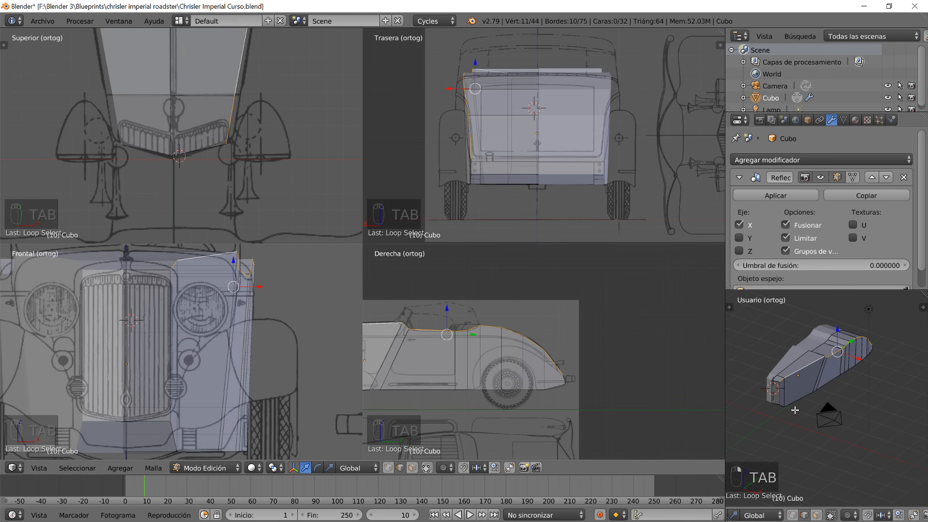
{"action": "scroll", "coordinate": [795, 410], "scroll_direction": "down", "scroll_amount": 2}
{"action": "key", "text": "ctrl+b"}
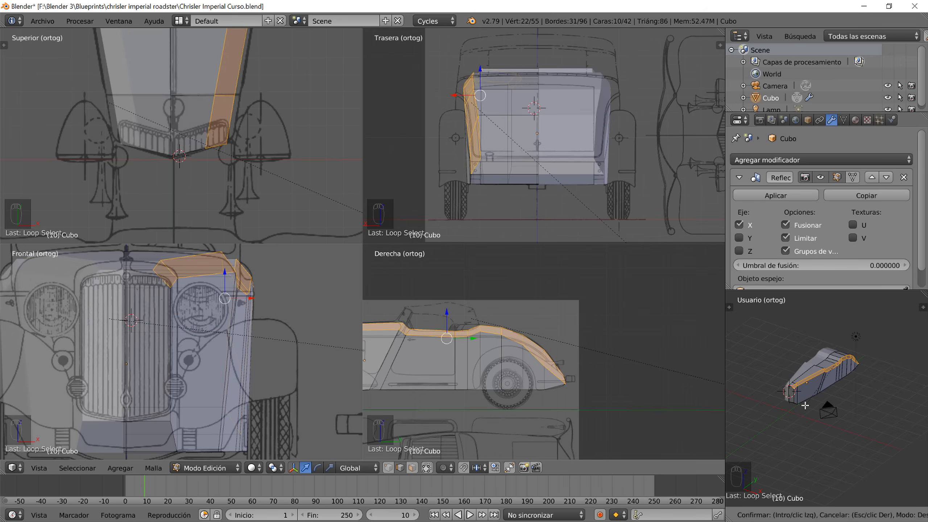
{"action": "scroll", "coordinate": [805, 405], "scroll_direction": "up", "scroll_amount": 2}
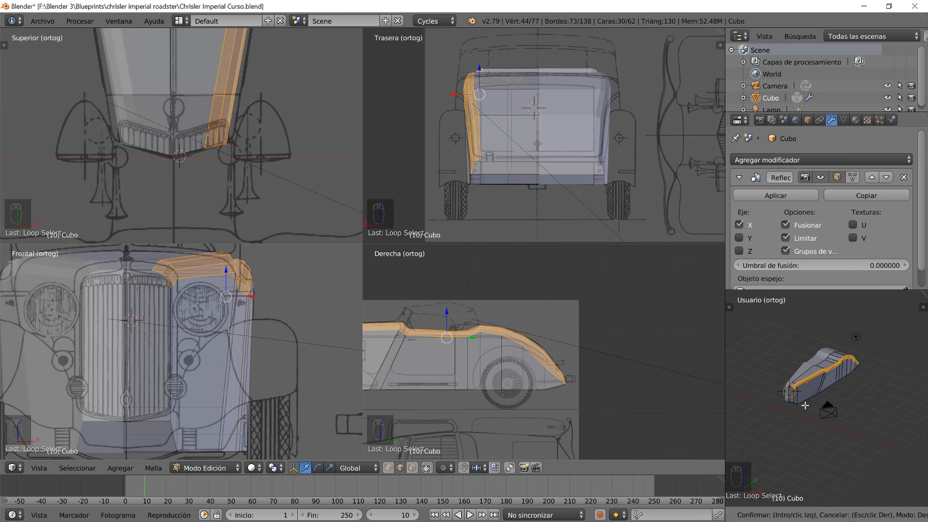
{"action": "scroll", "coordinate": [805, 405], "scroll_direction": "up", "scroll_amount": 1}
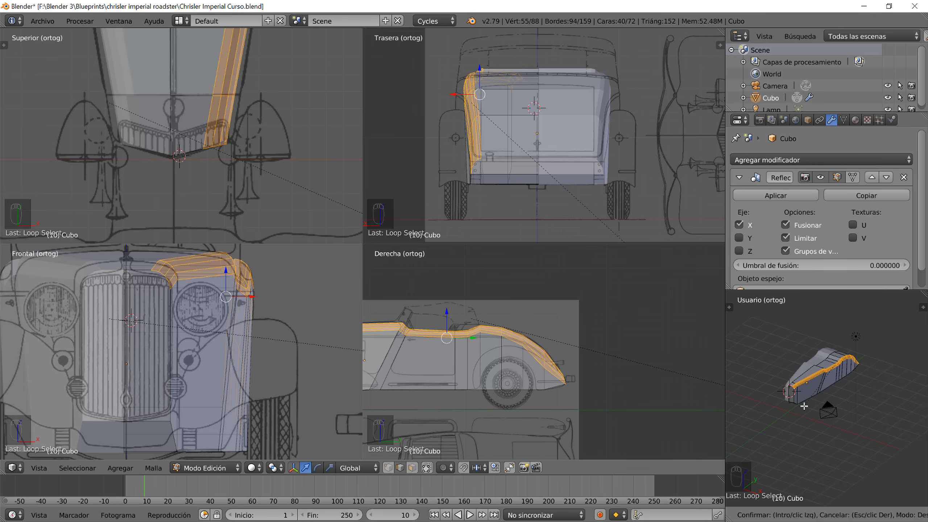
{"action": "key", "text": "Escape"}
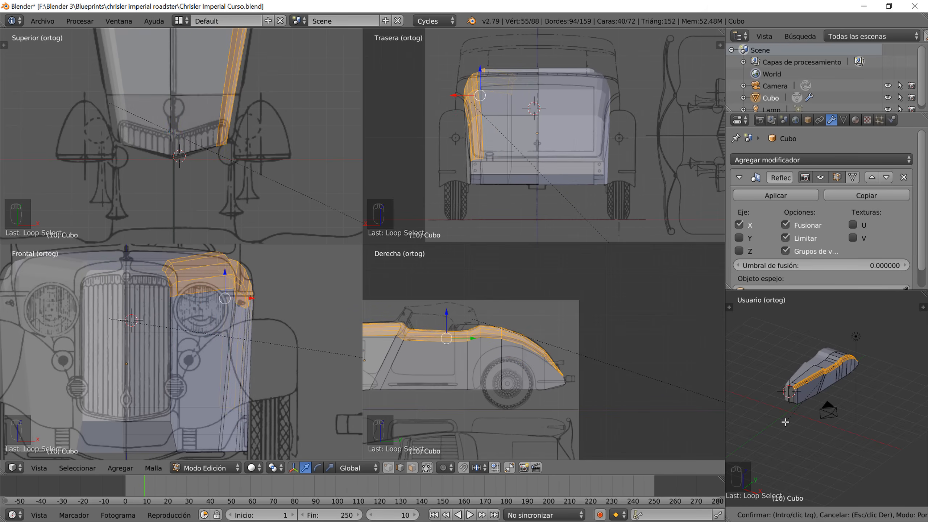
{"action": "scroll", "coordinate": [785, 422], "scroll_direction": "down", "scroll_amount": 1}
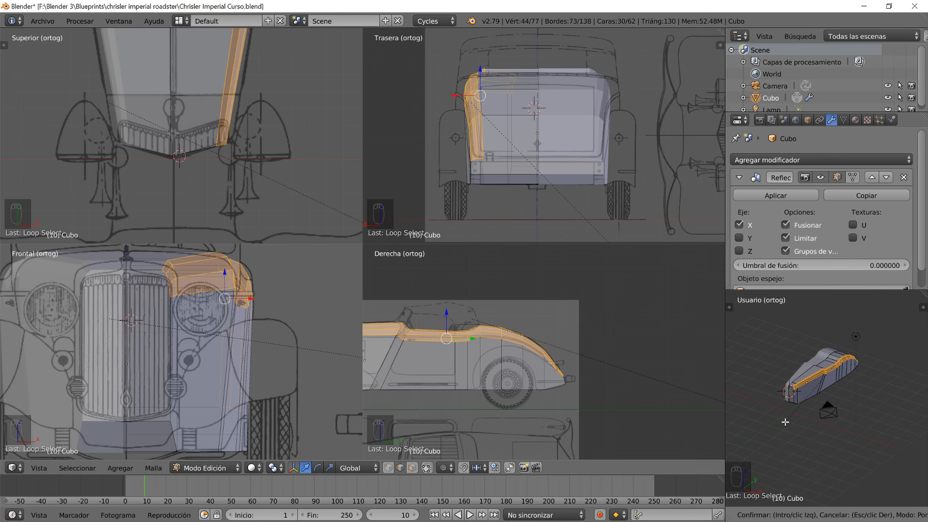
{"action": "scroll", "coordinate": [786, 422], "scroll_direction": "up", "scroll_amount": 1}
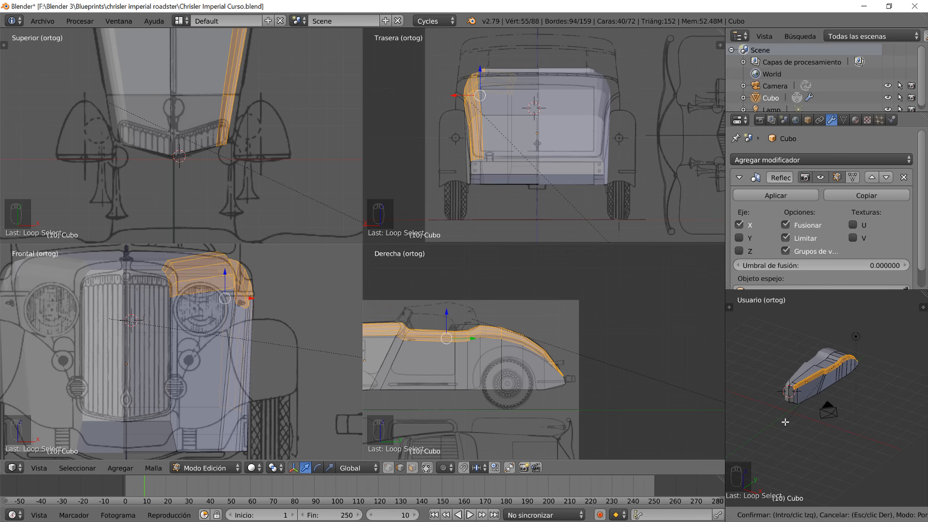
{"action": "scroll", "coordinate": [785, 422], "scroll_direction": "down", "scroll_amount": 1}
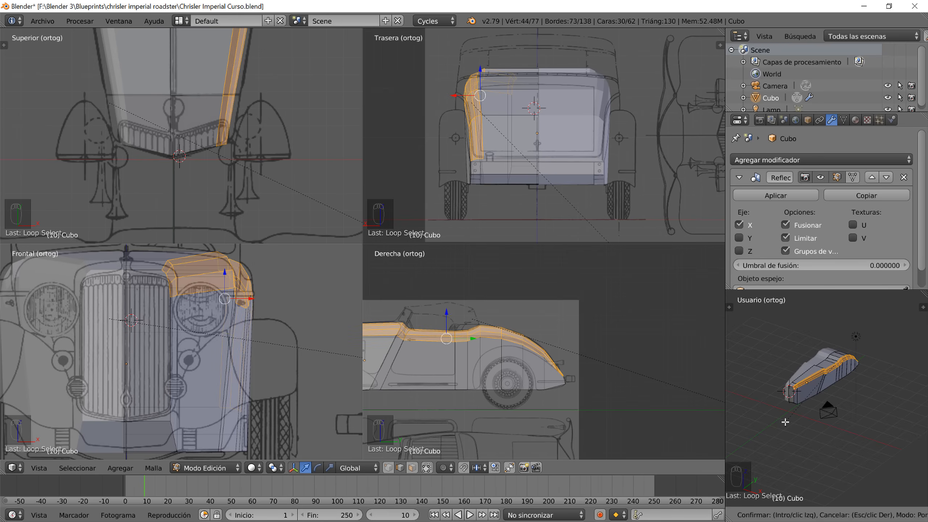
{"action": "left_click", "coordinate": [785, 422]}
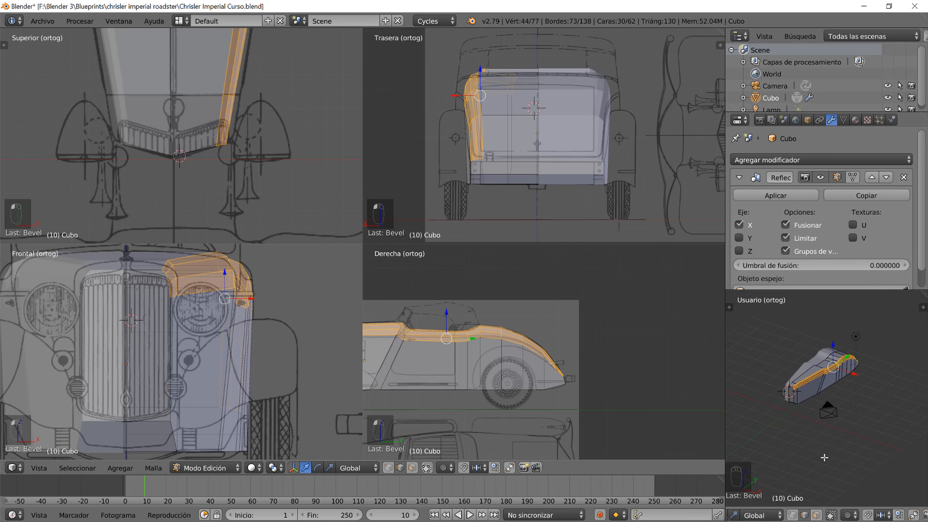
- Shade the body smooth, enable automatic smoothing of its normals, and check the result in perspective
{"action": "key", "text": "Tab"}
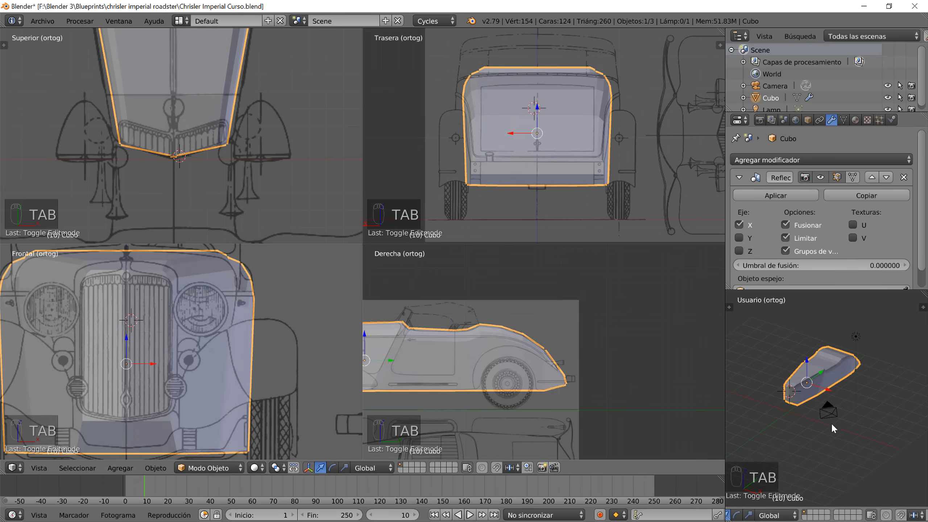
{"action": "scroll", "coordinate": [831, 404], "scroll_direction": "up", "scroll_amount": 3}
{"action": "middle_click_drag", "start_coordinate": [831, 403], "coordinate": [832, 386]}
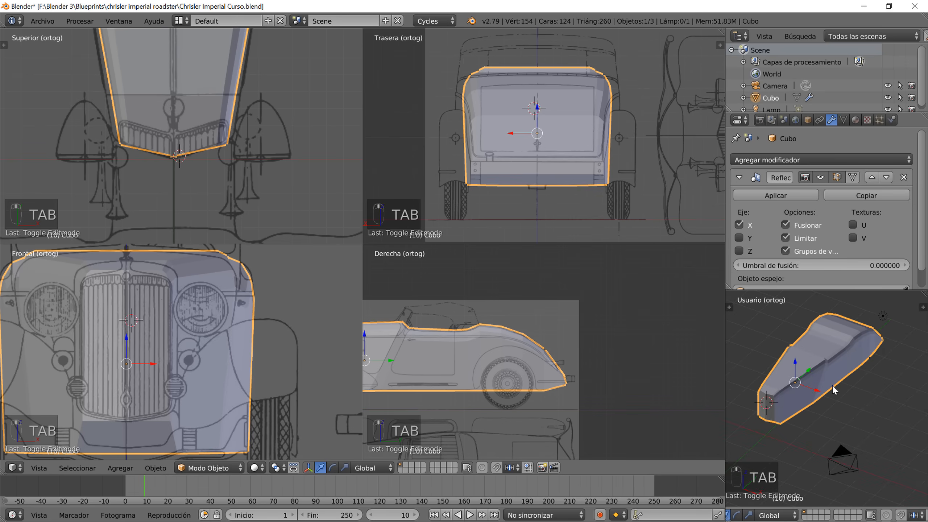
{"action": "key", "text": "t"}
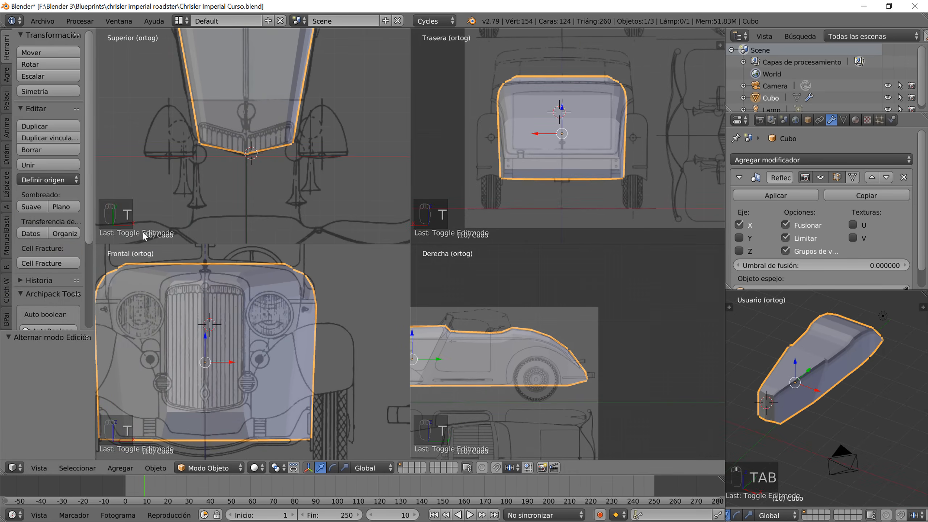
{"action": "left_click", "coordinate": [33, 206]}
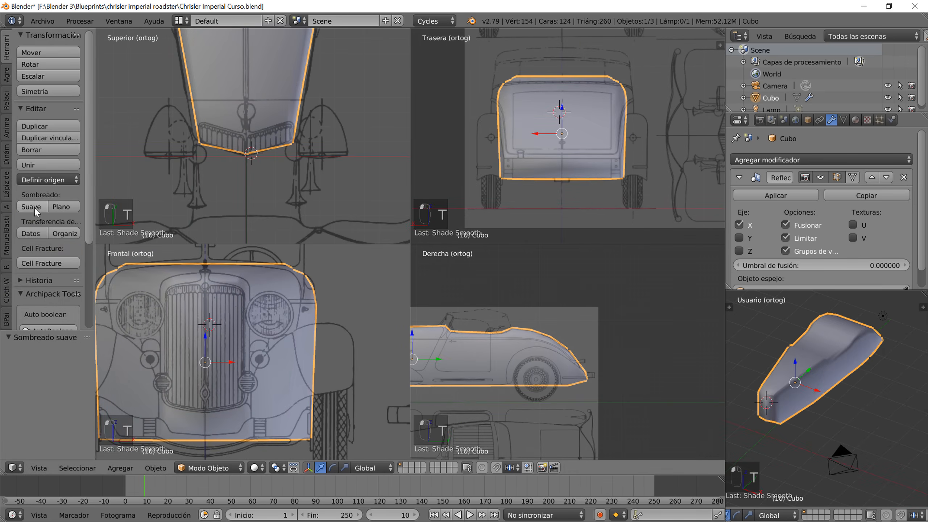
{"action": "left_click", "coordinate": [843, 121]}
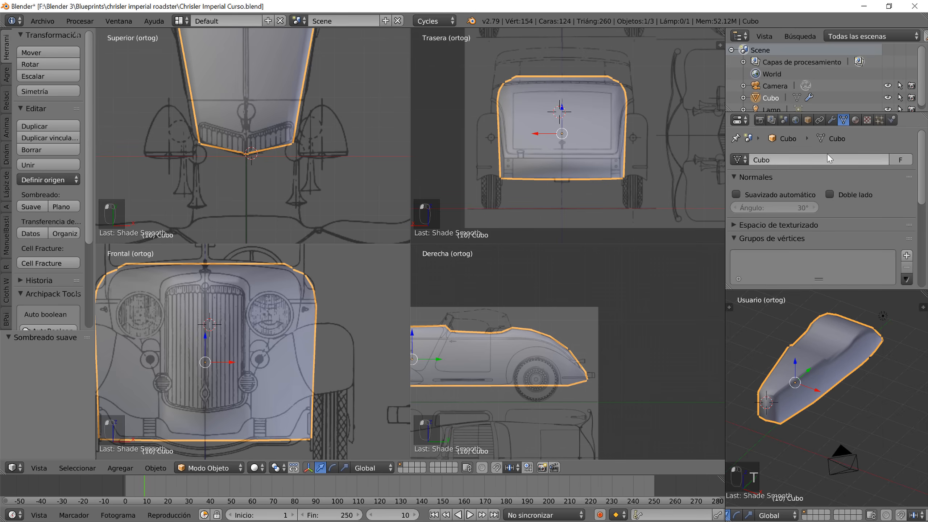
{"action": "left_click", "coordinate": [736, 193]}
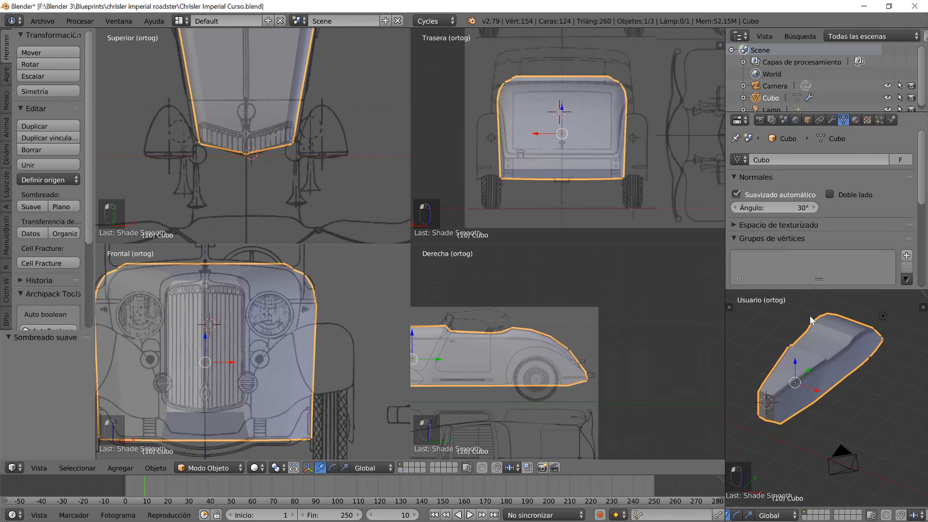
{"action": "scroll", "coordinate": [820, 387], "scroll_direction": "up", "scroll_amount": 4}
{"action": "scroll", "coordinate": [827, 357], "scroll_direction": "down", "scroll_amount": 2}
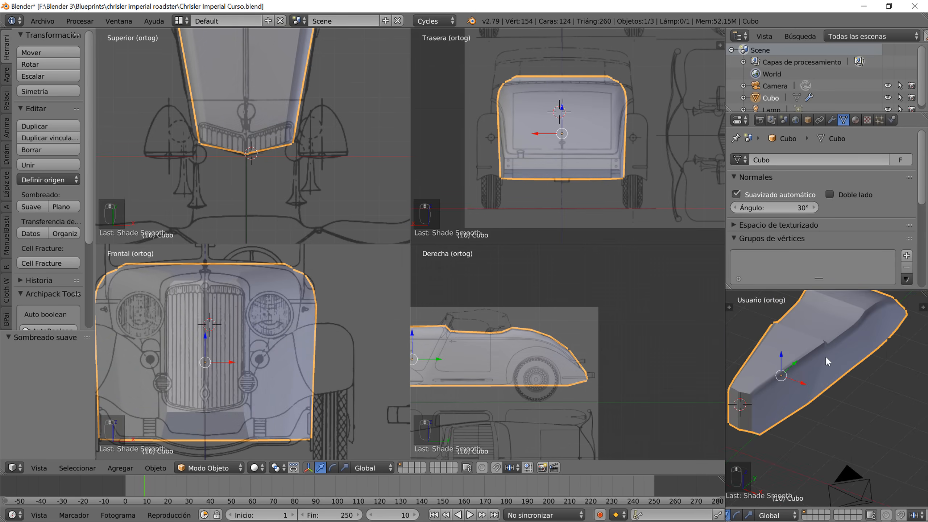
{"action": "mouse_move", "coordinate": [825, 355]}
{"action": "middle_mouse_down"}
{"action": "mouse_move", "coordinate": [872, 351]}
{"action": "mouse_move", "coordinate": [866, 381]}
{"action": "mouse_move", "coordinate": [810, 360]}
{"action": "middle_mouse_up"}
{"action": "scroll", "coordinate": [292, 157], "scroll_direction": "down", "scroll_amount": 2}
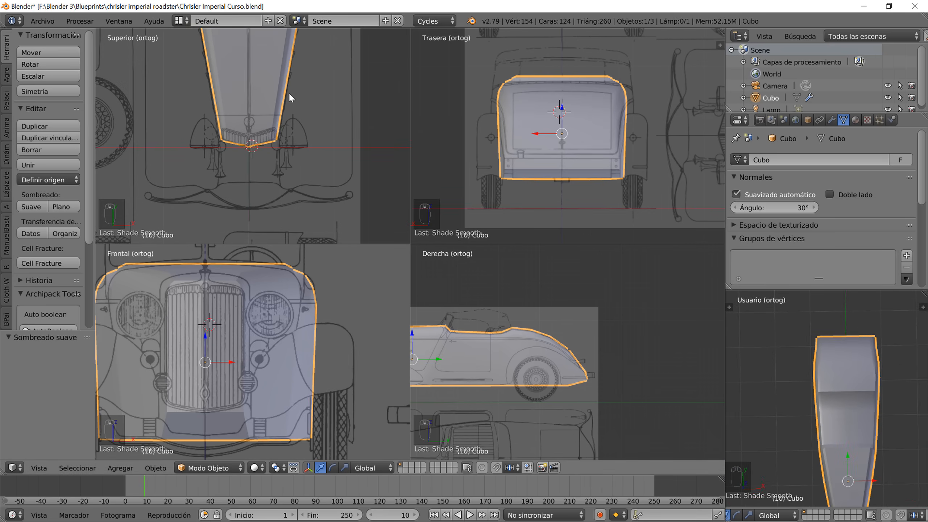
- Move the outer side vertices of the cross loop above the rear wheel's centre inward along X by about 0.039
{"action": "middle_click_drag", "start_coordinate": [289, 93], "coordinate": [290, 119], "text": "shift"}
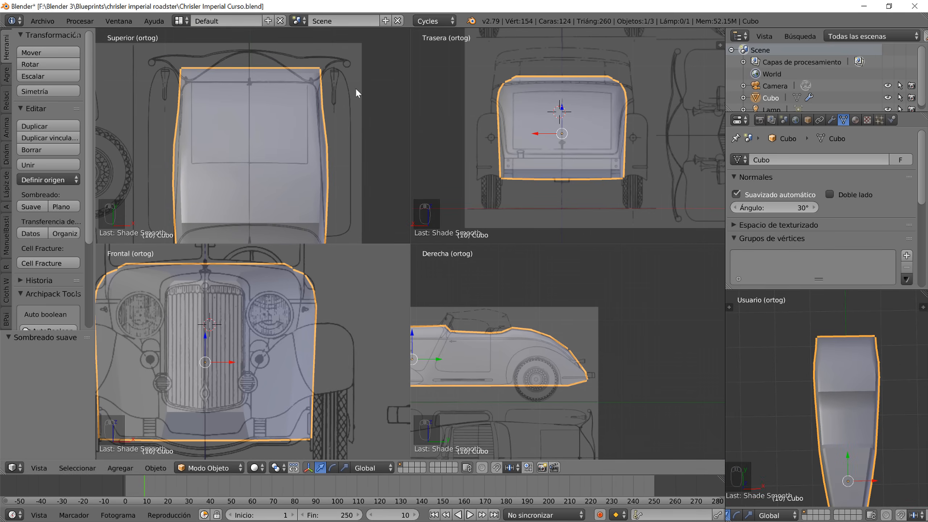
{"action": "key", "text": "Tab"}
{"action": "middle_click_drag", "start_coordinate": [323, 194], "coordinate": [327, 140], "text": "shift"}
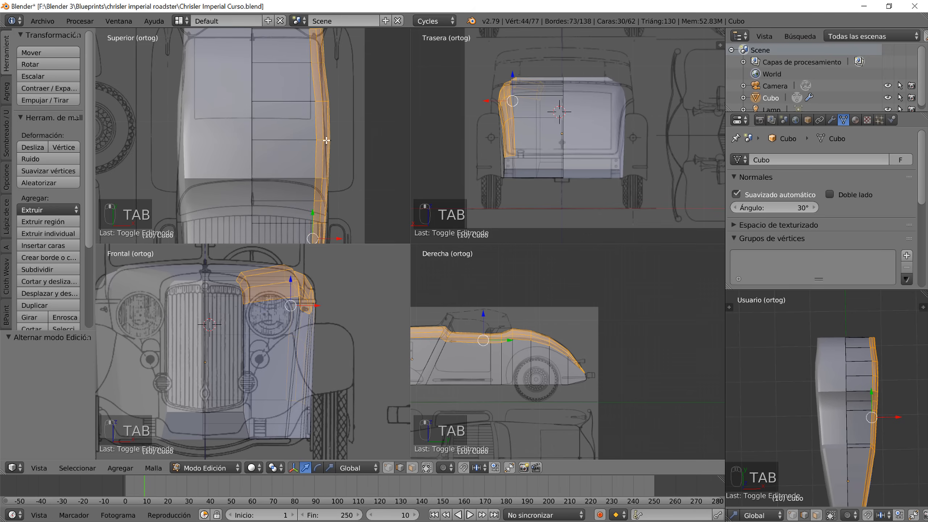
{"action": "right_click", "coordinate": [327, 140], "text": "alt"}
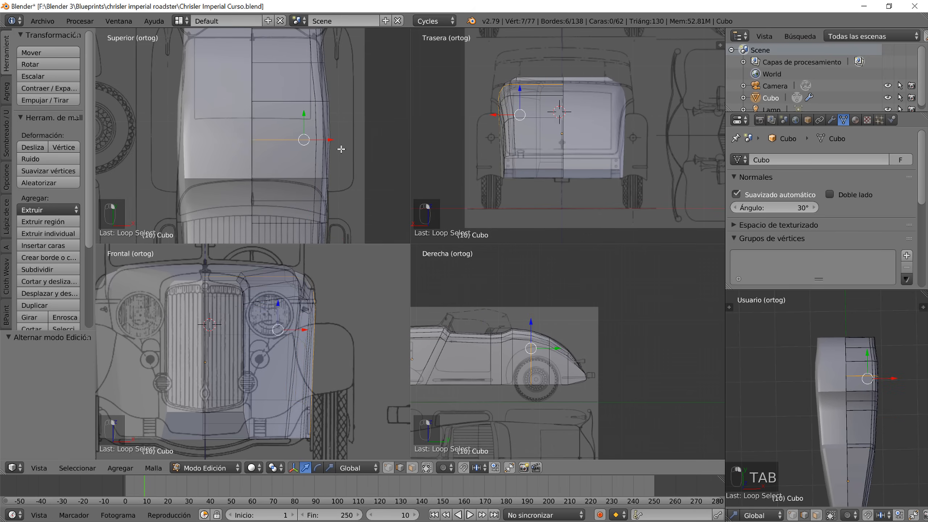
{"action": "scroll", "coordinate": [334, 150], "scroll_direction": "up", "scroll_amount": 2}
{"action": "scroll", "coordinate": [331, 148], "scroll_direction": "up", "scroll_amount": 1}
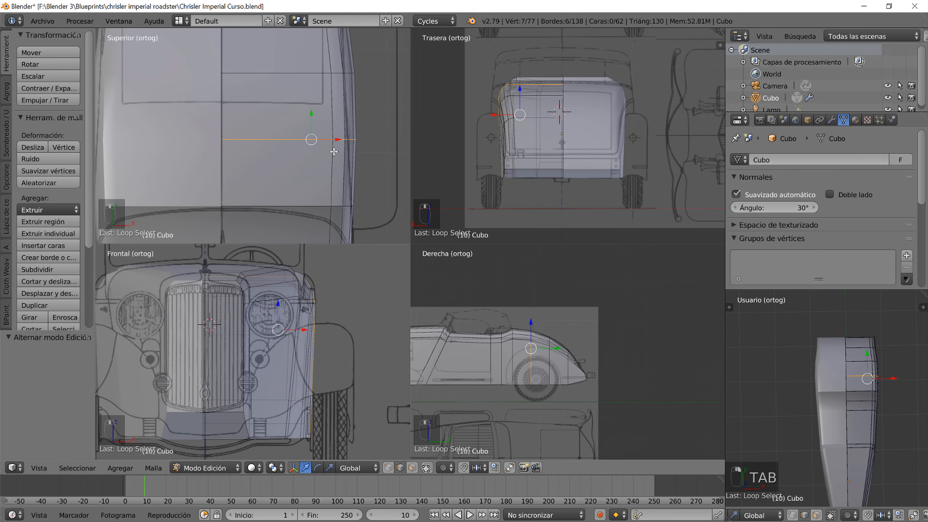
{"action": "key", "text": "c"}
{"action": "middle_click", "coordinate": [287, 144]}
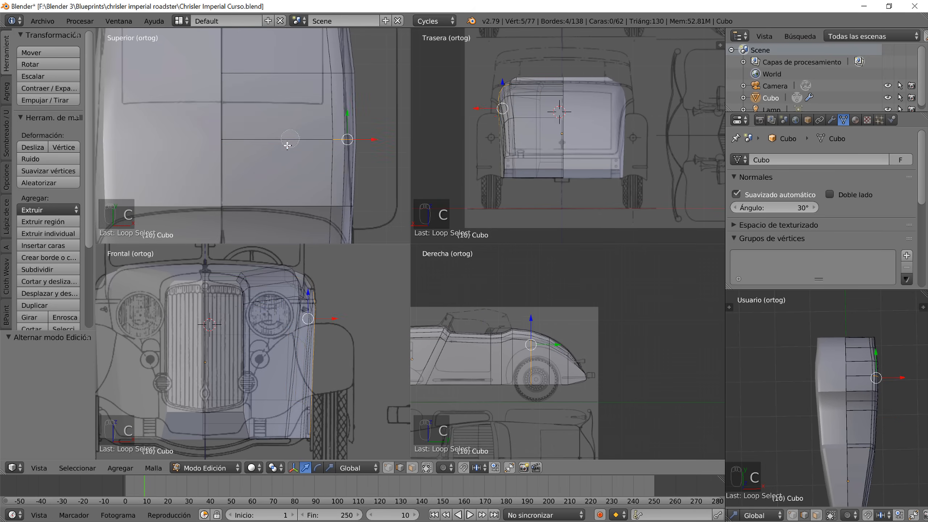
{"action": "right_click", "coordinate": [296, 152]}
{"action": "middle_click_drag", "start_coordinate": [775, 380], "coordinate": [888, 396]}
{"action": "left_click_drag", "start_coordinate": [371, 136], "coordinate": [369, 138]}
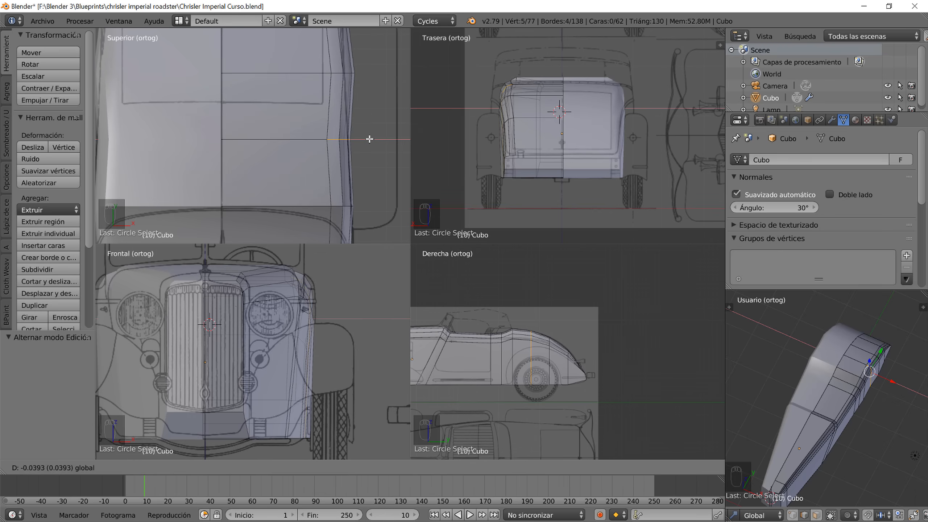
- Move the outer side vertices of the cross loop over the rear part of the wheel inward along X by about 0.057
{"action": "right_click", "coordinate": [305, 74], "text": "alt"}
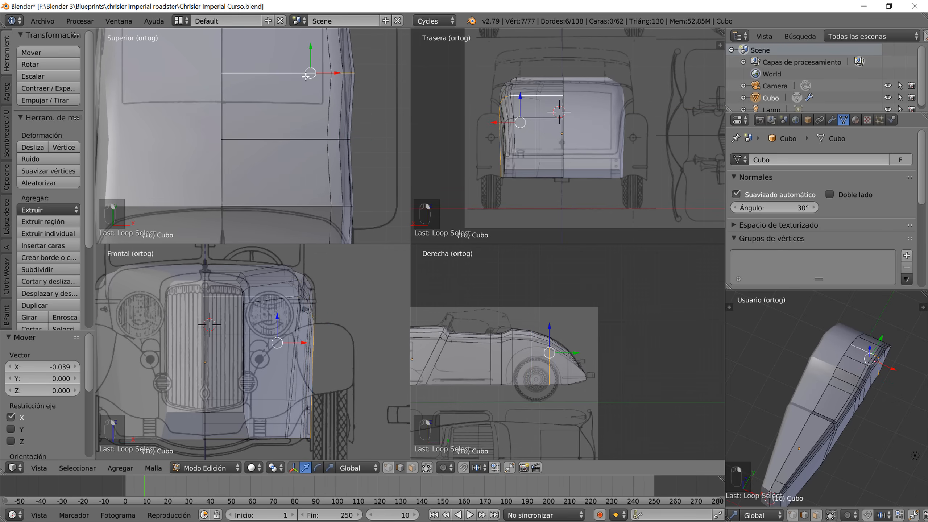
{"action": "key", "text": "c"}
{"action": "middle_click", "coordinate": [301, 74]}
{"action": "right_click", "coordinate": [300, 74]}
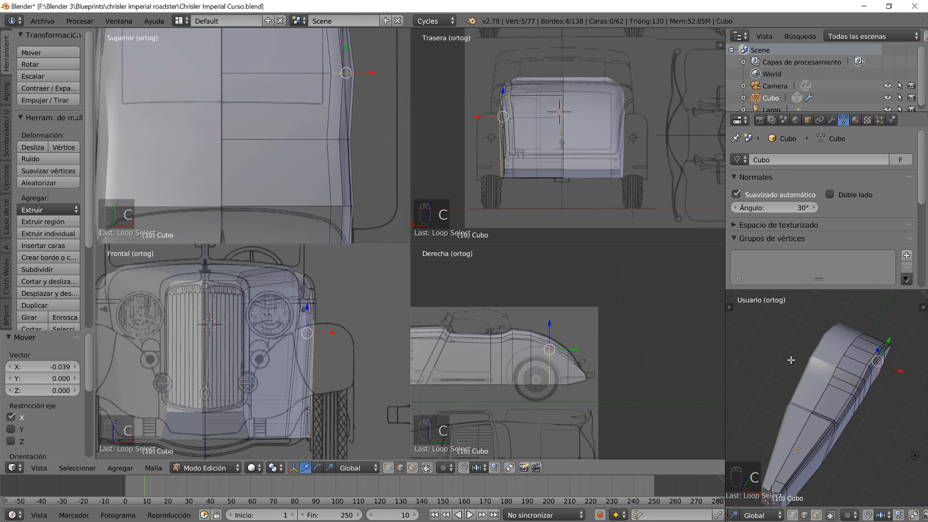
{"action": "middle_click_drag", "start_coordinate": [818, 419], "coordinate": [818, 388]}
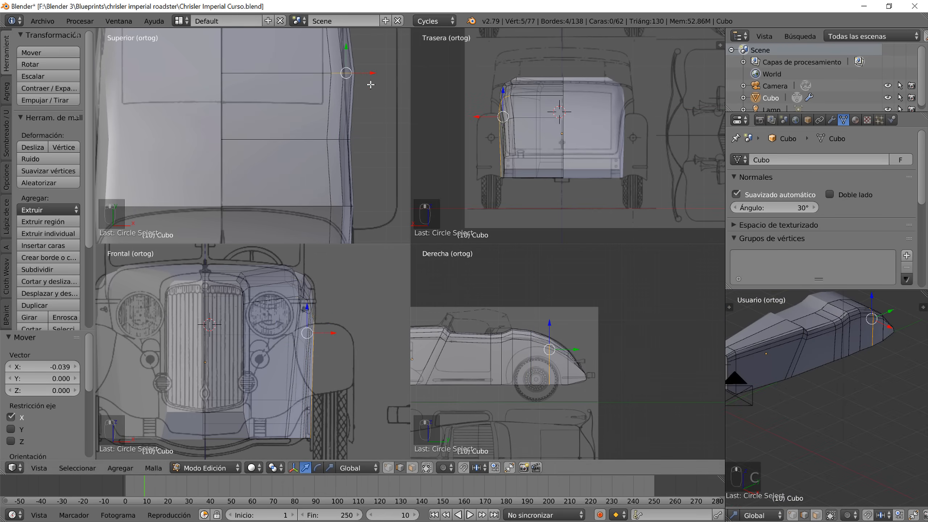
{"action": "key", "text": "g"}
{"action": "key", "text": "x"}
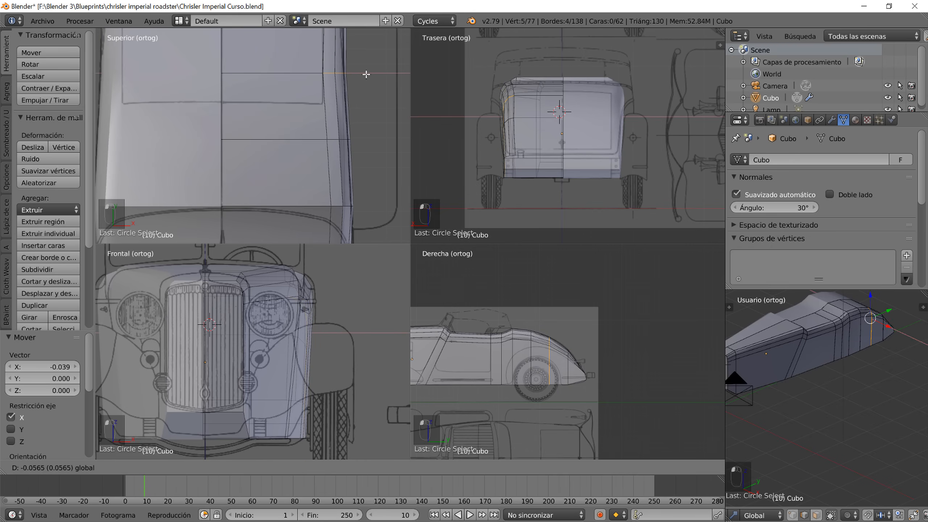
{"action": "left_click", "coordinate": [366, 74]}
- Move the outer side vertices of the cross loop behind the rear wheel inward along X by about 0.02
{"action": "middle_click_drag", "start_coordinate": [366, 74], "coordinate": [358, 126], "text": "shift"}
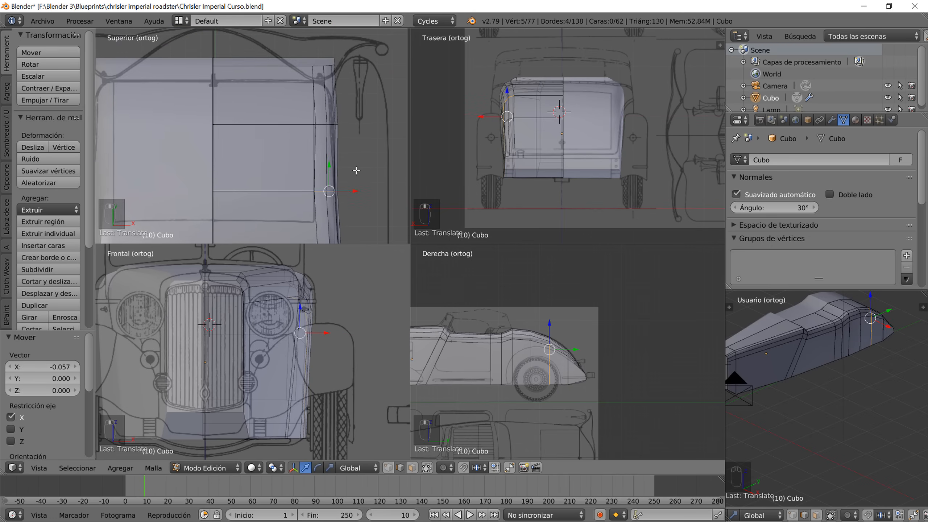
{"action": "right_click", "coordinate": [298, 124], "text": "alt"}
{"action": "key", "text": "c"}
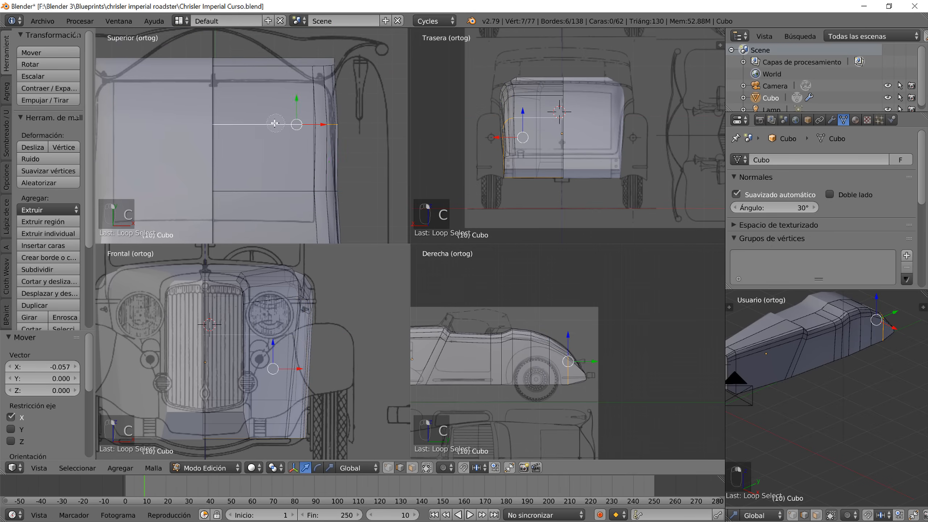
{"action": "middle_click", "coordinate": [275, 125]}
{"action": "right_click", "coordinate": [272, 129]}
{"action": "key", "text": "g"}
{"action": "key", "text": "x"}
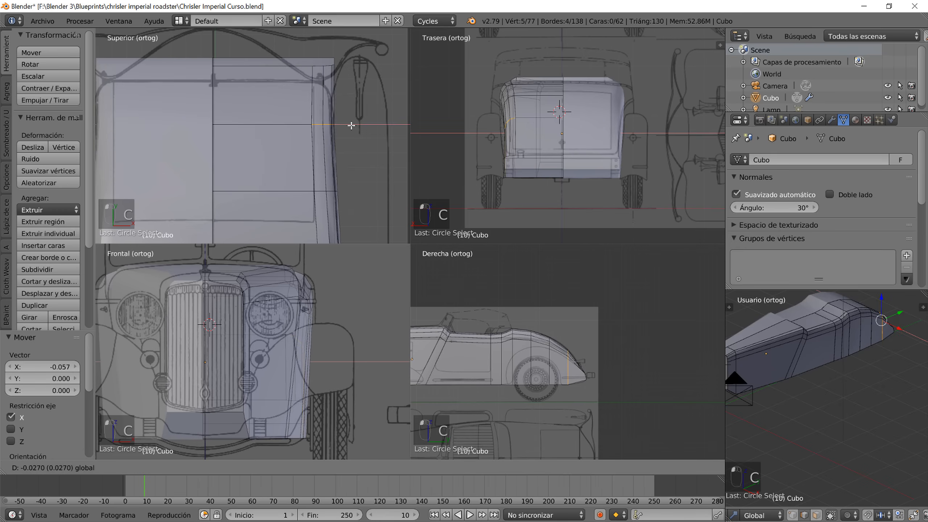
{"action": "left_click", "coordinate": [351, 125]}
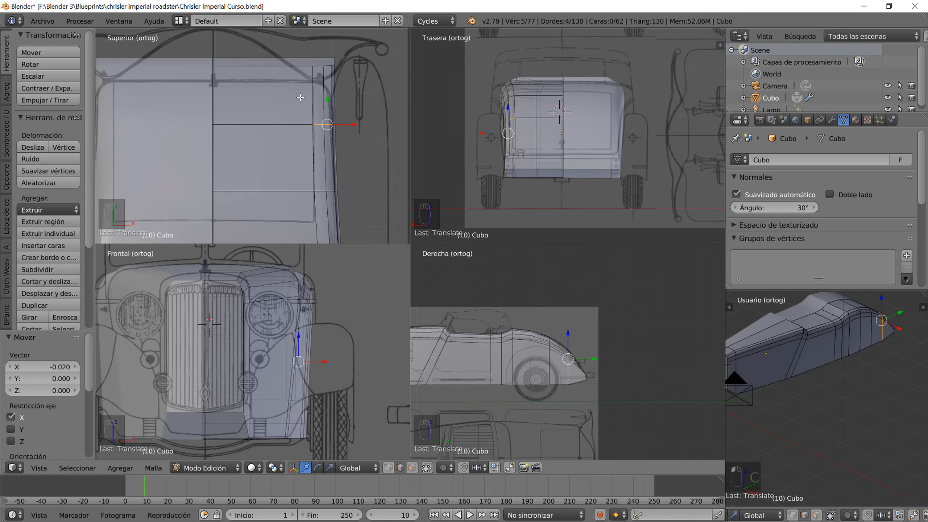
- Move the outer side vertices of the cross loop at the body's tail inward along X by about 0.037 and leave Edit Mode
{"action": "right_click", "coordinate": [321, 64], "text": "alt+shift"}
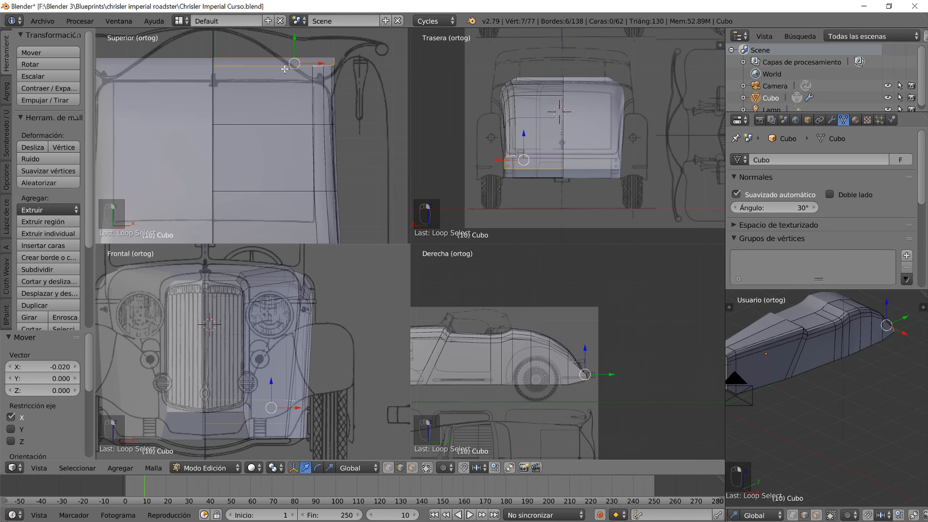
{"action": "key", "text": "c"}
{"action": "middle_click", "coordinate": [282, 69]}
{"action": "right_click", "coordinate": [343, 64]}
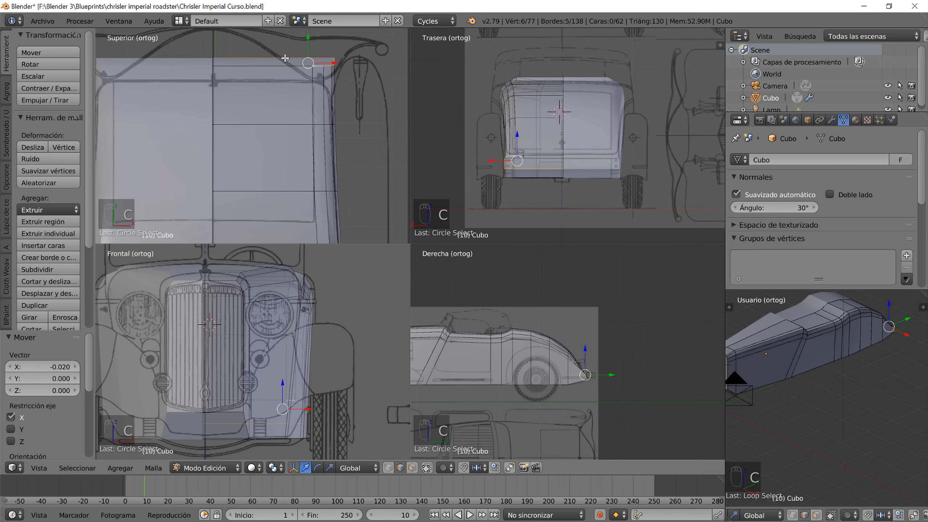
{"action": "key", "text": "c"}
{"action": "middle_click", "coordinate": [273, 57]}
{"action": "right_click", "coordinate": [275, 57]}
{"action": "left_click_drag", "start_coordinate": [355, 66], "coordinate": [349, 68]}
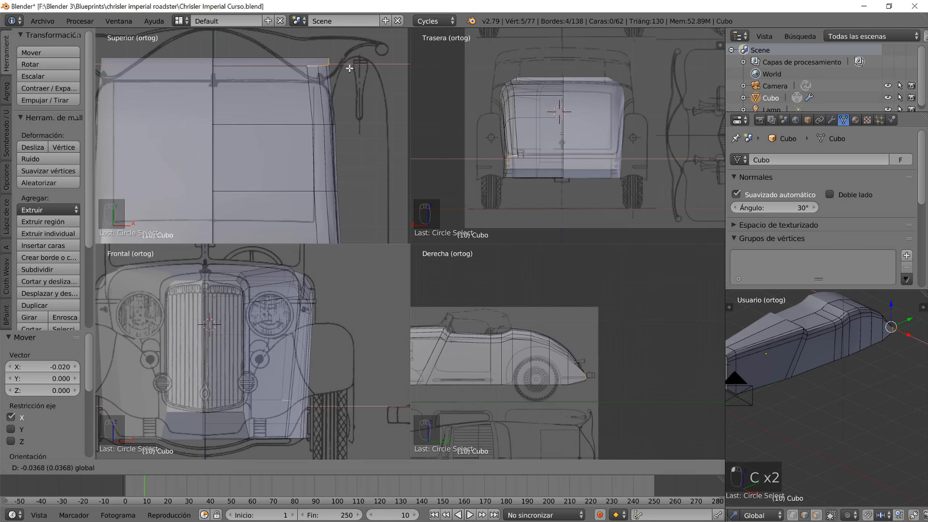
{"action": "left_click", "coordinate": [350, 71]}
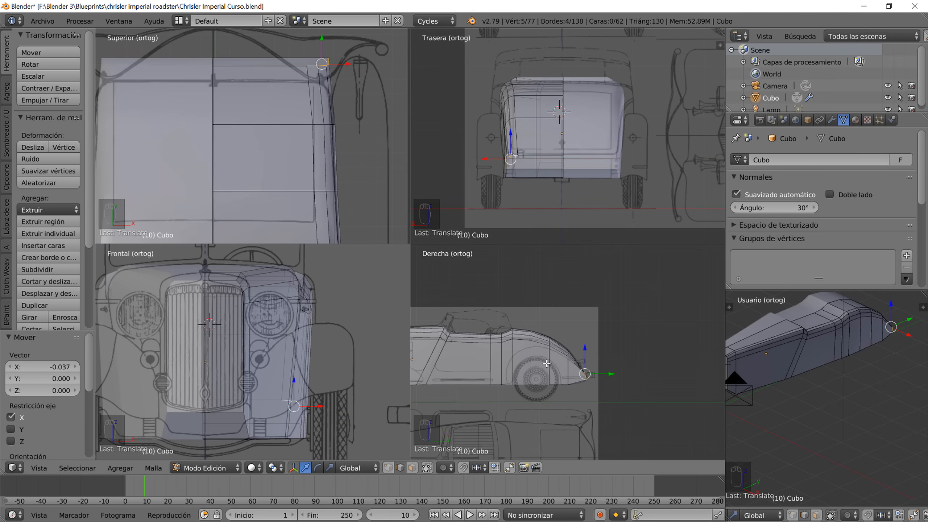
{"action": "scroll", "coordinate": [551, 366], "scroll_direction": "down", "scroll_amount": 3}
{"action": "key", "text": "Tab"}
- Display the reference photo Screenshot_1.jpg in place of the perspective view, widen that area and frame the car's front half
{"action": "scroll", "coordinate": [523, 377], "scroll_direction": "down", "scroll_amount": 1}
{"action": "middle_click_drag", "start_coordinate": [771, 384], "coordinate": [858, 391]}
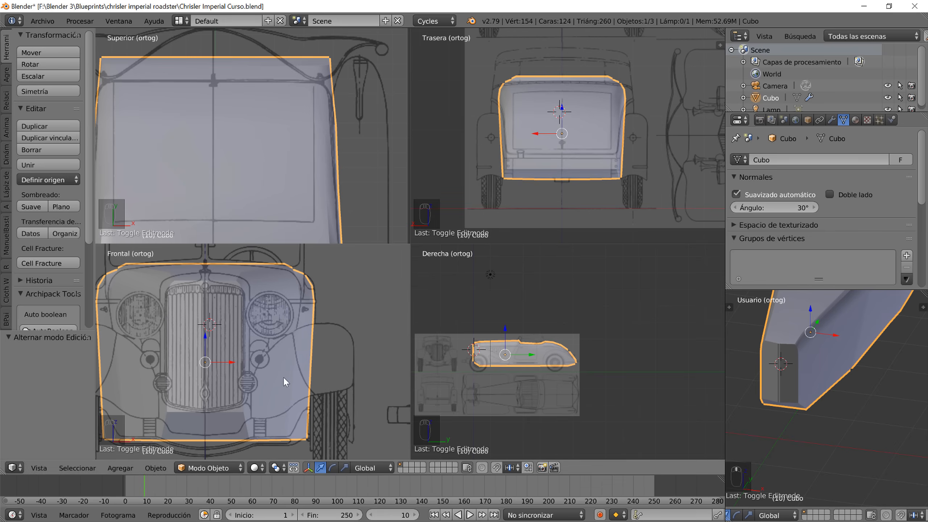
{"action": "middle_click_drag", "start_coordinate": [284, 380], "coordinate": [316, 343], "text": "shift"}
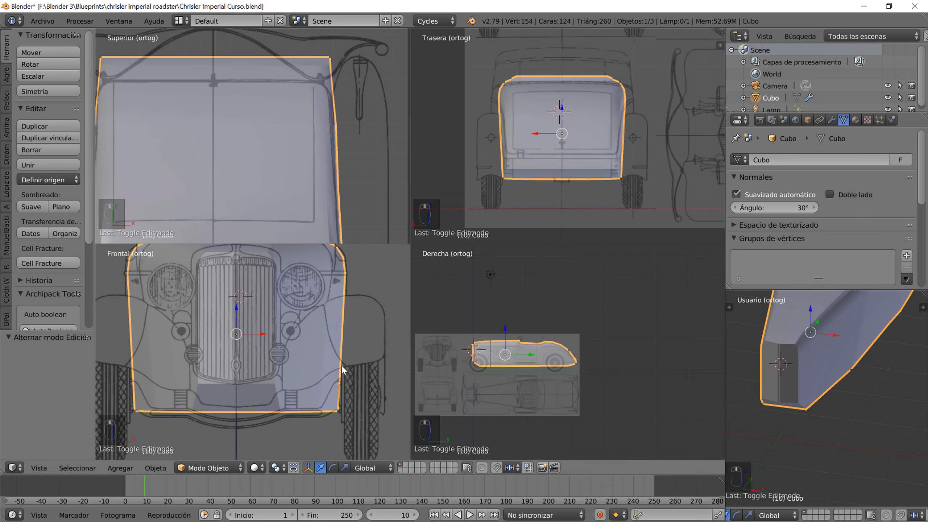
{"action": "scroll", "coordinate": [341, 364], "scroll_direction": "down", "scroll_amount": 3}
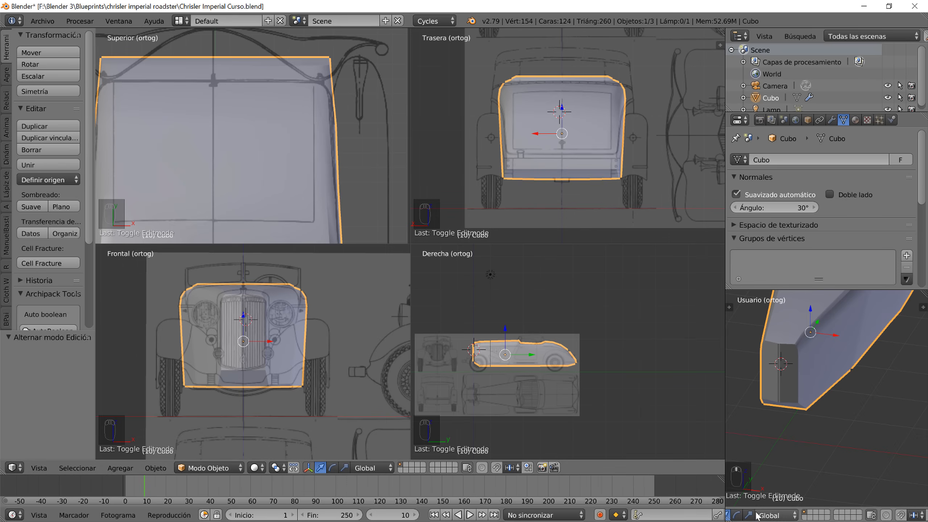
{"action": "scroll", "coordinate": [759, 516], "scroll_direction": "left", "scroll_amount": 5}
{"action": "scroll", "coordinate": [852, 516], "scroll_direction": "left", "scroll_amount": 5}
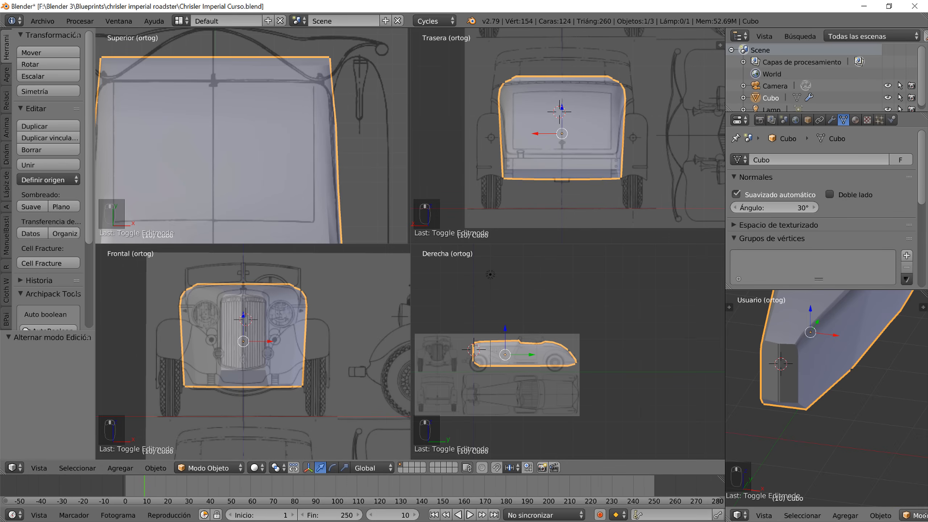
{"action": "left_click", "coordinate": [738, 515]}
{"action": "left_click", "coordinate": [764, 424]}
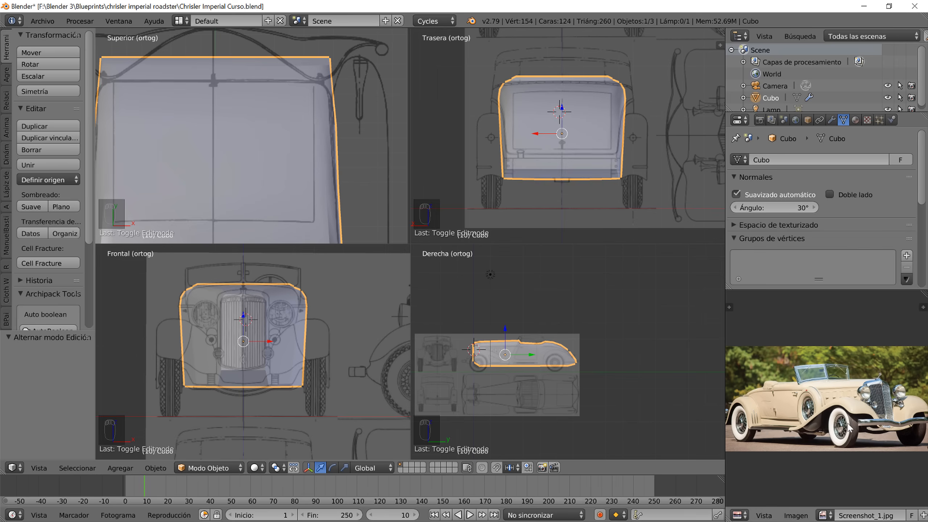
{"action": "scroll", "coordinate": [850, 428], "scroll_direction": "up", "scroll_amount": 2}
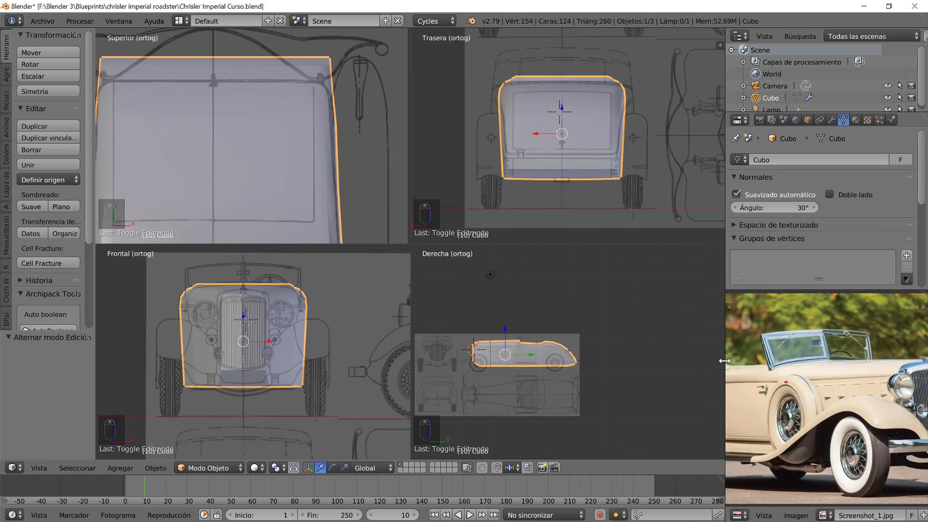
{"action": "left_click_drag", "start_coordinate": [725, 364], "coordinate": [635, 363]}
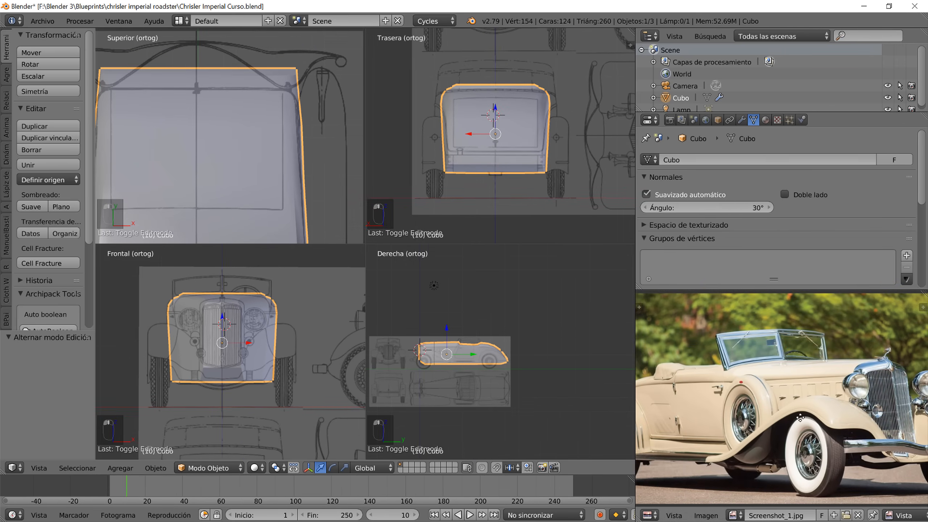
{"action": "middle_click_drag", "start_coordinate": [798, 416], "coordinate": [739, 406]}
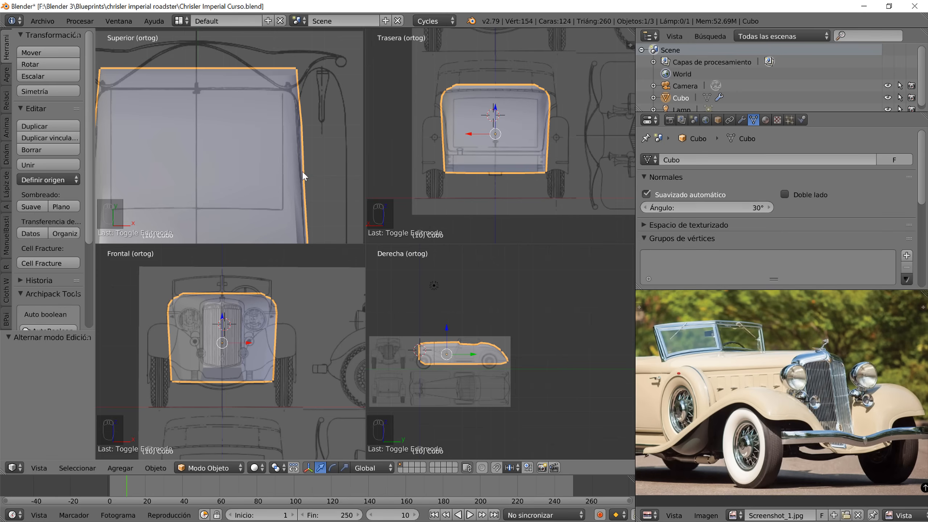
- Frame the front wheel in the side view, restore the 3D view in place of the photo and zoom in on the body's front end
{"action": "scroll", "coordinate": [447, 369], "scroll_direction": "up", "scroll_amount": 8}
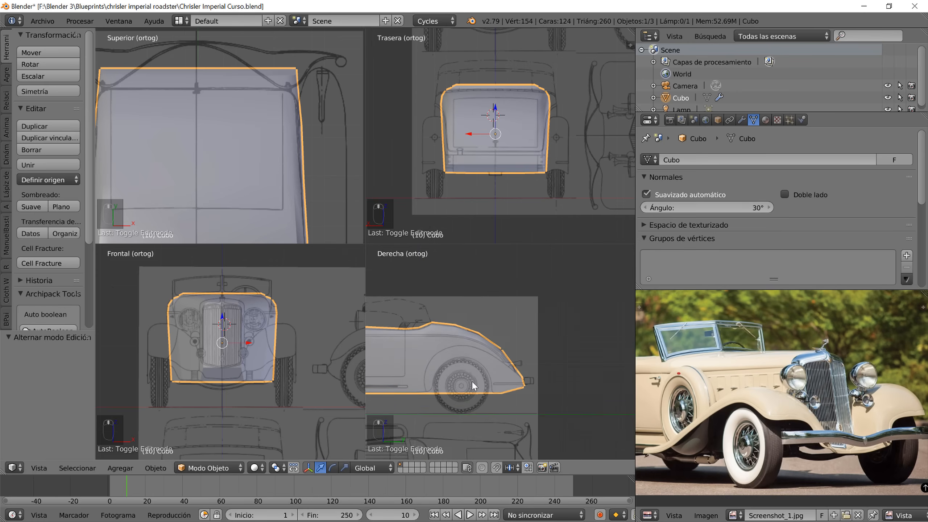
{"action": "middle_click_drag", "start_coordinate": [443, 378], "coordinate": [523, 383], "text": "shift"}
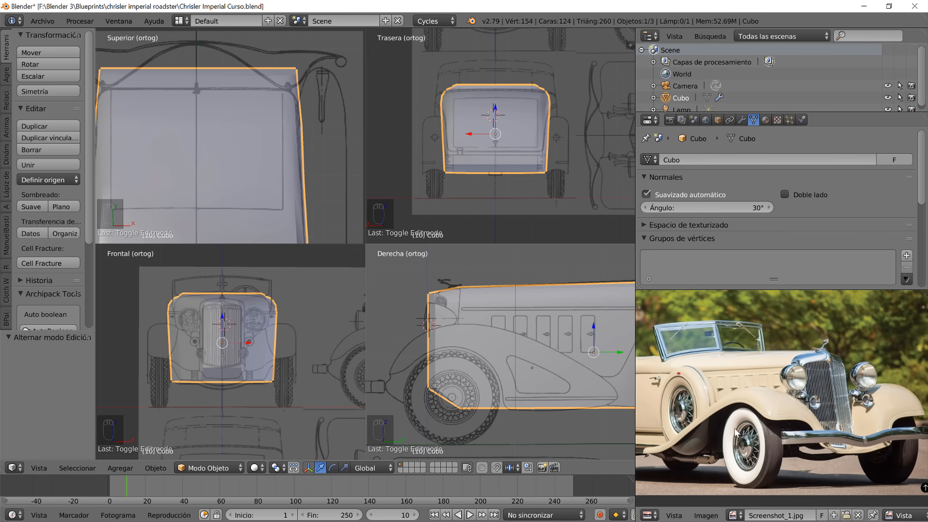
{"action": "left_click", "coordinate": [648, 515]}
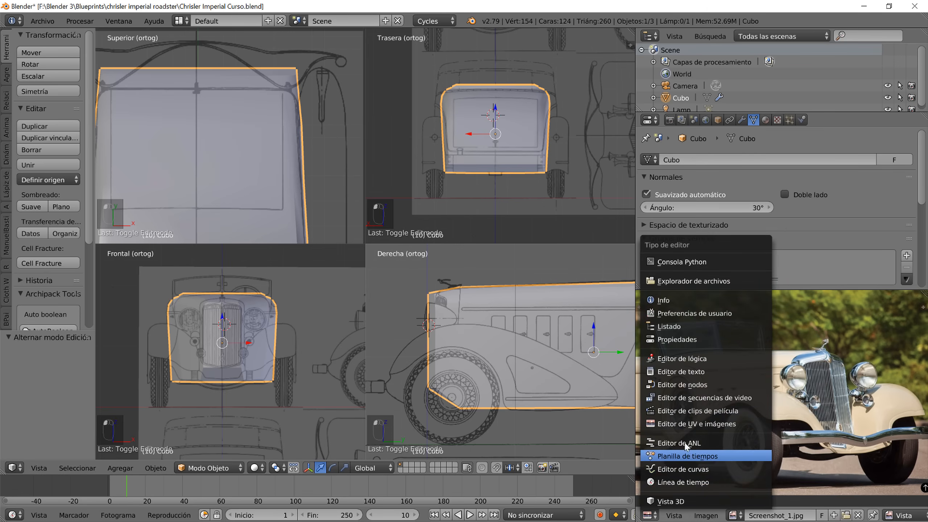
{"action": "left_click", "coordinate": [665, 500]}
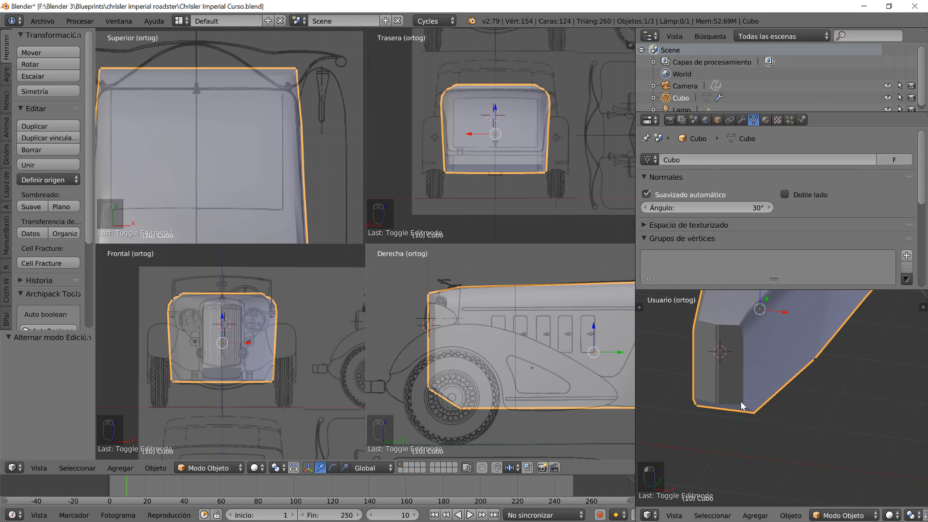
{"action": "scroll", "coordinate": [738, 387], "scroll_direction": "up", "scroll_amount": 2}
{"action": "middle_click_drag", "start_coordinate": [708, 393], "coordinate": [739, 434], "text": "shift"}
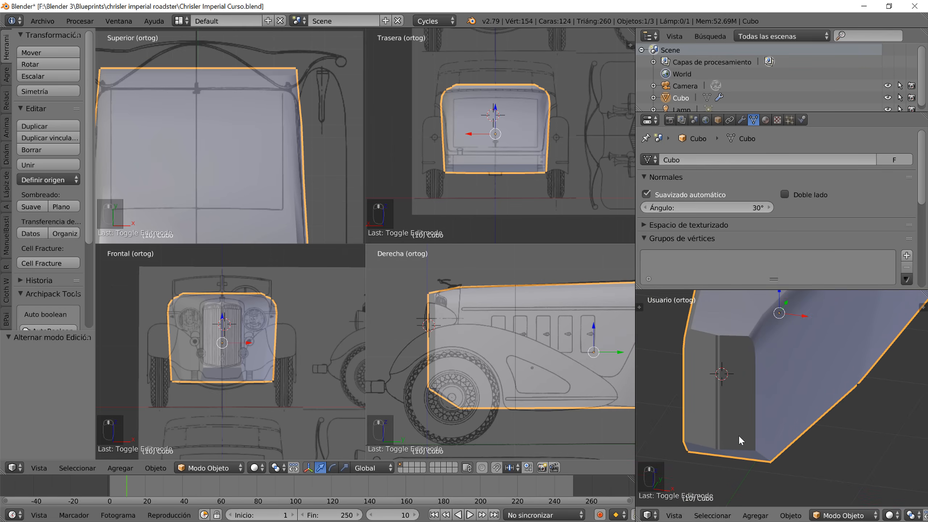
- Select the body's centre-line edge loop and move it along X by about 1.785 against the mirror plane to close the central seam
{"action": "right_click", "coordinate": [769, 382]}
{"action": "key", "text": "Tab"}
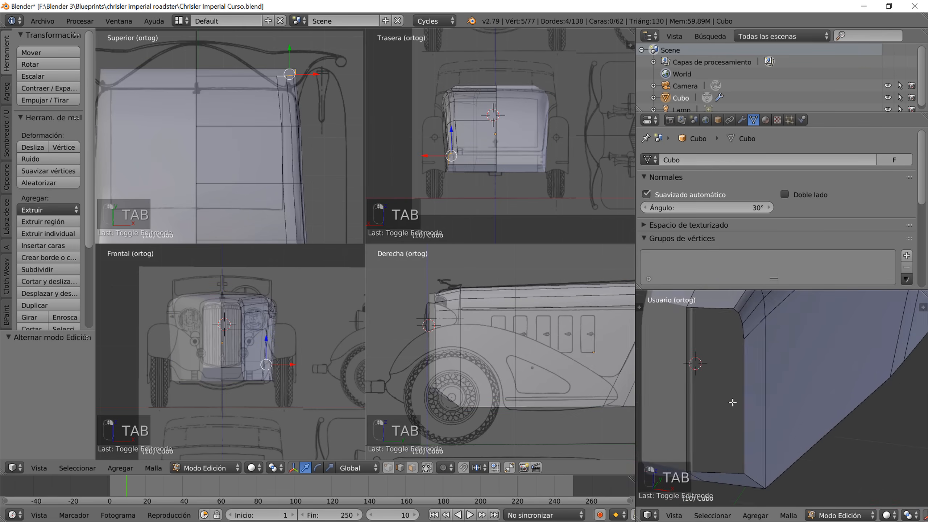
{"action": "right_click", "coordinate": [717, 324], "text": "alt"}
{"action": "scroll", "coordinate": [736, 348], "scroll_direction": "down", "scroll_amount": 4}
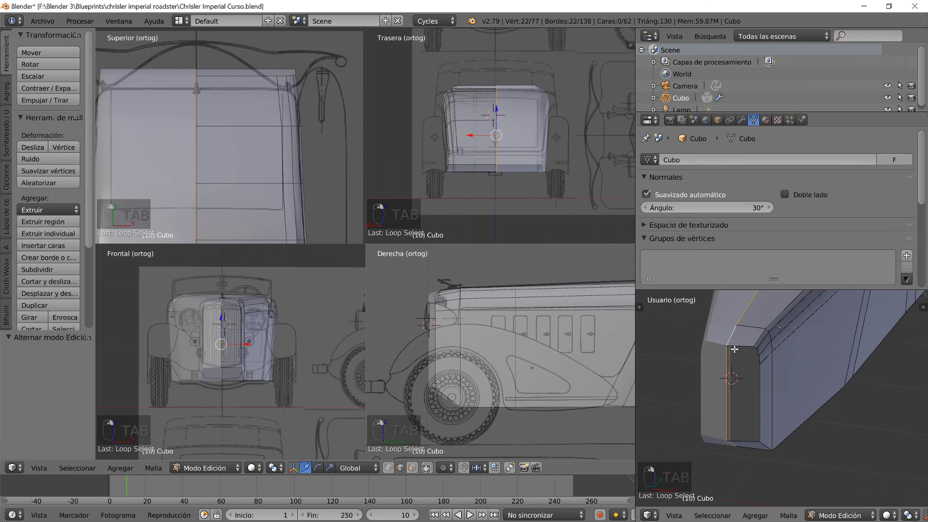
{"action": "key", "text": "g"}
{"action": "key", "text": "x"}
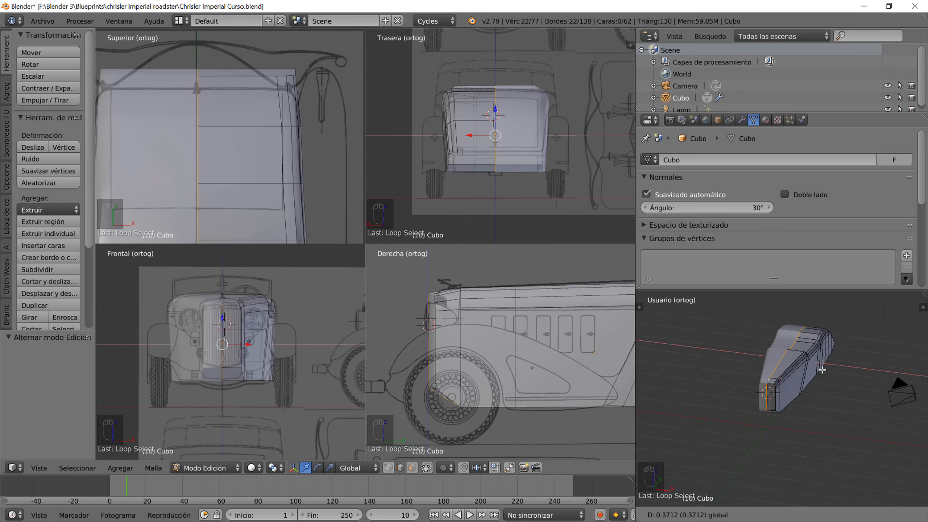
{"action": "left_click_drag", "start_coordinate": [823, 370], "coordinate": [861, 380]}
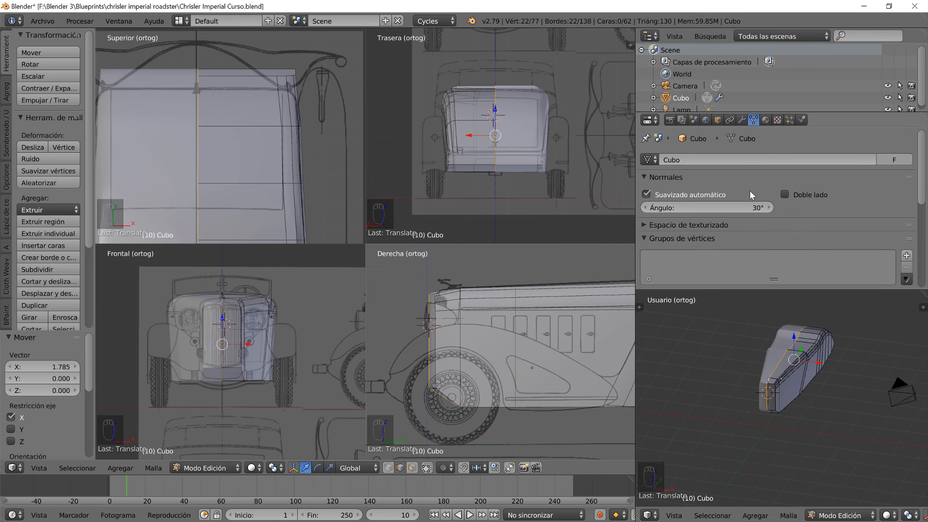
- Show the mirror modifier's settings, scale the centre-line loop along X by about 0.427 and move it along X against the mirror plane again
{"action": "left_click", "coordinate": [740, 120]}
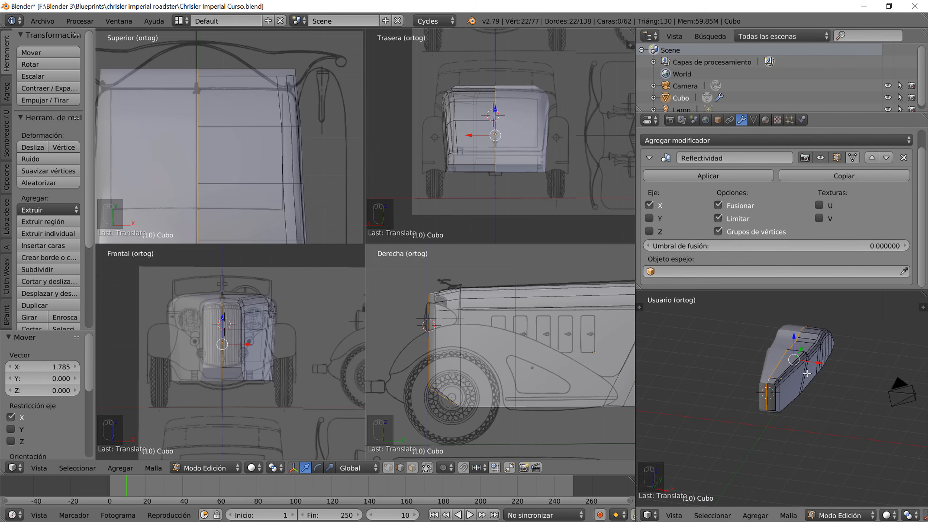
{"action": "key", "text": "g"}
{"action": "key", "text": "x"}
{"action": "left_click", "coordinate": [829, 366]}
{"action": "key", "text": "s"}
{"action": "left_click", "coordinate": [825, 388]}
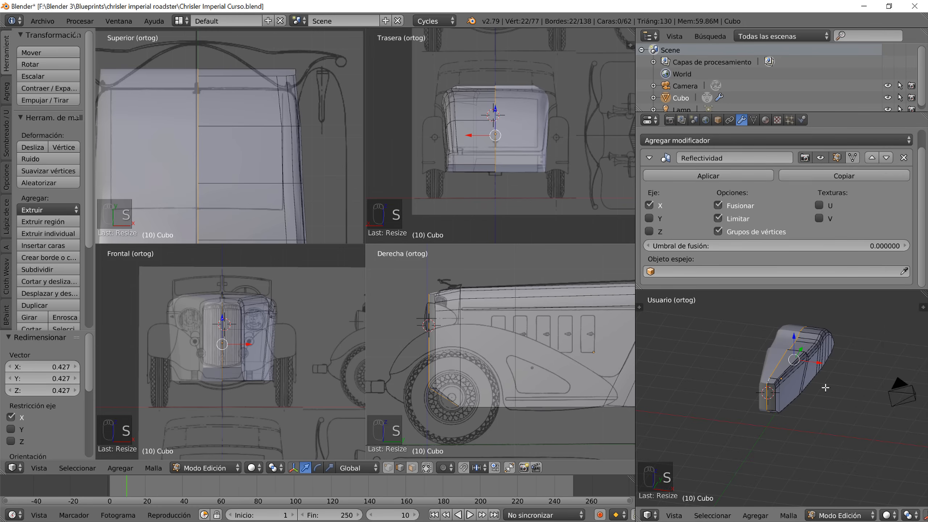
{"action": "key", "text": "g"}
{"action": "key", "text": "x"}
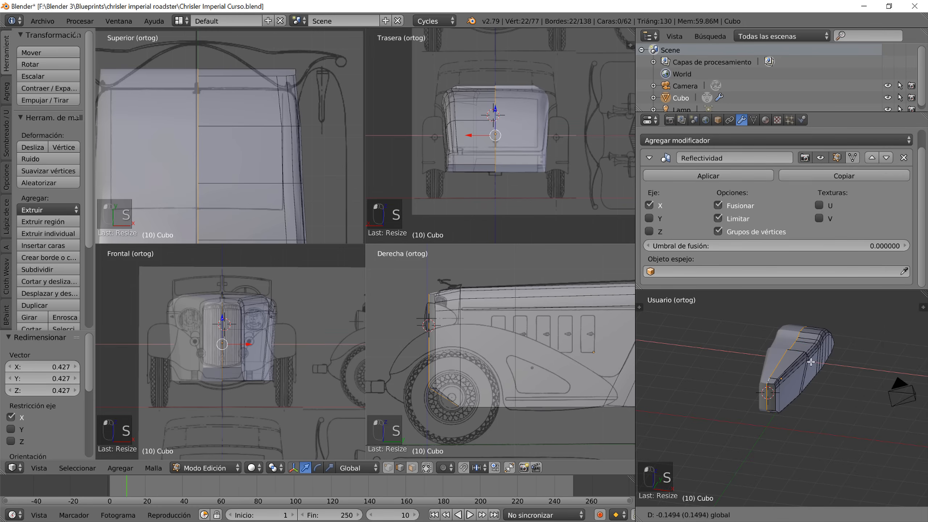
{"action": "left_click", "coordinate": [810, 362]}
{"action": "key", "text": "Tab"}
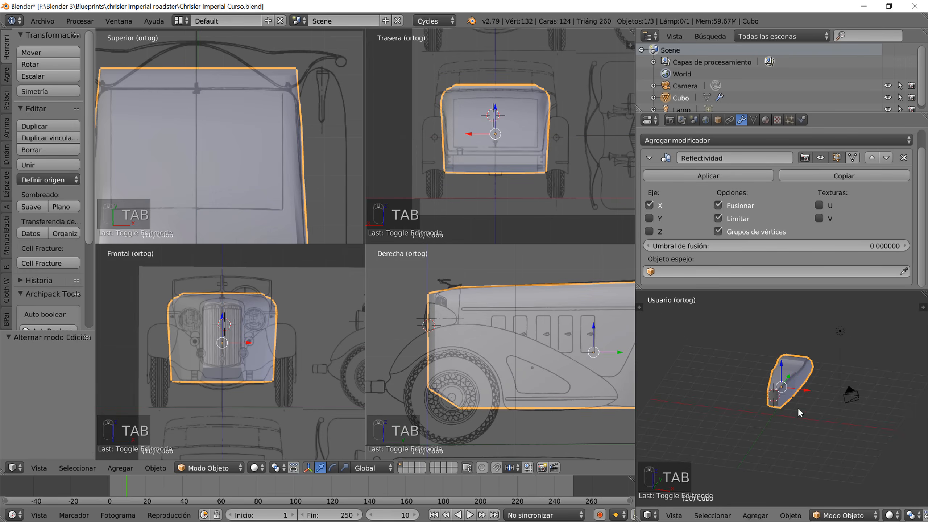
{"action": "scroll", "coordinate": [785, 410], "scroll_direction": "up", "scroll_amount": 8}
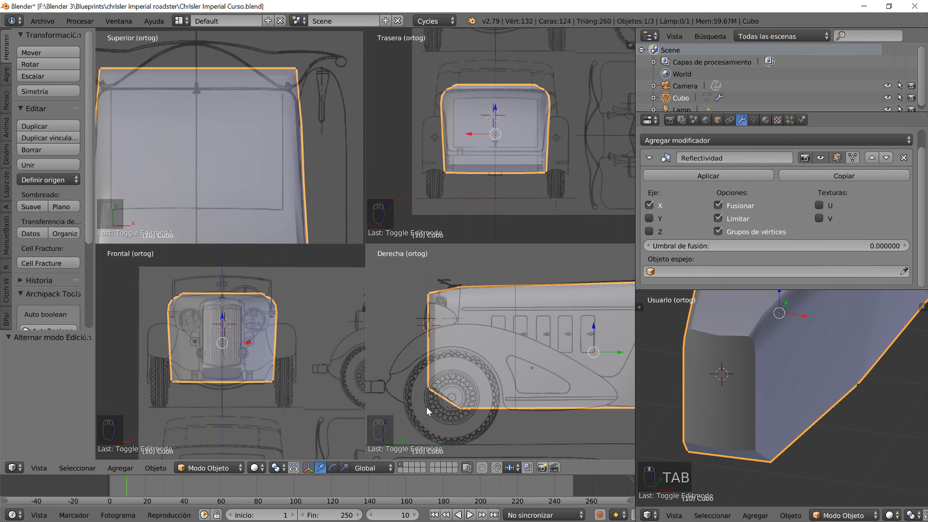
- Place the 3D cursor on the front wheel's hub in the side view
{"action": "left_click", "coordinate": [453, 397]}
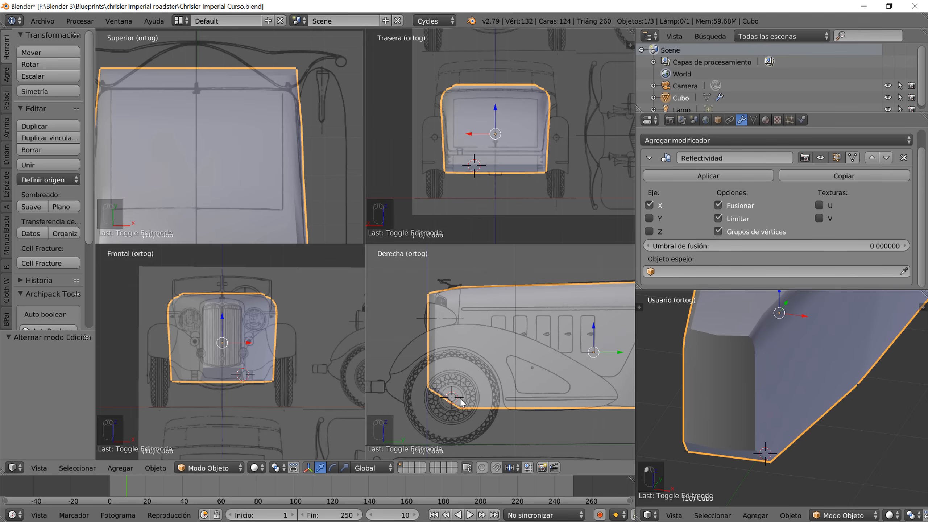
{"action": "key", "text": "t"}
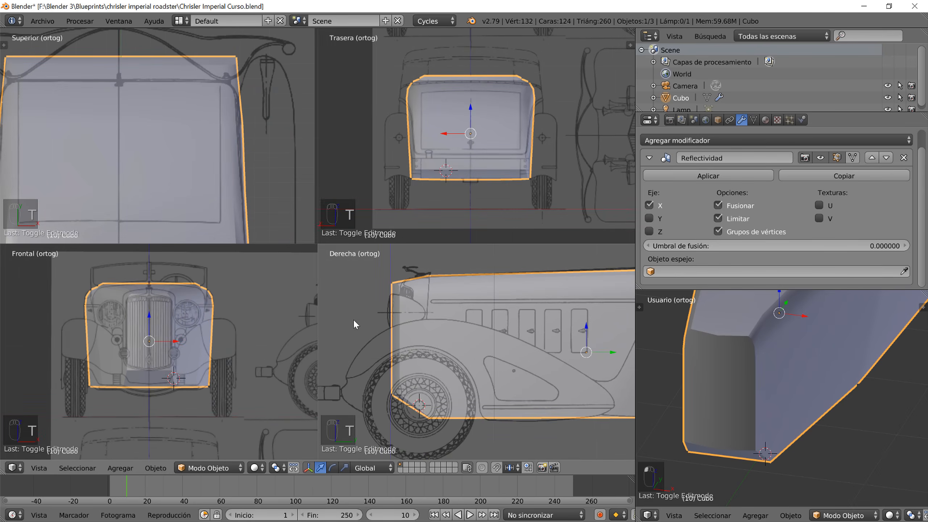
{"action": "key", "text": "t"}
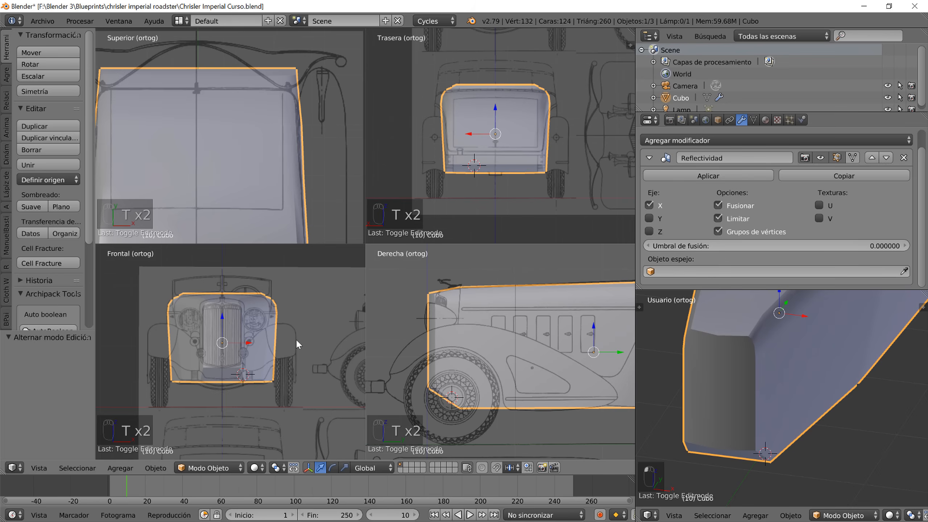
{"action": "key", "text": "shift+s"}
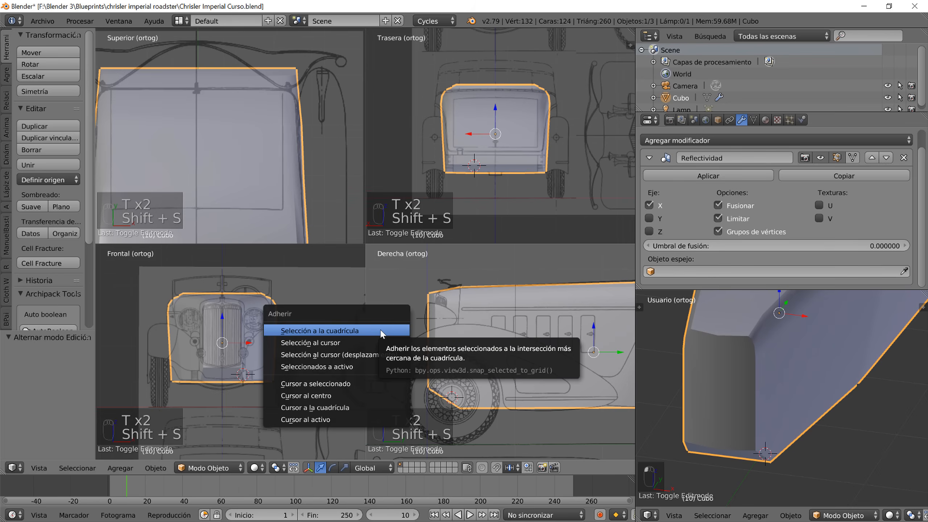
{"action": "key", "text": "shift+s"}
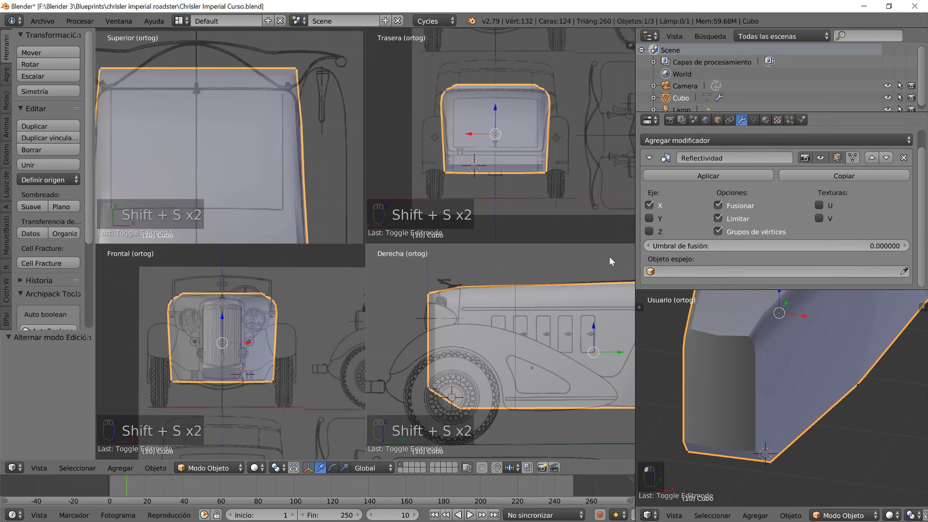
- Add a torus mesh at the 3D cursor on the front wheel's hub and try aligning it to the view
{"action": "key", "text": "shift+a"}
{"action": "mouse_move", "coordinate": [530, 291]}
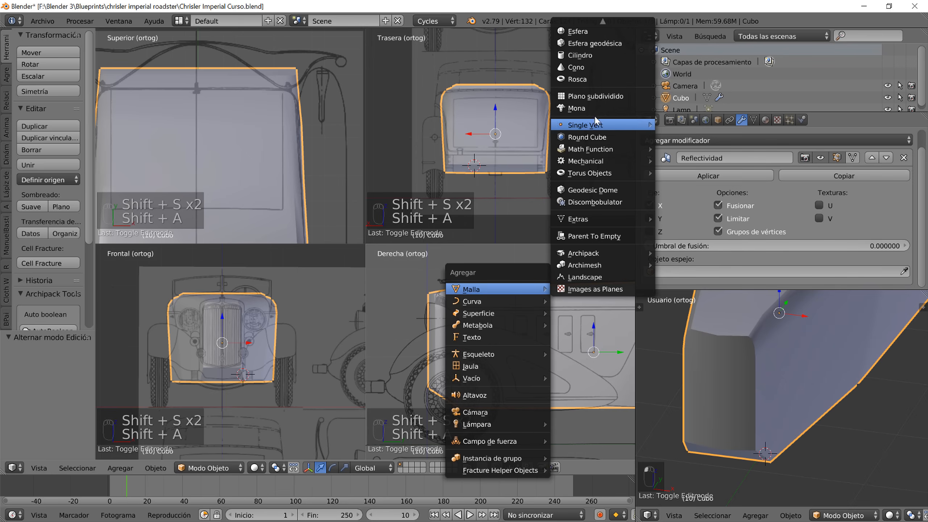
{"action": "left_click", "coordinate": [590, 82]}
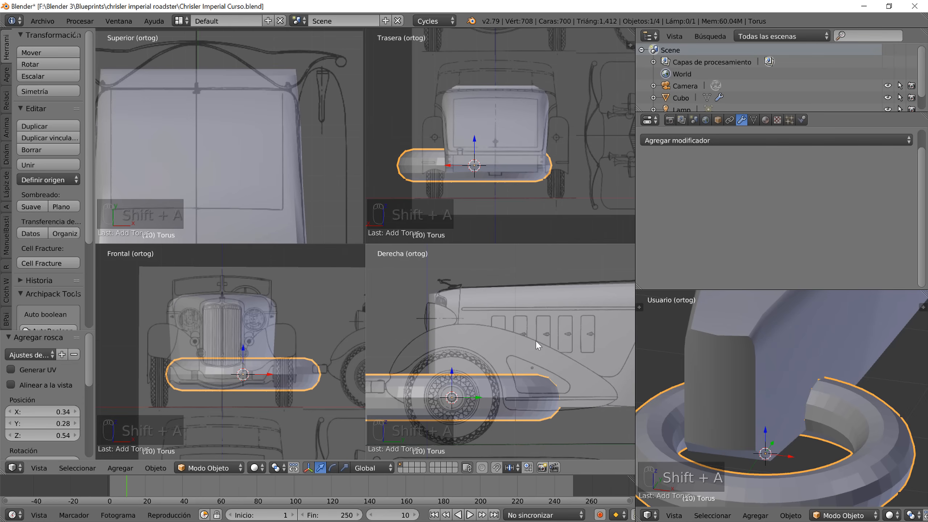
{"action": "left_click", "coordinate": [13, 386]}
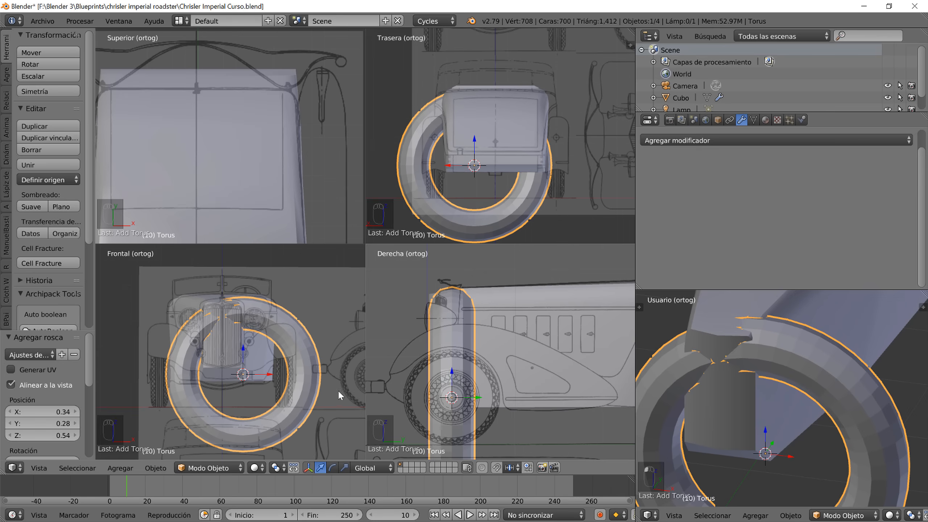
{"action": "left_click", "coordinate": [11, 384]}
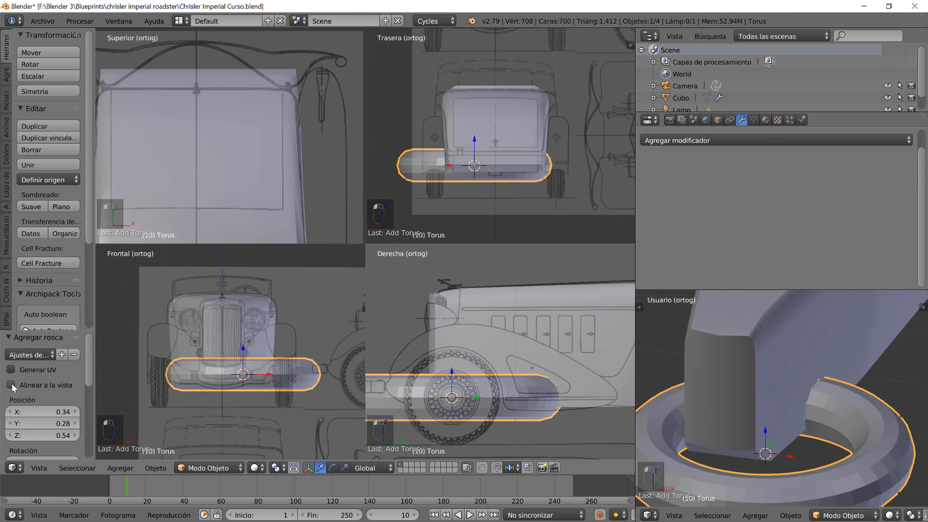
- Turn on alignment to the view for the new torus at the front wheel's hub
{"action": "left_click", "coordinate": [11, 384]}
{"action": "left_click", "coordinate": [11, 385]}
{"action": "middle_click", "coordinate": [505, 390]}
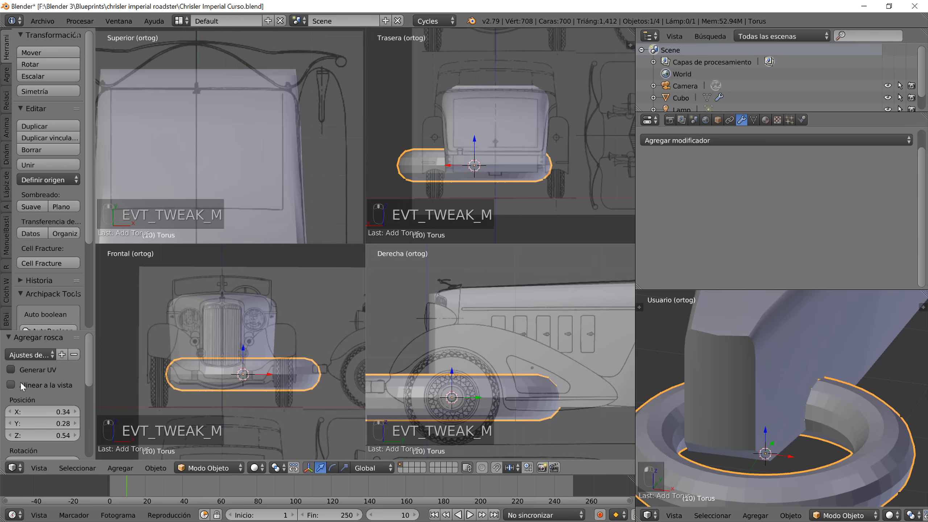
{"action": "left_click", "coordinate": [11, 385]}
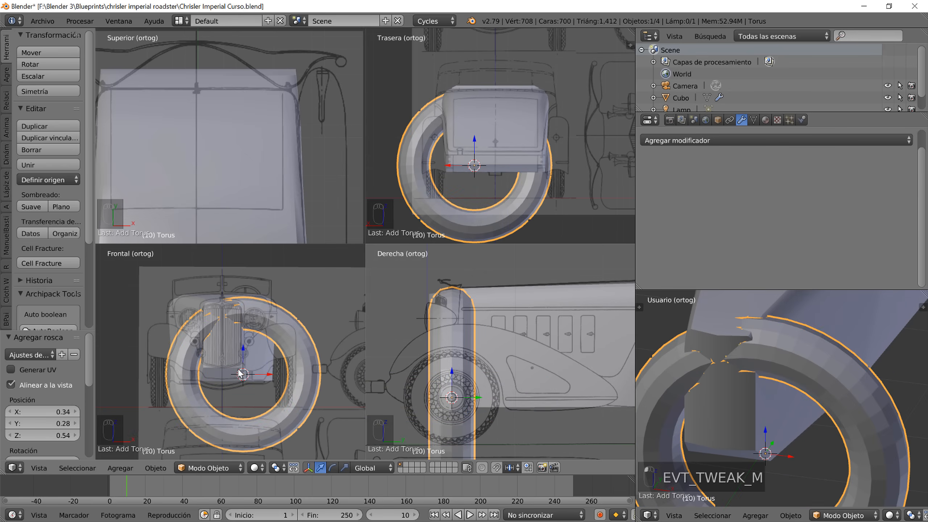
- Set the torus's minor radius to 0.40 to thicken its ring
{"action": "scroll", "coordinate": [78, 424], "scroll_direction": "down", "scroll_amount": 5}
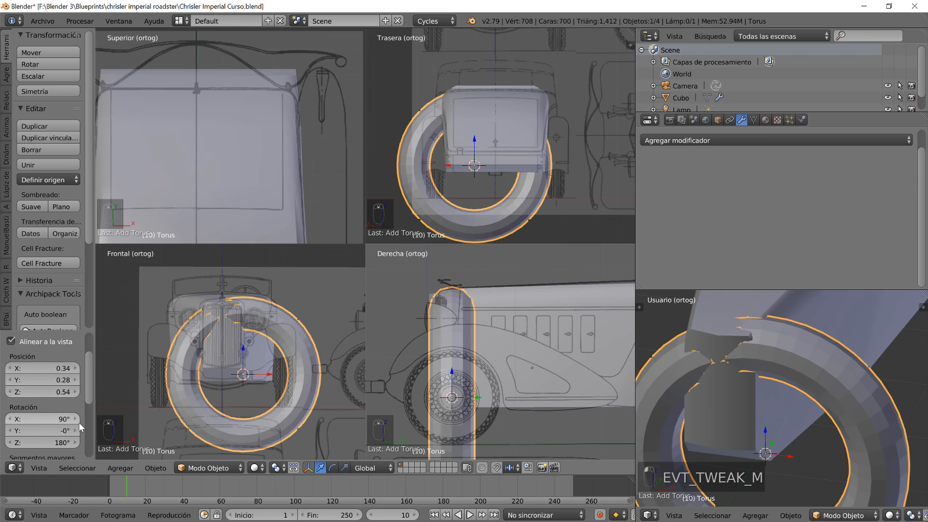
{"action": "scroll", "coordinate": [73, 432], "scroll_direction": "down", "scroll_amount": 5}
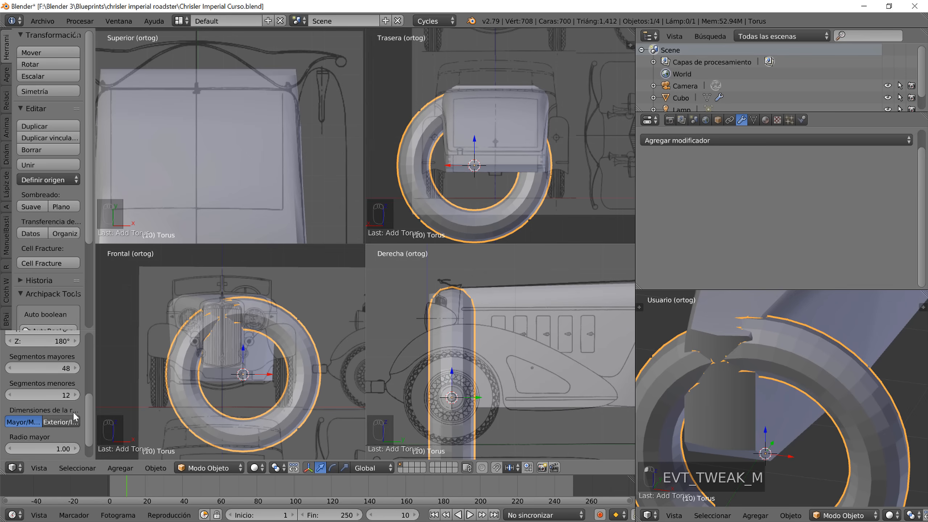
{"action": "scroll", "coordinate": [68, 398], "scroll_direction": "down", "scroll_amount": 2}
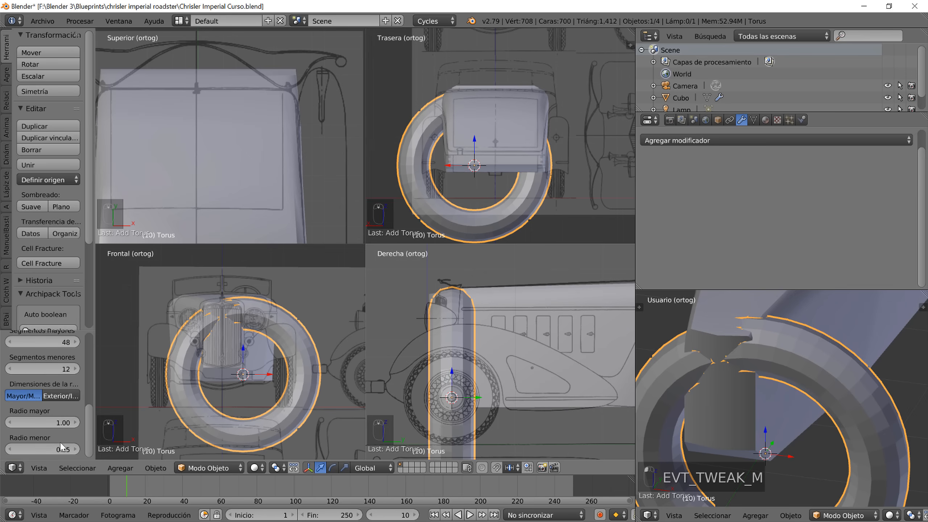
{"action": "left_click", "coordinate": [75, 449]}
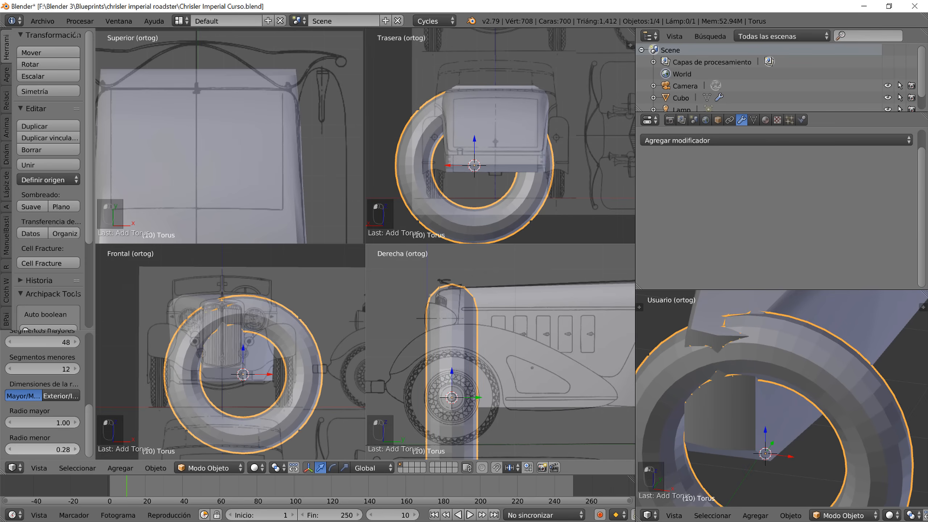
{"action": "left_click", "coordinate": [75, 449]}
{"action": "left_click", "coordinate": [75, 449]}
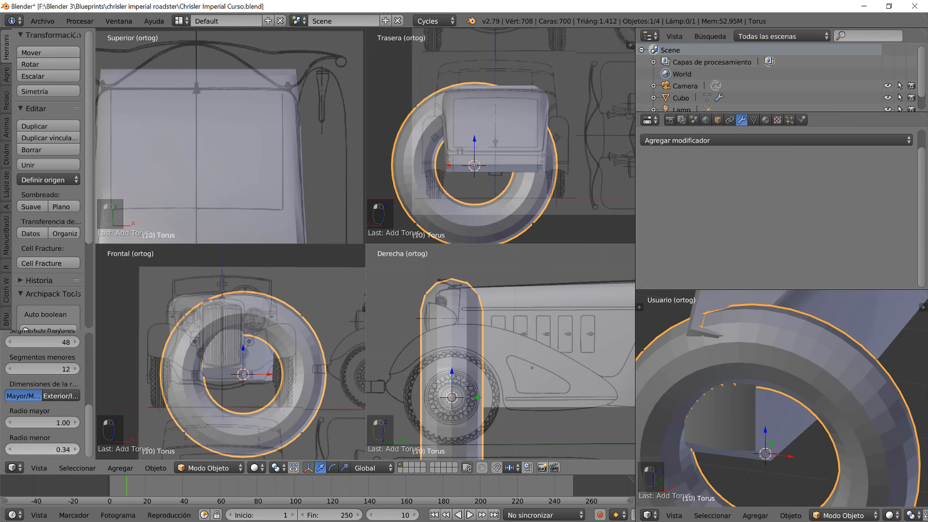
{"action": "left_click", "coordinate": [75, 449]}
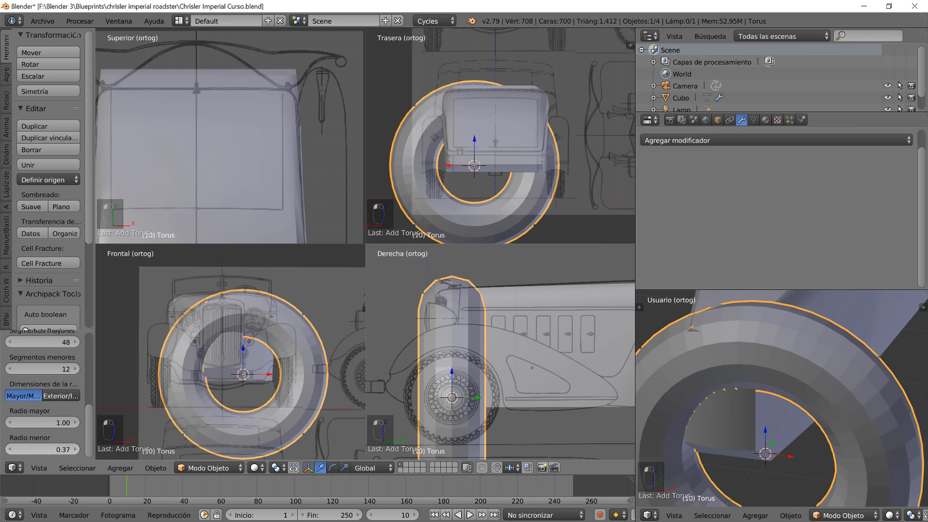
{"action": "left_click", "coordinate": [75, 449]}
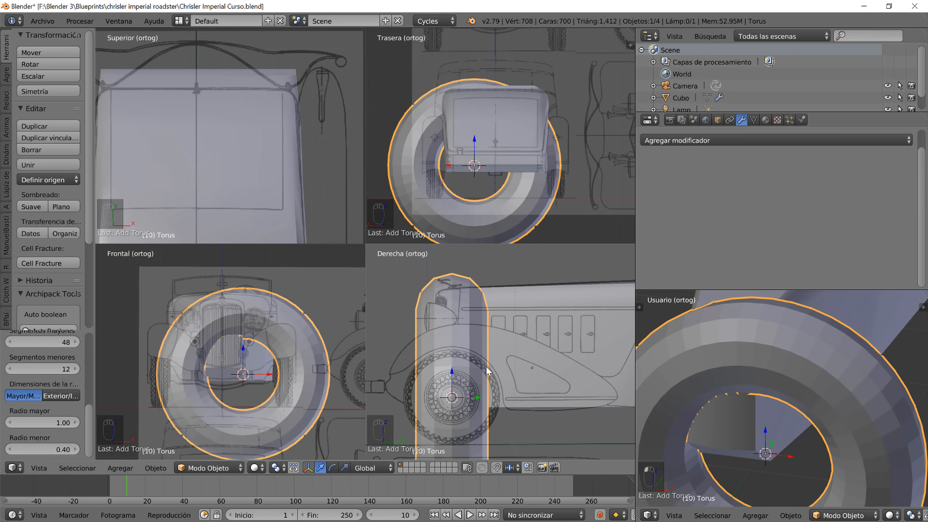
- Rotate the torus 90° about the global Z axis and give it smooth shading
{"action": "type", "text": "rz90"}
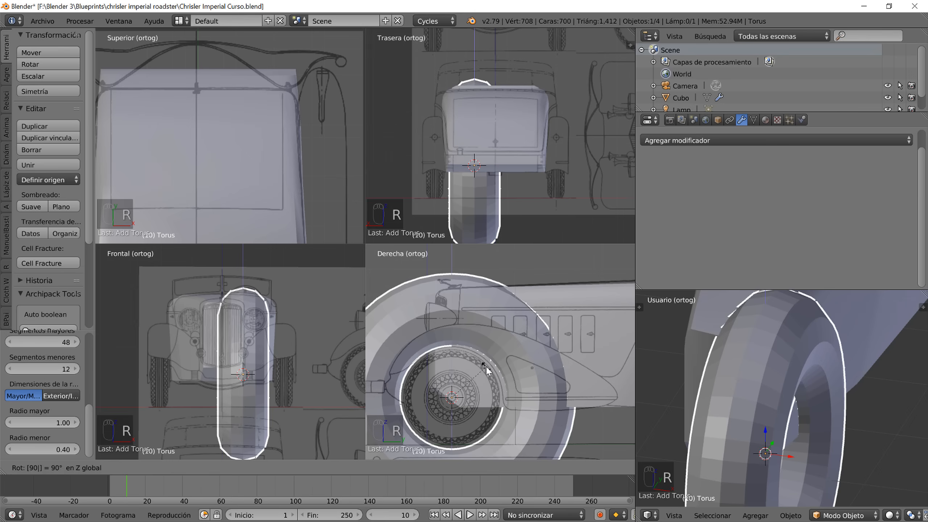
{"action": "key", "text": "Return"}
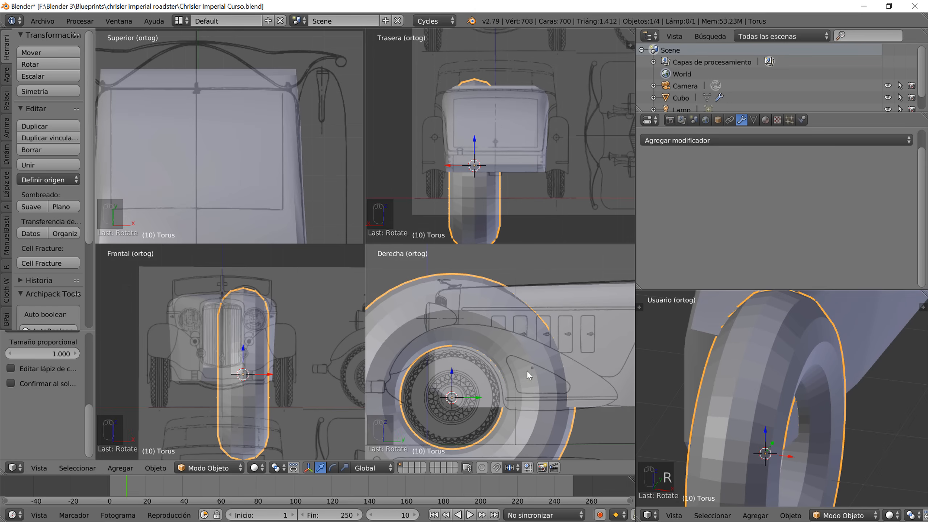
{"action": "scroll", "coordinate": [526, 370], "scroll_direction": "down", "scroll_amount": 3}
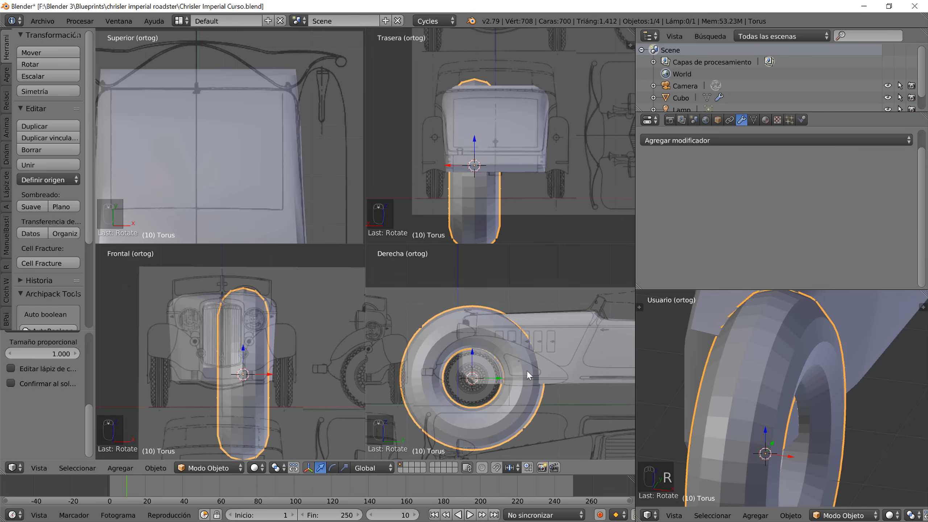
{"action": "left_click", "coordinate": [42, 205]}
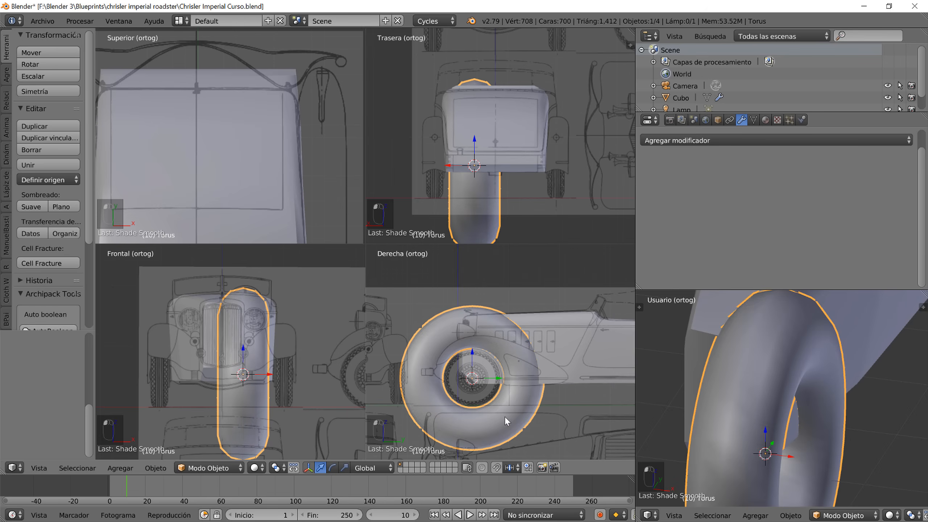
- Delete the faces of the torus's lower half, keeping only the upper arch above the wheel hub
{"action": "key", "text": "Tab"}
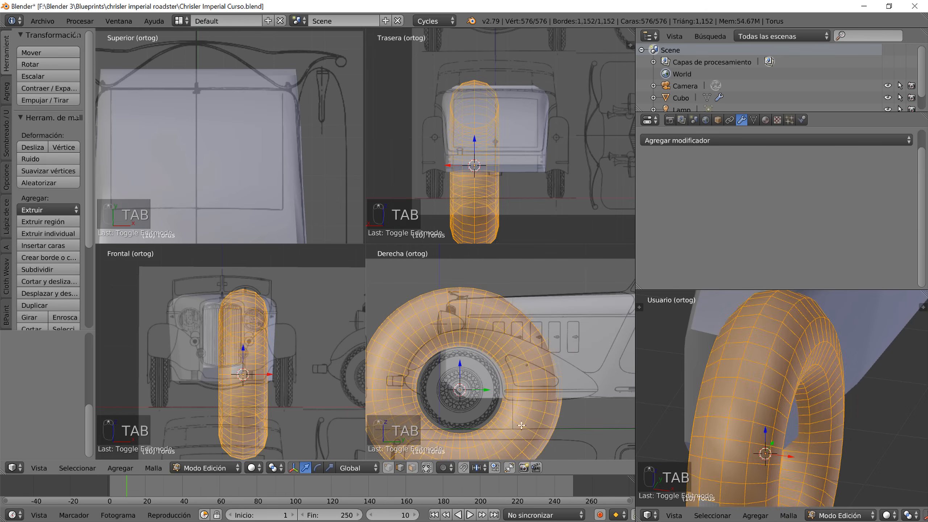
{"action": "middle_click_drag", "start_coordinate": [511, 422], "coordinate": [554, 390], "text": "shift"}
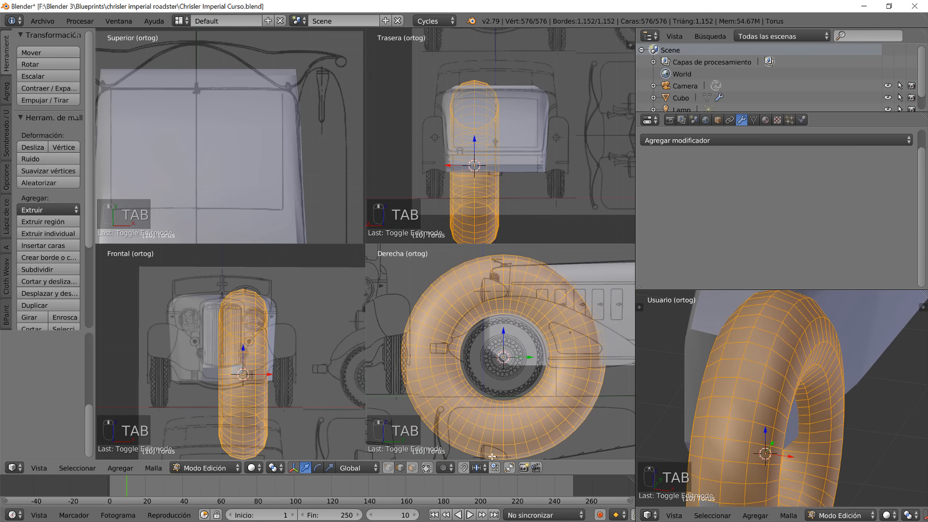
{"action": "left_click", "coordinate": [414, 468]}
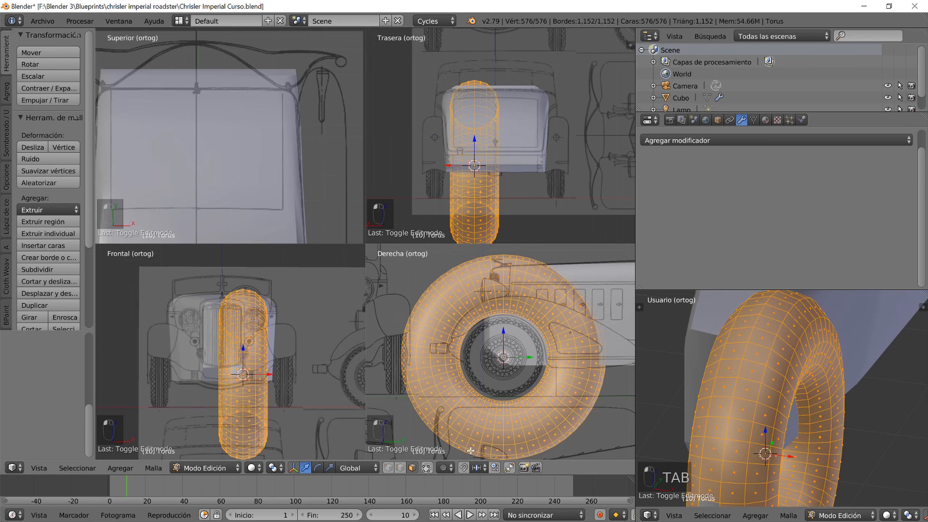
{"action": "middle_click_drag", "start_coordinate": [565, 397], "coordinate": [533, 385], "text": "shift"}
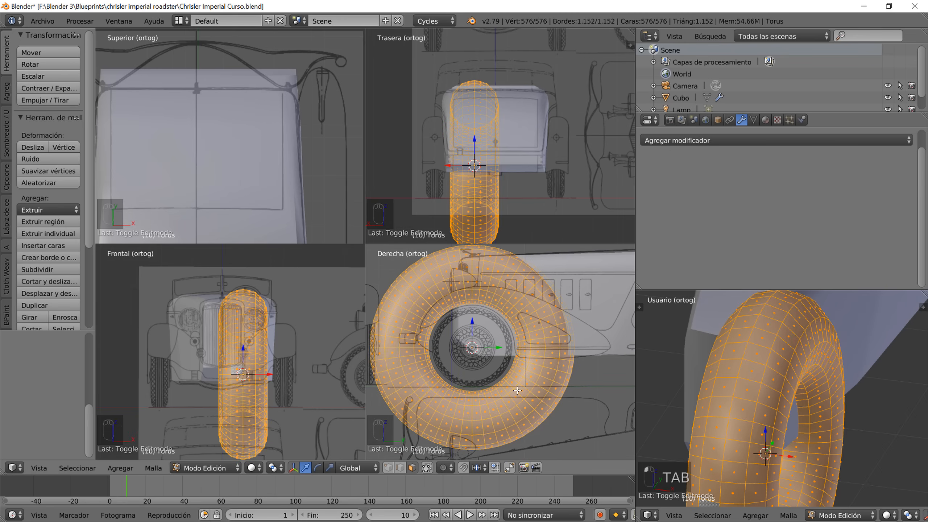
{"action": "scroll", "coordinate": [523, 389], "scroll_direction": "down", "scroll_amount": 1, "text": "ctrl"}
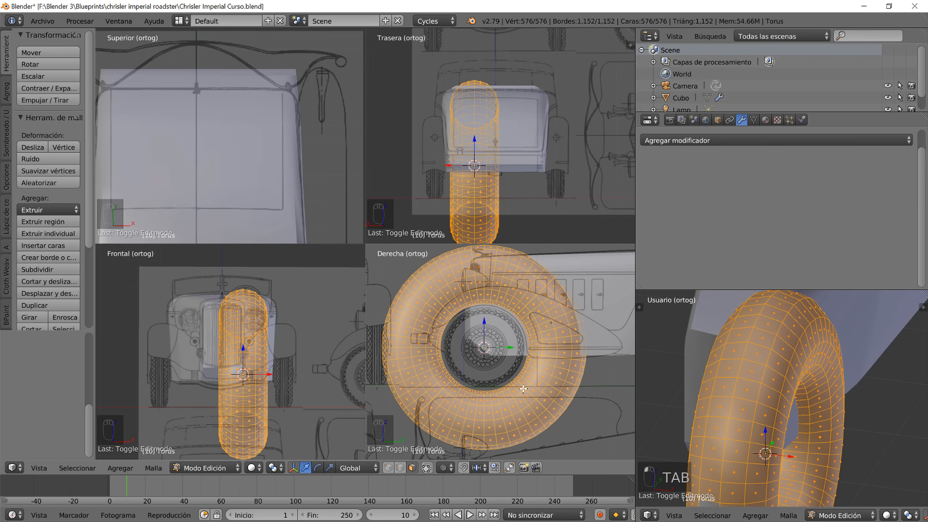
{"action": "key", "text": "a"}
{"action": "key", "text": "b"}
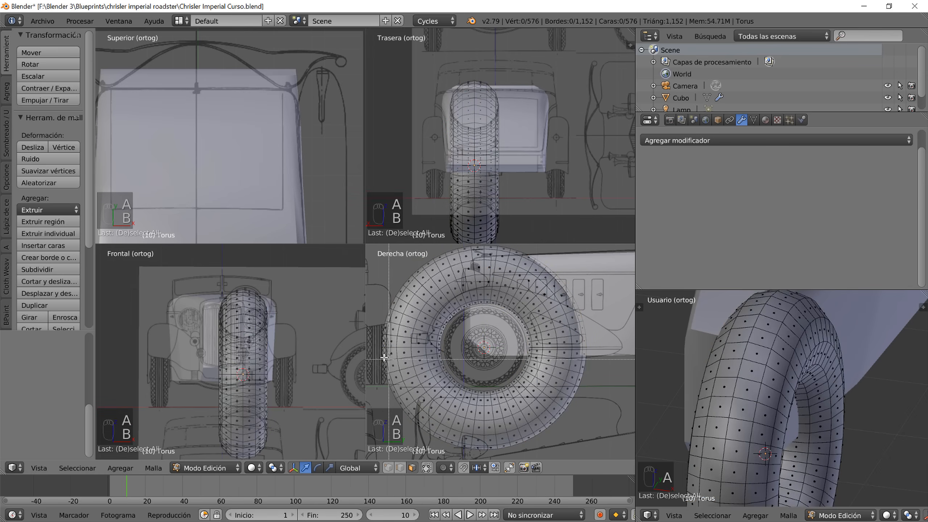
{"action": "left_click_drag", "start_coordinate": [364, 350], "coordinate": [610, 452]}
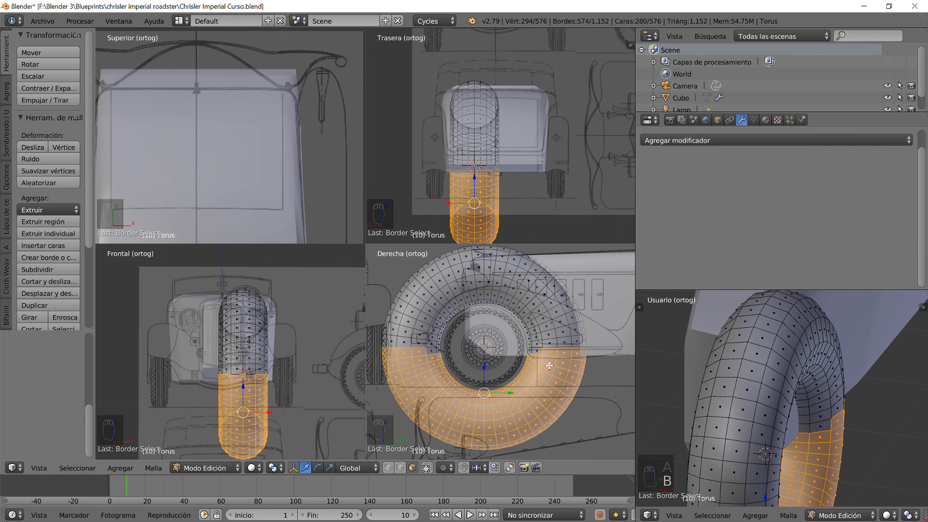
{"action": "key", "text": "b"}
{"action": "left_click_drag", "start_coordinate": [563, 367], "coordinate": [424, 349]}
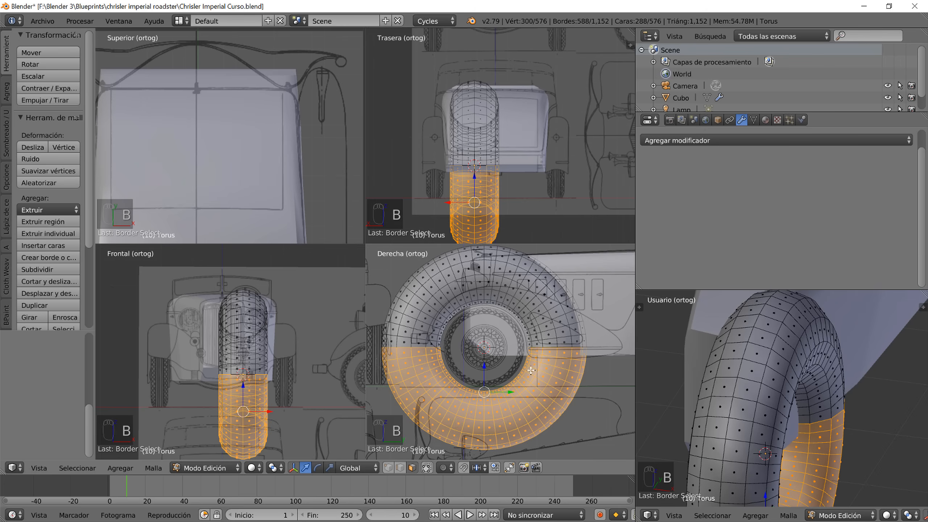
{"action": "scroll", "coordinate": [530, 371], "scroll_direction": "up", "scroll_amount": 2}
{"action": "scroll", "coordinate": [531, 373], "scroll_direction": "down", "scroll_amount": 4}
{"action": "middle_click_drag", "start_coordinate": [810, 454], "coordinate": [795, 426]}
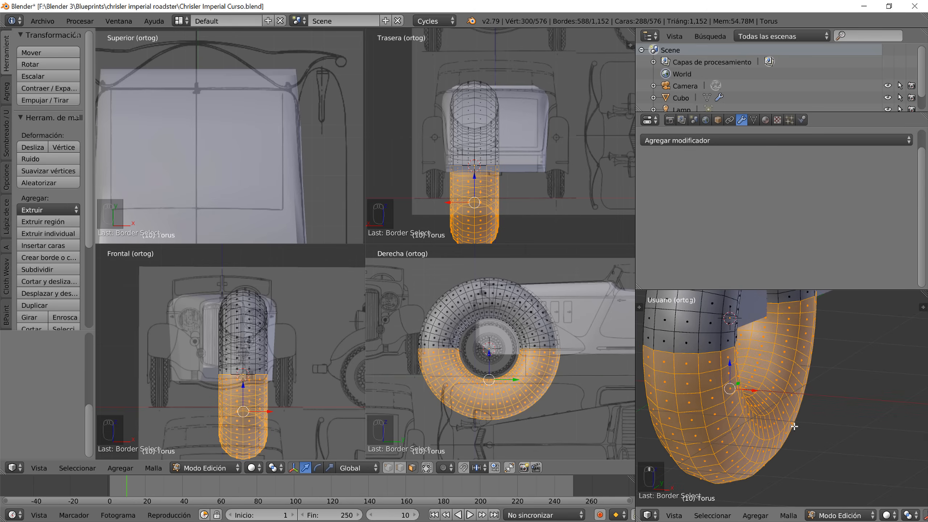
{"action": "key", "text": "KP_Decimal"}
{"action": "middle_click_drag", "start_coordinate": [754, 379], "coordinate": [696, 349]}
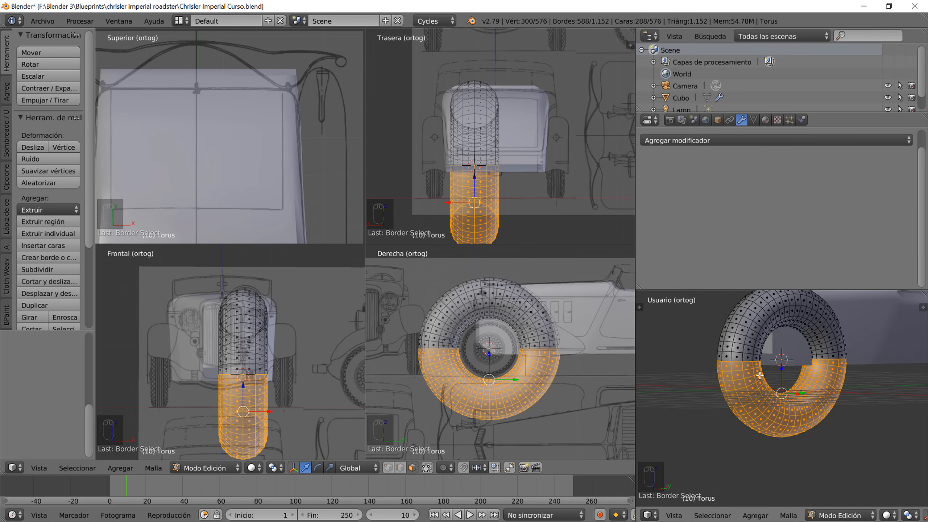
{"action": "key", "text": "x"}
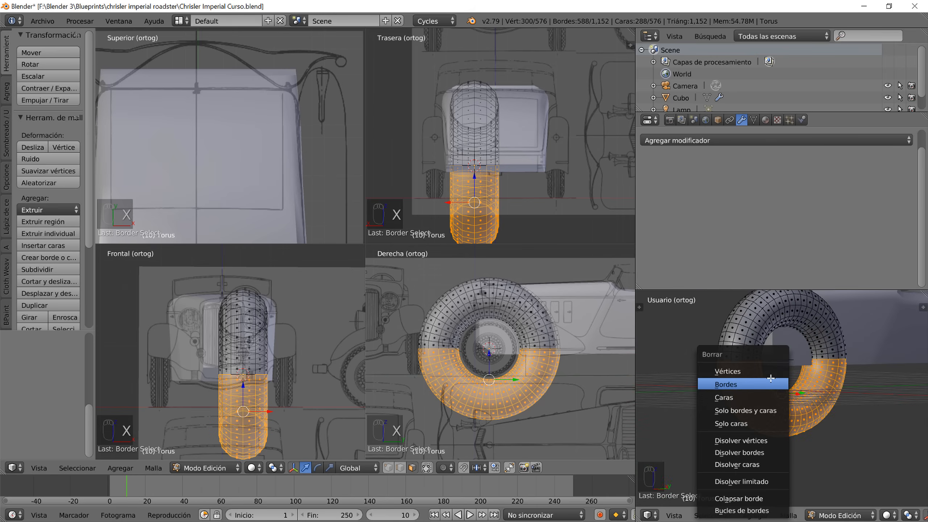
{"action": "left_click", "coordinate": [766, 397]}
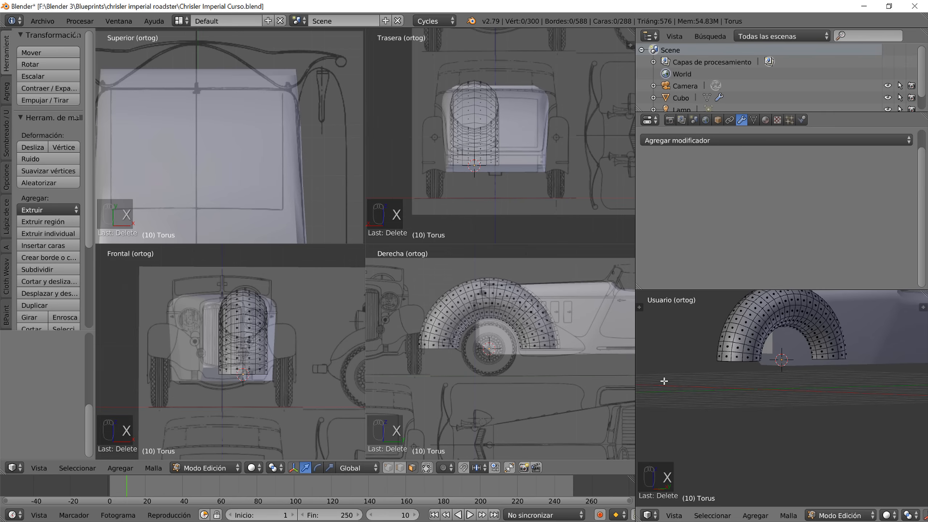
- Scale down the half torus and move it in the side view to fit the blueprint's front fender arch
{"action": "scroll", "coordinate": [559, 376], "scroll_direction": "up", "scroll_amount": 3}
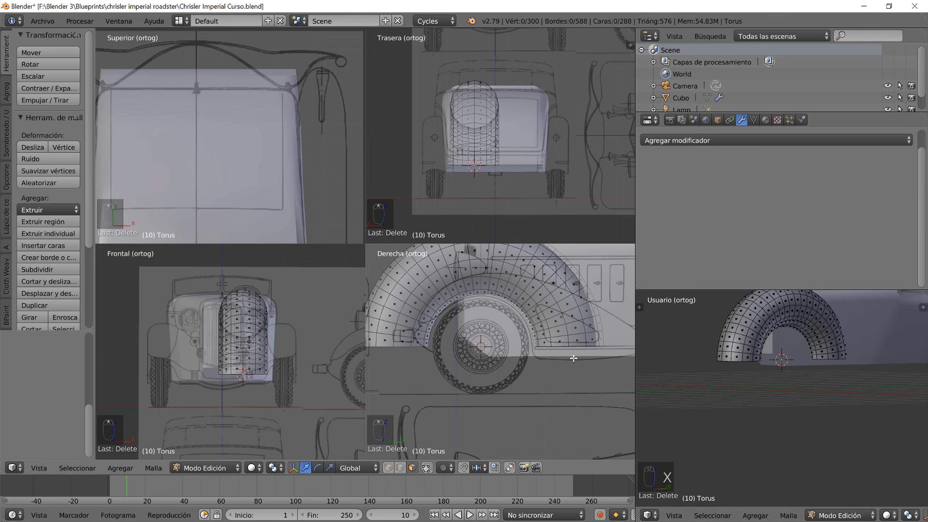
{"action": "key", "text": "Tab"}
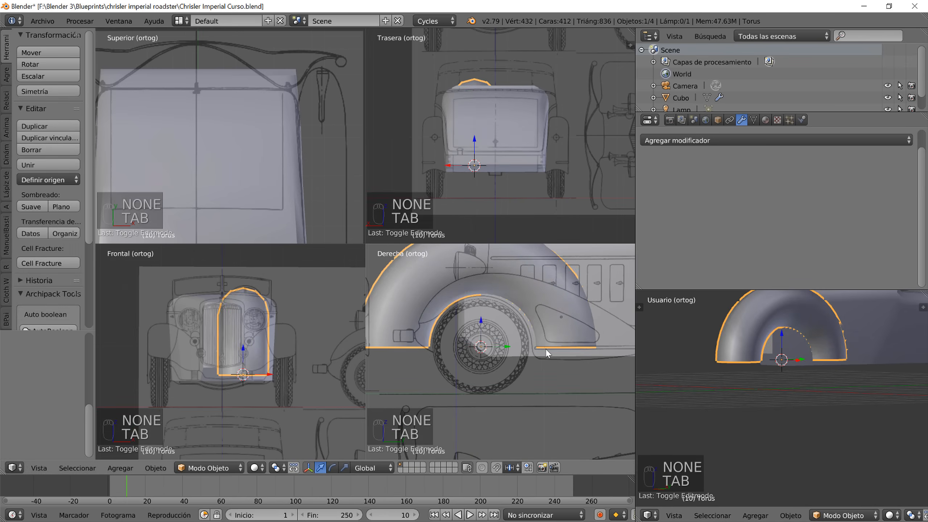
{"action": "middle_click_drag", "start_coordinate": [545, 348], "coordinate": [543, 373], "text": "shift"}
{"action": "key", "text": "g"}
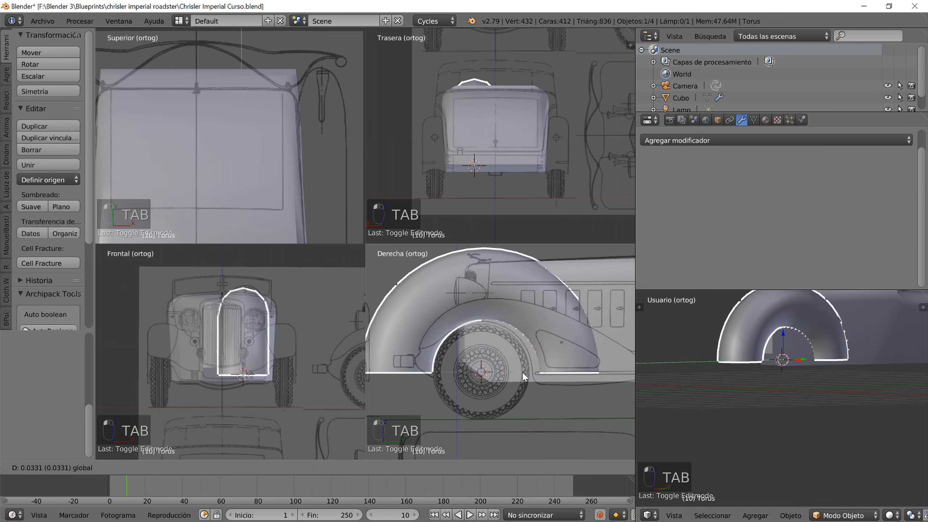
{"action": "left_click", "coordinate": [546, 388]}
{"action": "key", "text": "s"}
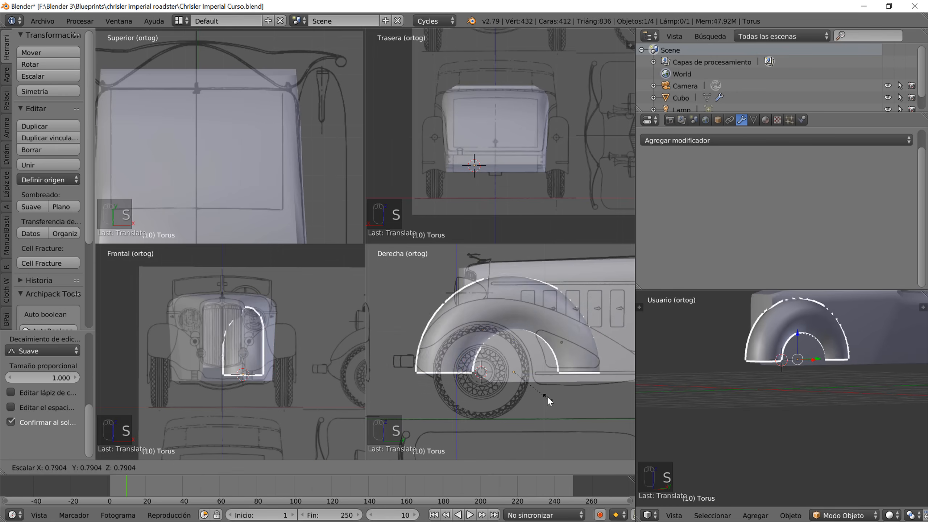
{"action": "left_click", "coordinate": [545, 394]}
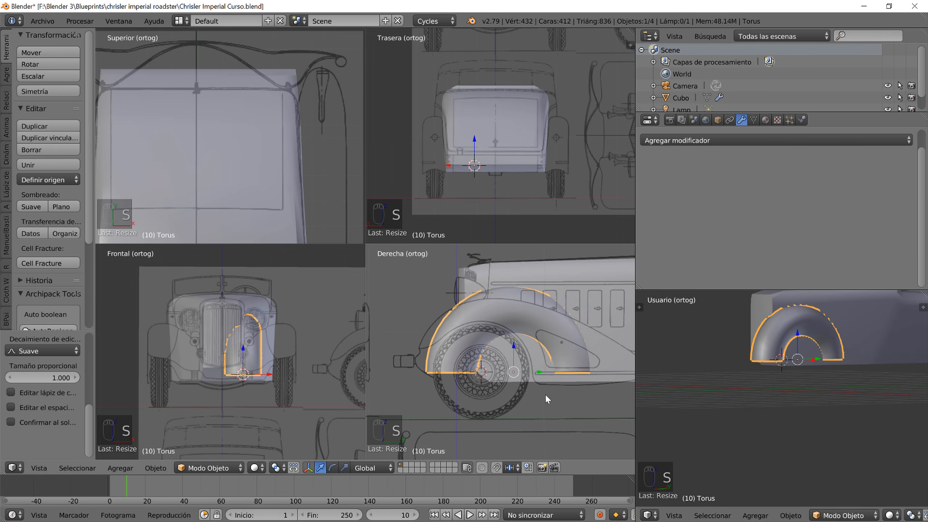
{"action": "left_click_drag", "start_coordinate": [541, 372], "coordinate": [497, 359]}
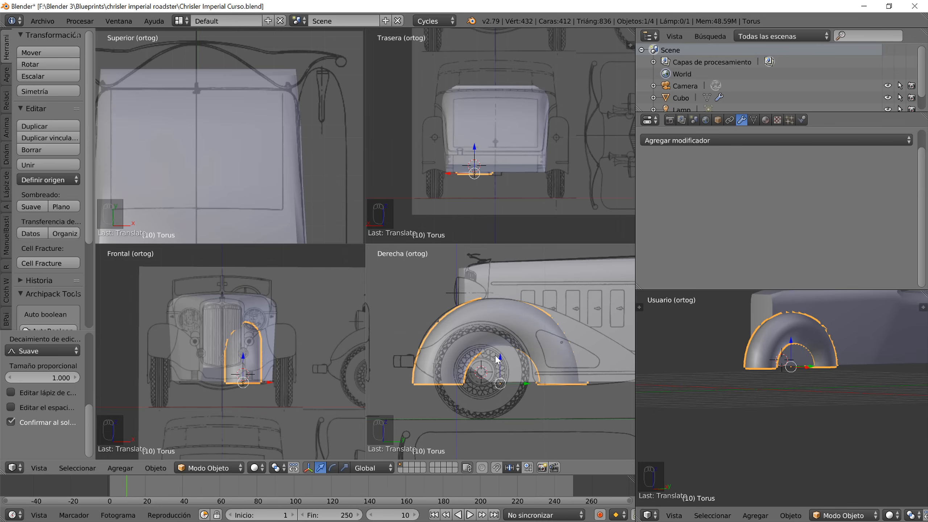
- Move the half torus along X in the front view until it sits over the front wheel beside the body
{"action": "key", "text": "g"}
{"action": "key", "text": "x"}
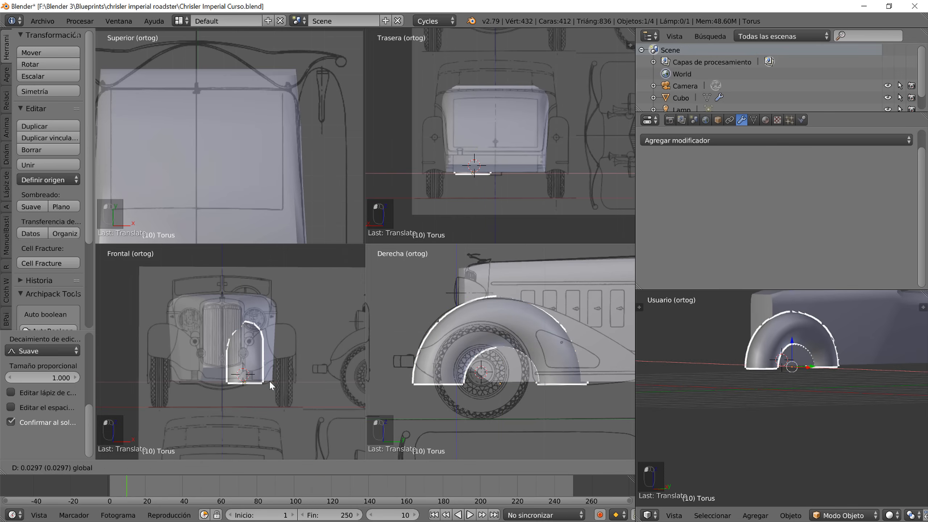
{"action": "left_click", "coordinate": [302, 386]}
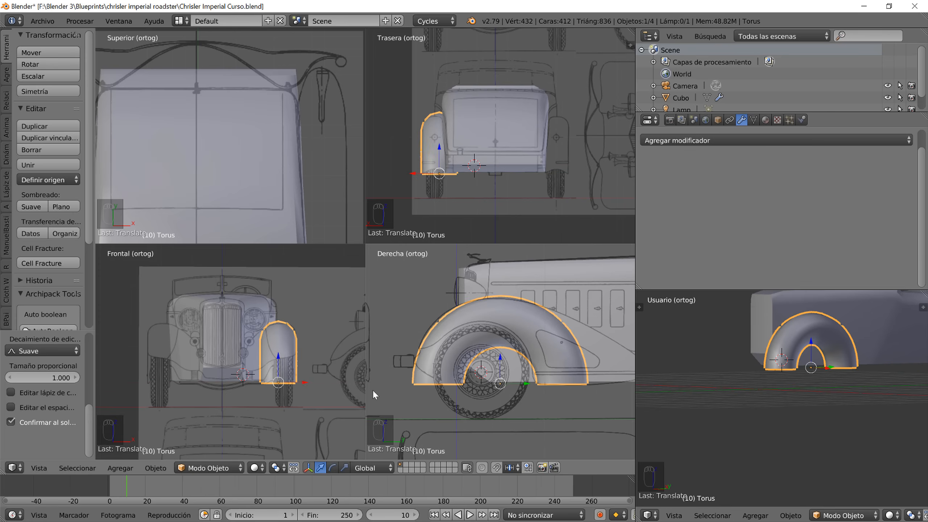
- Move the half torus slightly along X toward the body in the top view
{"action": "mouse_move", "coordinate": [791, 398]}
{"action": "middle_mouse_down"}
{"action": "mouse_move", "coordinate": [743, 399]}
{"action": "mouse_move", "coordinate": [796, 424]}
{"action": "mouse_move", "coordinate": [783, 415]}
{"action": "mouse_move", "coordinate": [794, 418]}
{"action": "mouse_move", "coordinate": [794, 407]}
{"action": "mouse_move", "coordinate": [790, 424]}
{"action": "mouse_move", "coordinate": [799, 402]}
{"action": "middle_mouse_up"}
{"action": "key", "text": "KP_7"}
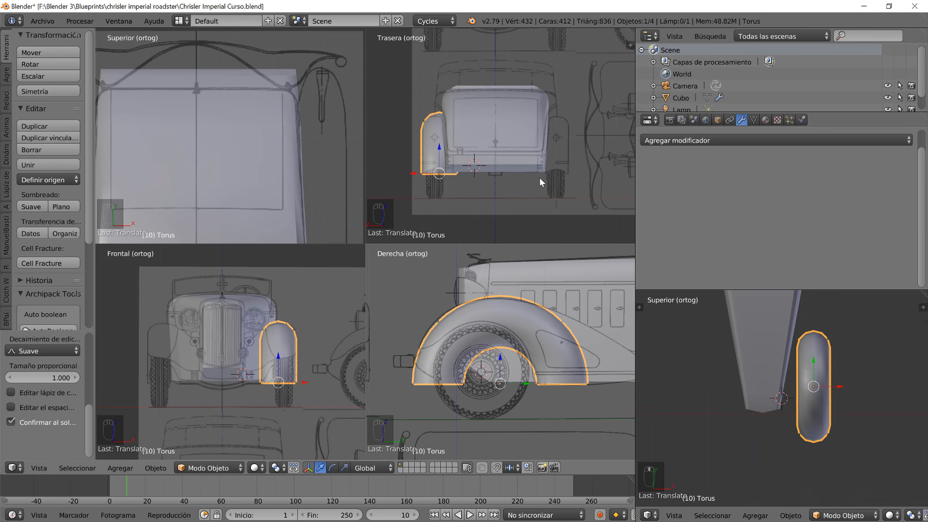
{"action": "scroll", "coordinate": [261, 164], "scroll_direction": "down", "scroll_amount": 4}
{"action": "middle_click_drag", "start_coordinate": [279, 211], "coordinate": [274, 87], "text": "shift"}
{"action": "scroll", "coordinate": [284, 173], "scroll_direction": "up", "scroll_amount": 2}
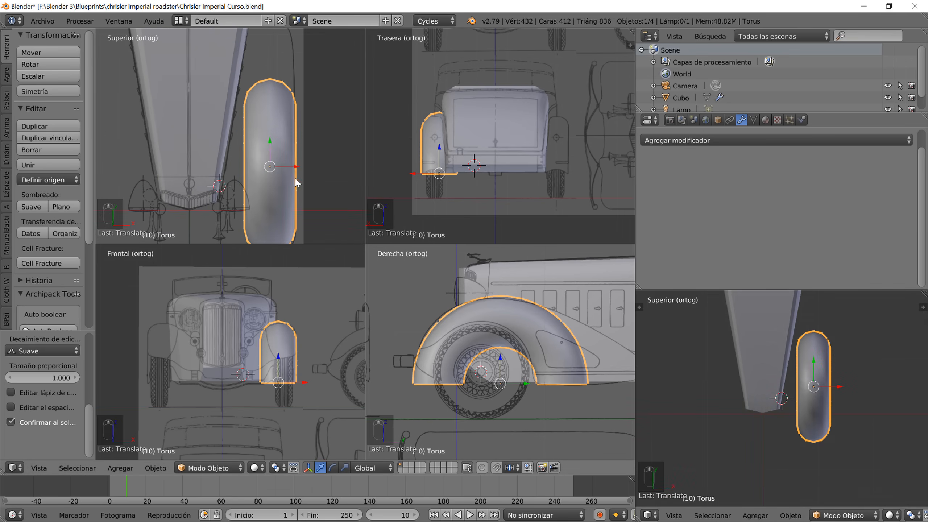
{"action": "left_click_drag", "start_coordinate": [297, 169], "coordinate": [288, 170]}
{"action": "scroll", "coordinate": [289, 171], "scroll_direction": "down", "scroll_amount": 3}
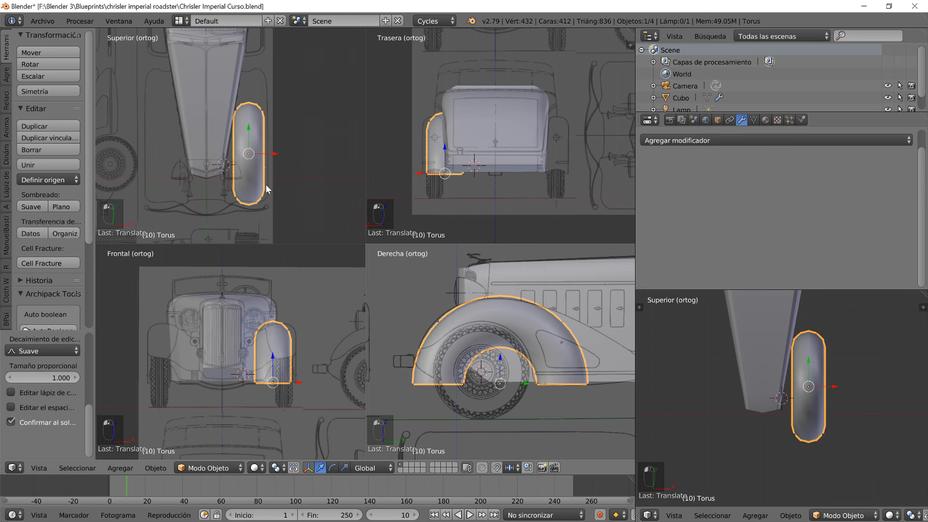
- Widen the half torus along X by a factor of about 1.38 and shift it slightly closer to the body
{"action": "middle_click_drag", "start_coordinate": [266, 190], "coordinate": [271, 173], "text": "shift"}
{"action": "key", "text": "s"}
{"action": "key", "text": "x"}
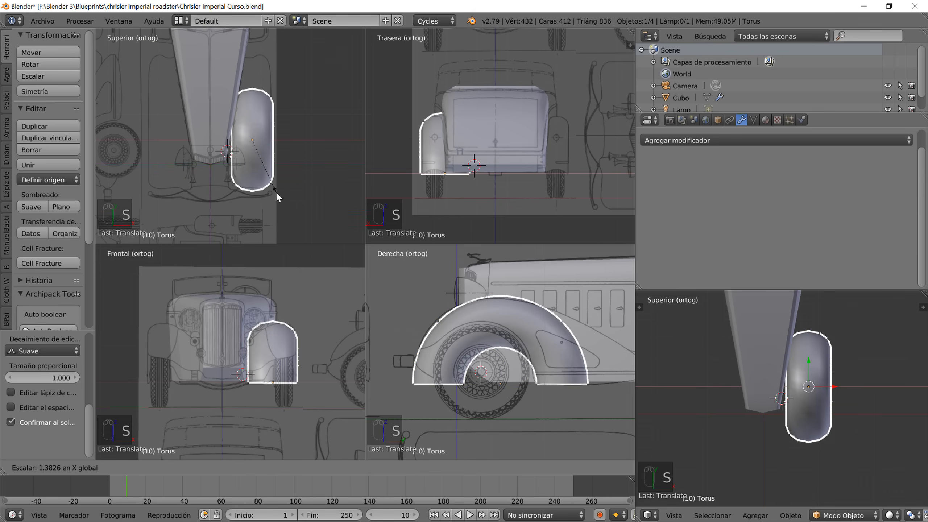
{"action": "left_click", "coordinate": [276, 192]}
{"action": "left_click_drag", "start_coordinate": [279, 140], "coordinate": [277, 135]}
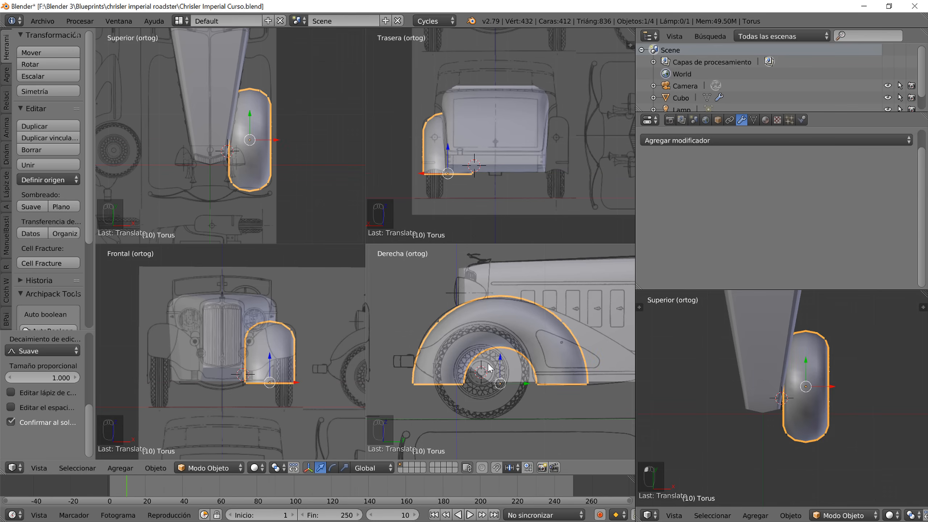
- Pull two adjacent edges at the fender's lower rear end about 0.68 along Y, using smooth proportional editing with size 1.00
{"action": "middle_click_drag", "start_coordinate": [597, 369], "coordinate": [550, 380], "text": "shift"}
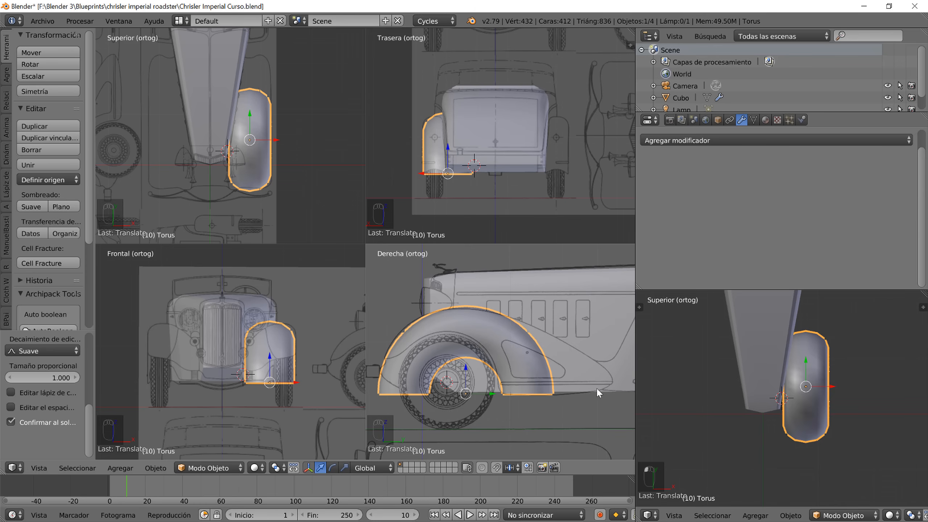
{"action": "key", "text": "Tab"}
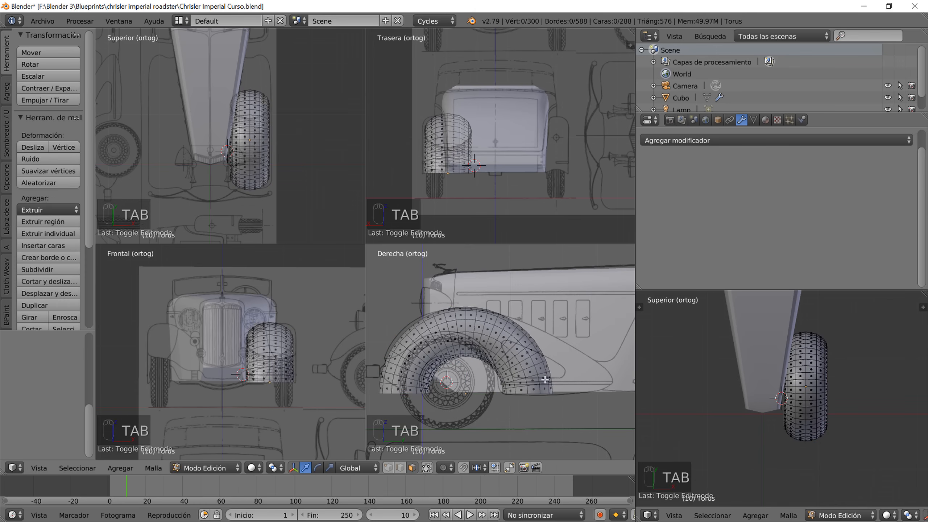
{"action": "middle_click_drag", "start_coordinate": [793, 412], "coordinate": [792, 458]}
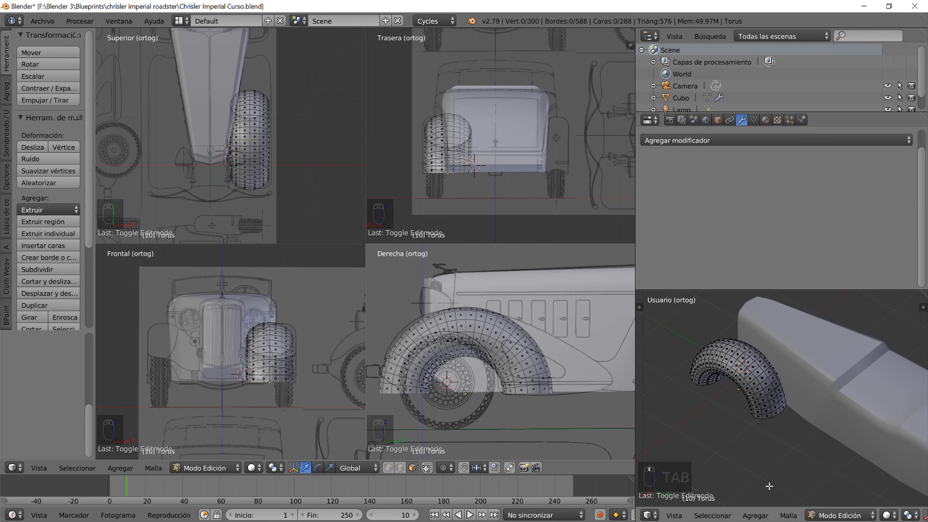
{"action": "middle_click_drag", "start_coordinate": [769, 465], "coordinate": [749, 405], "text": "shift"}
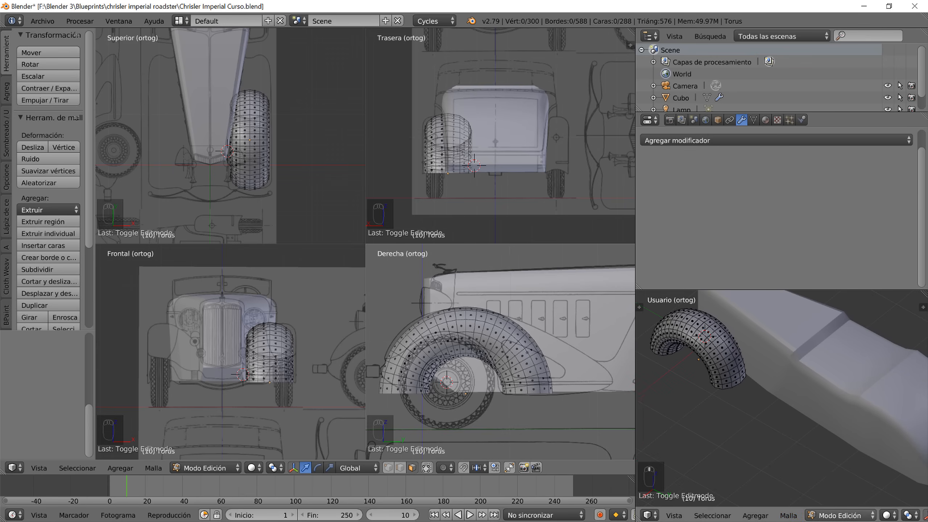
{"action": "scroll", "coordinate": [847, 513], "scroll_direction": "down", "scroll_amount": 6}
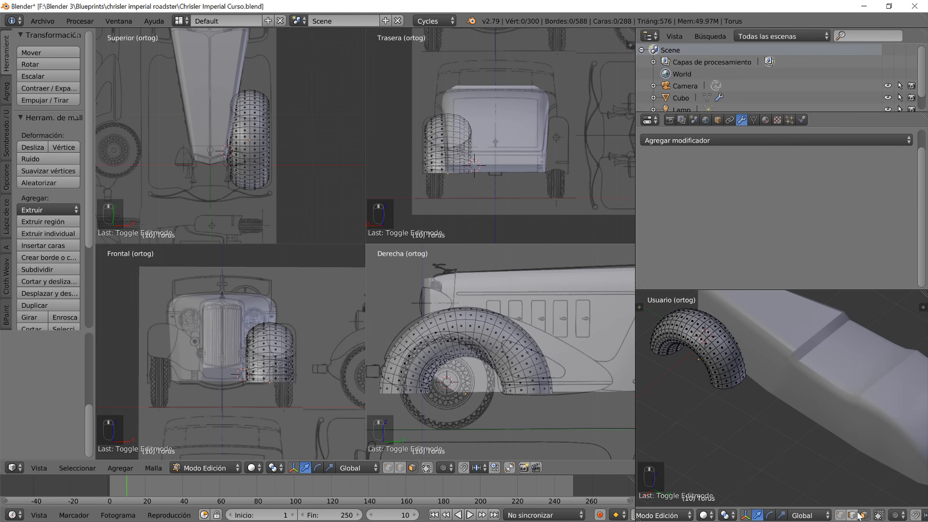
{"action": "left_click", "coordinate": [854, 516]}
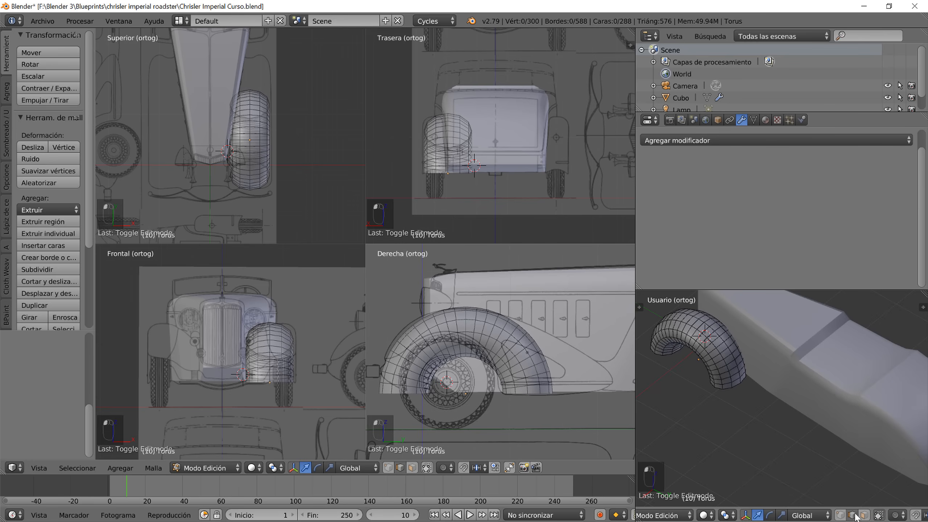
{"action": "right_click", "coordinate": [736, 382]}
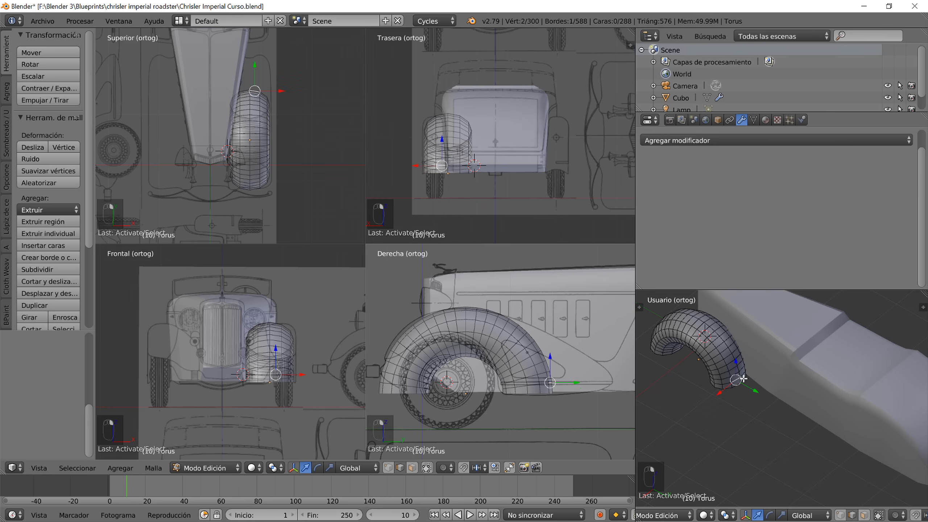
{"action": "right_click", "coordinate": [743, 376], "text": "shift"}
{"action": "scroll", "coordinate": [738, 382], "scroll_direction": "up", "scroll_amount": 4}
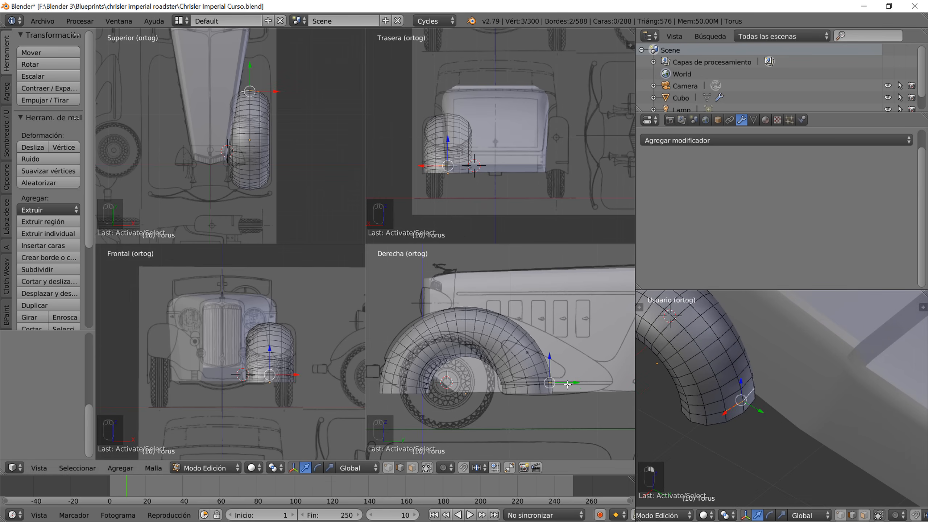
{"action": "key", "text": "o"}
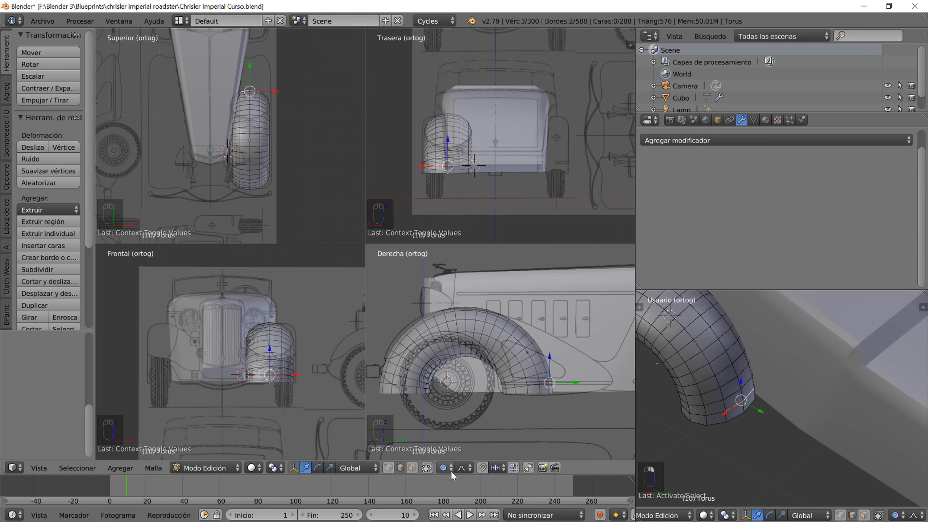
{"action": "left_click", "coordinate": [464, 469]}
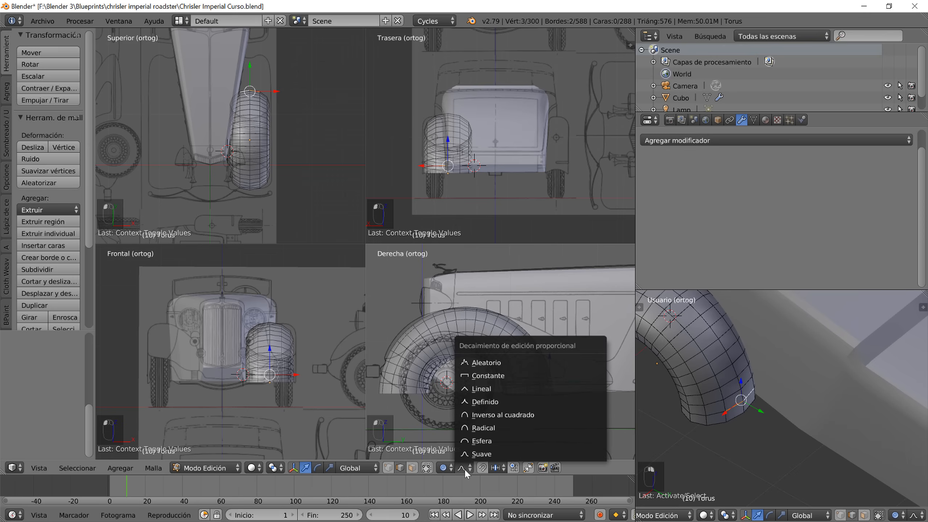
{"action": "left_click_drag", "start_coordinate": [576, 385], "coordinate": [367, 386]}
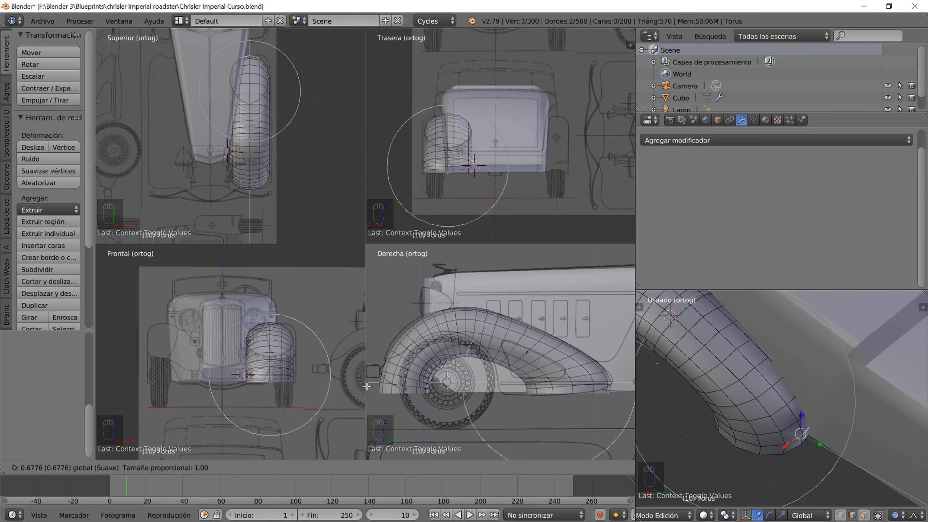
{"action": "scroll", "coordinate": [367, 386], "scroll_direction": "up", "scroll_amount": 4}
{"action": "scroll", "coordinate": [367, 387], "scroll_direction": "down", "scroll_amount": 5}
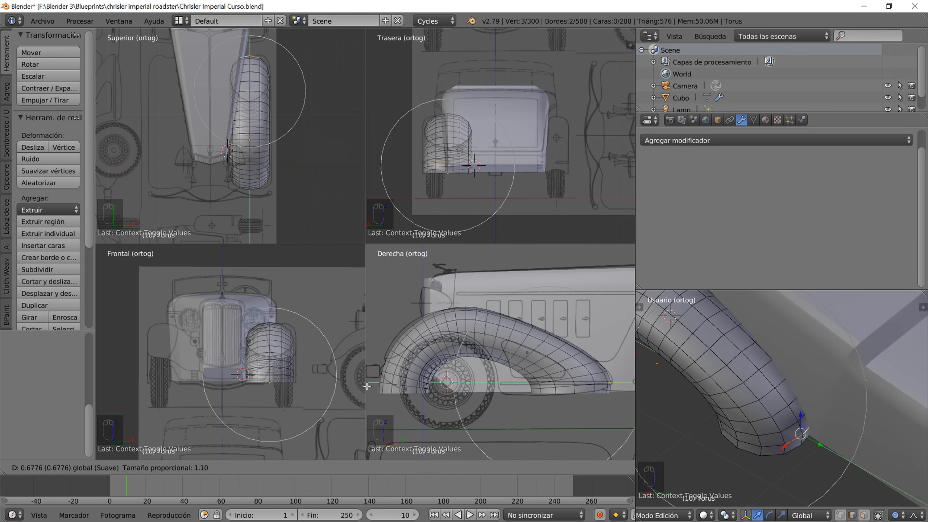
{"action": "scroll", "coordinate": [366, 386], "scroll_direction": "up", "scroll_amount": 1}
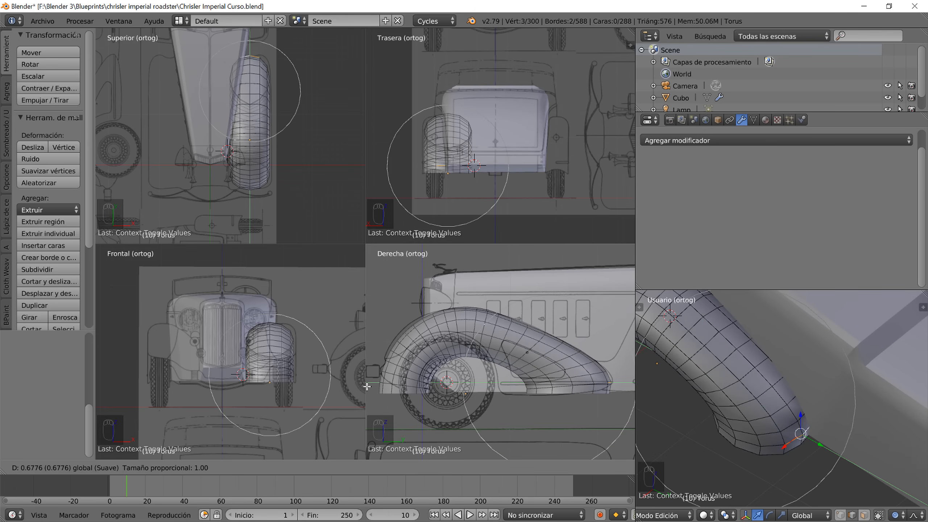
{"action": "left_click", "coordinate": [367, 386]}
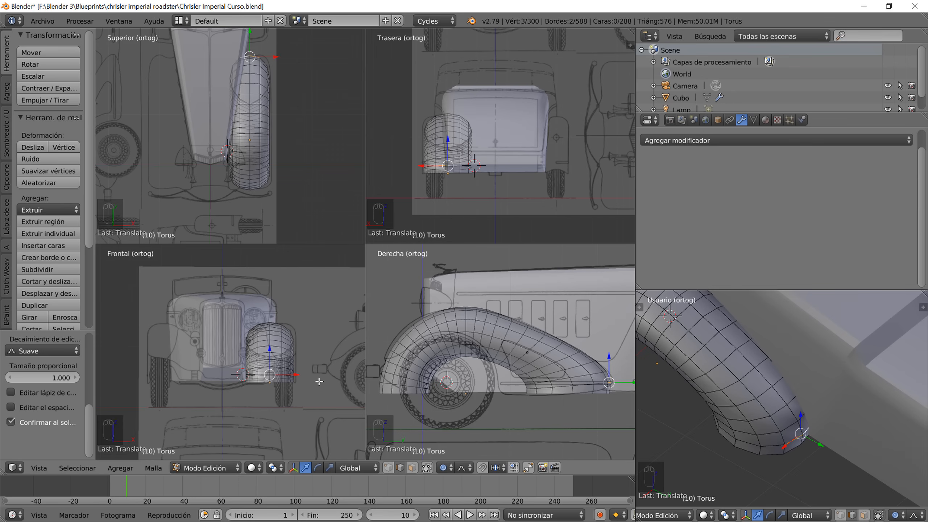
- Review the stretched fender in object mode, and switch its mesh to face selection limited to visible geometry
{"action": "key", "text": "Tab"}
{"action": "scroll", "coordinate": [728, 427], "scroll_direction": "down", "scroll_amount": 6}
{"action": "middle_click_drag", "start_coordinate": [722, 415], "coordinate": [761, 374]}
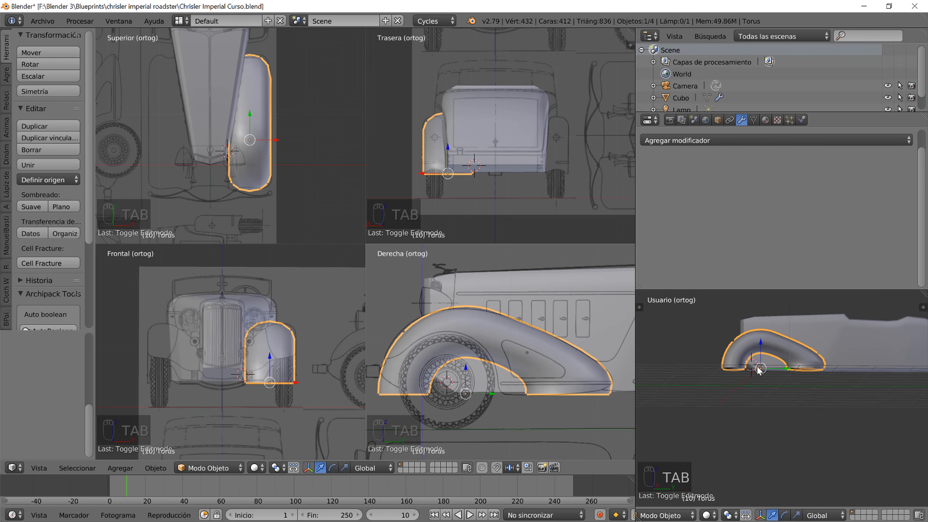
{"action": "key", "text": "Tab"}
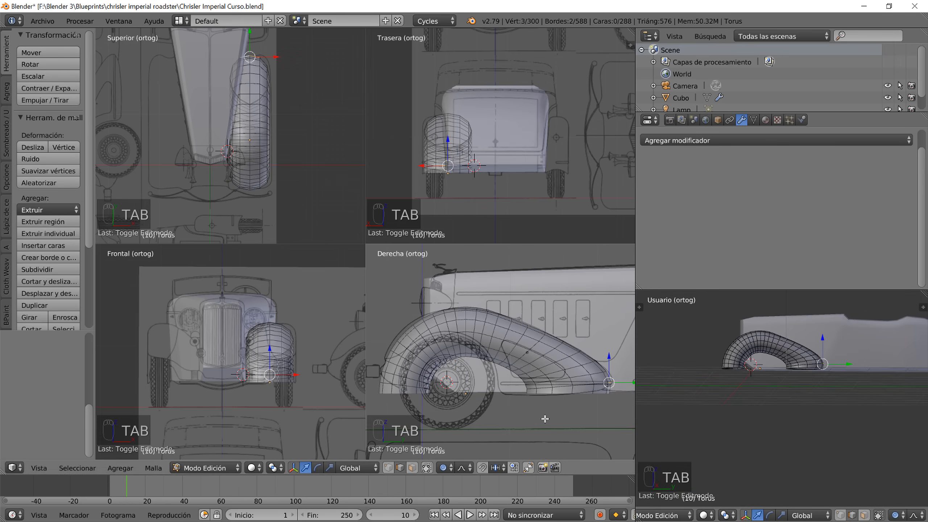
{"action": "middle_click_drag", "start_coordinate": [545, 418], "coordinate": [507, 418], "text": "shift"}
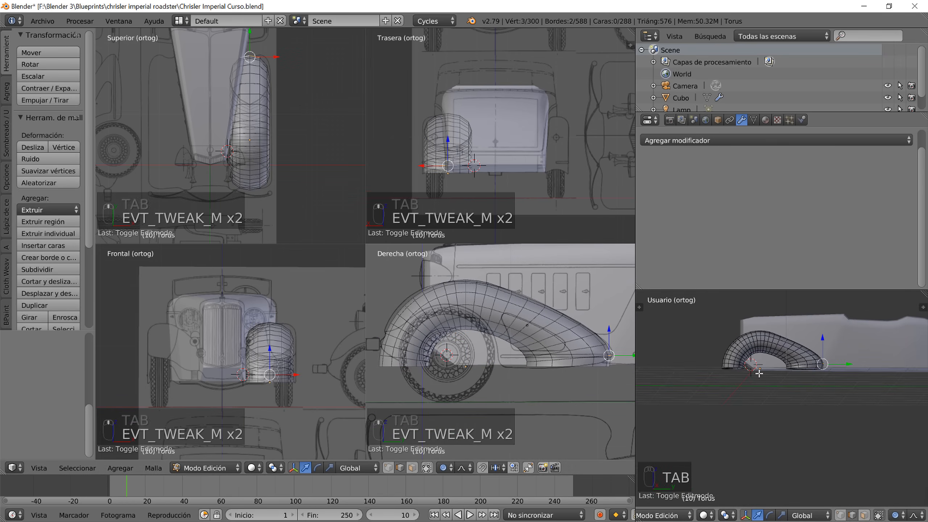
{"action": "middle_click_drag", "start_coordinate": [758, 373], "coordinate": [747, 420]}
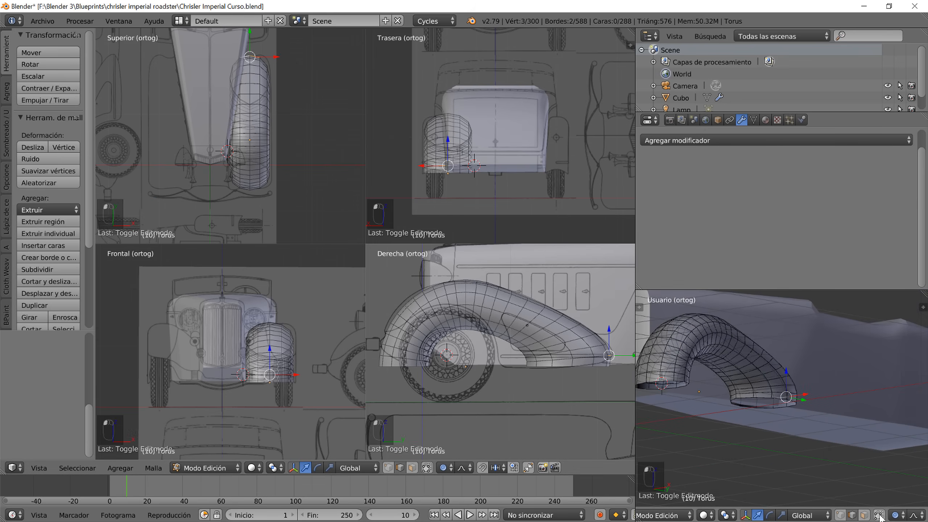
{"action": "left_click", "coordinate": [427, 468]}
{"action": "left_click", "coordinate": [412, 468]}
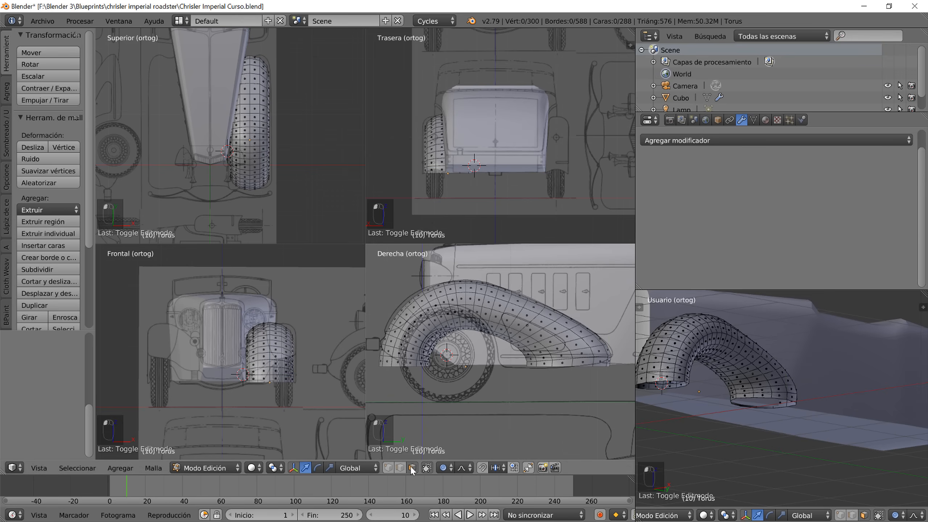
{"action": "scroll", "coordinate": [687, 398], "scroll_direction": "up", "scroll_amount": 2}
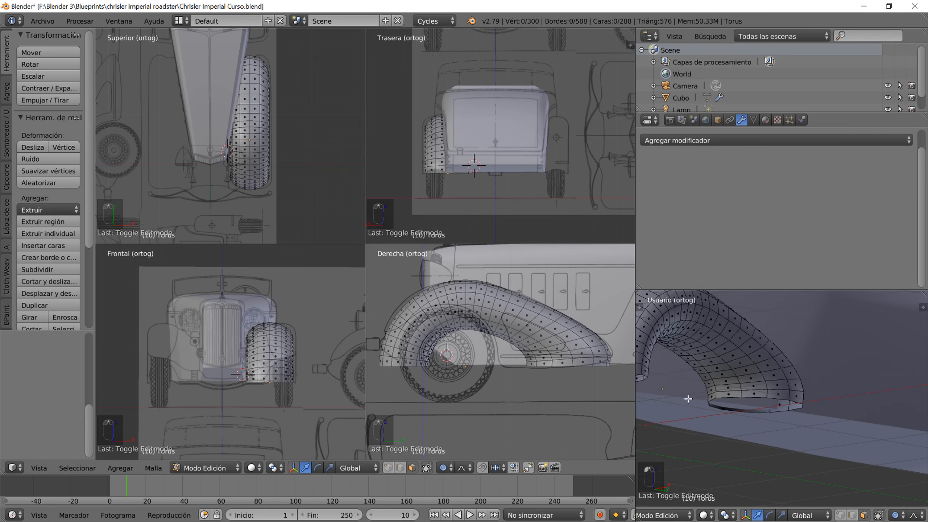
{"action": "scroll", "coordinate": [688, 399], "scroll_direction": "down", "scroll_amount": 2}
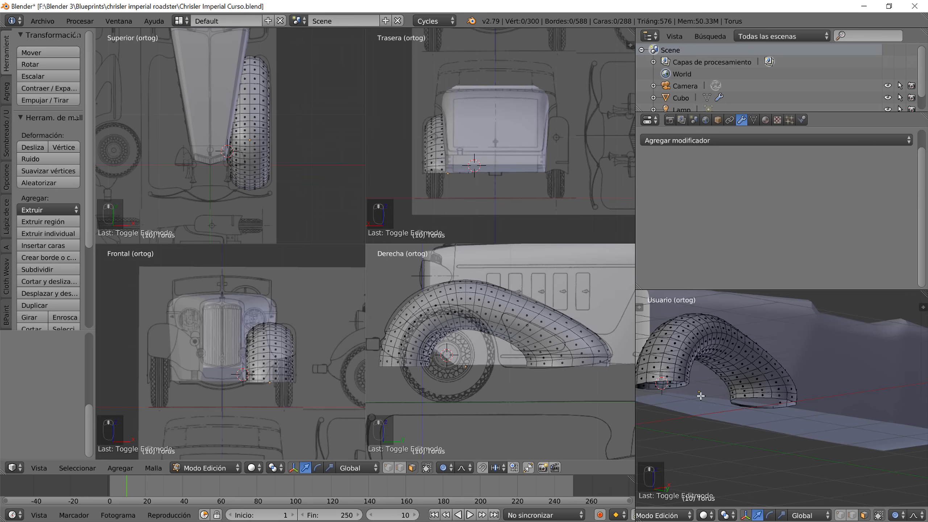
{"action": "middle_click_drag", "start_coordinate": [701, 396], "coordinate": [683, 395]}
- Delete the five adjacent face loops covering the fender's outer side and wheel opening
{"action": "right_click", "coordinate": [662, 383], "text": "alt"}
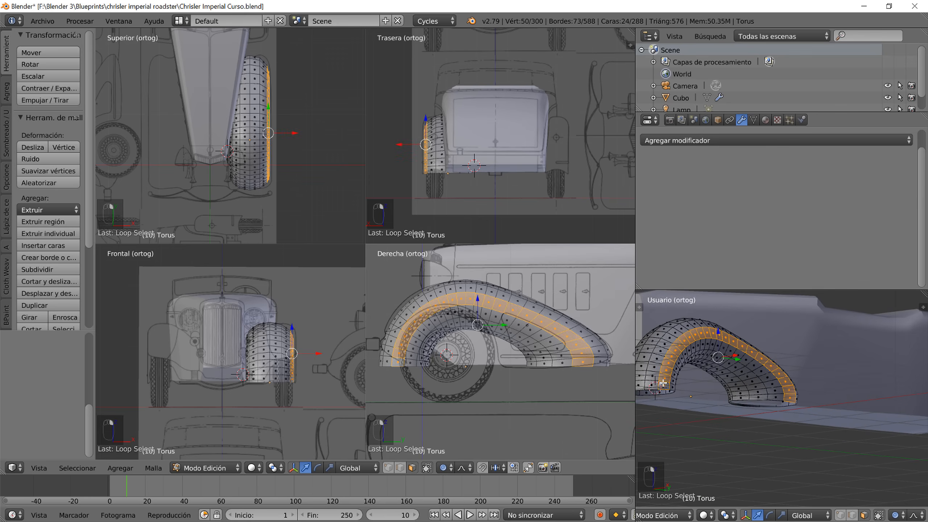
{"action": "right_click", "coordinate": [671, 382], "text": "alt+shift"}
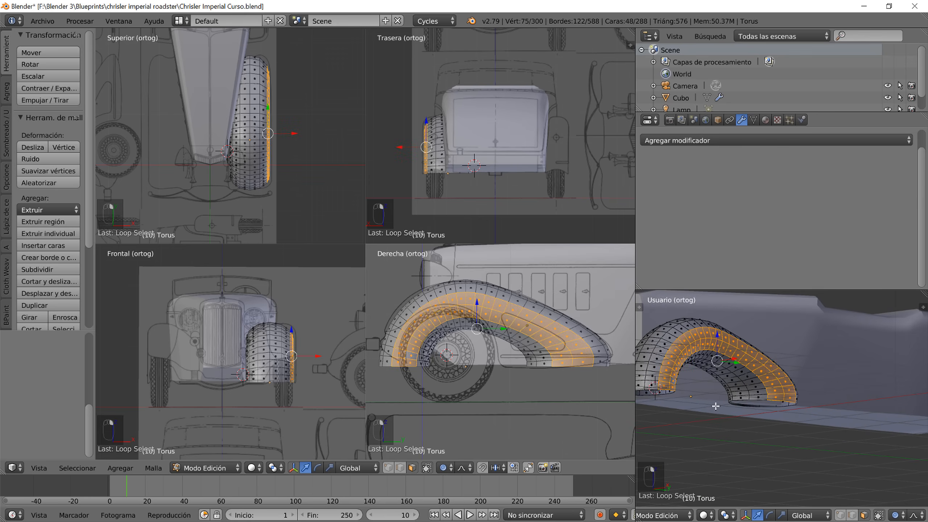
{"action": "scroll", "coordinate": [753, 402], "scroll_direction": "up", "scroll_amount": 3}
{"action": "right_click", "coordinate": [720, 358], "text": "alt+shift"}
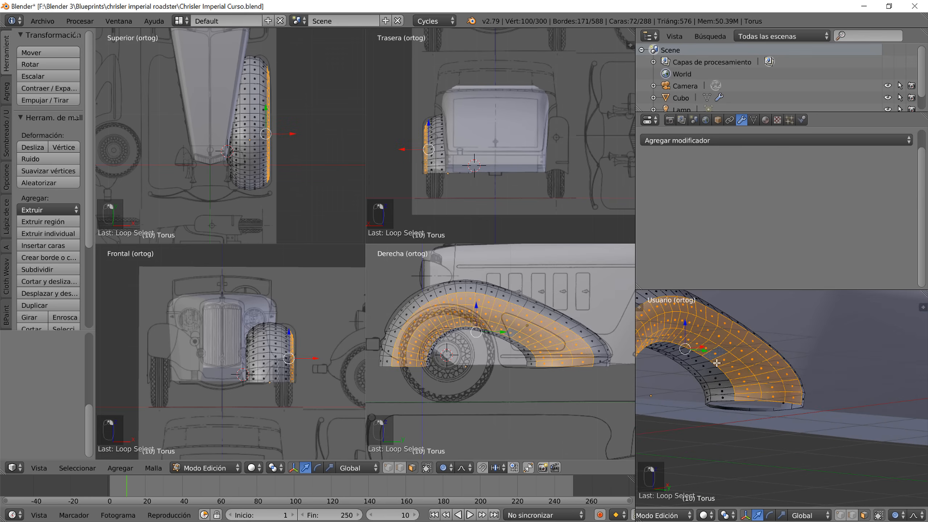
{"action": "right_click", "coordinate": [702, 364], "text": "alt+shift"}
{"action": "mouse_move", "coordinate": [710, 402]}
{"action": "middle_mouse_down"}
{"action": "mouse_move", "coordinate": [744, 388]}
{"action": "mouse_move", "coordinate": [737, 390]}
{"action": "mouse_move", "coordinate": [751, 399]}
{"action": "mouse_move", "coordinate": [733, 393]}
{"action": "mouse_move", "coordinate": [707, 411]}
{"action": "middle_mouse_up"}
{"action": "right_click", "coordinate": [738, 376], "text": "alt+shift"}
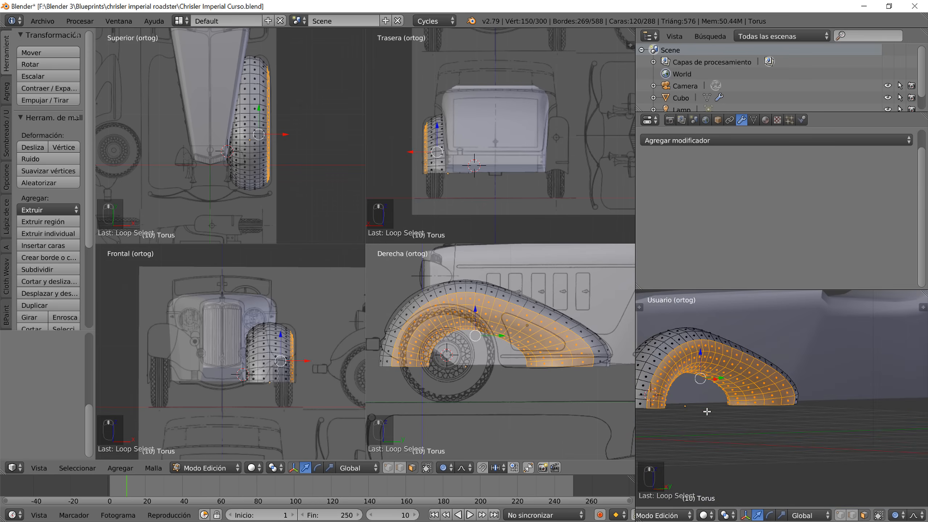
{"action": "key", "text": "x"}
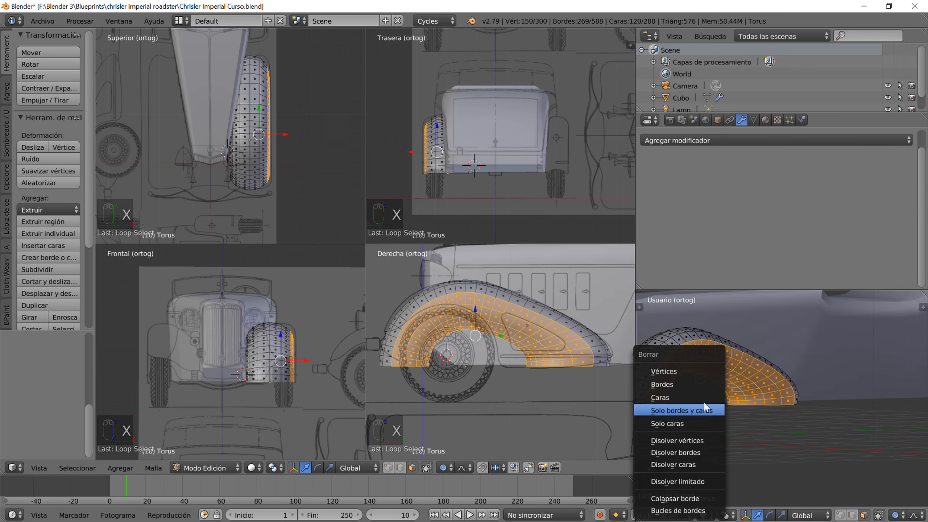
{"action": "left_click", "coordinate": [703, 398]}
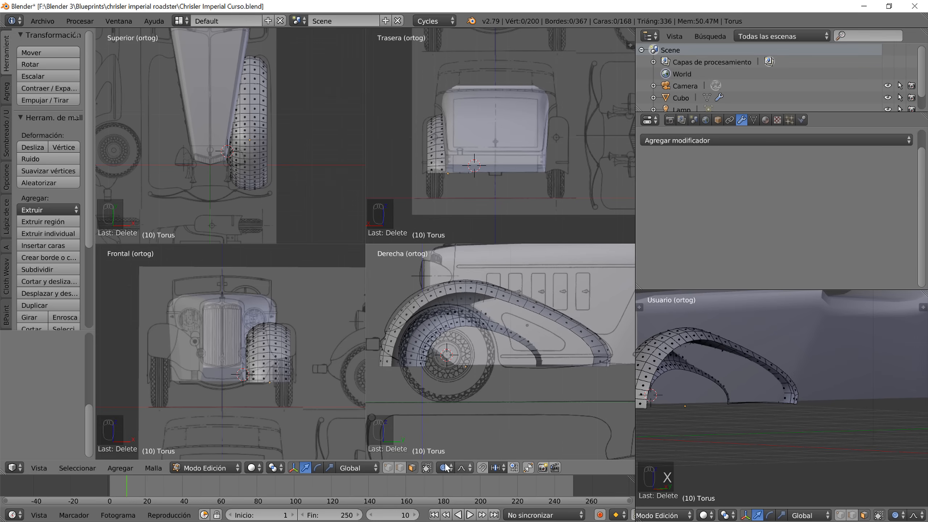
- Extrude the edge loop around the fender's outer opening and scale it inward to about 0.7
{"action": "left_click", "coordinate": [401, 468]}
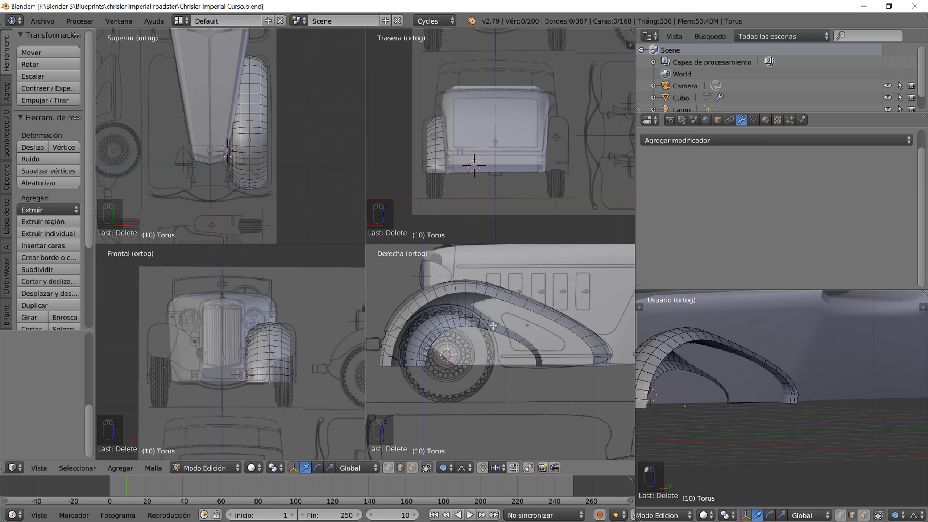
{"action": "right_click", "coordinate": [519, 306], "text": "alt"}
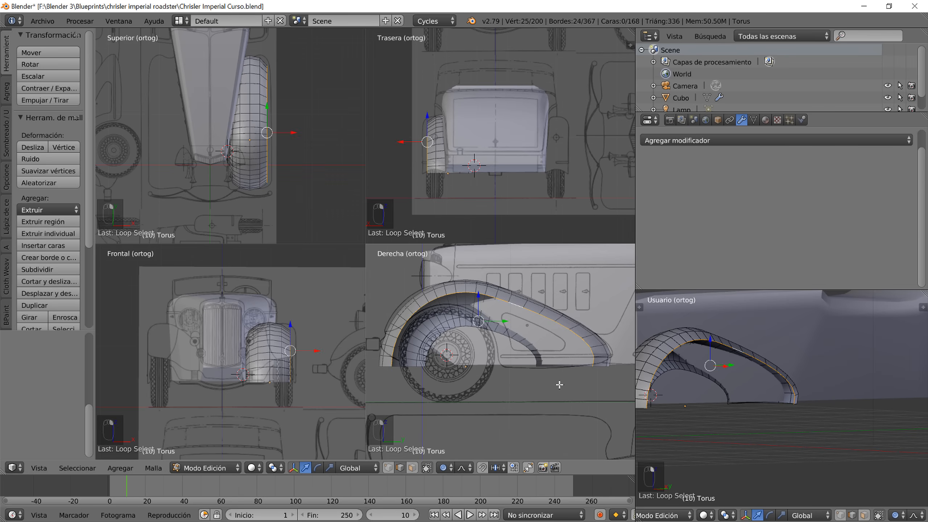
{"action": "key", "text": "e"}
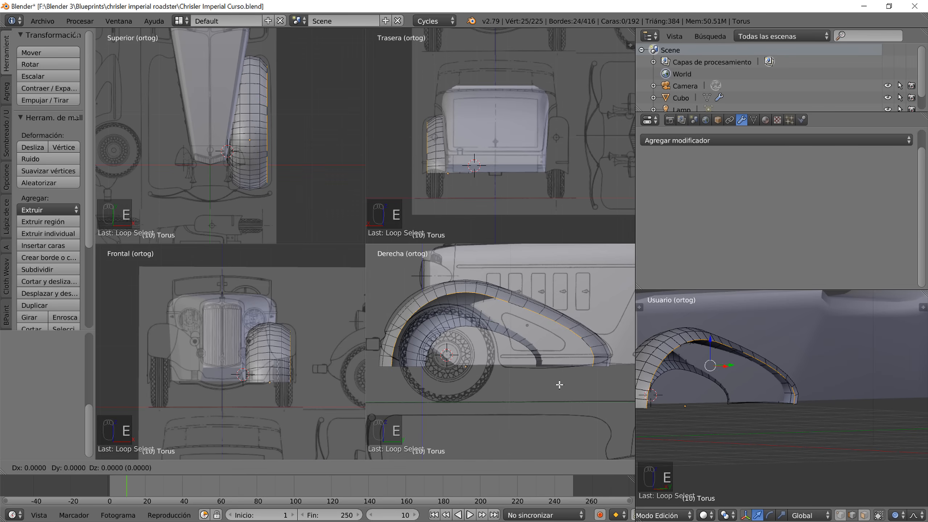
{"action": "key", "text": "s"}
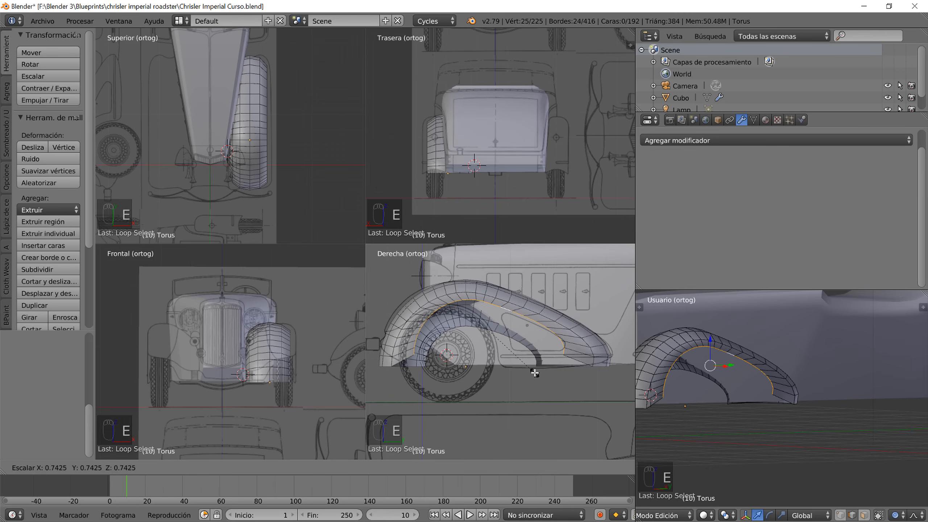
{"action": "left_click", "coordinate": [529, 371]}
- Turn off proportional editing and move the extruded edge loop down and forward onto the blueprint's wheel arch
{"action": "left_click_drag", "start_coordinate": [478, 296], "coordinate": [478, 301]}
{"action": "key", "text": "ctrl+z"}
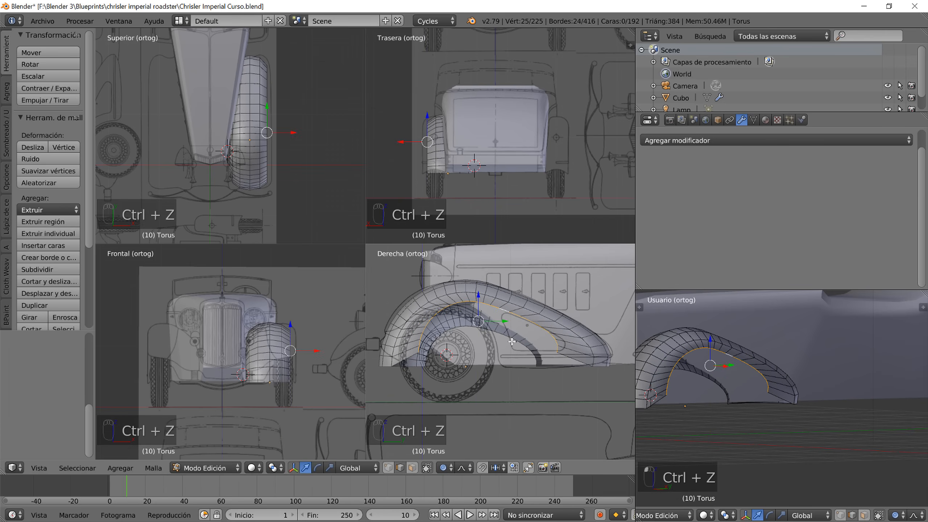
{"action": "key", "text": "o"}
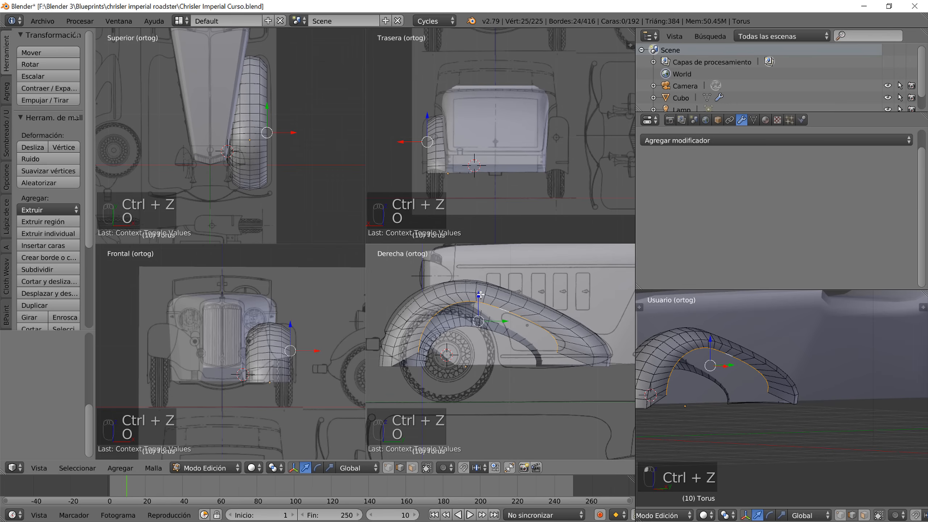
{"action": "left_click_drag", "start_coordinate": [480, 294], "coordinate": [488, 339]}
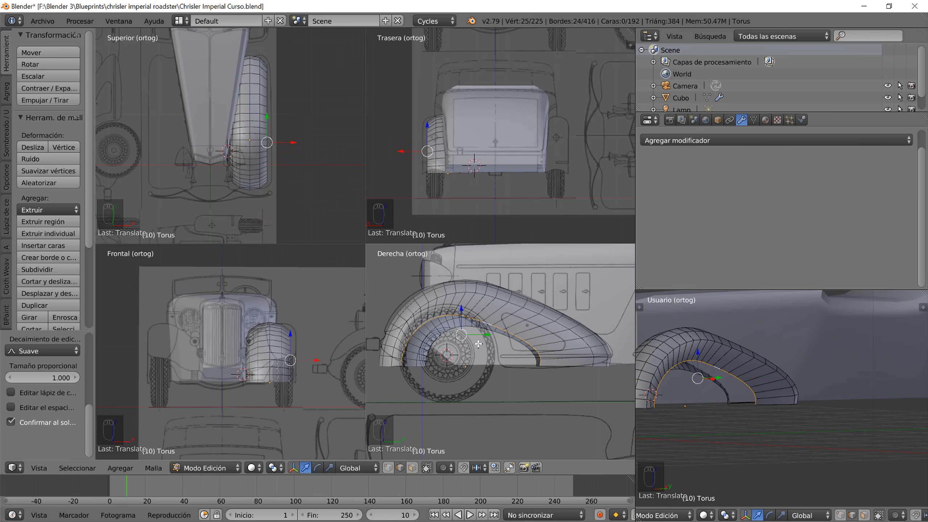
{"action": "scroll", "coordinate": [487, 340], "scroll_direction": "up", "scroll_amount": 3}
{"action": "middle_click_drag", "start_coordinate": [488, 339], "coordinate": [592, 357], "text": "shift"}
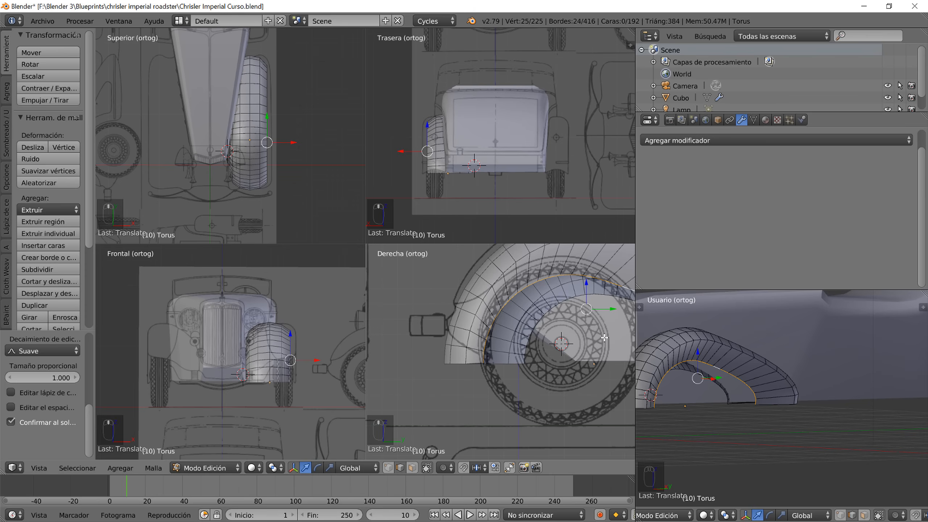
{"action": "left_click_drag", "start_coordinate": [614, 311], "coordinate": [601, 315]}
{"action": "scroll", "coordinate": [587, 336], "scroll_direction": "down", "scroll_amount": 2}
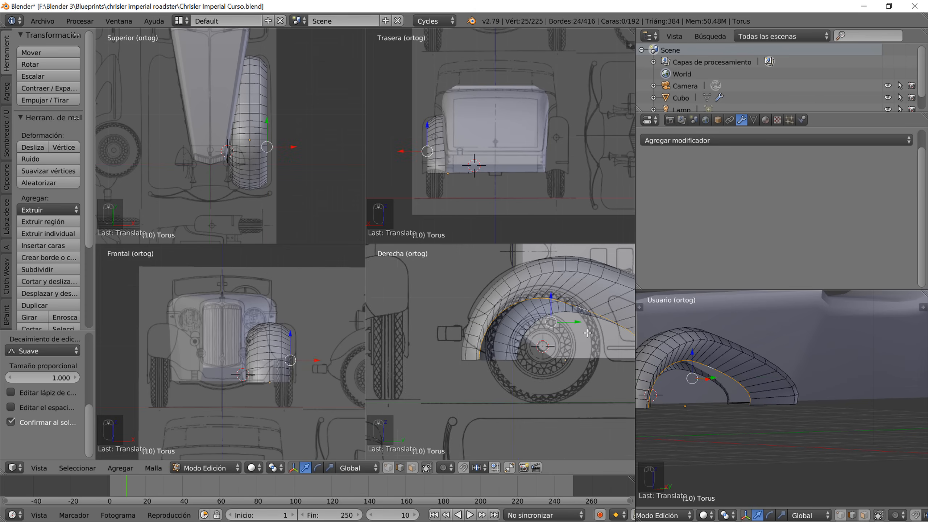
{"action": "middle_click_drag", "start_coordinate": [587, 335], "coordinate": [534, 335], "text": "shift"}
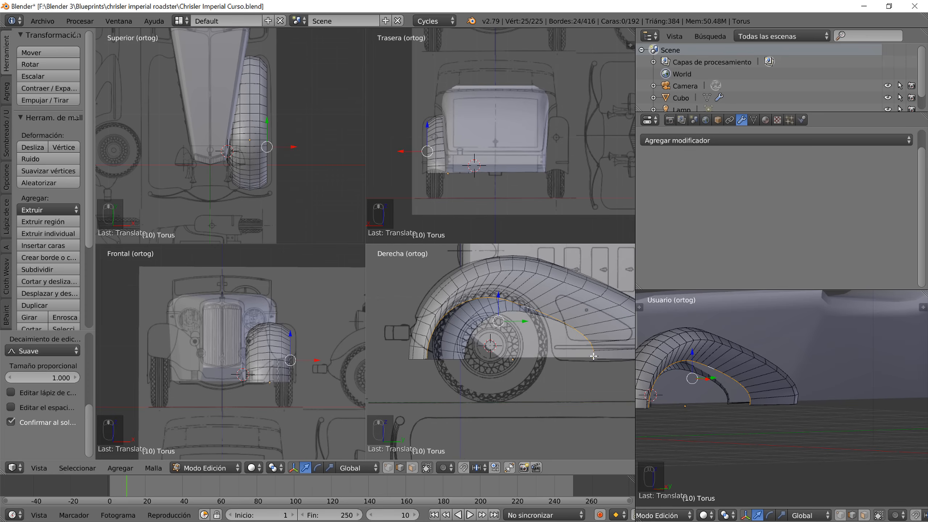
- Move the inner loop's lower rear edge about -0.40 along Y with smooth proportional editing at size 1.00
{"action": "right_click", "coordinate": [594, 356]}
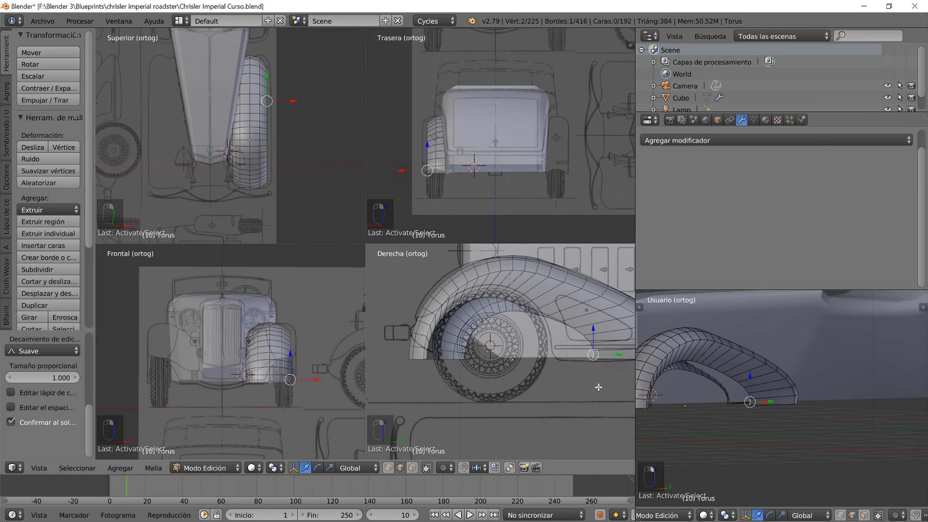
{"action": "key", "text": "o"}
{"action": "key", "text": "g"}
{"action": "key", "text": "y"}
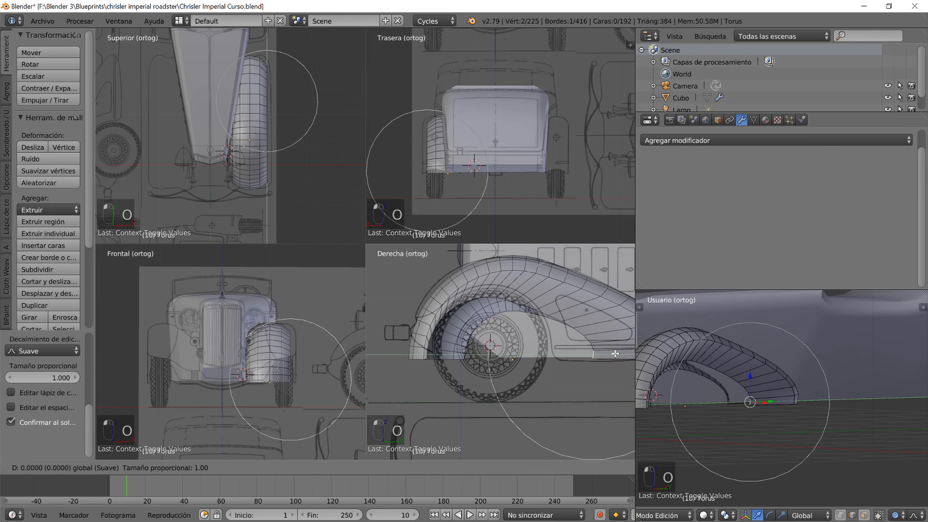
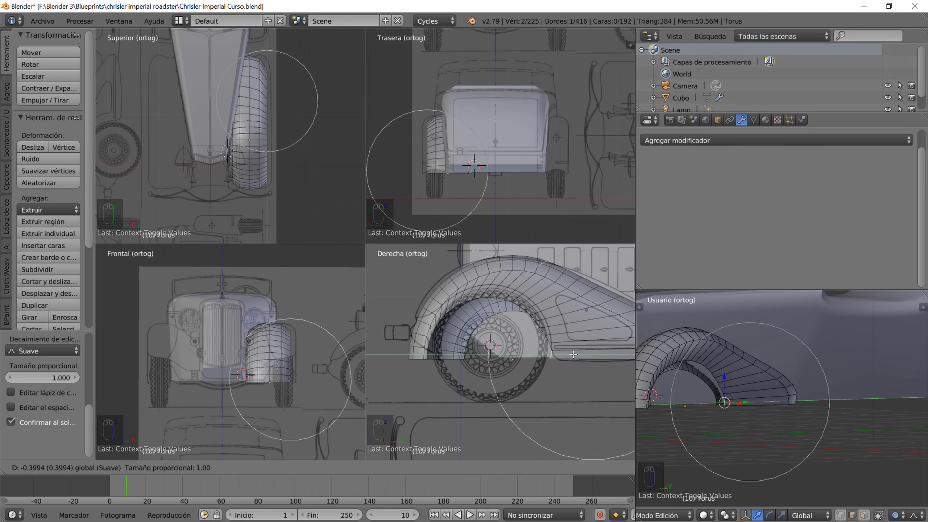
{"action": "left_click", "coordinate": [573, 354]}
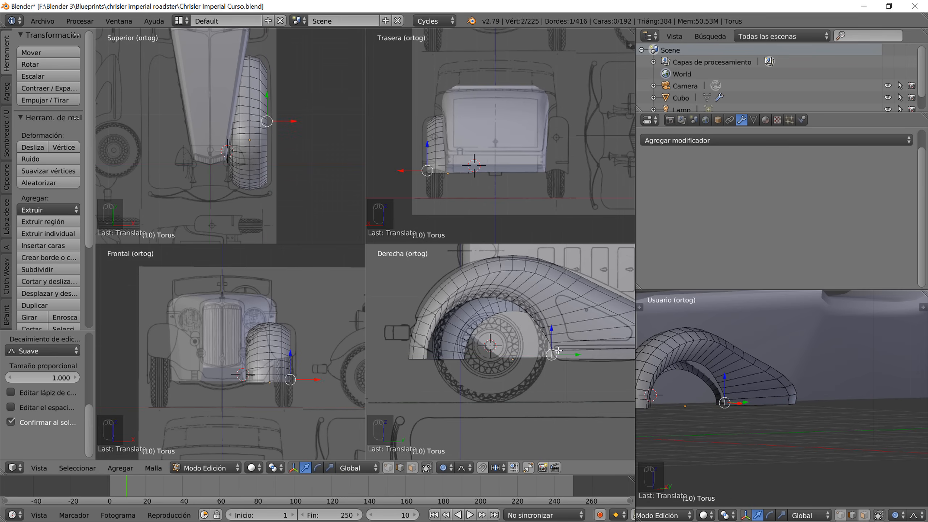
- Switch the fender's mesh to vertex selection and inspect the shape of its wheel opening in object mode
{"action": "key", "text": "Tab"}
{"action": "scroll", "coordinate": [551, 363], "scroll_direction": "up", "scroll_amount": 3}
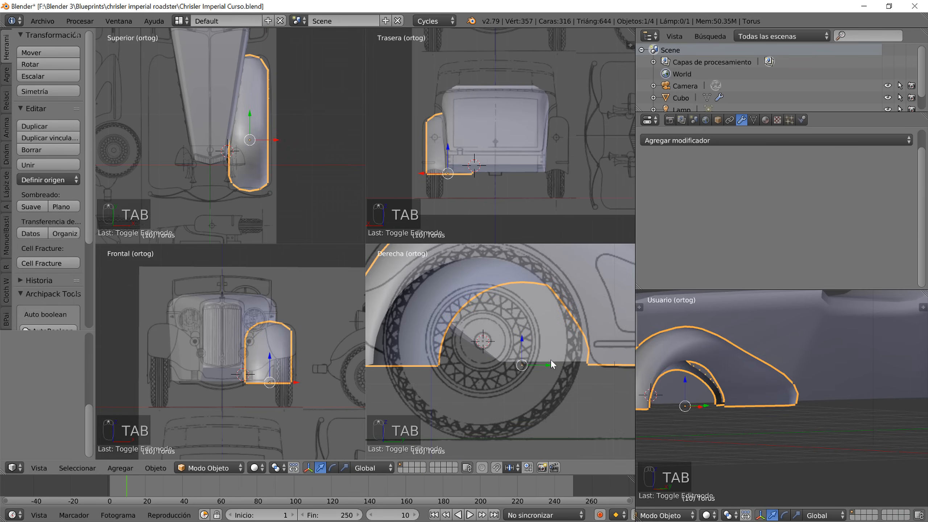
{"action": "key", "text": "Tab"}
{"action": "middle_click_drag", "start_coordinate": [577, 339], "coordinate": [593, 359], "text": "shift"}
{"action": "left_click", "coordinate": [392, 470]}
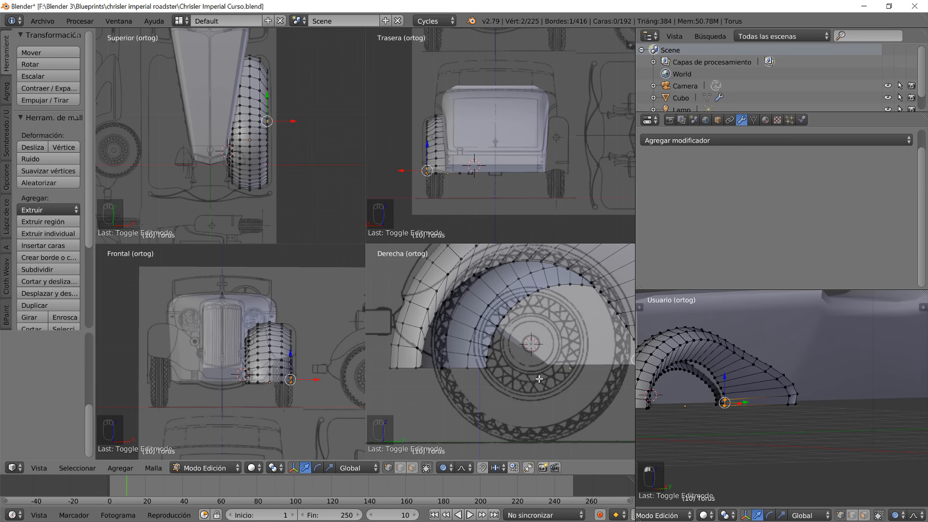
{"action": "key", "text": "Tab"}
{"action": "scroll", "coordinate": [532, 383], "scroll_direction": "down", "scroll_amount": 2}
{"action": "middle_click_drag", "start_coordinate": [639, 401], "coordinate": [921, 450]}
{"action": "middle_click_drag", "start_coordinate": [679, 420], "coordinate": [776, 364], "text": "shift"}
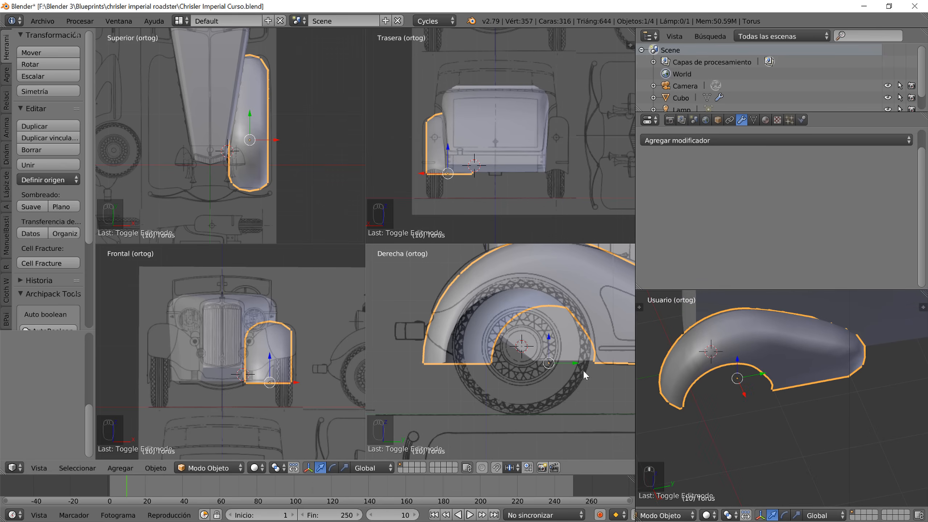
- Try to shift the whole fender along X toward the centre of the car
{"action": "key", "text": "g"}
{"action": "key", "text": "x"}
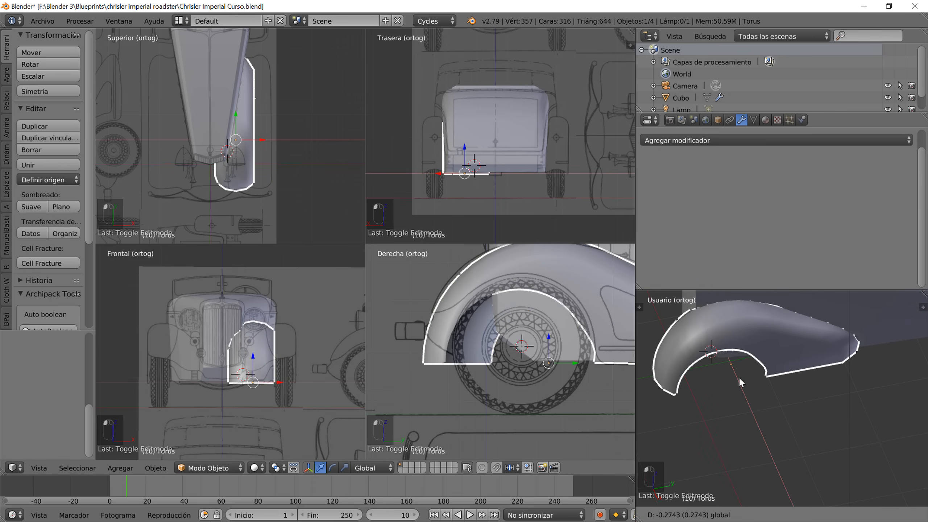
{"action": "left_click", "coordinate": [738, 368]}
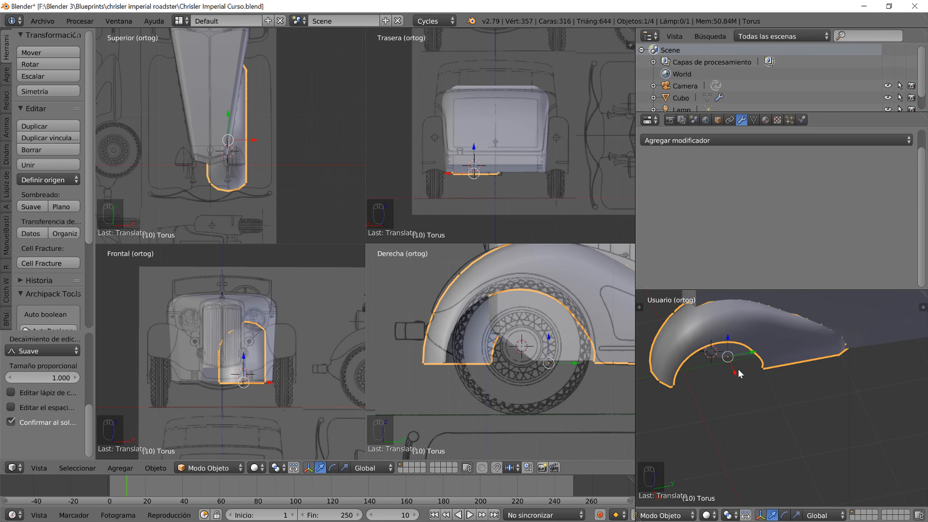
{"action": "key", "text": "ctrl+z"}
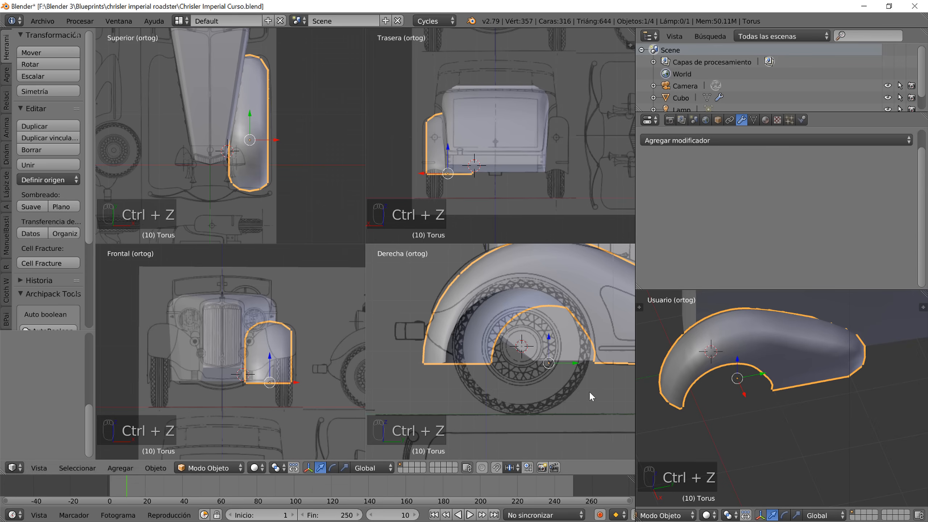
- Without proportional editing, move the wheel opening's edge loop slightly rearward and up, leaving out its lowest front vertex
{"action": "scroll", "coordinate": [589, 378], "scroll_direction": "up", "scroll_amount": 3}
{"action": "scroll", "coordinate": [539, 374], "scroll_direction": "down", "scroll_amount": 3}
{"action": "key", "text": "Tab"}
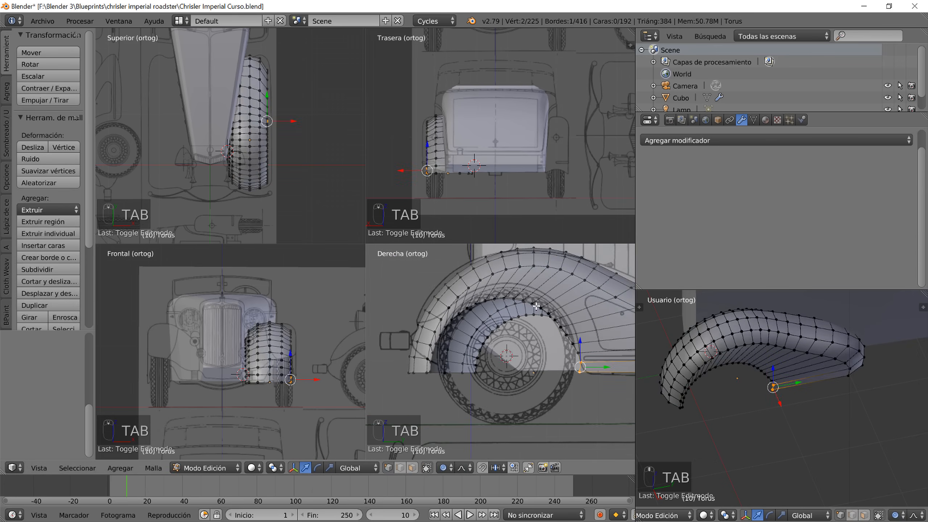
{"action": "left_click", "coordinate": [535, 309], "text": "alt"}
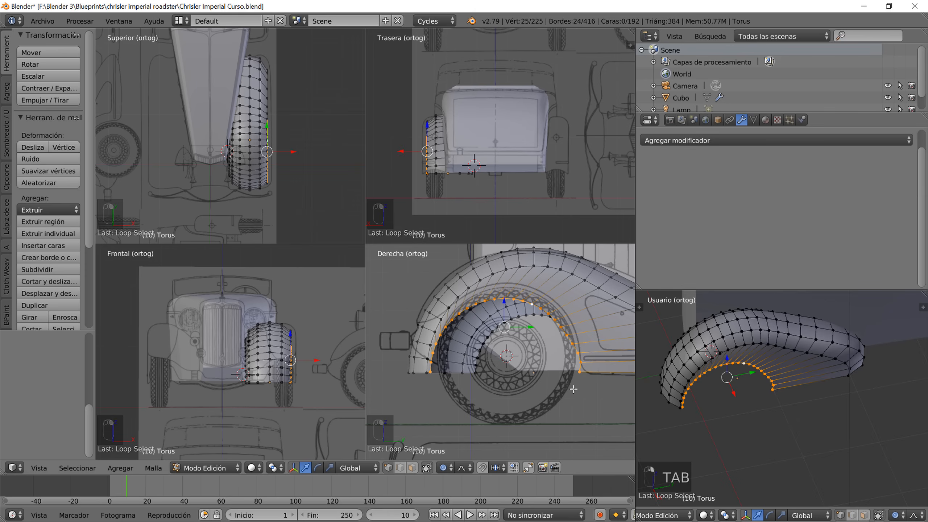
{"action": "scroll", "coordinate": [573, 388], "scroll_direction": "up", "scroll_amount": 3}
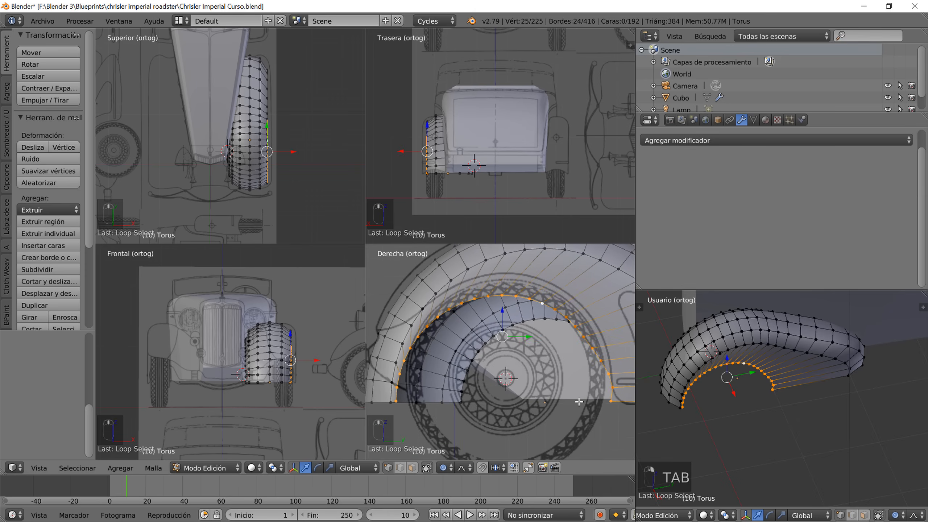
{"action": "left_click_drag", "start_coordinate": [502, 314], "coordinate": [504, 310]}
{"action": "key", "text": "ctrl+z"}
{"action": "key", "text": "o"}
{"action": "right_click", "coordinate": [394, 400], "text": "ctrl"}
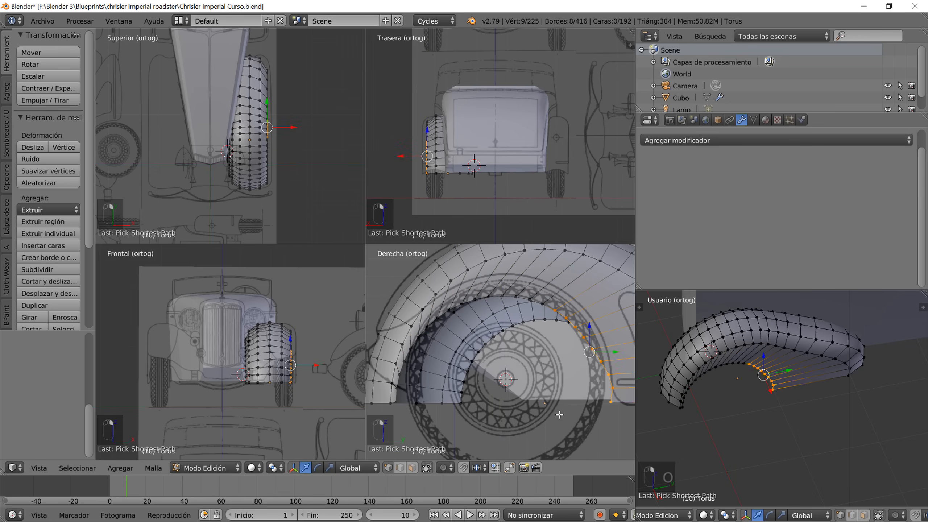
{"action": "right_click", "coordinate": [395, 400], "text": "alt"}
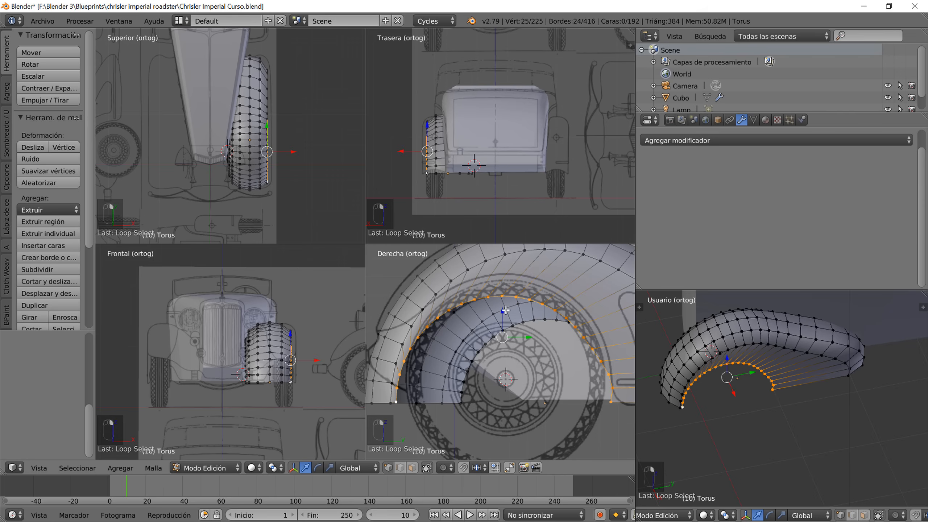
{"action": "left_click_drag", "start_coordinate": [506, 312], "coordinate": [537, 331]}
{"action": "key", "text": "ctrl+z"}
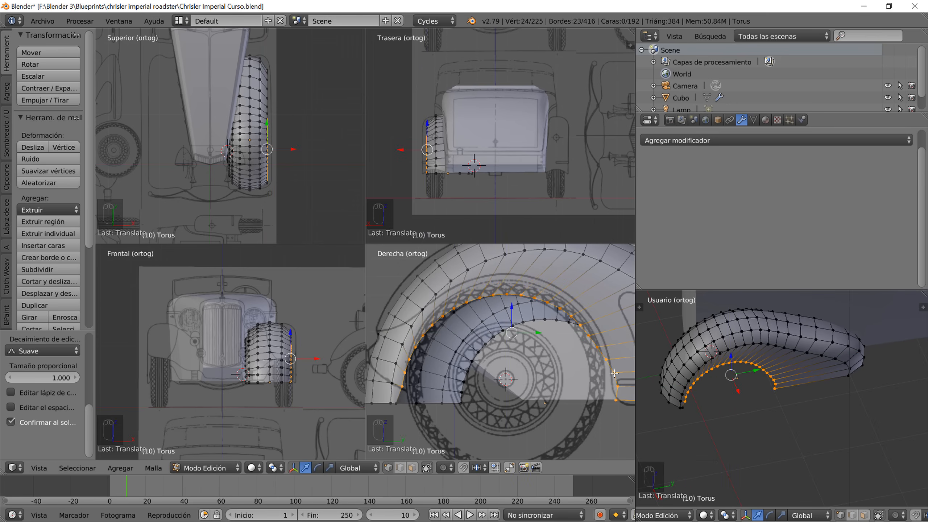
- Reposition individual vertices at the lower rear end of the wheel opening to follow the blueprint's arch outline
{"action": "right_click", "coordinate": [614, 373]}
{"action": "scroll", "coordinate": [630, 389], "scroll_direction": "down", "scroll_amount": 1}
{"action": "middle_click_drag", "start_coordinate": [615, 390], "coordinate": [569, 387], "text": "shift"}
{"action": "scroll", "coordinate": [575, 387], "scroll_direction": "up", "scroll_amount": 2}
{"action": "left_click_drag", "start_coordinate": [600, 374], "coordinate": [595, 392]}
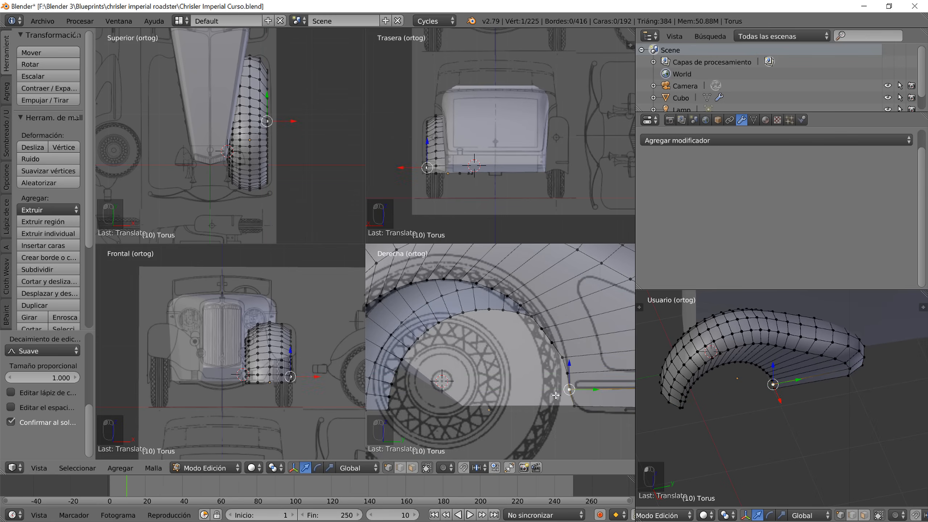
{"action": "right_click", "coordinate": [584, 359]}
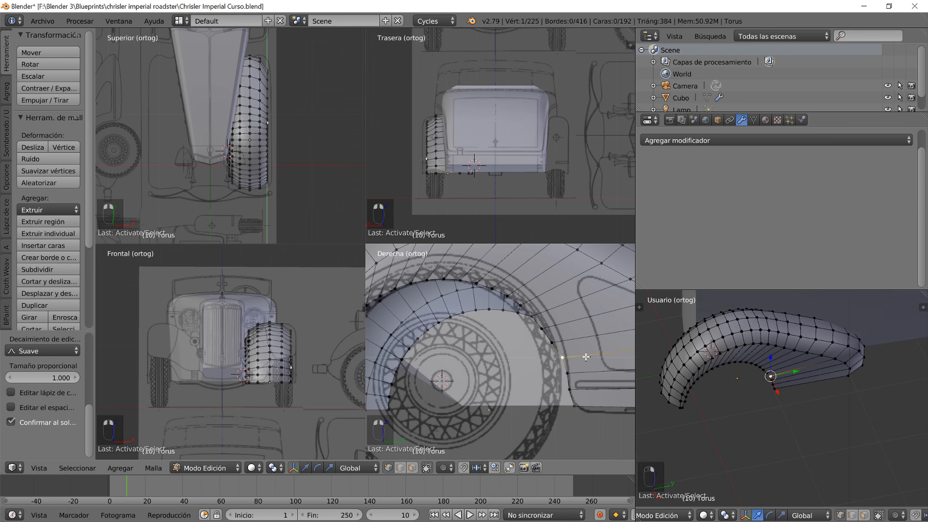
{"action": "right_click", "coordinate": [569, 374]}
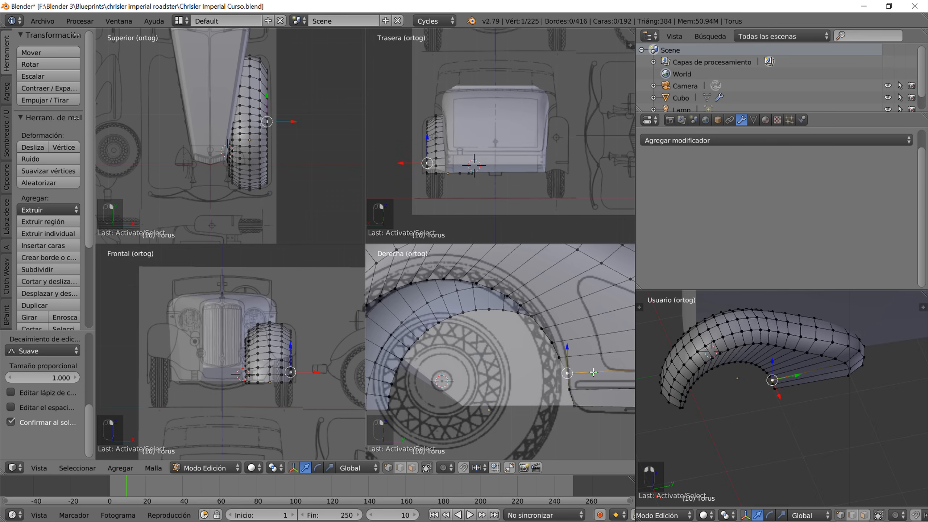
{"action": "key", "text": "g"}
{"action": "key", "text": "Escape"}
{"action": "right_click", "coordinate": [572, 390]}
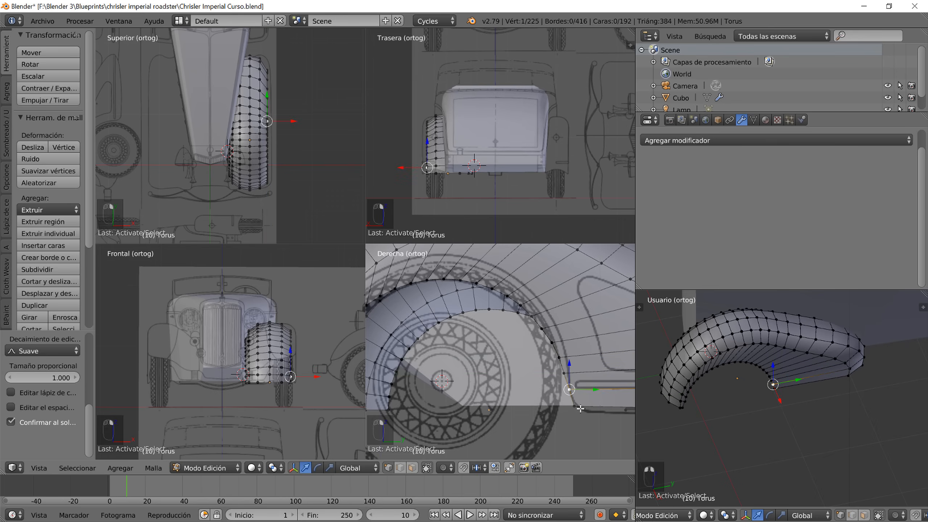
{"action": "key", "text": "g"}
{"action": "left_click", "coordinate": [601, 405]}
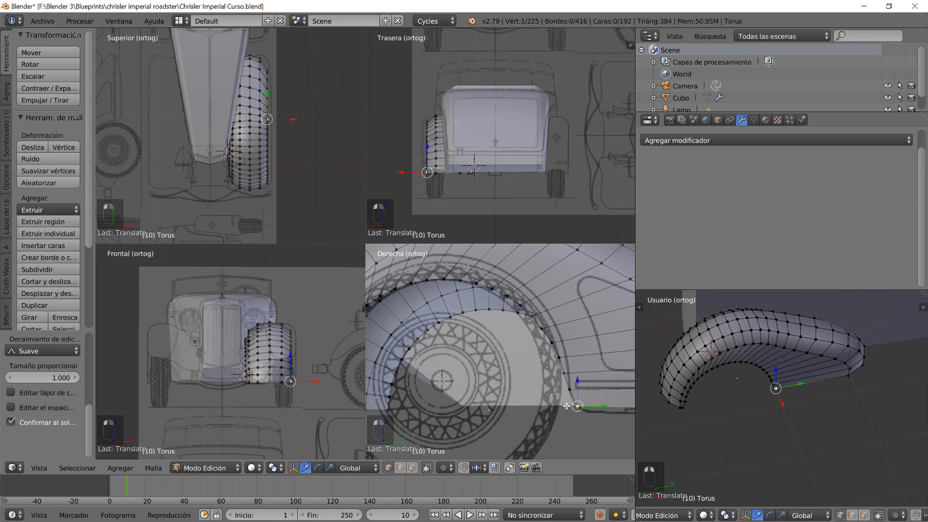
- Review the fender in object mode, comparing its shape with the front blueprint and the car body
{"action": "scroll", "coordinate": [764, 420], "scroll_direction": "down", "scroll_amount": 3}
{"action": "key", "text": "Tab"}
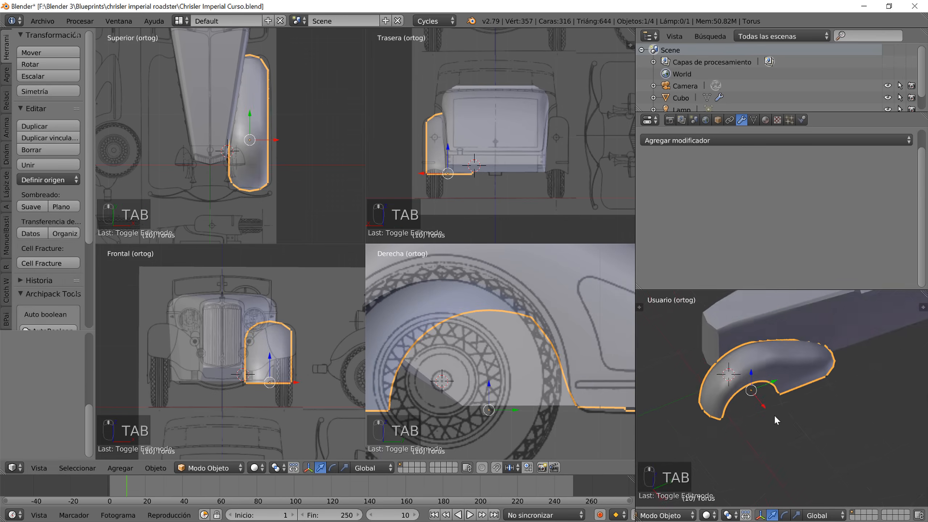
{"action": "middle_click_drag", "start_coordinate": [774, 415], "coordinate": [837, 382]}
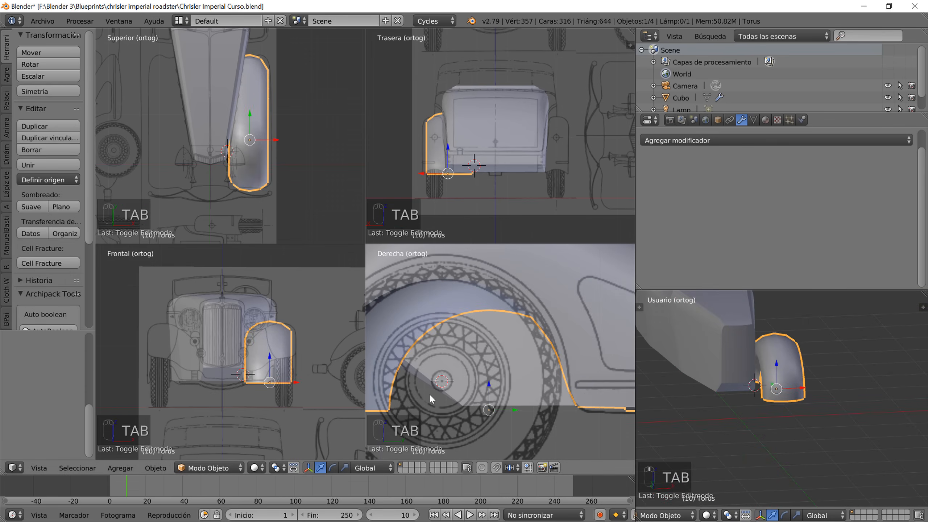
{"action": "scroll", "coordinate": [295, 383], "scroll_direction": "up", "scroll_amount": 4}
{"action": "middle_click_drag", "start_coordinate": [309, 349], "coordinate": [311, 331], "text": "shift"}
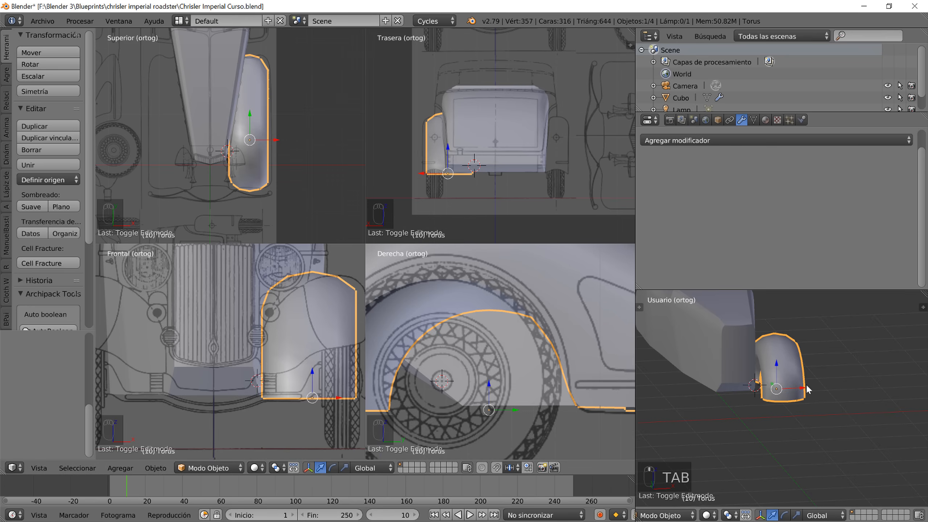
{"action": "middle_click_drag", "start_coordinate": [807, 380], "coordinate": [797, 415]}
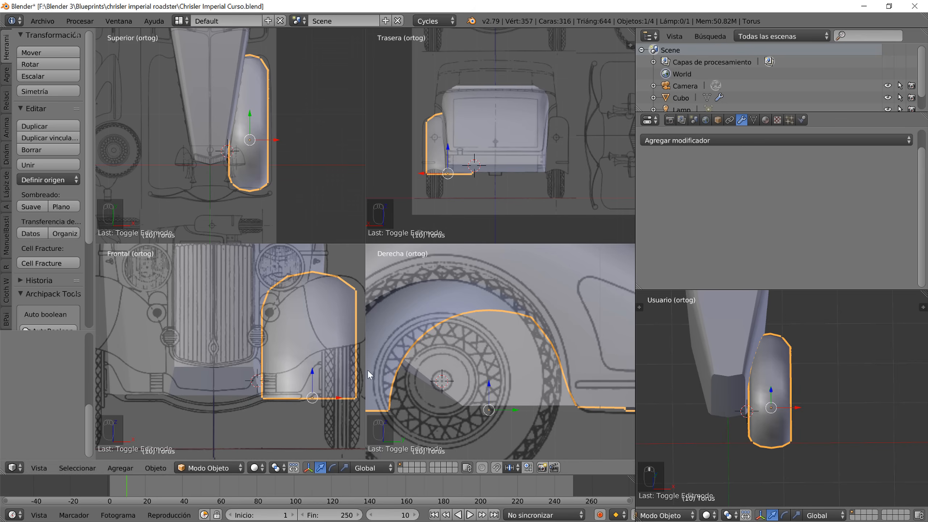
- Try to scale the second-innermost lengthwise edge loop of the fender using smooth proportional editing with a reduced influence size
{"action": "key", "text": "Tab"}
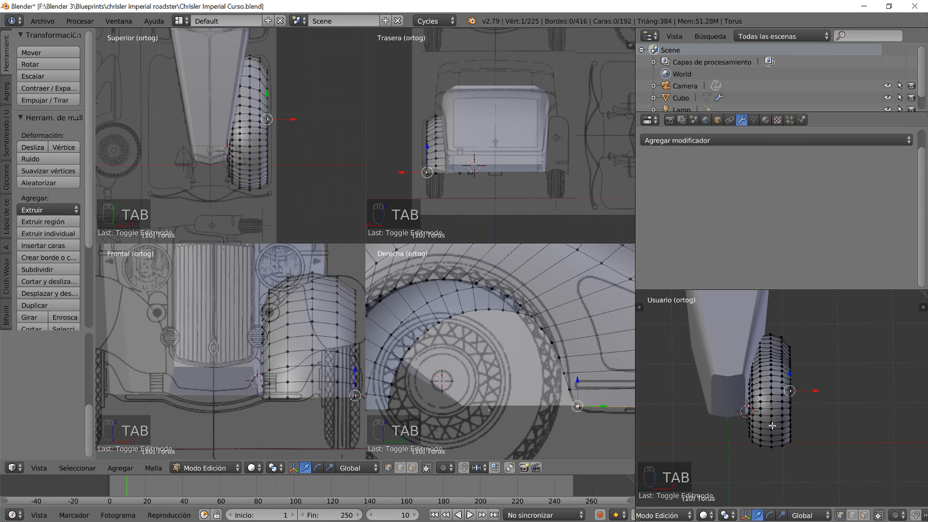
{"action": "right_click", "coordinate": [759, 424], "text": "alt"}
{"action": "middle_click_drag", "start_coordinate": [765, 452], "coordinate": [732, 428]}
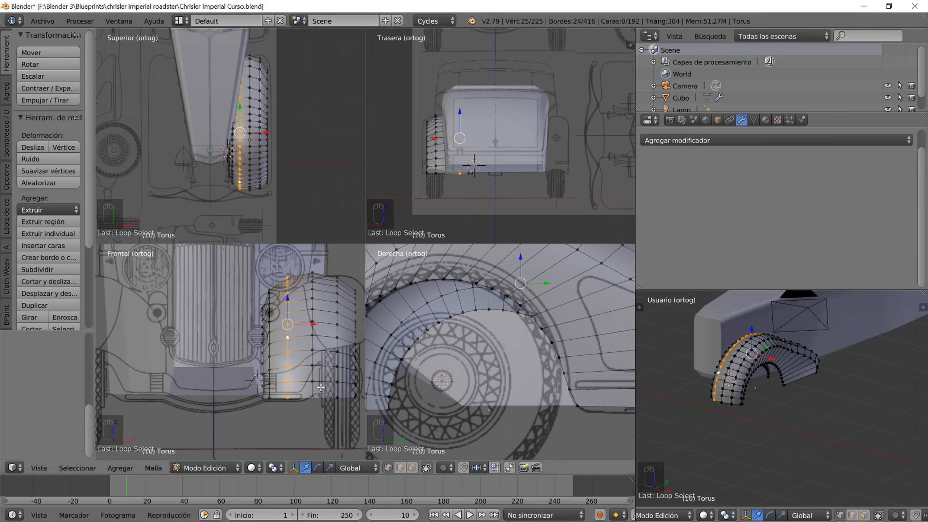
{"action": "right_click", "coordinate": [273, 353], "text": "alt"}
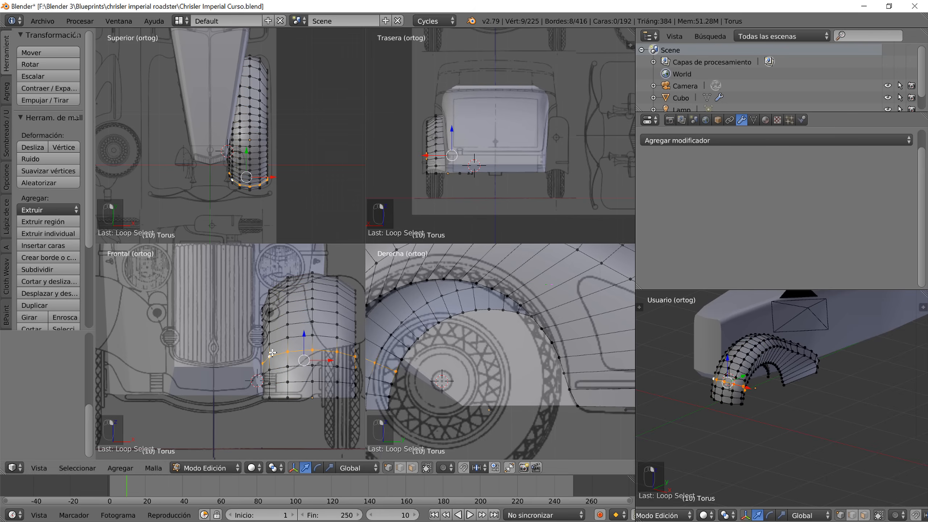
{"action": "right_click", "coordinate": [271, 350], "text": "alt"}
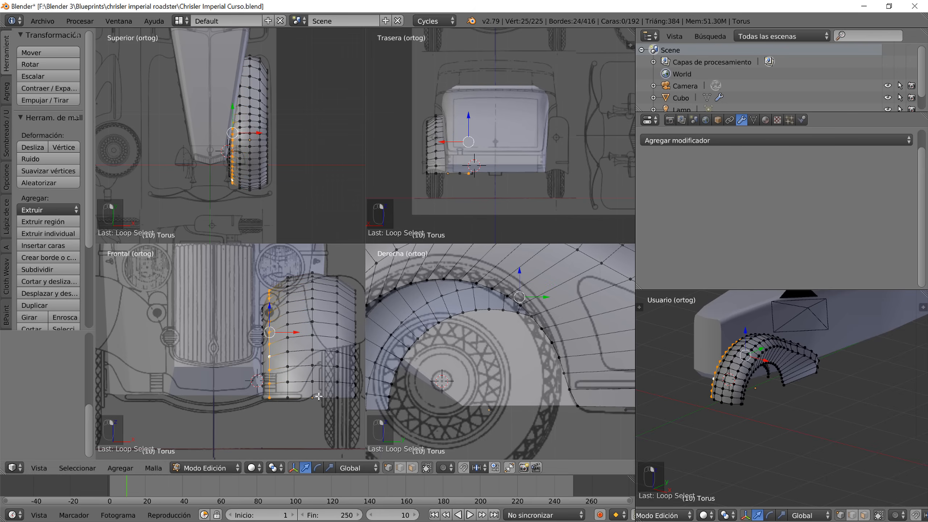
{"action": "key", "text": "o"}
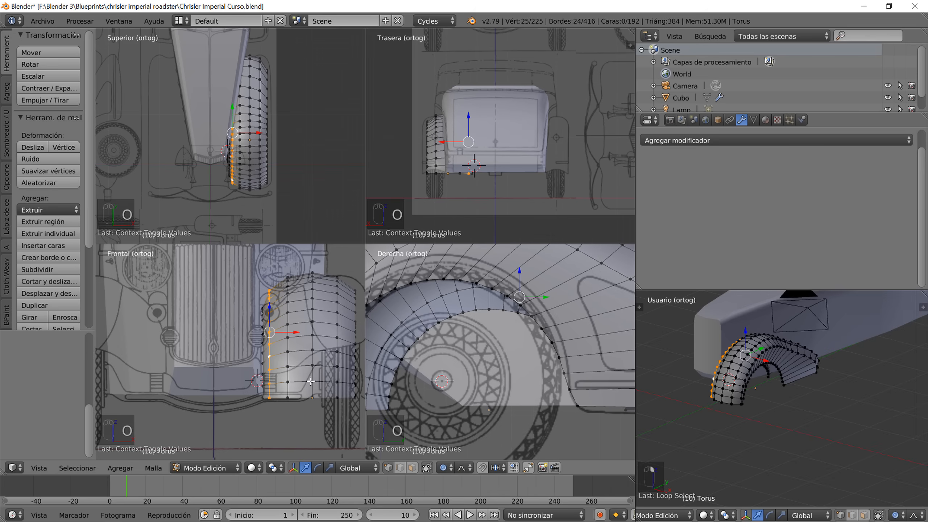
{"action": "key", "text": "s"}
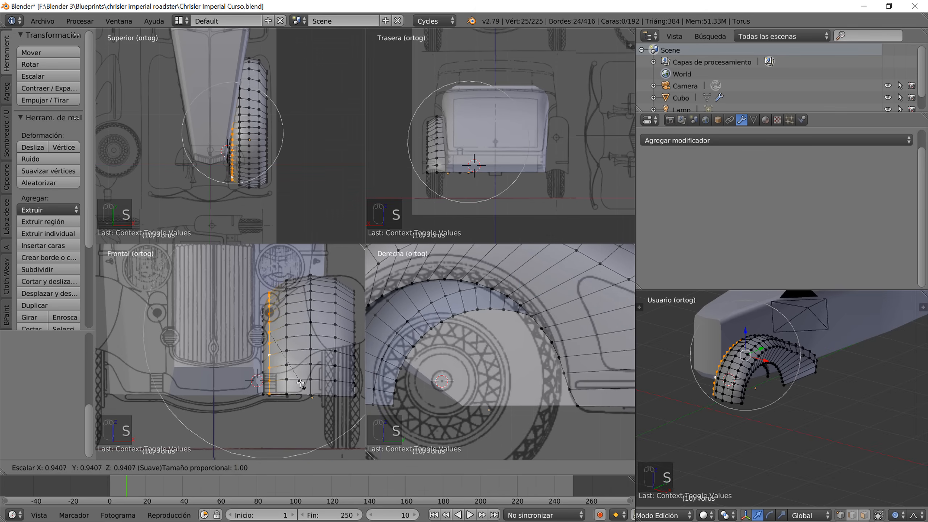
{"action": "scroll", "coordinate": [300, 388], "scroll_direction": "up", "scroll_amount": 7}
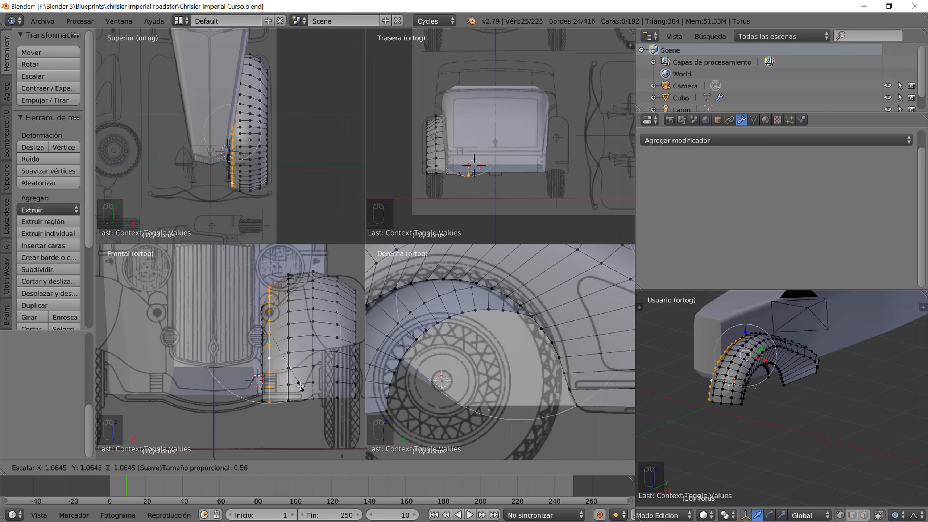
{"action": "scroll", "coordinate": [301, 387], "scroll_direction": "up", "scroll_amount": 1}
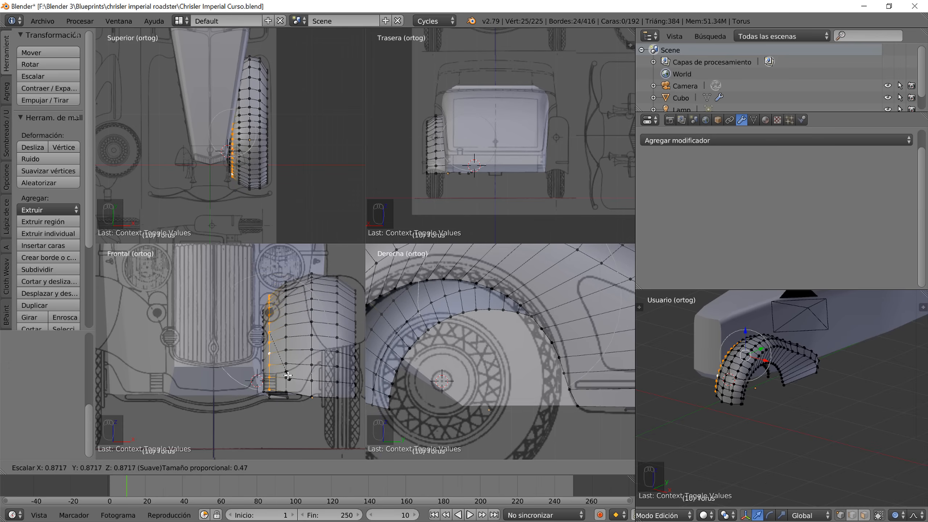
{"action": "left_click", "coordinate": [283, 379]}
- Try scaling the fender's innermost edge loop and moving it vertically with smooth proportional falloff
{"action": "right_click", "coordinate": [260, 367], "text": "alt"}
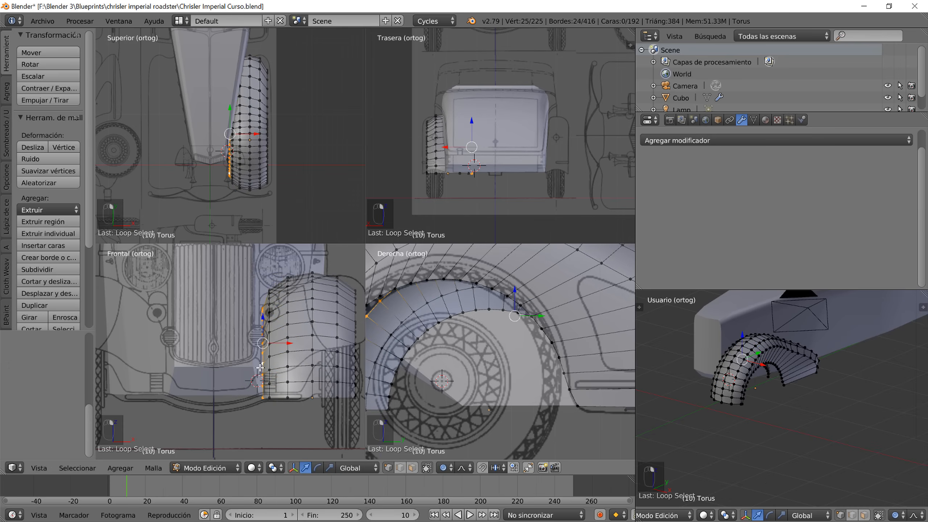
{"action": "key", "text": "s"}
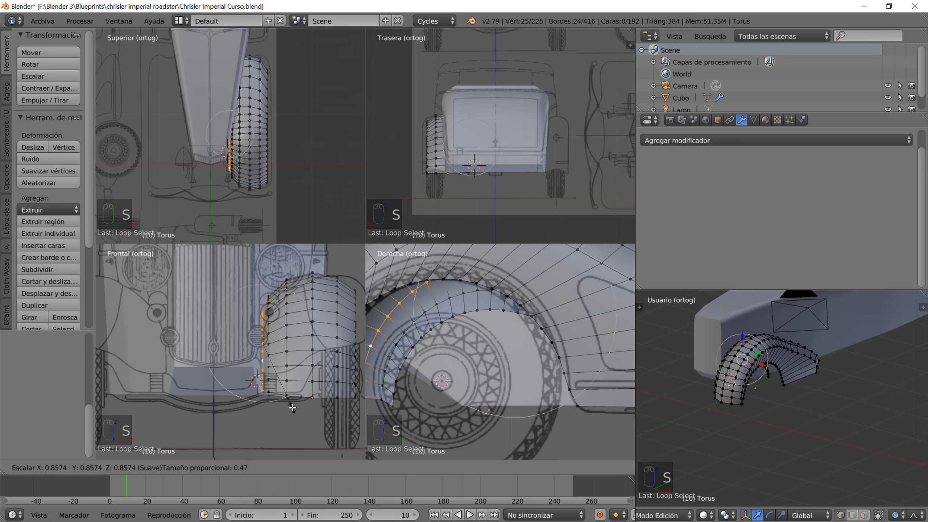
{"action": "left_click", "coordinate": [288, 400]}
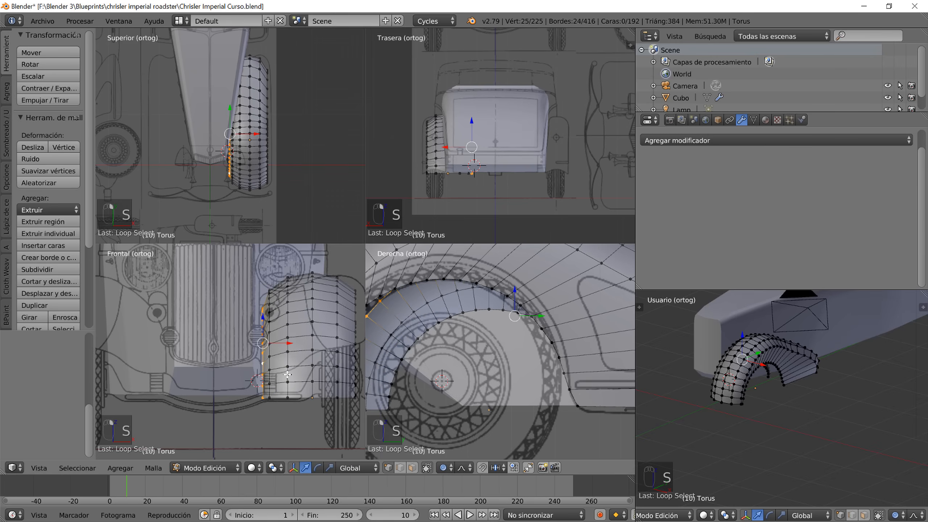
{"action": "key", "text": "g"}
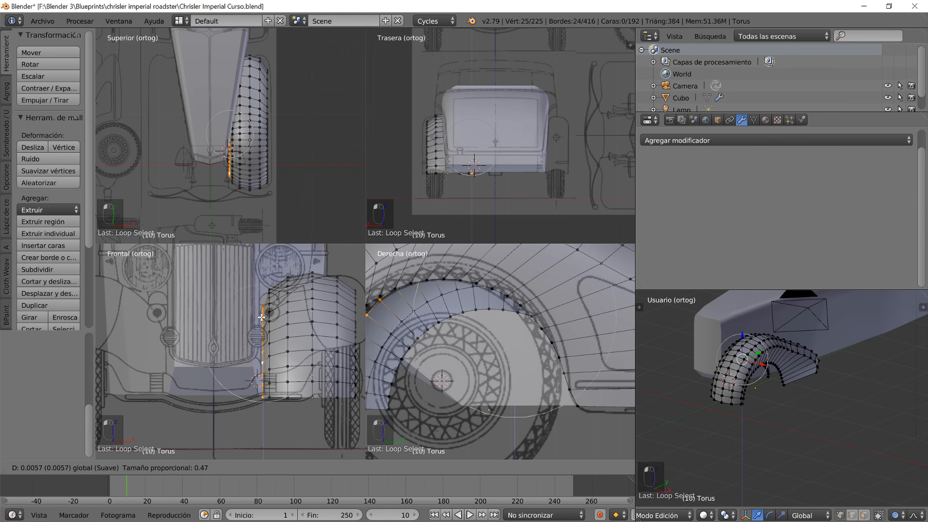
{"action": "left_click", "coordinate": [262, 318]}
{"action": "key", "text": "ctrl+z"}
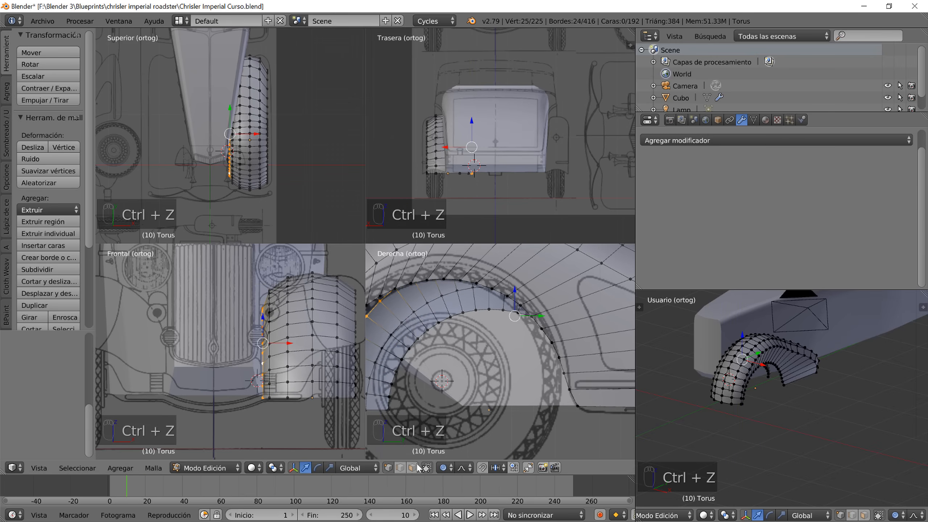
- Switch the proportional falloff to Esférico, scale down the fender's innermost edge loop and lower it about 0.063 along Z
{"action": "left_click", "coordinate": [464, 468]}
{"action": "left_click", "coordinate": [479, 441]}
{"action": "key", "text": "s"}
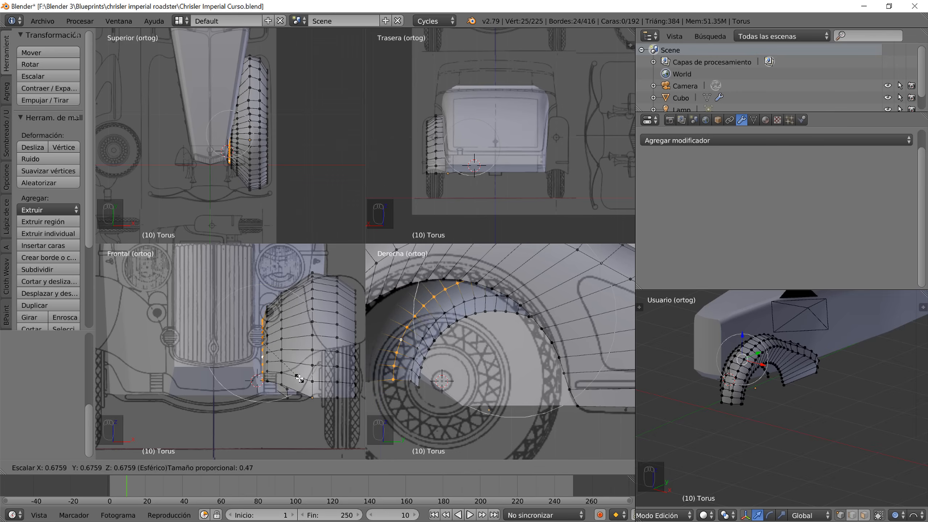
{"action": "left_click", "coordinate": [286, 347]}
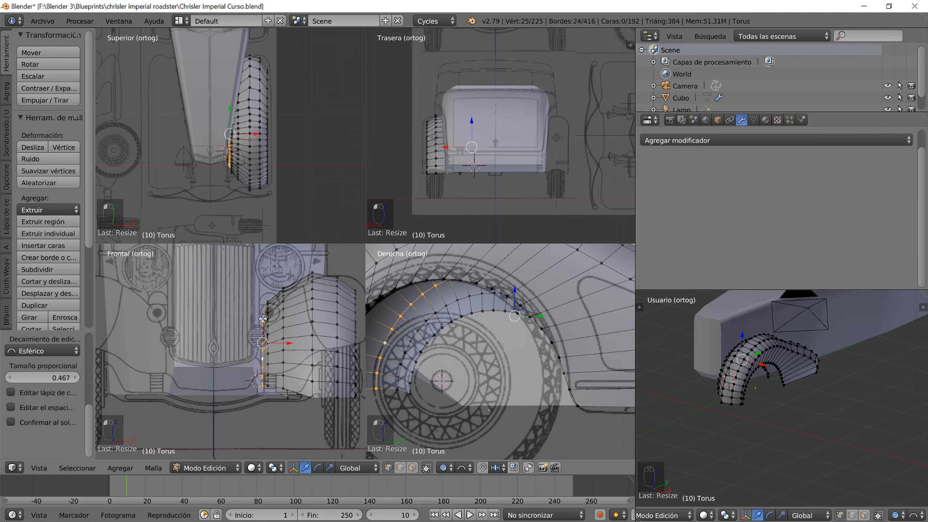
{"action": "key", "text": "g"}
{"action": "key", "text": "z"}
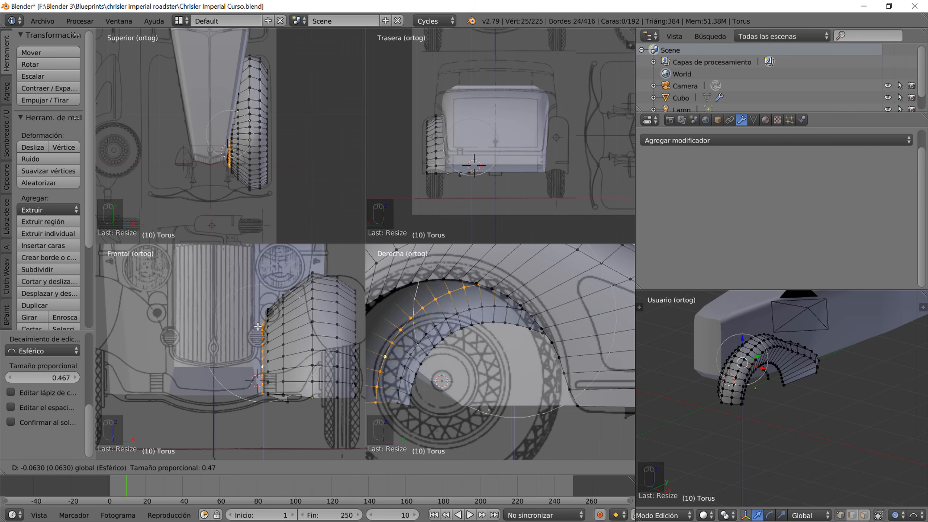
{"action": "left_click", "coordinate": [258, 326]}
- Turn off proportional editing and lower the central edge loop along the fender's crest slightly along Z
{"action": "right_click", "coordinate": [312, 325], "text": "alt"}
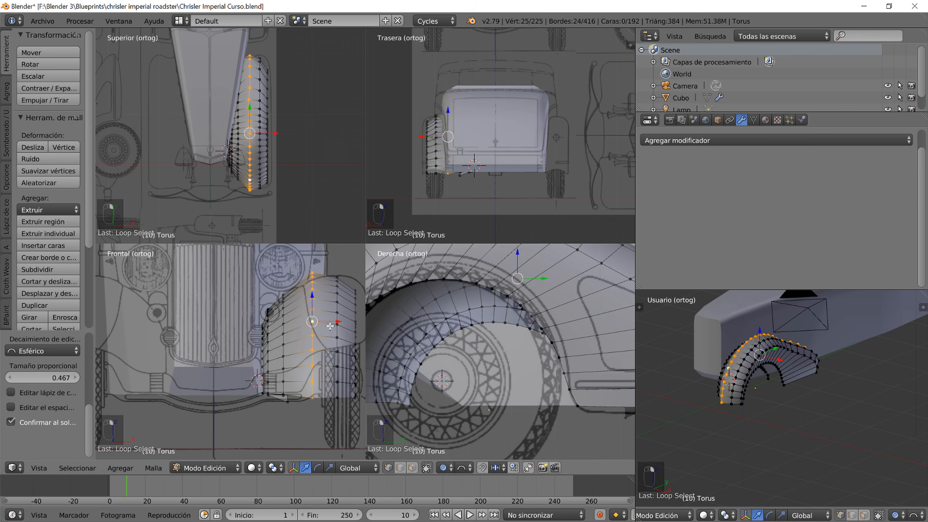
{"action": "key", "text": "g"}
{"action": "key", "text": "z"}
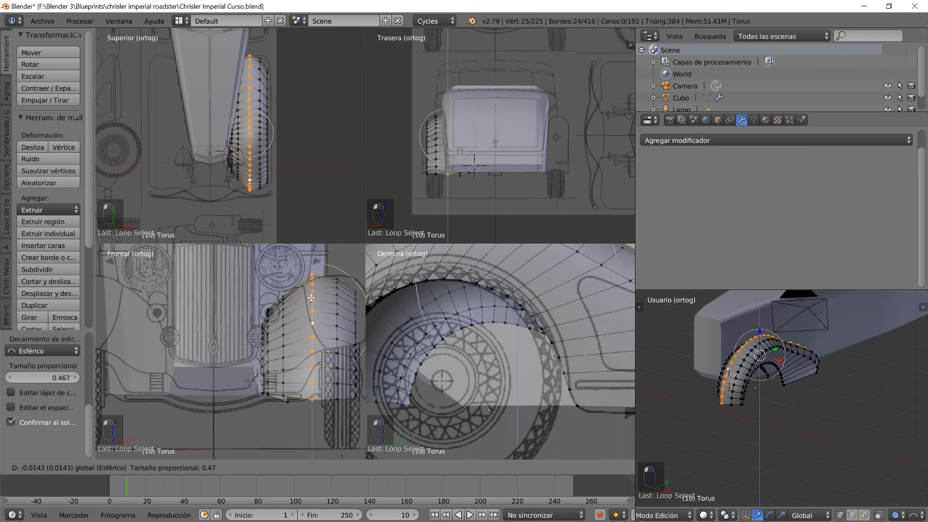
{"action": "key", "text": "ctrl+z"}
{"action": "key", "text": "o"}
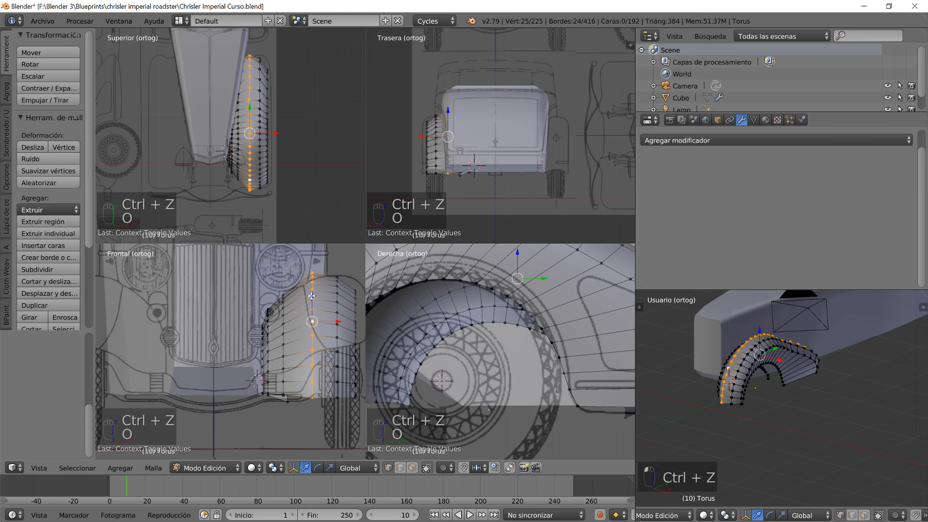
{"action": "key", "text": "g"}
{"action": "key", "text": "z"}
{"action": "left_click", "coordinate": [313, 299]}
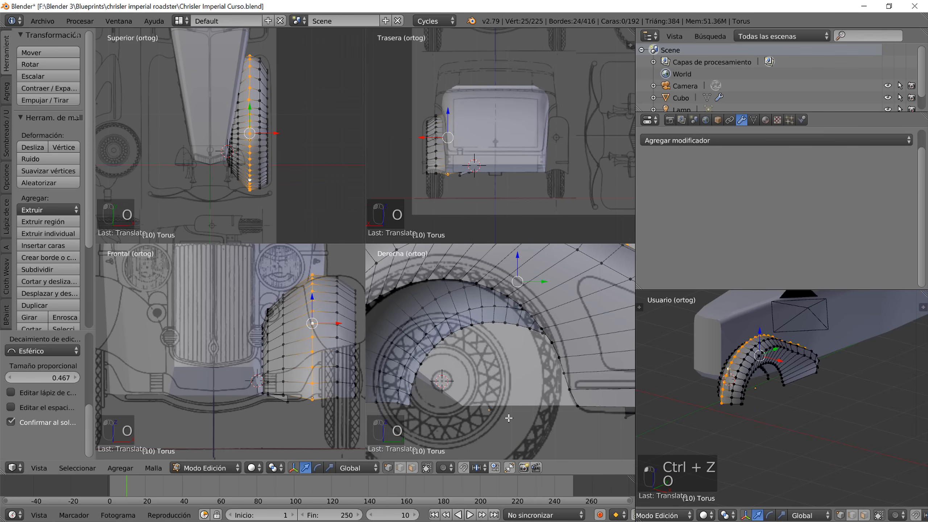
- Raise a crest vertex on the fender's rear slope about 0.03 along Z, with proportional editing at size 0.20
{"action": "key", "text": "Tab"}
{"action": "middle_click_drag", "start_coordinate": [852, 443], "coordinate": [718, 405]}
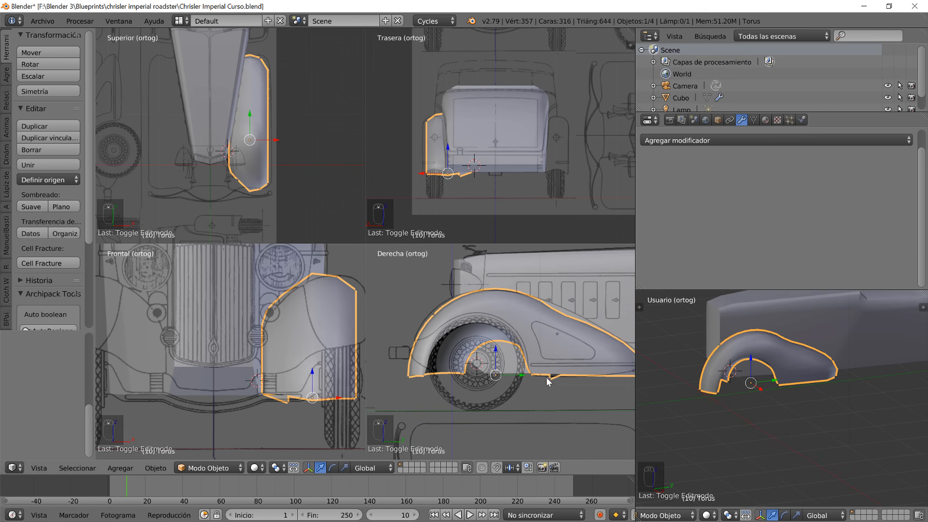
{"action": "middle_click_drag", "start_coordinate": [821, 368], "coordinate": [757, 400]}
{"action": "key", "text": "Tab"}
{"action": "scroll", "coordinate": [808, 381], "scroll_direction": "up", "scroll_amount": 2}
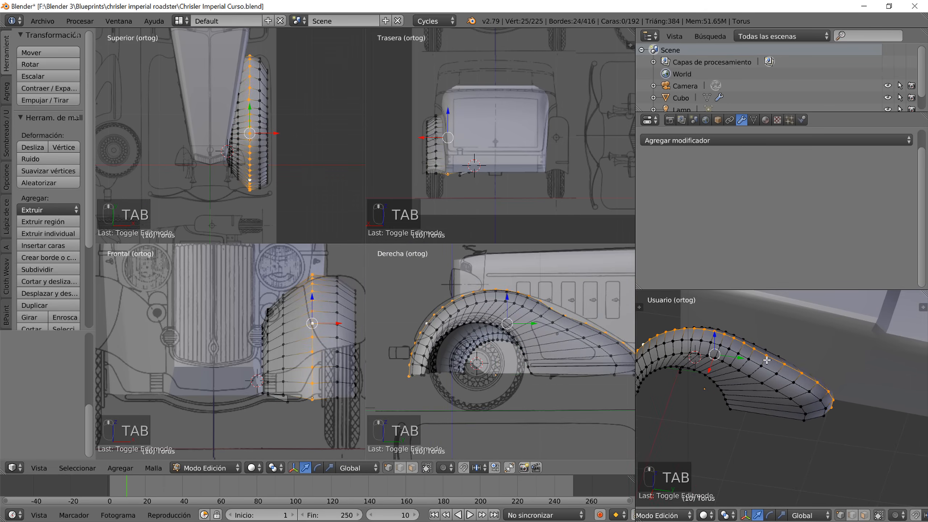
{"action": "right_click", "coordinate": [766, 360]}
{"action": "key", "text": "KP_3"}
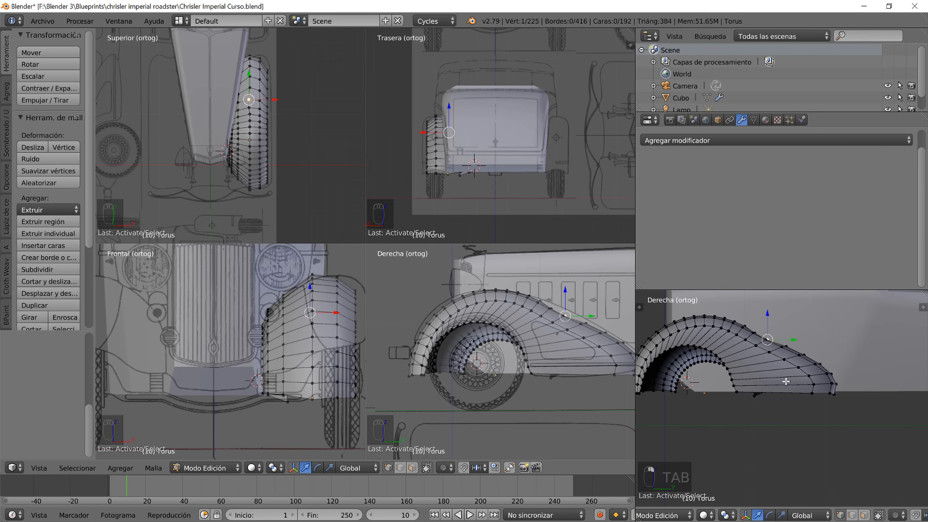
{"action": "key", "text": "o"}
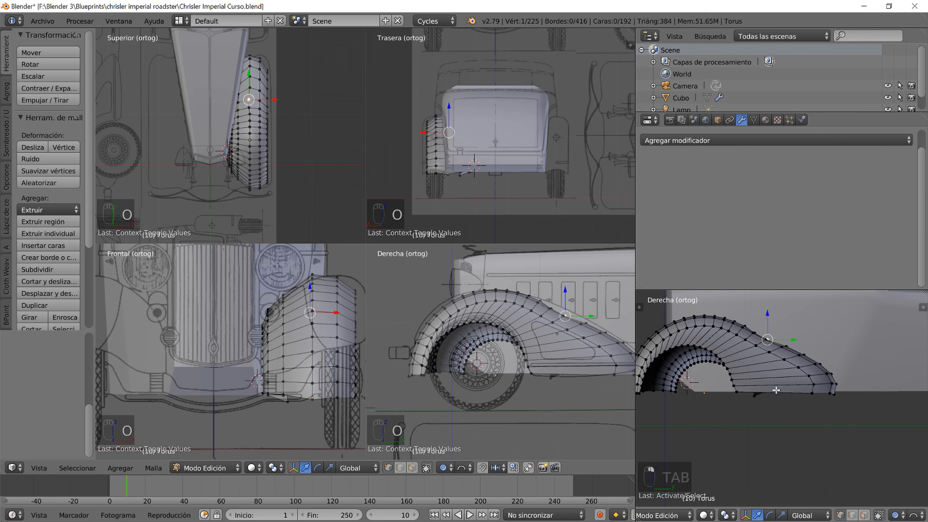
{"action": "left_click", "coordinate": [561, 291]}
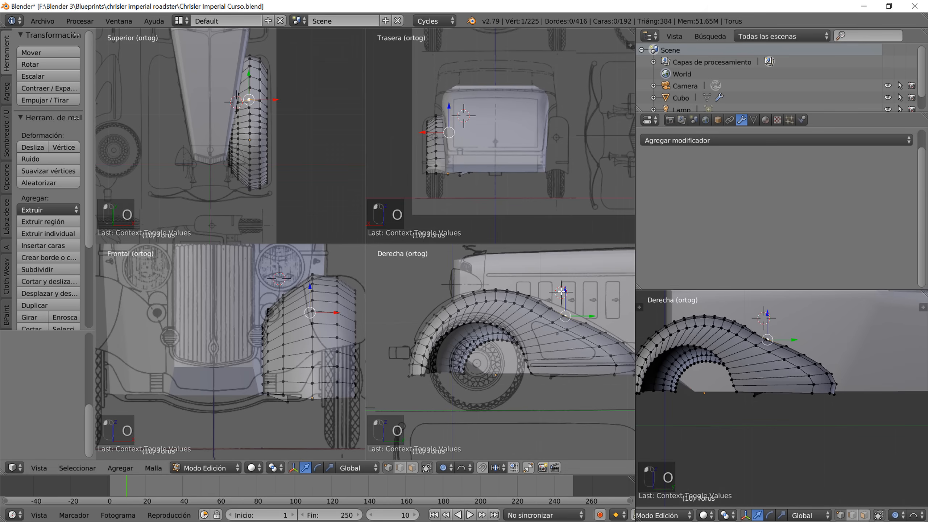
{"action": "key", "text": "g"}
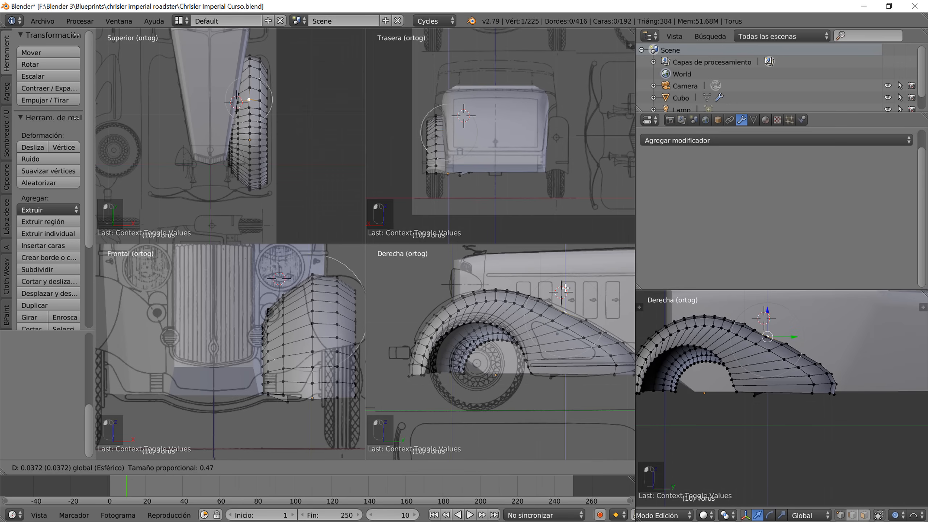
{"action": "scroll", "coordinate": [565, 289], "scroll_direction": "up", "scroll_amount": 9}
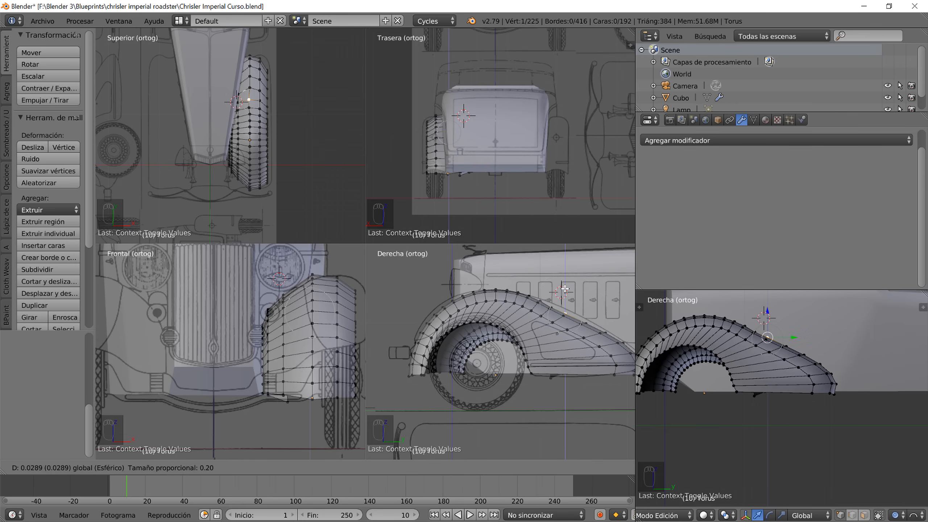
{"action": "left_click", "coordinate": [564, 289]}
- Raise the same rear-slope vertex about 0.04 more along Z with the proportional size widened to 0.35
{"action": "left_click_drag", "start_coordinate": [565, 290], "coordinate": [566, 289]}
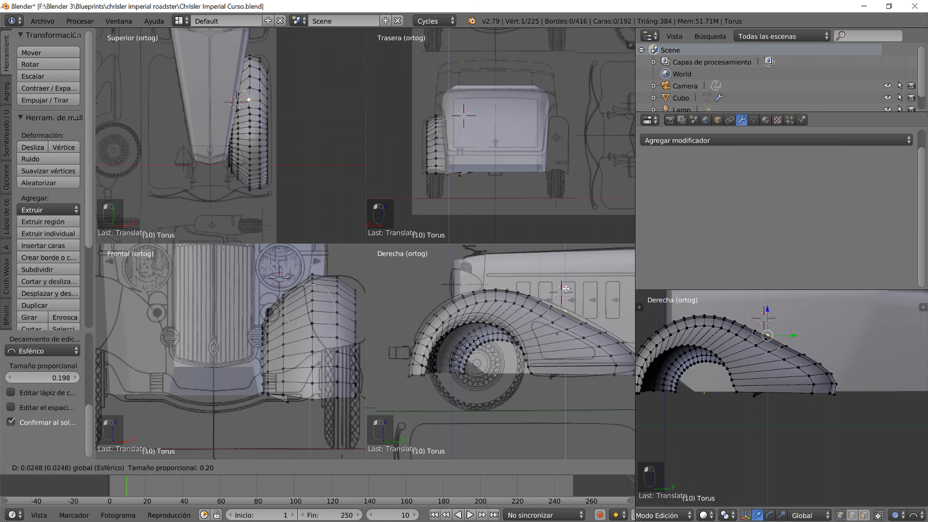
{"action": "scroll", "coordinate": [566, 289], "scroll_direction": "down", "scroll_amount": 11}
{"action": "scroll", "coordinate": [566, 289], "scroll_direction": "up", "scroll_amount": 6}
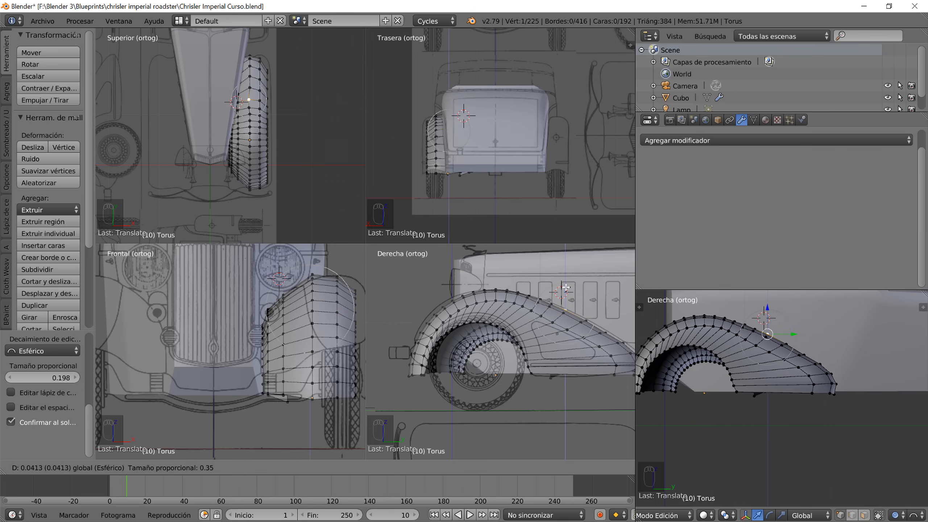
{"action": "scroll", "coordinate": [565, 288], "scroll_direction": "down", "scroll_amount": 1}
{"action": "left_click_drag", "start_coordinate": [566, 288], "coordinate": [564, 289]}
{"action": "scroll", "coordinate": [565, 287], "scroll_direction": "up", "scroll_amount": 1}
{"action": "scroll", "coordinate": [566, 288], "scroll_direction": "down", "scroll_amount": 1}
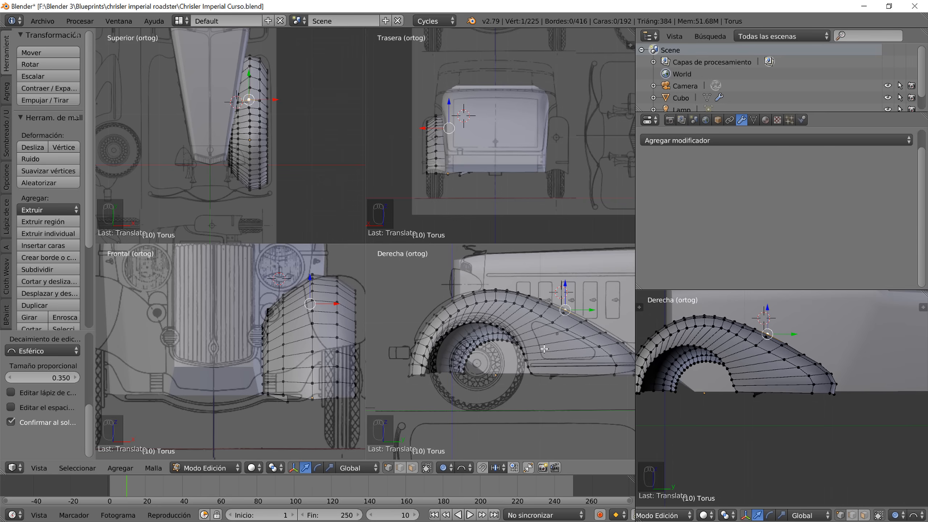
- Examine the fender's shape in object mode from below and from the front, against the car body
{"action": "key", "text": "Tab"}
{"action": "mouse_move", "coordinate": [726, 384]}
{"action": "middle_mouse_down"}
{"action": "mouse_move", "coordinate": [736, 448]}
{"action": "mouse_move", "coordinate": [700, 420]}
{"action": "mouse_move", "coordinate": [798, 417]}
{"action": "mouse_move", "coordinate": [795, 460]}
{"action": "mouse_move", "coordinate": [728, 437]}
{"action": "mouse_move", "coordinate": [691, 392]}
{"action": "mouse_move", "coordinate": [650, 392]}
{"action": "mouse_move", "coordinate": [769, 380]}
{"action": "mouse_move", "coordinate": [789, 353]}
{"action": "mouse_move", "coordinate": [783, 367]}
{"action": "mouse_move", "coordinate": [769, 367]}
{"action": "mouse_move", "coordinate": [779, 352]}
{"action": "mouse_move", "coordinate": [745, 377]}
{"action": "mouse_move", "coordinate": [727, 358]}
{"action": "mouse_move", "coordinate": [744, 356]}
{"action": "mouse_move", "coordinate": [730, 363]}
{"action": "mouse_move", "coordinate": [739, 349]}
{"action": "mouse_move", "coordinate": [710, 377]}
{"action": "middle_mouse_up"}
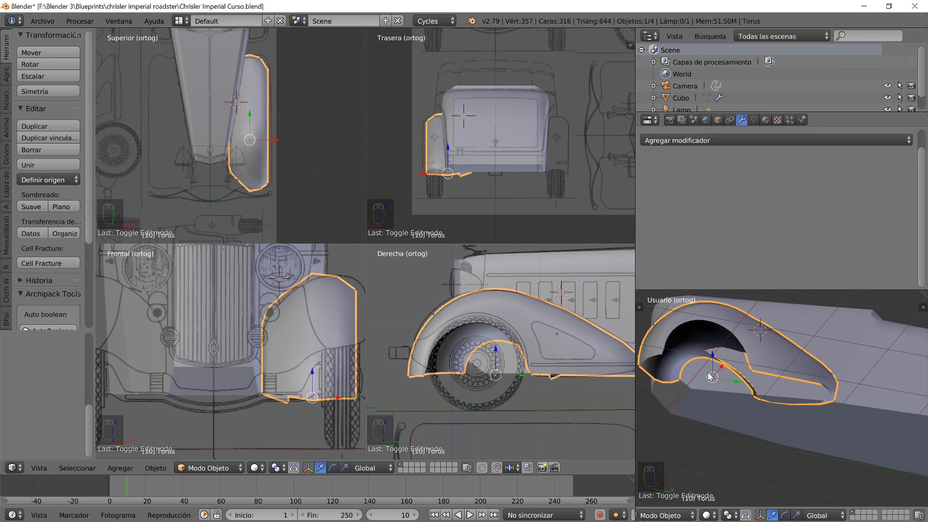
{"action": "key", "text": "Tab"}
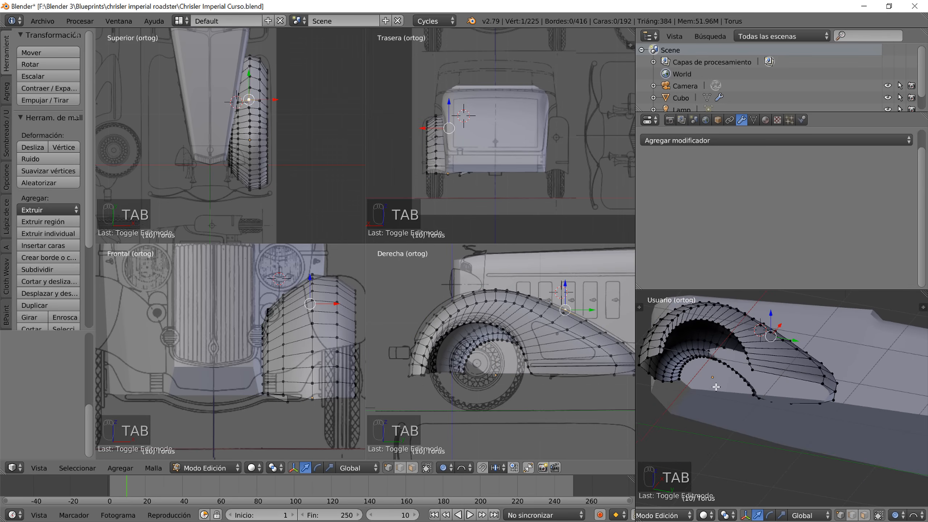
{"action": "key", "text": "Tab"}
{"action": "middle_click_drag", "start_coordinate": [730, 386], "coordinate": [803, 434]}
{"action": "key", "text": "KP_1"}
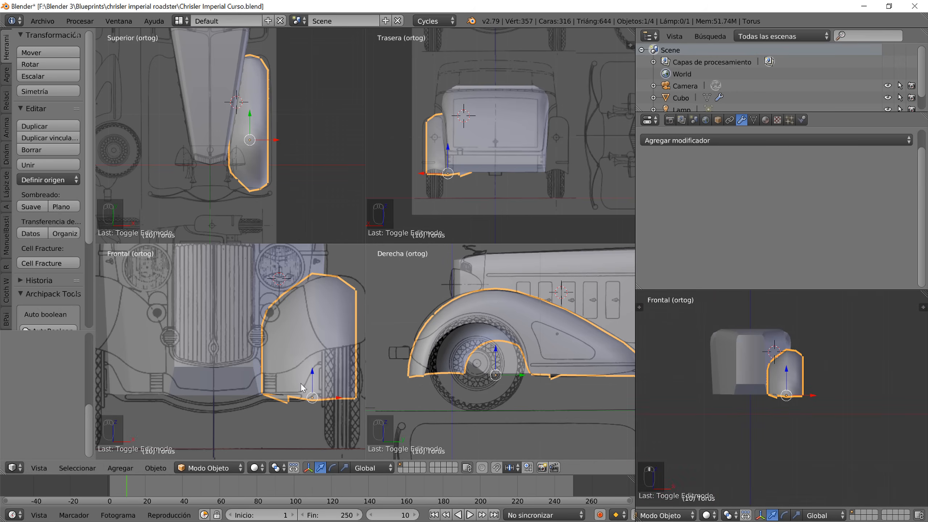
- In face selection mode, select the band of six faces across the fender's lower front that follows the blueprint's lower contour
{"action": "key", "text": "Tab"}
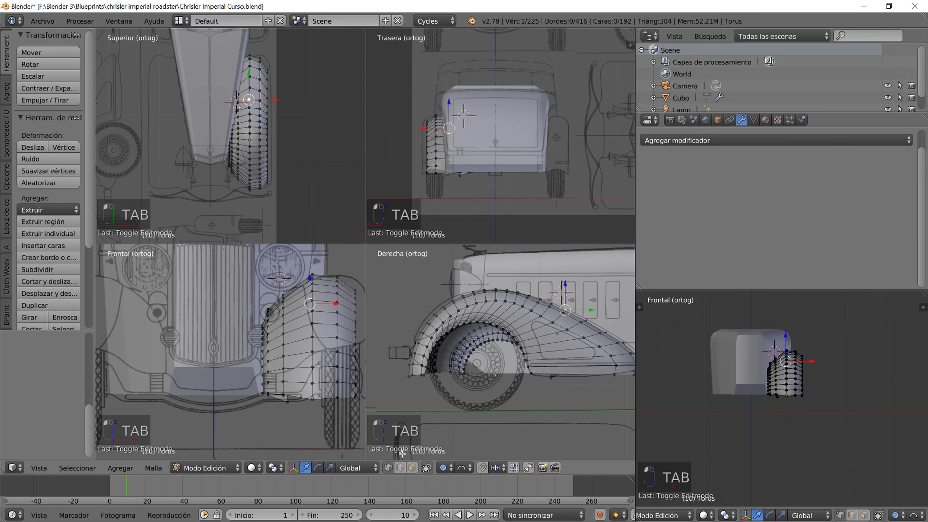
{"action": "scroll", "coordinate": [300, 401], "scroll_direction": "up", "scroll_amount": 2}
{"action": "left_click", "coordinate": [412, 469]}
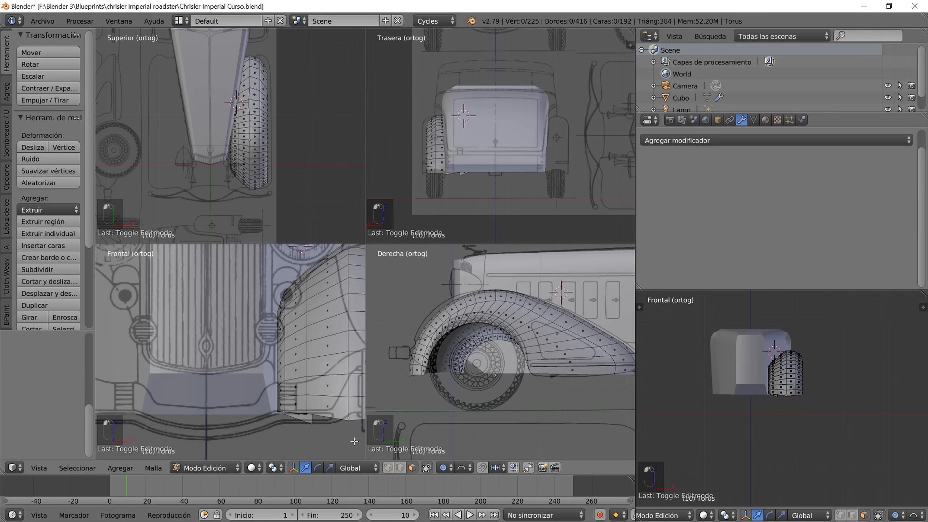
{"action": "middle_click_drag", "start_coordinate": [315, 416], "coordinate": [236, 383], "text": "shift"}
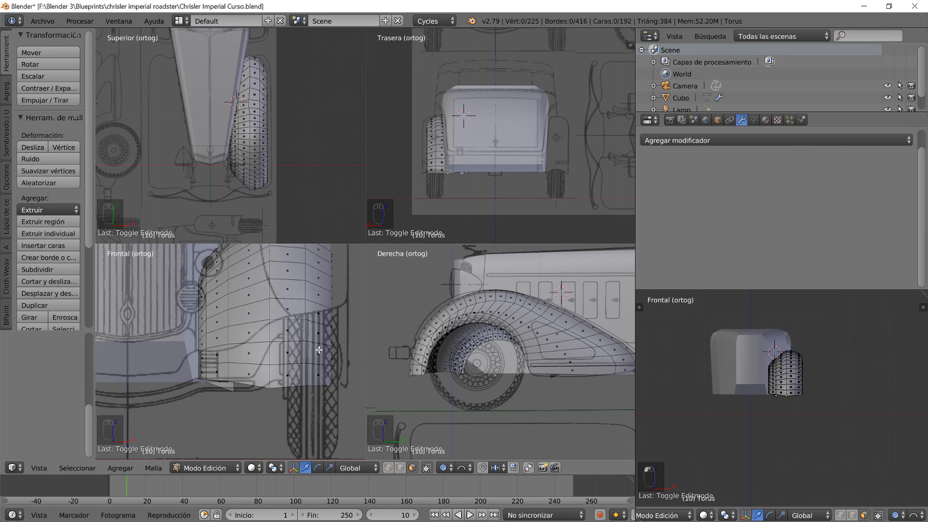
{"action": "right_click", "coordinate": [321, 334]}
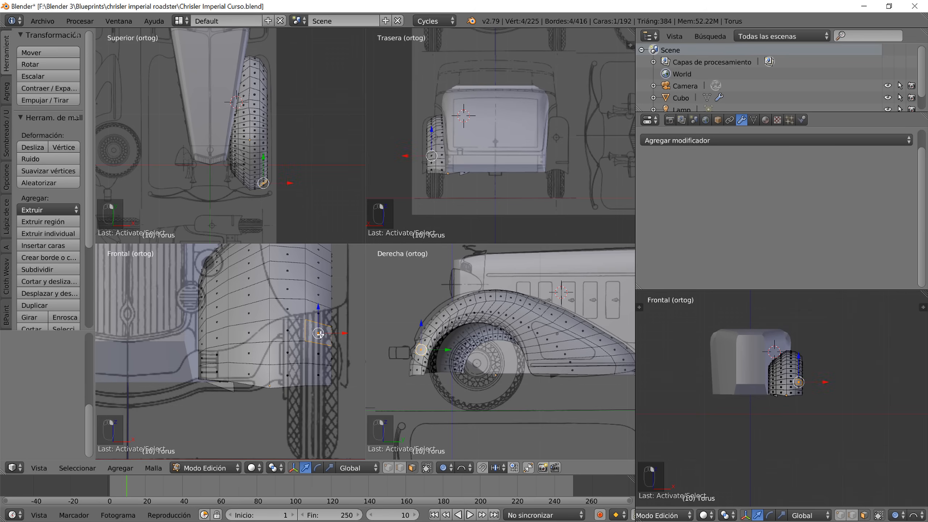
{"action": "right_click", "coordinate": [279, 334], "text": "shift"}
{"action": "right_click", "coordinate": [252, 359], "text": "shift"}
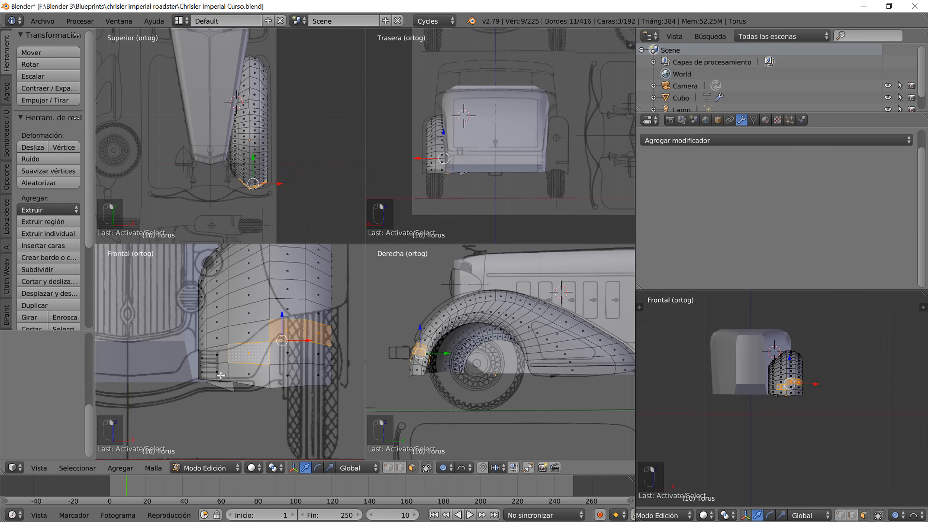
{"action": "right_click", "coordinate": [220, 376], "text": "shift"}
{"action": "right_click", "coordinate": [216, 357], "text": "shift"}
{"action": "right_click", "coordinate": [203, 375], "text": "shift"}
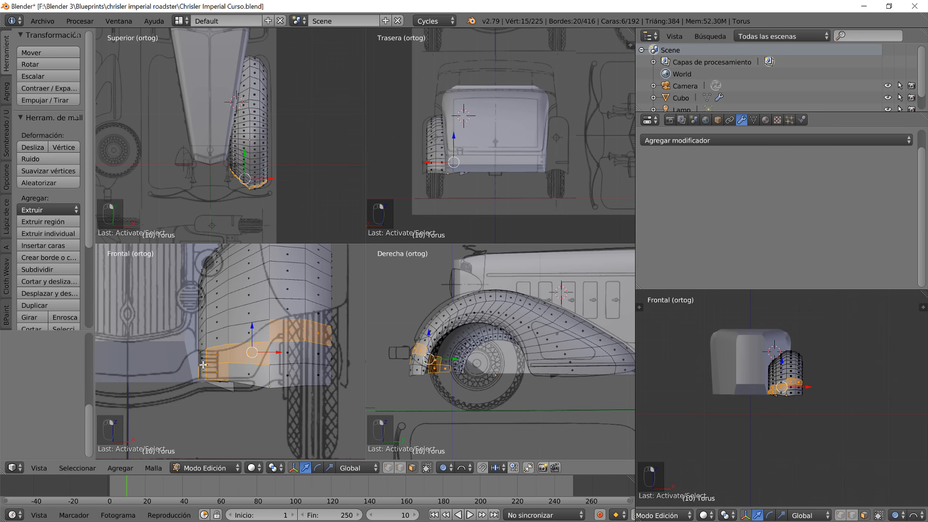
- Extend the face selection across the fender's lowest front rows, including the faces over the tire, and delete those faces
{"action": "right_click", "coordinate": [203, 360], "text": "shift"}
{"action": "right_click", "coordinate": [246, 375], "text": "shift"}
{"action": "right_click", "coordinate": [296, 373], "text": "shift"}
{"action": "right_click", "coordinate": [320, 375], "text": "shift"}
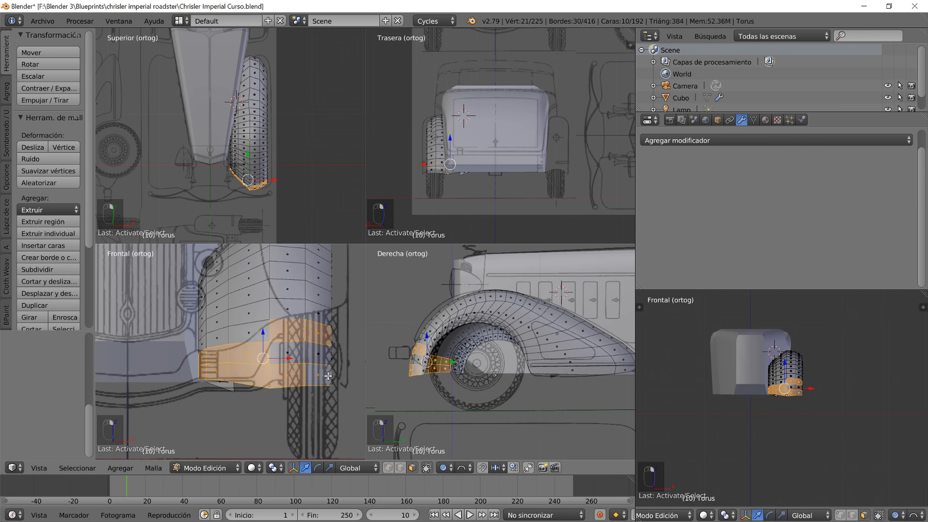
{"action": "right_click", "coordinate": [318, 353], "text": "shift"}
{"action": "right_click", "coordinate": [298, 356], "text": "shift"}
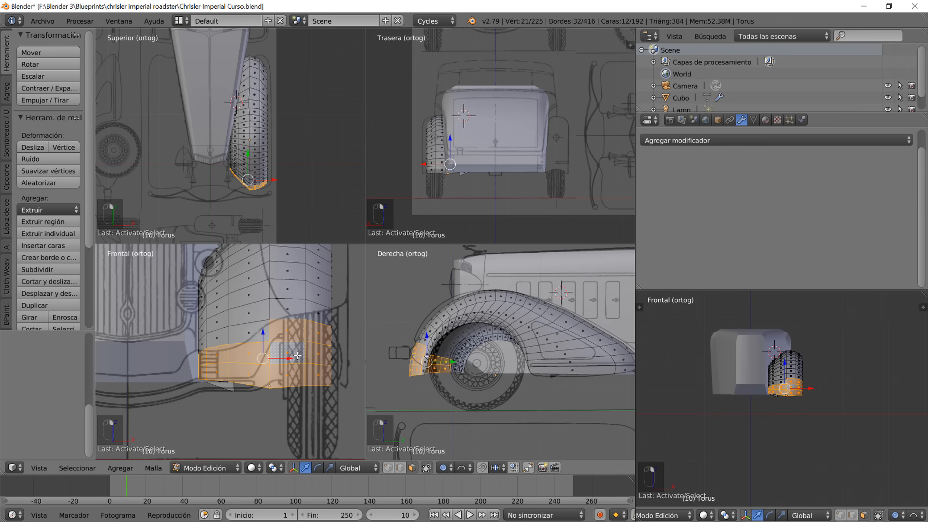
{"action": "key", "text": "x"}
{"action": "left_click", "coordinate": [298, 358]}
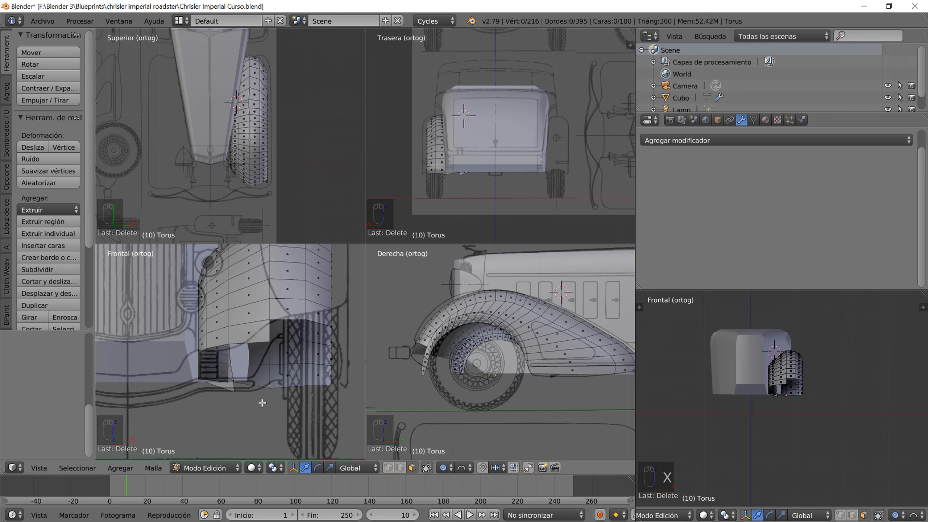
- Delete the three faces above the new opening that hang below the blueprint's front fender curve
{"action": "right_click", "coordinate": [252, 332]}
{"action": "right_click", "coordinate": [318, 318], "text": "shift"}
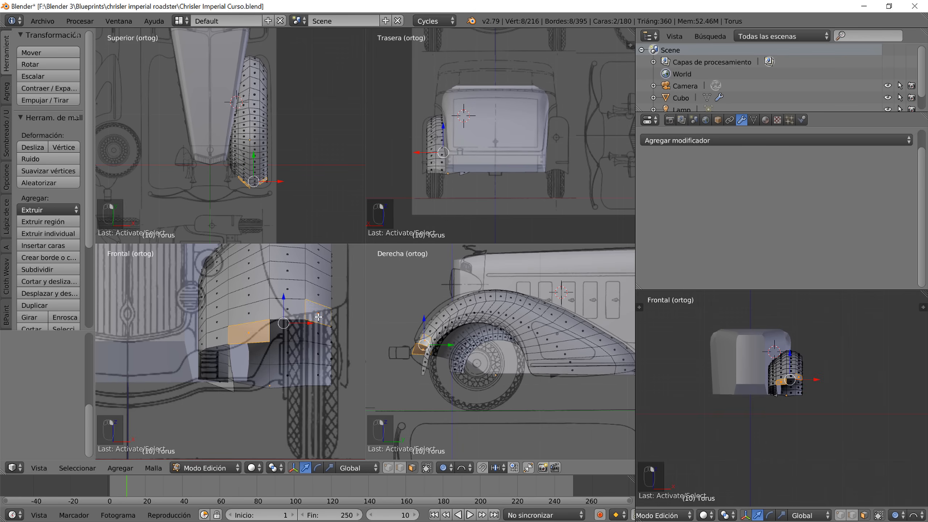
{"action": "right_click", "coordinate": [290, 311], "text": "shift"}
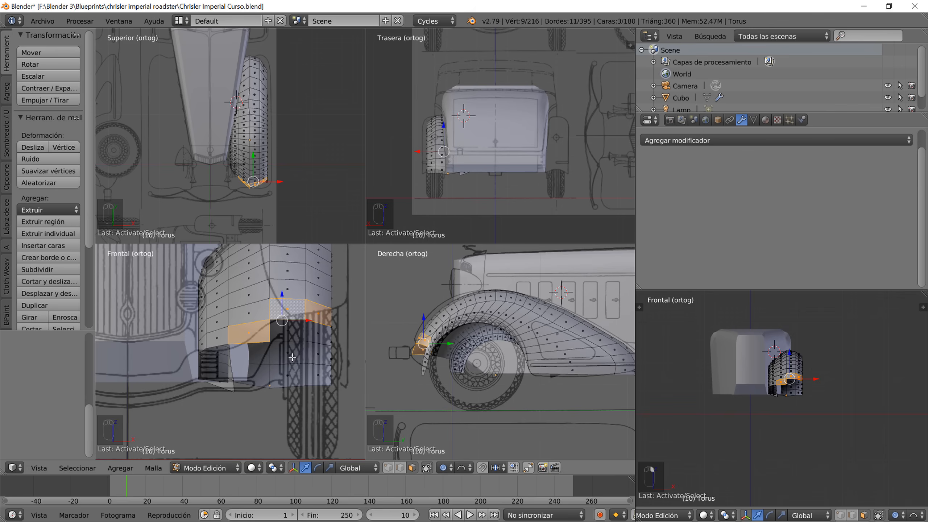
{"action": "key", "text": "x"}
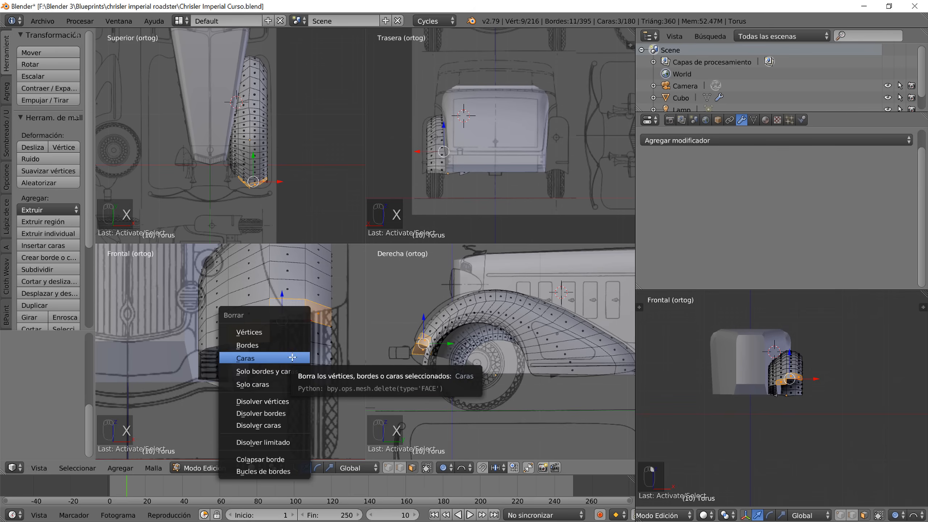
{"action": "left_click", "coordinate": [282, 385]}
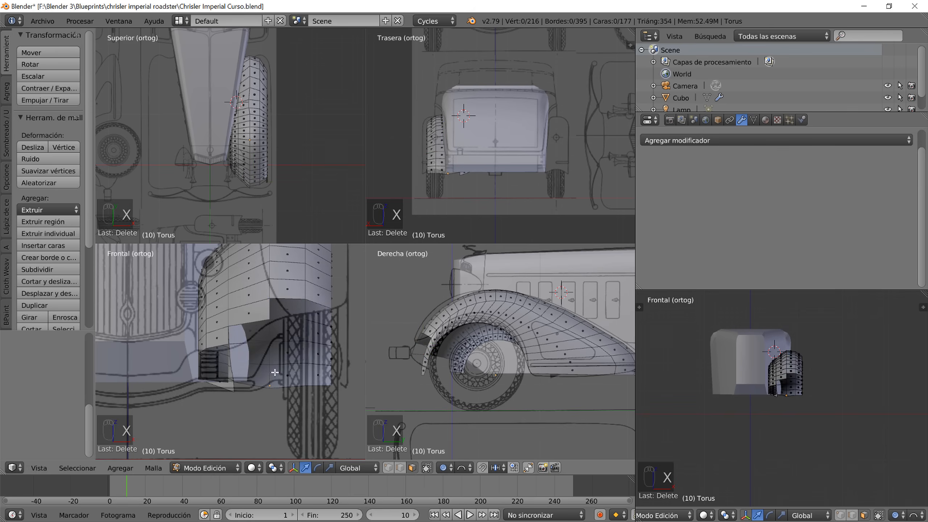
- Try to cut a diagonal edge with the Knife tool across the stepped gap at the fender's front edge
{"action": "scroll", "coordinate": [281, 355], "scroll_direction": "up", "scroll_amount": 2}
{"action": "middle_click_drag", "start_coordinate": [281, 355], "coordinate": [278, 385], "text": "shift"}
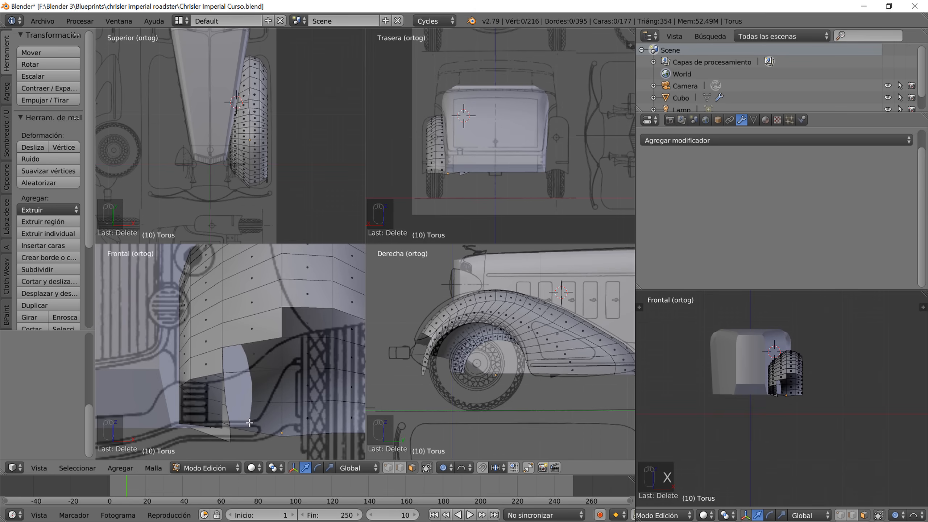
{"action": "key", "text": "k"}
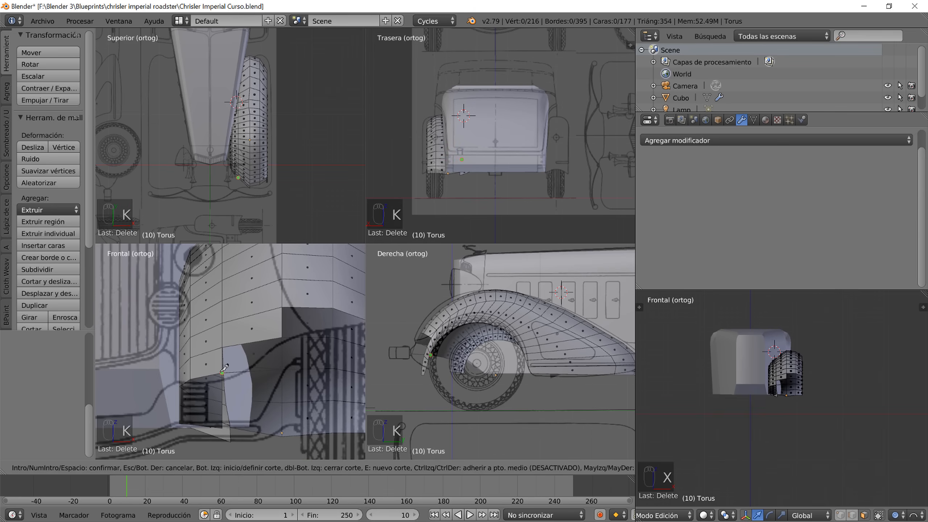
{"action": "left_click", "coordinate": [222, 373]}
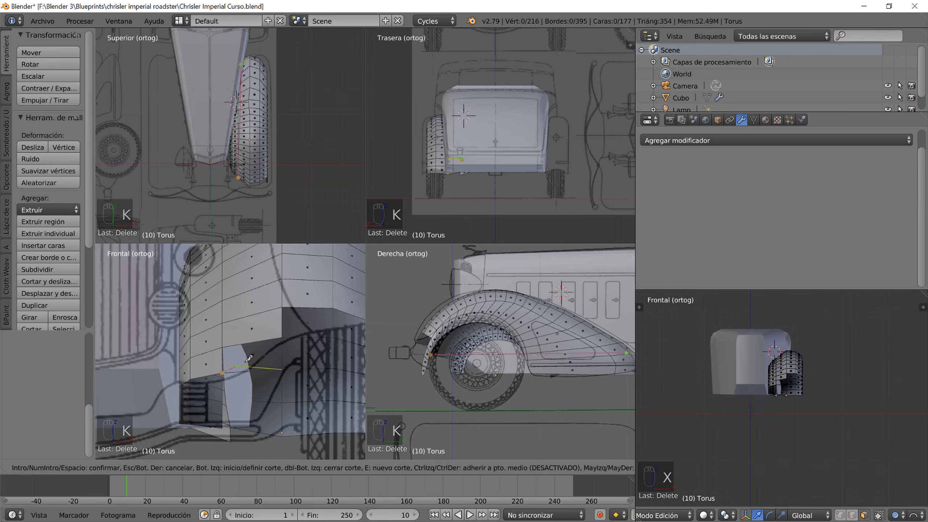
{"action": "left_click", "coordinate": [284, 335]}
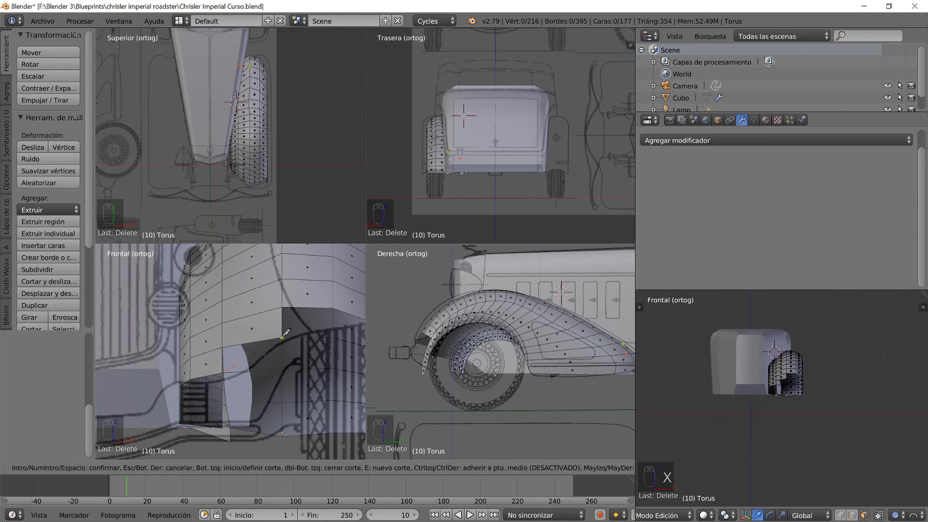
{"action": "left_click", "coordinate": [289, 365]}
{"action": "key", "text": "Return"}
{"action": "key", "text": "ctrl+z"}
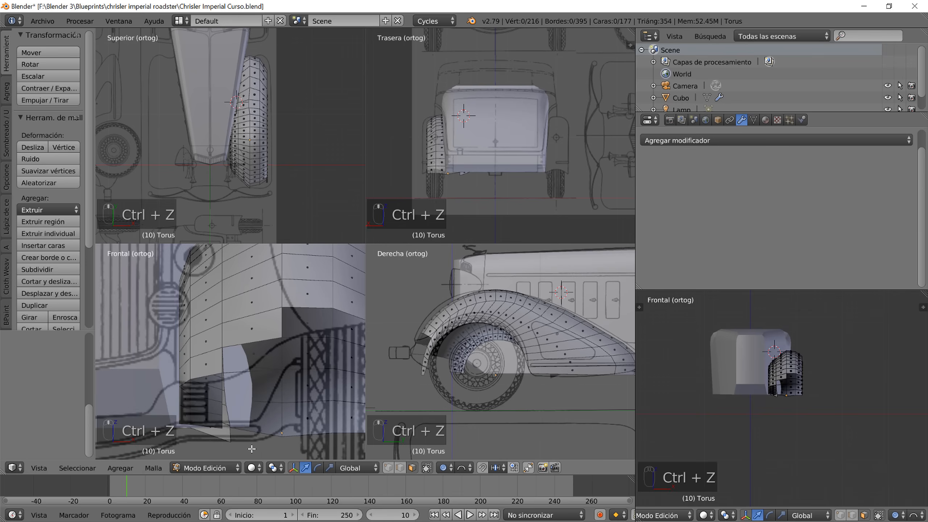
- In vertex selection mode, bridge the inner stepped gap on the fender's front edge with a diagonal edge and fill the triangle
{"action": "left_click", "coordinate": [388, 468]}
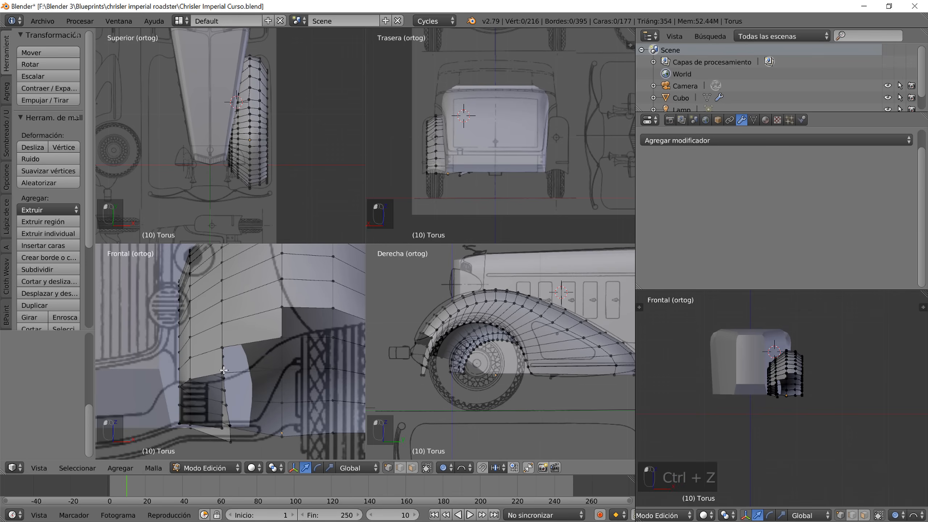
{"action": "right_click", "coordinate": [224, 371]}
{"action": "middle_click_drag", "start_coordinate": [770, 441], "coordinate": [768, 431]}
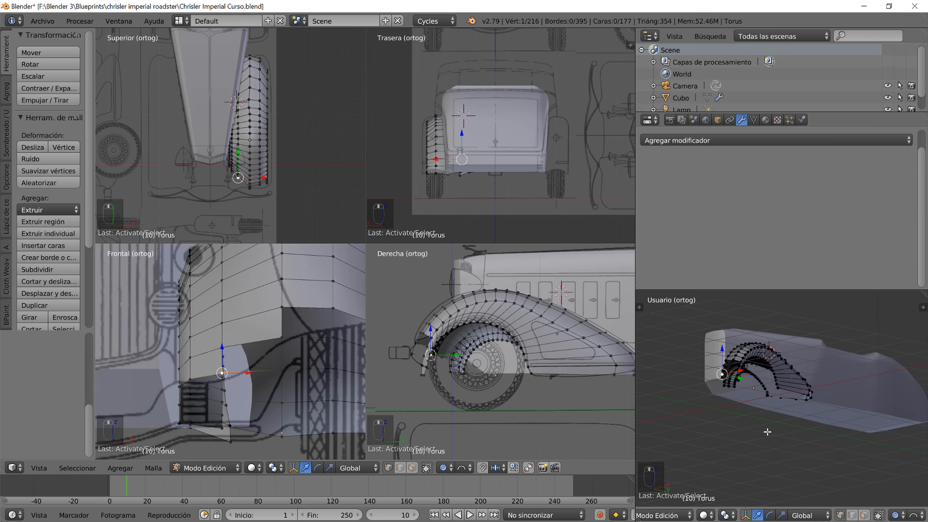
{"action": "right_click", "coordinate": [283, 338], "text": "shift"}
{"action": "key", "text": "f"}
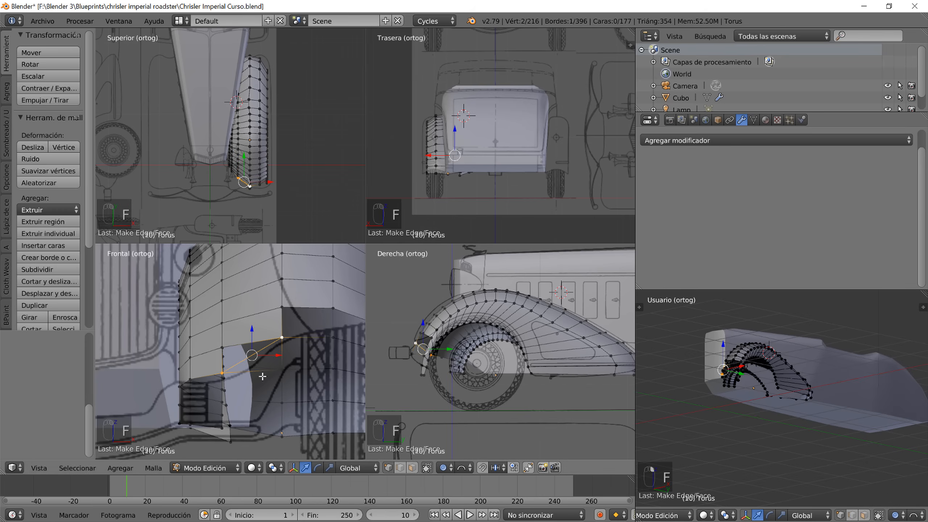
{"action": "right_click", "coordinate": [222, 347], "text": "shift"}
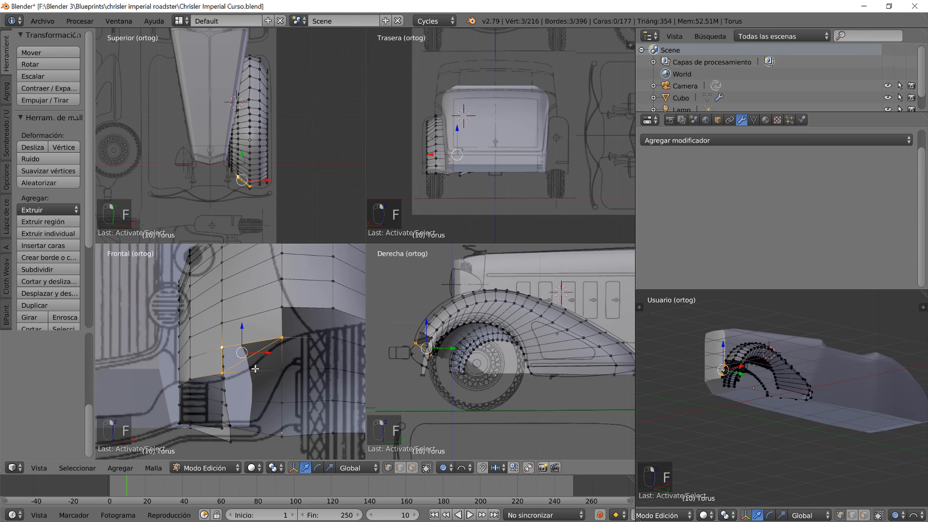
{"action": "key", "text": "f"}
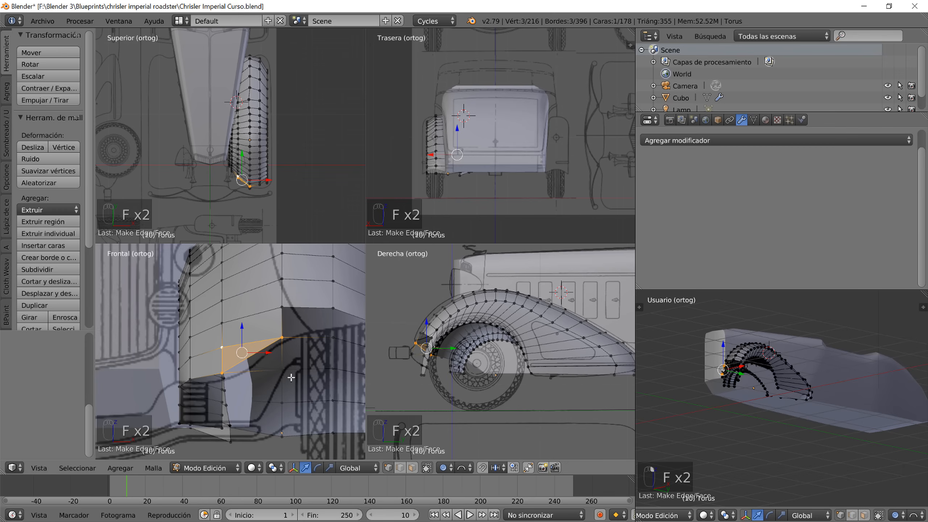
- Delete the leftover vertex hanging below the new triangular face at the fender's front
{"action": "right_click", "coordinate": [285, 373]}
{"action": "key", "text": "x"}
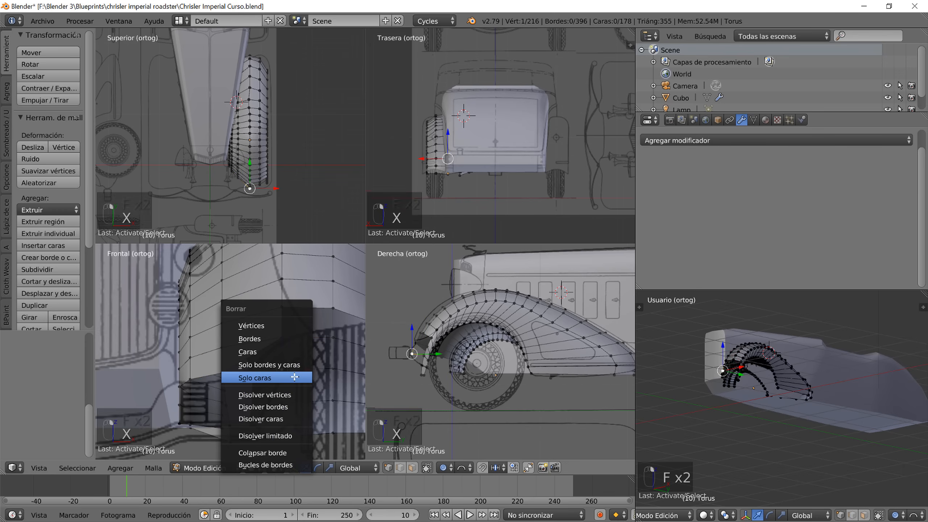
{"action": "left_click", "coordinate": [276, 326]}
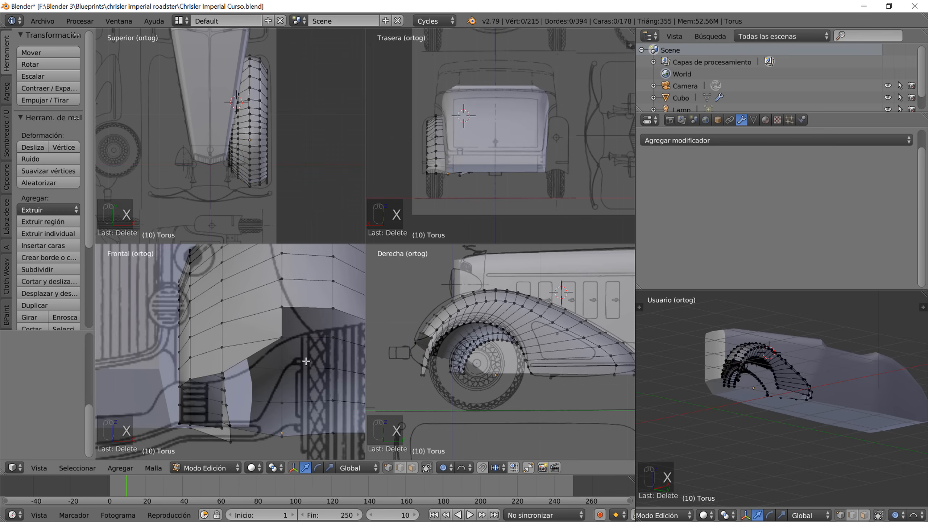
- Join the two vertices across the next stepped gap above the tire with an edge and fill the triangular face
{"action": "right_click", "coordinate": [281, 337]}
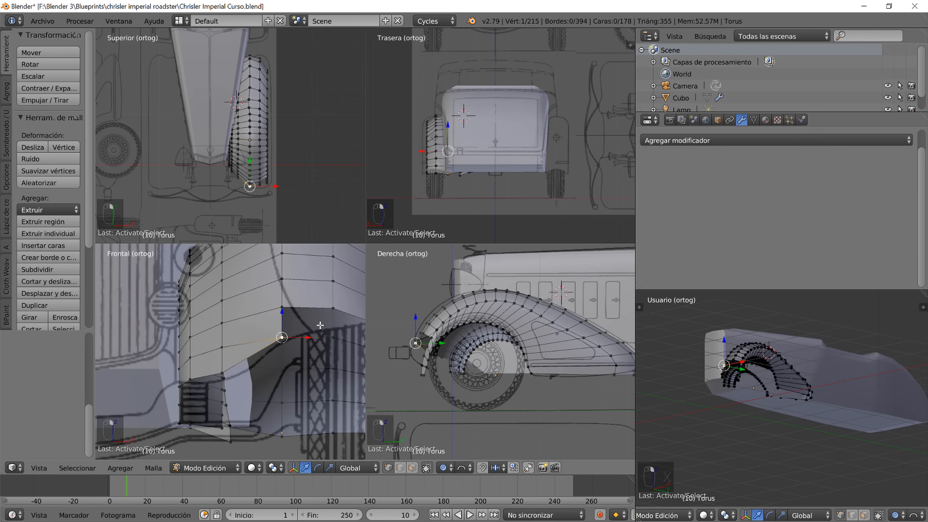
{"action": "right_click", "coordinate": [333, 309], "text": "shift"}
{"action": "key", "text": "f"}
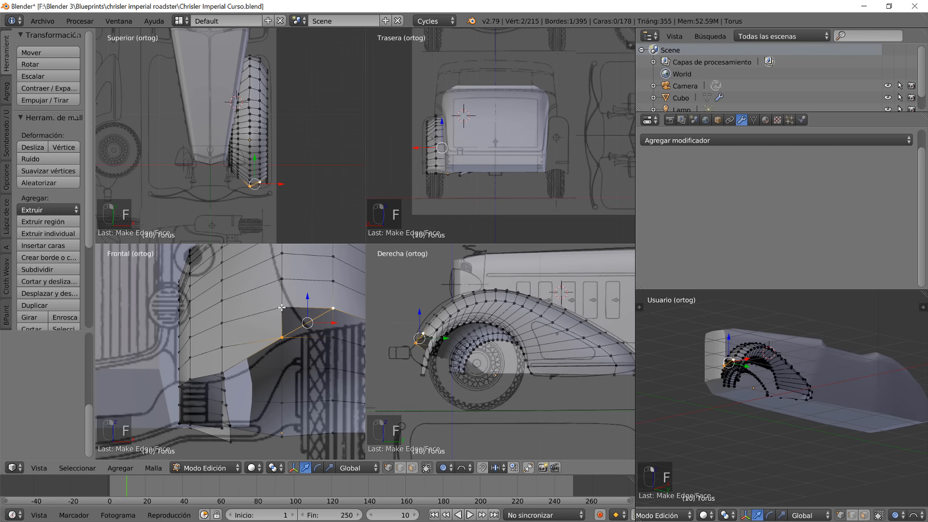
{"action": "right_click", "coordinate": [282, 308], "text": "shift"}
{"action": "key", "text": "f"}
{"action": "middle_click_drag", "start_coordinate": [311, 353], "coordinate": [264, 378], "text": "shift"}
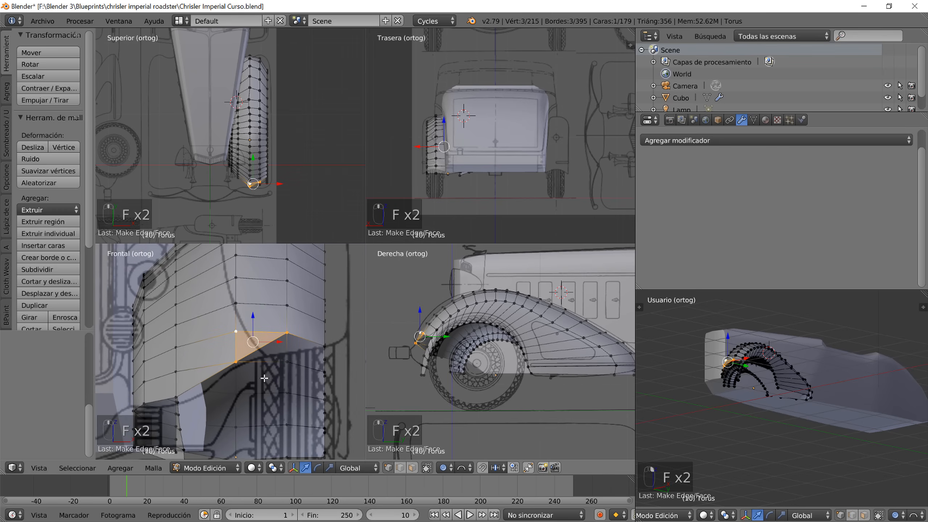
- In face selection mode, circle-select only the five-face strip hanging from the fender's outer front side and delete its faces
{"action": "right_click", "coordinate": [290, 363]}
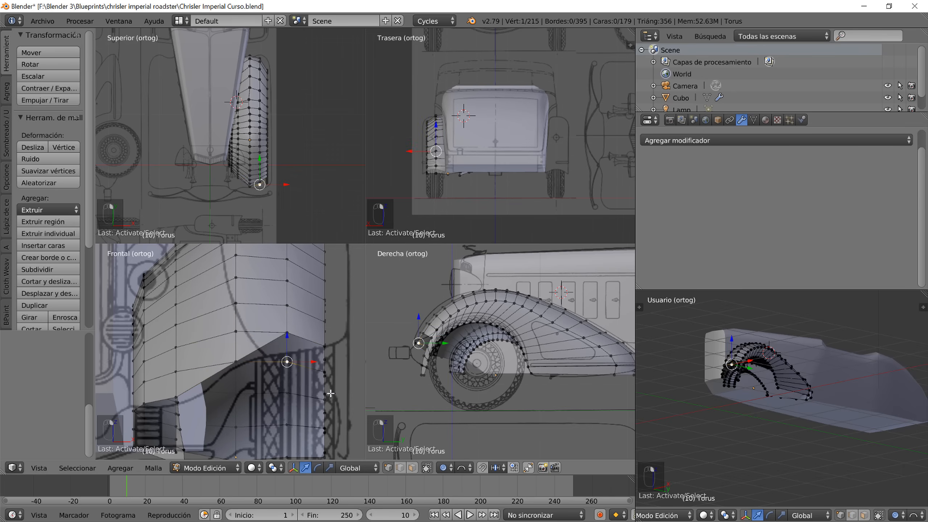
{"action": "scroll", "coordinate": [749, 409], "scroll_direction": "up", "scroll_amount": 4}
{"action": "scroll", "coordinate": [729, 380], "scroll_direction": "up", "scroll_amount": 4}
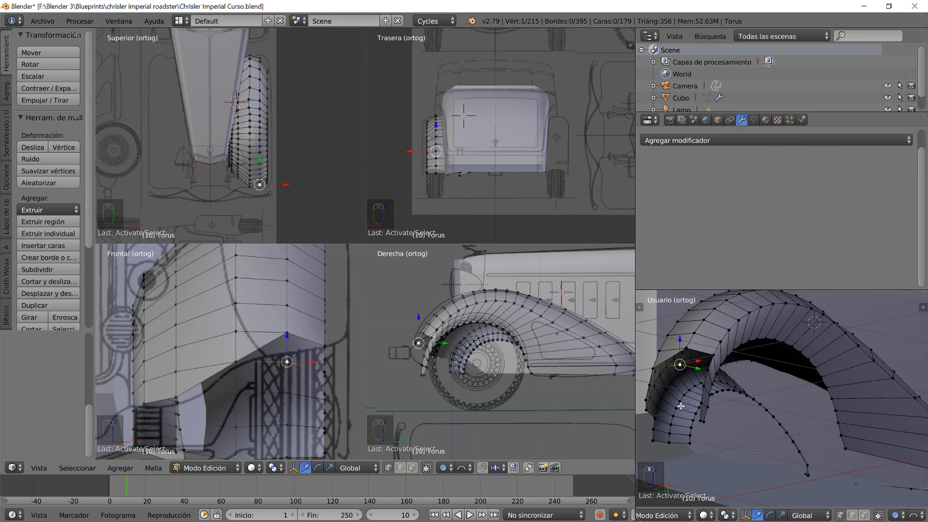
{"action": "left_click", "coordinate": [865, 515]}
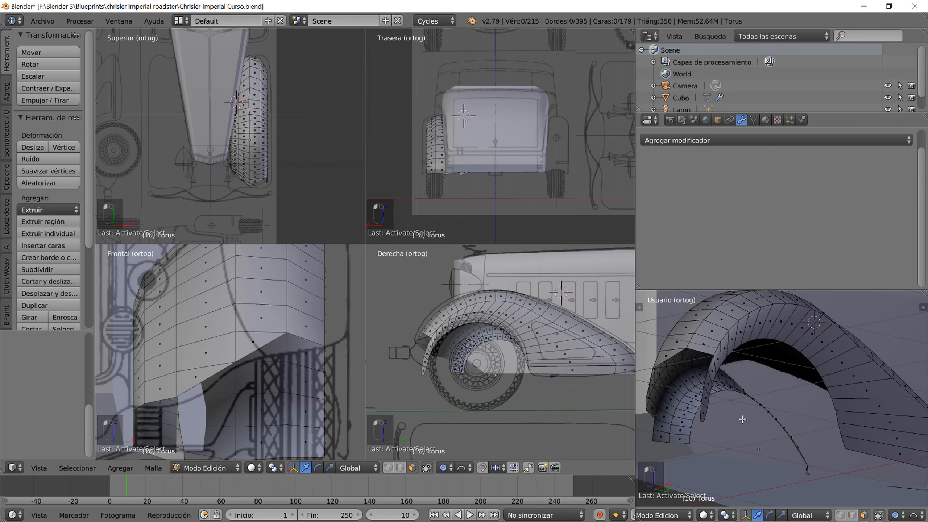
{"action": "key", "text": "c"}
{"action": "mouse_move", "coordinate": [712, 416]}
{"action": "left_mouse_down"}
{"action": "mouse_move", "coordinate": [696, 400]}
{"action": "mouse_move", "coordinate": [712, 366]}
{"action": "mouse_move", "coordinate": [692, 374]}
{"action": "left_mouse_up"}
{"action": "middle_click_drag", "start_coordinate": [693, 374], "coordinate": [680, 416]}
{"action": "middle_click_drag", "start_coordinate": [746, 384], "coordinate": [728, 383]}
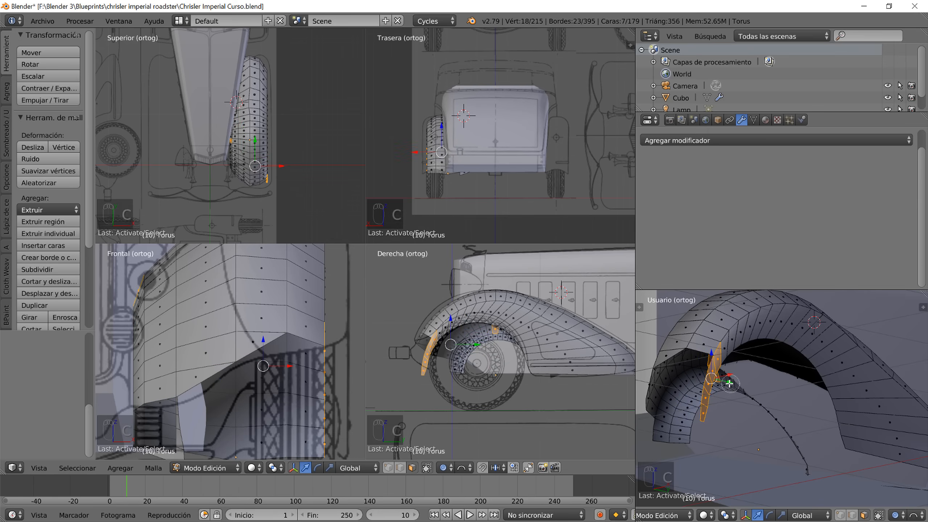
{"action": "right_click", "coordinate": [756, 406]}
{"action": "middle_click_drag", "start_coordinate": [760, 417], "coordinate": [734, 409]}
{"action": "key", "text": "c"}
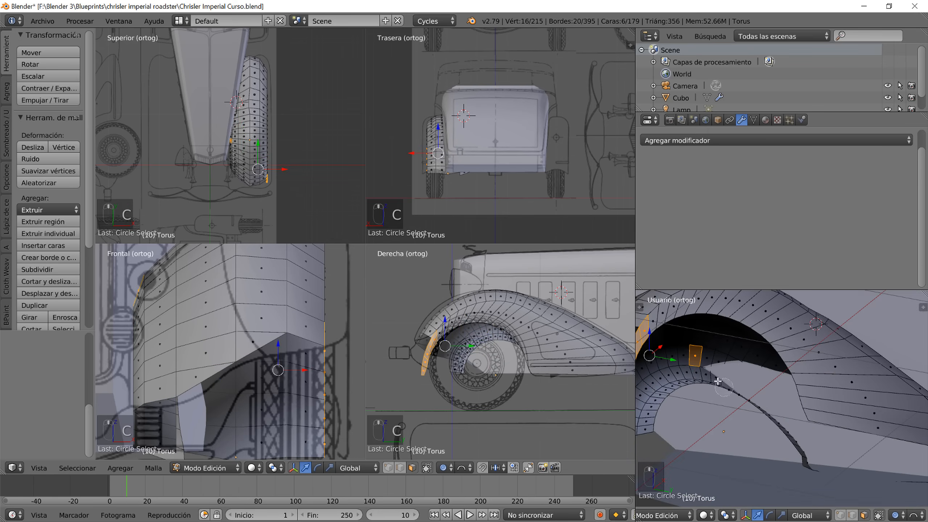
{"action": "middle_click", "coordinate": [699, 366]}
{"action": "right_click", "coordinate": [697, 367]}
{"action": "middle_click_drag", "start_coordinate": [698, 367], "coordinate": [725, 399]}
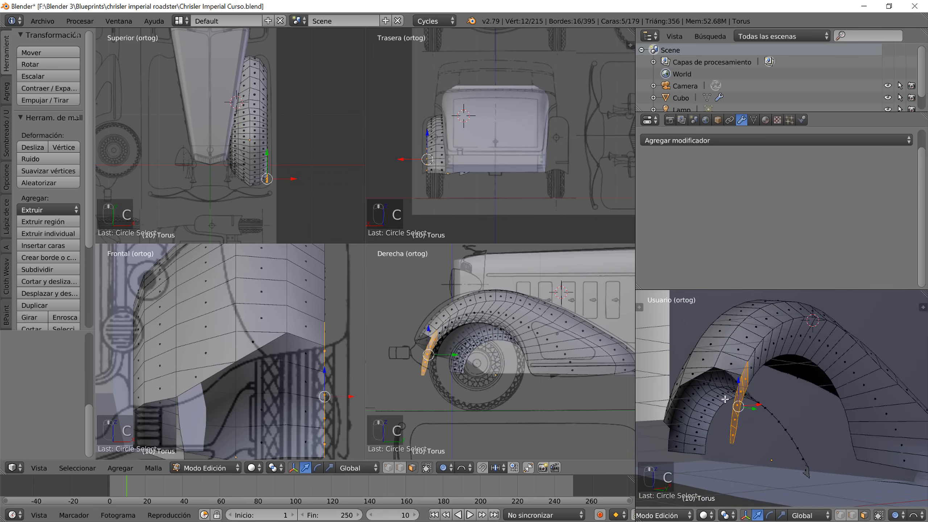
{"action": "key", "text": "x"}
{"action": "left_click", "coordinate": [726, 403]}
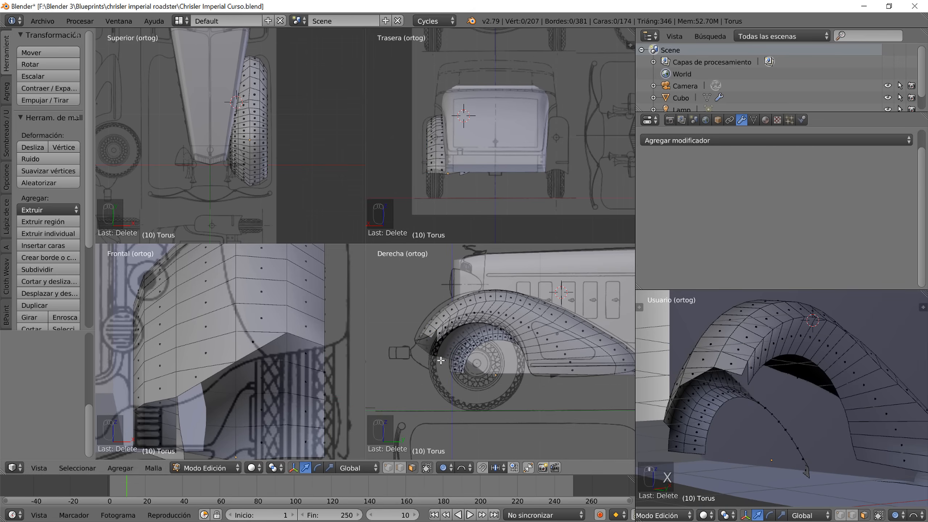
- Fill a triangular face between three vertices at the fender's outer front corner, and return to Object Mode
{"action": "scroll", "coordinate": [321, 371], "scroll_direction": "down", "scroll_amount": 1}
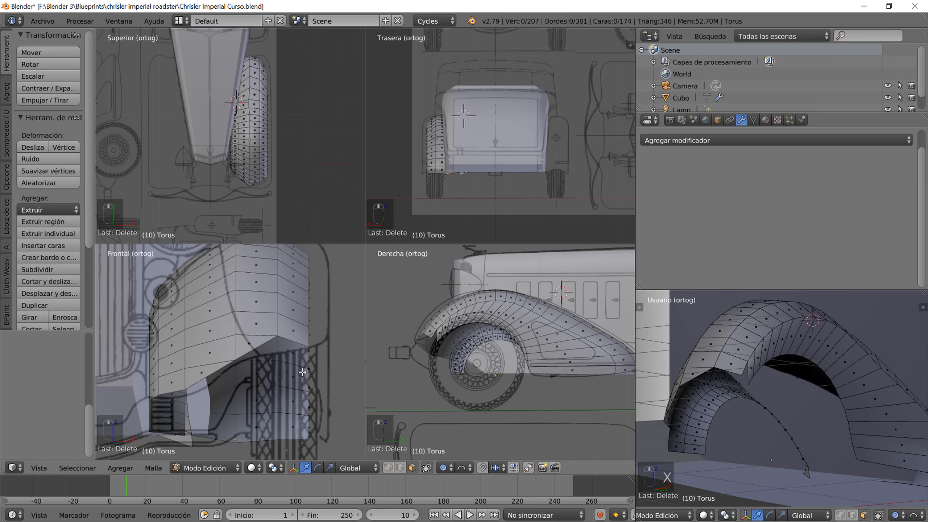
{"action": "scroll", "coordinate": [728, 388], "scroll_direction": "up", "scroll_amount": 3}
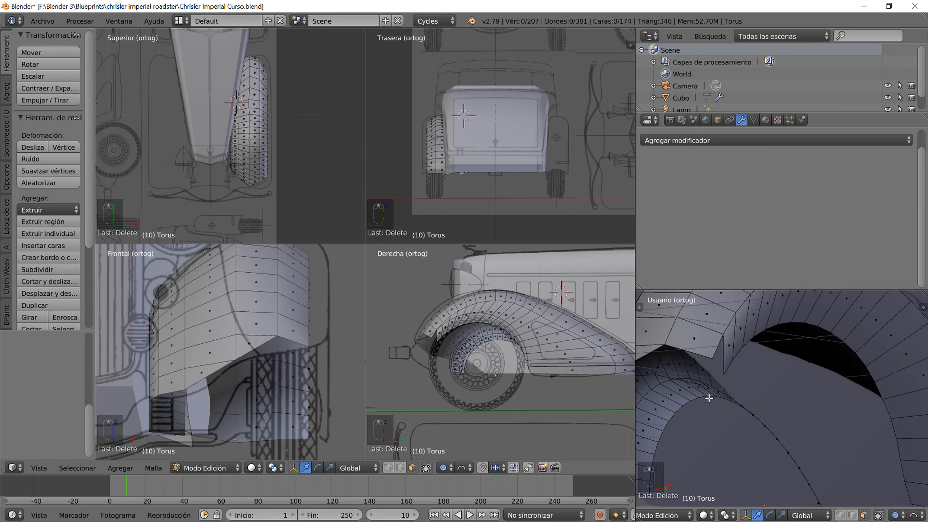
{"action": "left_click", "coordinate": [840, 516]}
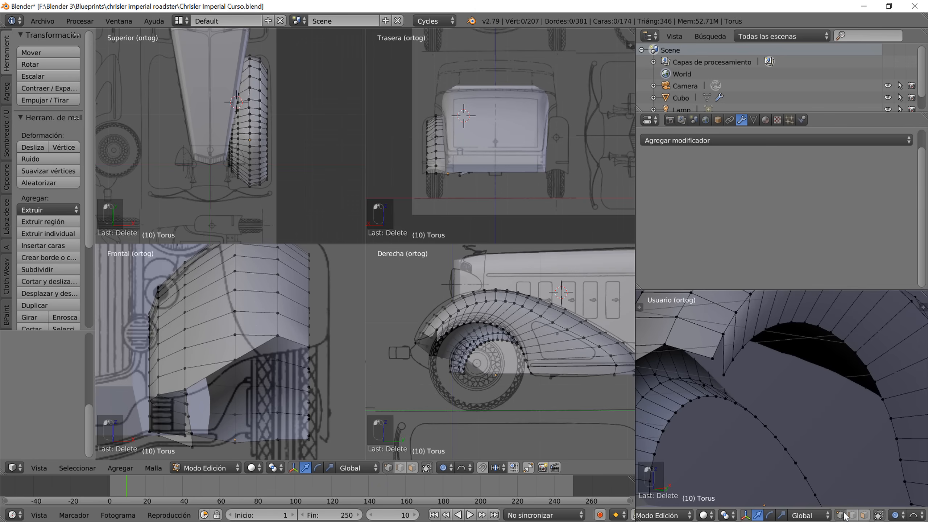
{"action": "left_click", "coordinate": [713, 359]}
{"action": "right_click", "coordinate": [725, 376], "text": "shift"}
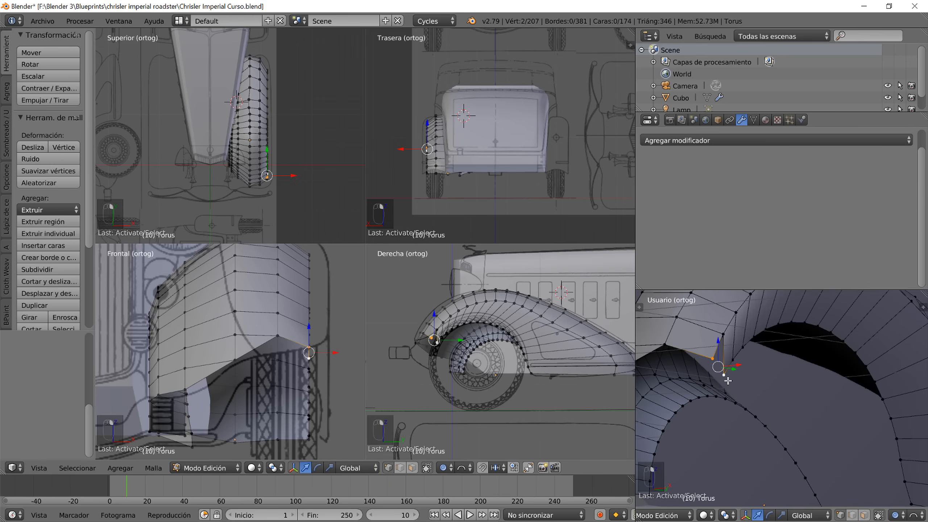
{"action": "key", "text": "f"}
{"action": "right_click", "coordinate": [723, 334], "text": "shift"}
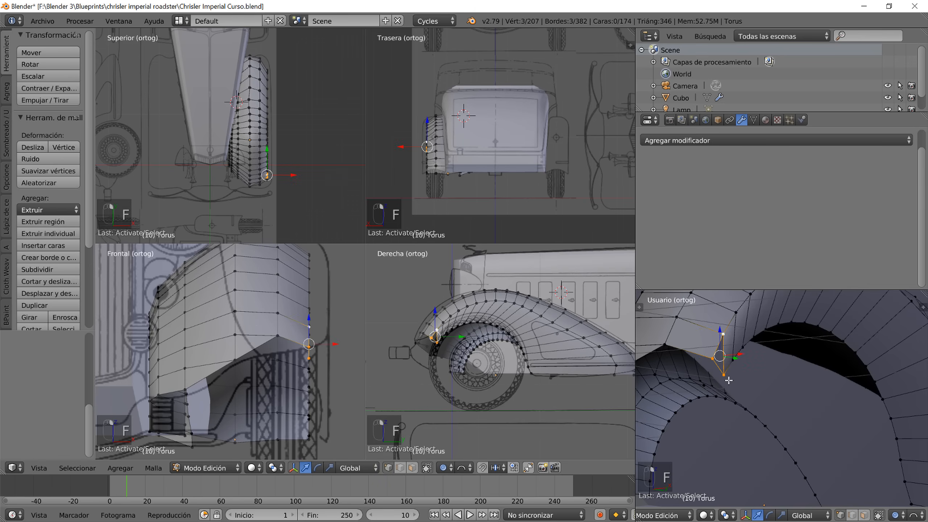
{"action": "key", "text": "f"}
{"action": "key", "text": "Tab"}
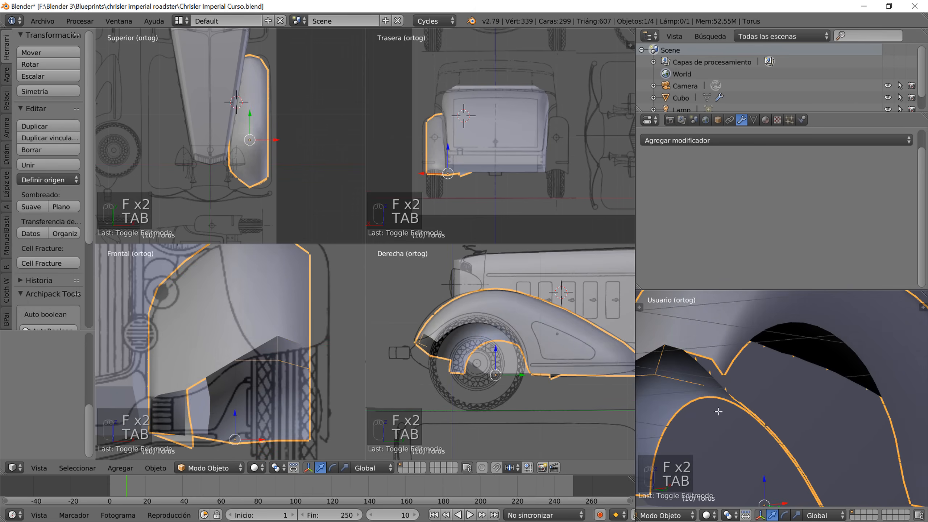
- Delete the leftover vertex below the fender's front edge above the tire, and return to Object Mode
{"action": "scroll", "coordinate": [751, 413], "scroll_direction": "down", "scroll_amount": 5}
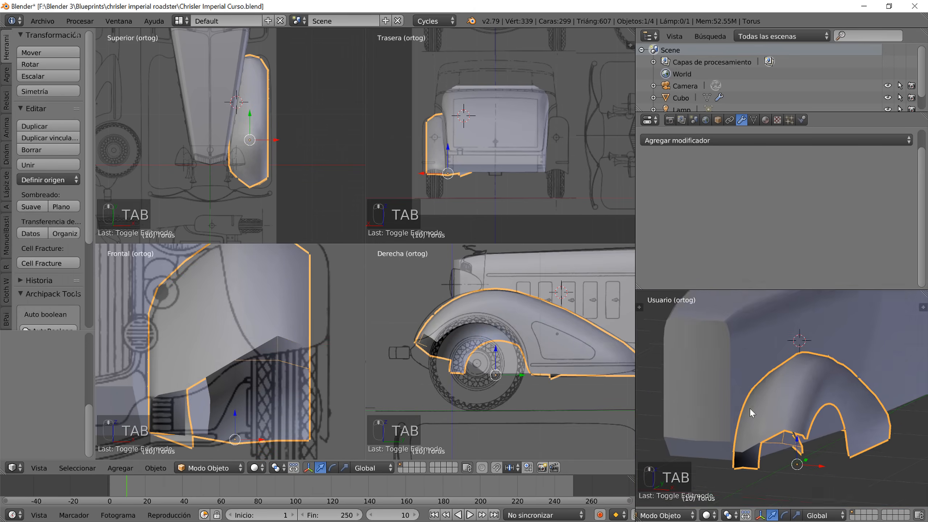
{"action": "middle_click_drag", "start_coordinate": [751, 413], "coordinate": [837, 403]}
{"action": "scroll", "coordinate": [292, 389], "scroll_direction": "up", "scroll_amount": 3}
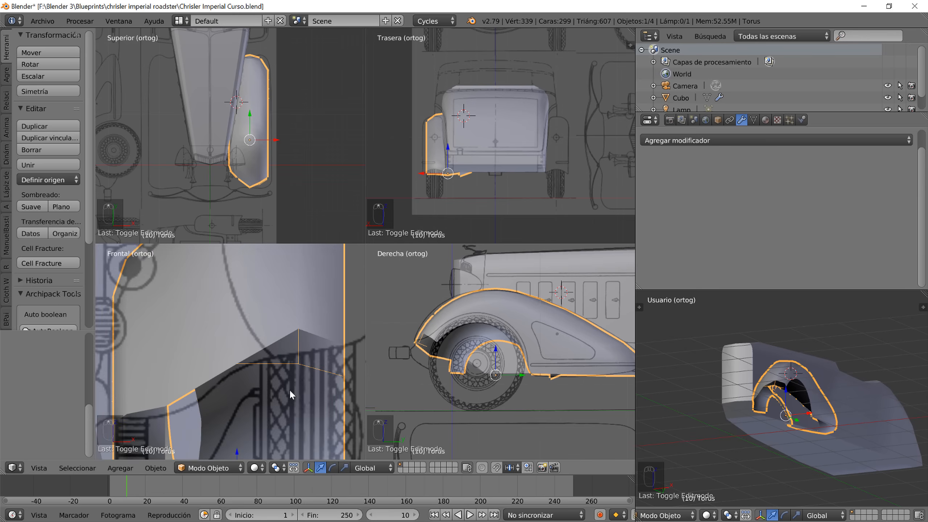
{"action": "key", "text": "Tab"}
{"action": "right_click", "coordinate": [302, 382]}
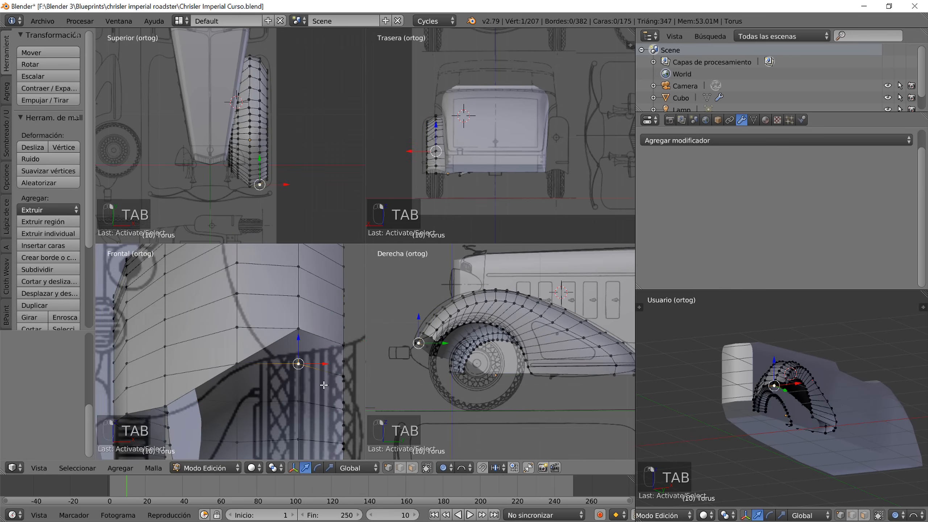
{"action": "key", "text": "x"}
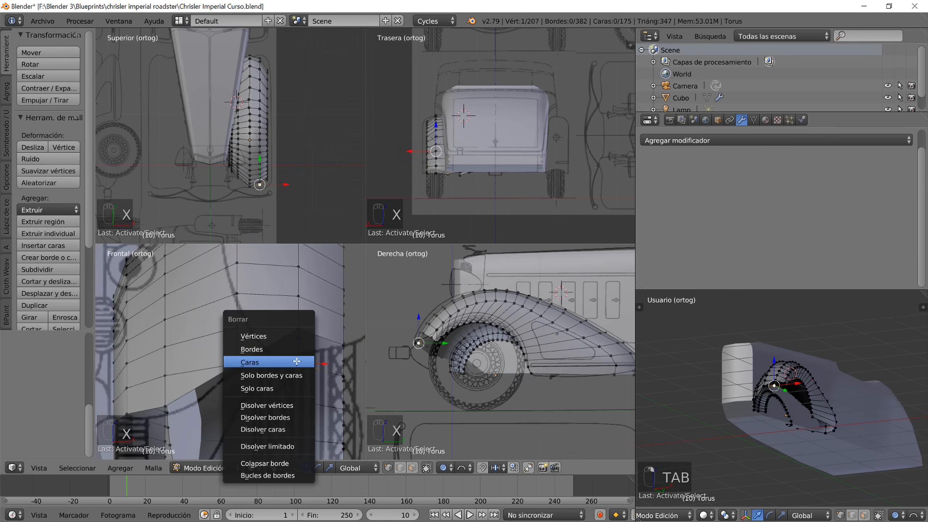
{"action": "left_click", "coordinate": [289, 334]}
{"action": "key", "text": "Tab"}
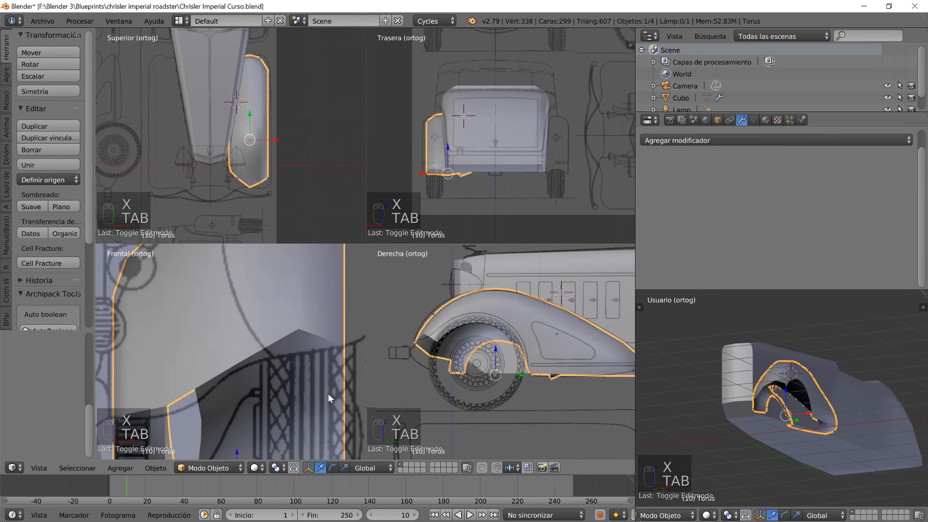
- In face selection mode, circle-select the four faces at the lower end of the fender's inner front side, delete them, and return to Object Mode
{"action": "scroll", "coordinate": [323, 382], "scroll_direction": "down", "scroll_amount": 5}
{"action": "middle_click_drag", "start_coordinate": [774, 438], "coordinate": [895, 415]}
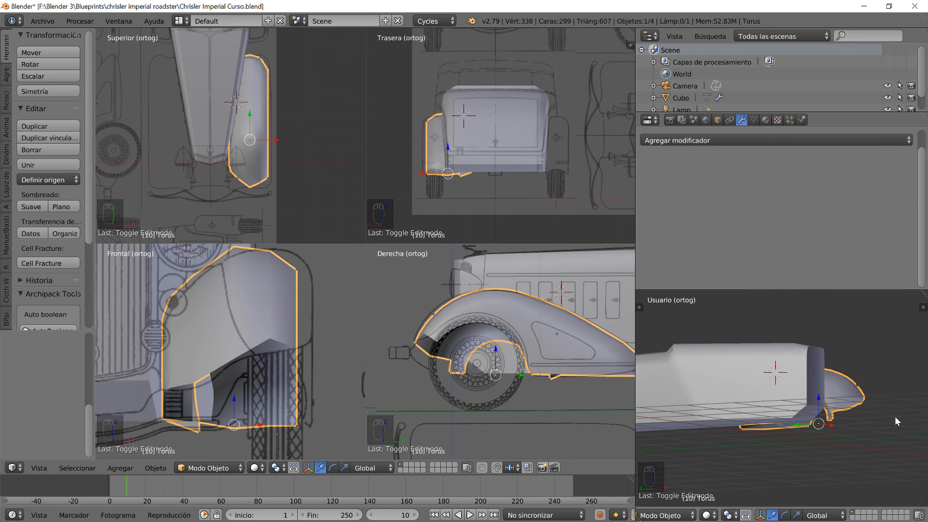
{"action": "middle_click_drag", "start_coordinate": [895, 415], "coordinate": [880, 410]}
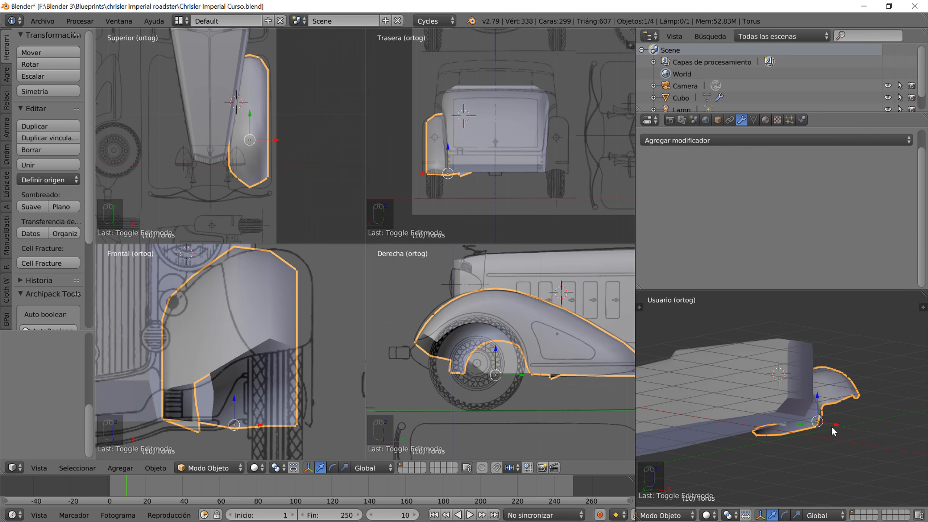
{"action": "scroll", "coordinate": [837, 430], "scroll_direction": "up", "scroll_amount": 4}
{"action": "key", "text": "Tab"}
{"action": "middle_click_drag", "start_coordinate": [844, 435], "coordinate": [785, 421]}
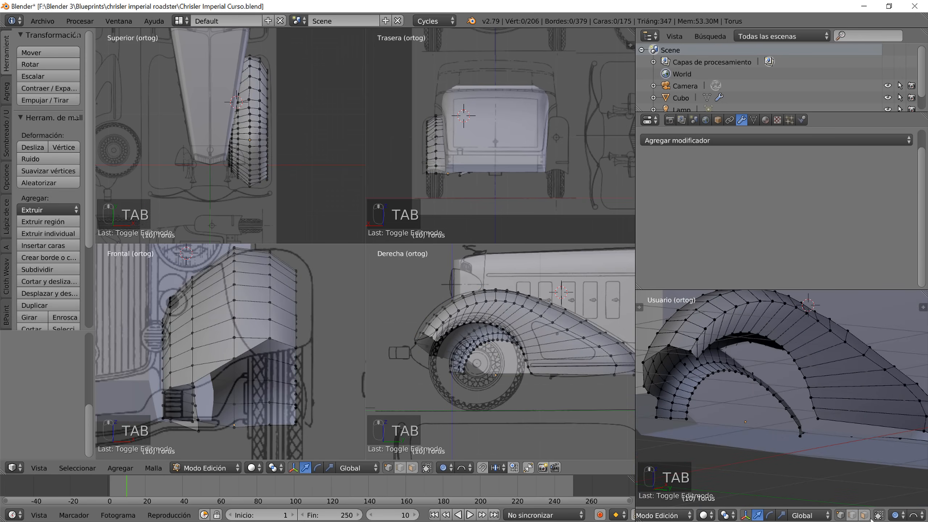
{"action": "left_click", "coordinate": [865, 515]}
{"action": "key", "text": "c"}
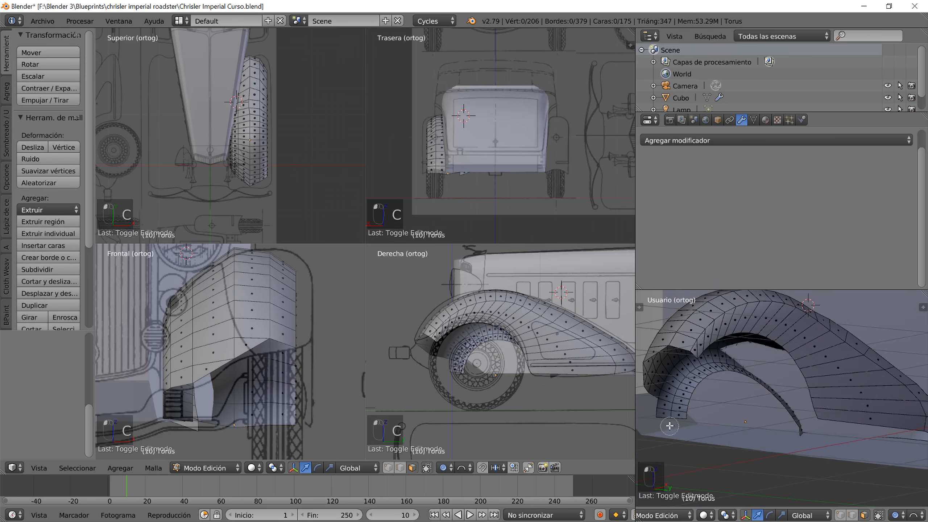
{"action": "mouse_move", "coordinate": [658, 417]}
{"action": "left_mouse_down"}
{"action": "mouse_move", "coordinate": [654, 409]}
{"action": "mouse_move", "coordinate": [669, 409]}
{"action": "left_mouse_up"}
{"action": "key", "text": "Escape"}
{"action": "key", "text": "x"}
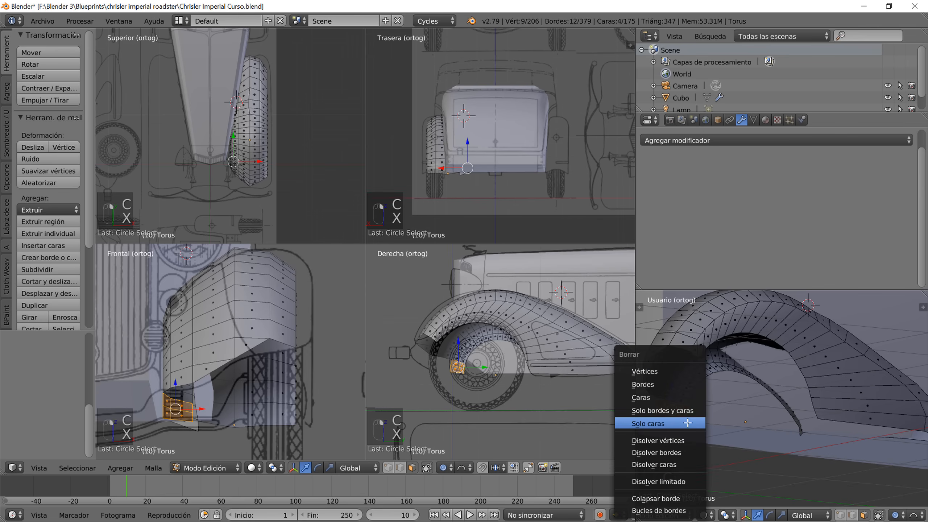
{"action": "left_click", "coordinate": [687, 397]}
{"action": "key", "text": "Tab"}
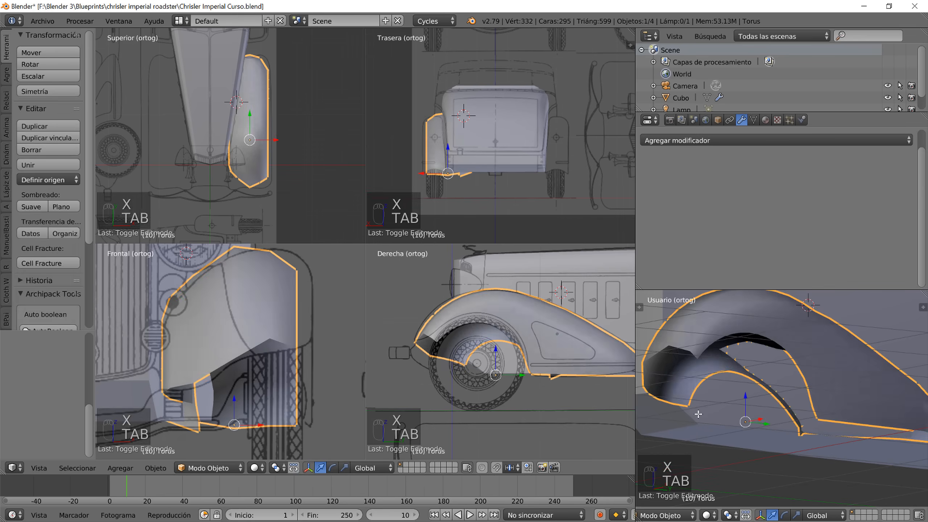
- Move the middle vertex of the fender's front lower edge slightly up and back with proportional editing at size 0.35, and return to Object Mode
{"action": "middle_click_drag", "start_coordinate": [380, 374], "coordinate": [383, 385]}
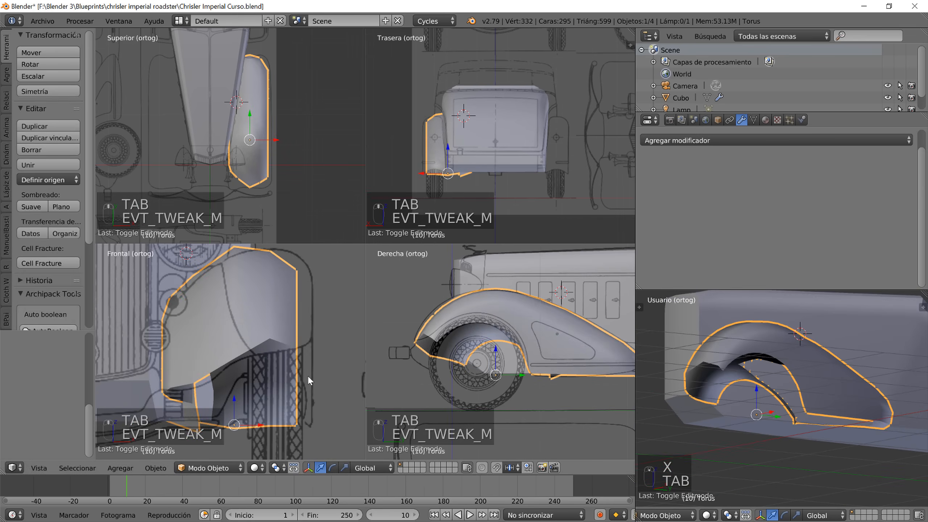
{"action": "scroll", "coordinate": [526, 381], "scroll_direction": "up", "scroll_amount": 1}
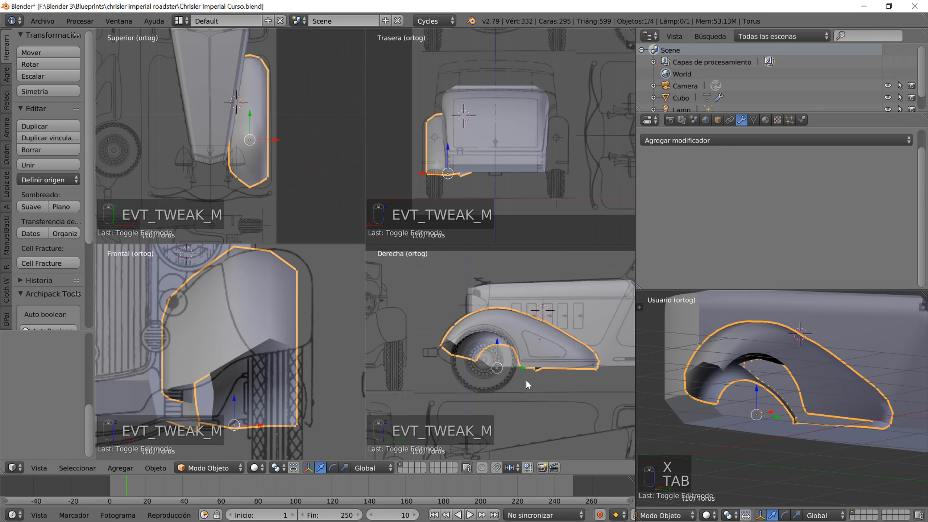
{"action": "scroll", "coordinate": [525, 379], "scroll_direction": "up", "scroll_amount": 1}
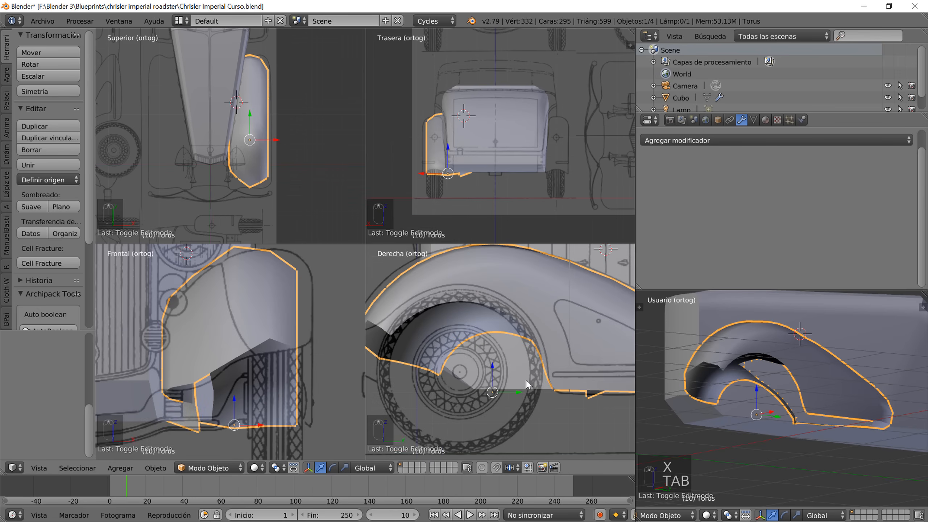
{"action": "scroll", "coordinate": [526, 380], "scroll_direction": "down", "scroll_amount": 2}
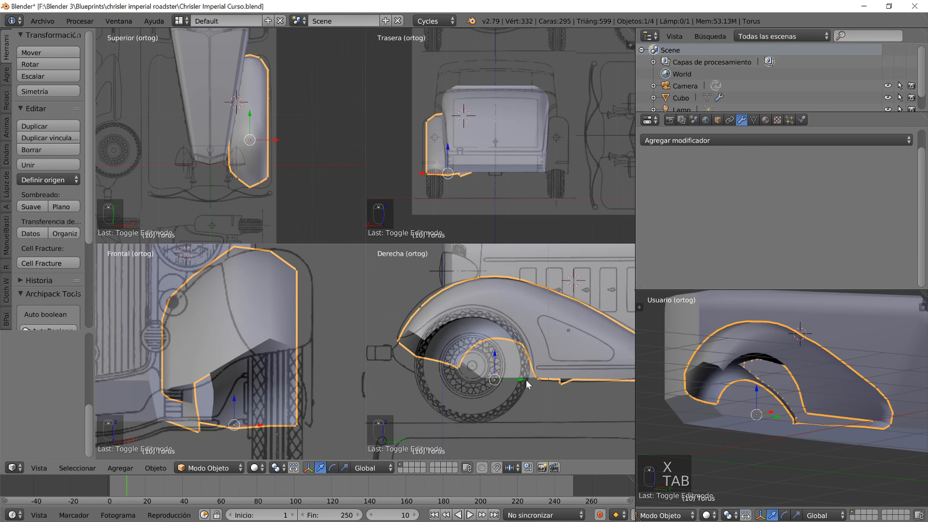
{"action": "scroll", "coordinate": [526, 379], "scroll_direction": "down", "scroll_amount": 2}
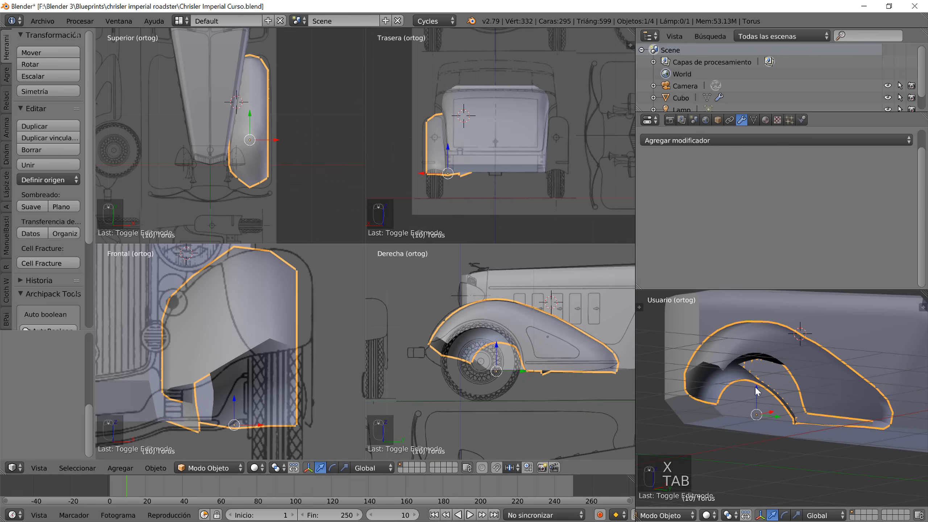
{"action": "scroll", "coordinate": [791, 423], "scroll_direction": "down", "scroll_amount": 1}
{"action": "middle_click_drag", "start_coordinate": [792, 423], "coordinate": [818, 433]}
{"action": "key", "text": "Tab"}
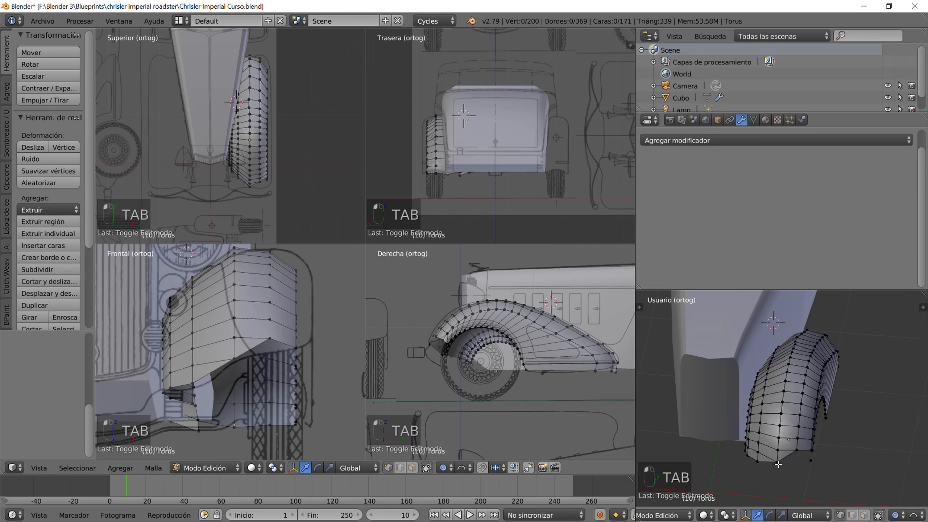
{"action": "right_click", "coordinate": [779, 466]}
{"action": "middle_click_drag", "start_coordinate": [779, 467], "coordinate": [769, 470]}
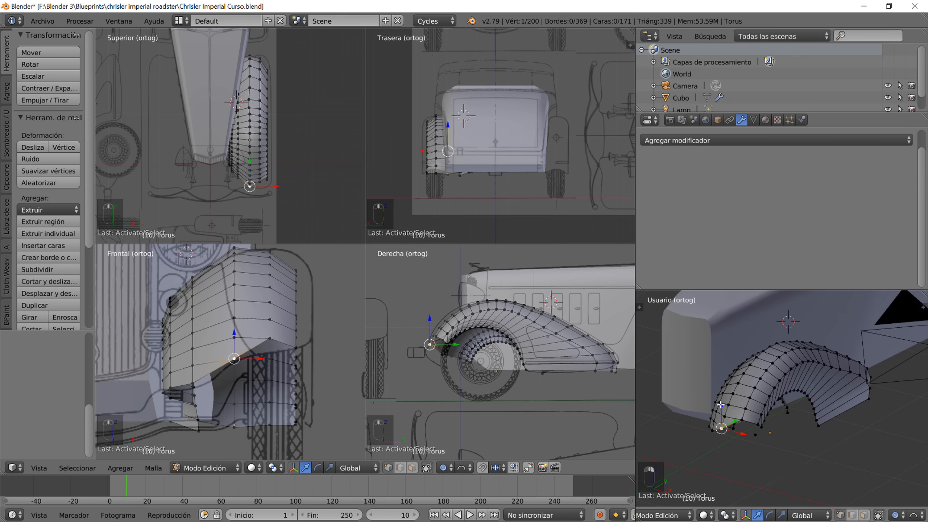
{"action": "key", "text": "g"}
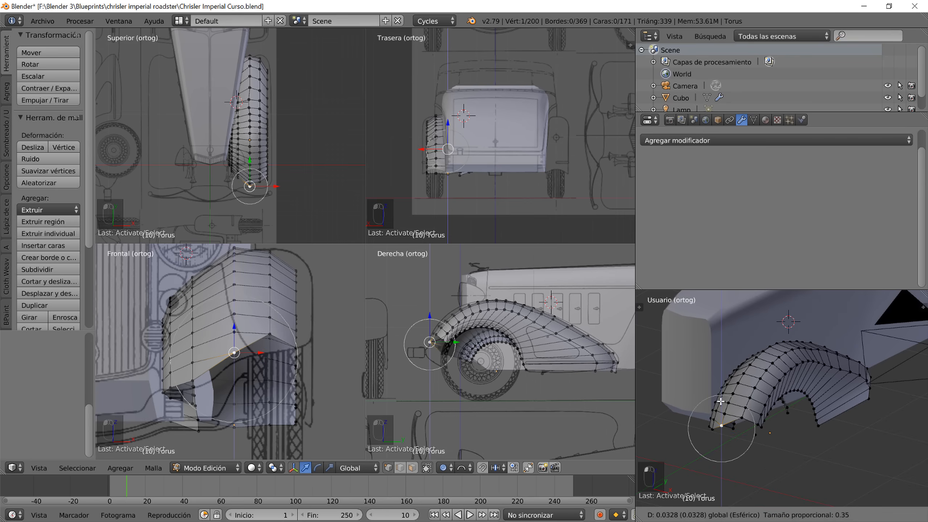
{"action": "left_click_drag", "start_coordinate": [721, 402], "coordinate": [739, 418]}
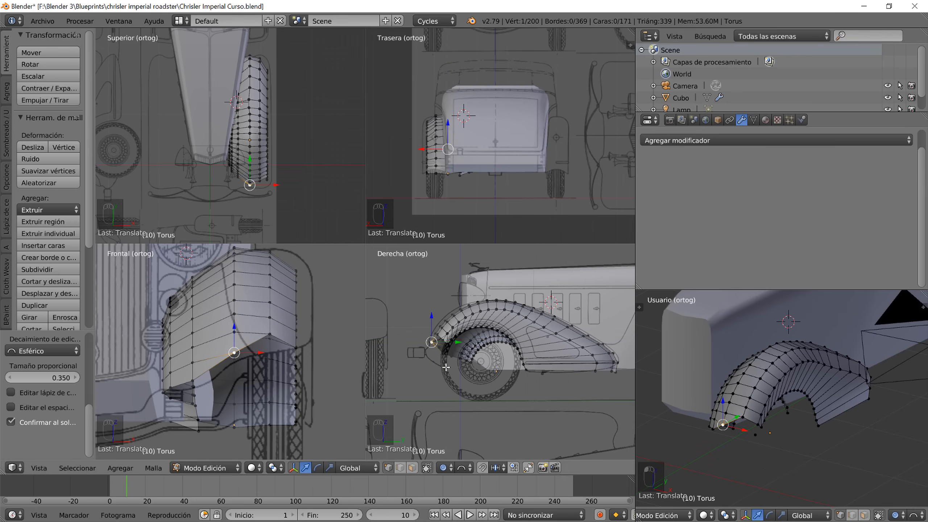
{"action": "key", "text": "Tab"}
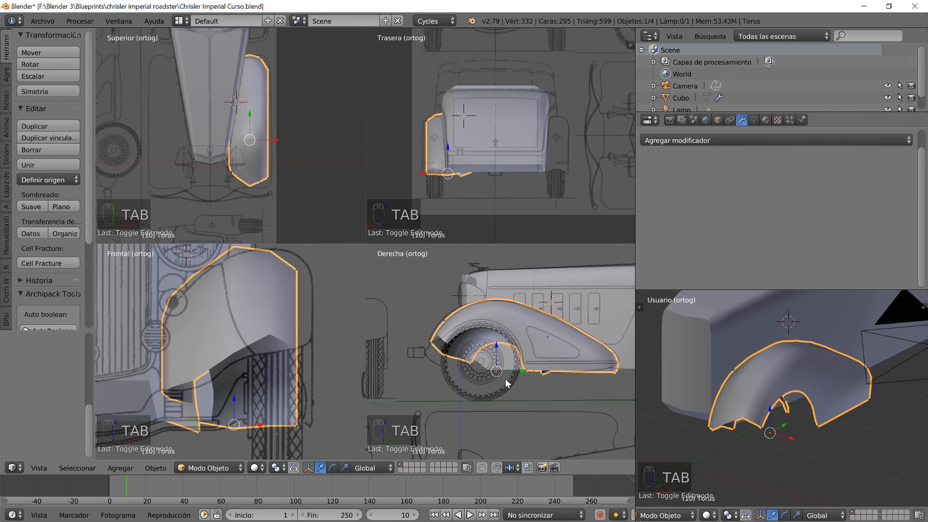
- With the fender selected, snap the 3D cursor to the scene center
{"action": "scroll", "coordinate": [779, 413], "scroll_direction": "down", "scroll_amount": 3}
{"action": "middle_click_drag", "start_coordinate": [778, 413], "coordinate": [791, 434]}
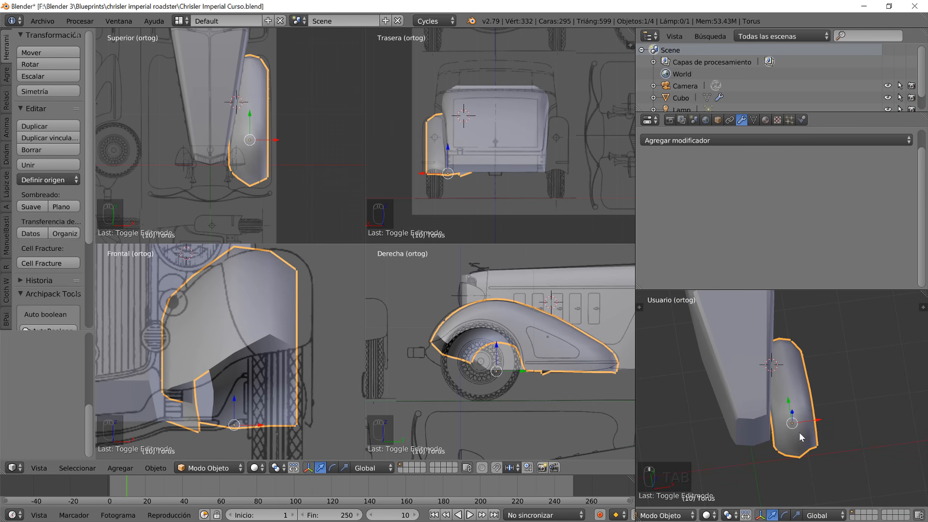
{"action": "right_click", "coordinate": [799, 431]}
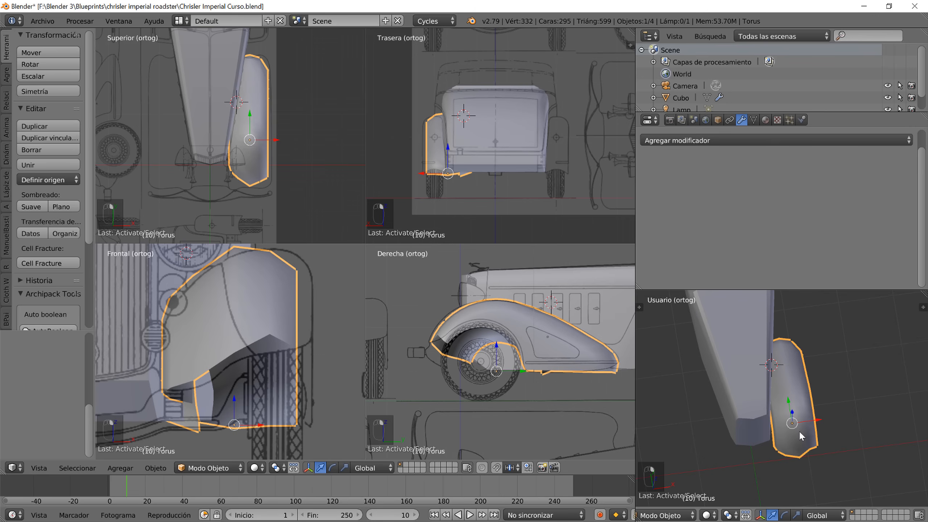
{"action": "scroll", "coordinate": [799, 431], "scroll_direction": "down", "scroll_amount": 3}
{"action": "scroll", "coordinate": [799, 430], "scroll_direction": "up", "scroll_amount": 3}
{"action": "scroll", "coordinate": [799, 430], "scroll_direction": "down", "scroll_amount": 3}
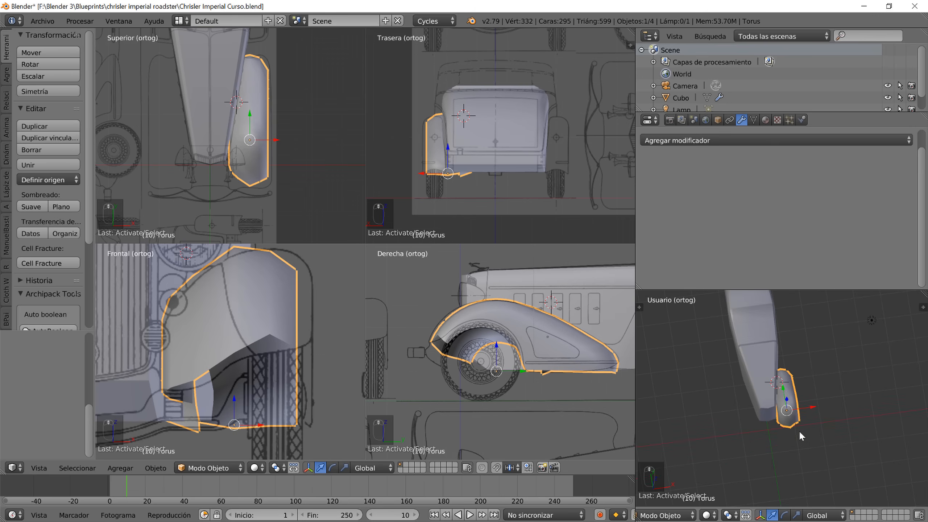
{"action": "key", "text": "shift+s"}
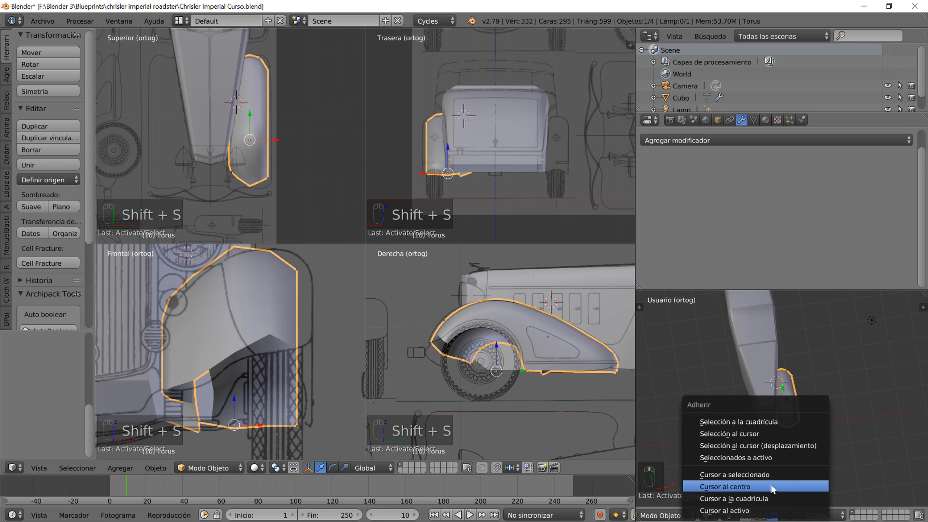
{"action": "left_click", "coordinate": [775, 475]}
{"action": "scroll", "coordinate": [783, 436], "scroll_direction": "down", "scroll_amount": 2}
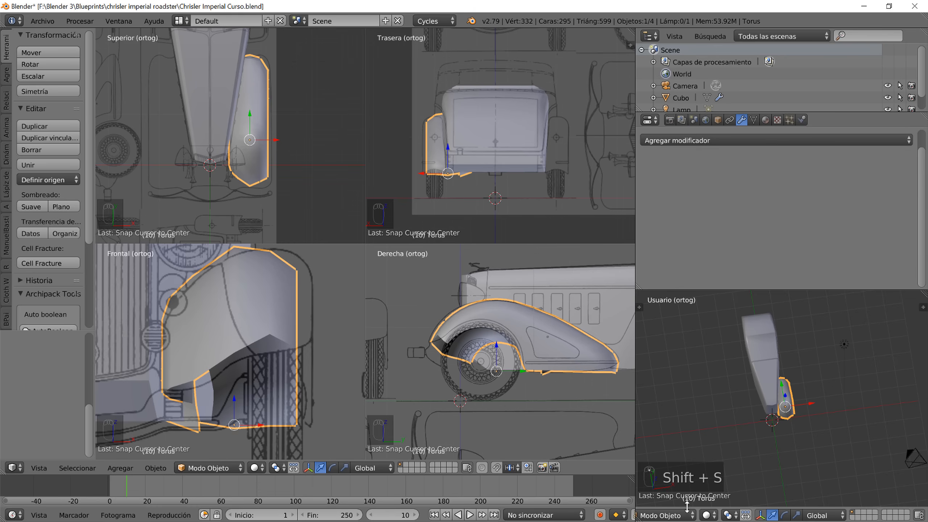
- Set the fender's origin to the 3D cursor
{"action": "scroll", "coordinate": [687, 515], "scroll_direction": "up", "scroll_amount": 5}
{"action": "left_click", "coordinate": [789, 515]}
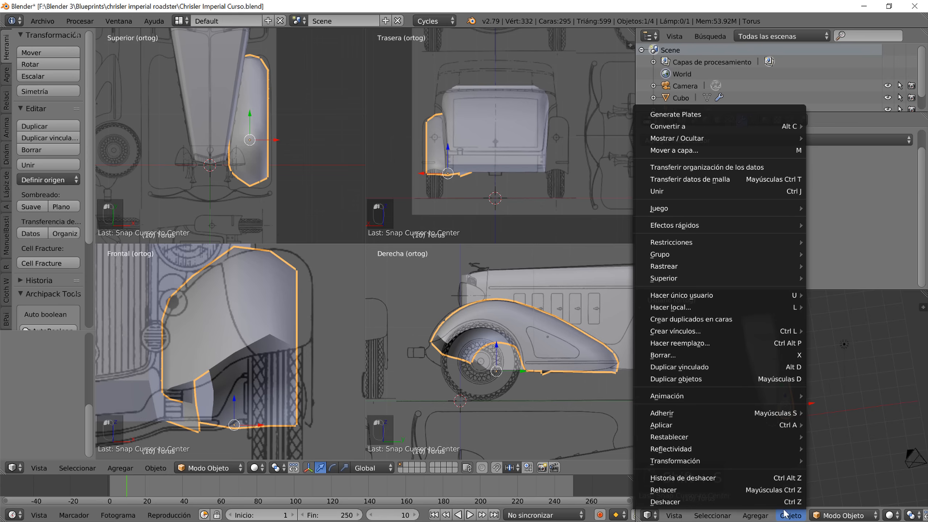
{"action": "mouse_move", "coordinate": [788, 462]}
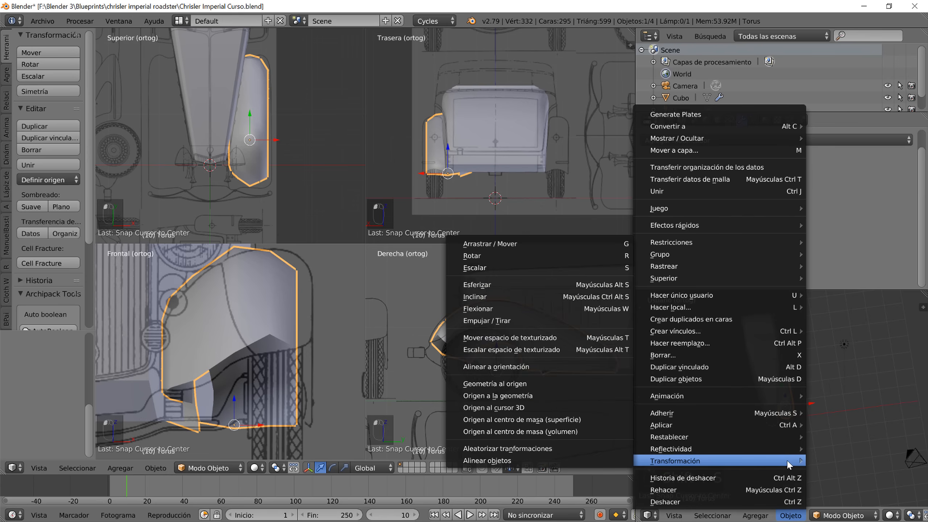
{"action": "left_click", "coordinate": [558, 408]}
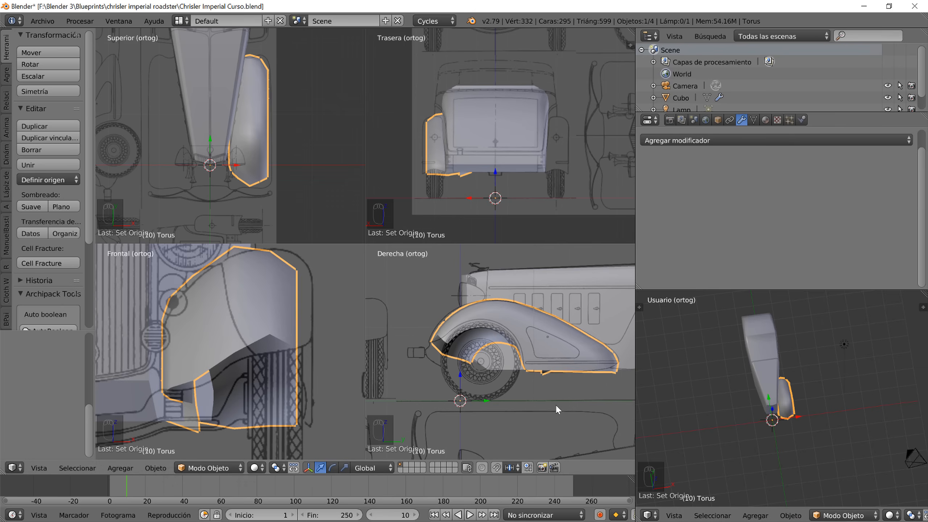
{"action": "left_click", "coordinate": [790, 515]}
{"action": "mouse_move", "coordinate": [712, 462]}
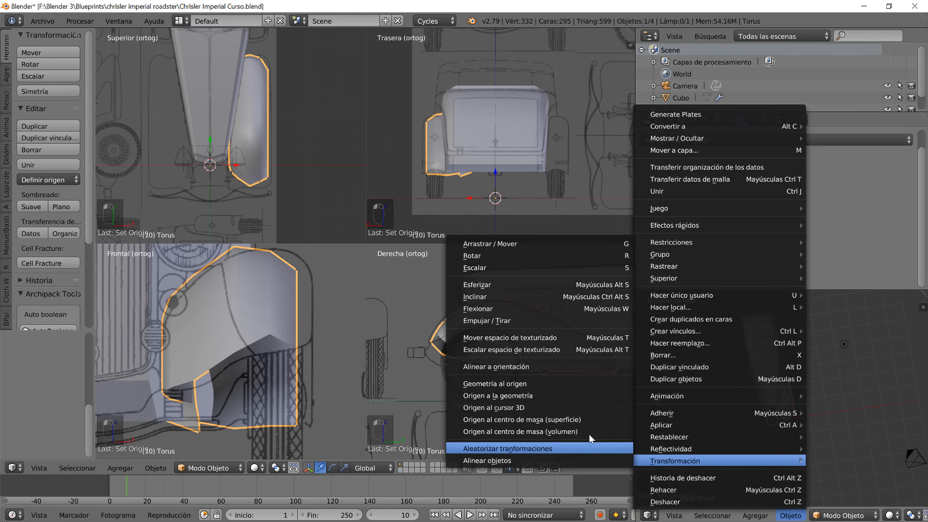
{"action": "left_click", "coordinate": [565, 410]}
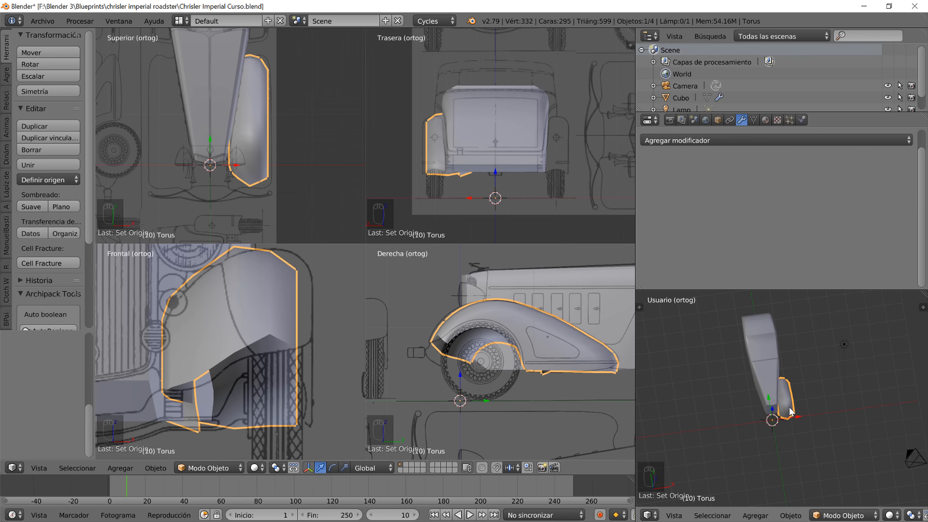
- Add a Mirror modifier to the fender with the X axis disabled and the Z axis enabled, duplicating it on the car's opposite side
{"action": "left_click", "coordinate": [778, 140]}
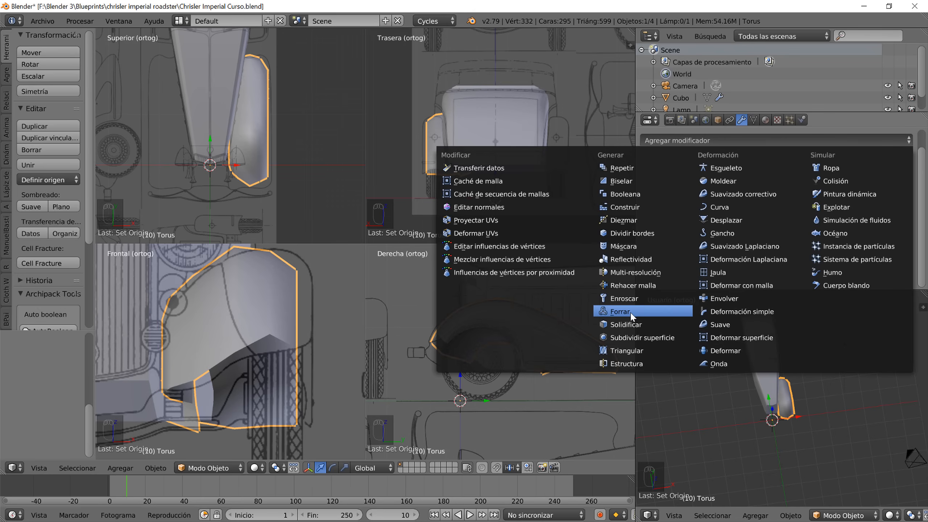
{"action": "left_click", "coordinate": [620, 259]}
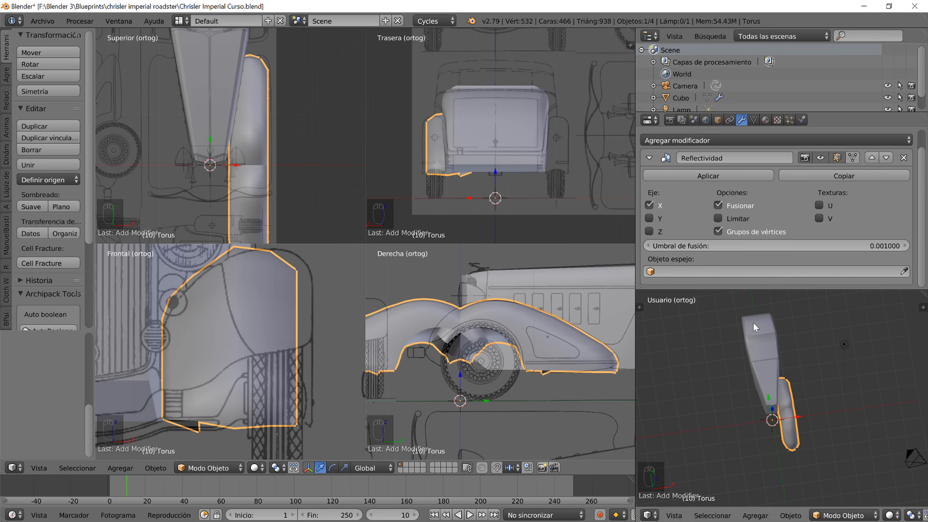
{"action": "left_click", "coordinate": [650, 206]}
{"action": "left_click", "coordinate": [648, 231]}
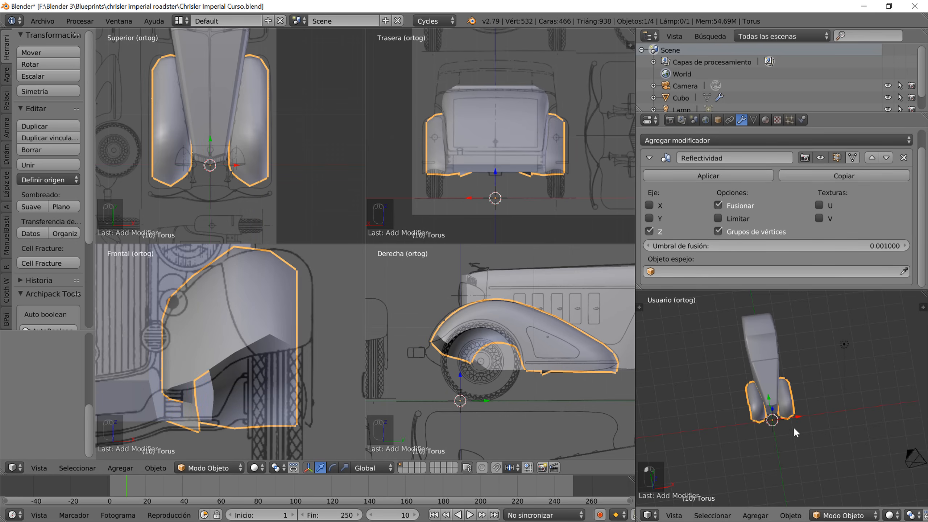
{"action": "scroll", "coordinate": [794, 428], "scroll_direction": "up", "scroll_amount": 4}
{"action": "middle_click_drag", "start_coordinate": [792, 430], "coordinate": [781, 408]}
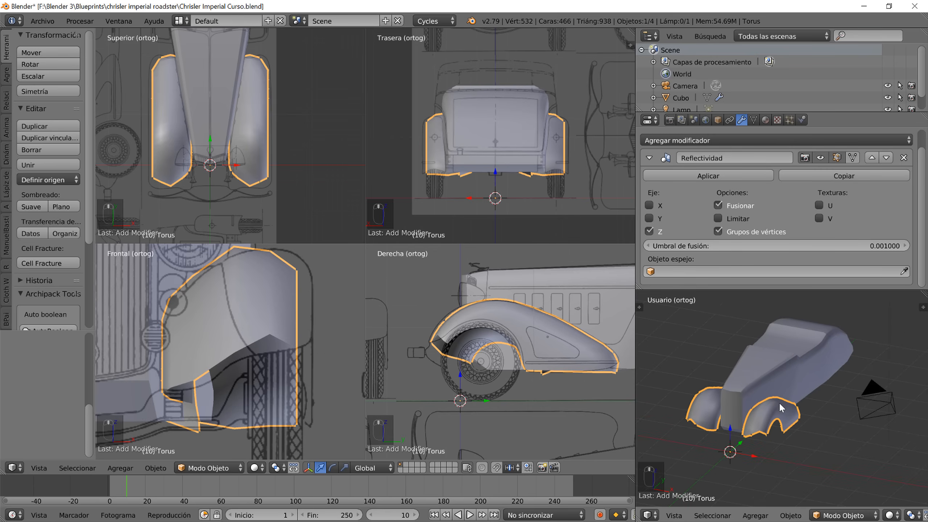
- Lock the camera to the view, slightly reorient the camera around the car, unlock it, and return to a user view
{"action": "key", "text": "KP_0"}
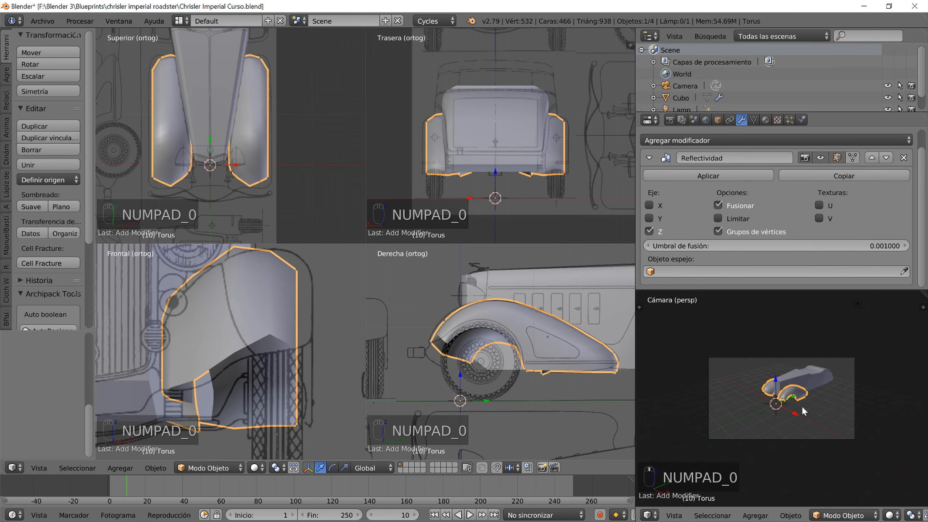
{"action": "key", "text": "n"}
{"action": "scroll", "coordinate": [875, 424], "scroll_direction": "down", "scroll_amount": 3}
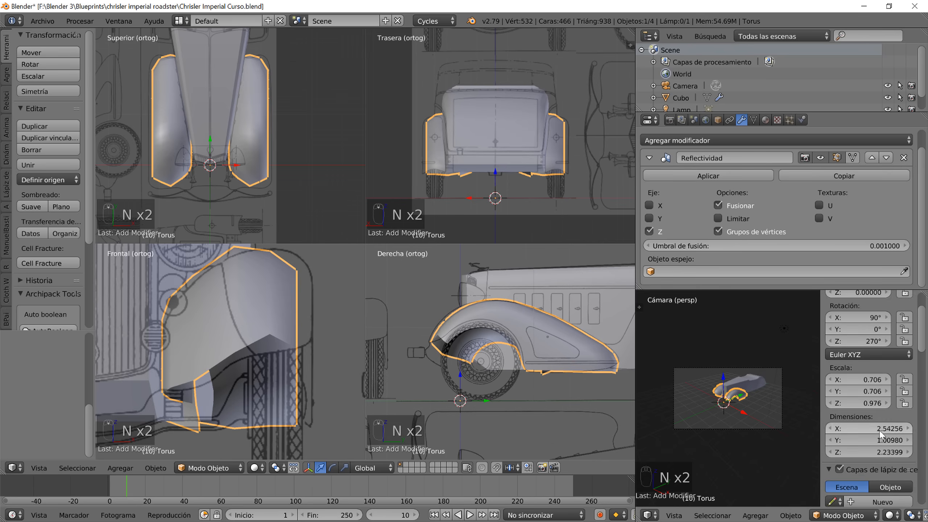
{"action": "scroll", "coordinate": [882, 435], "scroll_direction": "down", "scroll_amount": 8}
{"action": "left_click", "coordinate": [863, 431]}
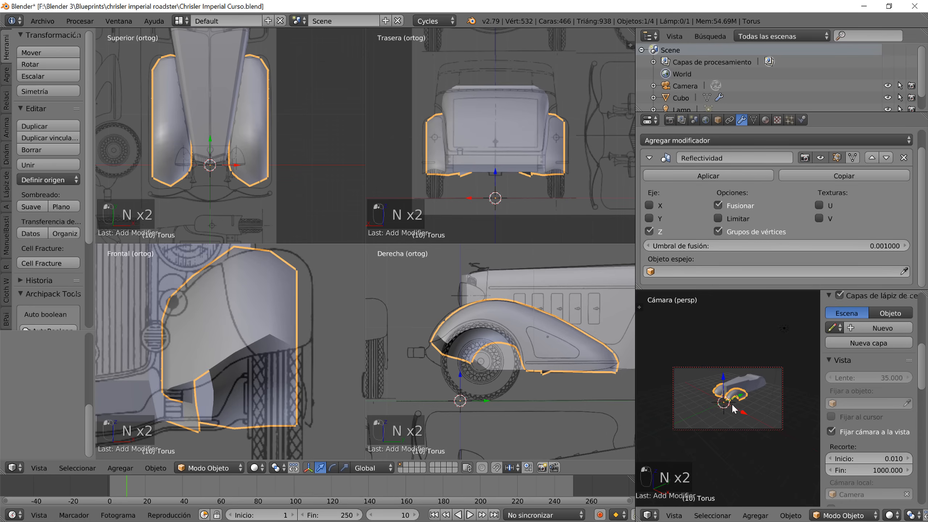
{"action": "middle_click_drag", "start_coordinate": [734, 407], "coordinate": [739, 408]}
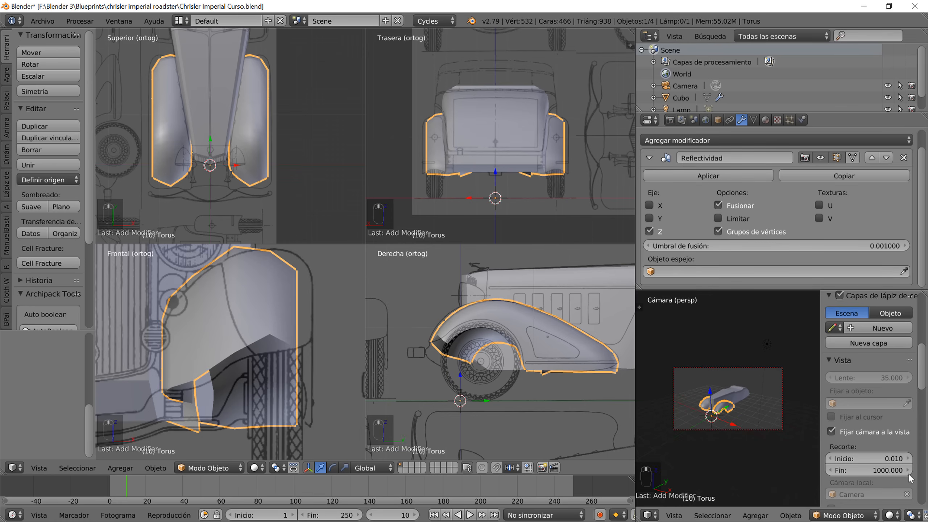
{"action": "left_click", "coordinate": [833, 433]}
{"action": "key", "text": "n"}
{"action": "scroll", "coordinate": [808, 431], "scroll_direction": "up", "scroll_amount": 4}
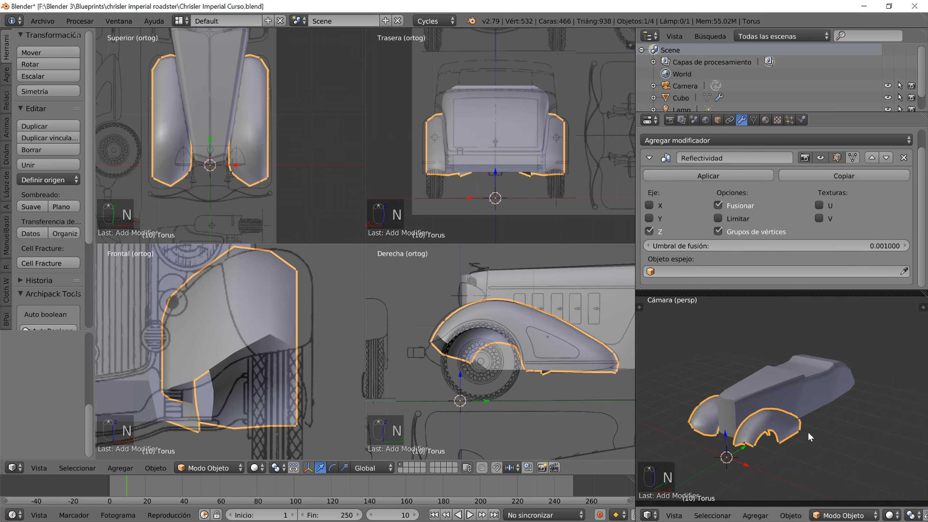
{"action": "mouse_move", "coordinate": [808, 432]}
{"action": "middle_mouse_down"}
{"action": "mouse_move", "coordinate": [795, 441]}
{"action": "mouse_move", "coordinate": [799, 450]}
{"action": "mouse_move", "coordinate": [803, 441]}
{"action": "middle_mouse_up"}
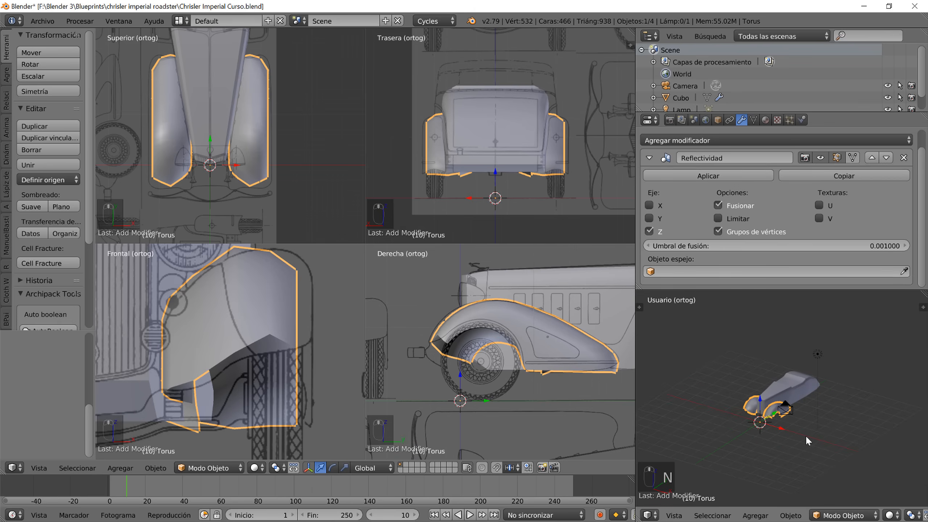
{"action": "scroll", "coordinate": [805, 435], "scroll_direction": "up", "scroll_amount": 5}
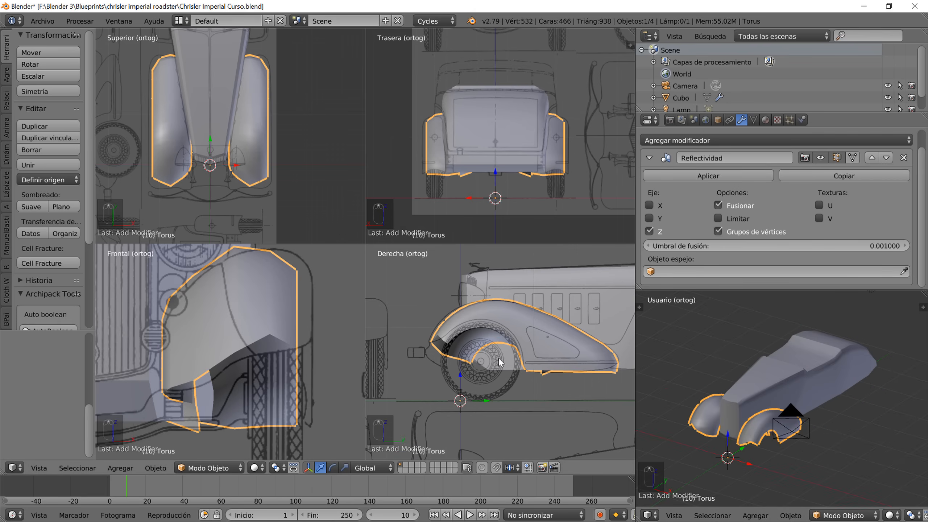
- Duplicate the mirrored front fenders in place and move the copy along the car to the rear wheels
{"action": "key", "text": "Tab"}
{"action": "key", "text": "Tab"}
{"action": "middle_click_drag", "start_coordinate": [590, 351], "coordinate": [380, 346], "text": "shift"}
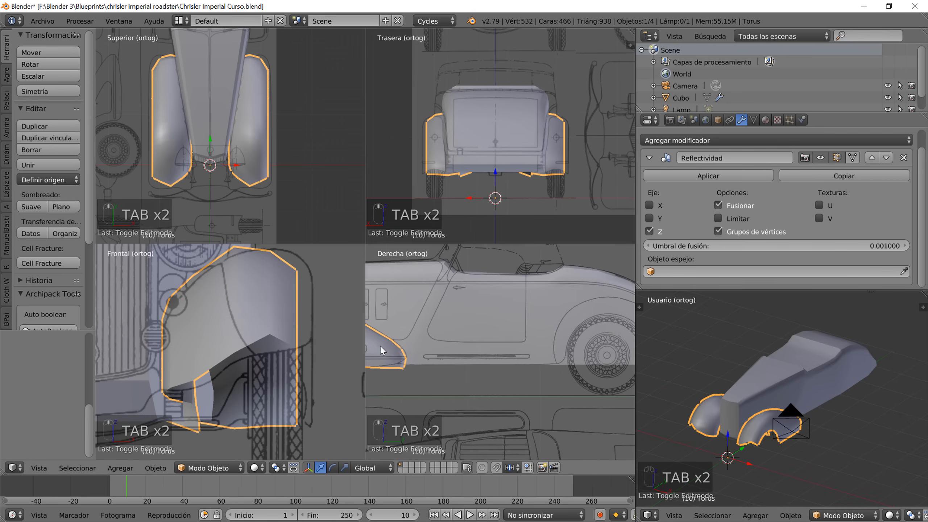
{"action": "middle_click_drag", "start_coordinate": [562, 343], "coordinate": [461, 348], "text": "shift"}
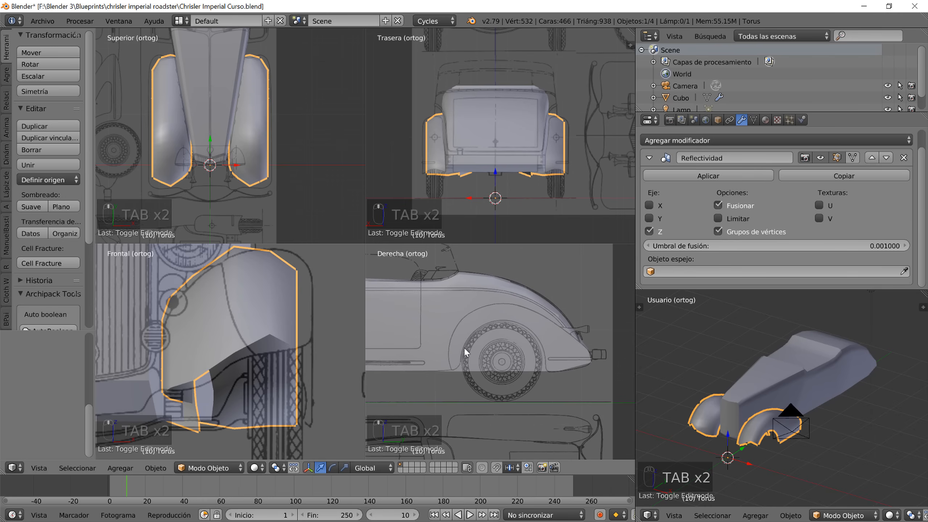
{"action": "middle_click_drag", "start_coordinate": [250, 71], "coordinate": [276, 102], "text": "shift"}
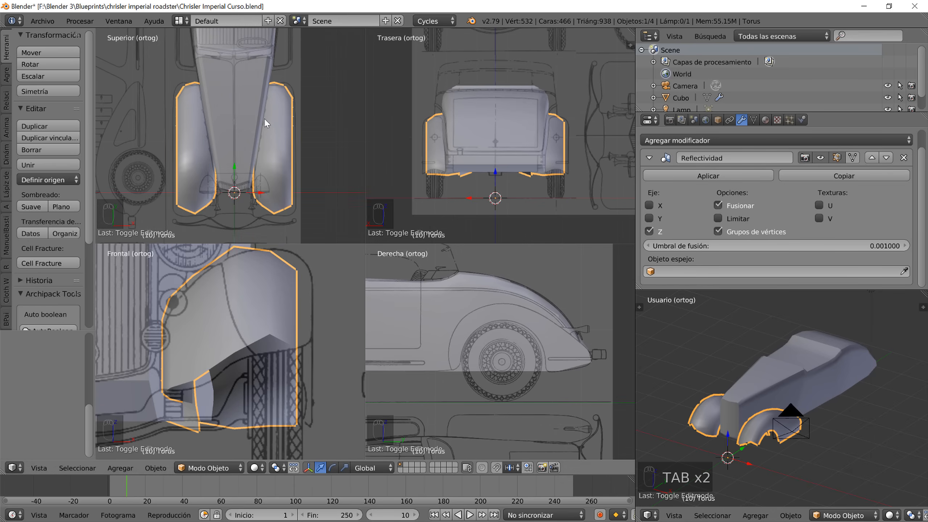
{"action": "middle_click_drag", "start_coordinate": [264, 118], "coordinate": [245, 78], "text": "shift"}
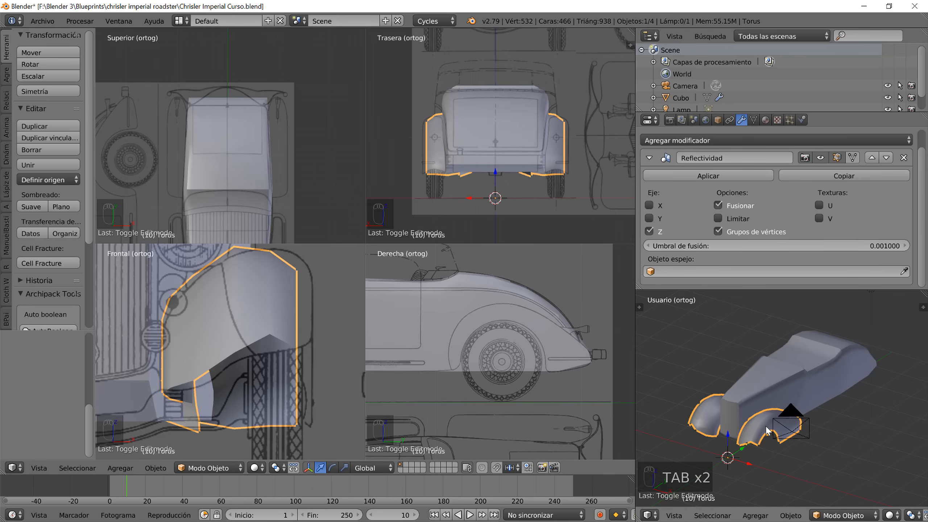
{"action": "right_click", "coordinate": [770, 438]}
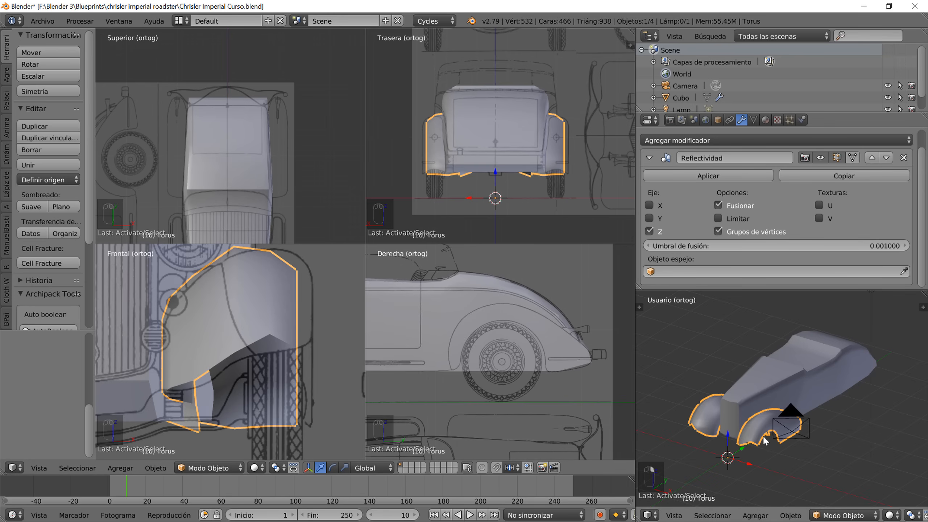
{"action": "key", "text": "shift+d"}
{"action": "right_click", "coordinate": [446, 226]}
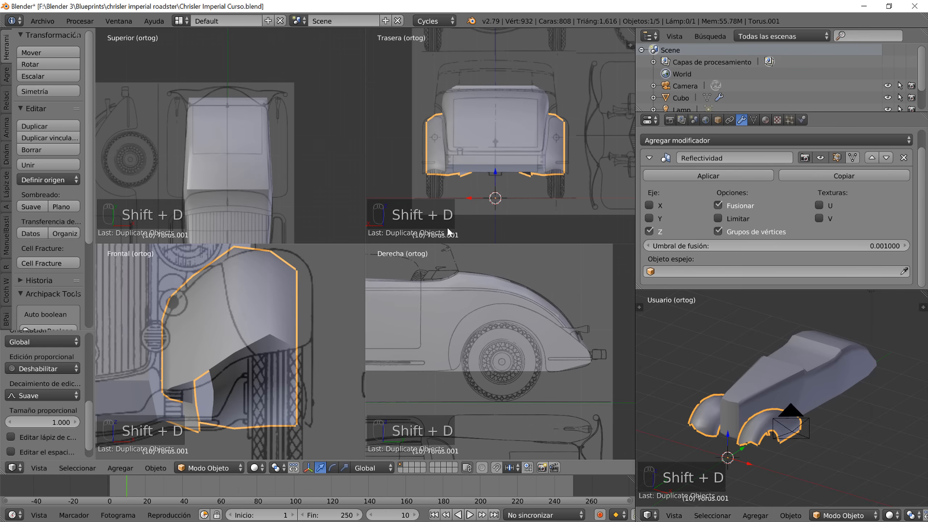
{"action": "scroll", "coordinate": [262, 183], "scroll_direction": "down", "scroll_amount": 4}
{"action": "right_click_drag", "start_coordinate": [234, 202], "coordinate": [240, 144]}
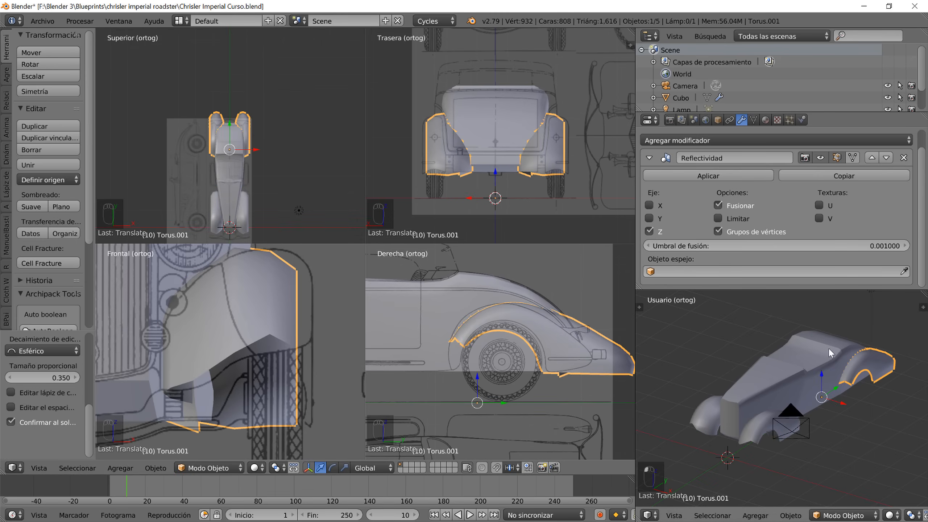
- Compare the copied fender with the blueprint's rear fender from the side and delete the copy
{"action": "key", "text": "KP_3"}
{"action": "middle_click_drag", "start_coordinate": [834, 387], "coordinate": [750, 360], "text": "shift"}
{"action": "scroll", "coordinate": [464, 348], "scroll_direction": "up", "scroll_amount": 3}
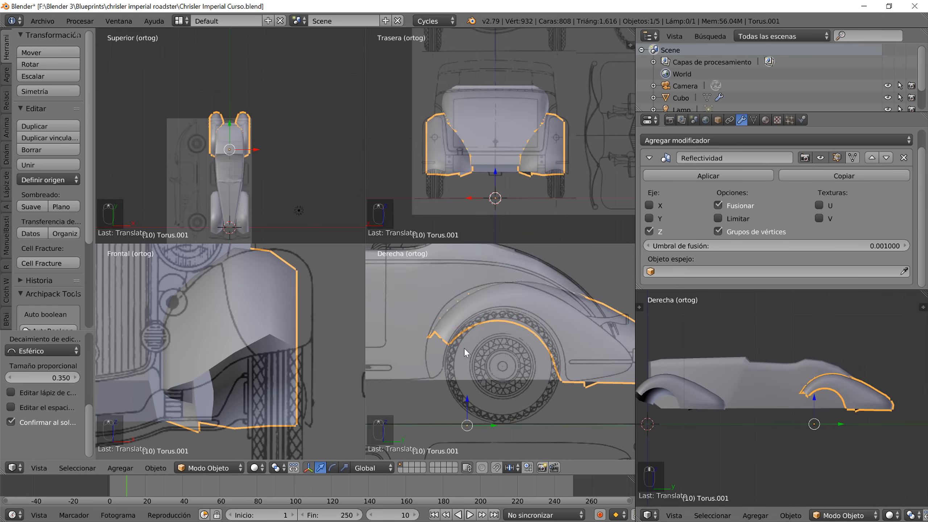
{"action": "middle_click_drag", "start_coordinate": [452, 347], "coordinate": [465, 329], "text": "shift"}
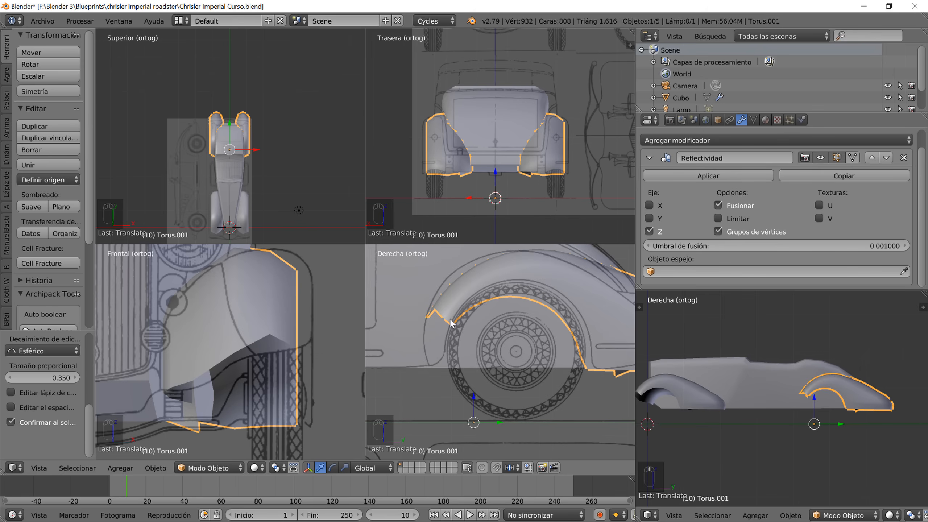
{"action": "scroll", "coordinate": [451, 322], "scroll_direction": "down", "scroll_amount": 2}
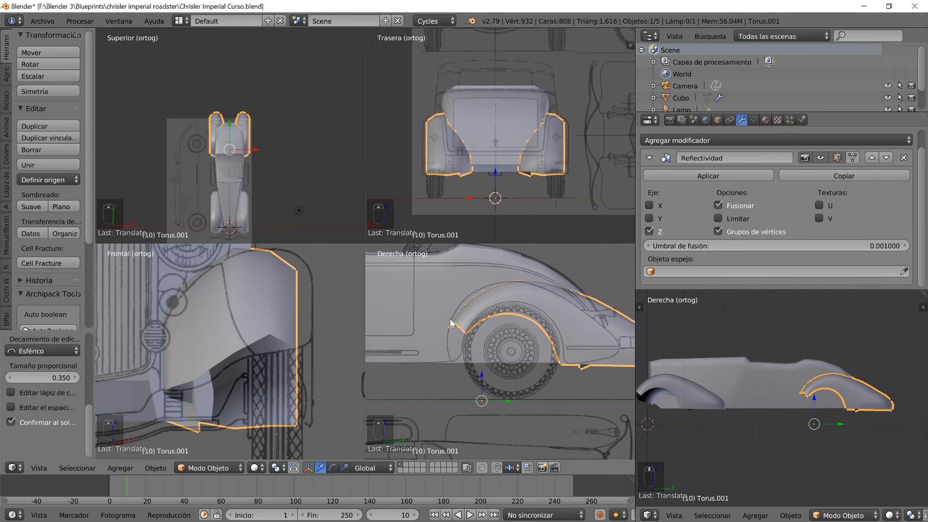
{"action": "key", "text": "x"}
{"action": "left_click", "coordinate": [449, 320]}
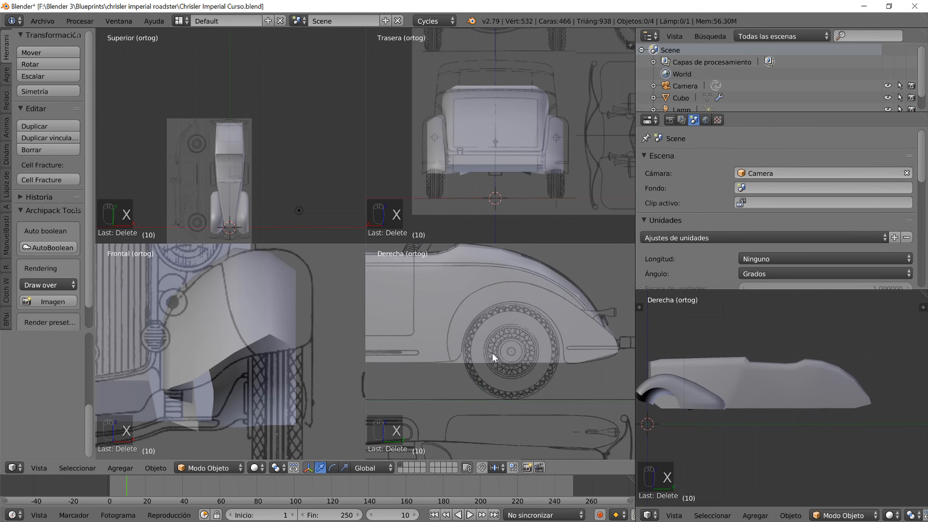
- Place the 3D cursor at the rear wheel's hub in the side view and add a torus mesh there
{"action": "left_click", "coordinate": [512, 351]}
{"action": "scroll", "coordinate": [511, 349], "scroll_direction": "up", "scroll_amount": 2}
{"action": "scroll", "coordinate": [508, 347], "scroll_direction": "up", "scroll_amount": 5}
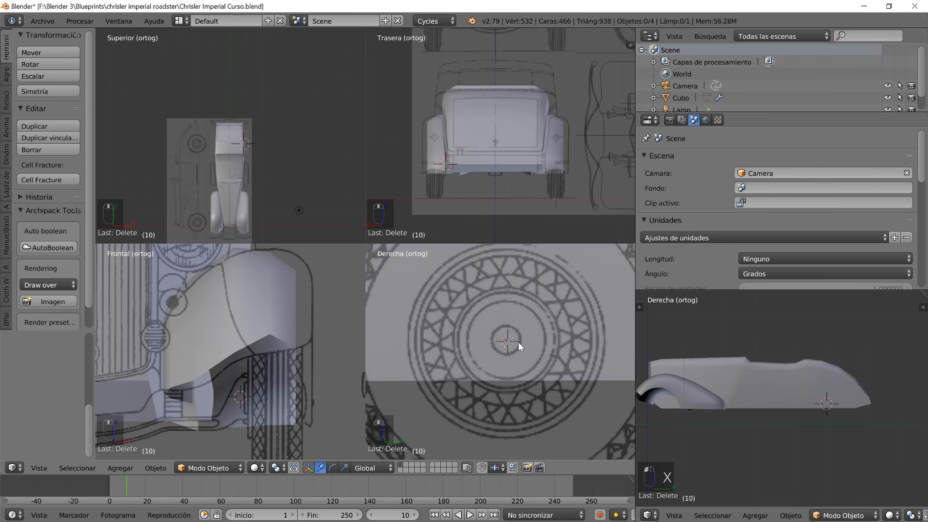
{"action": "scroll", "coordinate": [516, 341], "scroll_direction": "down", "scroll_amount": 5}
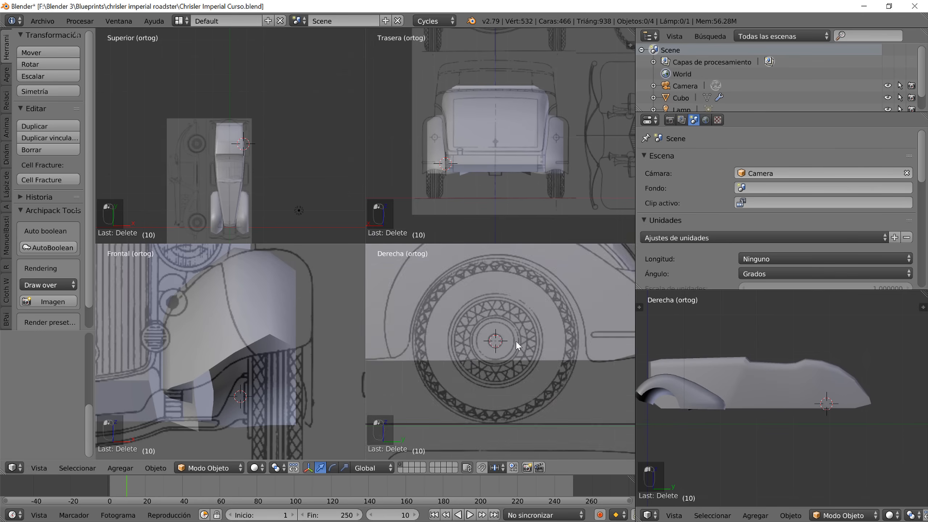
{"action": "key", "text": "shift+a"}
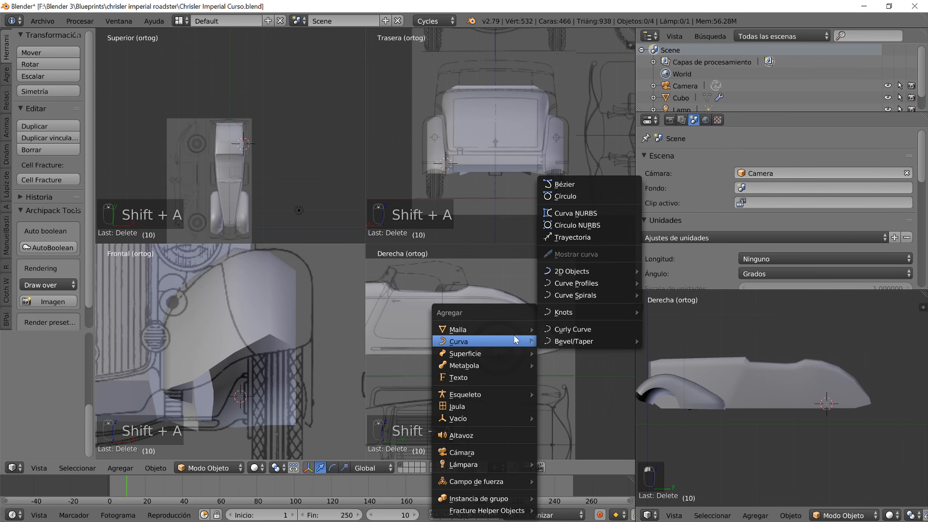
{"action": "mouse_move", "coordinate": [507, 329]}
{"action": "left_click", "coordinate": [570, 119]}
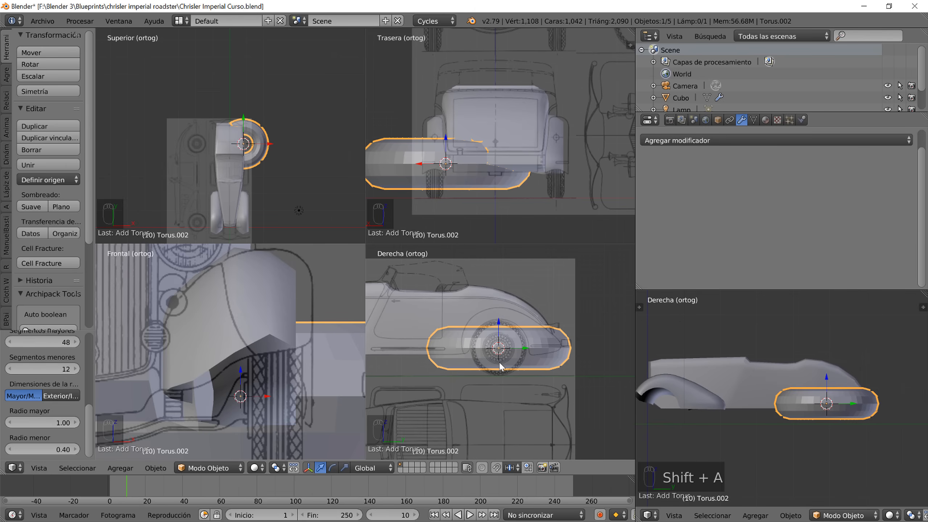
{"action": "type", "text": "rx90"}
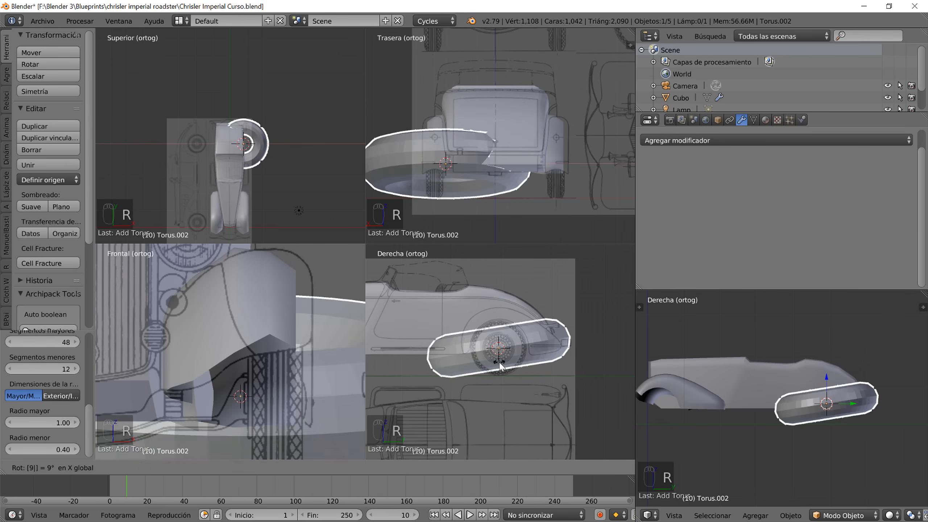
{"action": "key", "text": "BackSpace"}
{"action": "key", "text": "BackSpace"}
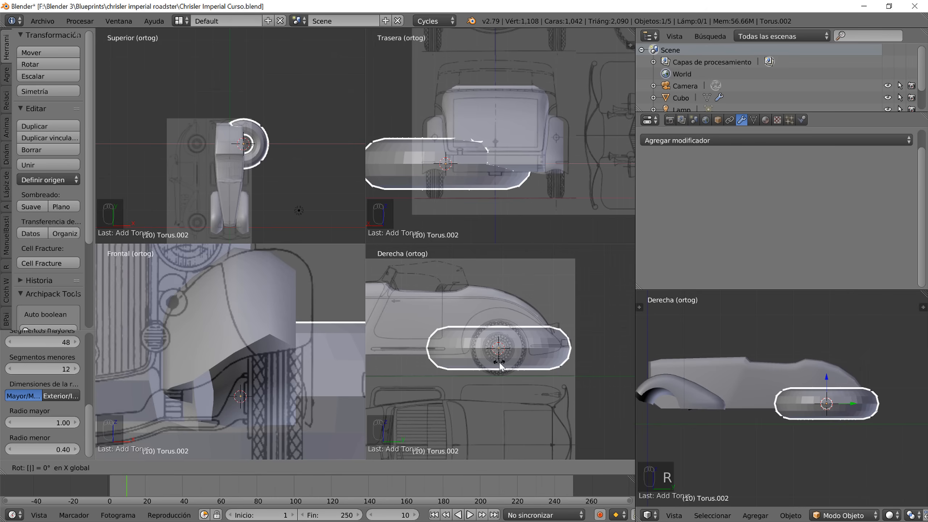
{"action": "right_click", "coordinate": [541, 369]}
- Rotate the torus 90 degrees about the global Y axis so it stands parallel to the rear wheel
{"action": "type", "text": "r"}
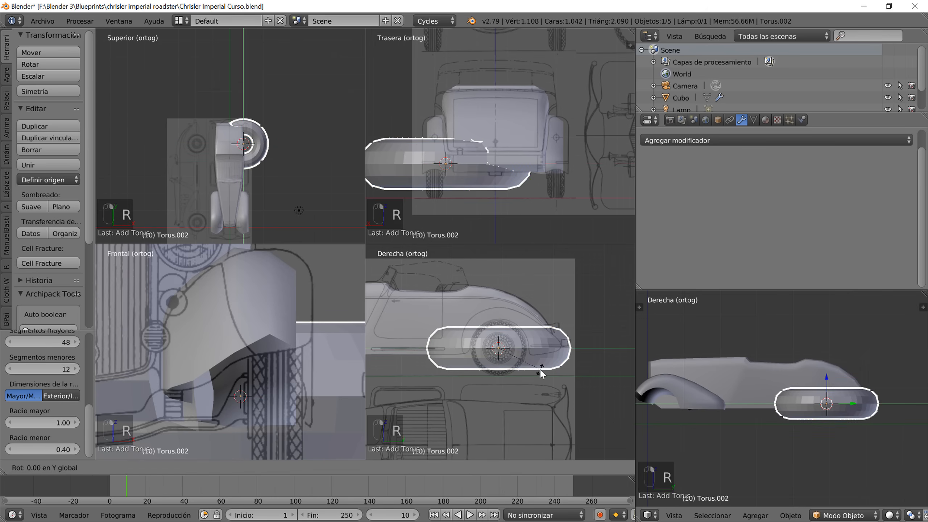
{"action": "type", "text": "y90"}
{"action": "key", "text": "Return"}
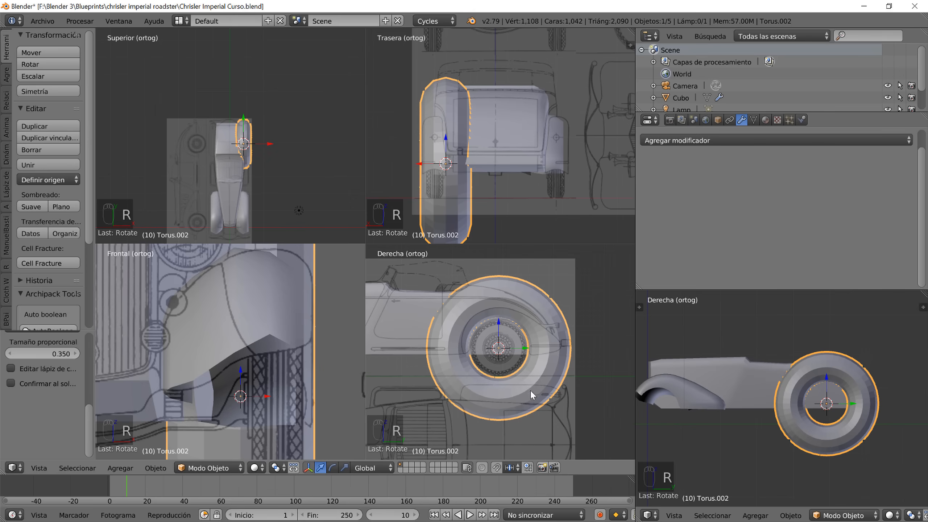
- Scale the torus down uniformly to approximate the blueprint's rear fender outline around the wheel
{"action": "middle_click_drag", "start_coordinate": [850, 416], "coordinate": [800, 452]}
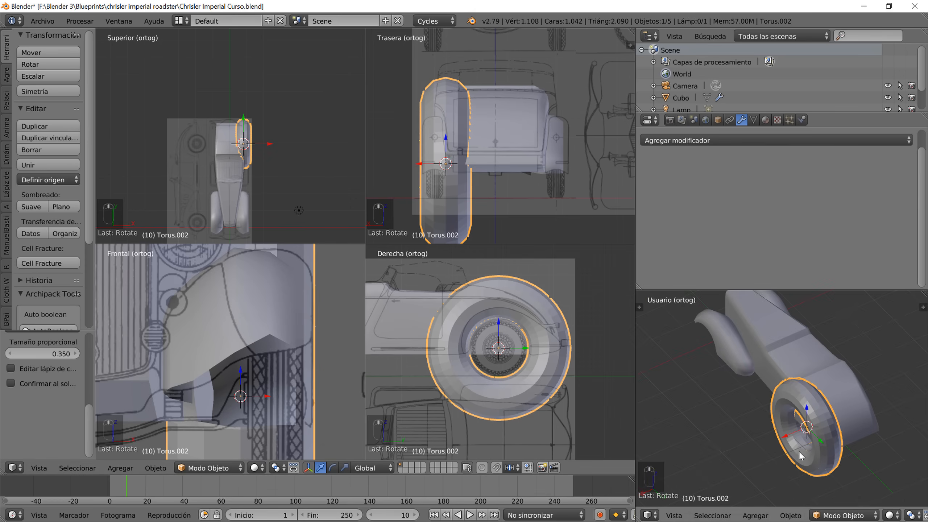
{"action": "key", "text": "s"}
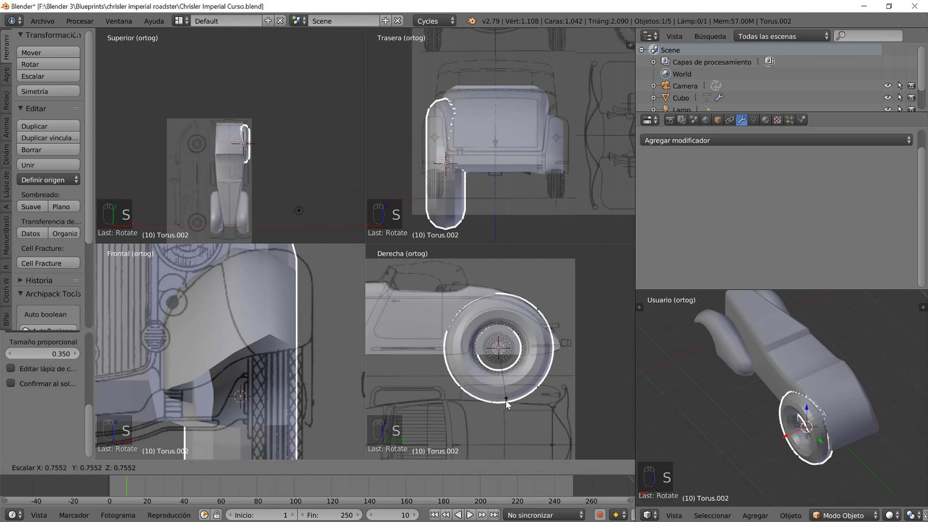
{"action": "left_click", "coordinate": [505, 394]}
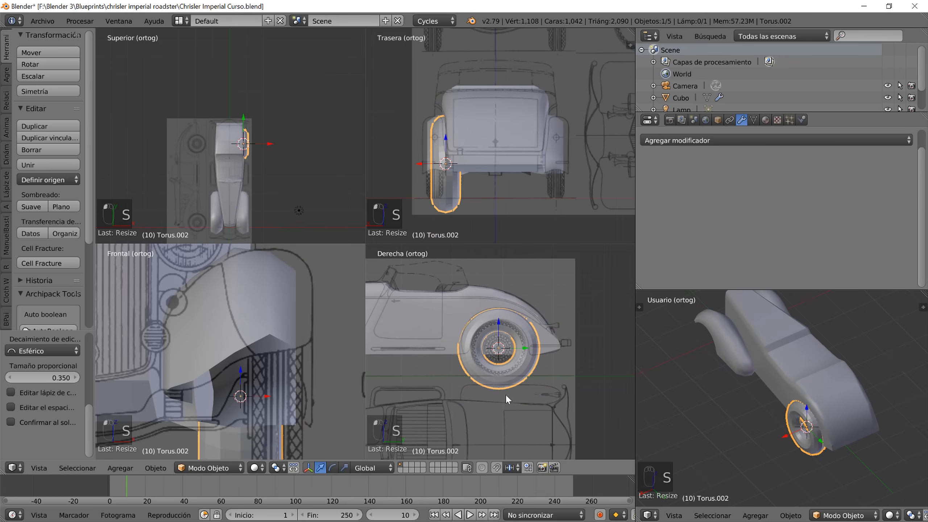
{"action": "scroll", "coordinate": [506, 395], "scroll_direction": "up", "scroll_amount": 2}
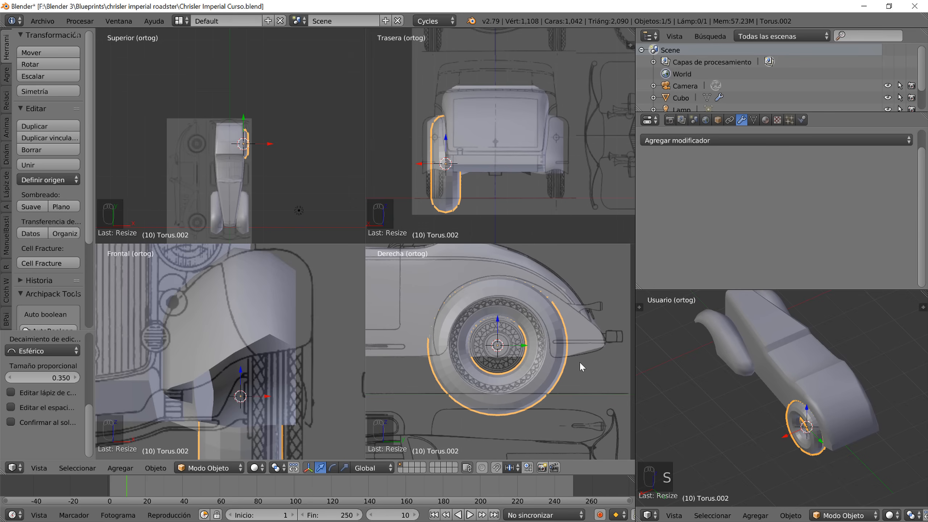
- Enter Edit Mode on the torus and disable proportional editing
{"action": "key", "text": "Tab"}
{"action": "key", "text": "Tab"}
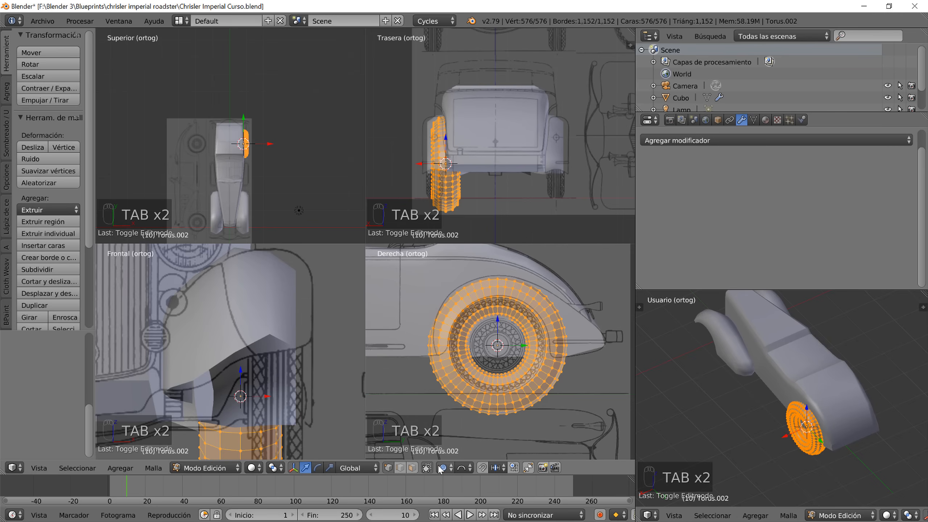
{"action": "key", "text": "o"}
{"action": "key", "text": "o"}
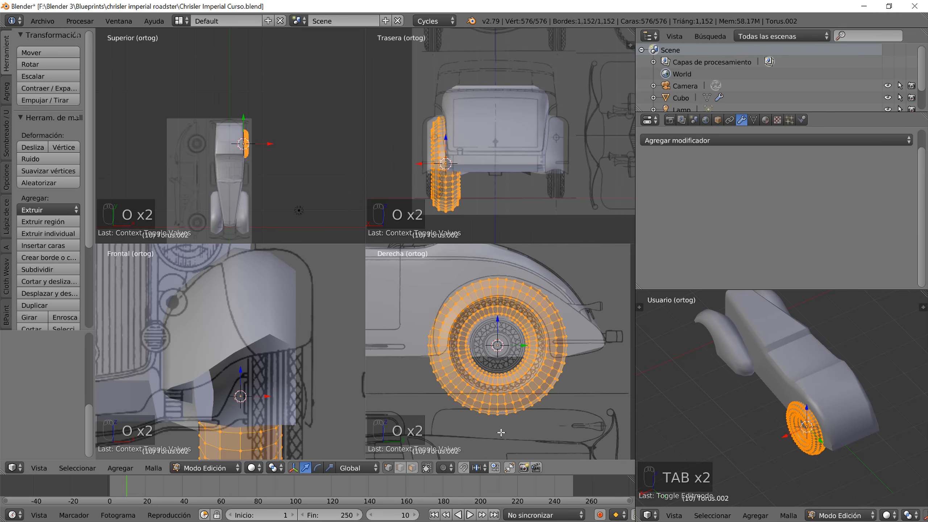
- Switch the torus mesh to face selection, turn off limiting selection to visible faces, and deselect everything
{"action": "left_click", "coordinate": [413, 469]}
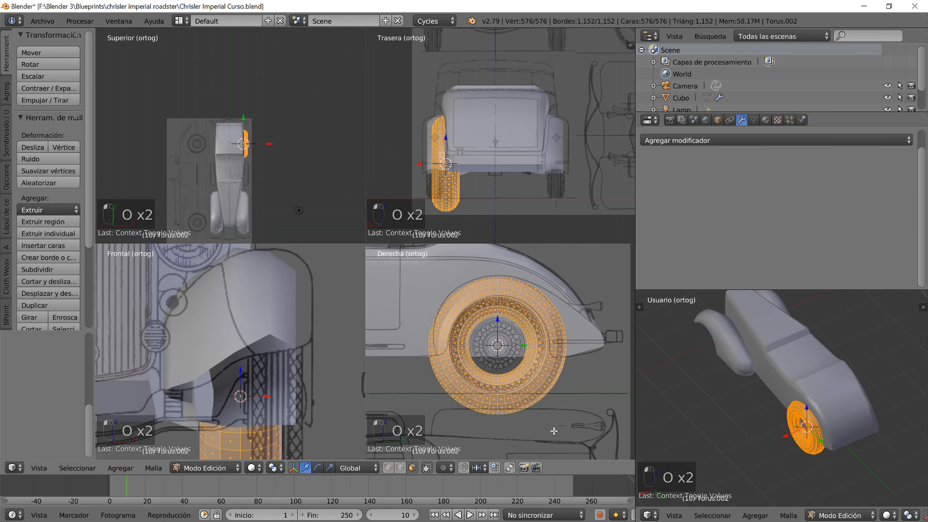
{"action": "left_click", "coordinate": [427, 468]}
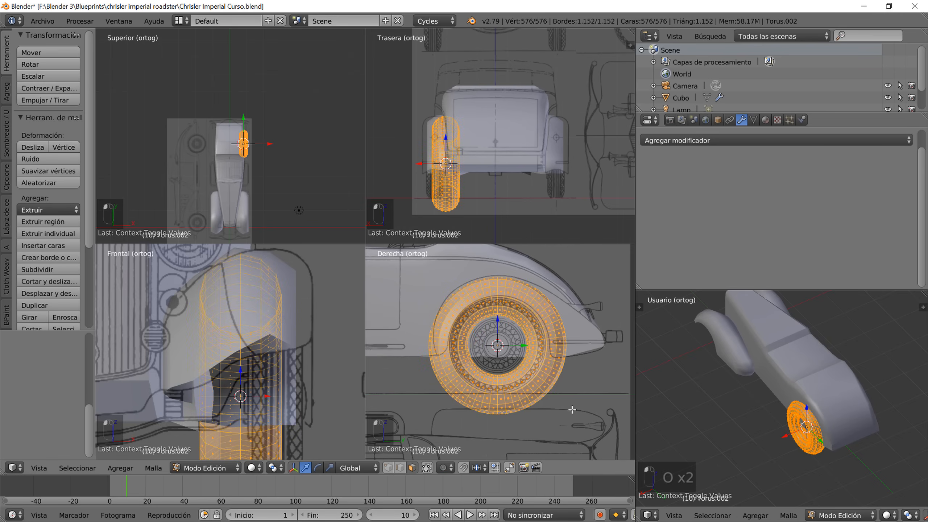
{"action": "middle_click_drag", "start_coordinate": [572, 409], "coordinate": [579, 401], "text": "shift"}
{"action": "key", "text": "a"}
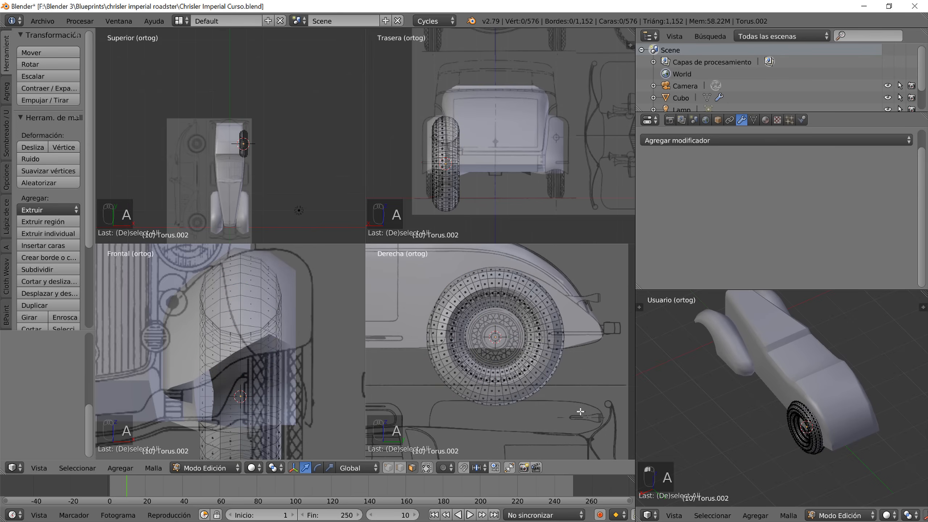
- Box-select the faces of the torus's lower half in the side view, delete them, and return to Object Mode
{"action": "key", "text": "v"}
{"action": "key", "text": "v"}
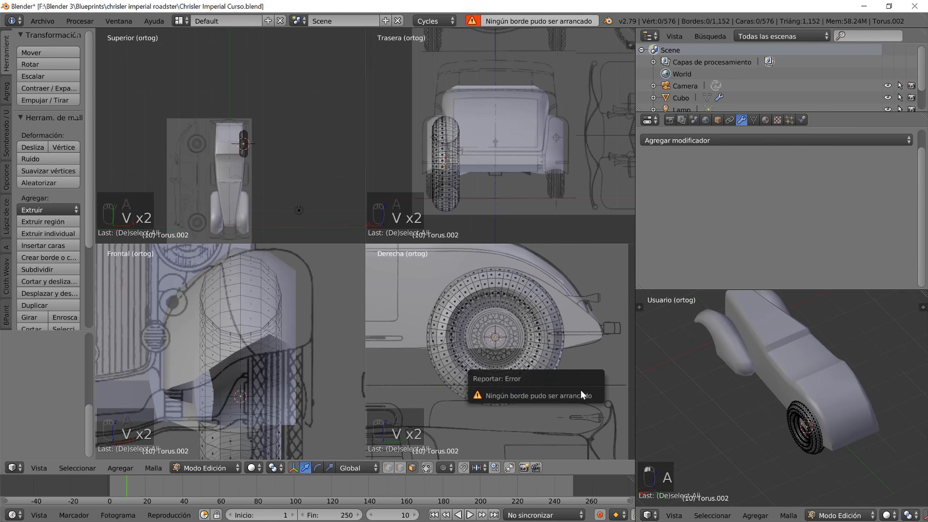
{"action": "key", "text": "b"}
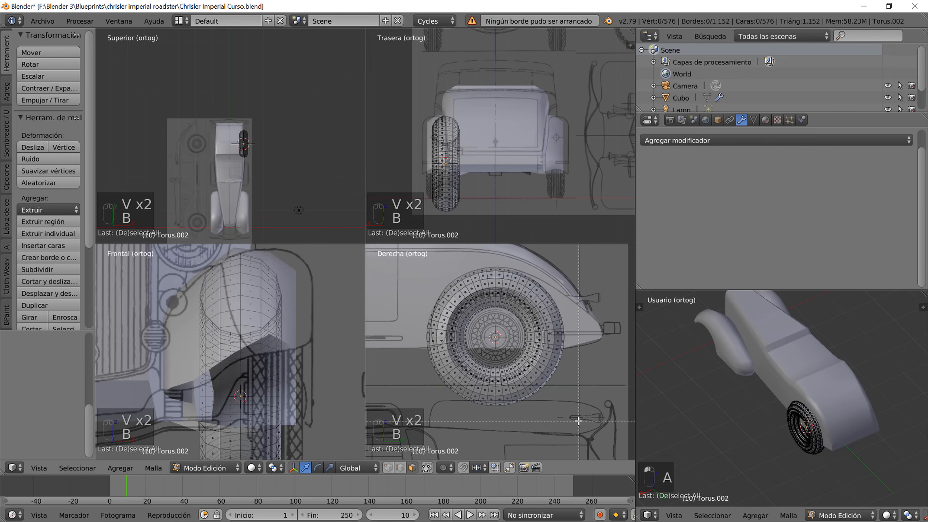
{"action": "left_click_drag", "start_coordinate": [578, 421], "coordinate": [394, 338]}
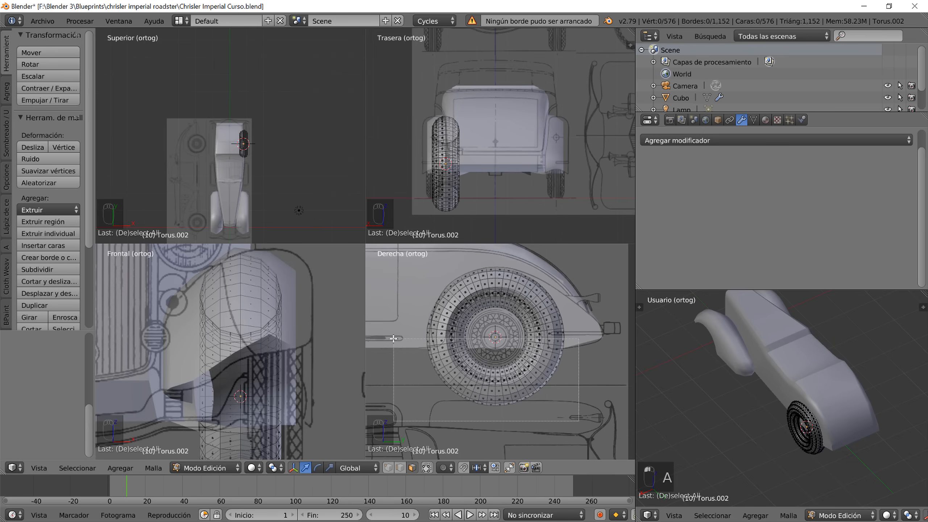
{"action": "key", "text": "x"}
{"action": "left_click", "coordinate": [493, 384]}
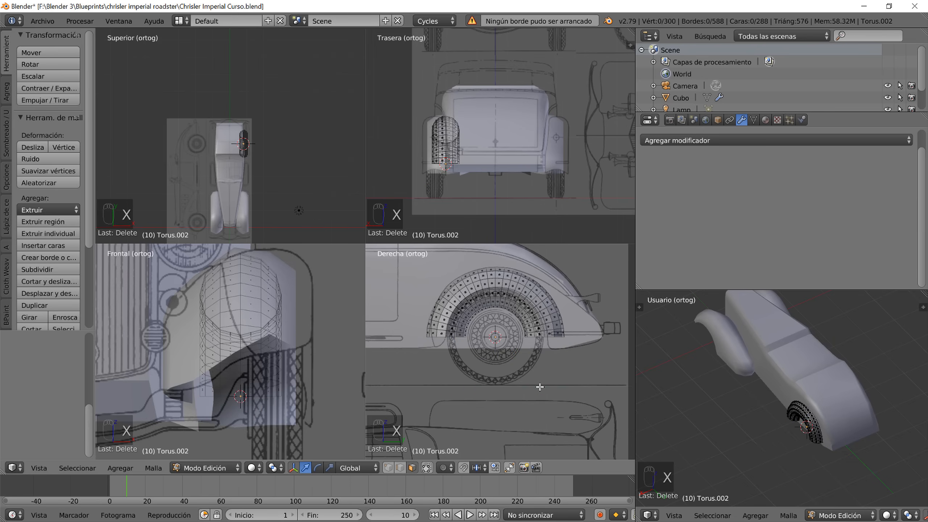
{"action": "key", "text": "Tab"}
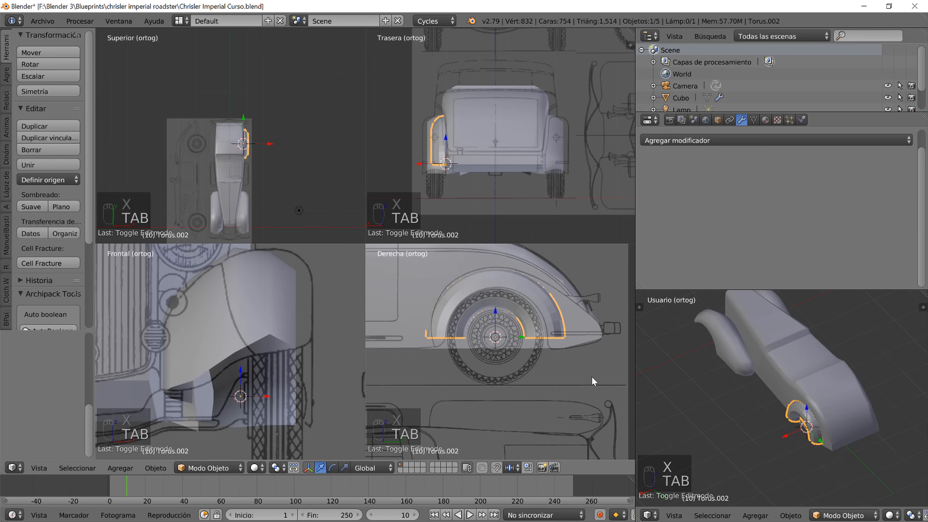
- Set the opacity of the Trasera background image to 0.113
{"action": "key", "text": "n"}
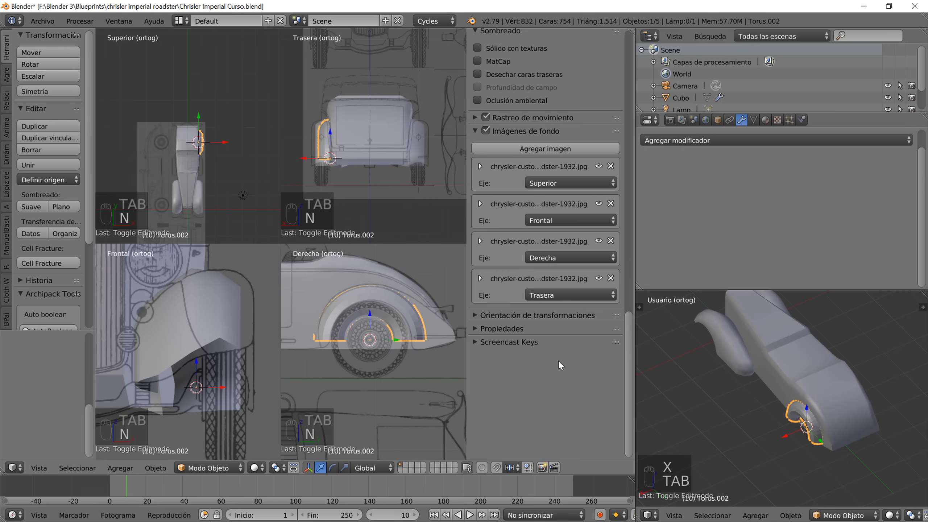
{"action": "left_click", "coordinate": [480, 278]}
{"action": "mouse_move", "coordinate": [502, 412]}
{"action": "left_mouse_down"}
{"action": "mouse_move", "coordinate": [431, 412]}
{"action": "mouse_move", "coordinate": [504, 408]}
{"action": "mouse_move", "coordinate": [495, 407]}
{"action": "left_mouse_up"}
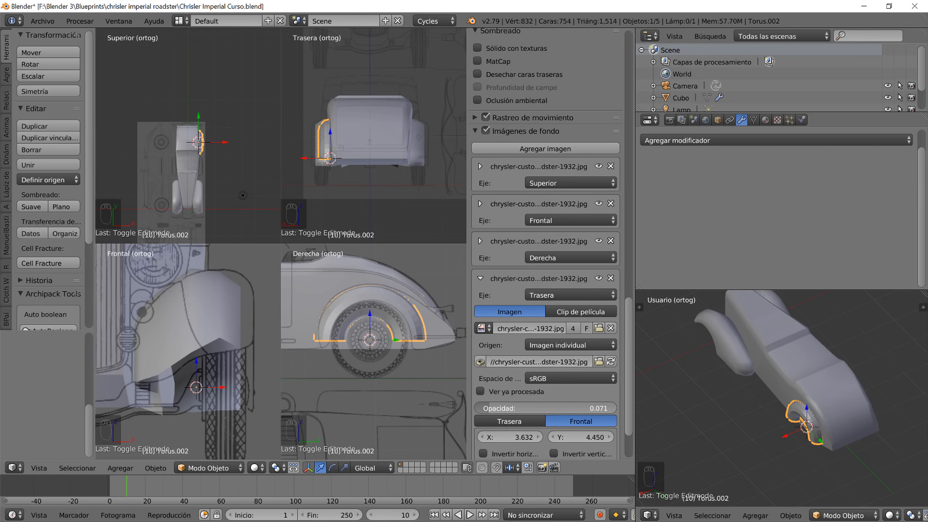
{"action": "left_click_drag", "start_coordinate": [494, 408], "coordinate": [501, 408]}
- Rename the car body object as cuerpo and hide it from the viewports
{"action": "right_click", "coordinate": [353, 272]}
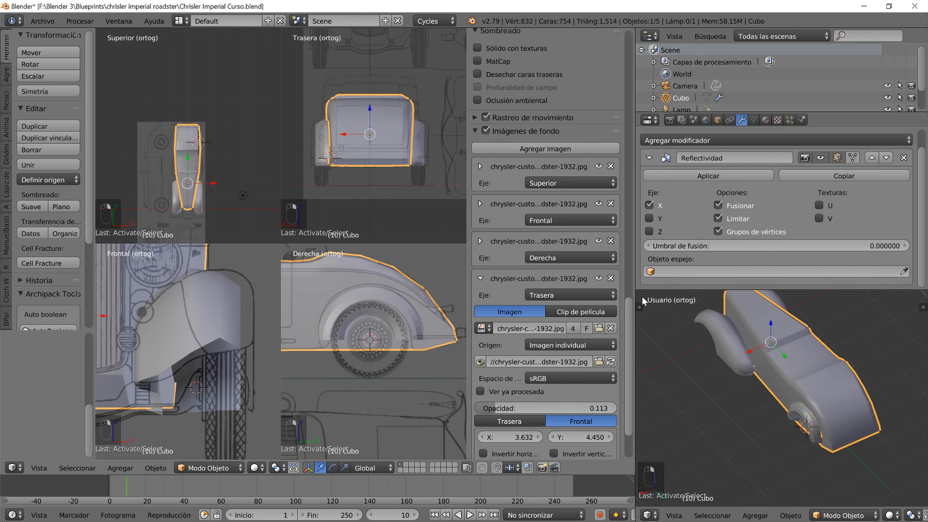
{"action": "scroll", "coordinate": [682, 88], "scroll_direction": "down", "scroll_amount": 1}
{"action": "double_click", "coordinate": [681, 84]}
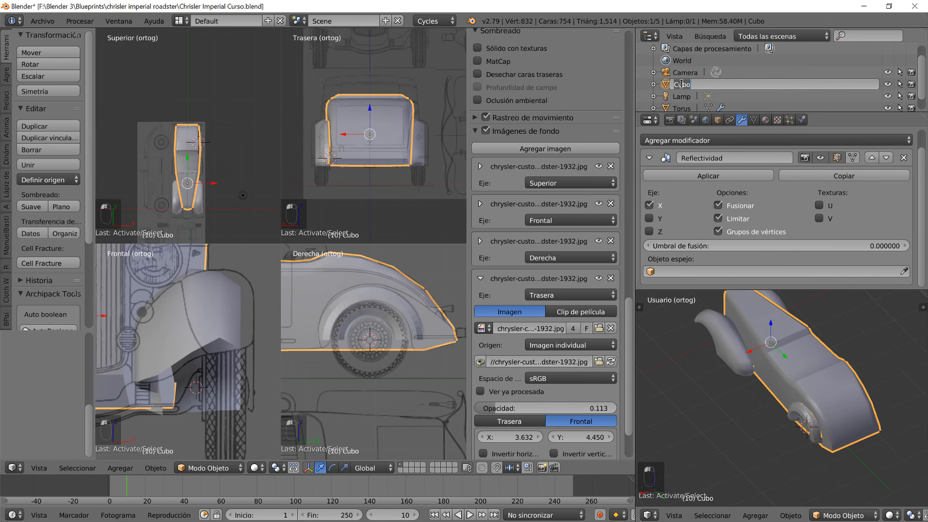
{"action": "type", "text": "cuerp"}
{"action": "key", "text": "Return"}
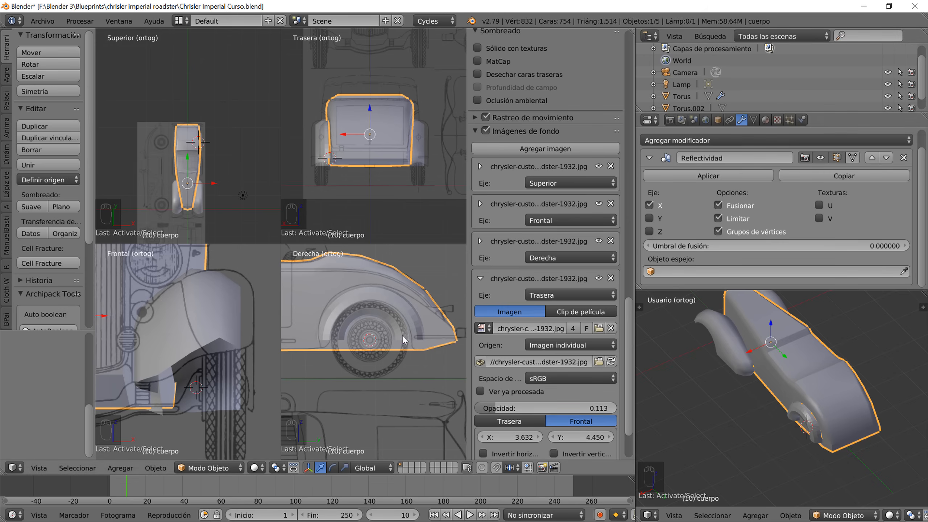
{"action": "key", "text": "h"}
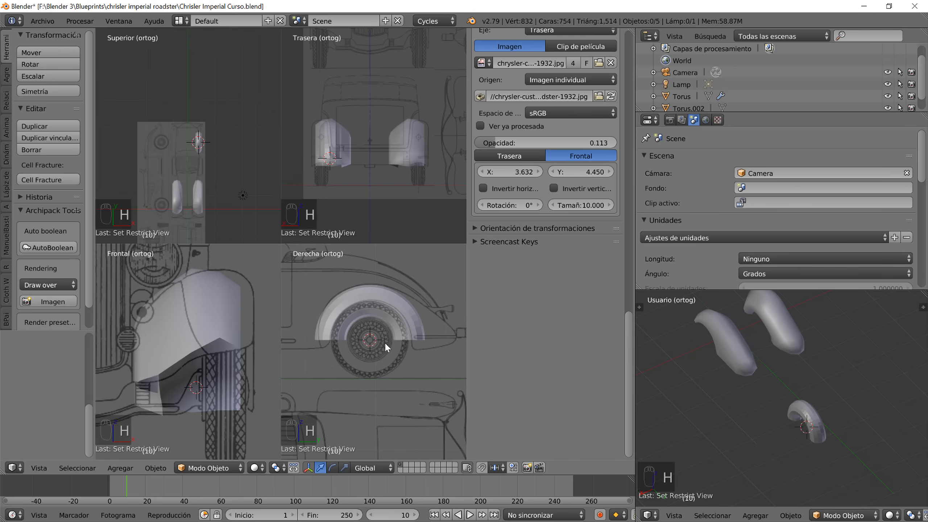
- Apply smooth shading to the rear fender torus and close both side panels for larger viewports
{"action": "scroll", "coordinate": [393, 347], "scroll_direction": "up", "scroll_amount": 2}
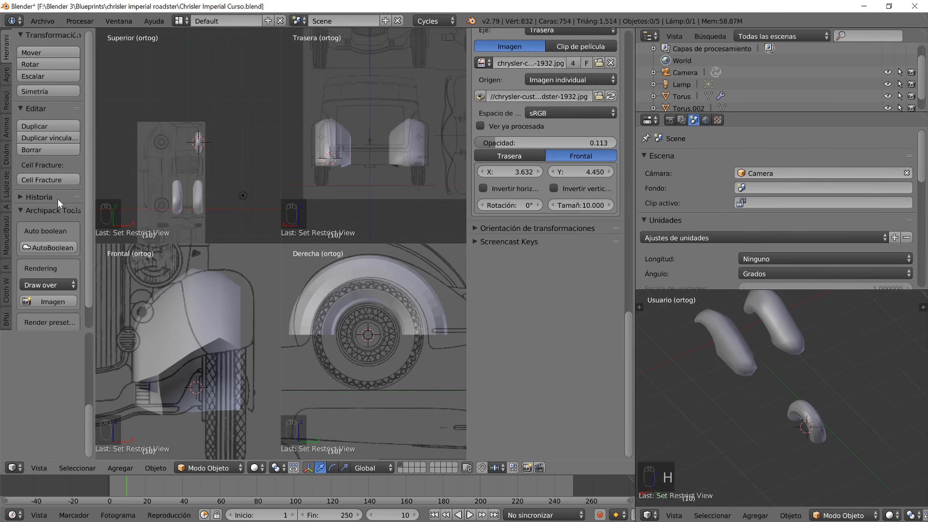
{"action": "right_click", "coordinate": [309, 295]}
{"action": "left_click", "coordinate": [27, 209]}
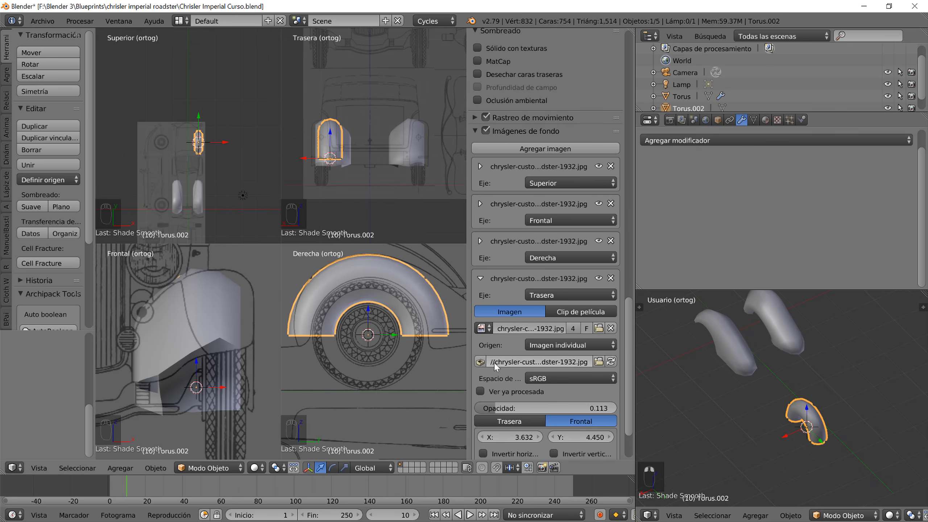
{"action": "key", "text": "n"}
{"action": "key", "text": "t"}
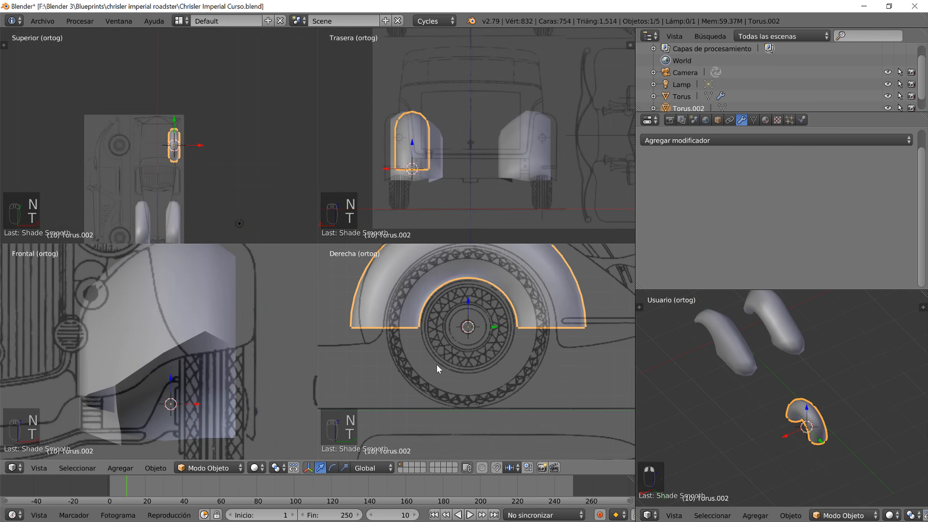
{"action": "middle_click_drag", "start_coordinate": [474, 322], "coordinate": [464, 373], "text": "shift"}
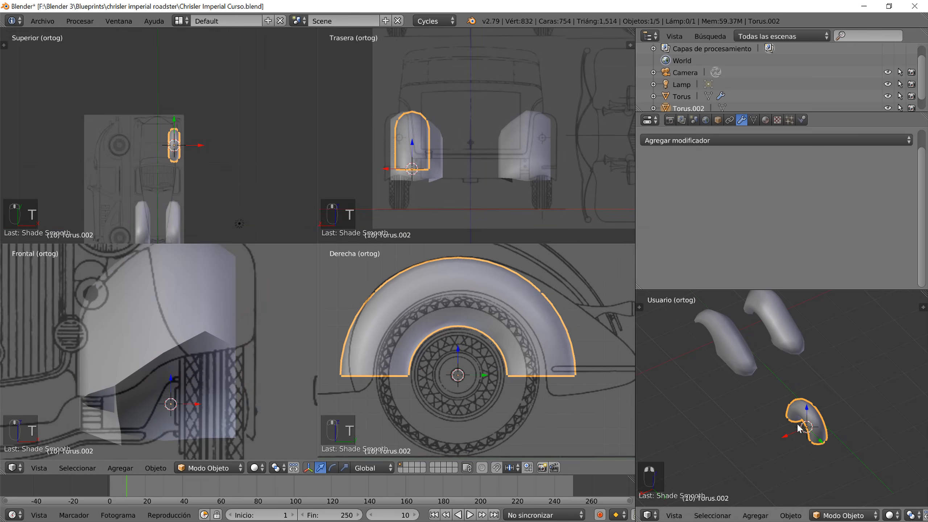
- Return to Edit Mode on the rear fender torus and undo the deletion of its lower half
{"action": "key", "text": "Tab"}
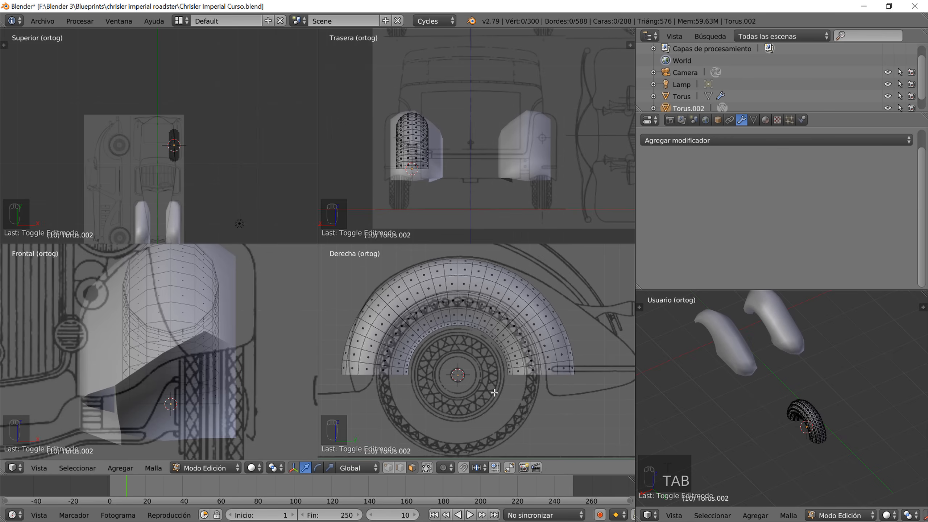
{"action": "key", "text": "ctrl+z"}
{"action": "key", "text": "ctrl+z"}
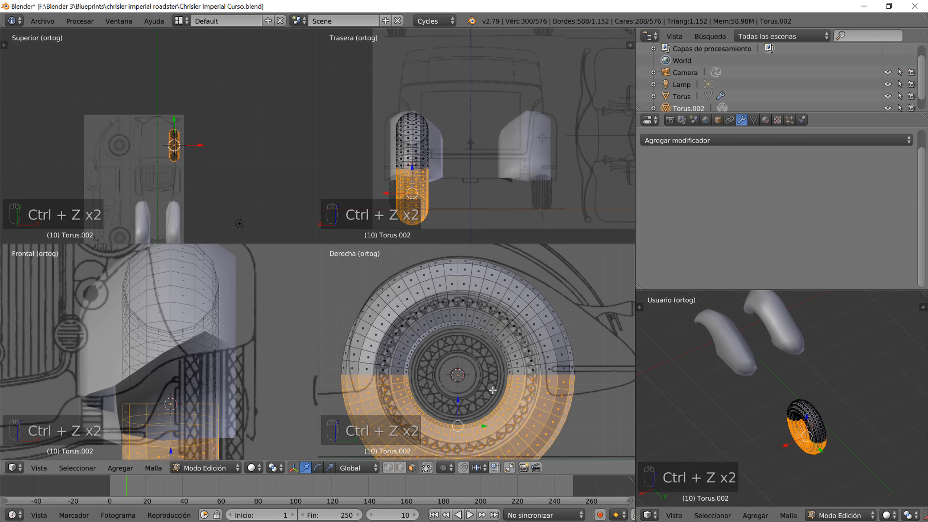
{"action": "middle_click_drag", "start_coordinate": [500, 402], "coordinate": [513, 331], "text": "shift"}
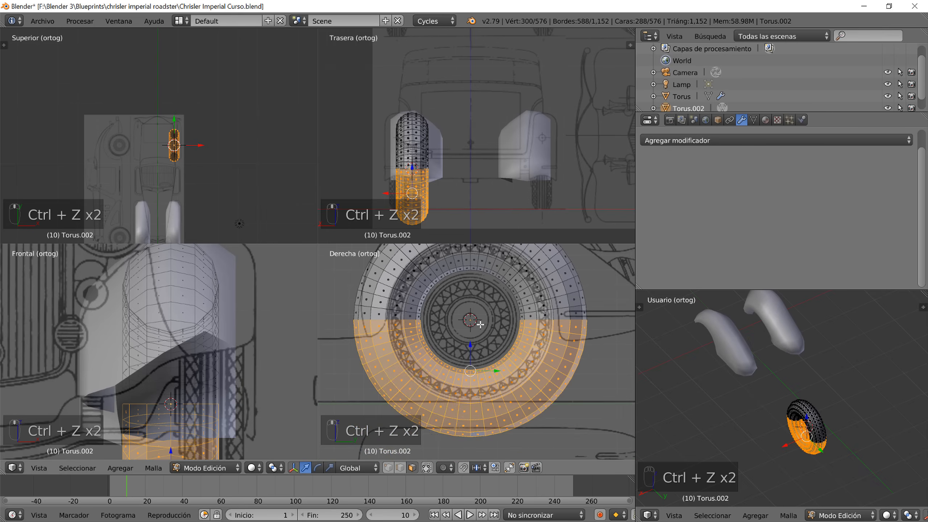
- Circle-deselect the uppermost row of selected faces at both sides of the torus and delete the remaining selected faces
{"action": "key", "text": "c"}
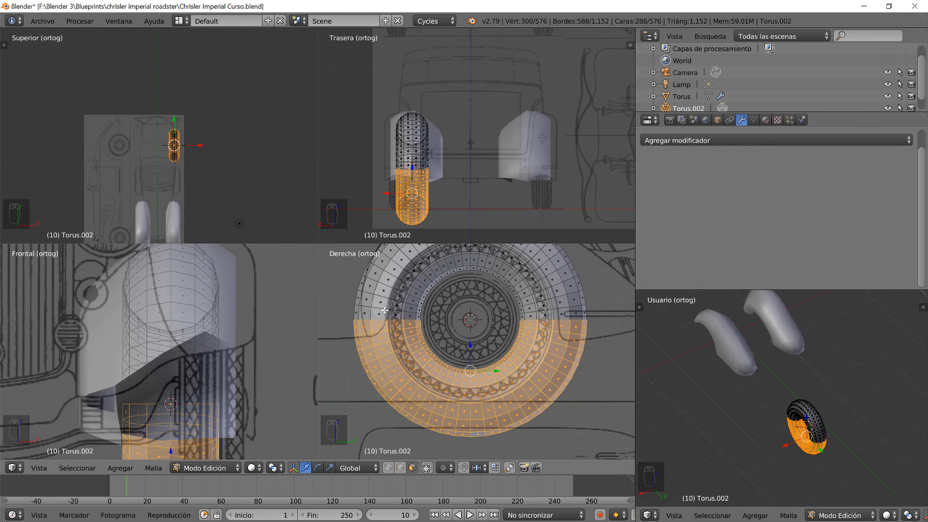
{"action": "mouse_move", "coordinate": [407, 316]}
{"action": "middle_mouse_down"}
{"action": "mouse_move", "coordinate": [421, 316]}
{"action": "mouse_move", "coordinate": [354, 322]}
{"action": "mouse_move", "coordinate": [400, 320]}
{"action": "mouse_move", "coordinate": [472, 293]}
{"action": "mouse_move", "coordinate": [601, 328]}
{"action": "middle_mouse_up"}
{"action": "right_click", "coordinate": [599, 319]}
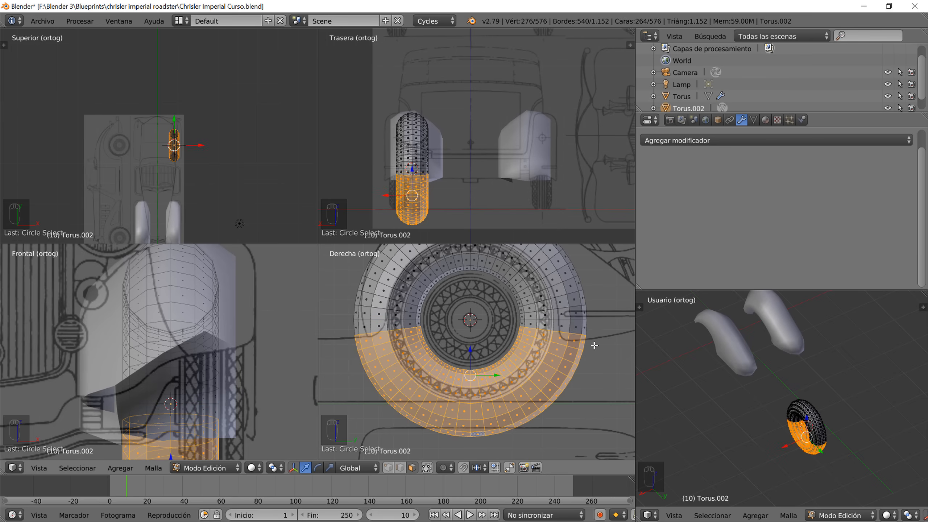
{"action": "key", "text": "x"}
{"action": "left_click", "coordinate": [533, 373]}
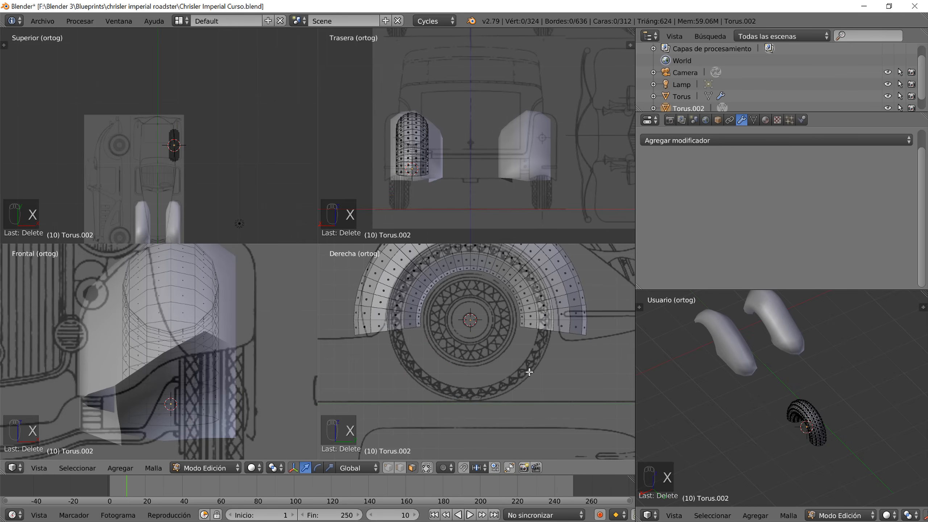
{"action": "scroll", "coordinate": [529, 367], "scroll_direction": "down", "scroll_amount": 2}
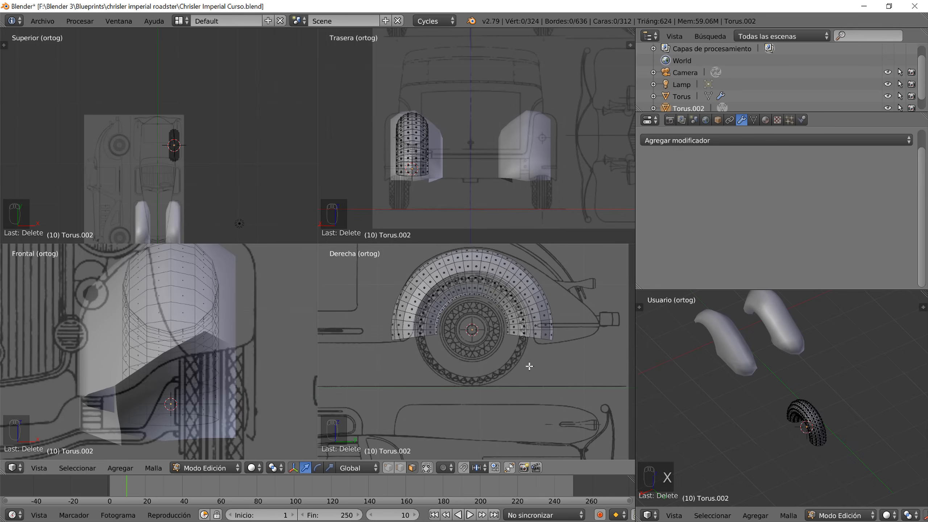
- Apply smooth shading to the trimmed rear fender in Object Mode and return to Edit Mode
{"action": "key", "text": "n"}
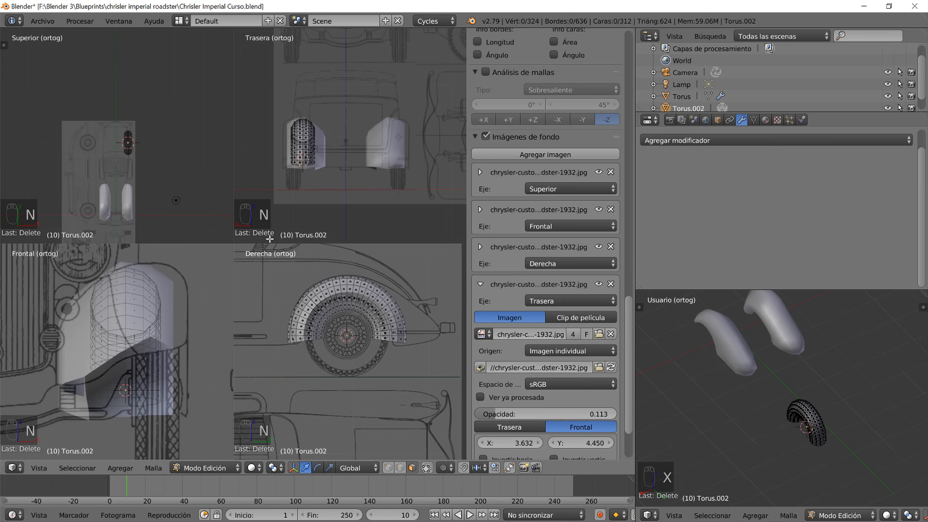
{"action": "key", "text": "n"}
{"action": "key", "text": "t"}
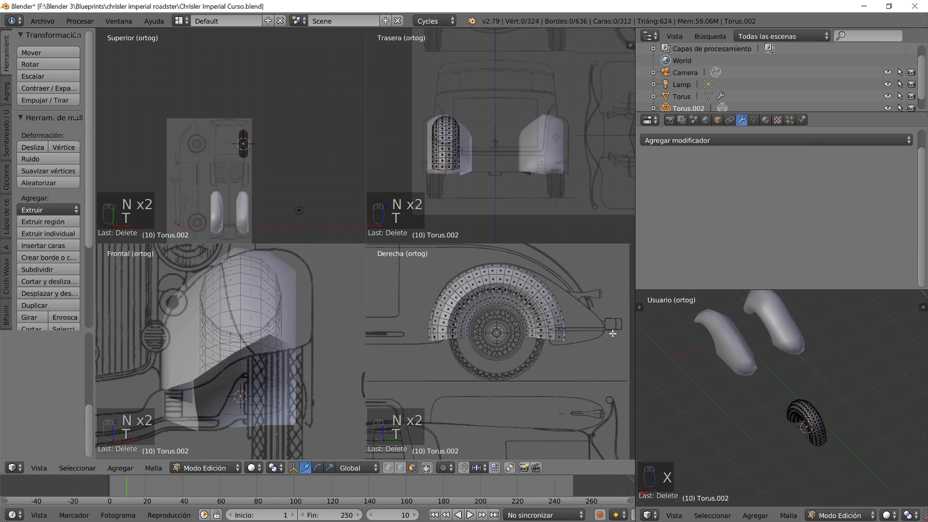
{"action": "key", "text": "Tab"}
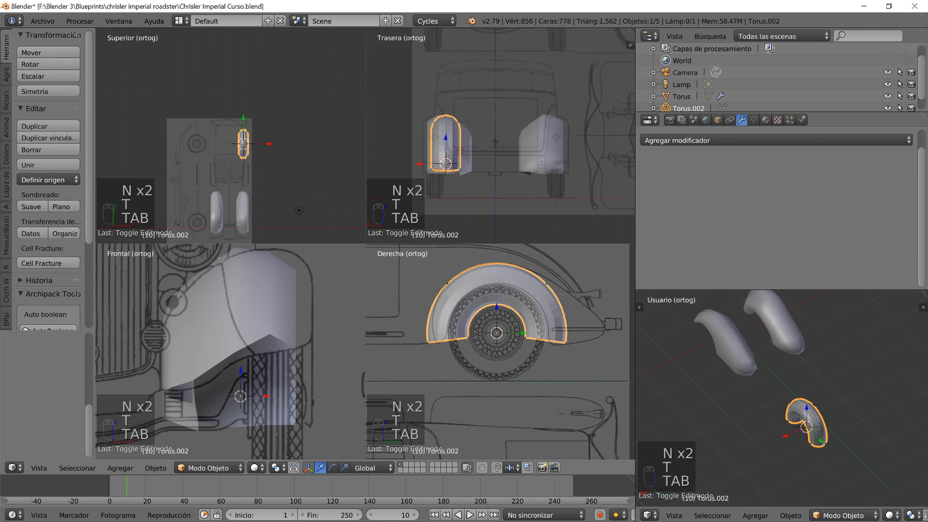
{"action": "left_click", "coordinate": [31, 207]}
{"action": "key", "text": "Tab"}
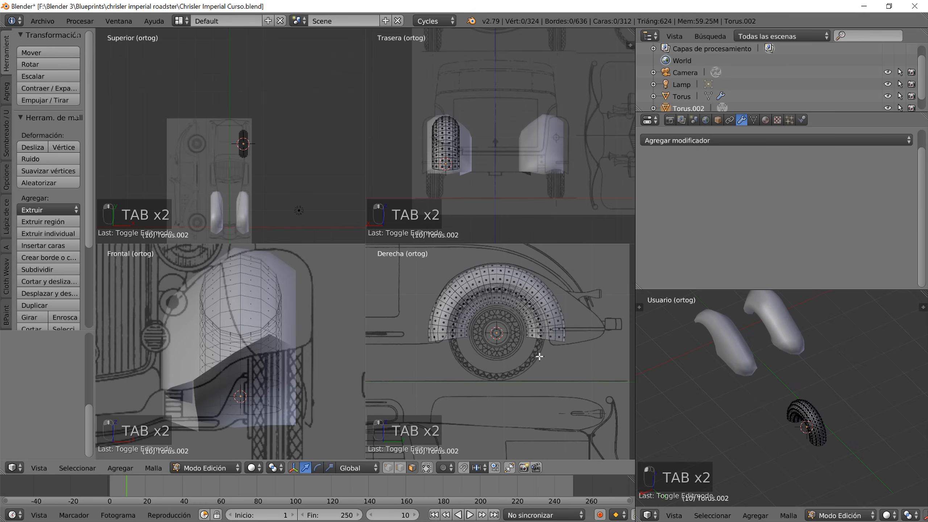
- Select two adjacent outer faces near the fender's rear end and enable proportional editing with Suave falloff
{"action": "scroll", "coordinate": [820, 456], "scroll_direction": "up", "scroll_amount": 8}
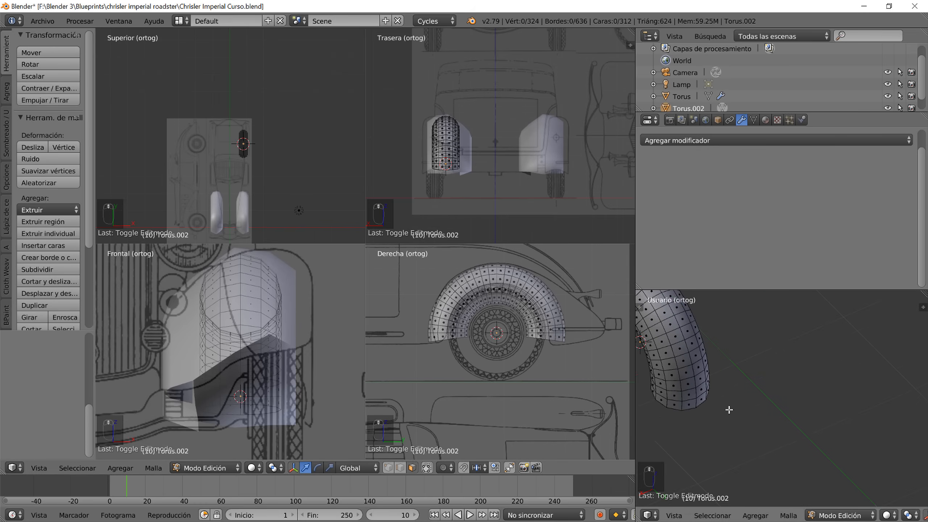
{"action": "middle_click_drag", "start_coordinate": [729, 410], "coordinate": [711, 424]}
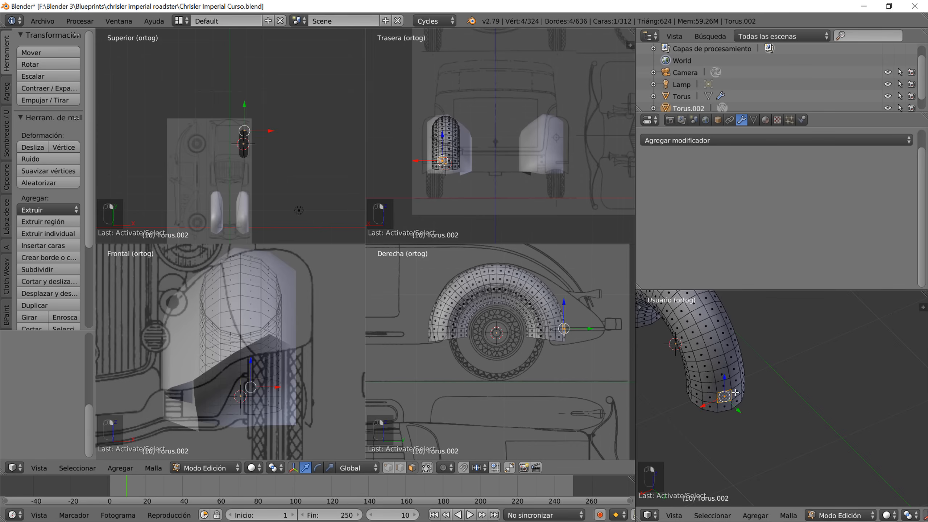
{"action": "right_click", "coordinate": [732, 391]}
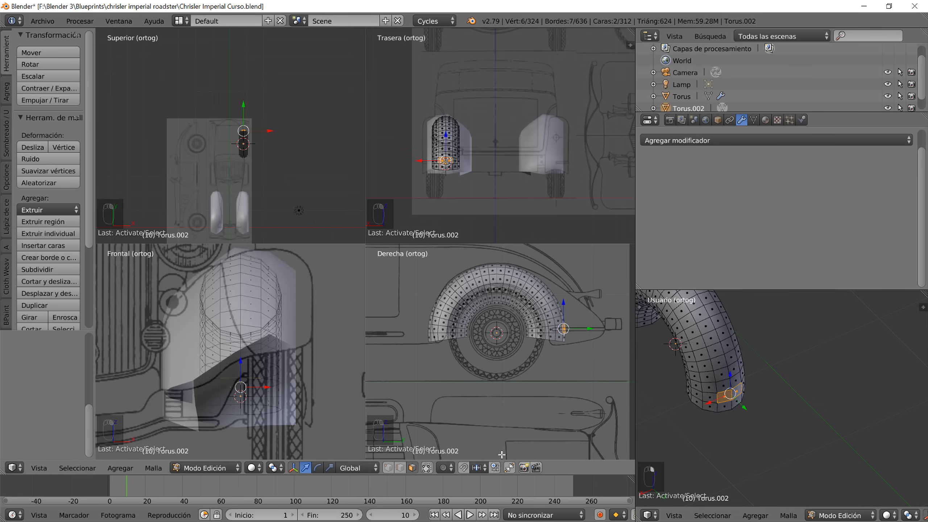
{"action": "key", "text": "o"}
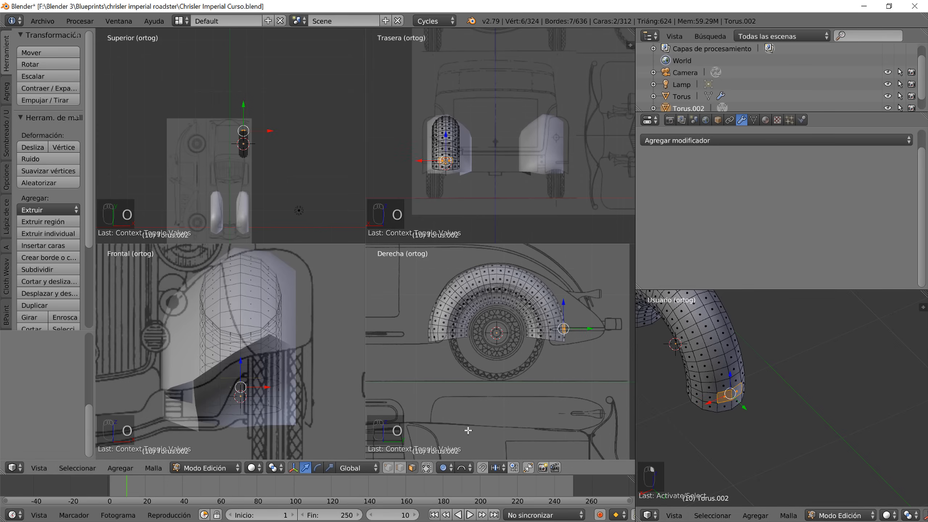
{"action": "left_click", "coordinate": [464, 468]}
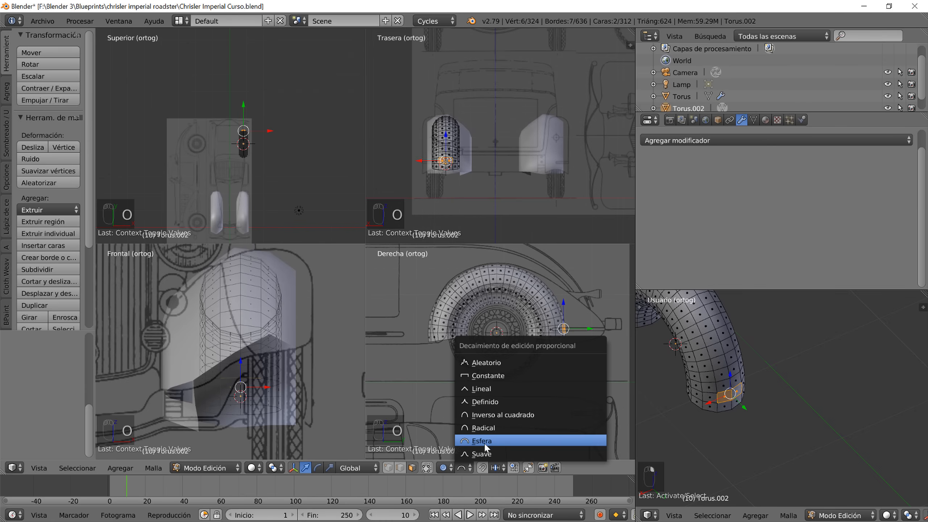
{"action": "left_click", "coordinate": [477, 454]}
- Pull the selected rear-end faces of the fender about 0.33 rearward along Y with a proportional size of 0.91
{"action": "key", "text": "g"}
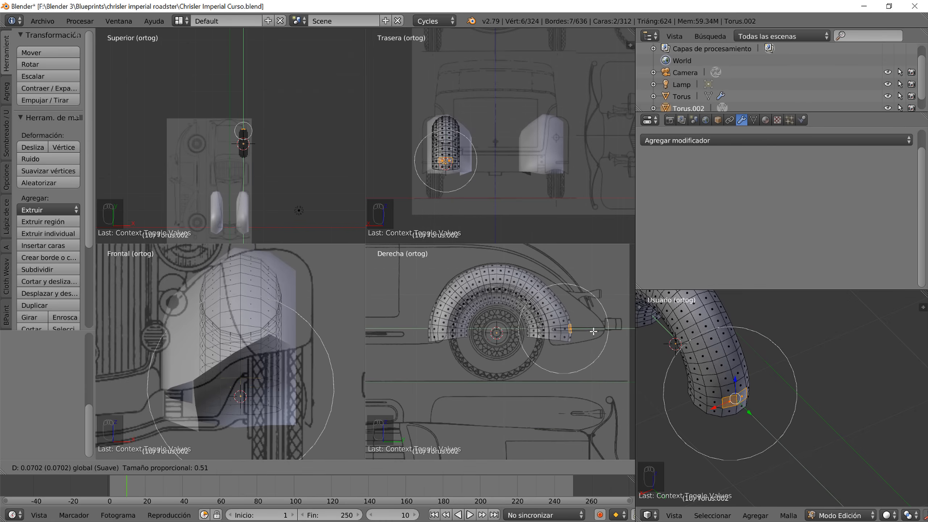
{"action": "scroll", "coordinate": [599, 334], "scroll_direction": "down", "scroll_amount": 6}
{"action": "scroll", "coordinate": [614, 342], "scroll_direction": "down", "scroll_amount": 1}
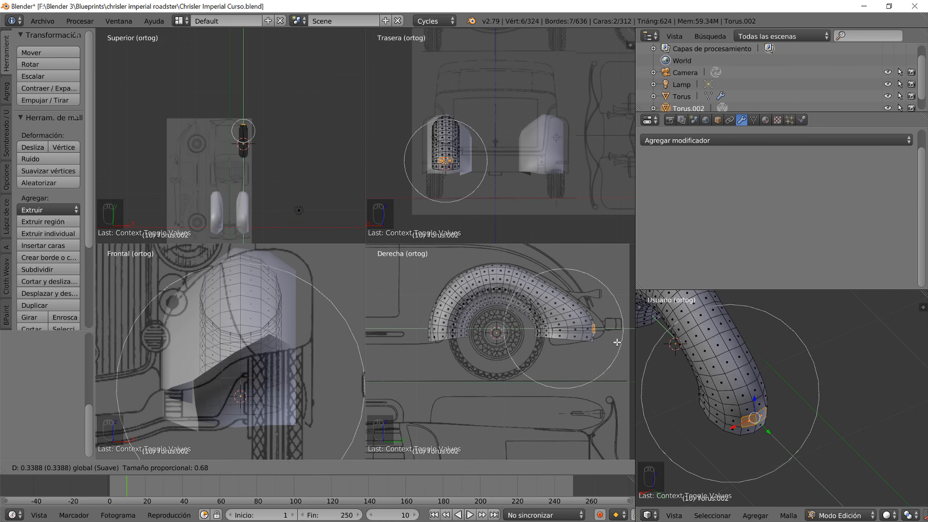
{"action": "scroll", "coordinate": [619, 344], "scroll_direction": "down", "scroll_amount": 2}
{"action": "scroll", "coordinate": [619, 344], "scroll_direction": "down", "scroll_amount": 1}
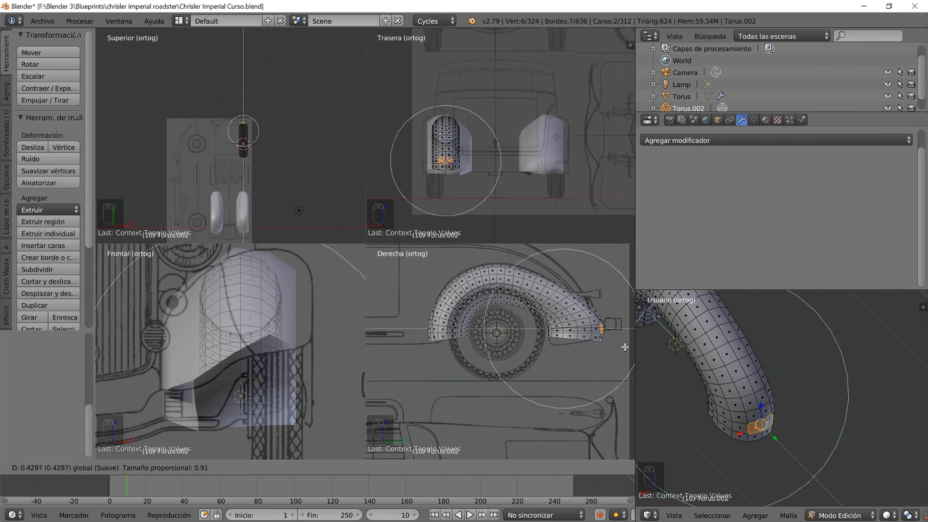
{"action": "scroll", "coordinate": [625, 347], "scroll_direction": "up", "scroll_amount": 1}
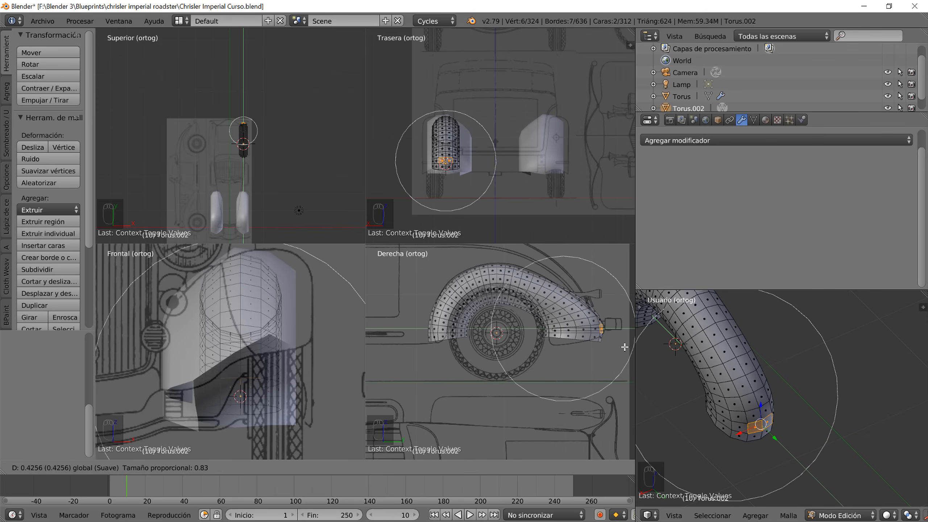
{"action": "scroll", "coordinate": [624, 347], "scroll_direction": "down", "scroll_amount": 1}
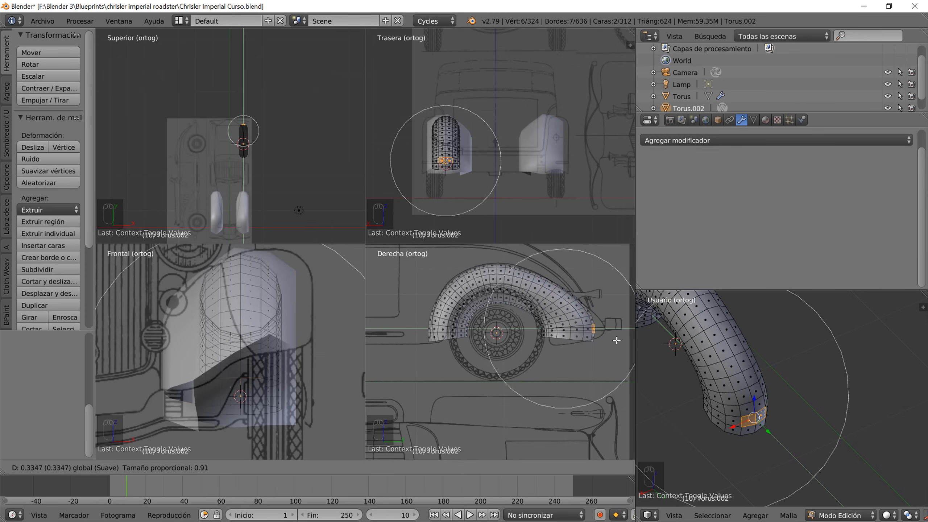
{"action": "left_click", "coordinate": [616, 341]}
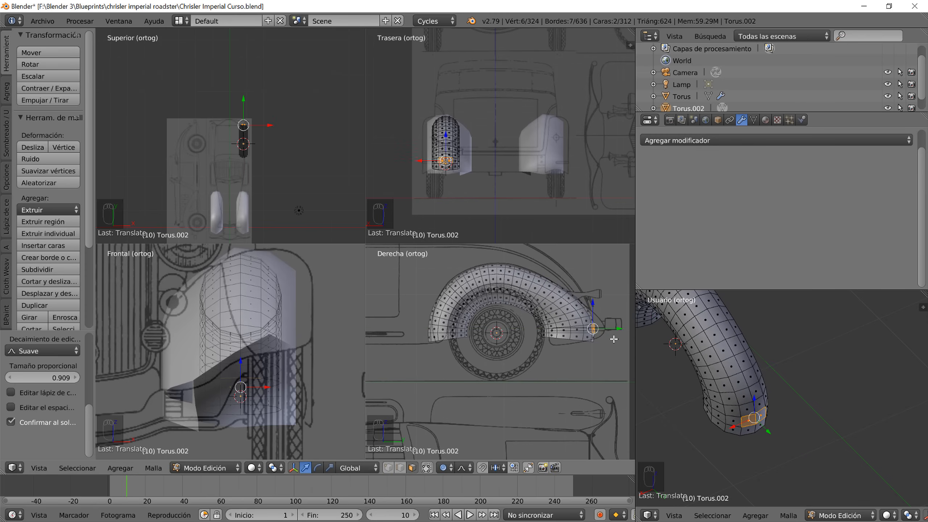
- Pull the same end faces about 0.07 further rearward along Y with a proportional size of 0.22, and return to Object Mode
{"action": "key", "text": "g"}
{"action": "scroll", "coordinate": [618, 330], "scroll_direction": "up", "scroll_amount": 3}
{"action": "scroll", "coordinate": [618, 330], "scroll_direction": "up", "scroll_amount": 11}
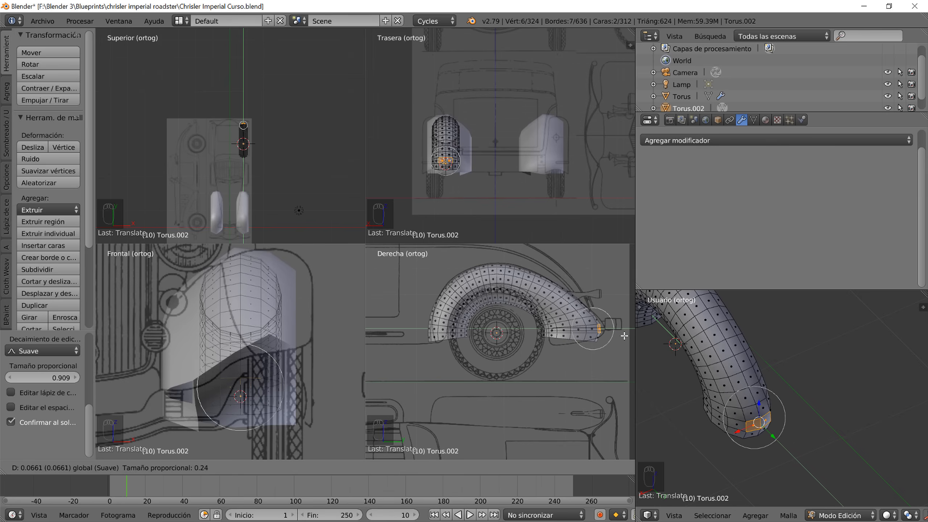
{"action": "scroll", "coordinate": [624, 335], "scroll_direction": "up", "scroll_amount": 1}
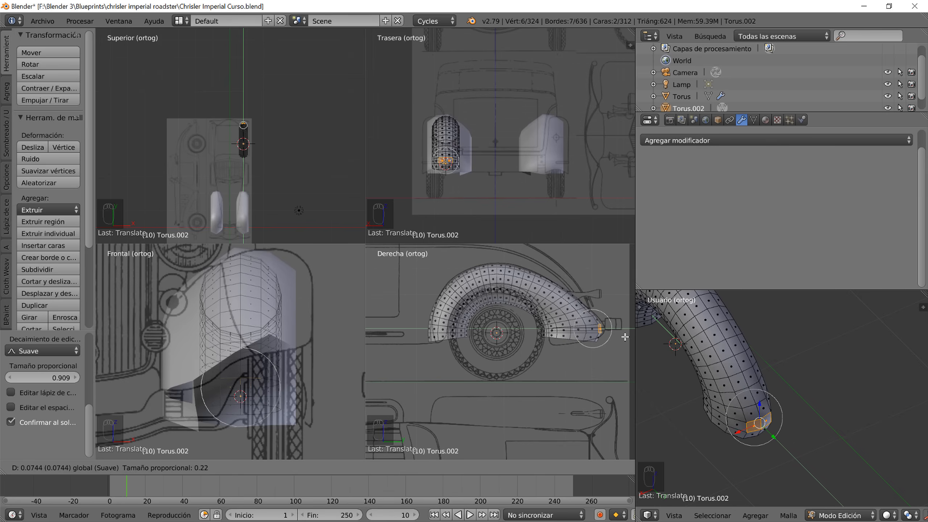
{"action": "left_click", "coordinate": [625, 337]}
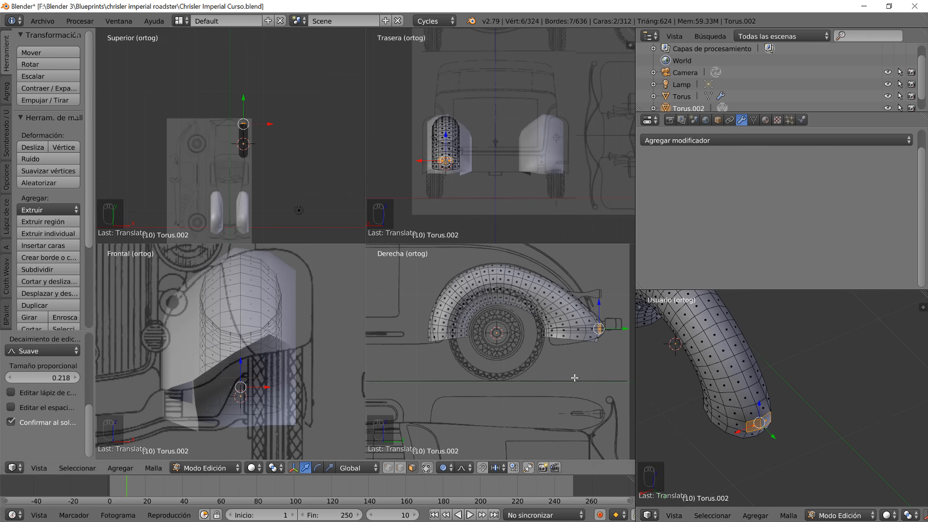
{"action": "key", "text": "Tab"}
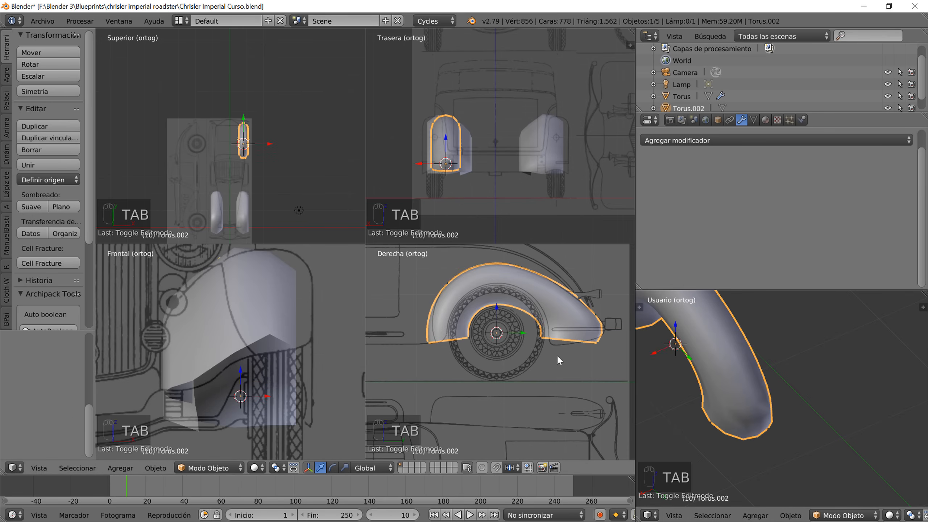
- Unhide the cuerpo body object to see the rear fender against it
{"action": "scroll", "coordinate": [449, 338], "scroll_direction": "down", "scroll_amount": 3}
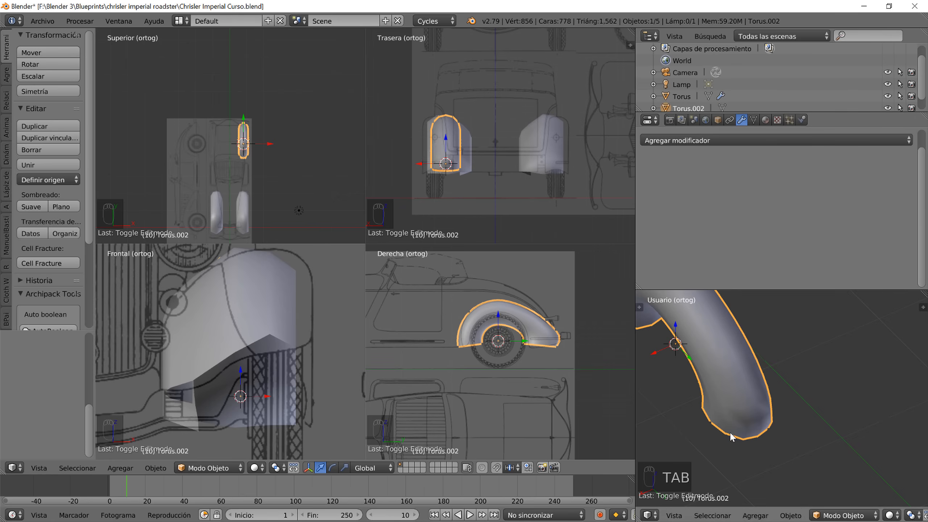
{"action": "middle_click_drag", "start_coordinate": [730, 431], "coordinate": [808, 424]}
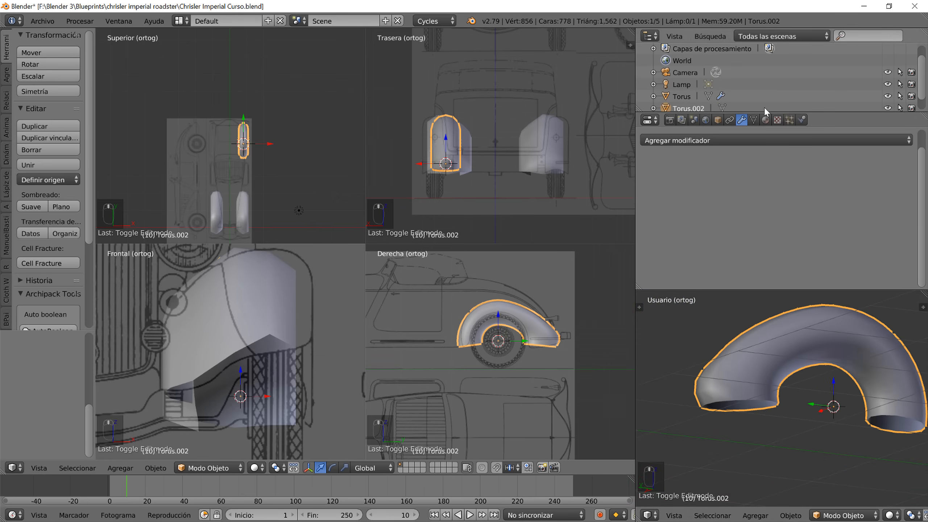
{"action": "scroll", "coordinate": [791, 93], "scroll_direction": "down", "scroll_amount": 1}
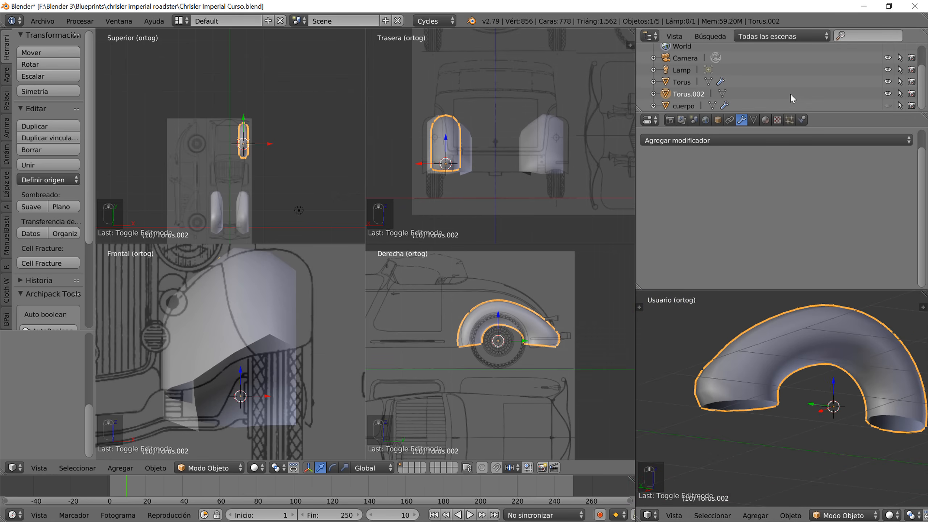
{"action": "left_click", "coordinate": [888, 105]}
{"action": "middle_click_drag", "start_coordinate": [797, 385], "coordinate": [894, 376]}
{"action": "scroll", "coordinate": [257, 157], "scroll_direction": "up", "scroll_amount": 3}
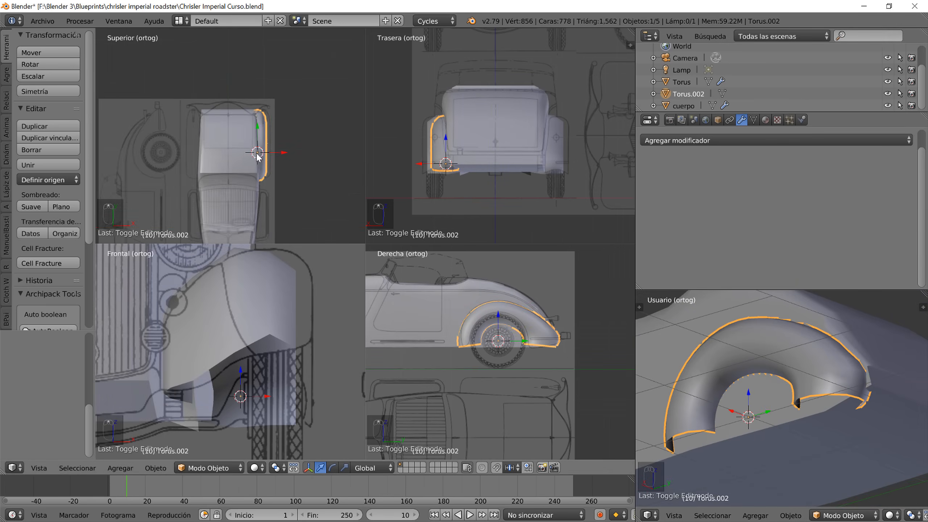
- Move the whole rear fender outward along X, matching its outer edge to the blueprint in the top view
{"action": "scroll", "coordinate": [258, 157], "scroll_direction": "up", "scroll_amount": 4}
{"action": "left_click_drag", "start_coordinate": [325, 179], "coordinate": [335, 180]}
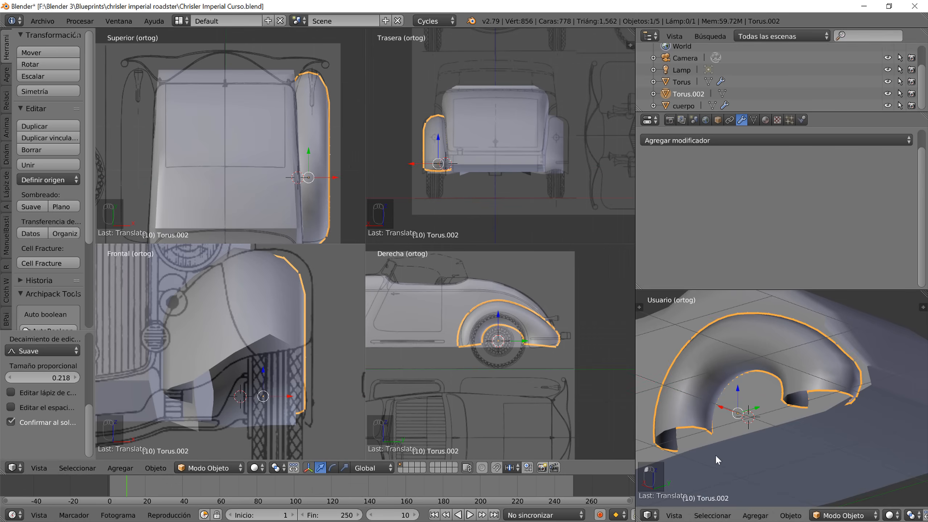
{"action": "middle_click_drag", "start_coordinate": [715, 455], "coordinate": [789, 430]}
- Examine from below how the rear fender overlaps the body, comparing wireframe and solid shading
{"action": "key", "text": "Tab"}
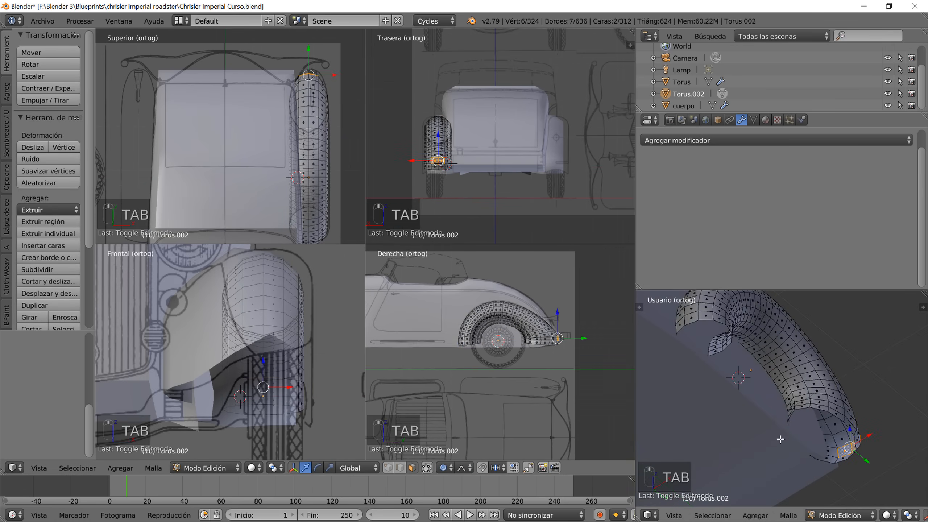
{"action": "key", "text": "Tab"}
{"action": "right_click", "coordinate": [739, 438]}
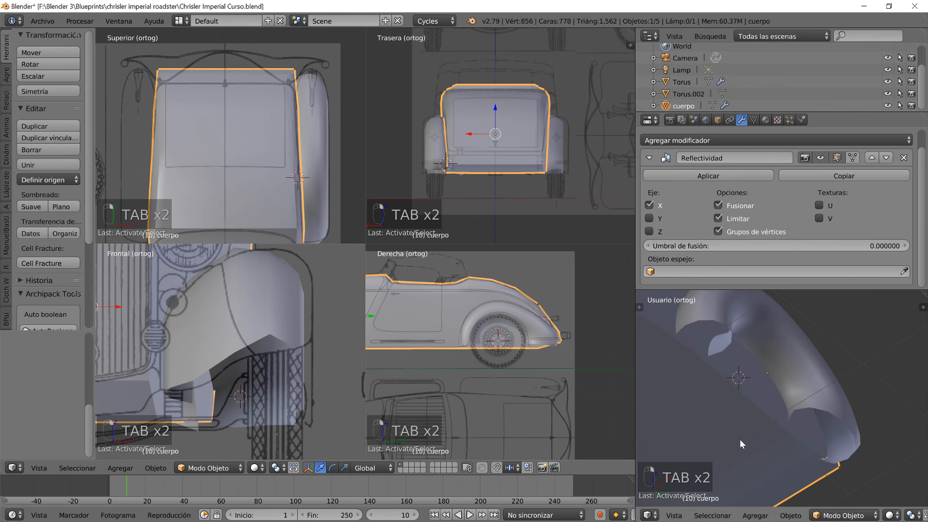
{"action": "middle_click_drag", "start_coordinate": [840, 515], "coordinate": [686, 515]}
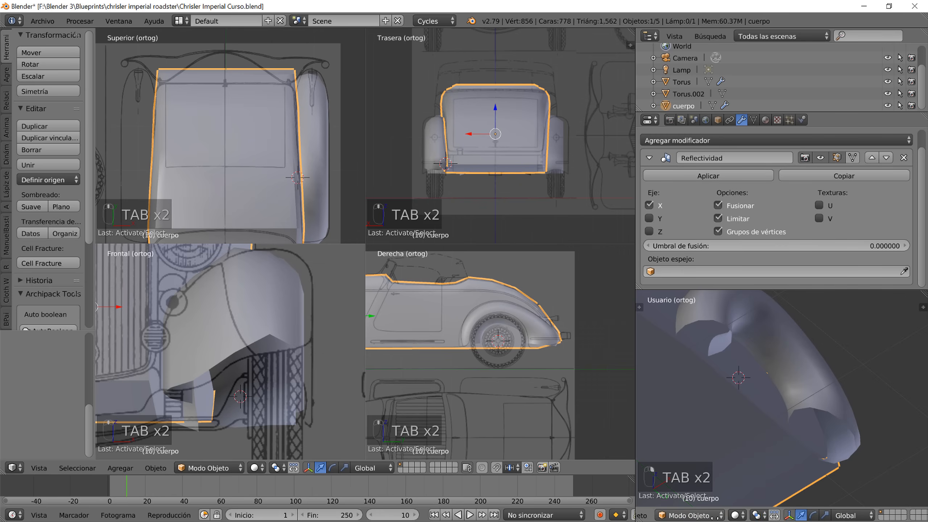
{"action": "key", "text": "z"}
{"action": "key", "text": "z"}
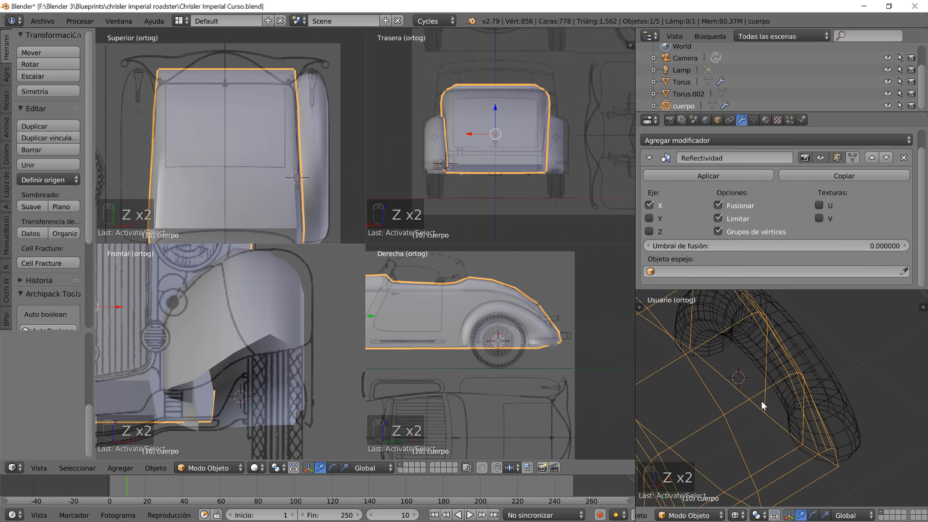
{"action": "right_click", "coordinate": [840, 406]}
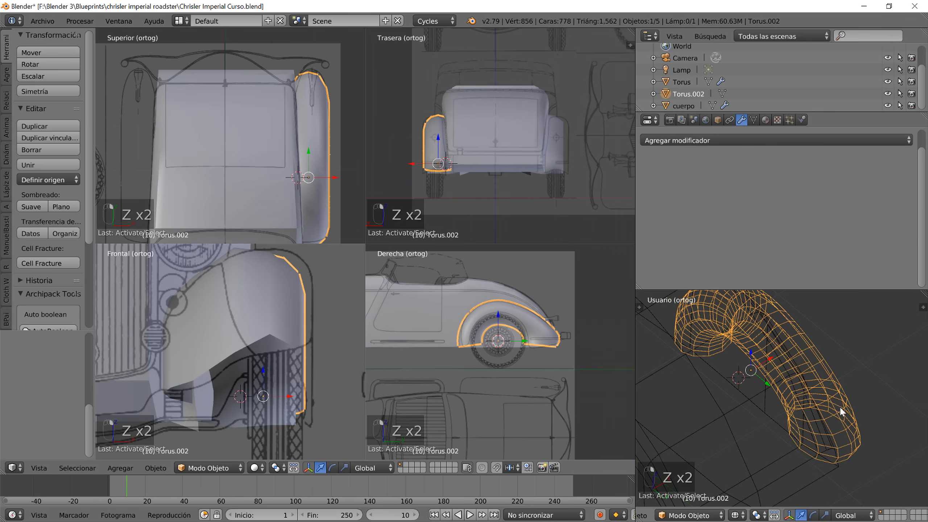
{"action": "scroll", "coordinate": [716, 518], "scroll_direction": "down", "scroll_amount": 5}
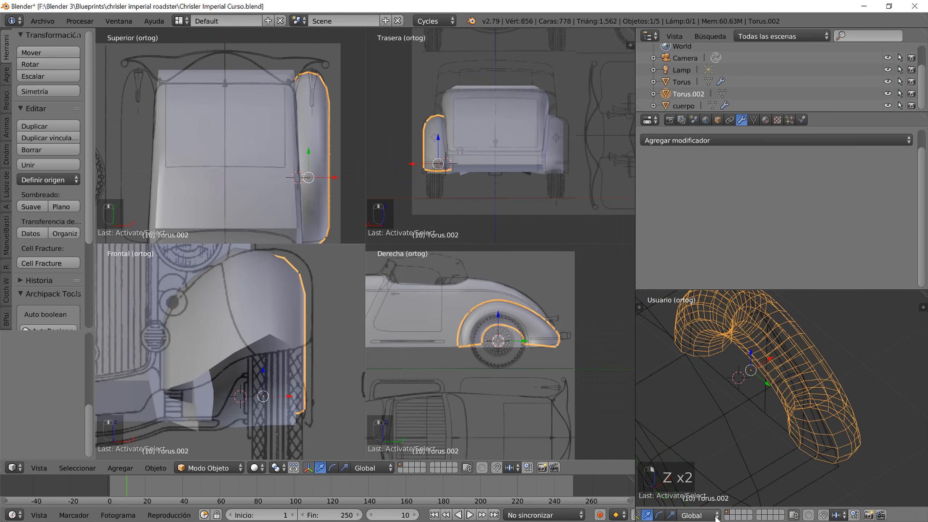
{"action": "scroll", "coordinate": [716, 517], "scroll_direction": "up", "scroll_amount": 3}
{"action": "key", "text": "Tab"}
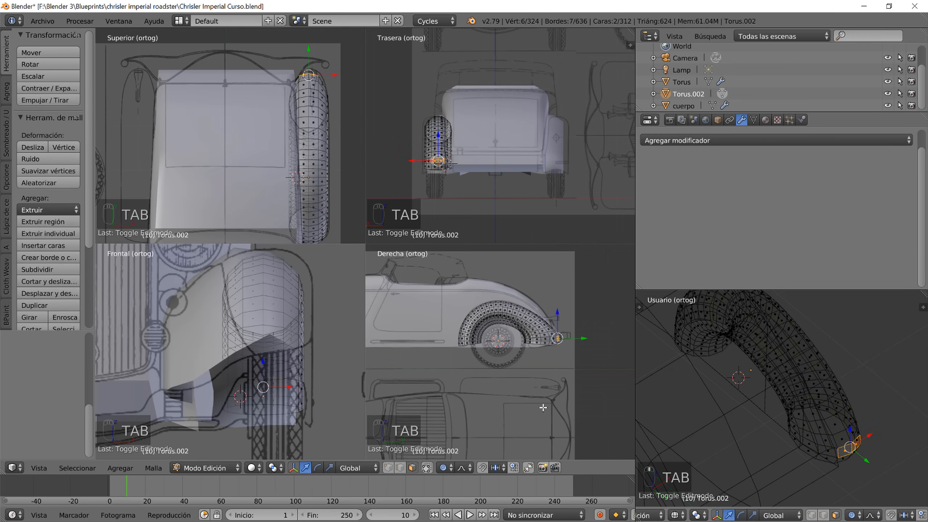
{"action": "scroll", "coordinate": [543, 408], "scroll_direction": "up", "scroll_amount": 3}
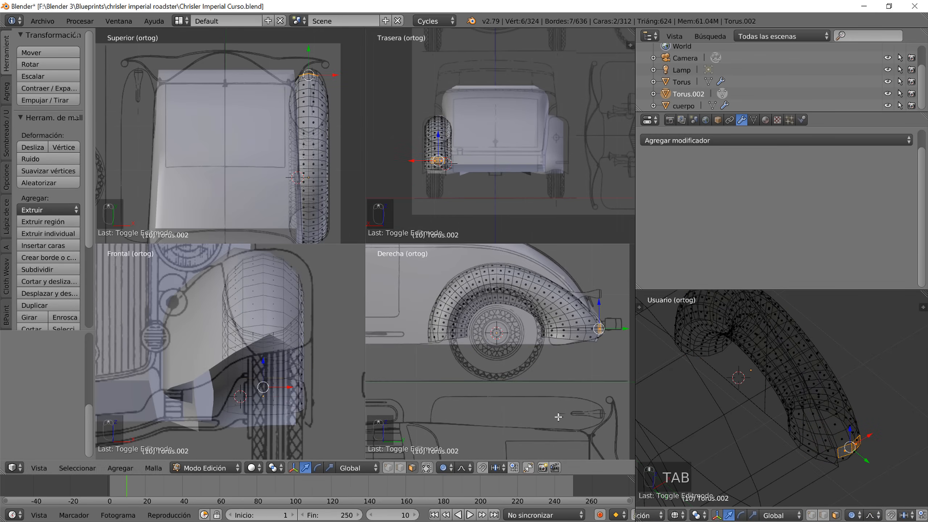
{"action": "mouse_move", "coordinate": [784, 453]}
{"action": "middle_mouse_down"}
{"action": "mouse_move", "coordinate": [787, 425]}
{"action": "mouse_move", "coordinate": [765, 403]}
{"action": "mouse_move", "coordinate": [752, 440]}
{"action": "mouse_move", "coordinate": [777, 460]}
{"action": "middle_mouse_up"}
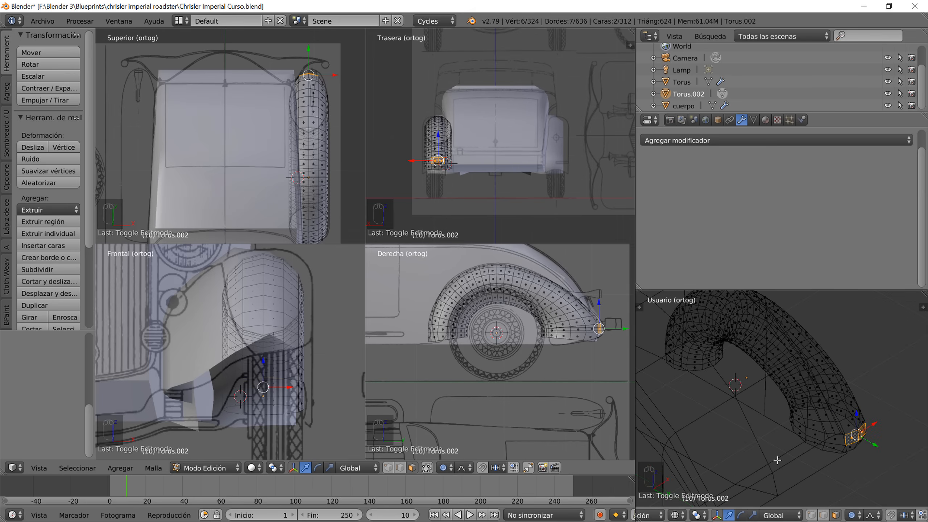
{"action": "key", "text": "z"}
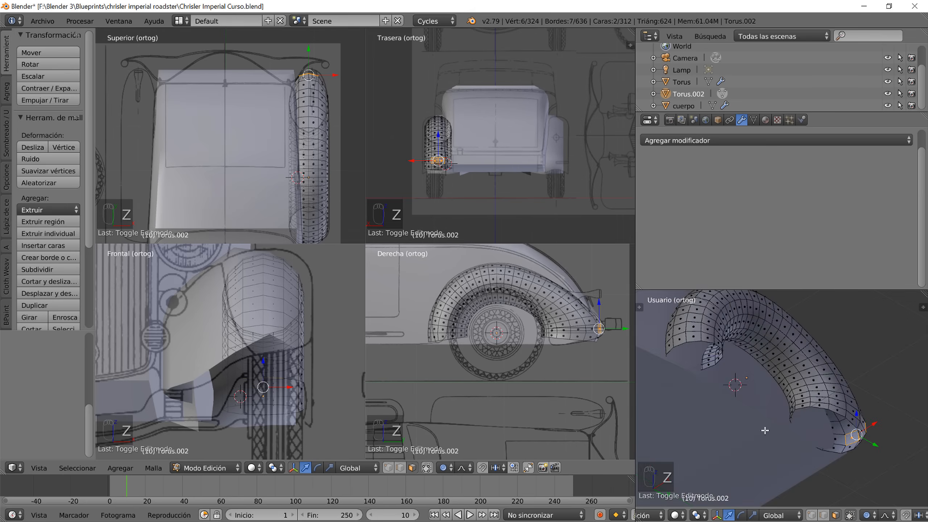
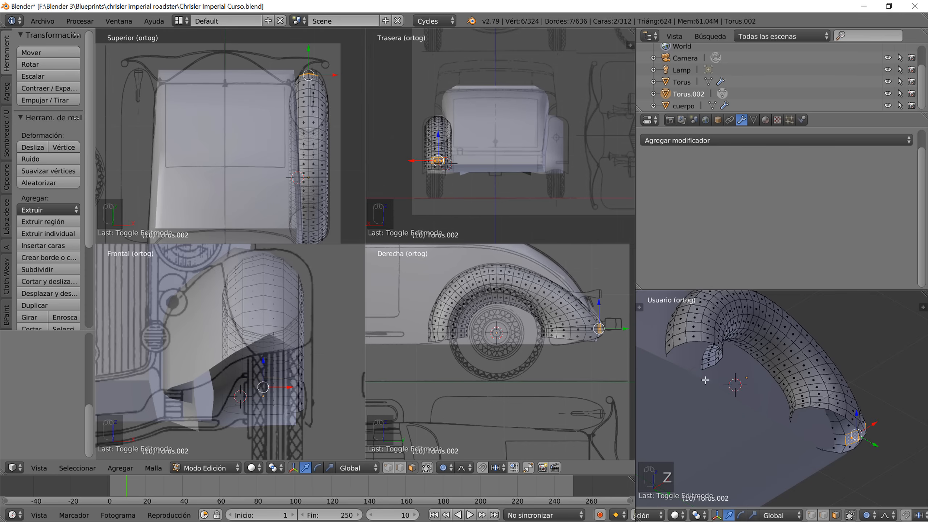
{"action": "key", "text": "Tab"}
{"action": "key", "text": "Tab"}
{"action": "key", "text": "Tab"}
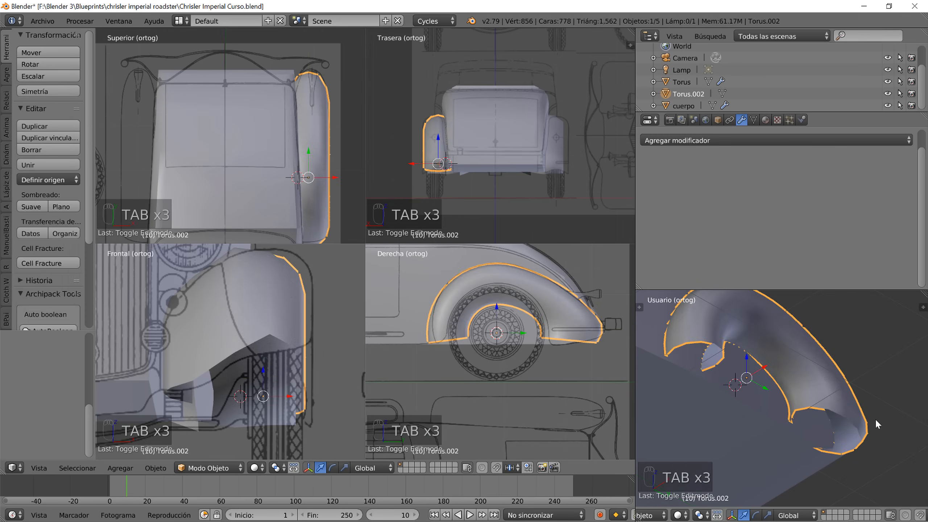
- Try moving the fender's rear-end faces outward along X with proportional editing, and undo the move
{"action": "key", "text": "Tab"}
{"action": "right_click", "coordinate": [875, 425]}
{"action": "key", "text": "g"}
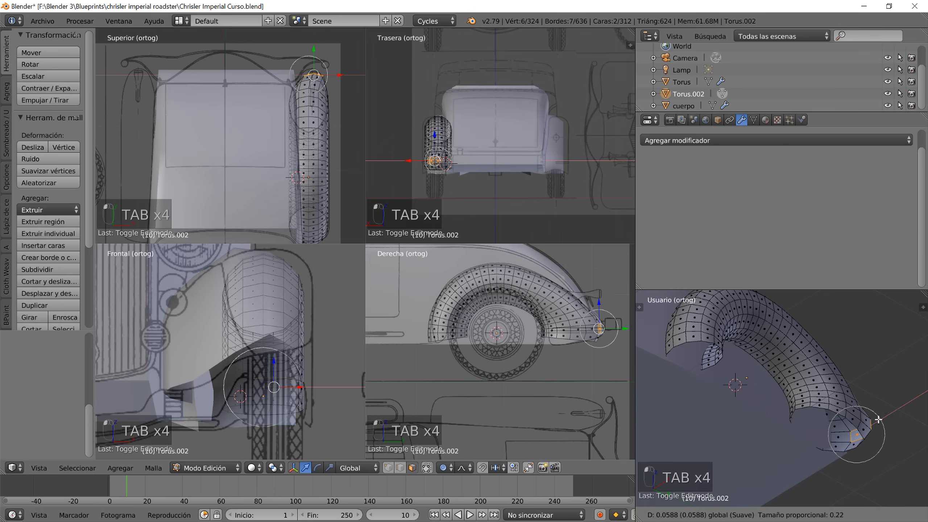
{"action": "left_click", "coordinate": [879, 419]}
{"action": "key", "text": "ctrl+z"}
{"action": "key", "text": "Tab"}
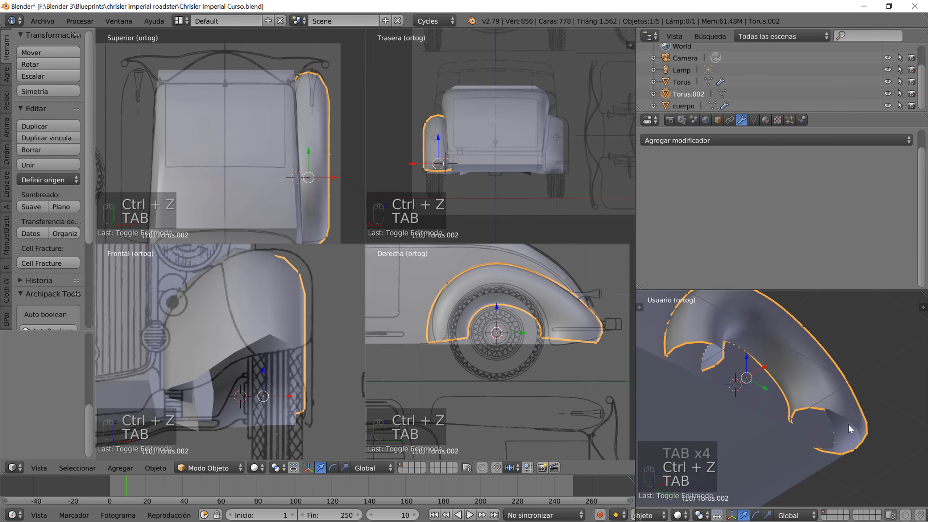
- Move the whole rear fender further outward along X until its open ends clear the side of the body
{"action": "key", "text": "g"}
{"action": "key", "text": "x"}
{"action": "key", "text": "Escape"}
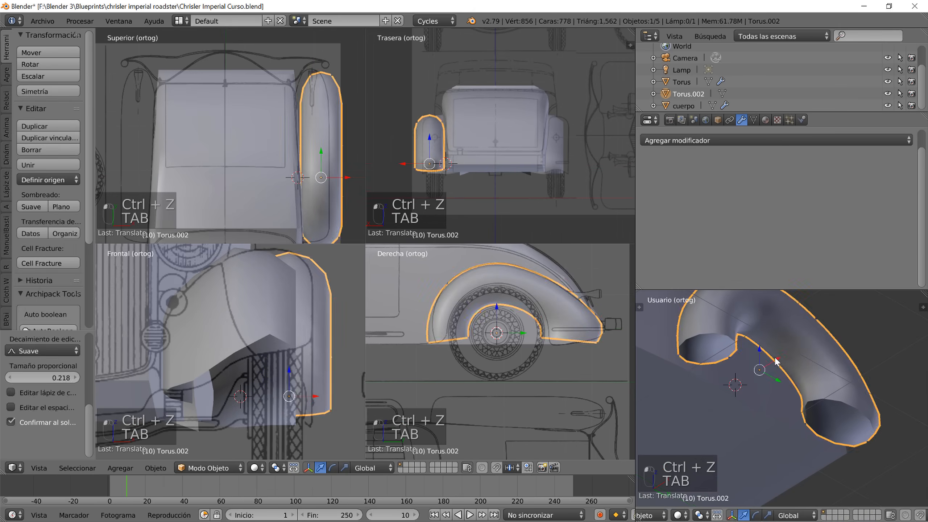
- Delete the rear fender's seven face loops that face the car body and wheel, leaving only the outer shell of the arch
{"action": "key", "text": "Tab"}
{"action": "right_click", "coordinate": [709, 361], "text": "alt"}
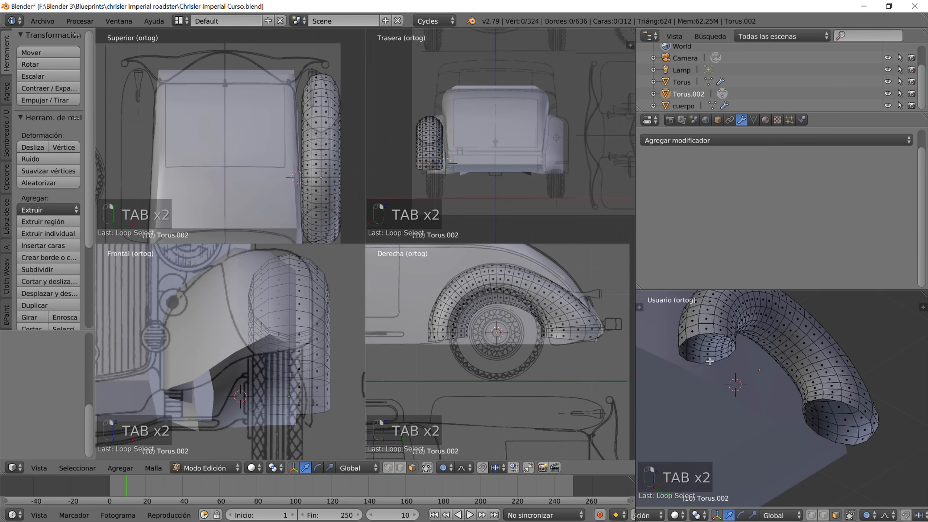
{"action": "right_click", "coordinate": [709, 357], "text": "alt"}
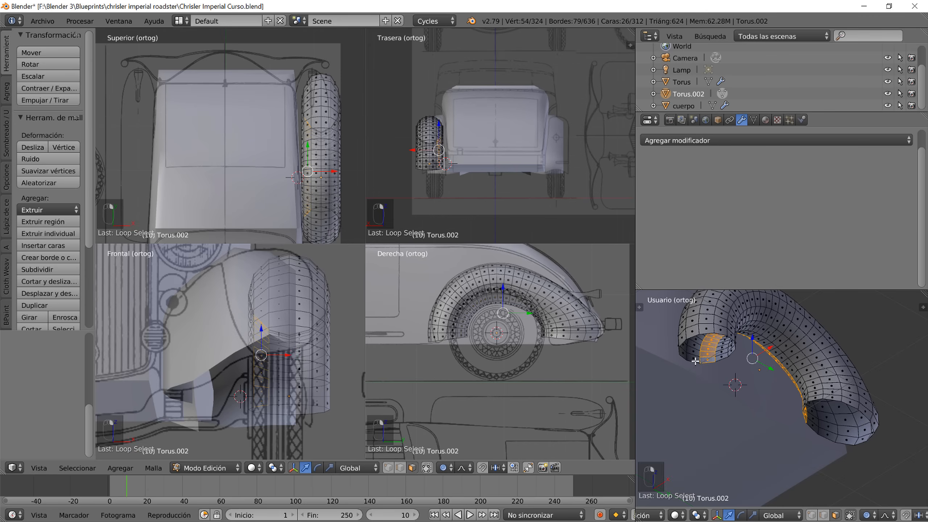
{"action": "right_click", "coordinate": [695, 356], "text": "alt+shift"}
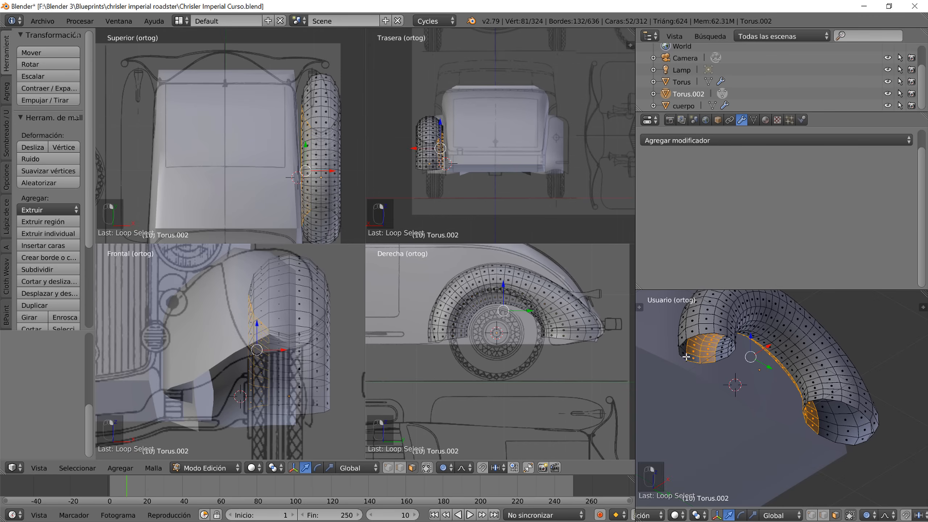
{"action": "right_click", "coordinate": [717, 356], "text": "alt+shift"}
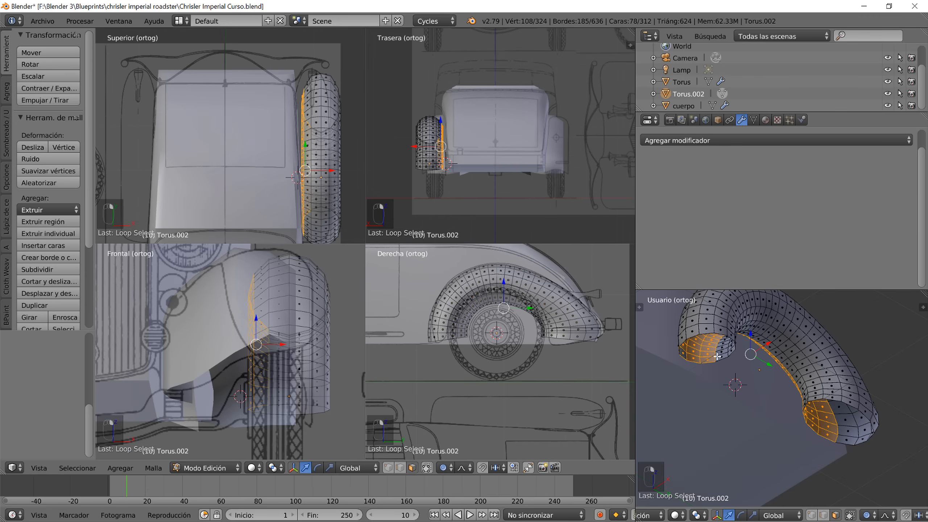
{"action": "right_click", "coordinate": [723, 353], "text": "alt+shift"}
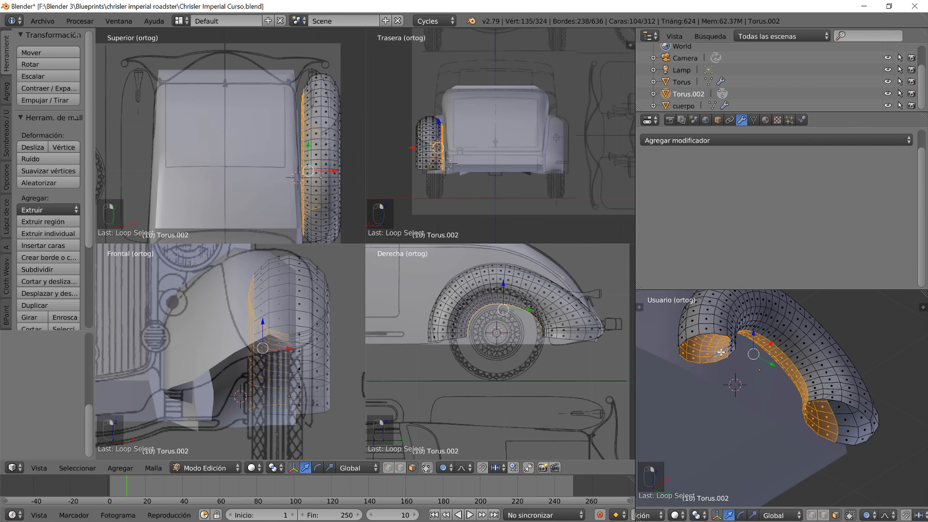
{"action": "scroll", "coordinate": [743, 372], "scroll_direction": "down", "scroll_amount": 1}
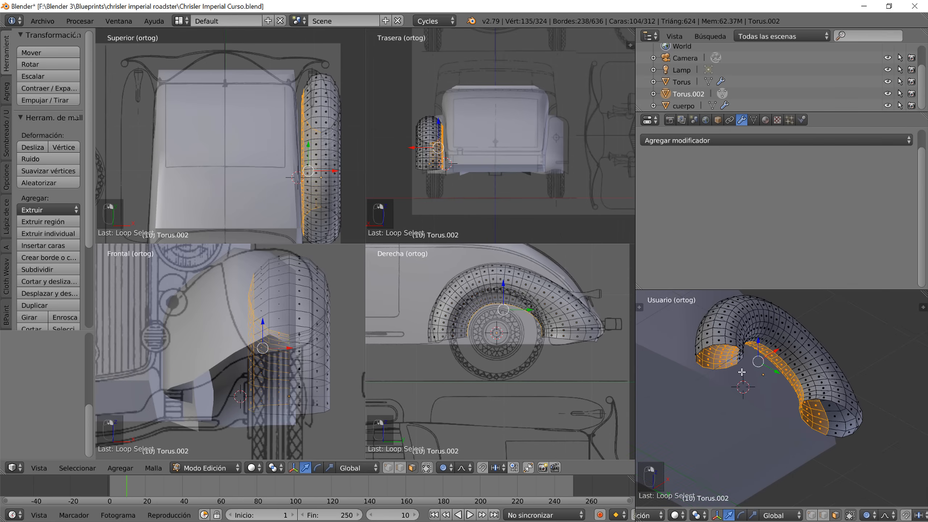
{"action": "right_click", "coordinate": [766, 343], "text": "alt+shift"}
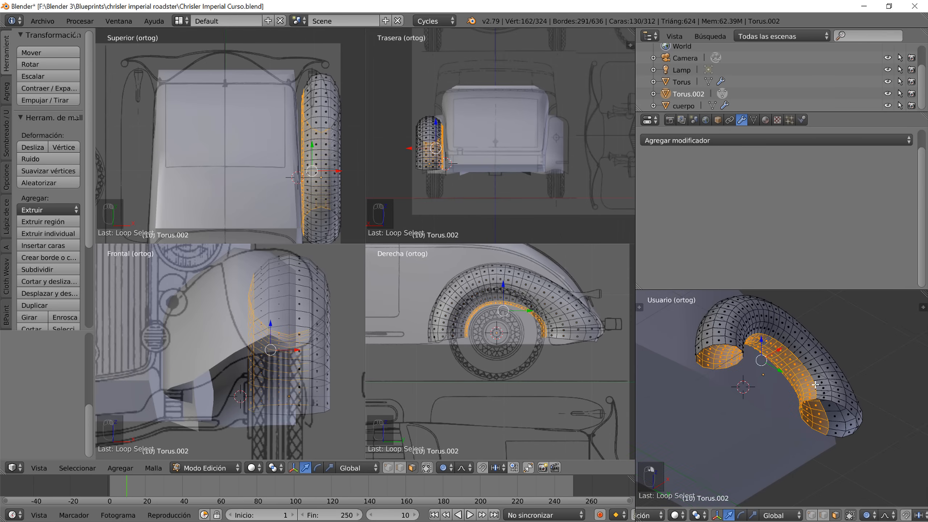
{"action": "right_click", "coordinate": [826, 398], "text": "alt+shift"}
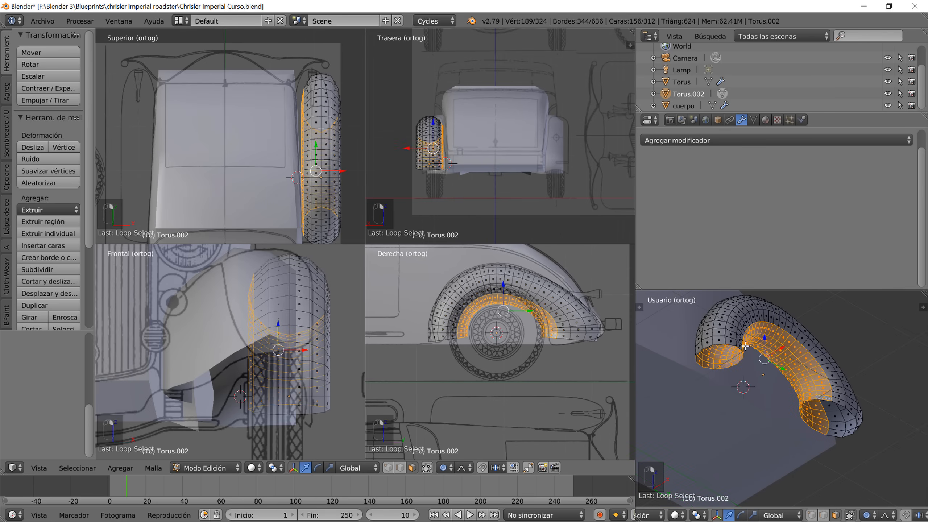
{"action": "right_click", "coordinate": [739, 344], "text": "alt+shift"}
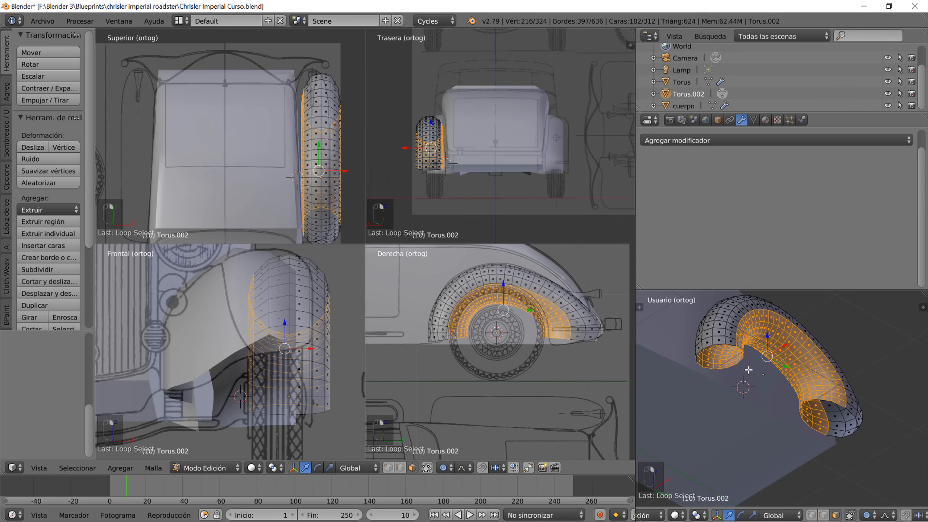
{"action": "middle_click_drag", "start_coordinate": [755, 365], "coordinate": [729, 372]}
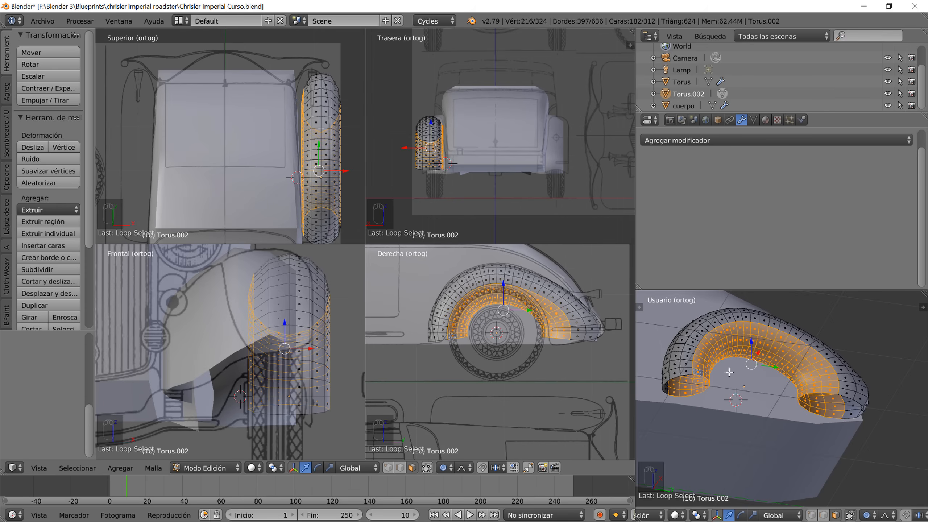
{"action": "key", "text": "x"}
{"action": "left_click", "coordinate": [729, 371]}
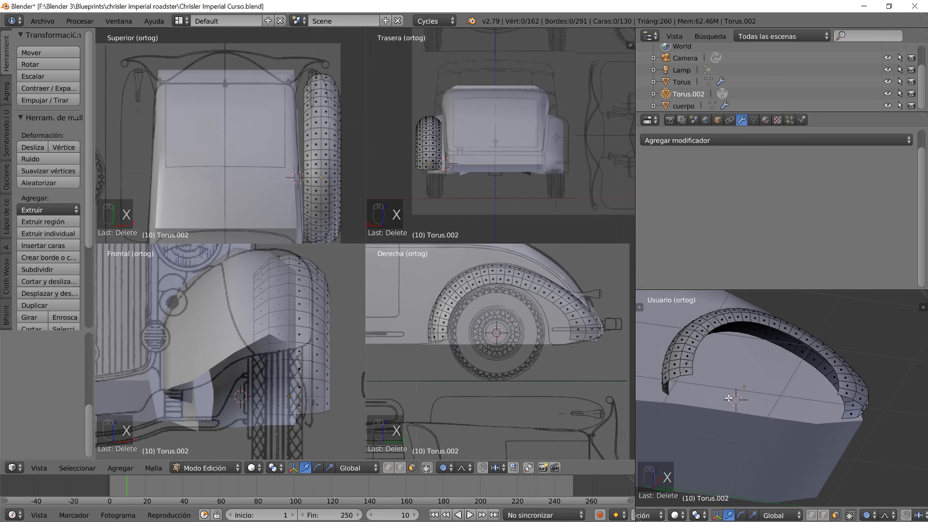
{"action": "key", "text": "Tab"}
- Move the trimmed rear fender inward along X until it sits against the side of the body
{"action": "middle_click_drag", "start_coordinate": [717, 400], "coordinate": [727, 444]}
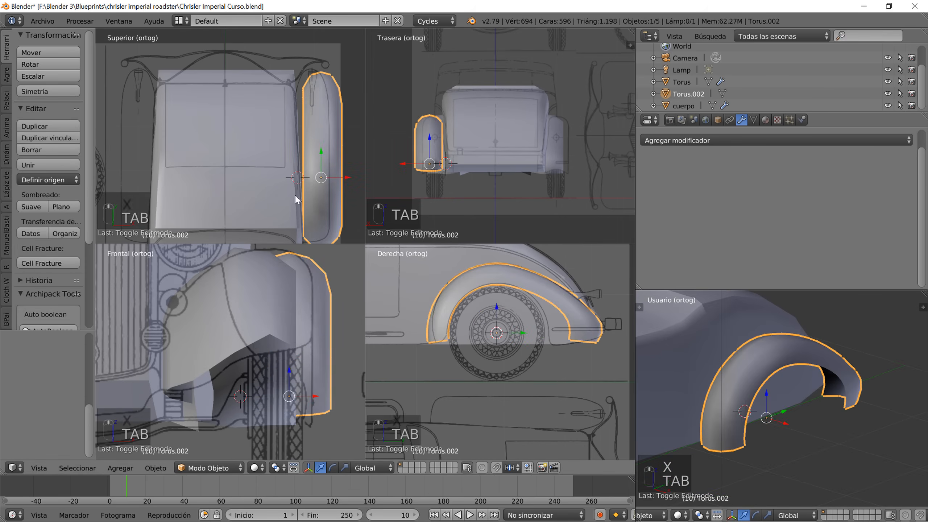
{"action": "key", "text": "g"}
{"action": "key", "text": "x"}
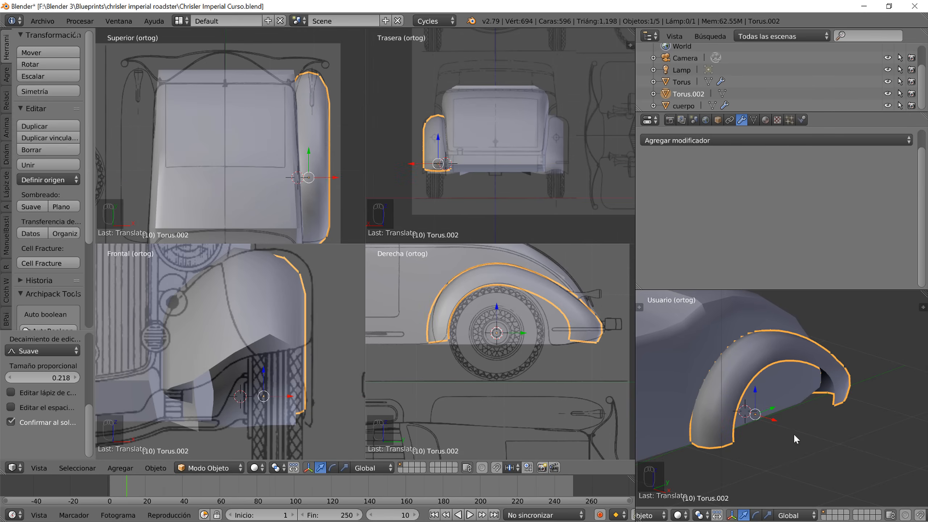
- Open the rear fender's mesh for editing and switch to edge selection
{"action": "middle_click_drag", "start_coordinate": [793, 433], "coordinate": [760, 399]}
{"action": "scroll", "coordinate": [757, 427], "scroll_direction": "down", "scroll_amount": 7}
{"action": "key", "text": "KP_3"}
{"action": "scroll", "coordinate": [755, 419], "scroll_direction": "down", "scroll_amount": 3}
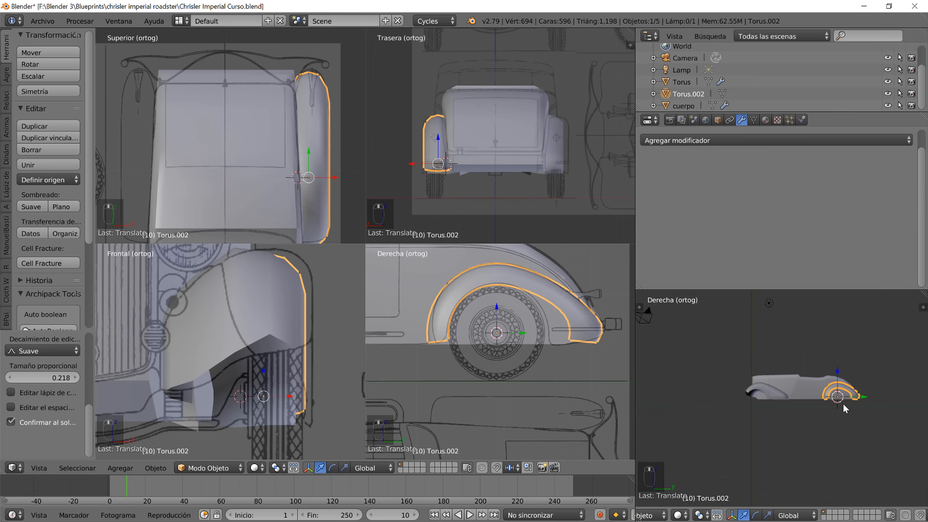
{"action": "scroll", "coordinate": [843, 402], "scroll_direction": "up", "scroll_amount": 3}
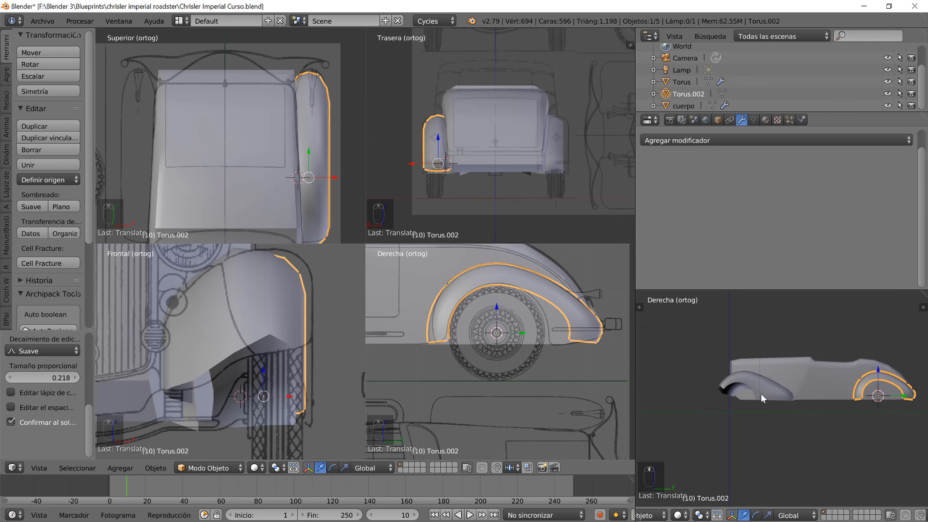
{"action": "key", "text": "Tab"}
{"action": "middle_click_drag", "start_coordinate": [877, 402], "coordinate": [777, 404], "text": "shift"}
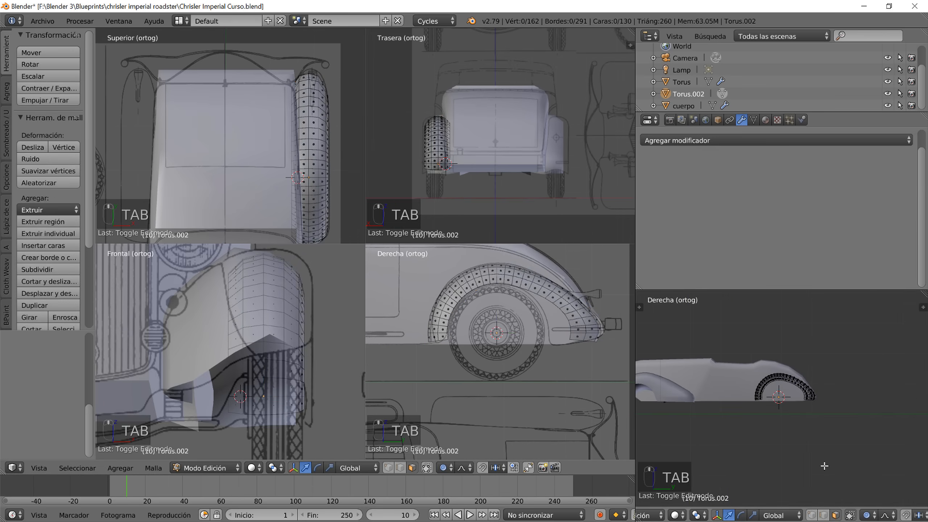
{"action": "left_click", "coordinate": [837, 516]}
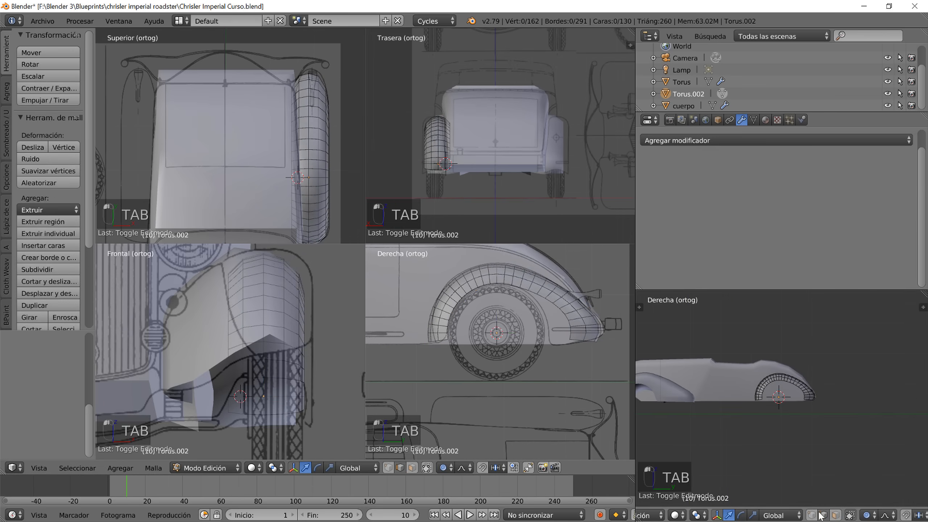
- Try moving one wheel-arch edge near the fender's rear end forward along Y with proportional editing, and undo the move
{"action": "scroll", "coordinate": [597, 330], "scroll_direction": "up", "scroll_amount": 3}
{"action": "middle_click_drag", "start_coordinate": [597, 331], "coordinate": [557, 362], "text": "shift"}
{"action": "right_click", "coordinate": [578, 336]}
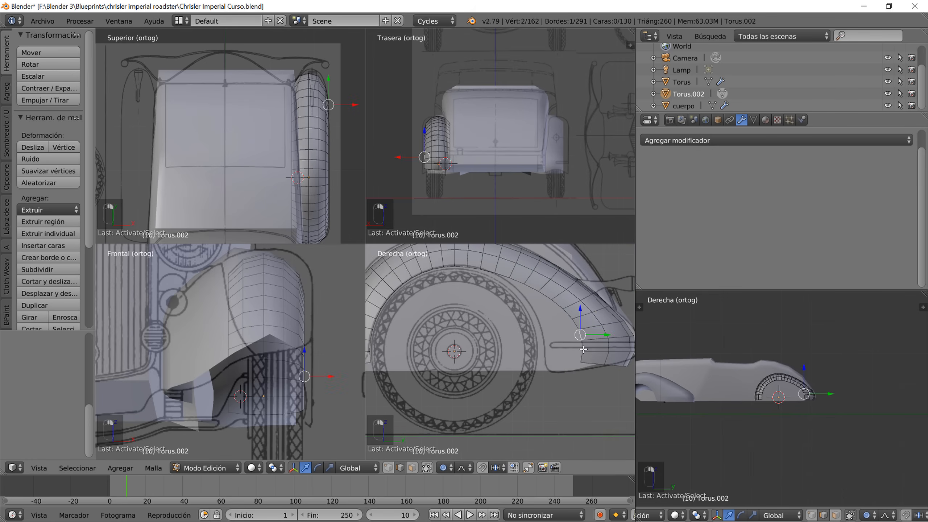
{"action": "key", "text": "g"}
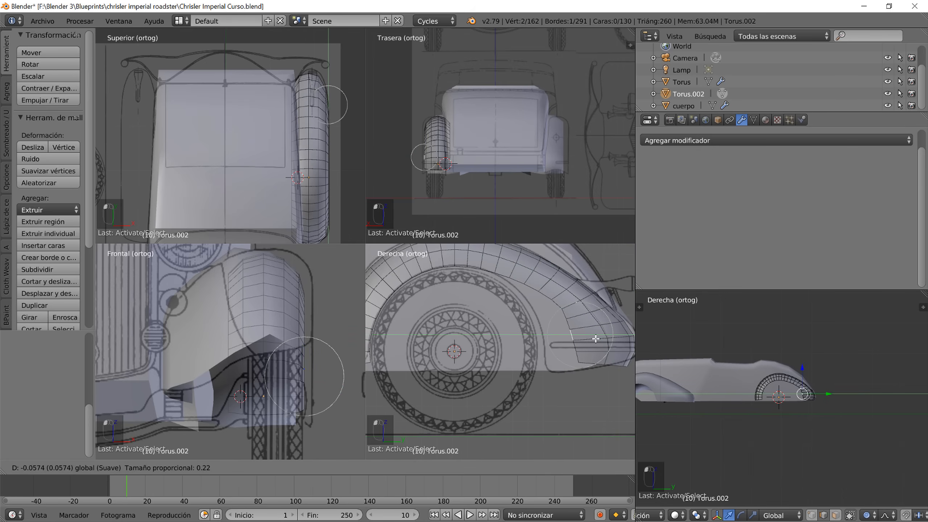
{"action": "scroll", "coordinate": [592, 340], "scroll_direction": "down", "scroll_amount": 6}
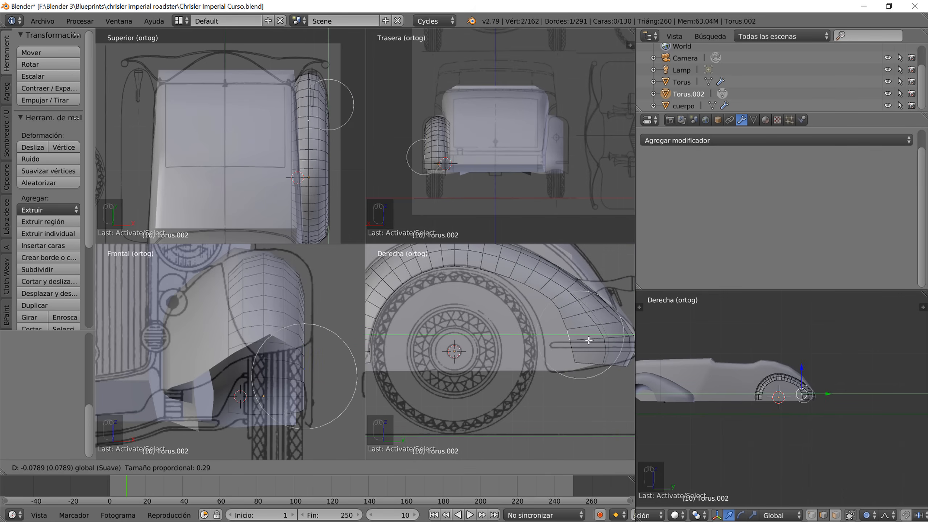
{"action": "scroll", "coordinate": [588, 341], "scroll_direction": "up", "scroll_amount": 3}
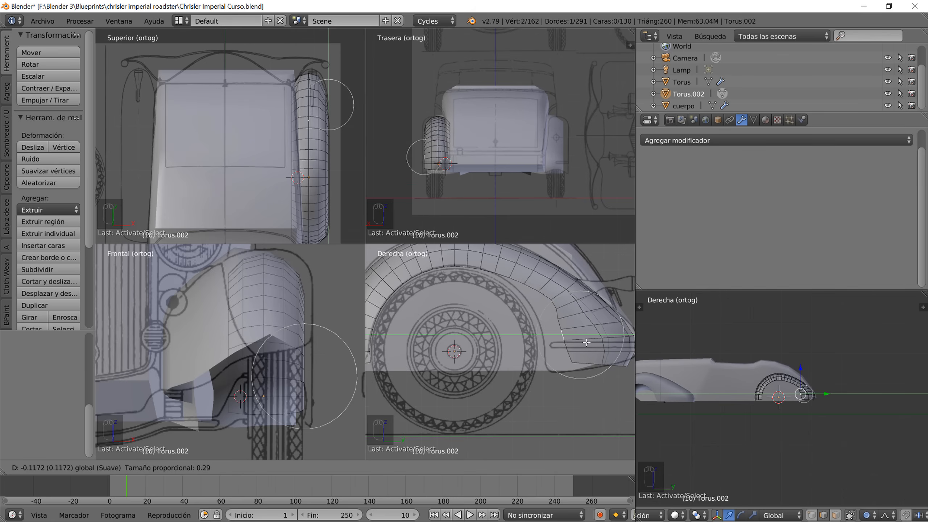
{"action": "left_click", "coordinate": [584, 346]}
{"action": "key", "text": "ctrl+z"}
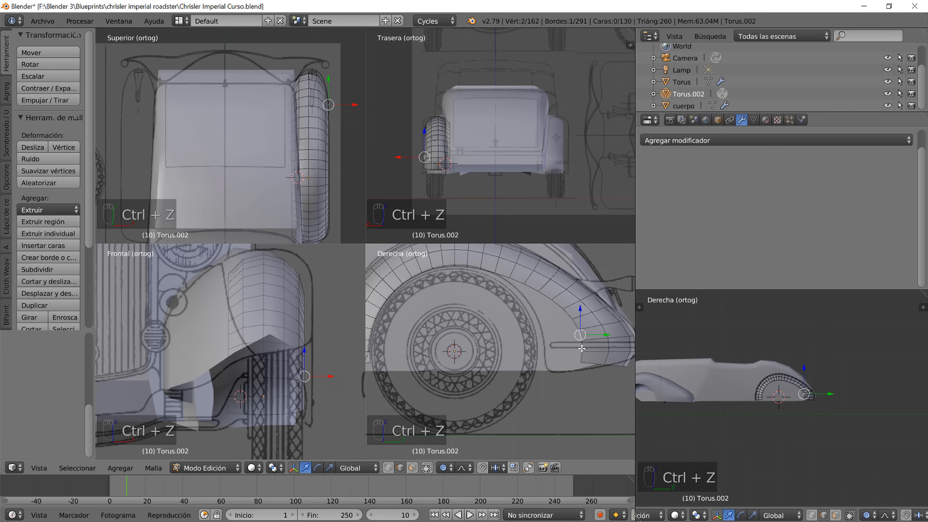
- Try shifting the chain of rear wheel-arch edges forward along Y with an adjusted proportional radius, and undo it
{"action": "left_click", "coordinate": [576, 321], "text": "shift"}
{"action": "left_click", "coordinate": [586, 350], "text": "shift"}
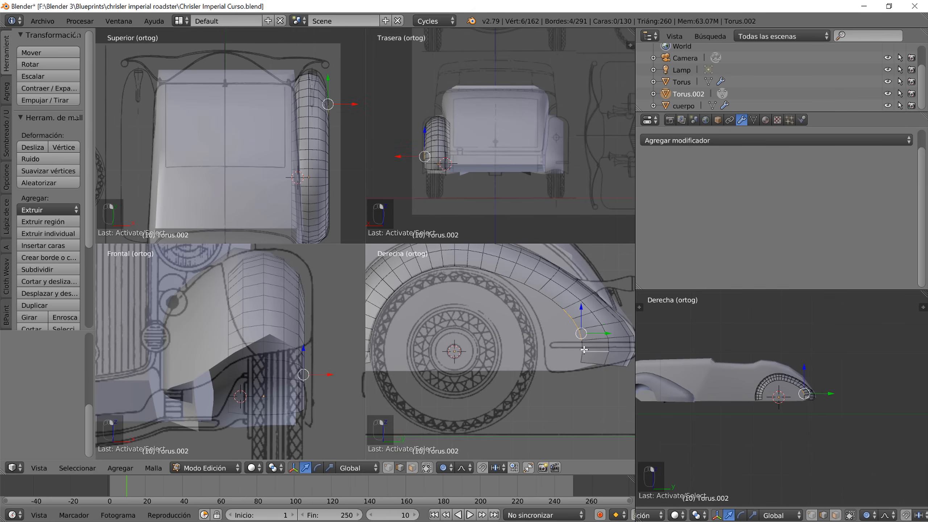
{"action": "left_click", "coordinate": [583, 351], "text": "shift"}
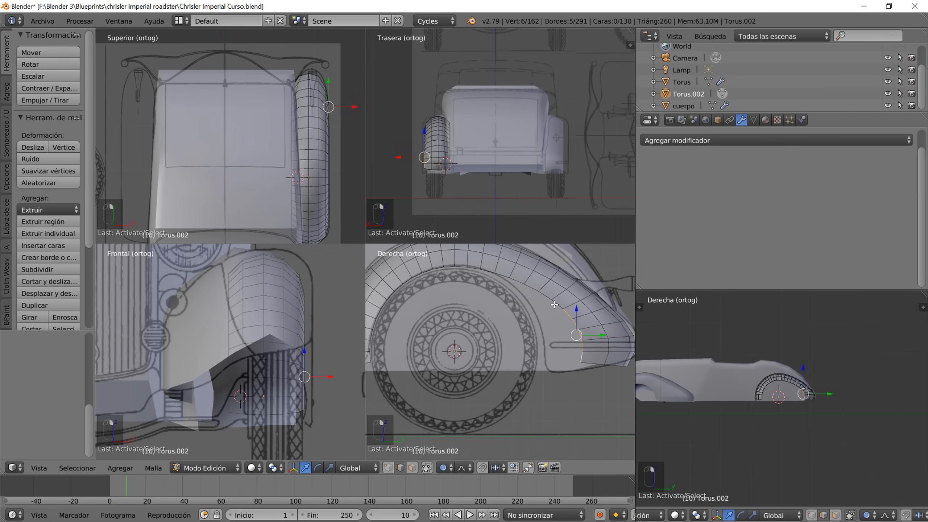
{"action": "left_click", "coordinate": [555, 305], "text": "shift"}
{"action": "mouse_move", "coordinate": [599, 330]}
{"action": "left_mouse_down"}
{"action": "mouse_move", "coordinate": [578, 331]}
{"action": "mouse_move", "coordinate": [595, 332]}
{"action": "left_mouse_up"}
{"action": "scroll", "coordinate": [584, 332], "scroll_direction": "down", "scroll_amount": 2}
{"action": "scroll", "coordinate": [579, 331], "scroll_direction": "up", "scroll_amount": 6}
{"action": "scroll", "coordinate": [587, 334], "scroll_direction": "up", "scroll_amount": 3}
{"action": "key", "text": "ctrl+z"}
{"action": "key", "text": "ctrl+z"}
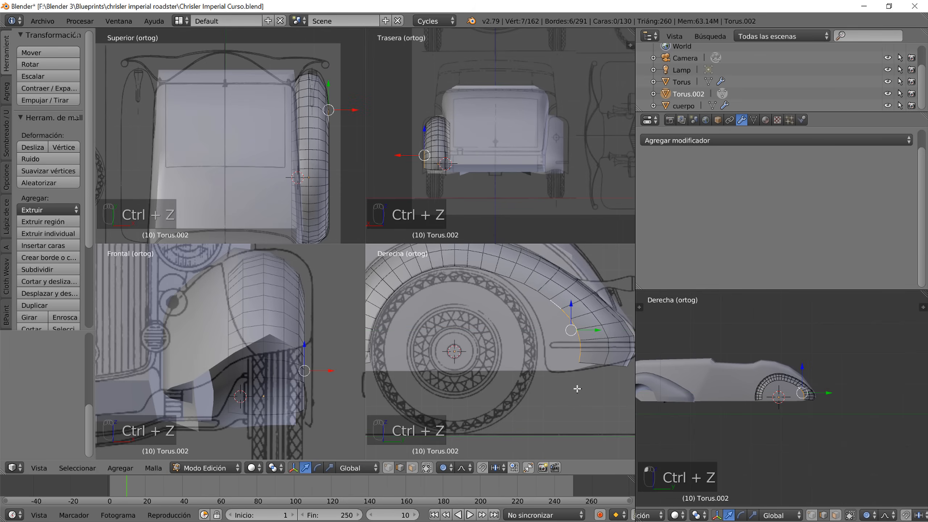
- Switch the proportional editing falloff to the dome-shaped curve, try it on the rear wheel-arch edges, and undo that move
{"action": "left_click", "coordinate": [446, 468]}
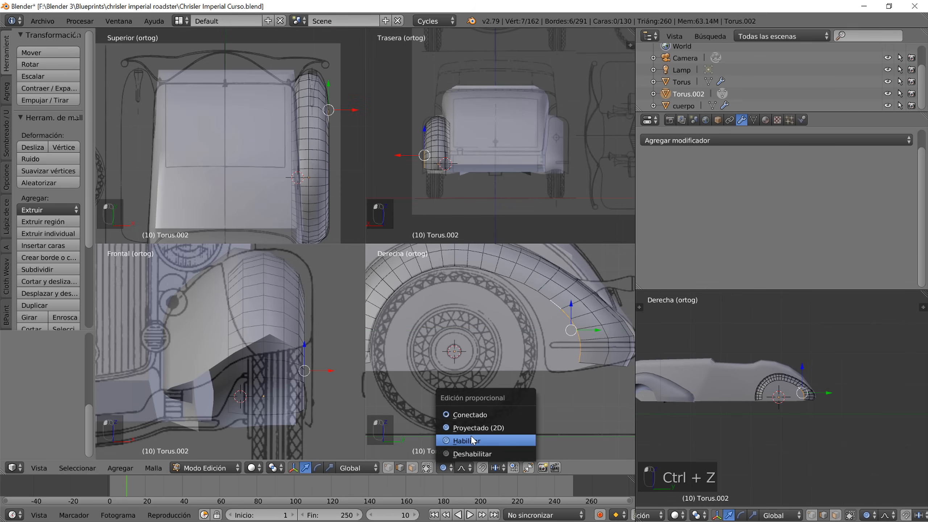
{"action": "left_click", "coordinate": [463, 468]}
{"action": "left_click", "coordinate": [485, 442]}
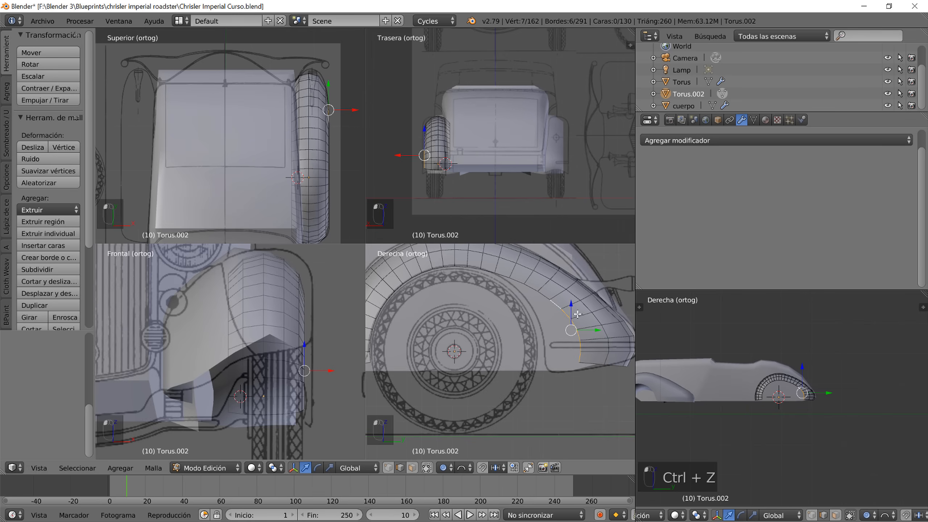
{"action": "left_click_drag", "start_coordinate": [593, 332], "coordinate": [585, 331]}
{"action": "key", "text": "ctrl+z"}
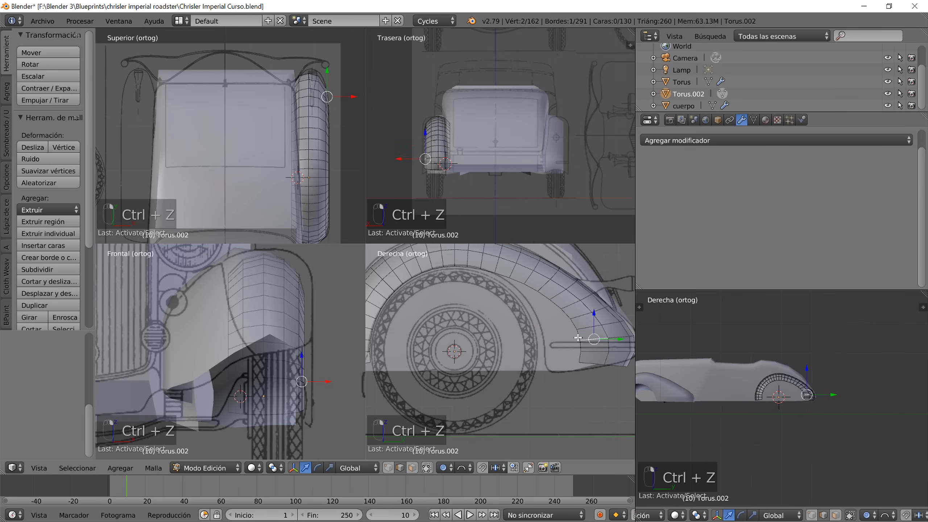
- Move a rear wheel-arch edge forward along Y with proportional editing, widening the fender's tail toward the blueprint outline
{"action": "right_click", "coordinate": [578, 338]}
{"action": "left_click_drag", "start_coordinate": [605, 336], "coordinate": [588, 351]}
{"action": "scroll", "coordinate": [599, 335], "scroll_direction": "down", "scroll_amount": 6}
{"action": "scroll", "coordinate": [594, 335], "scroll_direction": "up", "scroll_amount": 7}
{"action": "scroll", "coordinate": [595, 337], "scroll_direction": "down", "scroll_amount": 4}
{"action": "scroll", "coordinate": [600, 335], "scroll_direction": "down", "scroll_amount": 4}
{"action": "scroll", "coordinate": [595, 334], "scroll_direction": "down", "scroll_amount": 1}
{"action": "scroll", "coordinate": [594, 335], "scroll_direction": "down", "scroll_amount": 2}
{"action": "scroll", "coordinate": [586, 334], "scroll_direction": "down", "scroll_amount": 2}
{"action": "key", "text": "Tab"}
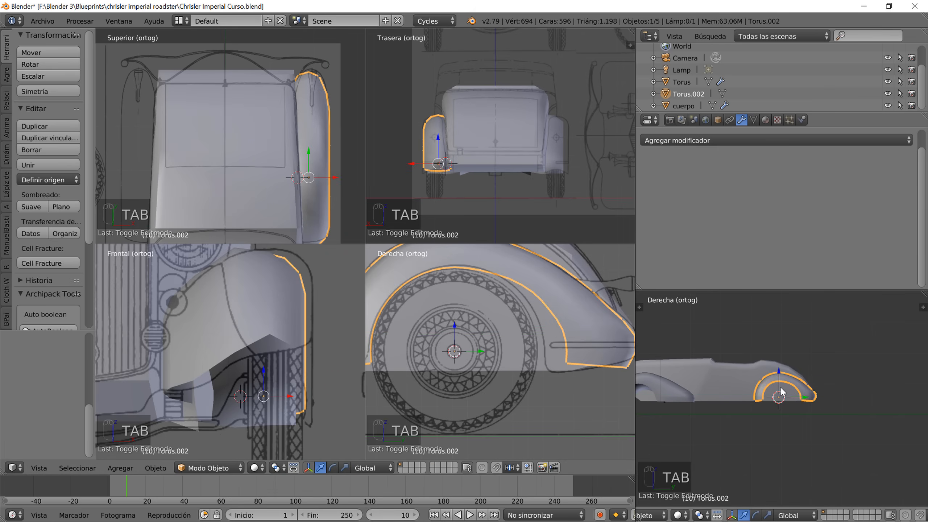
- Select the lowest wheel-arch edge at the fender's rear end and disable proportional editing
{"action": "middle_click_drag", "start_coordinate": [785, 403], "coordinate": [719, 403]}
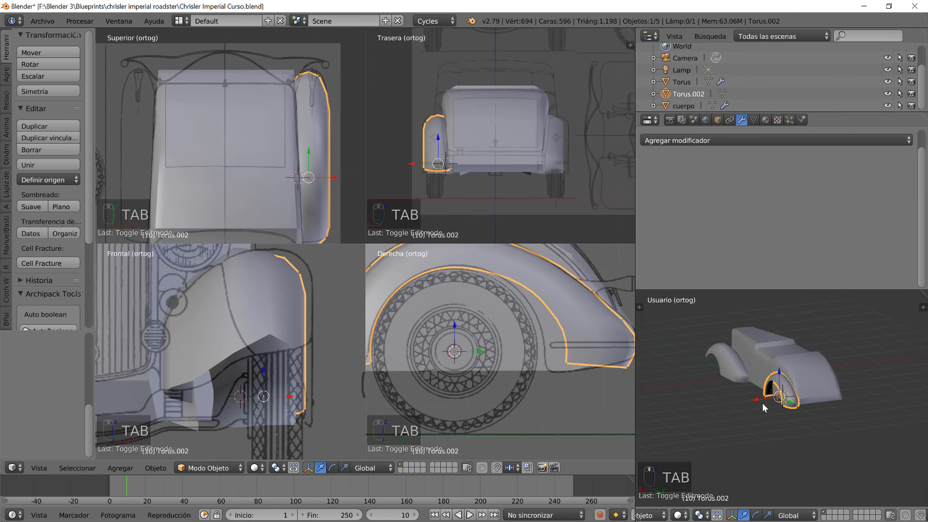
{"action": "scroll", "coordinate": [763, 409], "scroll_direction": "up", "scroll_amount": 6}
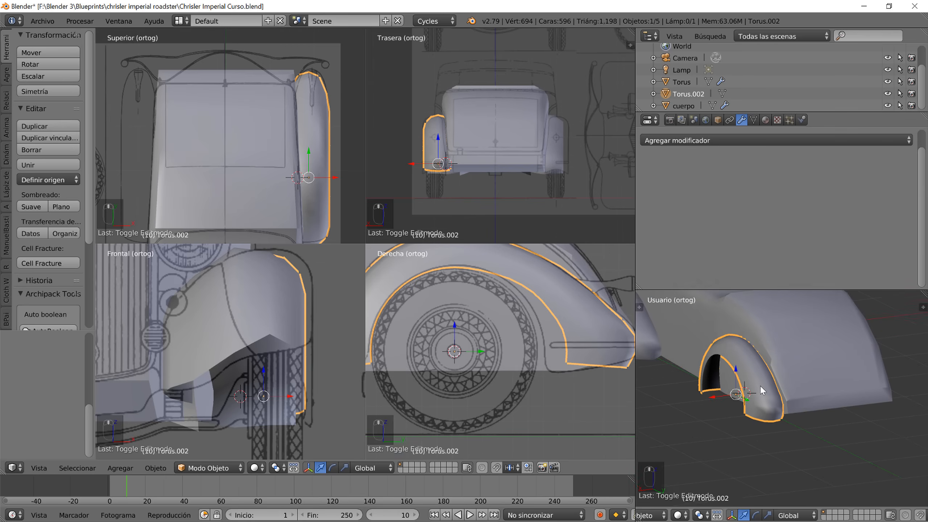
{"action": "scroll", "coordinate": [762, 390], "scroll_direction": "up", "scroll_amount": 3}
{"action": "middle_click_drag", "start_coordinate": [763, 414], "coordinate": [711, 399]}
{"action": "key", "text": "Tab"}
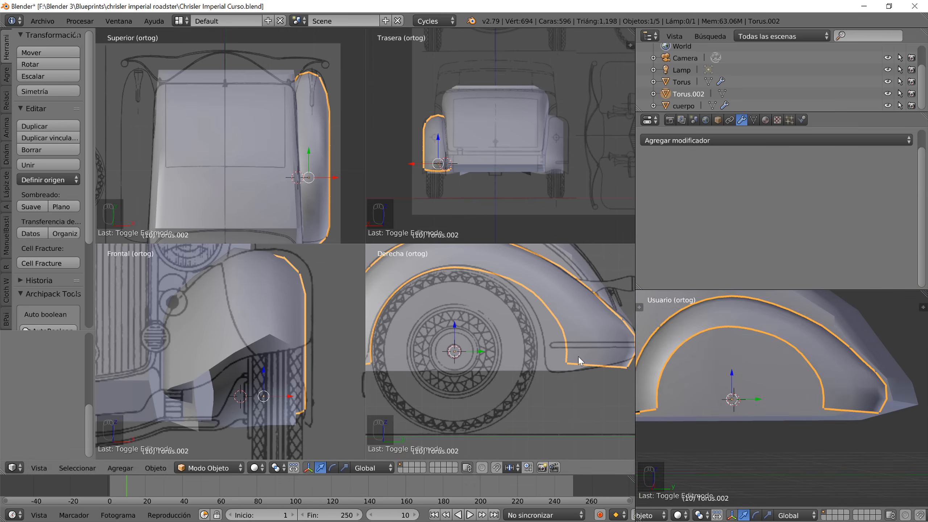
{"action": "right_click", "coordinate": [563, 359]}
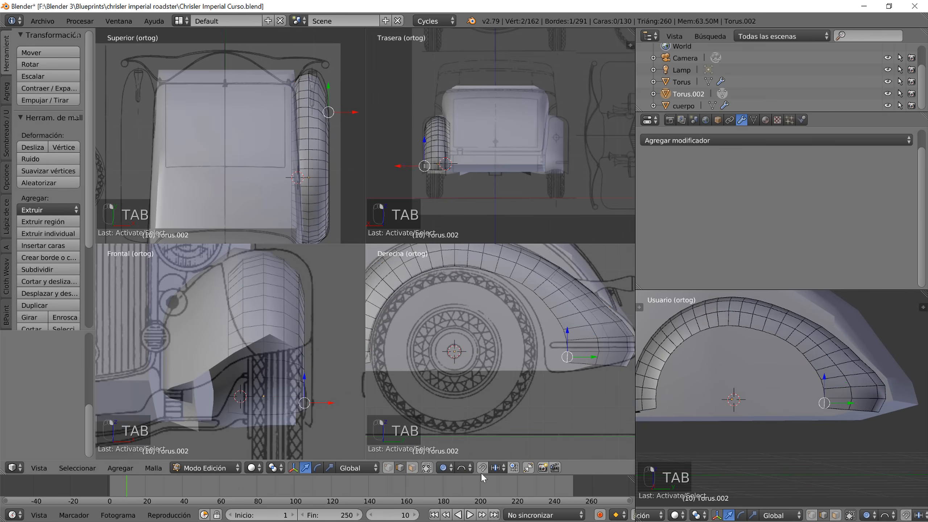
{"action": "left_click", "coordinate": [446, 468]}
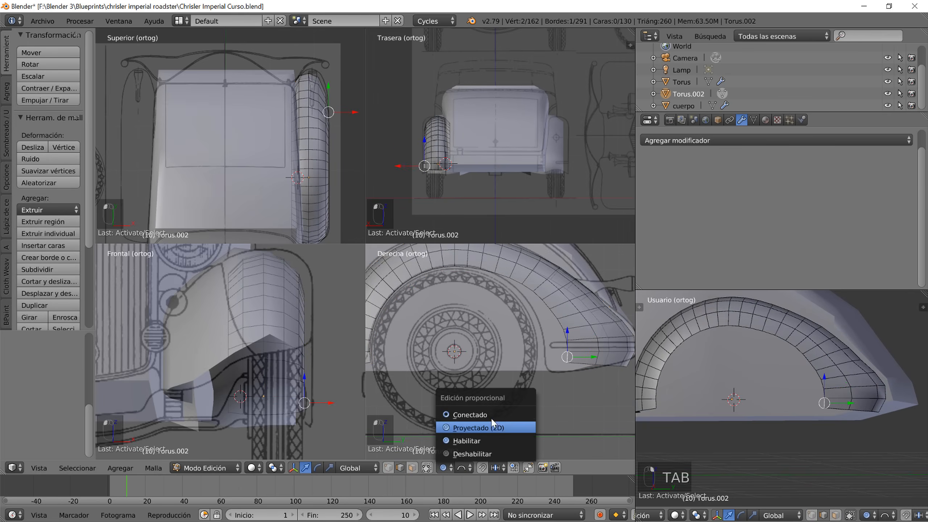
{"action": "left_click", "coordinate": [443, 470]}
{"action": "left_click", "coordinate": [461, 448]}
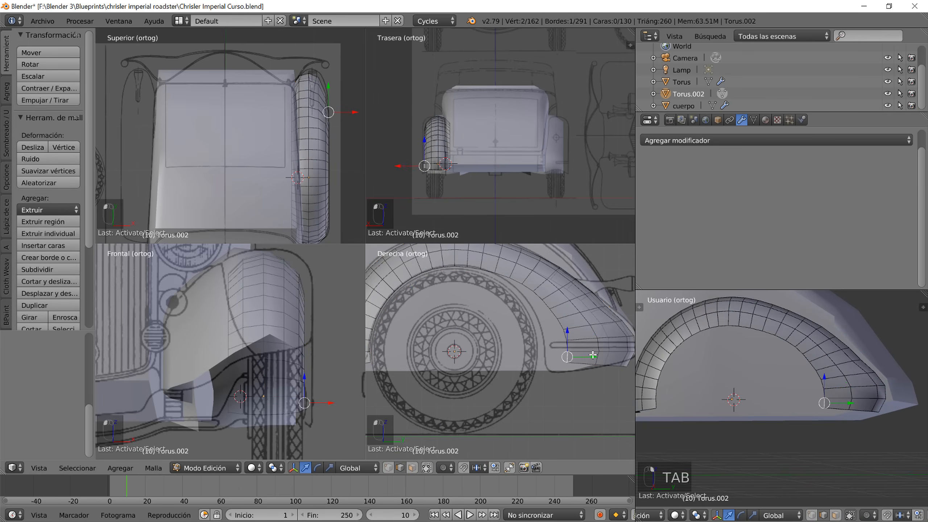
- Shift the lowest wheel-arch edge at the fender's rear end and the edge above it forward along Y to the blueprint outline
{"action": "left_click", "coordinate": [593, 357]}
{"action": "left_click_drag", "start_coordinate": [593, 356], "coordinate": [571, 361]}
{"action": "scroll", "coordinate": [592, 362], "scroll_direction": "up", "scroll_amount": 4}
{"action": "scroll", "coordinate": [592, 362], "scroll_direction": "up", "scroll_amount": 2}
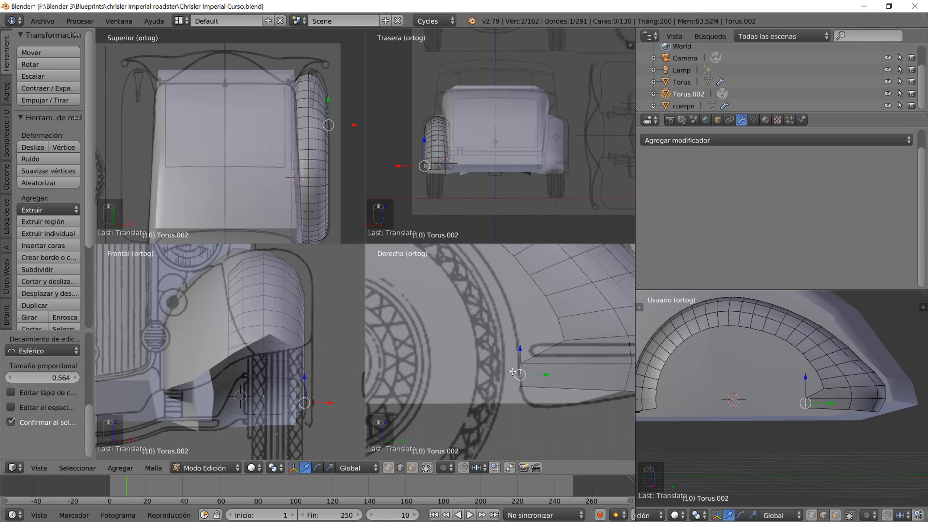
{"action": "right_click", "coordinate": [558, 338]}
{"action": "left_click_drag", "start_coordinate": [580, 332], "coordinate": [534, 336]}
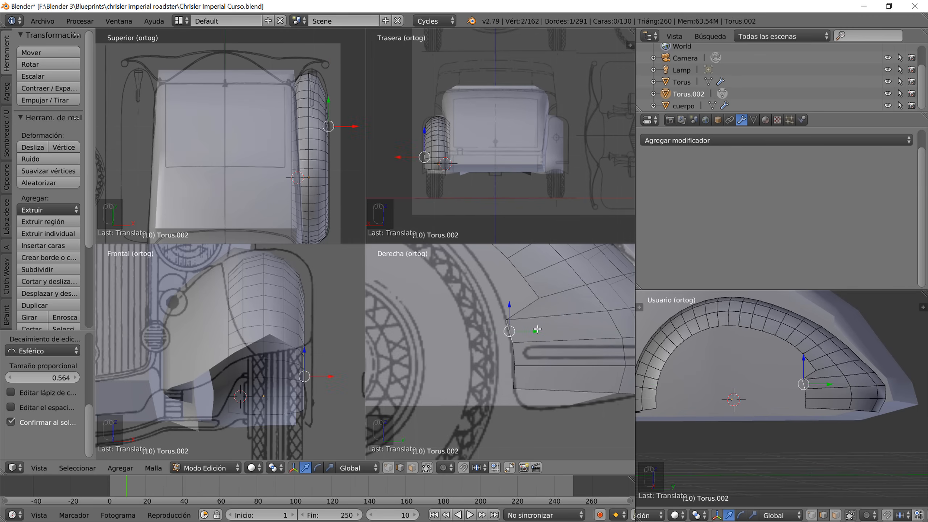
{"action": "right_click", "coordinate": [538, 293]}
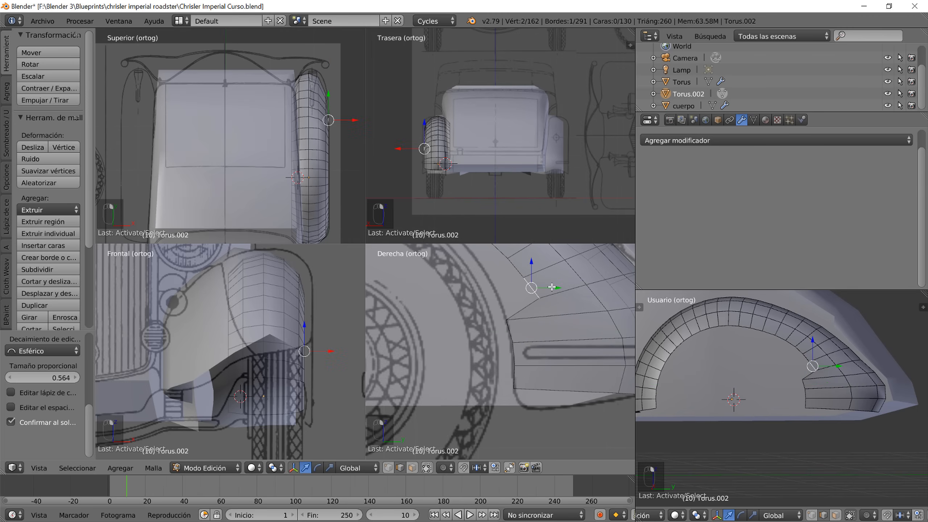
{"action": "key", "text": "g"}
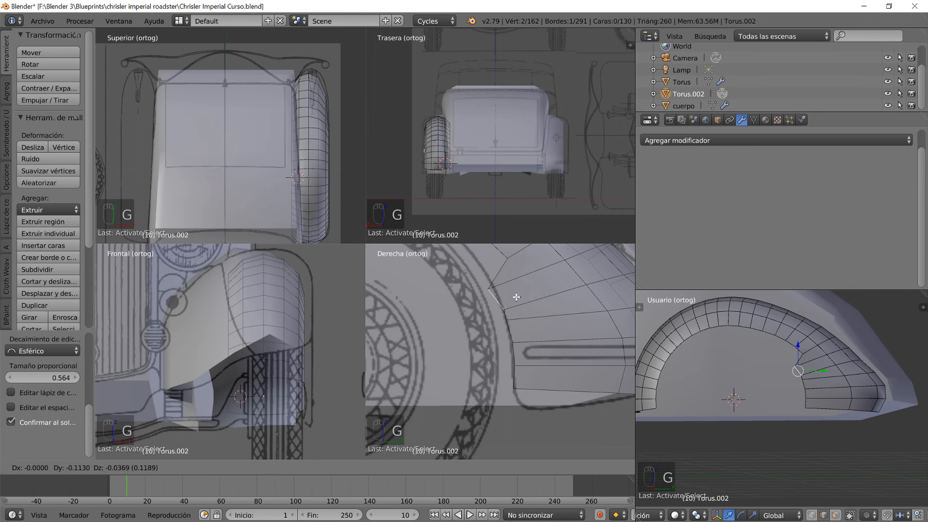
{"action": "left_click", "coordinate": [517, 297]}
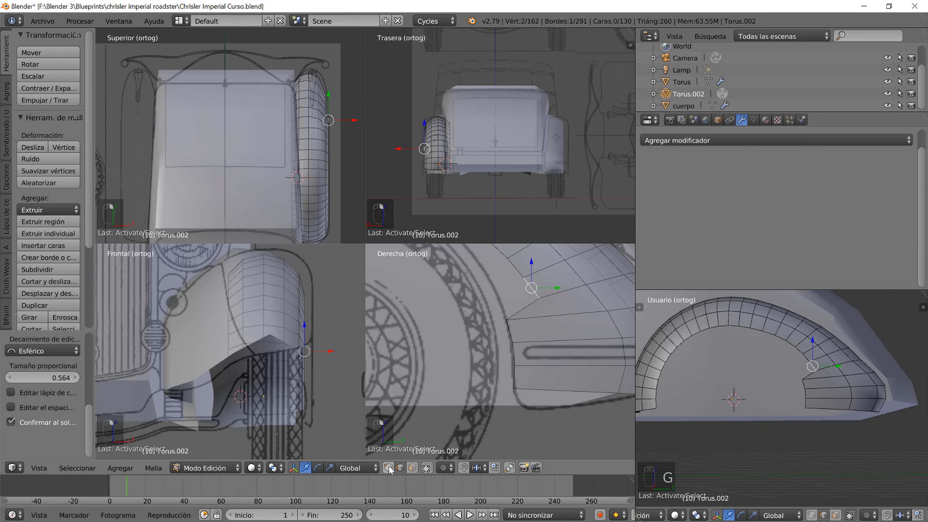
- Switch to vertex selection and move the two wheel-arch vertices just above the adjusted rear edges forward onto the blueprint outline
{"action": "right_click", "coordinate": [540, 298]}
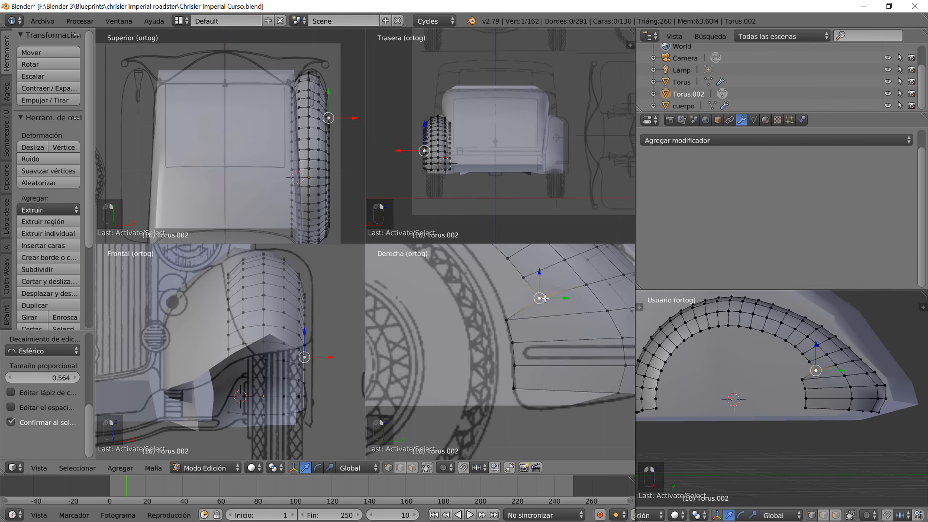
{"action": "key", "text": "g"}
{"action": "left_click", "coordinate": [512, 311]}
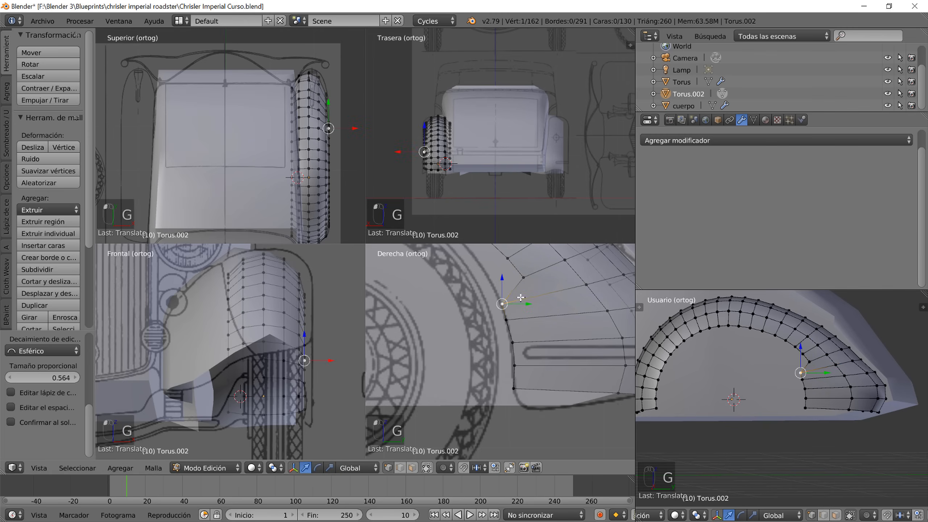
{"action": "key", "text": "g"}
{"action": "key", "text": "g"}
{"action": "left_click", "coordinate": [494, 285]}
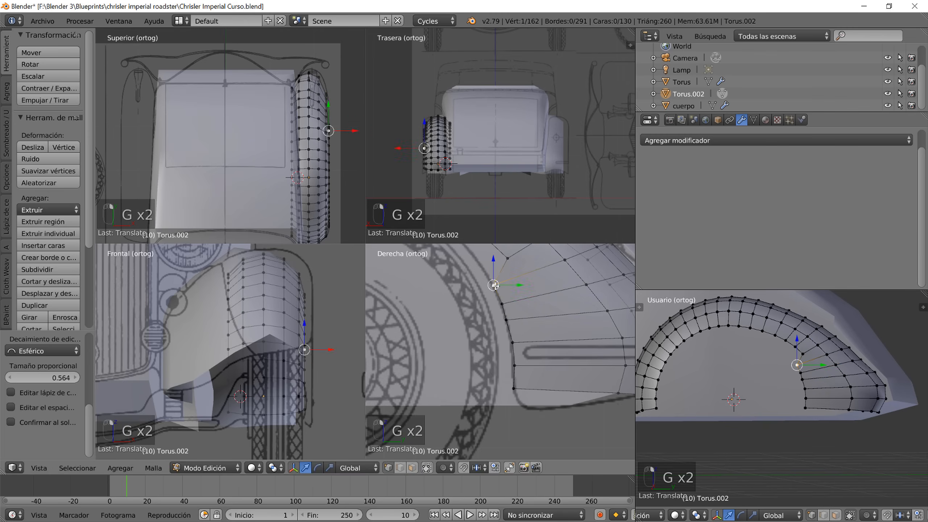
- Move the next two inner vertices up the rear side of the wheel arch onto the blueprint curve
{"action": "middle_click_drag", "start_coordinate": [496, 296], "coordinate": [534, 348], "text": "shift"}
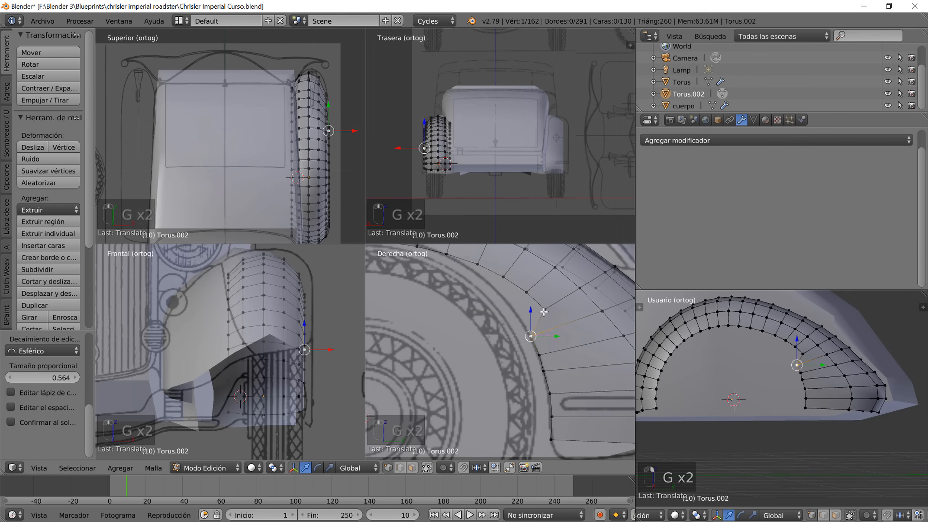
{"action": "right_click", "coordinate": [545, 310]}
{"action": "key", "text": "g"}
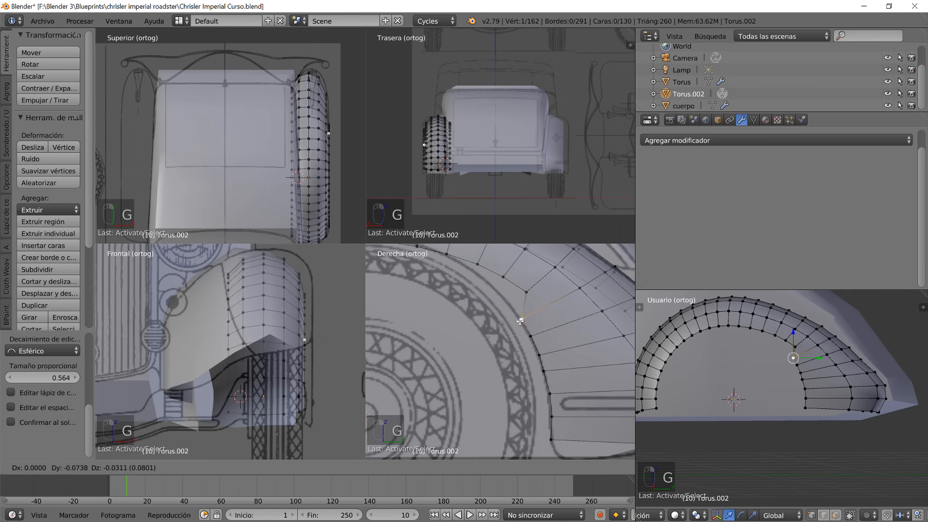
{"action": "left_click", "coordinate": [520, 322]}
{"action": "right_click", "coordinate": [530, 292]}
{"action": "key", "text": "g"}
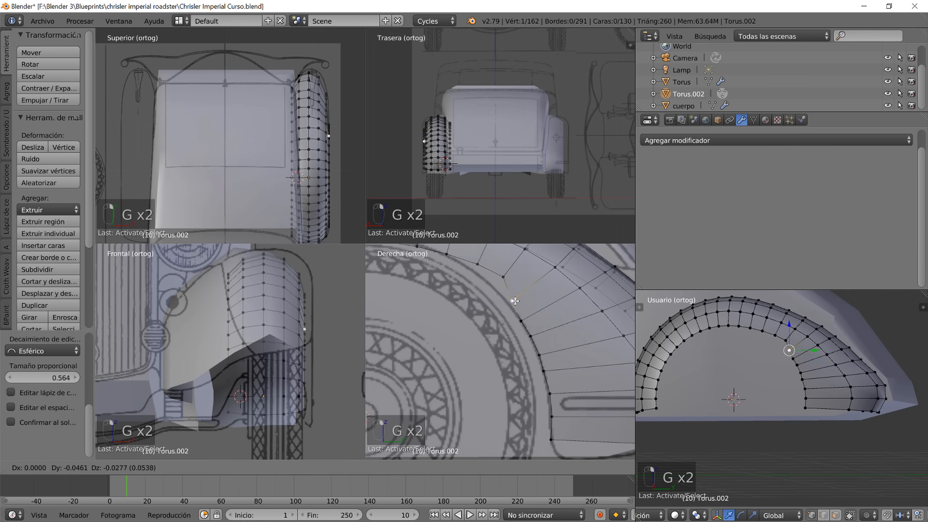
{"action": "left_click", "coordinate": [515, 305]}
- Lower the following two inner vertices toward the top of the wheel arch to smooth its curve along the blueprint
{"action": "right_click", "coordinate": [504, 277]}
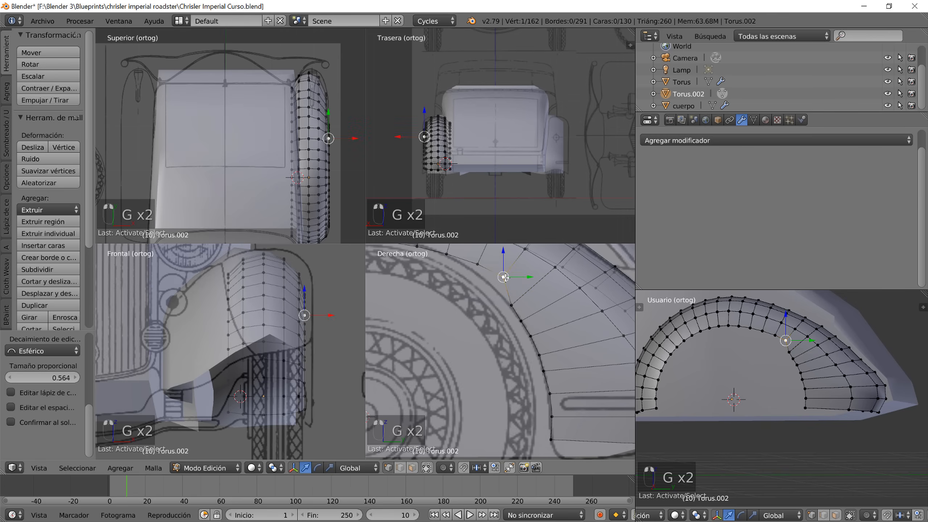
{"action": "key", "text": "g"}
{"action": "left_click", "coordinate": [497, 287]}
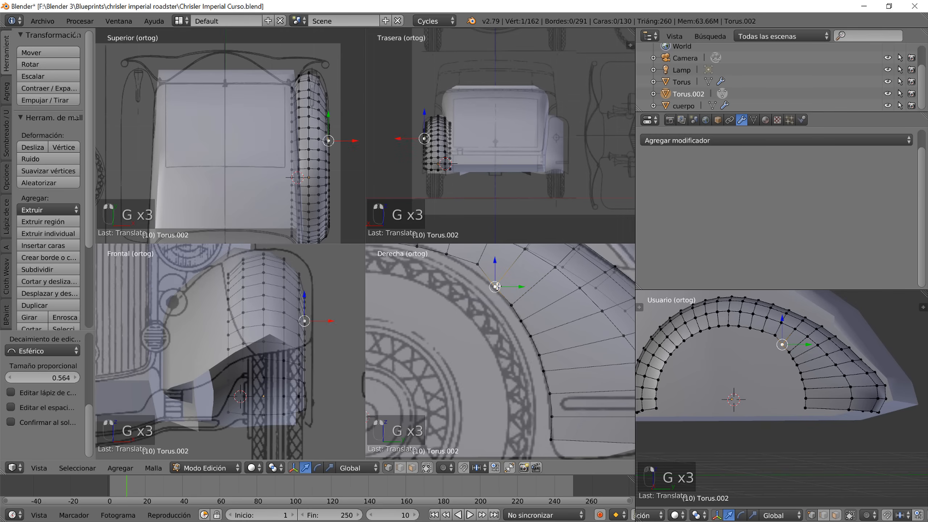
{"action": "right_click", "coordinate": [479, 260]}
{"action": "key", "text": "g"}
{"action": "left_click", "coordinate": [478, 268]}
- Move the inner bottom corner vertex at the fender's front end forward and up to round the corner along the blueprint
{"action": "scroll", "coordinate": [516, 340], "scroll_direction": "down", "scroll_amount": 3}
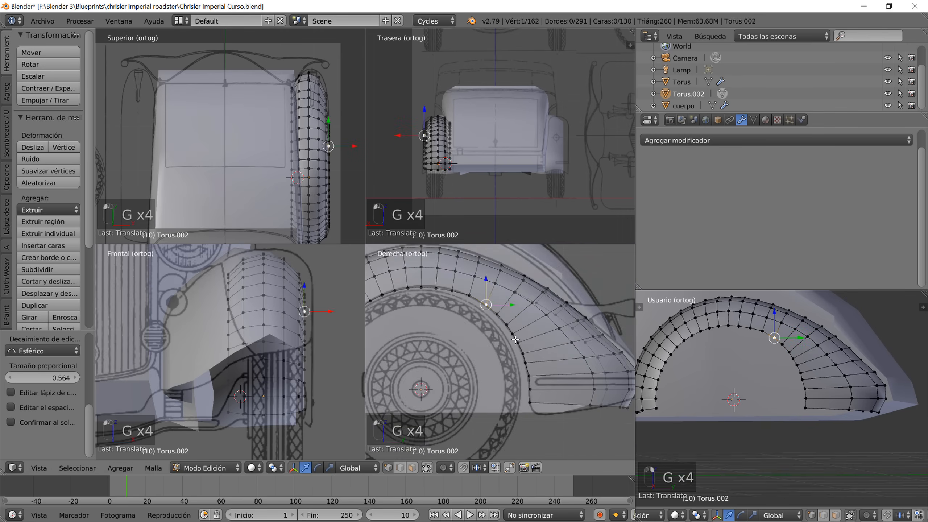
{"action": "scroll", "coordinate": [516, 340], "scroll_direction": "down", "scroll_amount": 2}
{"action": "middle_click_drag", "start_coordinate": [419, 388], "coordinate": [467, 372], "text": "shift"}
{"action": "scroll", "coordinate": [467, 372], "scroll_direction": "up", "scroll_amount": 6}
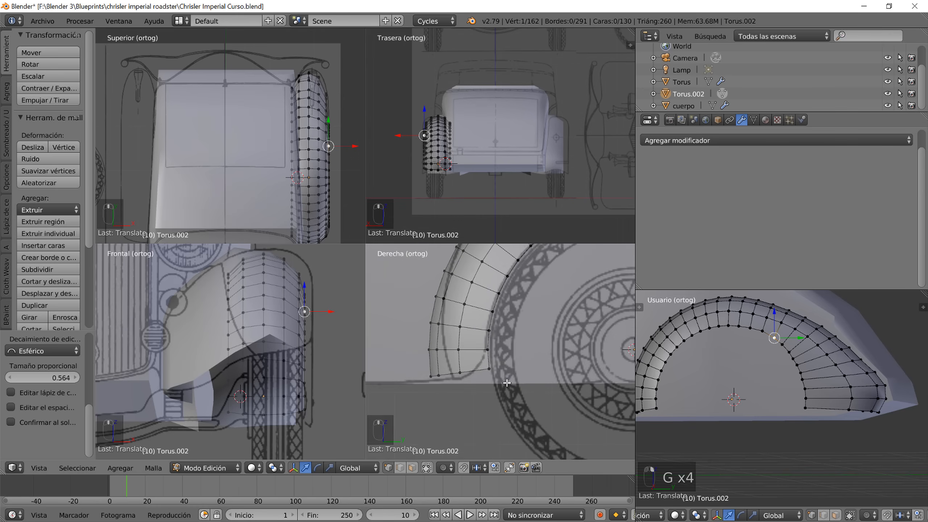
{"action": "right_click", "coordinate": [481, 382]}
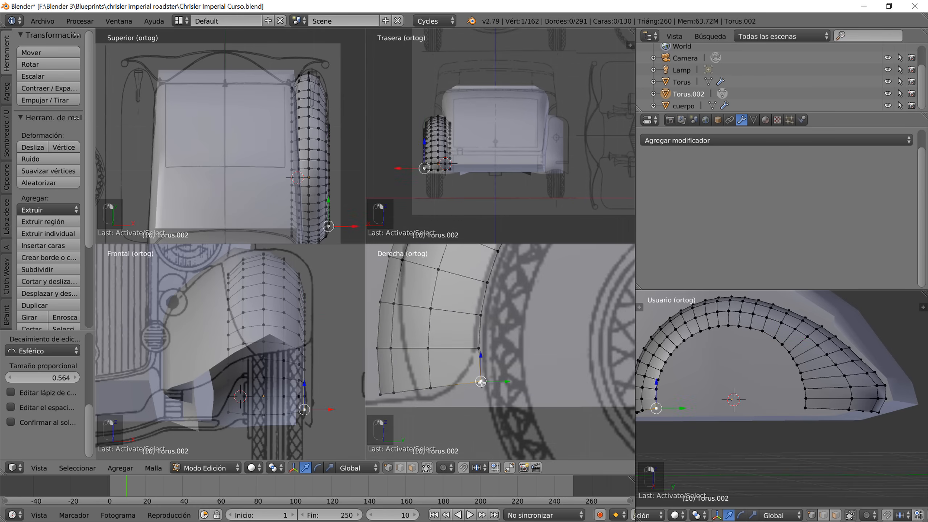
{"action": "key", "text": "g"}
{"action": "left_click", "coordinate": [466, 373]}
{"action": "middle_click_drag", "start_coordinate": [477, 389], "coordinate": [519, 379], "text": "shift"}
- Enable proportional editing and move the outer bottom vertex of the fender's front end onto the blueprint outline with a radius of about 0.24
{"action": "right_click", "coordinate": [432, 380]}
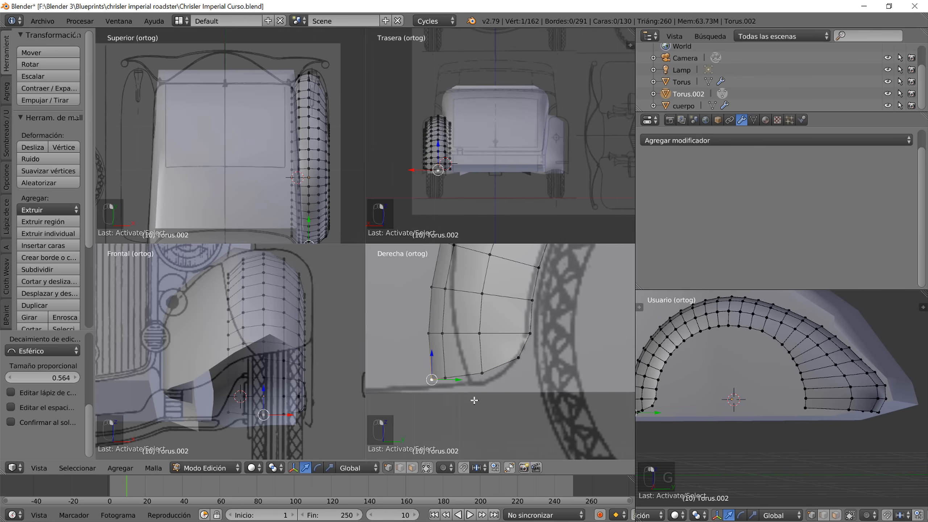
{"action": "key", "text": "o"}
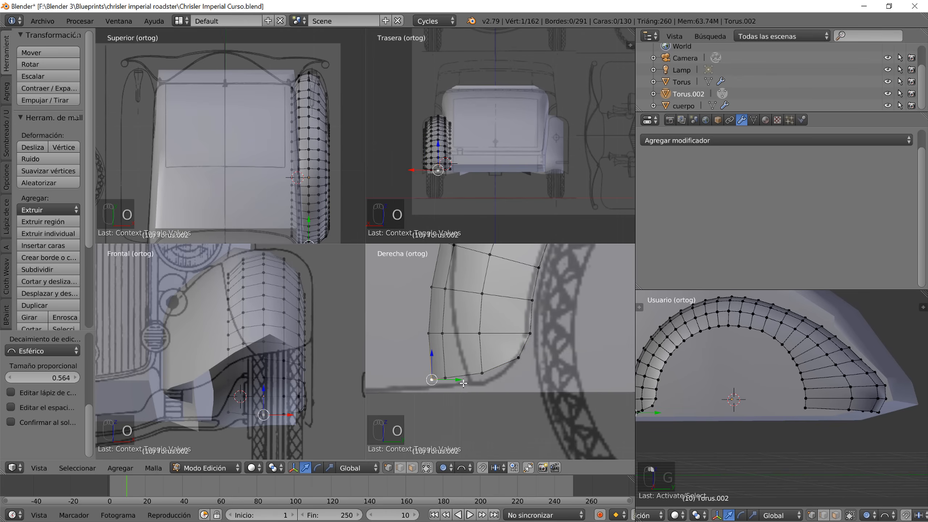
{"action": "key", "text": "g"}
{"action": "scroll", "coordinate": [493, 371], "scroll_direction": "up", "scroll_amount": 10}
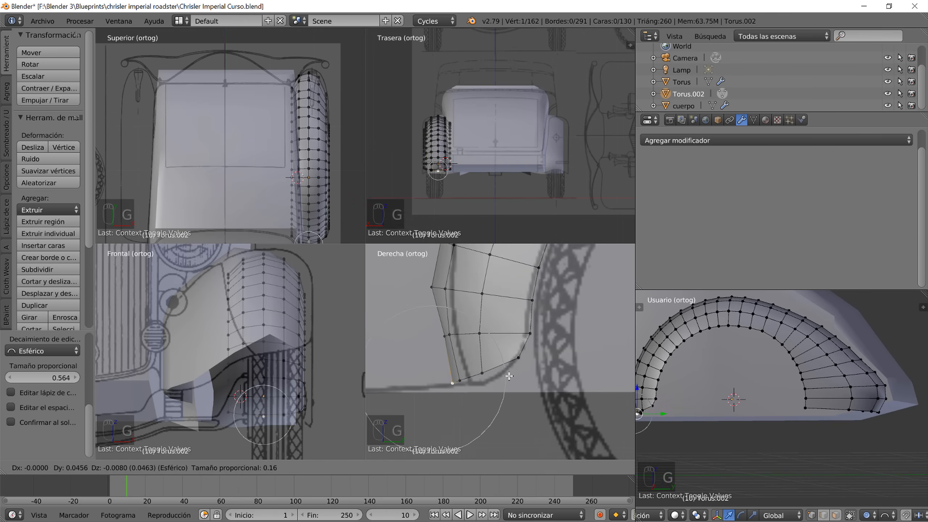
{"action": "scroll", "coordinate": [509, 376], "scroll_direction": "down", "scroll_amount": 4}
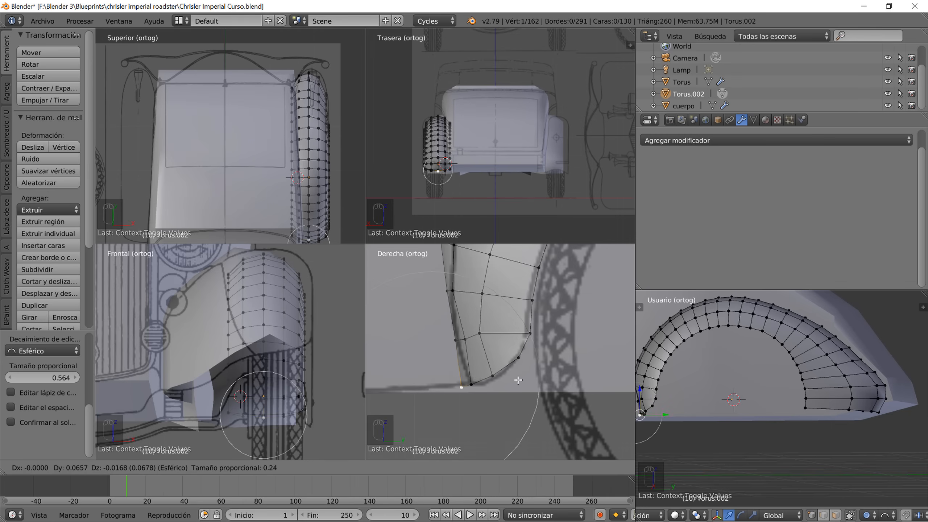
{"action": "left_click", "coordinate": [518, 379]}
- Move an outer vertex on the fender's front side about 0.018 along Y with proportional editing, and return to Object Mode
{"action": "scroll", "coordinate": [500, 341], "scroll_direction": "down", "scroll_amount": 5}
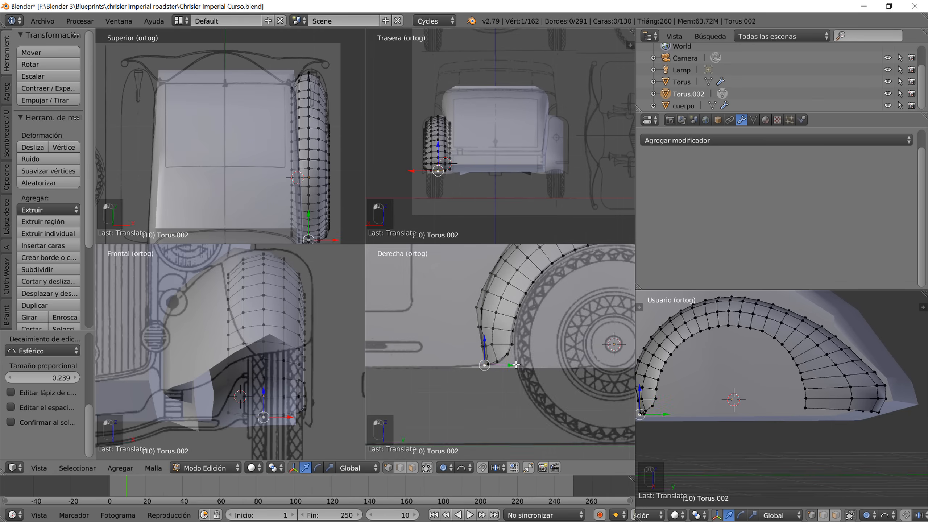
{"action": "scroll", "coordinate": [500, 341], "scroll_direction": "up", "scroll_amount": 1}
{"action": "right_click", "coordinate": [473, 299]}
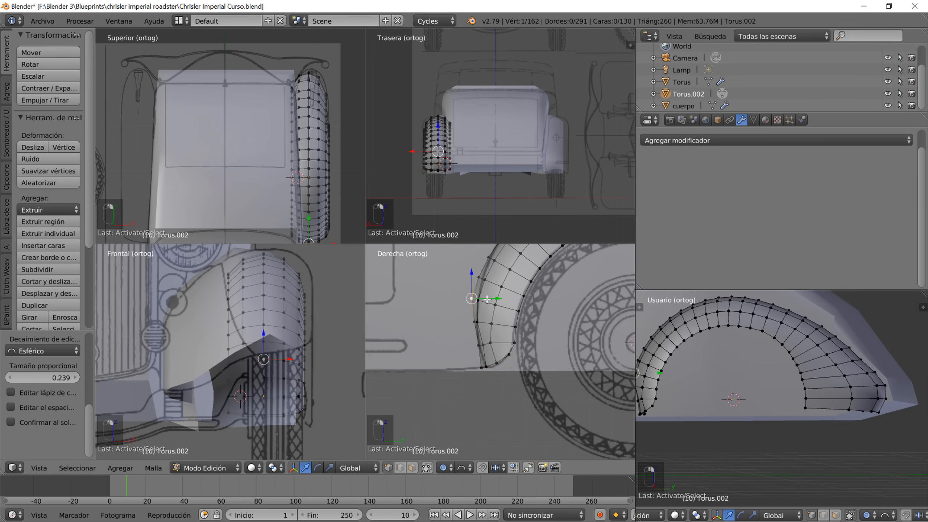
{"action": "key", "text": "g"}
{"action": "key", "text": "y"}
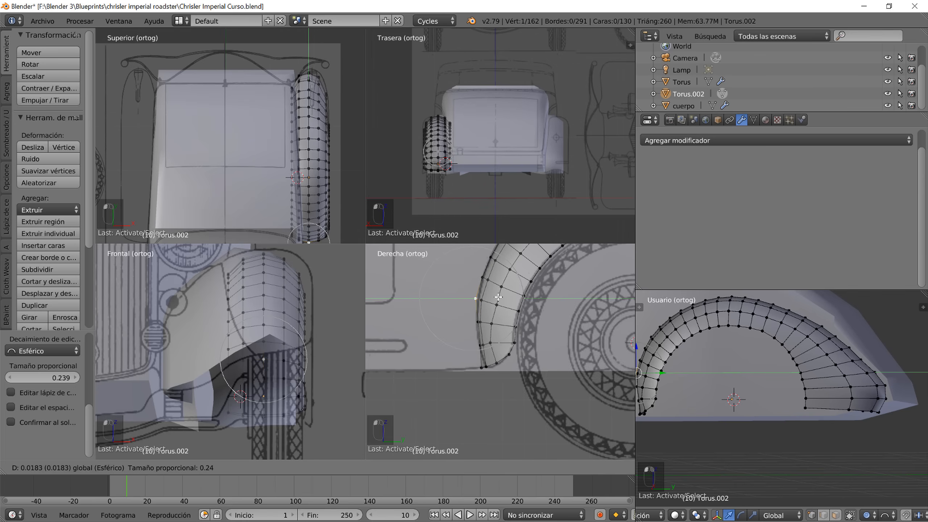
{"action": "left_click", "coordinate": [498, 297]}
{"action": "scroll", "coordinate": [503, 342], "scroll_direction": "down", "scroll_amount": 3}
{"action": "key", "text": "Tab"}
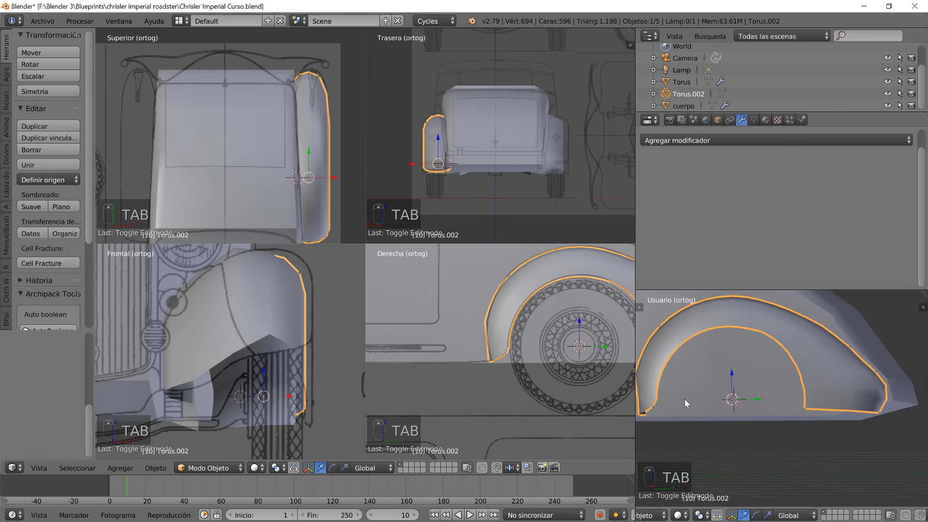
- Examine the reshaped rear fender in perspective and against the whole car in the top and front views
{"action": "middle_click_drag", "start_coordinate": [684, 399], "coordinate": [738, 433]}
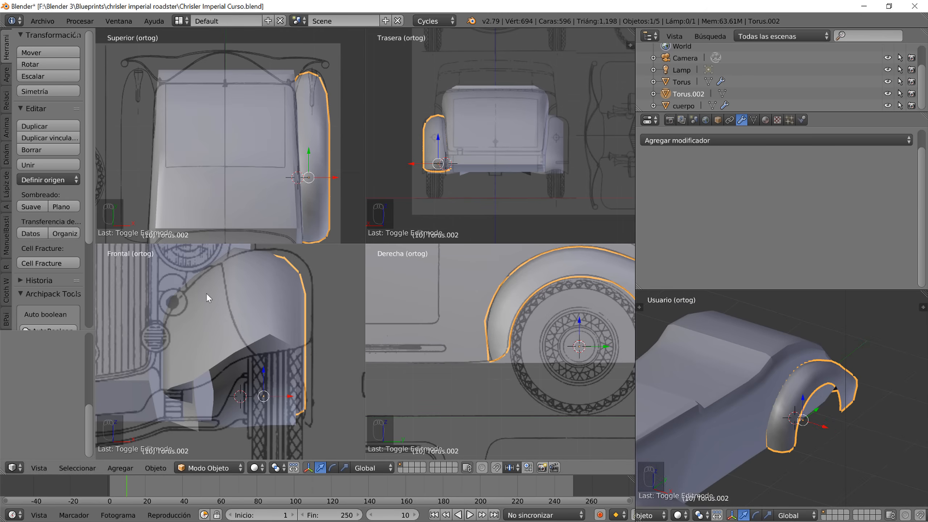
{"action": "scroll", "coordinate": [212, 298], "scroll_direction": "down", "scroll_amount": 5}
{"action": "middle_click_drag", "start_coordinate": [250, 339], "coordinate": [278, 344], "text": "shift"}
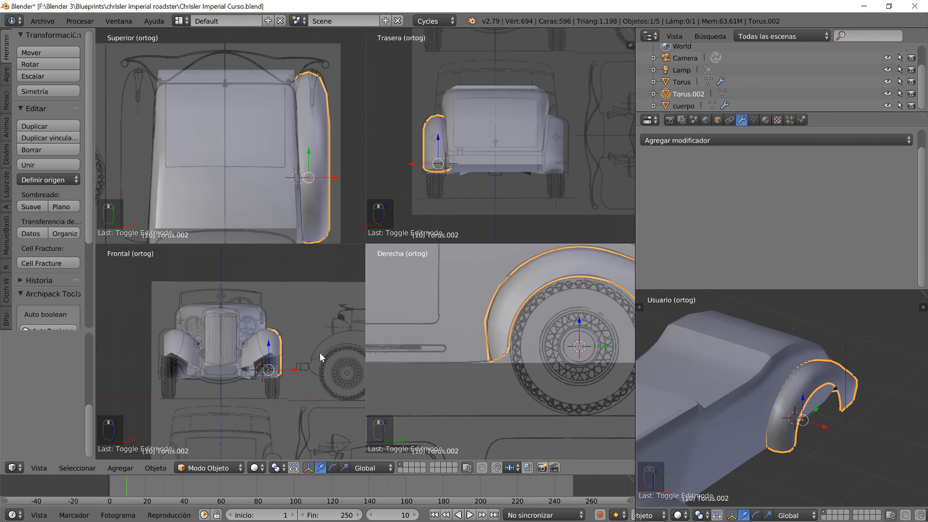
{"action": "scroll", "coordinate": [270, 209], "scroll_direction": "down", "scroll_amount": 4}
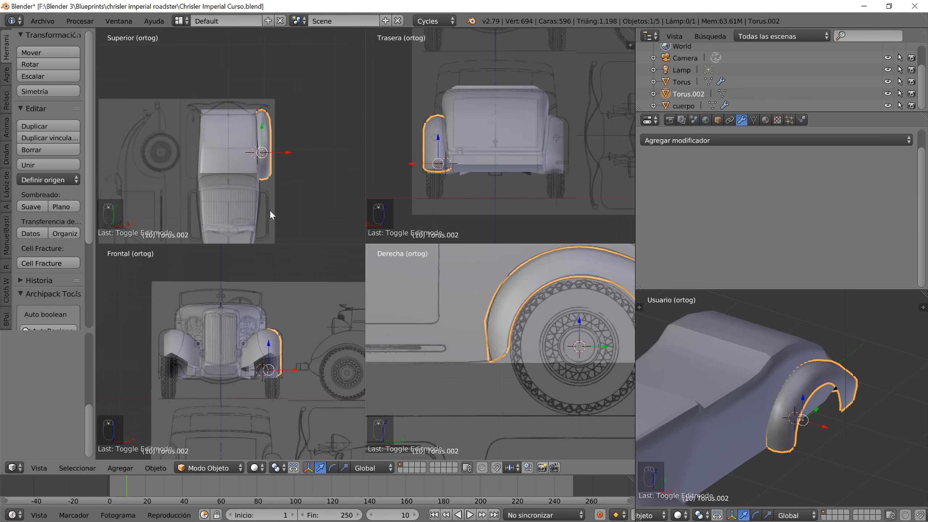
{"action": "middle_click_drag", "start_coordinate": [269, 216], "coordinate": [275, 173], "text": "shift"}
{"action": "scroll", "coordinate": [281, 144], "scroll_direction": "down", "scroll_amount": 3}
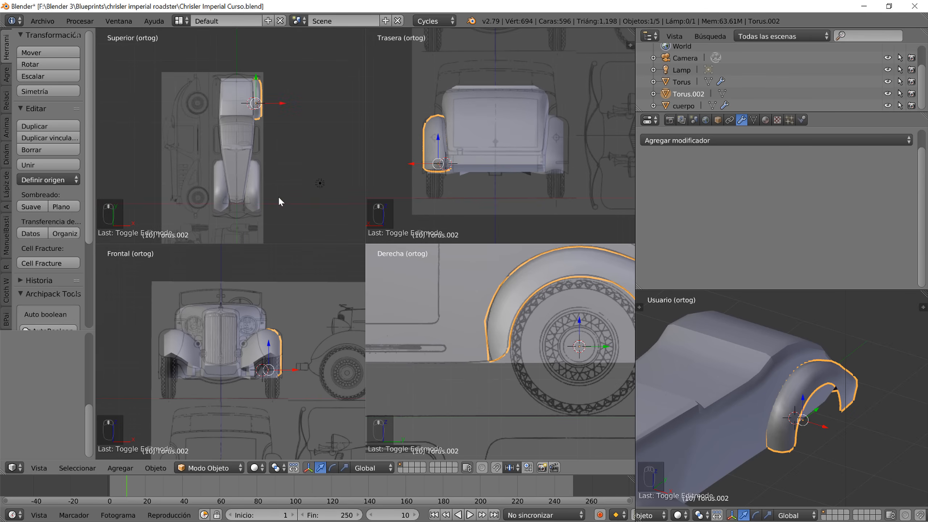
{"action": "scroll", "coordinate": [717, 393], "scroll_direction": "down", "scroll_amount": 3}
{"action": "middle_click_drag", "start_coordinate": [708, 435], "coordinate": [772, 403], "text": "shift"}
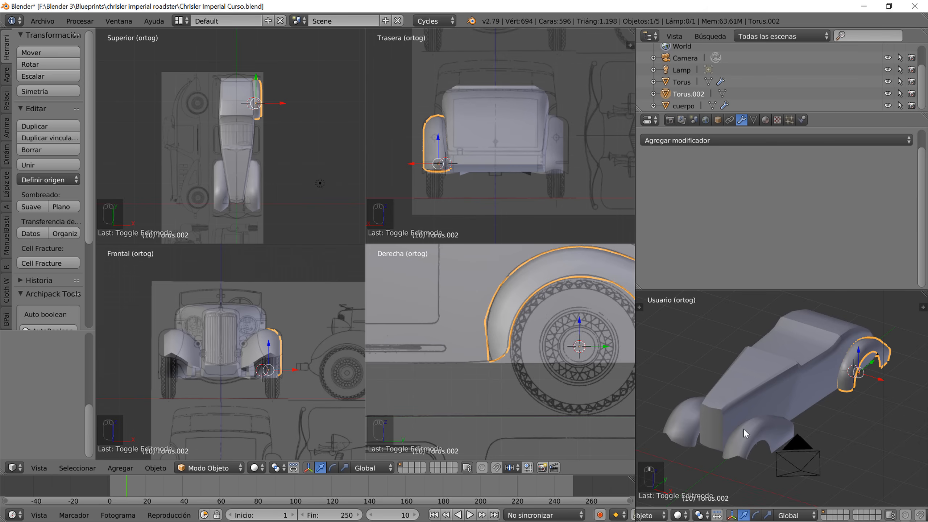
- Open the body for editing in face selection mode and compare the face over the cockpit with the side blueprint
{"action": "right_click", "coordinate": [814, 352]}
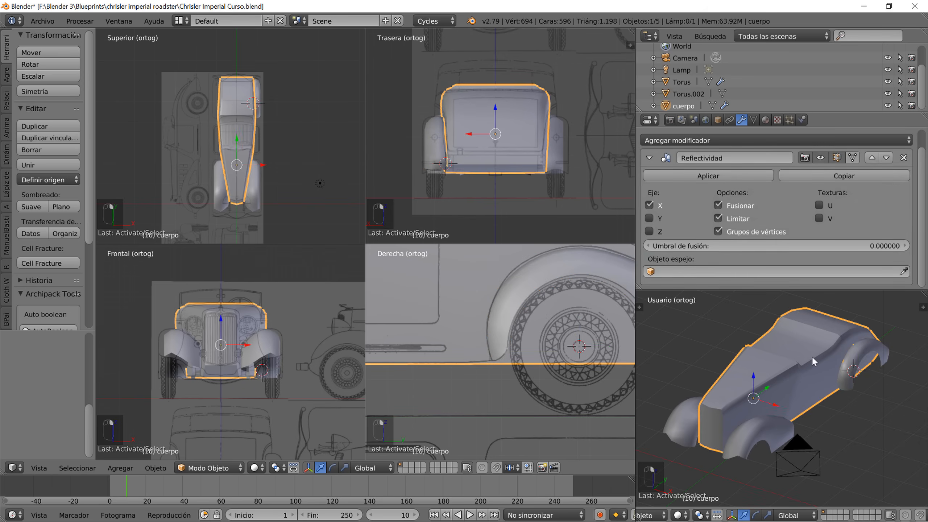
{"action": "key", "text": "Tab"}
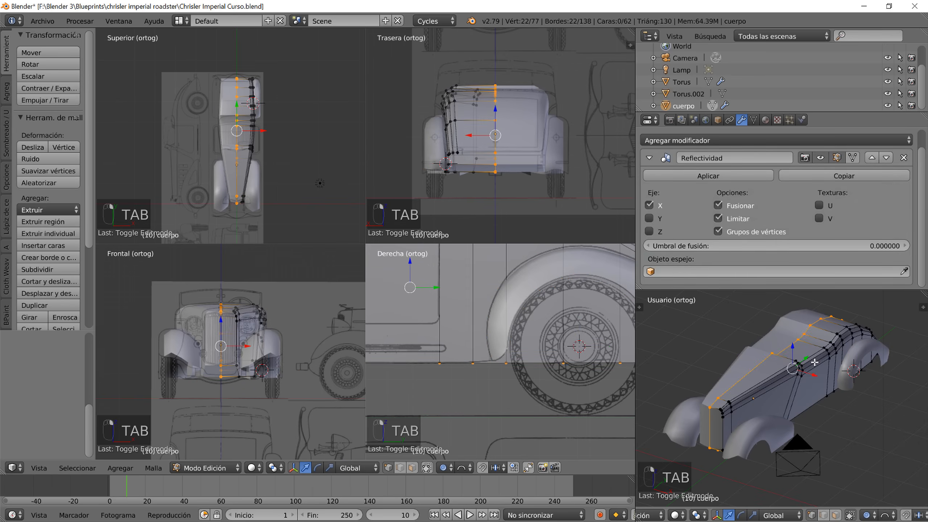
{"action": "left_click", "coordinate": [836, 515]}
{"action": "right_click", "coordinate": [801, 352]}
{"action": "middle_click_drag", "start_coordinate": [831, 371], "coordinate": [761, 373], "text": "shift"}
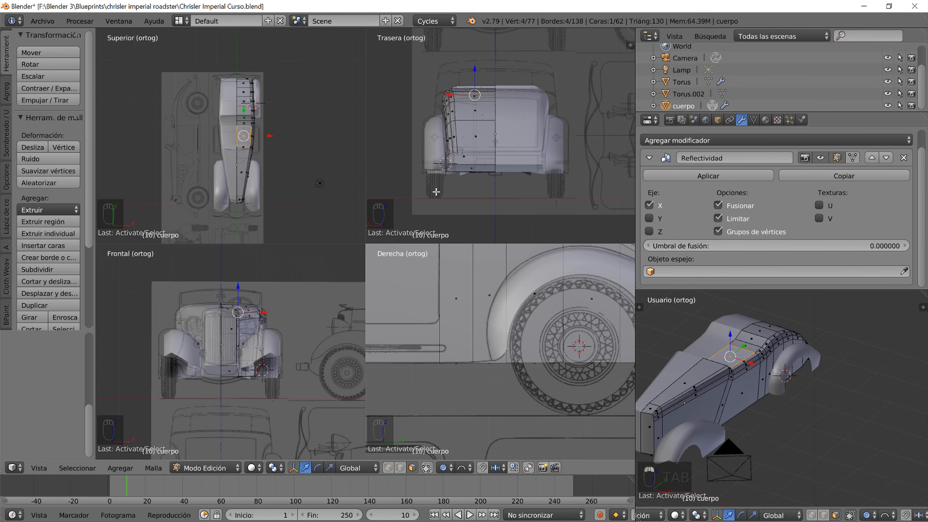
{"action": "scroll", "coordinate": [509, 323], "scroll_direction": "down", "scroll_amount": 8}
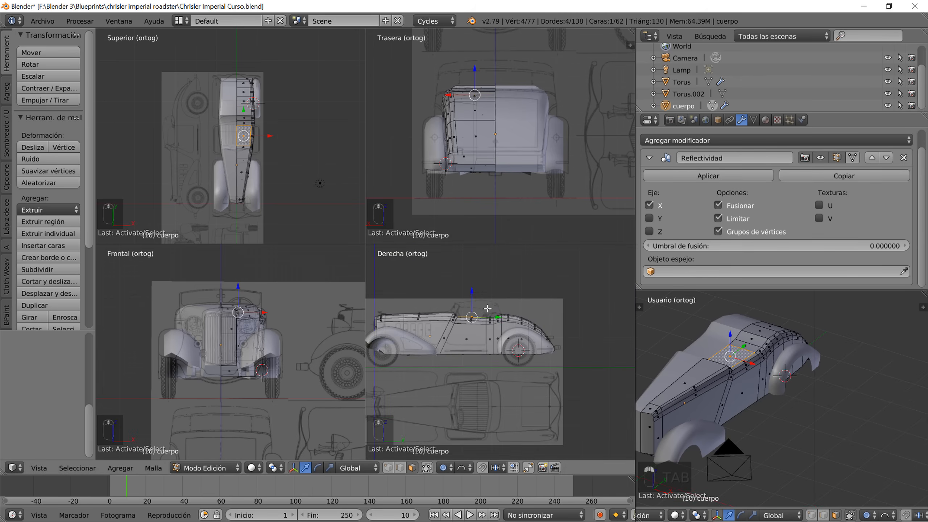
{"action": "middle_click_drag", "start_coordinate": [490, 322], "coordinate": [494, 351], "text": "shift"}
{"action": "scroll", "coordinate": [495, 351], "scroll_direction": "up", "scroll_amount": 6}
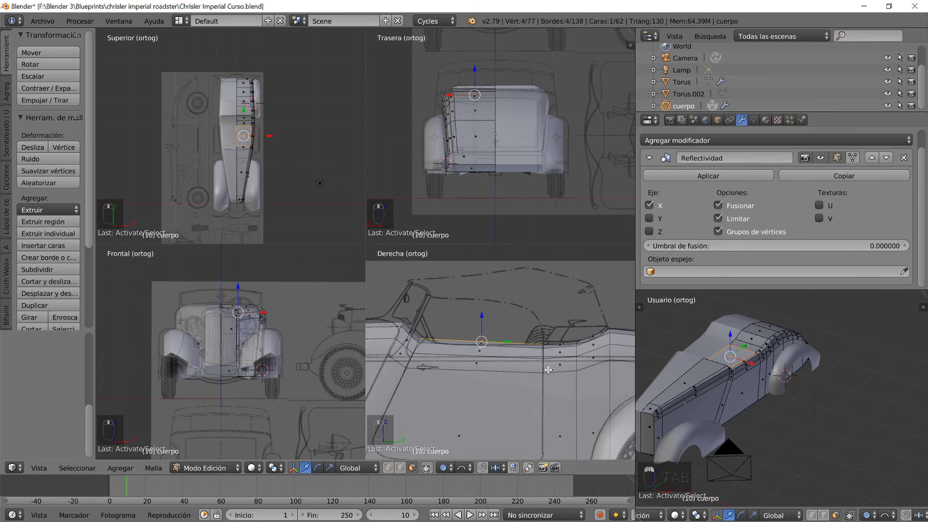
- Delete the four top faces covering the cockpit on the mirrored half of the body to open it up
{"action": "middle_click_drag", "start_coordinate": [730, 395], "coordinate": [665, 382]}
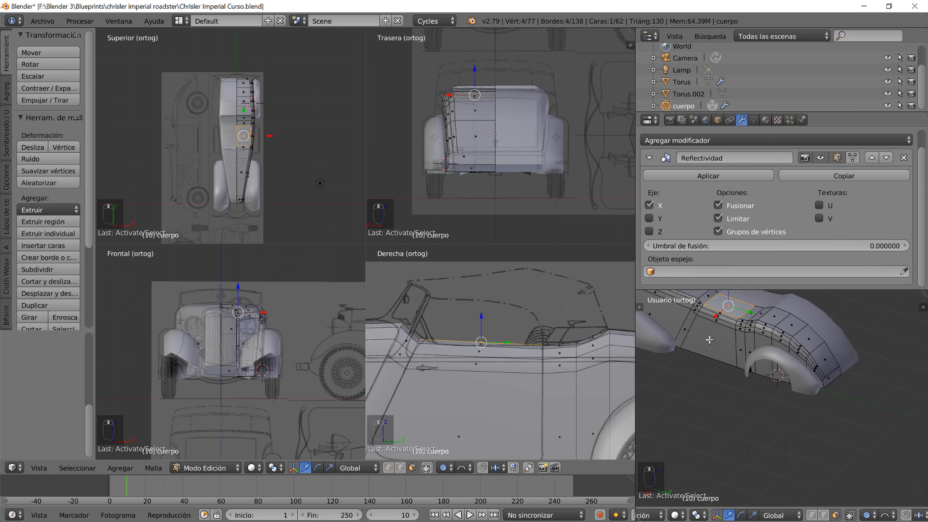
{"action": "middle_click_drag", "start_coordinate": [710, 340], "coordinate": [754, 413], "text": "shift"}
{"action": "right_click", "coordinate": [732, 374]}
{"action": "right_click", "coordinate": [746, 382], "text": "shift"}
{"action": "right_click", "coordinate": [787, 395], "text": "shift"}
{"action": "right_click", "coordinate": [791, 391], "text": "shift"}
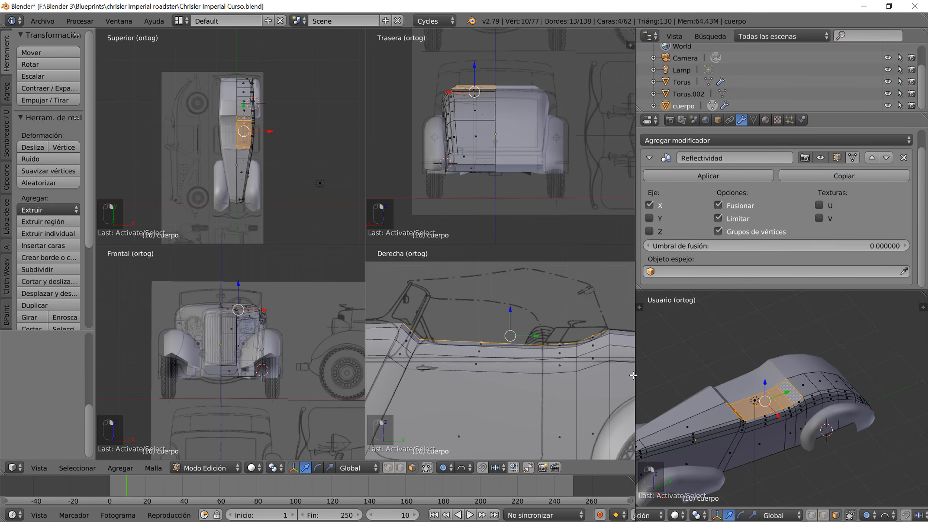
{"action": "key", "text": "x"}
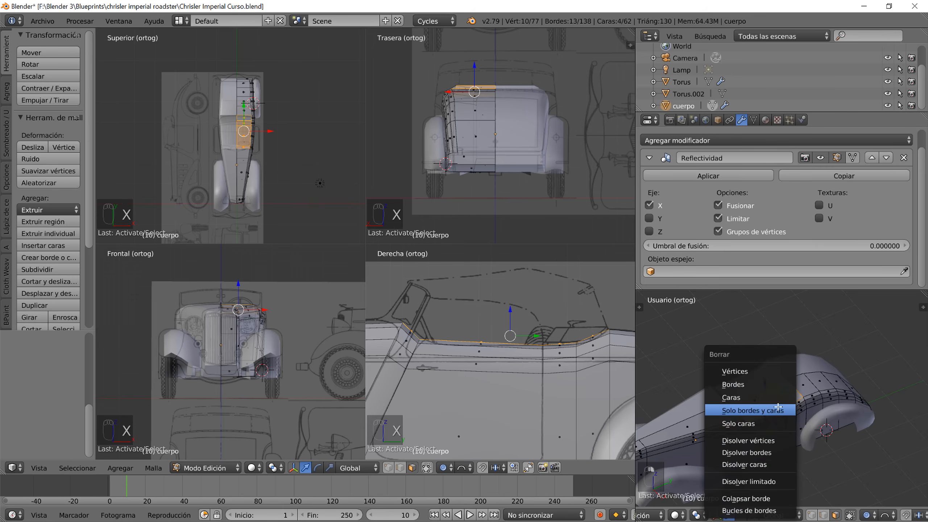
{"action": "left_click", "coordinate": [771, 405]}
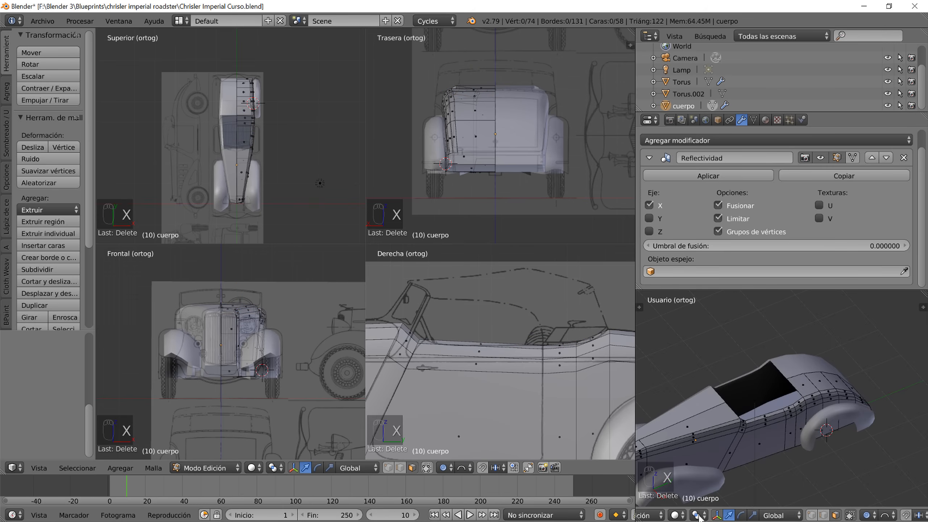
- Select the cockpit opening's edge loop and extrude it straight down inside the body with proportional editing off
{"action": "left_click", "coordinate": [810, 516]}
{"action": "right_click", "coordinate": [798, 391], "text": "alt"}
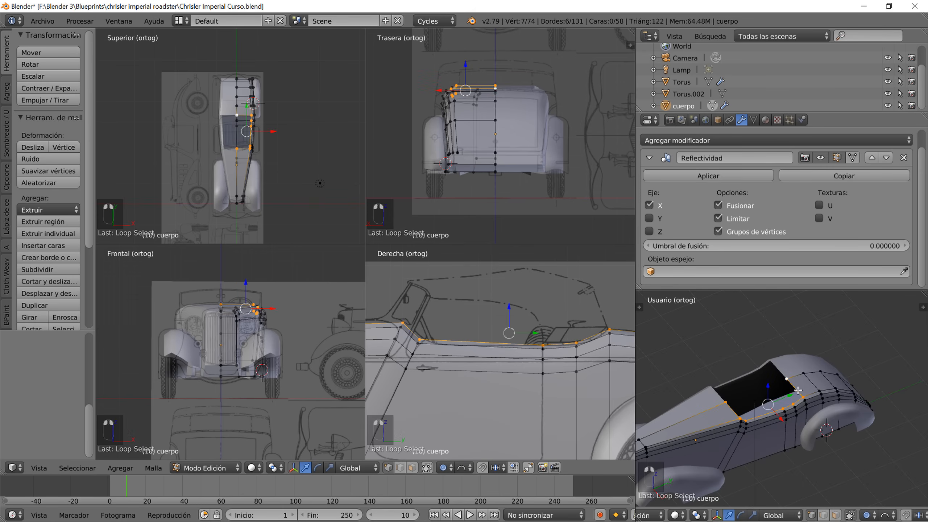
{"action": "left_click", "coordinate": [822, 516]}
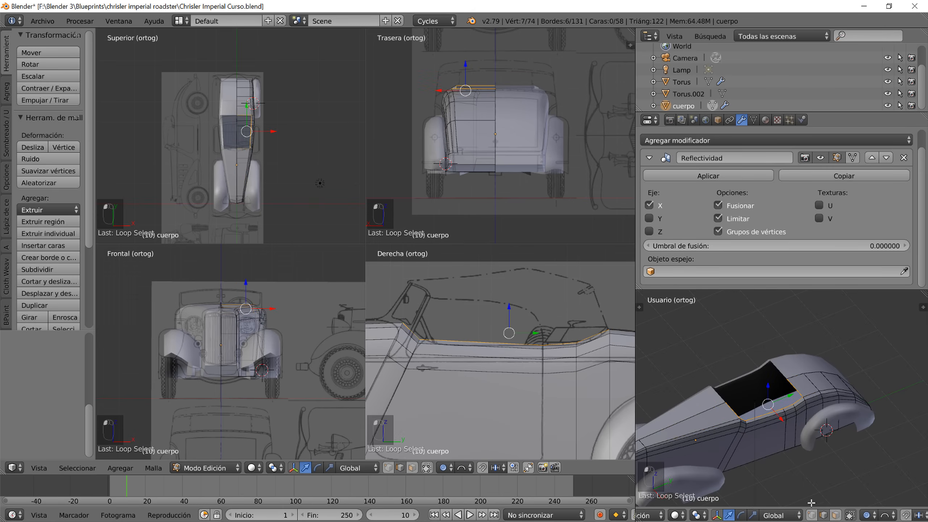
{"action": "middle_click_drag", "start_coordinate": [772, 453], "coordinate": [741, 420]}
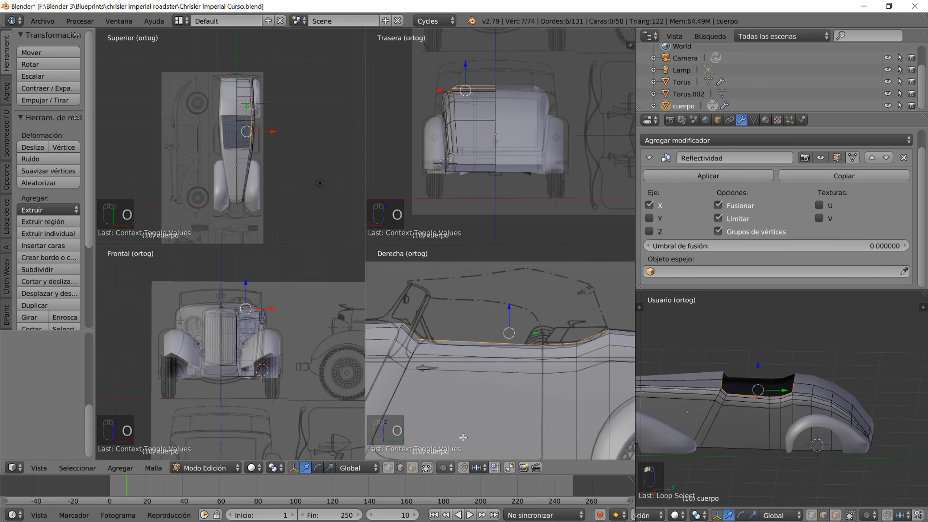
{"action": "key", "text": "e"}
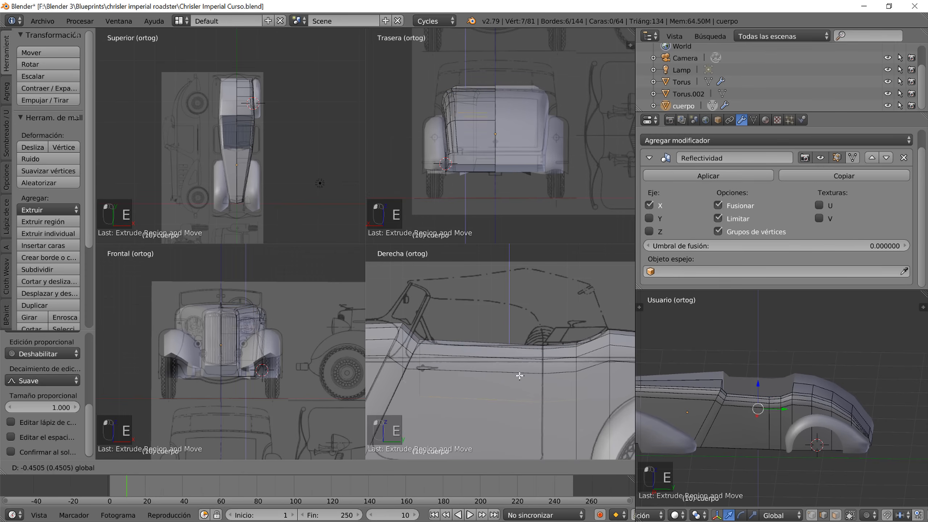
{"action": "left_click_drag", "start_coordinate": [514, 416], "coordinate": [514, 416]}
- Lower the extruded cockpit edges near the body's base, fill them with a floor face and return to Object Mode
{"action": "middle_click_drag", "start_coordinate": [515, 404], "coordinate": [508, 325], "text": "shift"}
{"action": "left_click_drag", "start_coordinate": [503, 341], "coordinate": [502, 363]}
{"action": "middle_click_drag", "start_coordinate": [744, 414], "coordinate": [714, 403]}
{"action": "key", "text": "f"}
{"action": "key", "text": "Tab"}
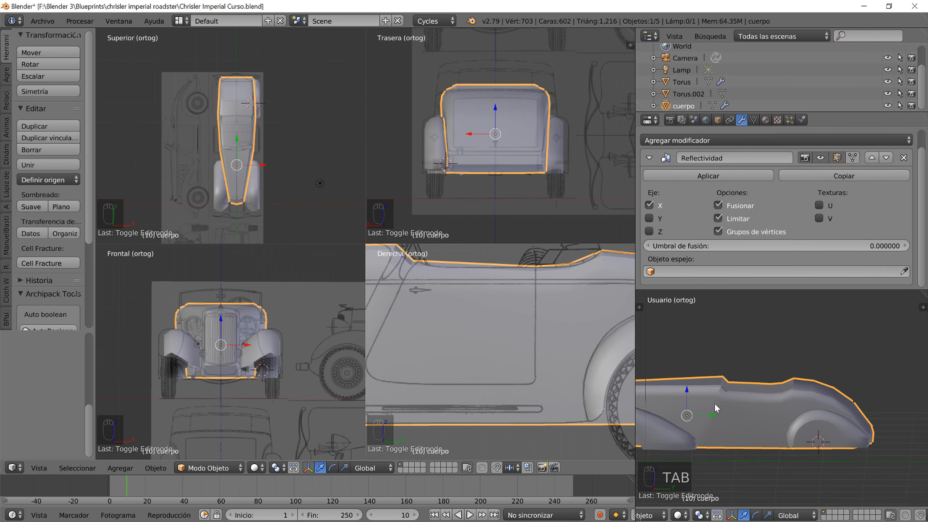
- Inspect the cockpit's inside and set the body mesh's auto smooth angle to about 42.3°
{"action": "middle_click_drag", "start_coordinate": [444, 294], "coordinate": [483, 342], "text": "shift"}
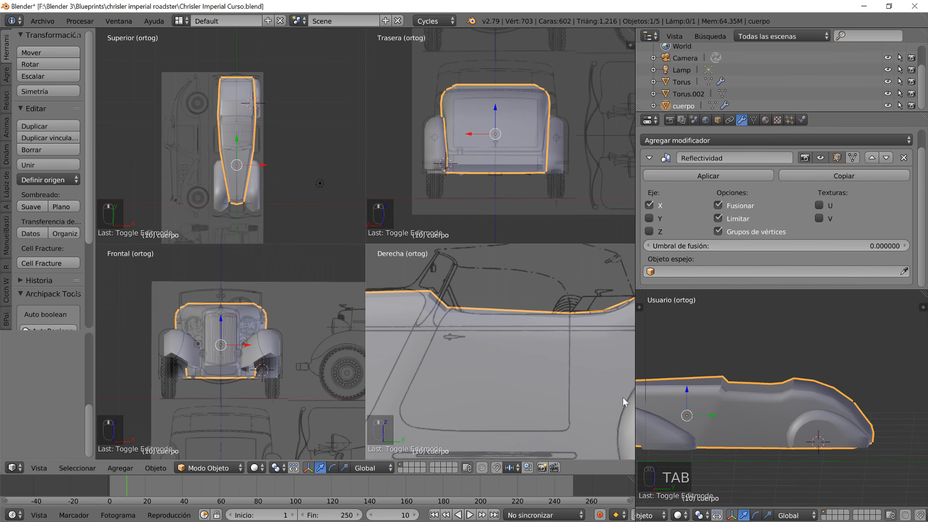
{"action": "middle_click_drag", "start_coordinate": [649, 410], "coordinate": [701, 414]}
{"action": "scroll", "coordinate": [731, 395], "scroll_direction": "up", "scroll_amount": 4}
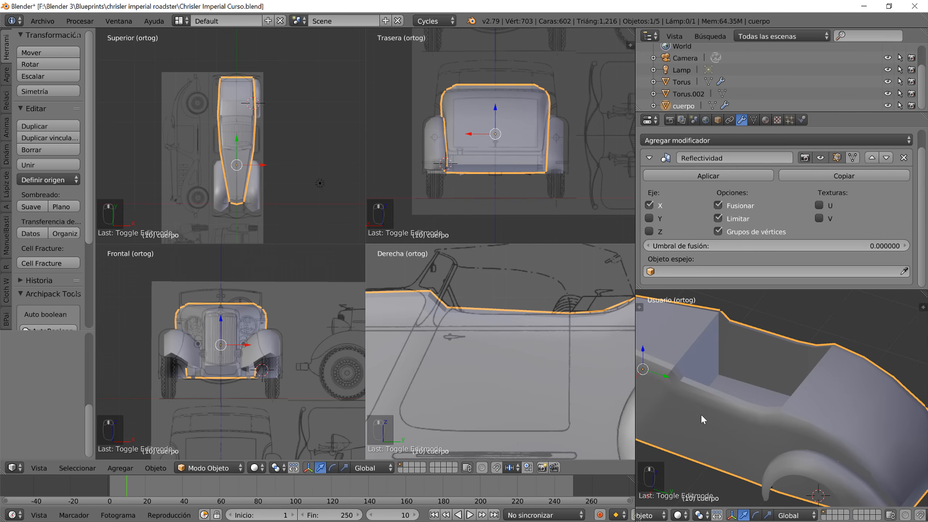
{"action": "left_click", "coordinate": [752, 119]}
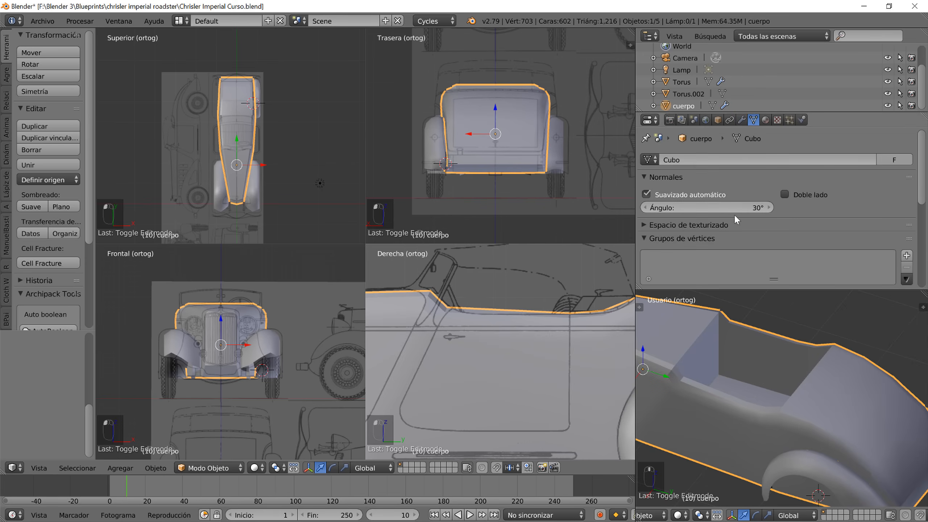
{"action": "left_click_drag", "start_coordinate": [747, 209], "coordinate": [780, 209]}
- Examine the body with its open cockpit from several angles and against the top blueprint
{"action": "scroll", "coordinate": [703, 377], "scroll_direction": "down", "scroll_amount": 3}
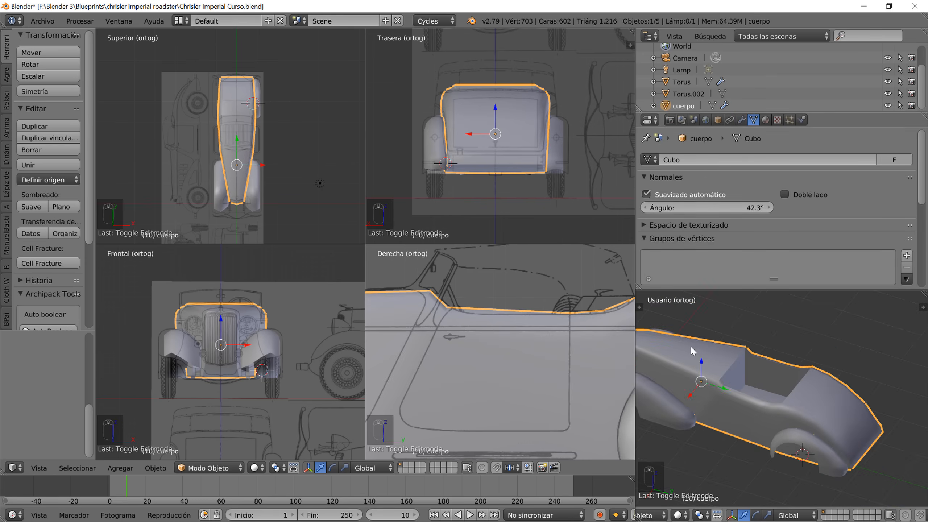
{"action": "middle_click_drag", "start_coordinate": [704, 377], "coordinate": [757, 354]}
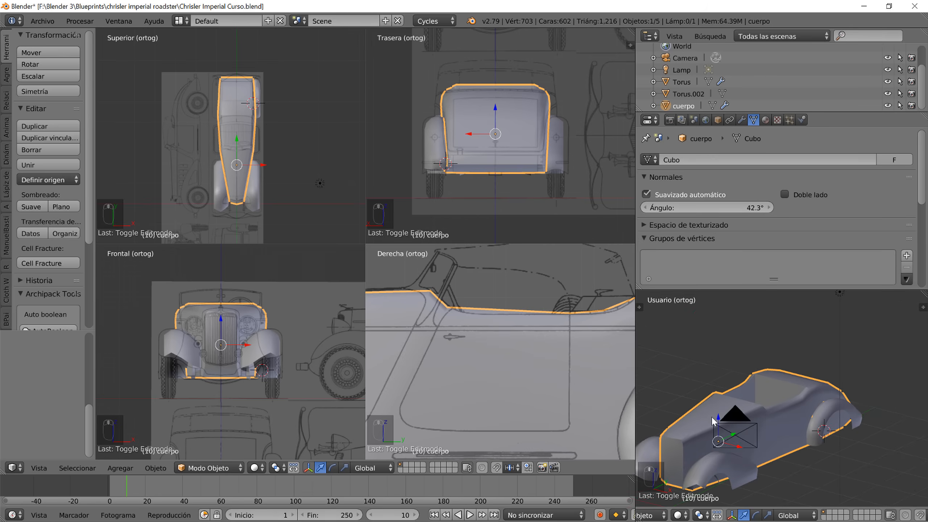
{"action": "middle_click_drag", "start_coordinate": [712, 417], "coordinate": [751, 365], "text": "shift"}
{"action": "scroll", "coordinate": [751, 388], "scroll_direction": "up", "scroll_amount": 2}
{"action": "scroll", "coordinate": [751, 387], "scroll_direction": "down", "scroll_amount": 2}
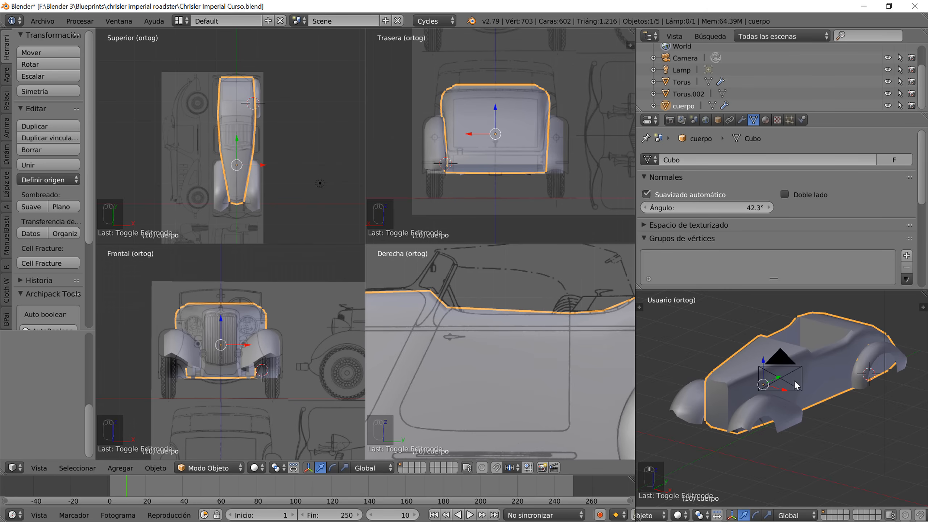
{"action": "middle_click_drag", "start_coordinate": [795, 382], "coordinate": [808, 412]}
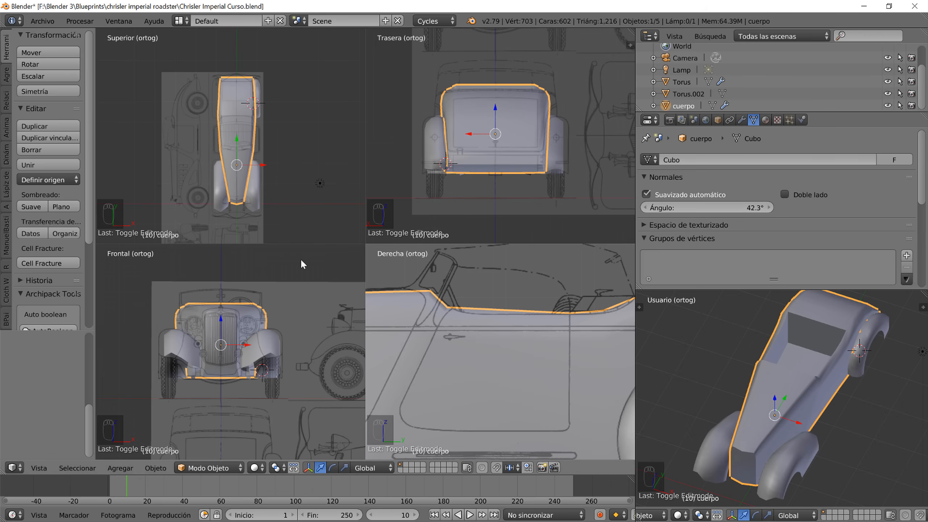
{"action": "scroll", "coordinate": [247, 169], "scroll_direction": "up", "scroll_amount": 5}
{"action": "scroll", "coordinate": [250, 188], "scroll_direction": "up", "scroll_amount": 5}
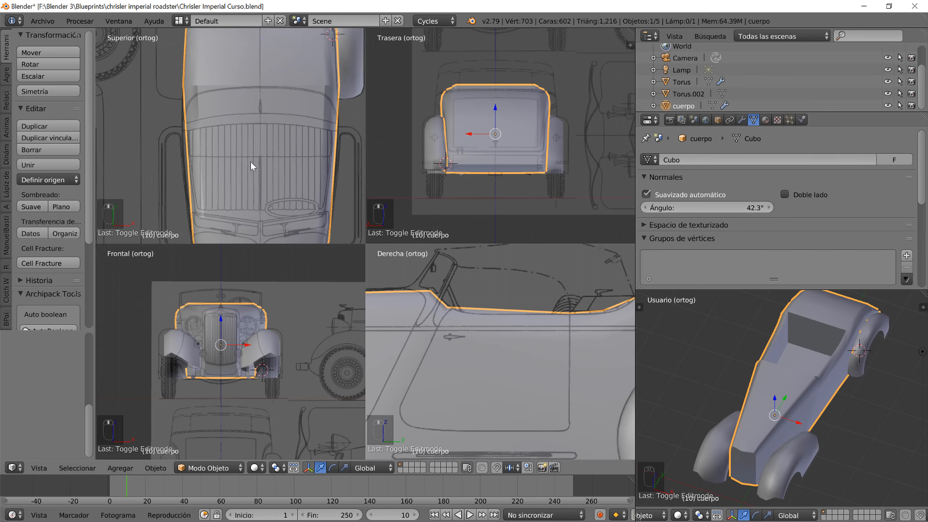
- Open the body for editing in vertex selection mode, framing the cockpit's front edge on the top blueprint
{"action": "key", "text": "Tab"}
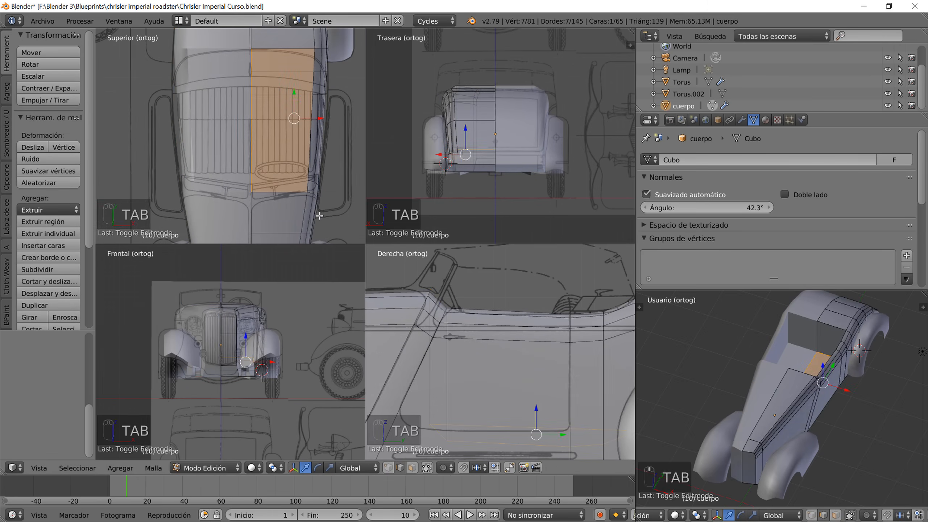
{"action": "middle_click_drag", "start_coordinate": [796, 375], "coordinate": [782, 416]}
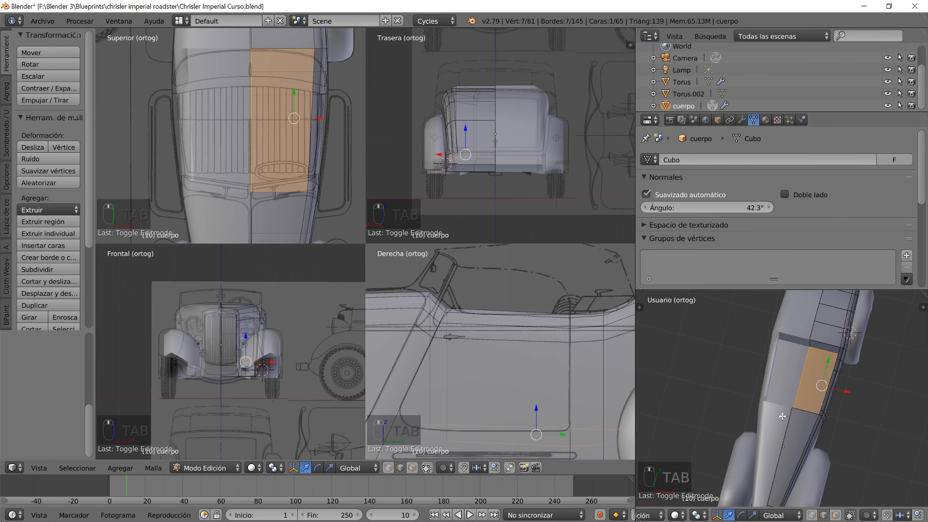
{"action": "scroll", "coordinate": [300, 196], "scroll_direction": "up", "scroll_amount": 3}
{"action": "middle_click_drag", "start_coordinate": [319, 192], "coordinate": [254, 119], "text": "shift"}
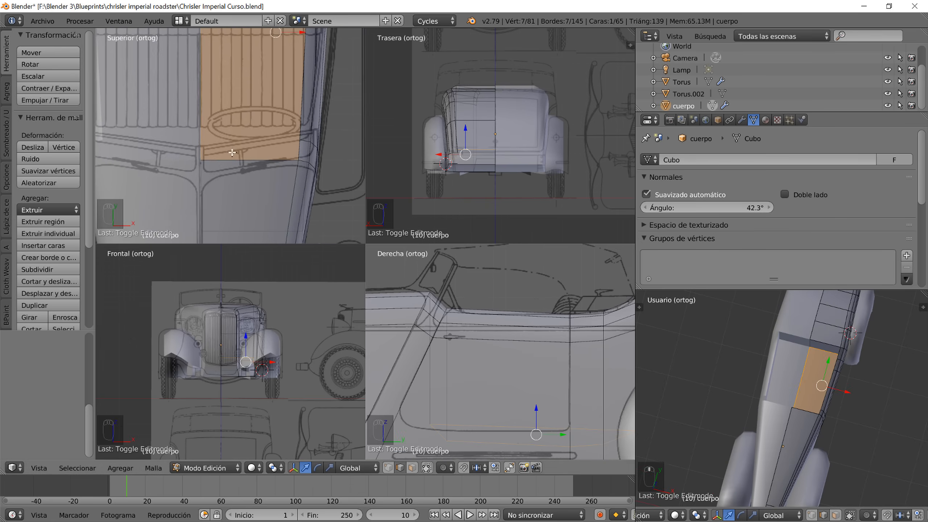
{"action": "left_click", "coordinate": [387, 469]}
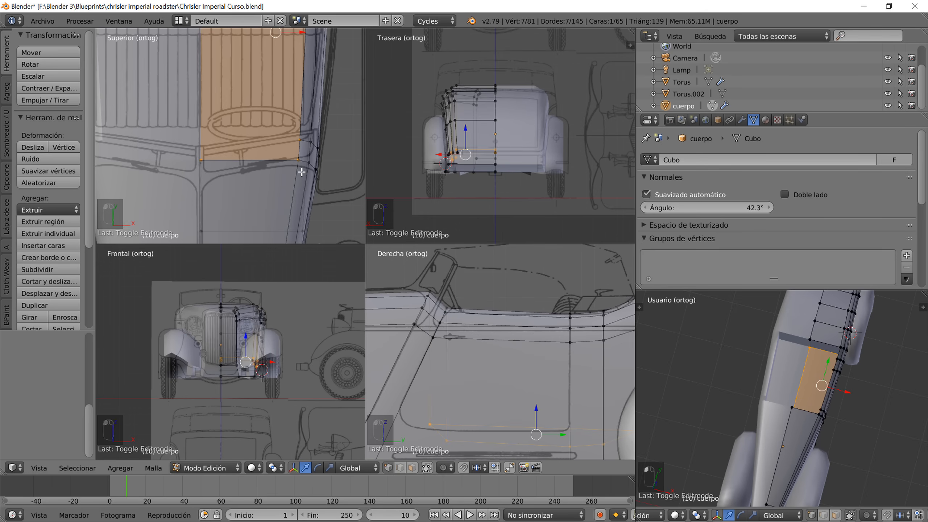
- Try to move the four vertices at the cockpit's front outer corner rearward along Y, and undo the move
{"action": "key", "text": "a"}
{"action": "key", "text": "c"}
{"action": "mouse_move", "coordinate": [296, 161]}
{"action": "left_mouse_down"}
{"action": "mouse_move", "coordinate": [298, 142]}
{"action": "mouse_move", "coordinate": [294, 157]}
{"action": "left_mouse_up"}
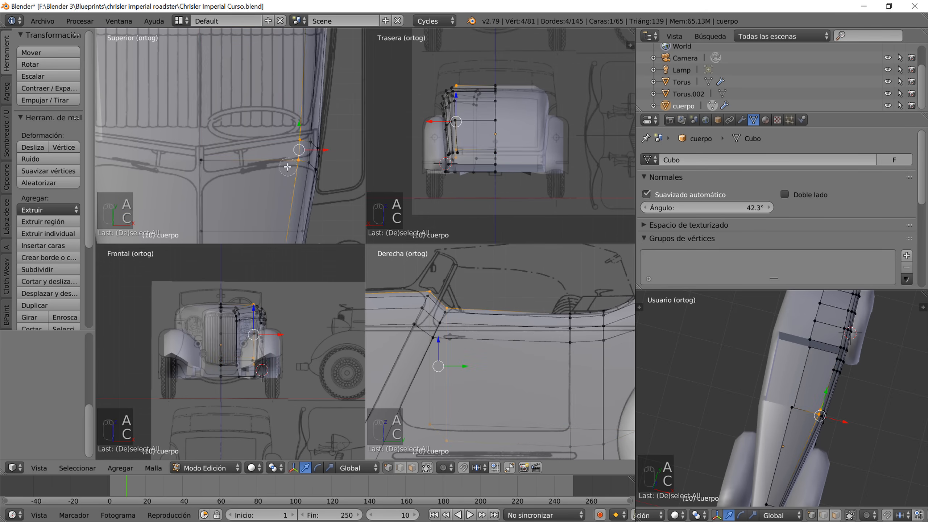
{"action": "right_click", "coordinate": [294, 156]}
{"action": "key", "text": "g"}
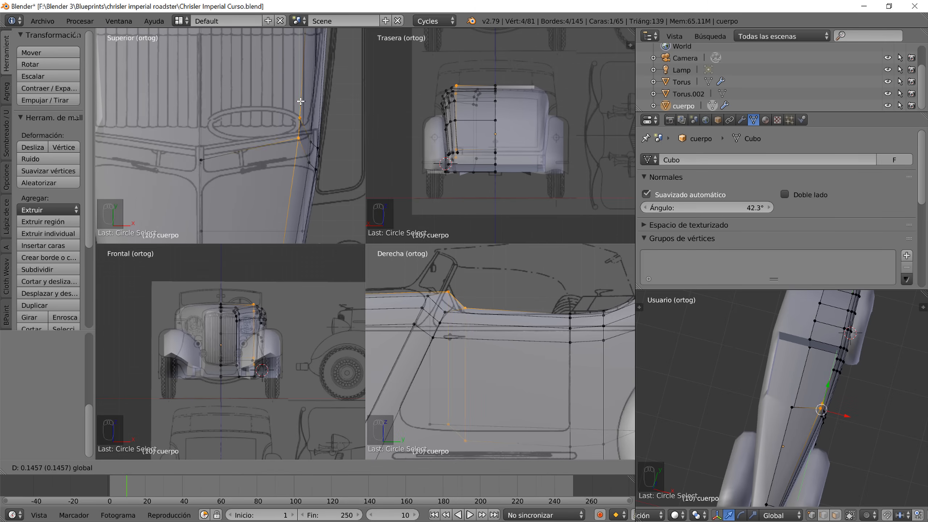
{"action": "left_click", "coordinate": [293, 118]}
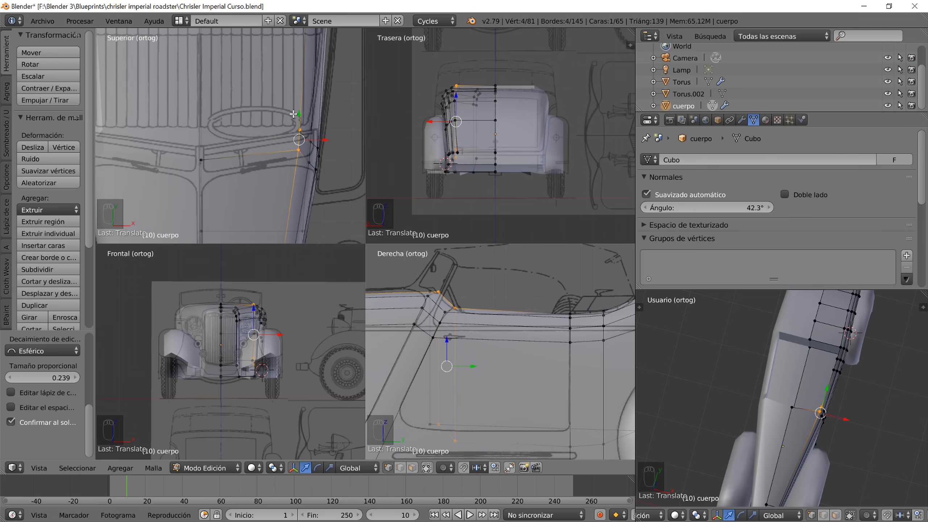
{"action": "key", "text": "ctrl+z"}
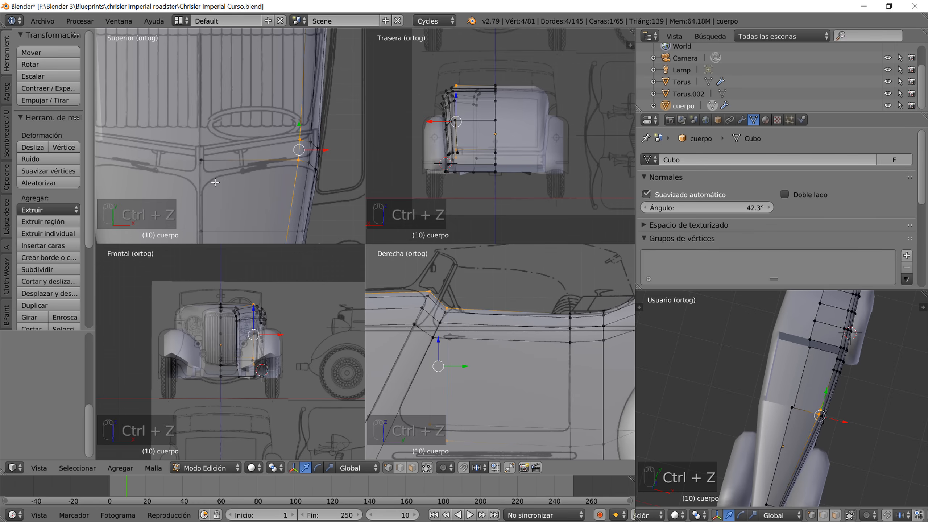
- Try to move the upper centre vertex of the cockpit's front edge along Y toward the hood, and undo the move
{"action": "right_click", "coordinate": [202, 161]}
{"action": "key", "text": "g"}
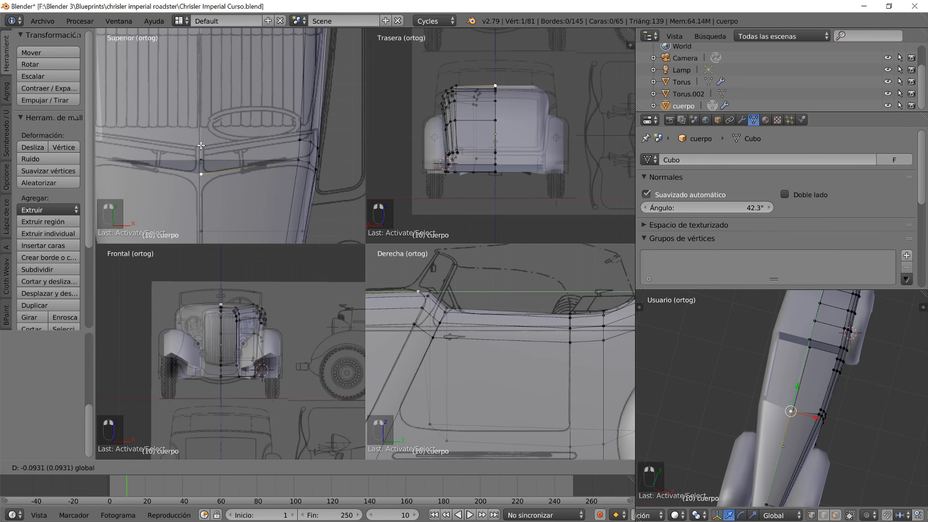
{"action": "left_click", "coordinate": [201, 148]}
{"action": "key", "text": "ctrl+z"}
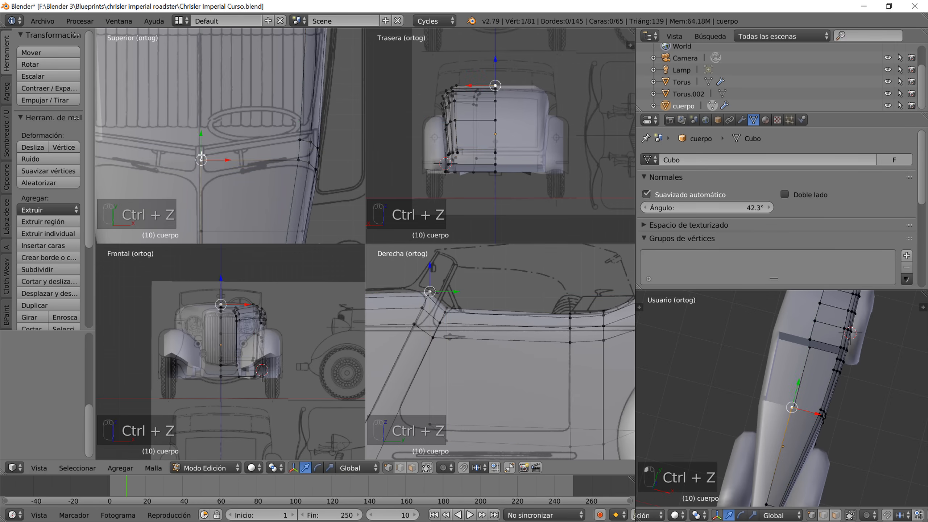
- Try to move the upper and floor centre vertices at the cockpit's front together along Y toward the hood, and undo it
{"action": "key", "text": "c"}
{"action": "left_click", "coordinate": [200, 160]}
{"action": "right_click", "coordinate": [211, 137]}
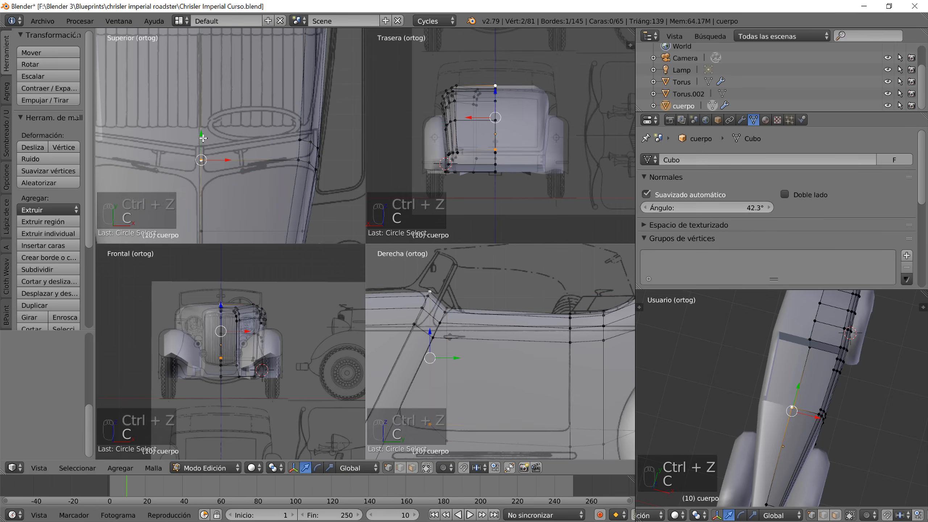
{"action": "left_click_drag", "start_coordinate": [203, 139], "coordinate": [203, 145]}
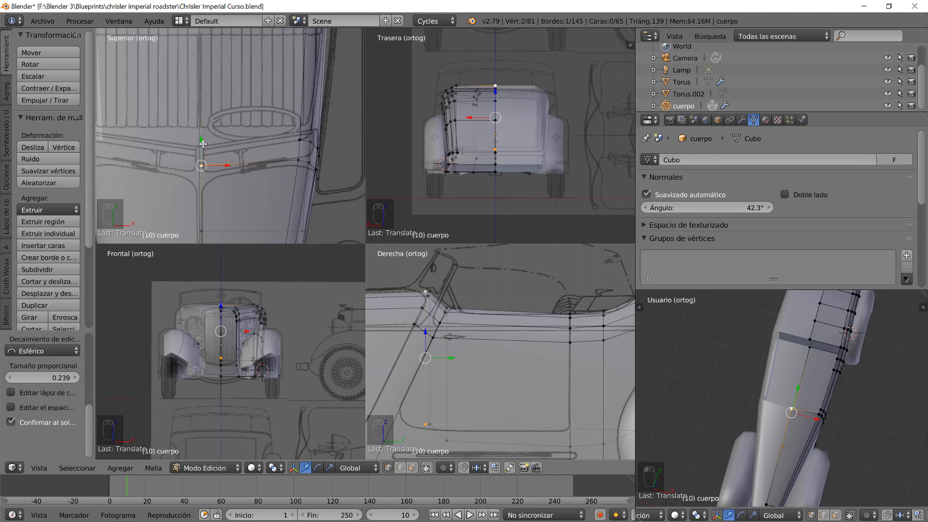
{"action": "key", "text": "ctrl+z"}
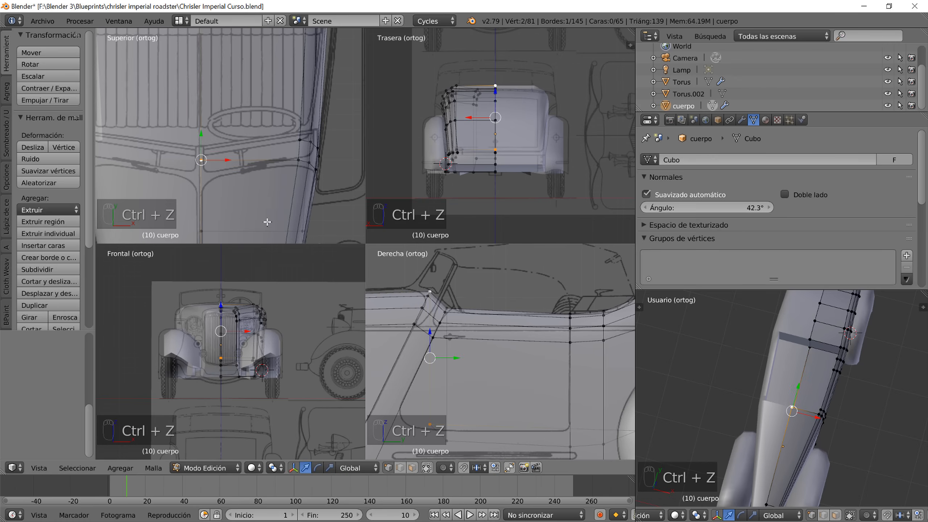
- Deselect everything, turn off limiting selection to visible geometry, and select only the upper centre vertex of the cockpit's front edge
{"action": "middle_click_drag", "start_coordinate": [840, 429], "coordinate": [806, 402]}
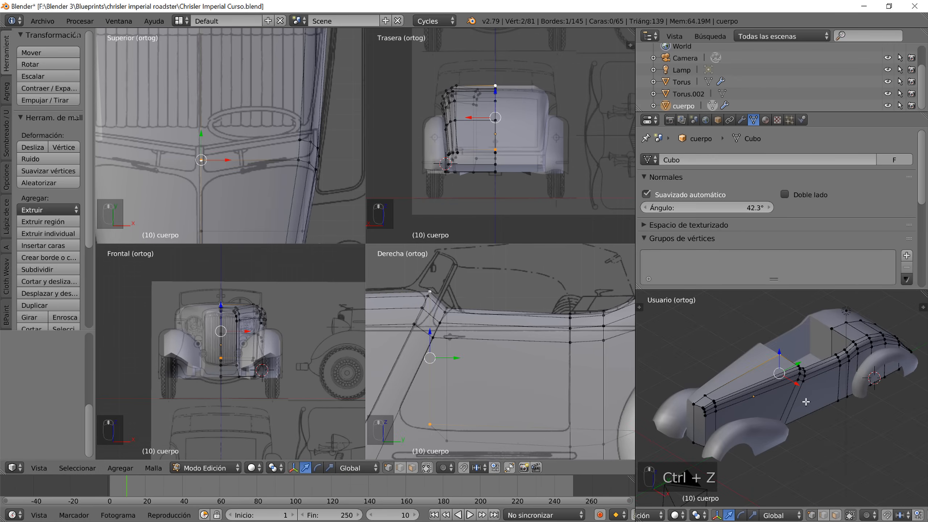
{"action": "key", "text": "a"}
{"action": "scroll", "coordinate": [806, 402], "scroll_direction": "up", "scroll_amount": 4}
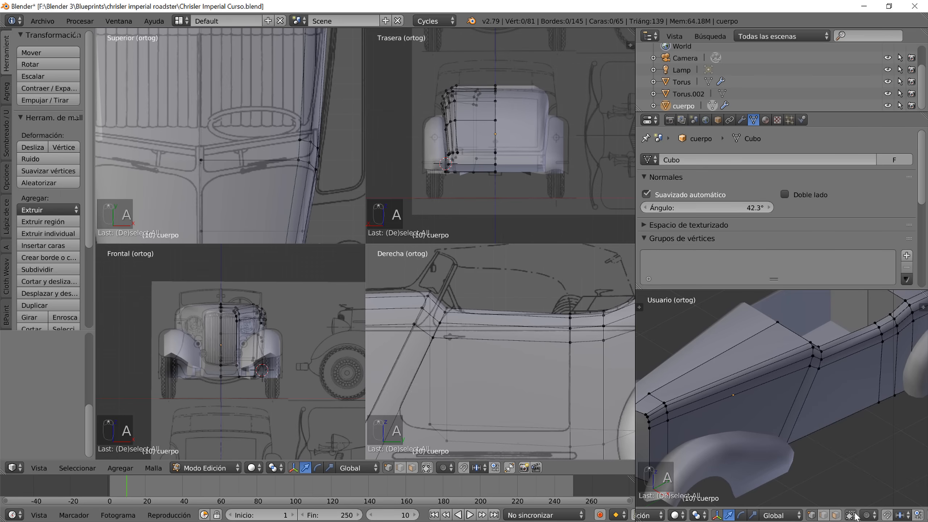
{"action": "left_click", "coordinate": [851, 516]}
{"action": "key", "text": "c"}
{"action": "left_click", "coordinate": [778, 323]}
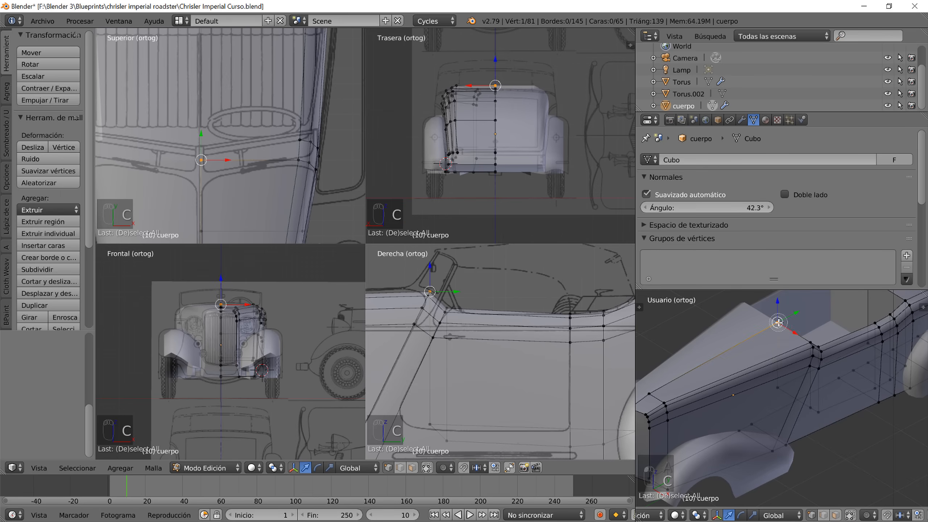
{"action": "right_click", "coordinate": [779, 323]}
- Move the upper and floor centre vertices at the cockpit's front together along Y, about 0.1 units toward the hood
{"action": "left_click_drag", "start_coordinate": [795, 315], "coordinate": [793, 320]}
{"action": "key", "text": "ctrl+z"}
{"action": "middle_click_drag", "start_coordinate": [815, 333], "coordinate": [745, 370]}
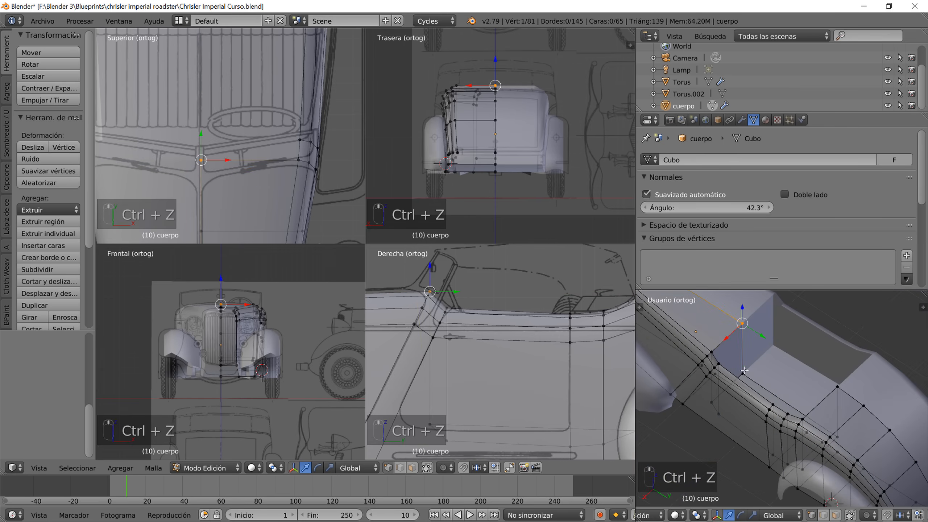
{"action": "right_click", "coordinate": [746, 375], "text": "shift"}
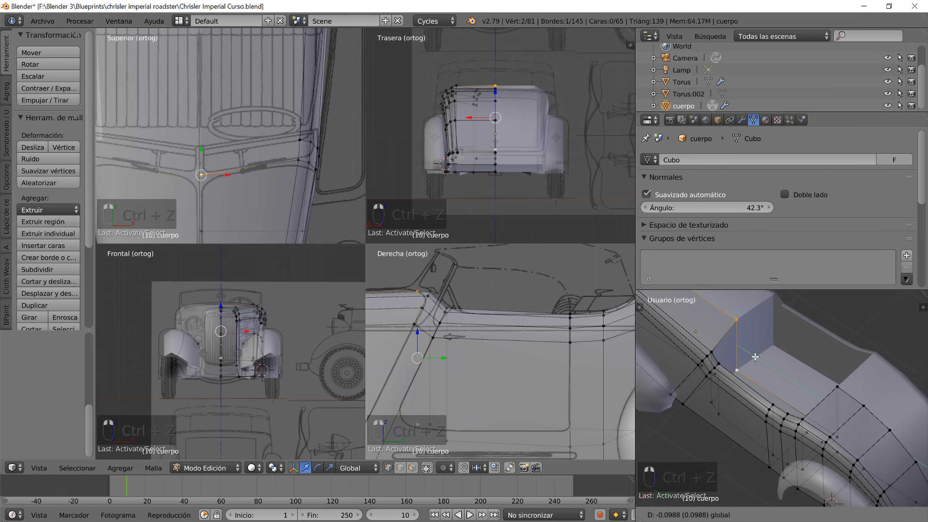
{"action": "left_click_drag", "start_coordinate": [760, 361], "coordinate": [757, 354]}
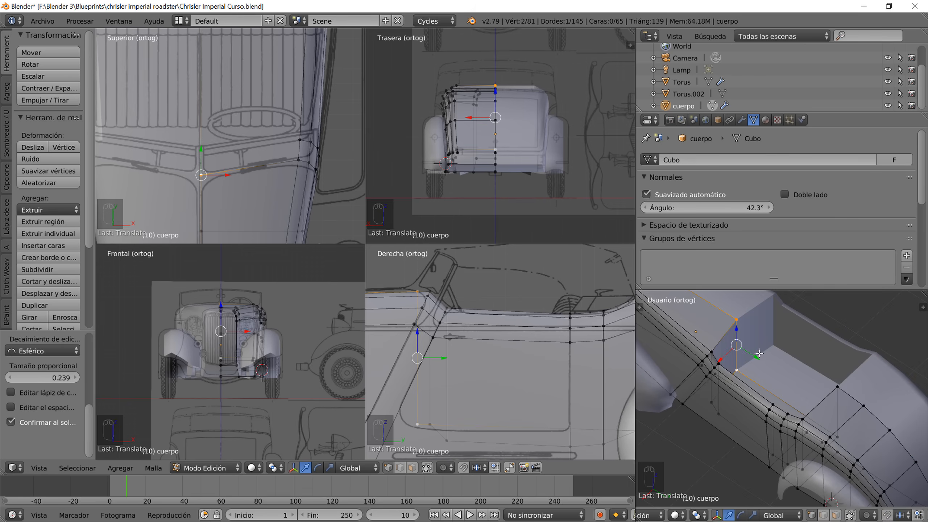
- Return the body to Object Mode and examine the whole car's shape through the scene camera
{"action": "middle_click_drag", "start_coordinate": [757, 357], "coordinate": [833, 349]}
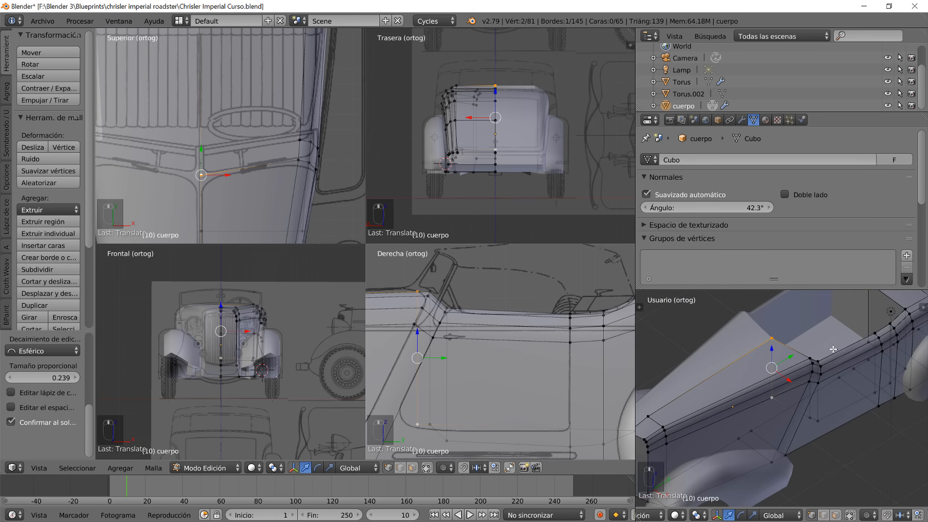
{"action": "scroll", "coordinate": [804, 365], "scroll_direction": "down", "scroll_amount": 4}
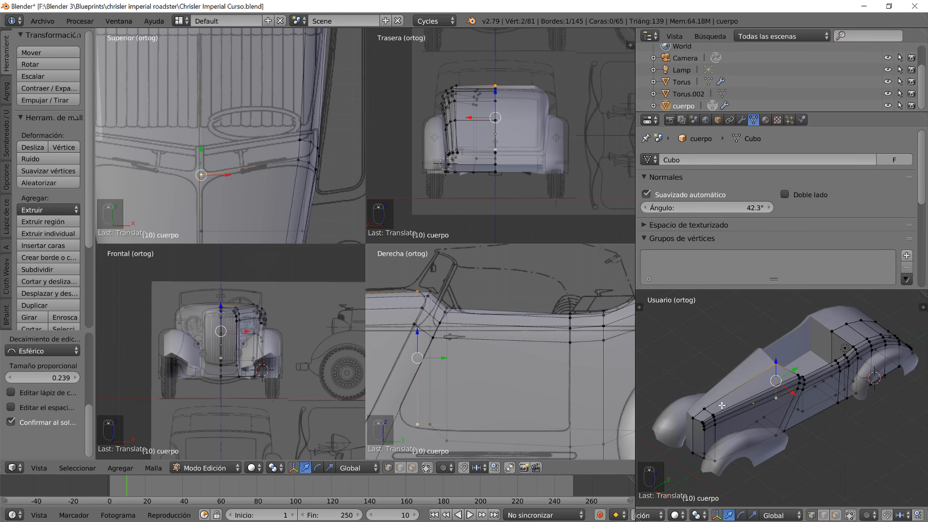
{"action": "middle_click_drag", "start_coordinate": [741, 419], "coordinate": [783, 413]}
{"action": "key", "text": "Tab"}
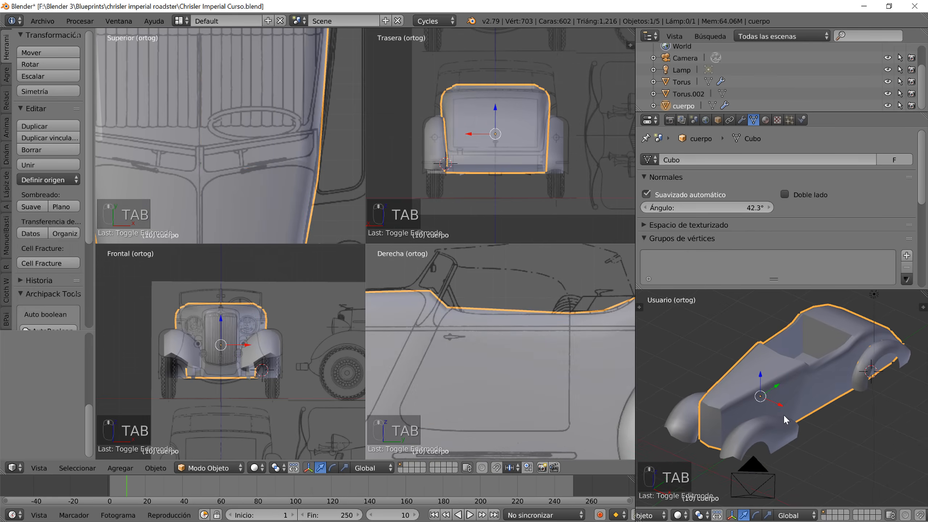
{"action": "key", "text": "KP_0"}
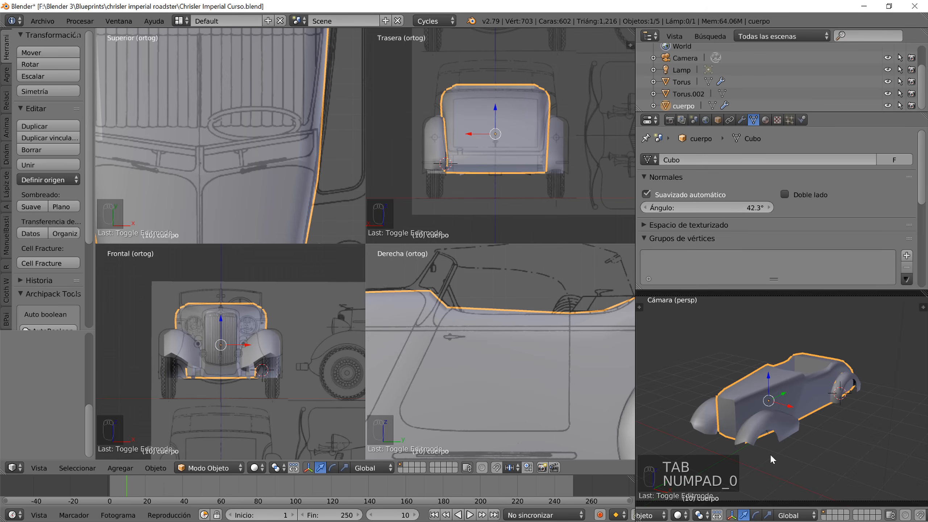
{"action": "scroll", "coordinate": [773, 441], "scroll_direction": "up", "scroll_amount": 1}
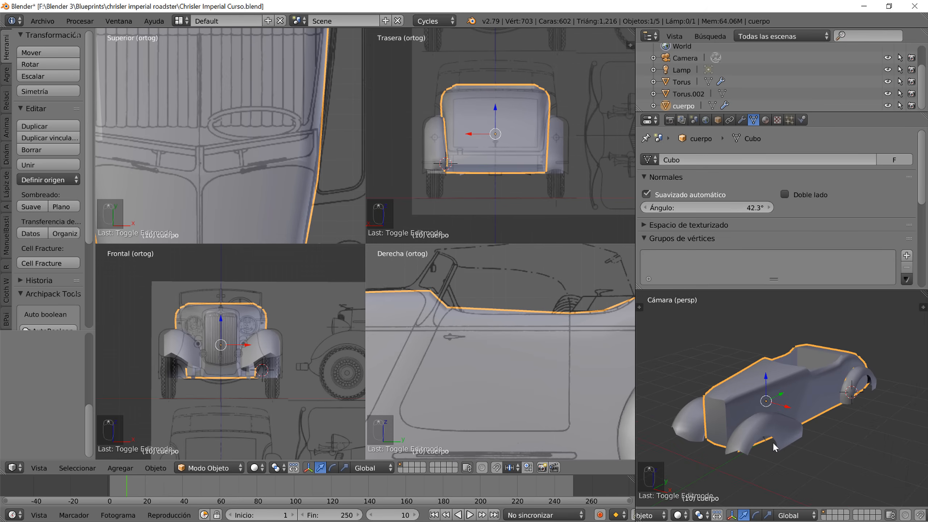